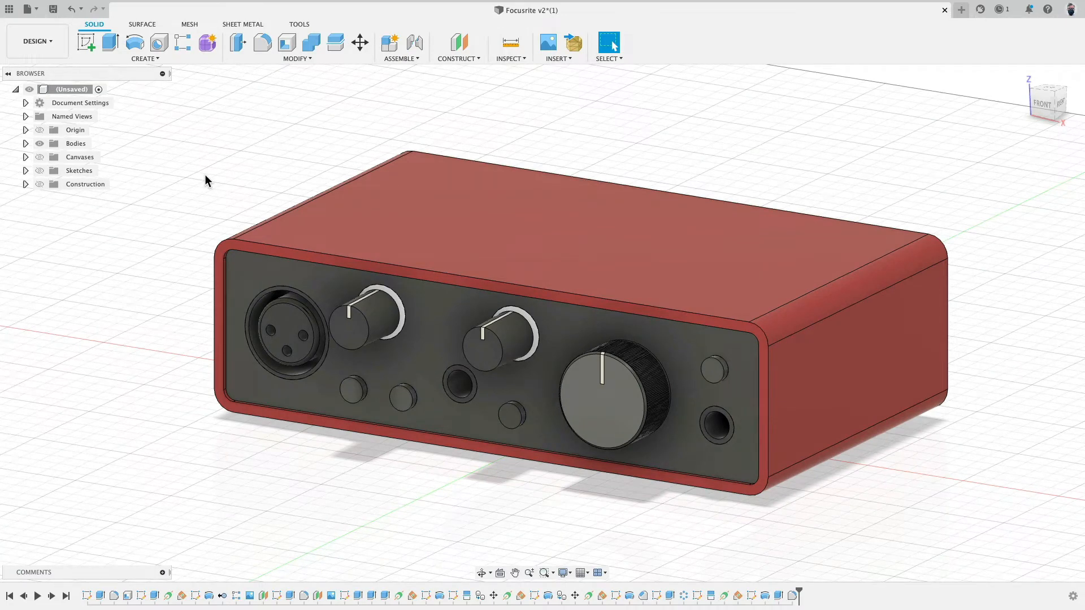
Step: Make the Construction, Sketches and Canvases folders visible in the model
{"action": "left_click", "coordinate": [40, 184]}
{"action": "left_click", "coordinate": [40, 171]}
{"action": "left_click", "coordinate": [39, 158]}
{"action": "mouse_move", "coordinate": [40, 158]}
{"action": "middle_mouse_down", "text": "shift"}
{"action": "mouse_move", "coordinate": [213, 341]}
{"action": "mouse_move", "coordinate": [204, 397]}
{"action": "mouse_move", "coordinate": [85, 559]}
{"action": "middle_mouse_up", "text": "shift"}
Step: Roll the design history back to just after the first sketch and expand the Sketches and Bodies folders
{"action": "left_click", "coordinate": [11, 597]}
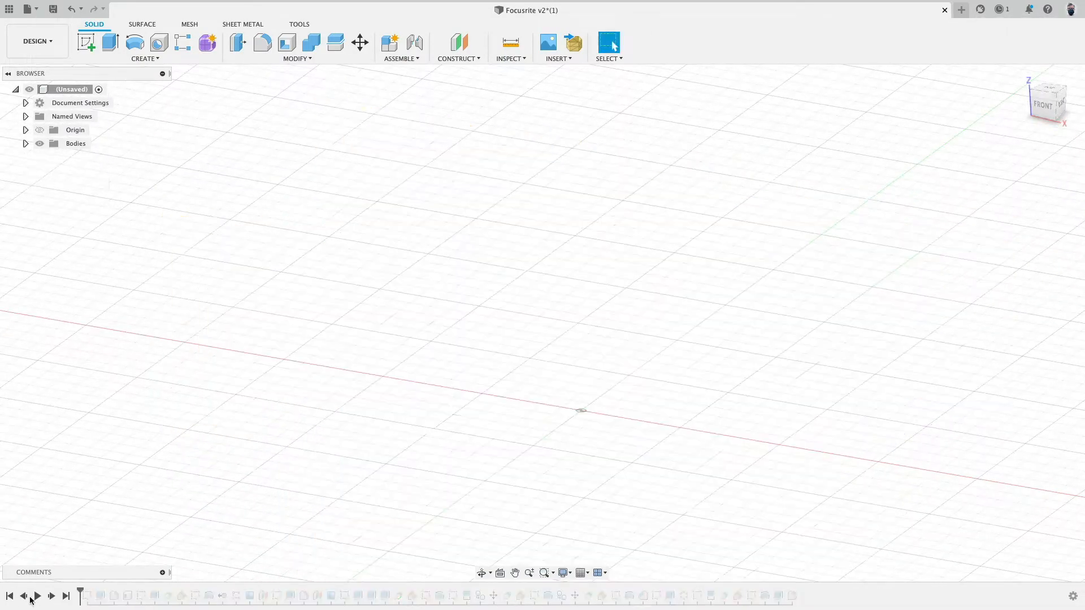
{"action": "left_click", "coordinate": [52, 596]}
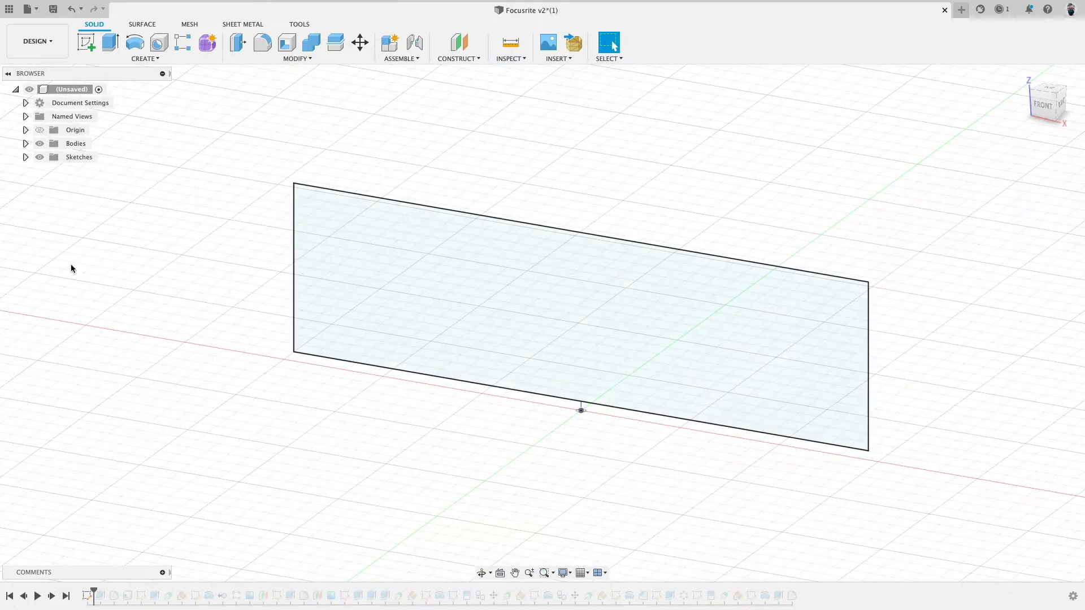
{"action": "left_click", "coordinate": [25, 157]}
{"action": "left_click", "coordinate": [25, 144]}
Step: Replay the design history from its start through the box extrusion, fillet and shell, returning to just after the first sketch
{"action": "left_click", "coordinate": [65, 597]}
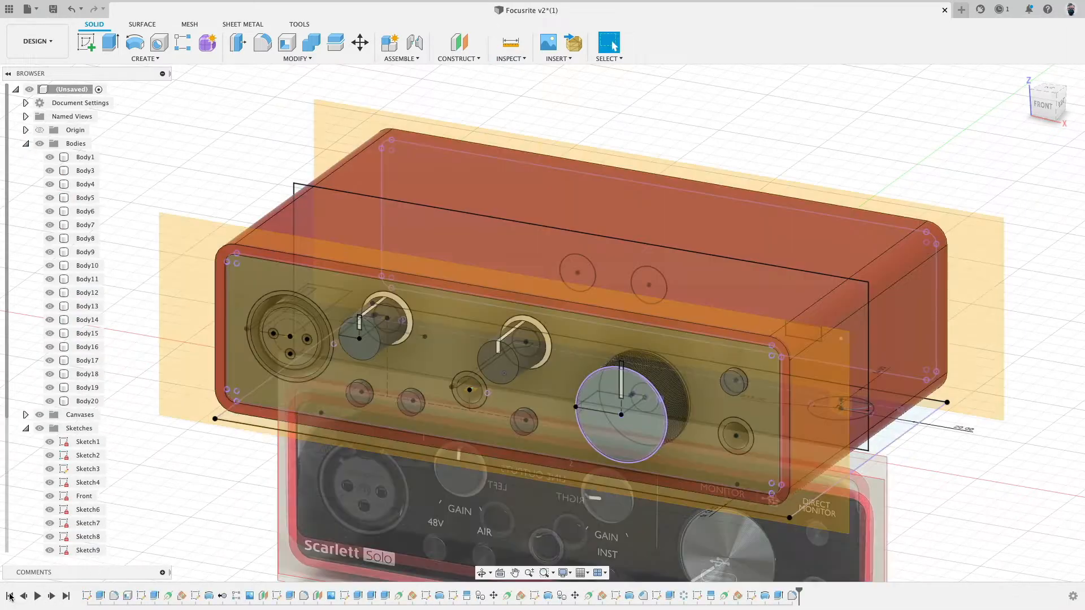
{"action": "left_click", "coordinate": [9, 596]}
{"action": "left_click", "coordinate": [51, 596]}
{"action": "left_click", "coordinate": [51, 597]}
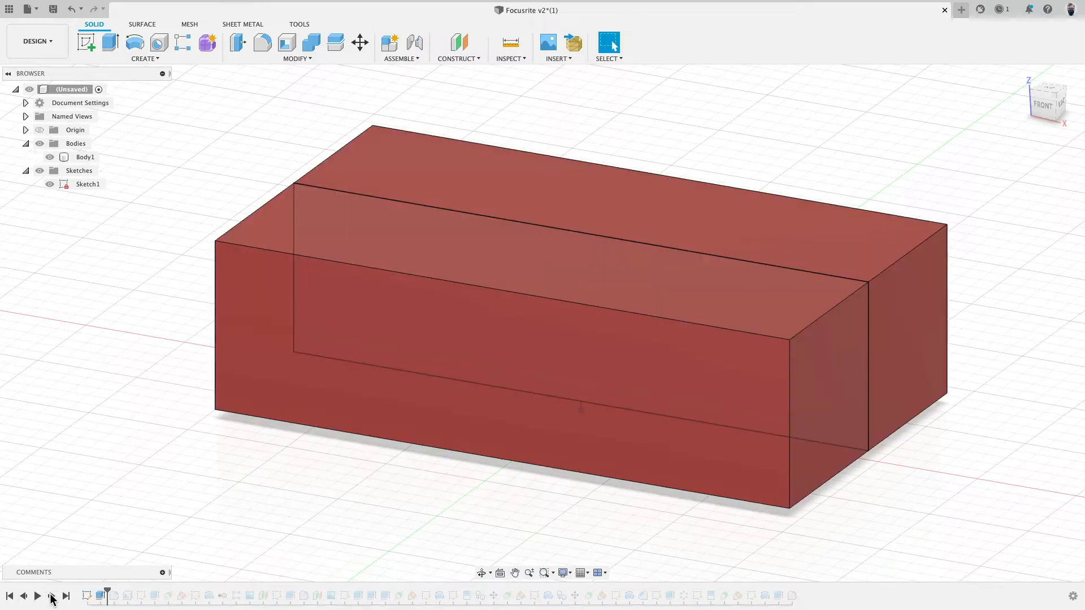
{"action": "left_click", "coordinate": [51, 597]}
{"action": "left_click", "coordinate": [51, 597]}
{"action": "left_click", "coordinate": [24, 596]}
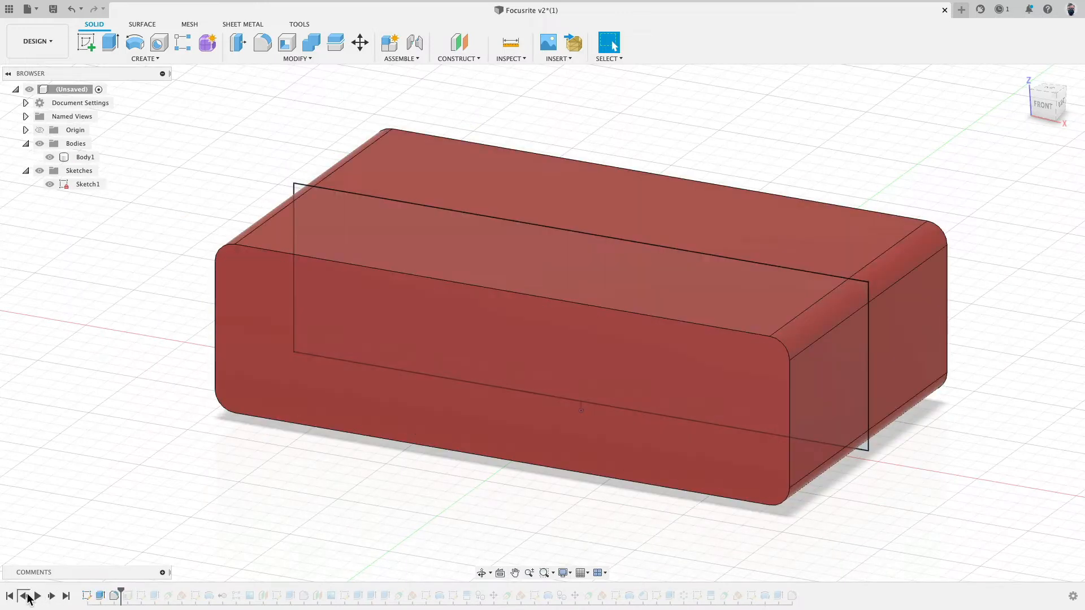
{"action": "left_click", "coordinate": [24, 597]}
{"action": "left_click", "coordinate": [24, 597]}
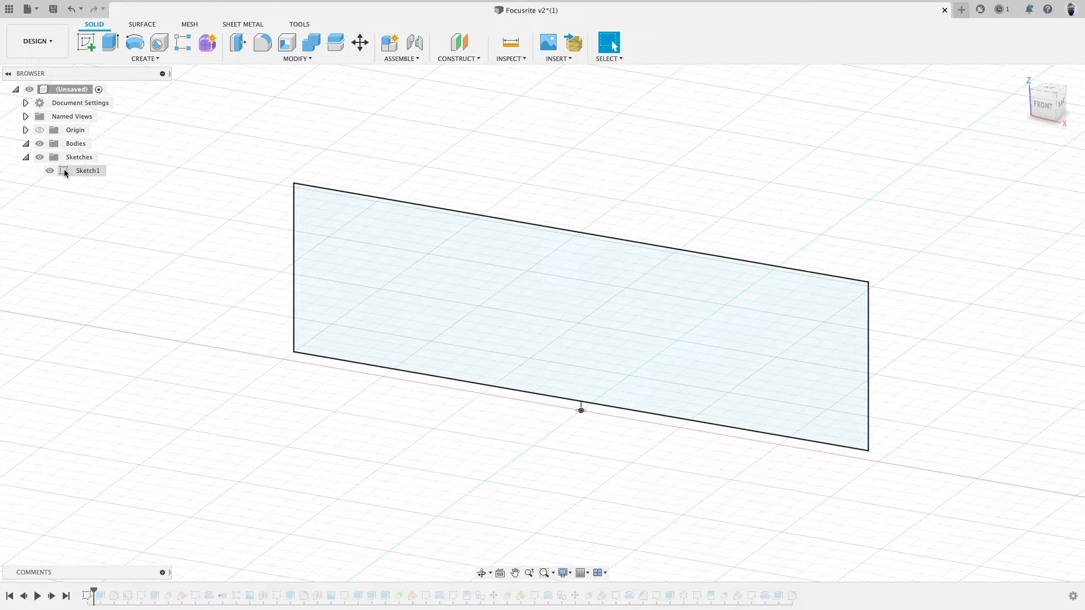
Step: Open Sketch1 and examine the short construction line at the origin and the rectangle's offset dimension, leaving the sketch unchanged
{"action": "double_click", "coordinate": [64, 171]}
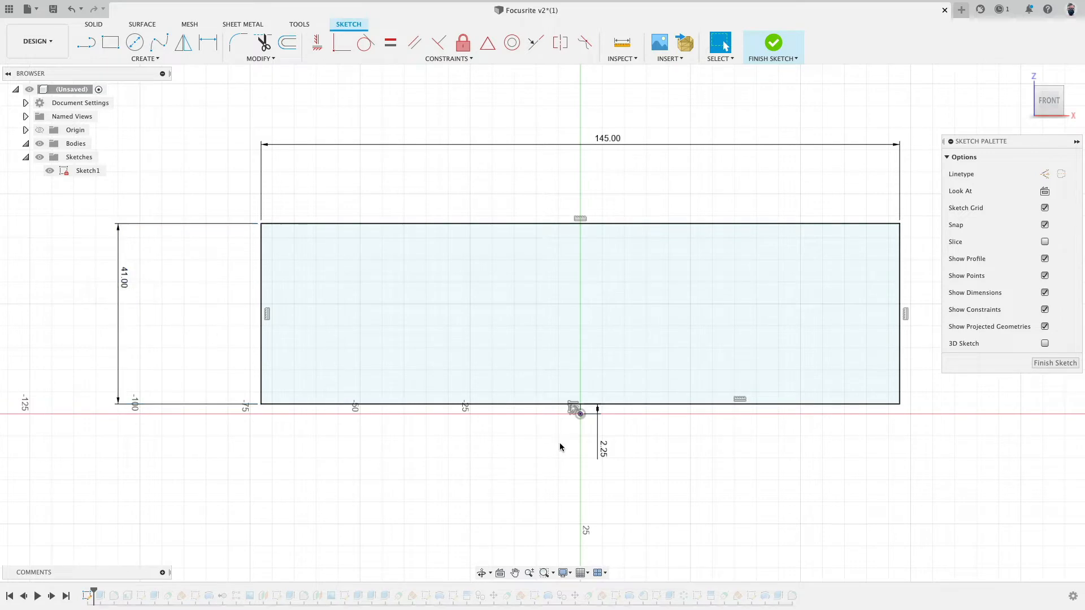
{"action": "scroll", "coordinate": [581, 419], "scroll_direction": "up", "scroll_amount": 5}
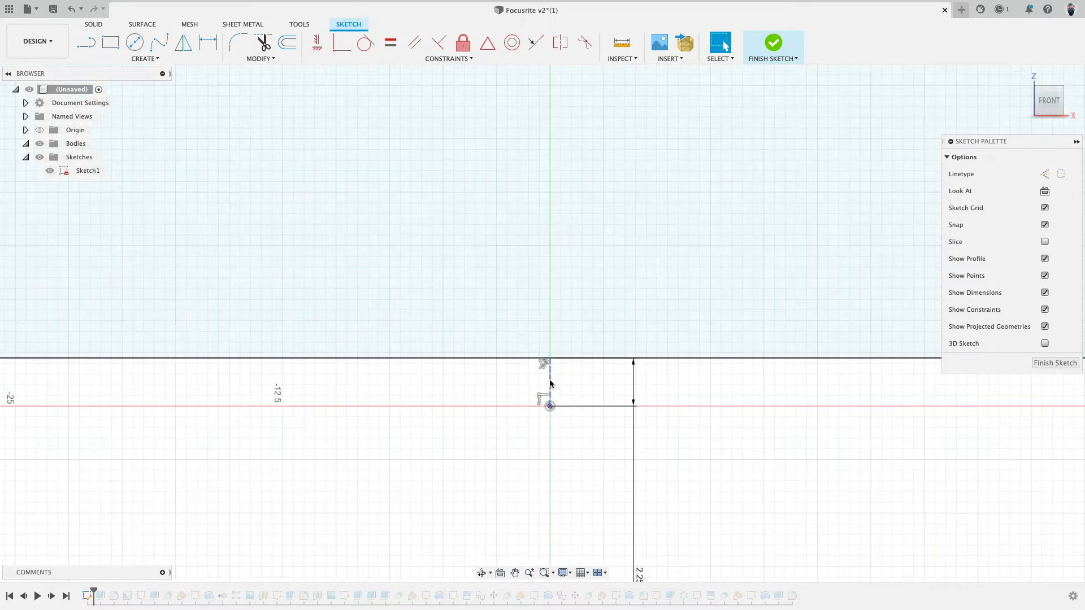
{"action": "left_click", "coordinate": [550, 383]}
{"action": "scroll", "coordinate": [552, 363], "scroll_direction": "down", "scroll_amount": 5}
{"action": "key", "text": "Escape"}
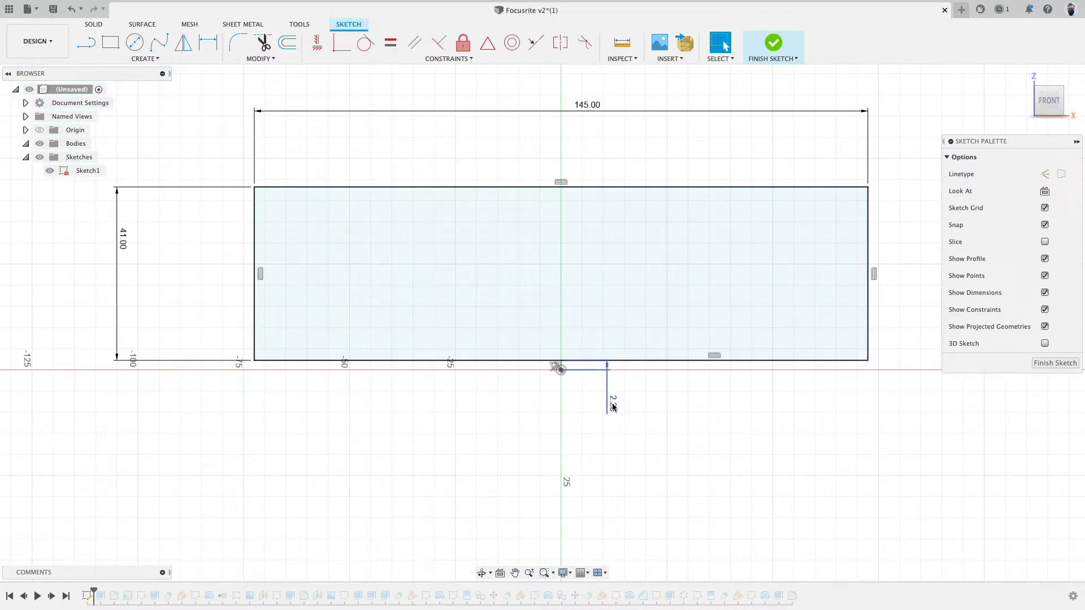
{"action": "left_click", "coordinate": [613, 407]}
{"action": "key", "text": "Return"}
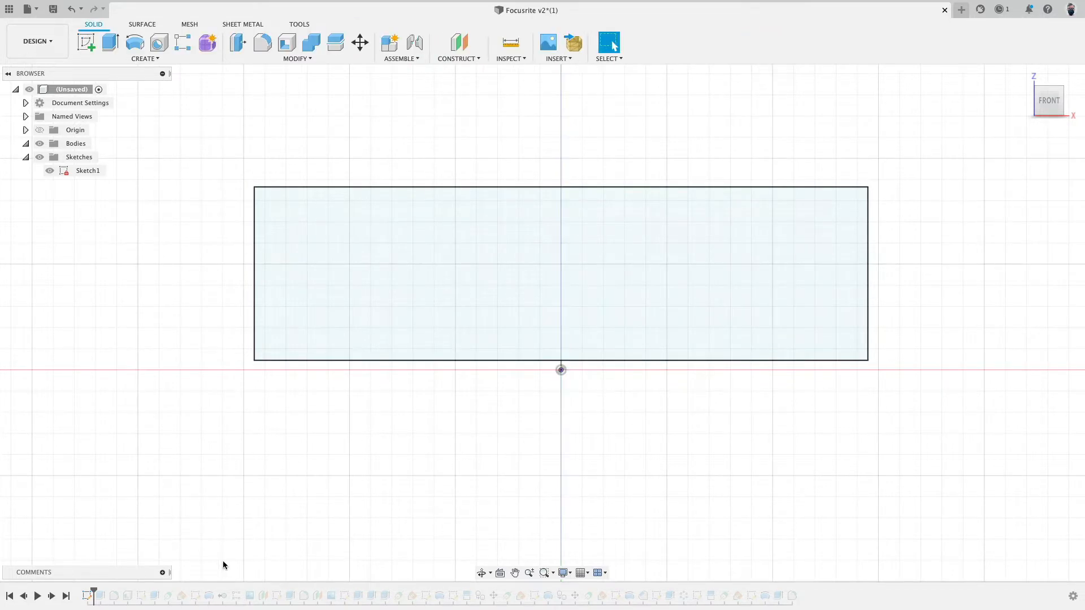
Step: Advance the history past the box extrusion and review the extrude feature's direction, distance and operation settings from the side
{"action": "left_click_drag", "start_coordinate": [94, 589], "coordinate": [107, 590]}
{"action": "middle_click_drag", "start_coordinate": [346, 434], "coordinate": [201, 511], "text": "shift"}
{"action": "double_click", "coordinate": [104, 597]}
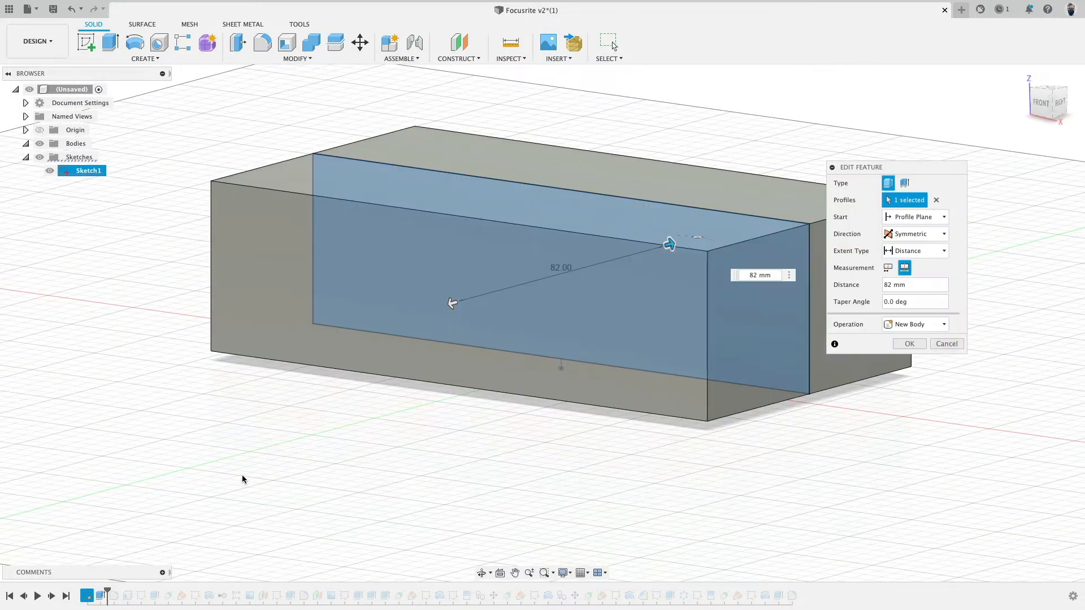
{"action": "mouse_move", "coordinate": [242, 478]}
{"action": "middle_mouse_down", "text": "shift"}
{"action": "mouse_move", "coordinate": [305, 470]}
{"action": "mouse_move", "coordinate": [258, 467]}
{"action": "middle_mouse_up", "text": "shift"}
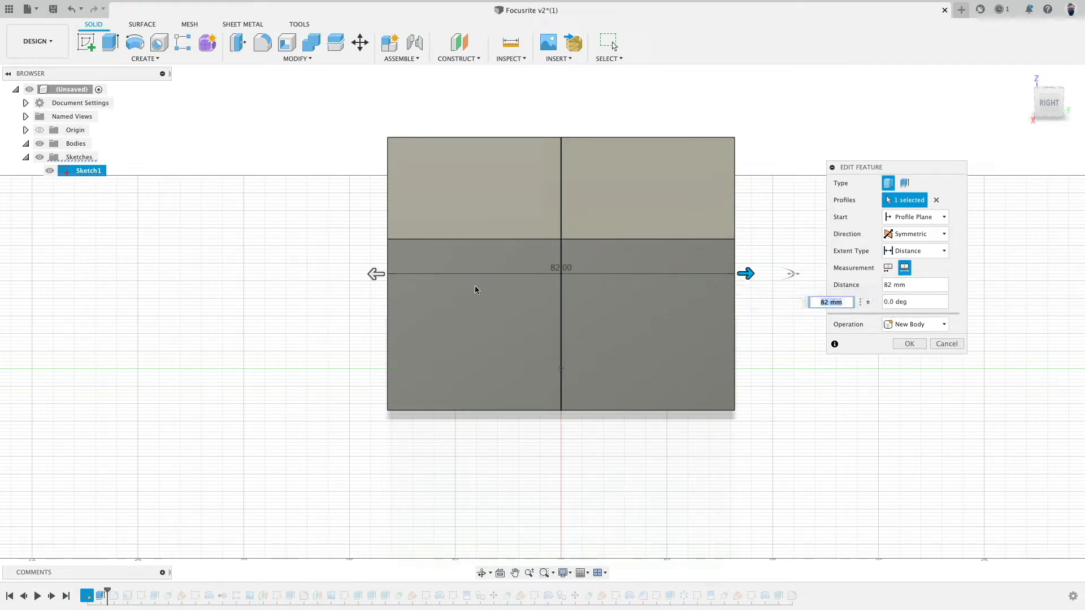
{"action": "middle_click_drag", "start_coordinate": [330, 351], "coordinate": [356, 352], "text": "shift"}
{"action": "left_click", "coordinate": [916, 343]}
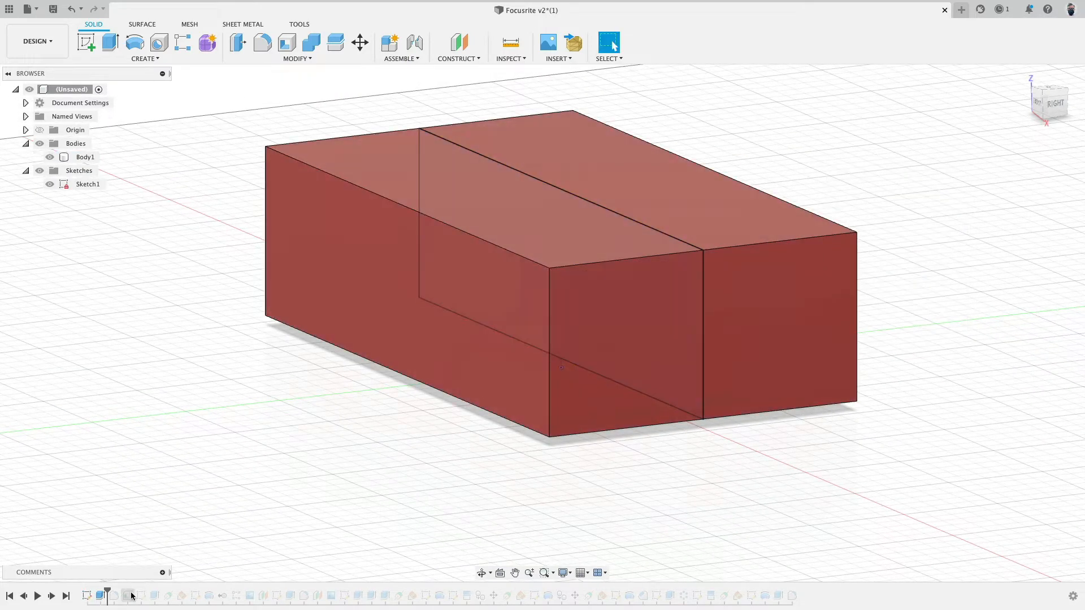
Step: Advance the history past the first fillet and review its edge selection, radius and continuity settings
{"action": "left_click_drag", "start_coordinate": [108, 592], "coordinate": [115, 593]}
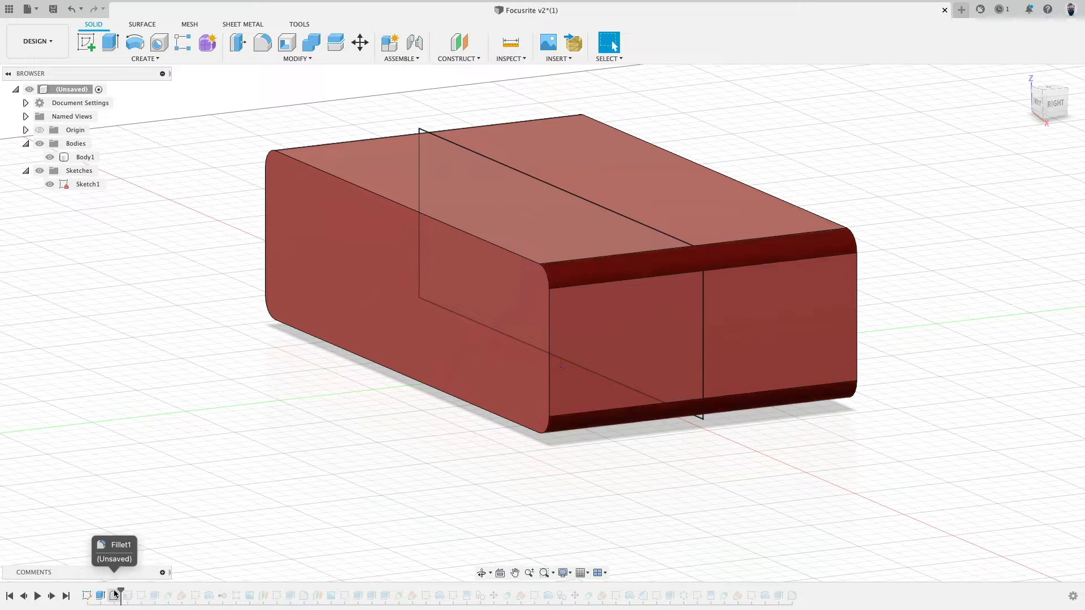
{"action": "double_click", "coordinate": [110, 597]}
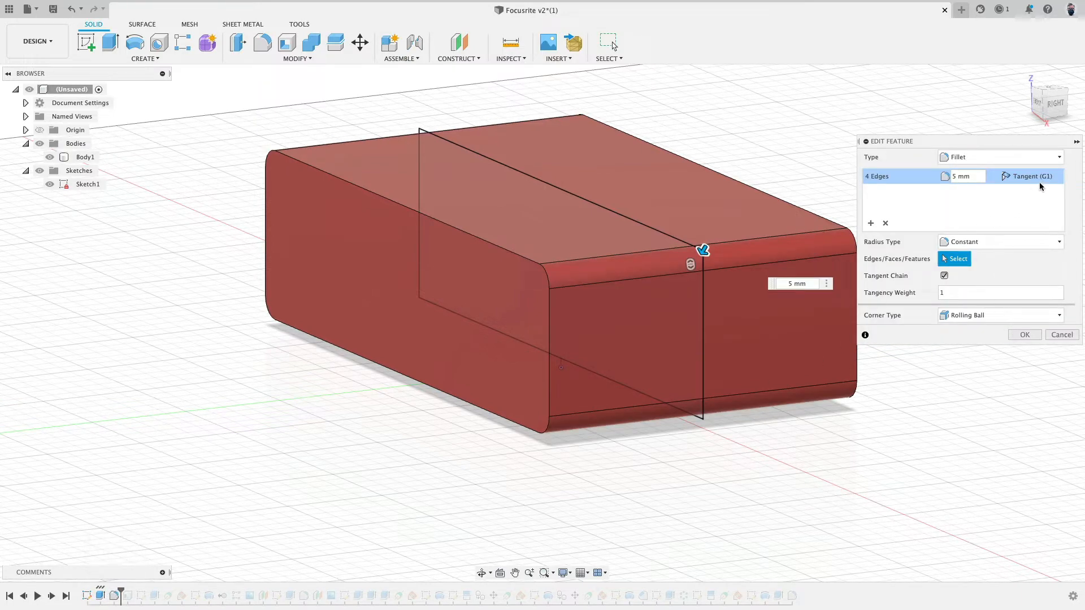
{"action": "left_click", "coordinate": [1023, 335]}
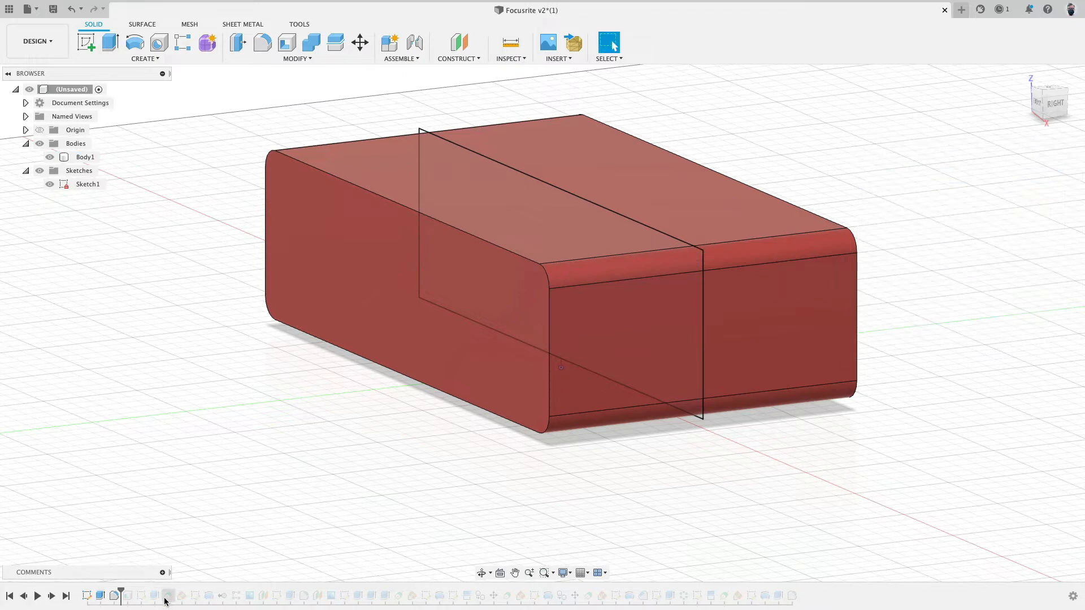
Step: Advance the history past the shell feature and review its removed faces, inside thickness and direction
{"action": "left_click_drag", "start_coordinate": [121, 588], "coordinate": [134, 588]}
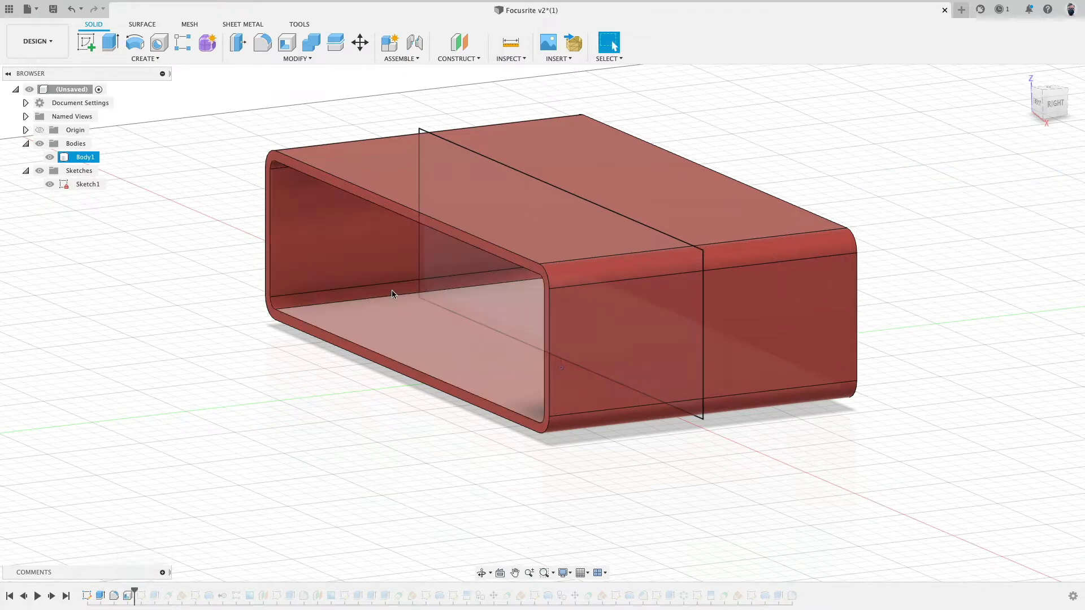
{"action": "double_click", "coordinate": [129, 597]}
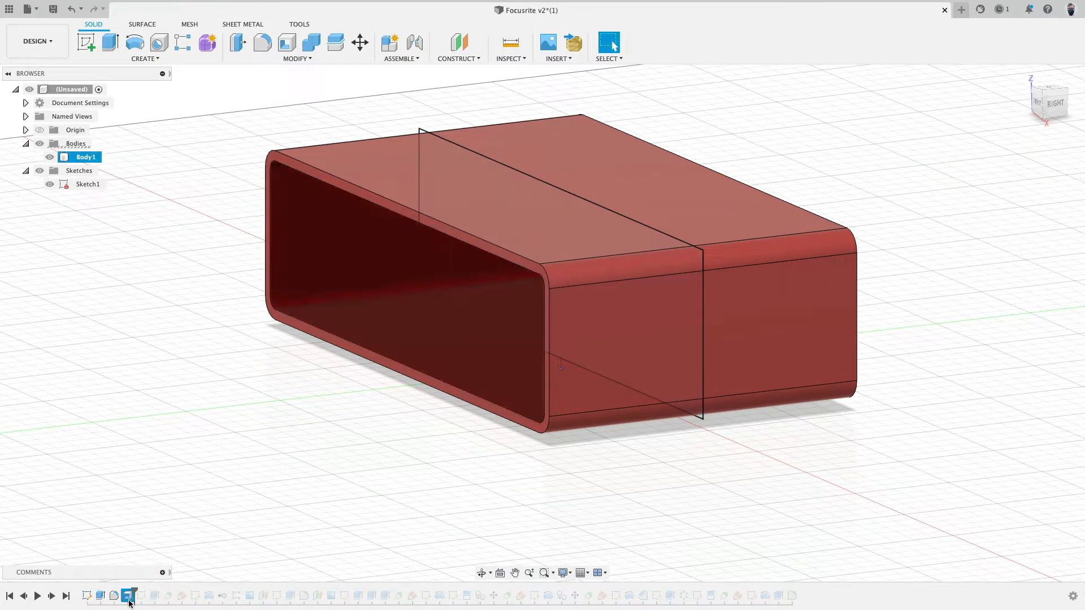
{"action": "middle_click_drag", "start_coordinate": [380, 246], "coordinate": [541, 270], "text": "shift"}
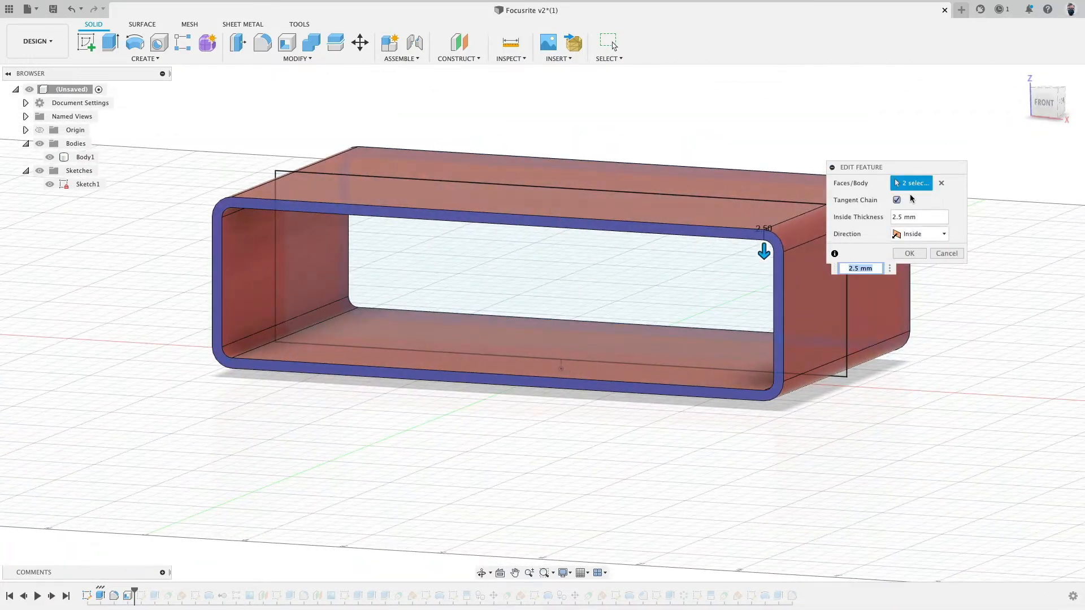
{"action": "left_click", "coordinate": [921, 256]}
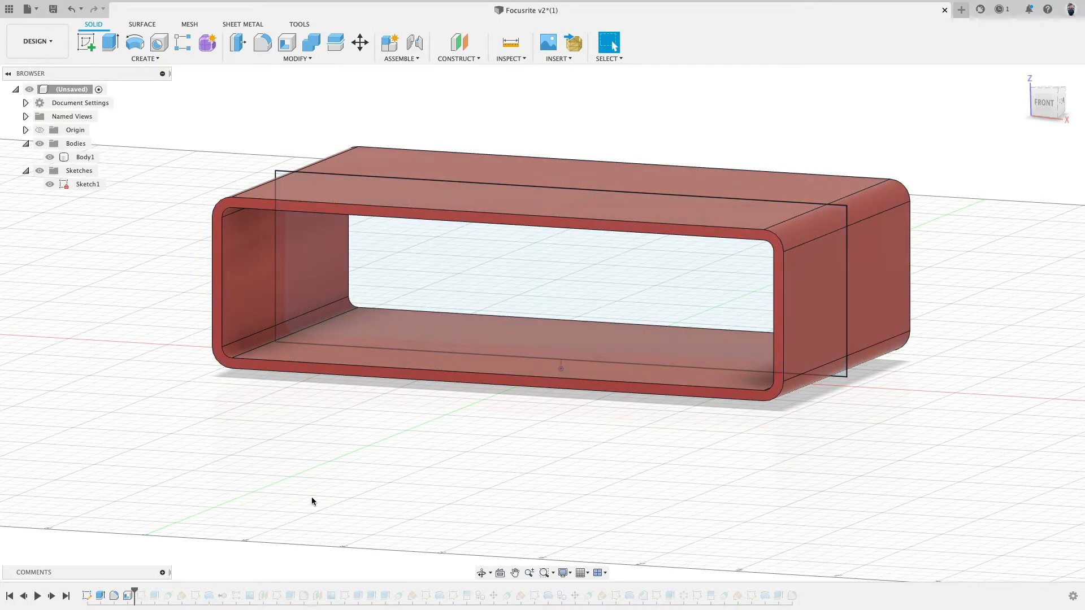
{"action": "mouse_move", "coordinate": [310, 502]}
{"action": "middle_mouse_down", "text": "shift"}
{"action": "mouse_move", "coordinate": [317, 471]}
{"action": "mouse_move", "coordinate": [165, 492]}
{"action": "mouse_move", "coordinate": [305, 496]}
{"action": "middle_mouse_up", "text": "shift"}
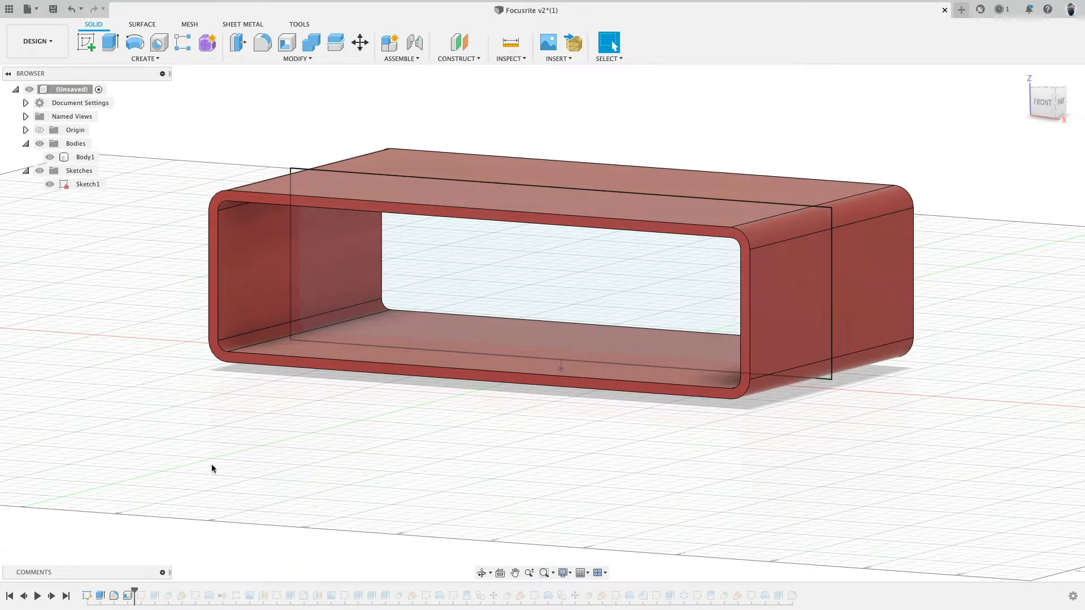
Step: Hide Sketch1 and advance the history past Sketch2 on the underside of the enclosure
{"action": "left_click", "coordinate": [50, 185]}
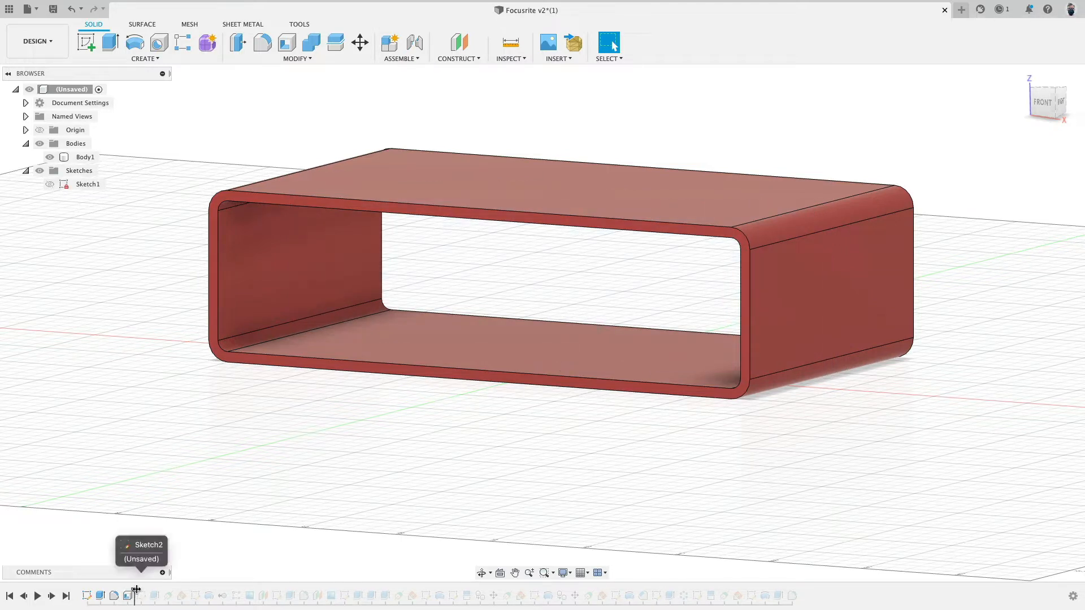
{"action": "left_click_drag", "start_coordinate": [135, 591], "coordinate": [148, 592]}
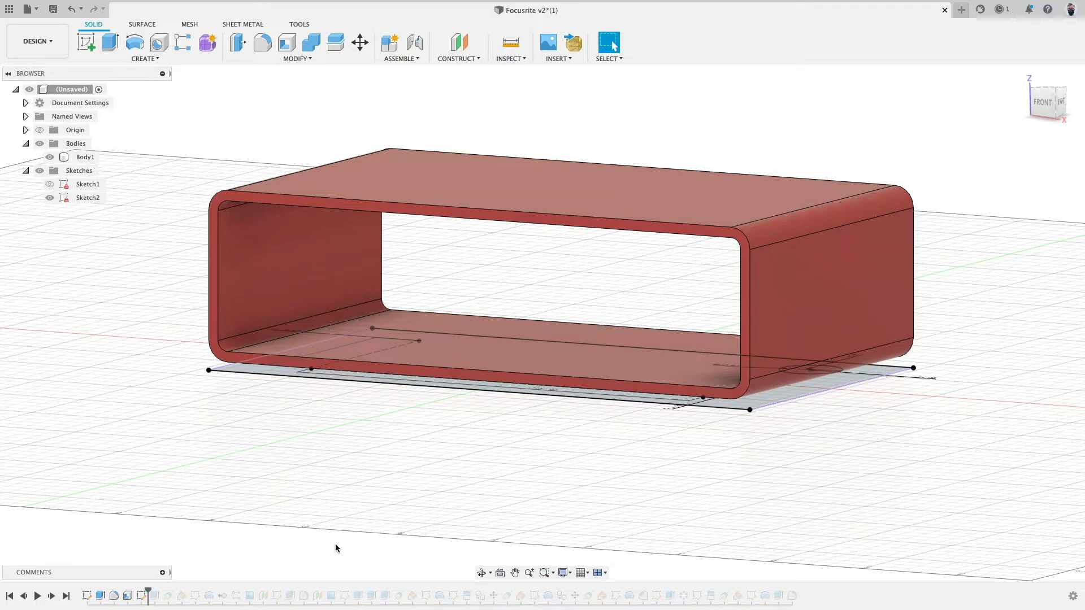
{"action": "middle_click_drag", "start_coordinate": [336, 548], "coordinate": [348, 388], "text": "shift"}
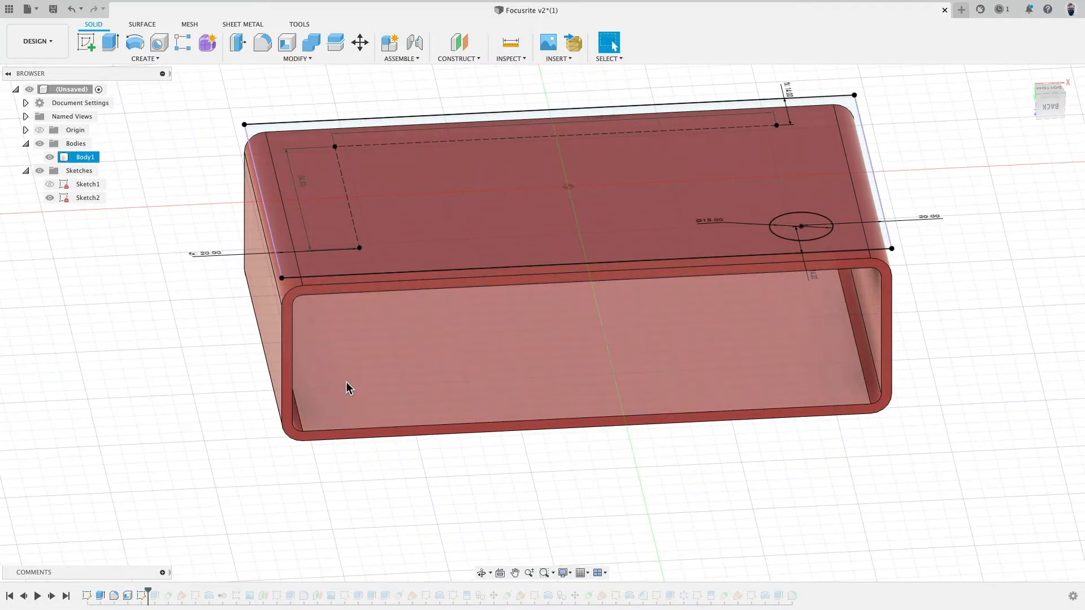
{"action": "middle_click_drag", "start_coordinate": [226, 400], "coordinate": [367, 393], "text": "shift"}
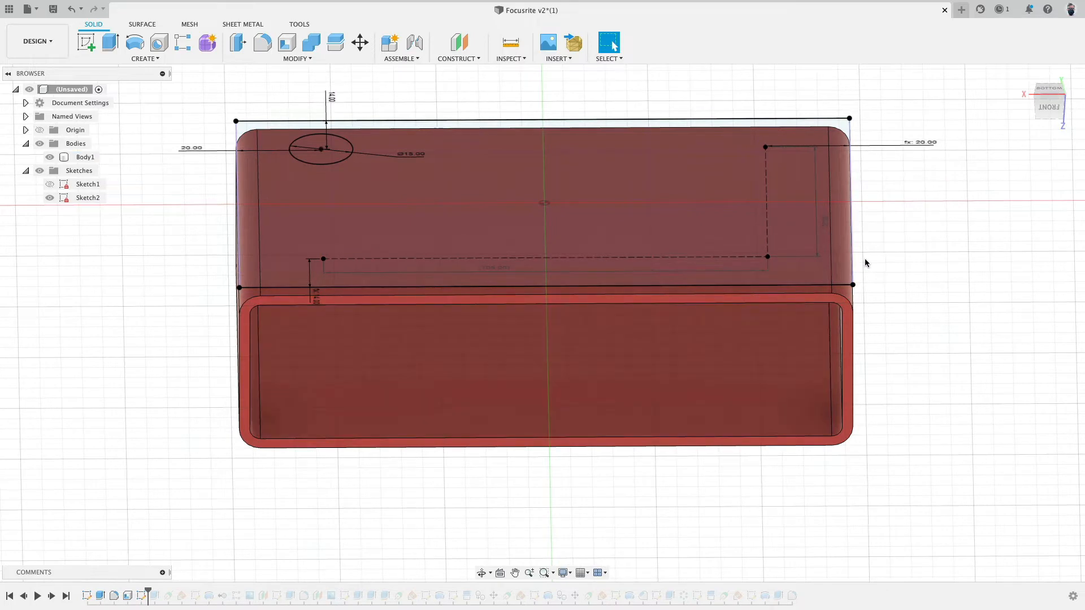
Step: Open Sketch2 for editing and hide Body1 to examine the foot circle, corner points and dimensions from below
{"action": "double_click", "coordinate": [141, 596]}
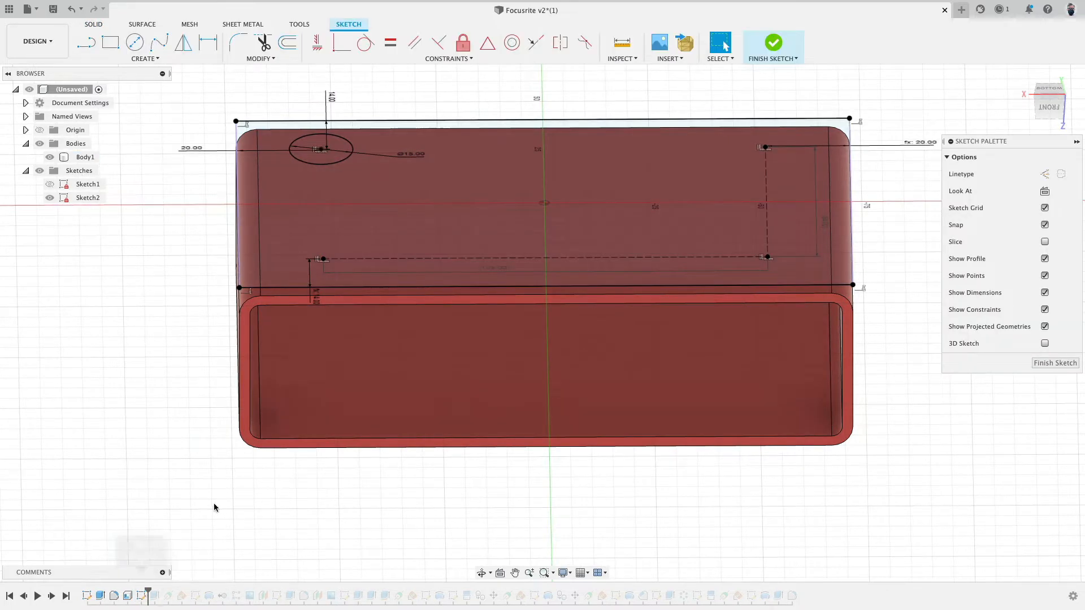
{"action": "middle_click_drag", "start_coordinate": [214, 508], "coordinate": [180, 503], "text": "shift"}
{"action": "middle_click_drag", "start_coordinate": [174, 483], "coordinate": [158, 516]}
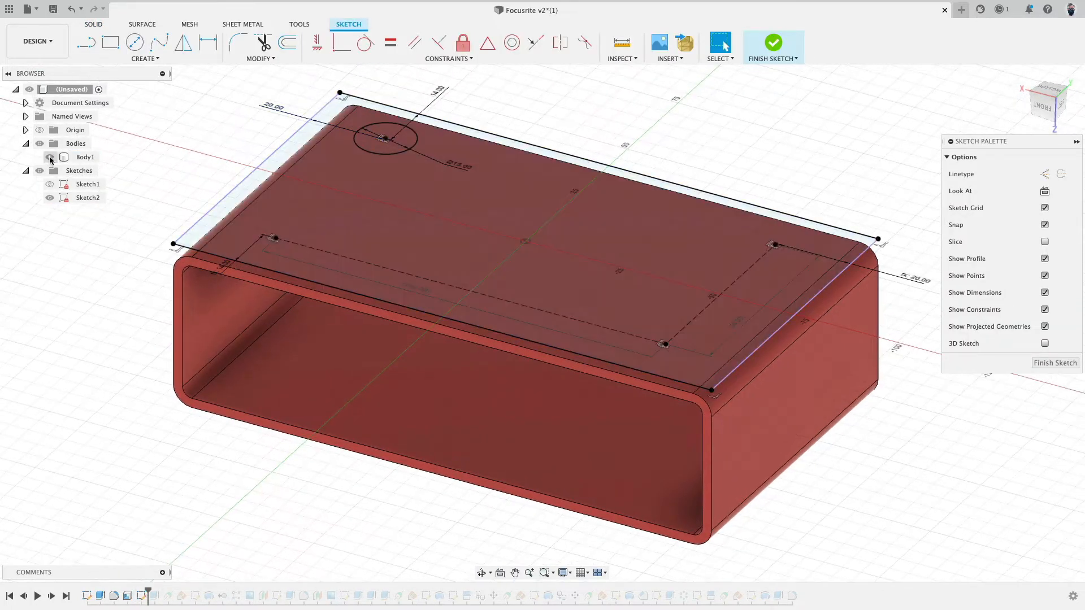
{"action": "left_click", "coordinate": [50, 157]}
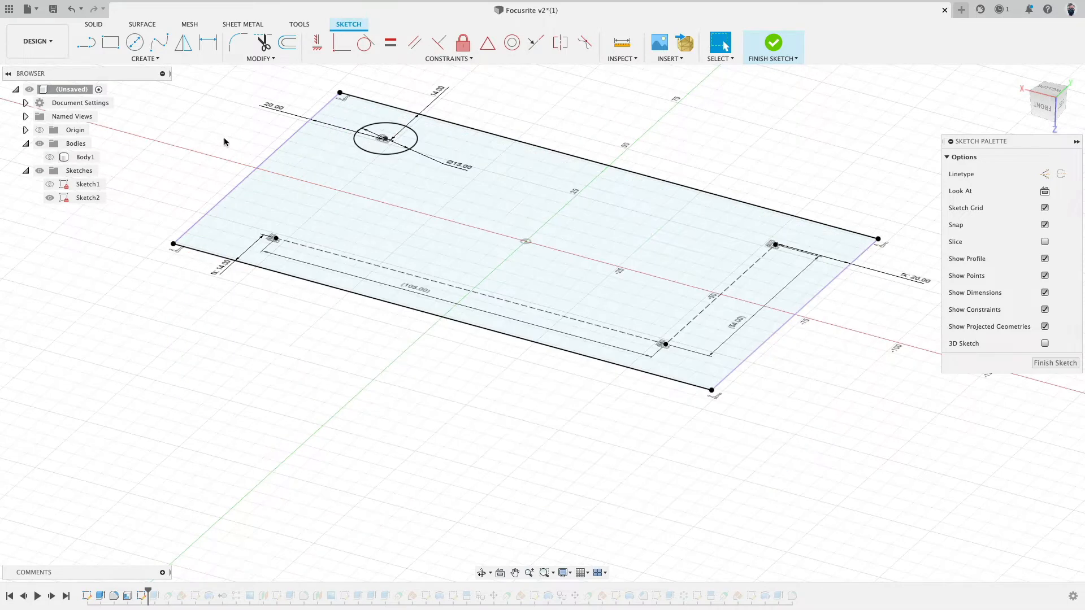
{"action": "left_click", "coordinate": [1052, 92]}
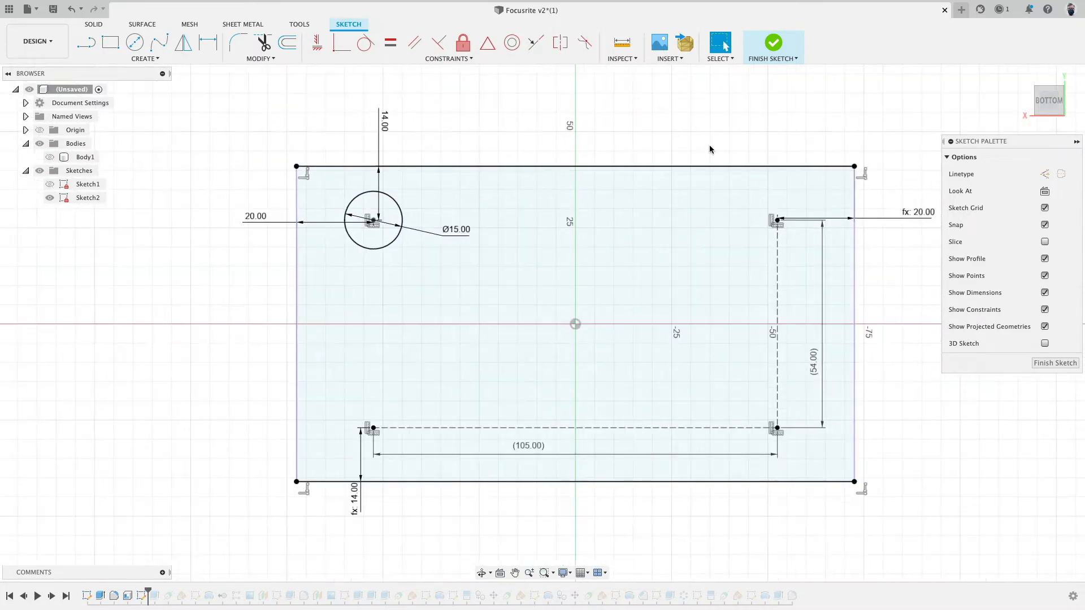
Step: Reposition the linked 20 mm and 14 mm dimensions clear of the corner points and show Body1 again
{"action": "left_click_drag", "start_coordinate": [903, 225], "coordinate": [904, 202]}
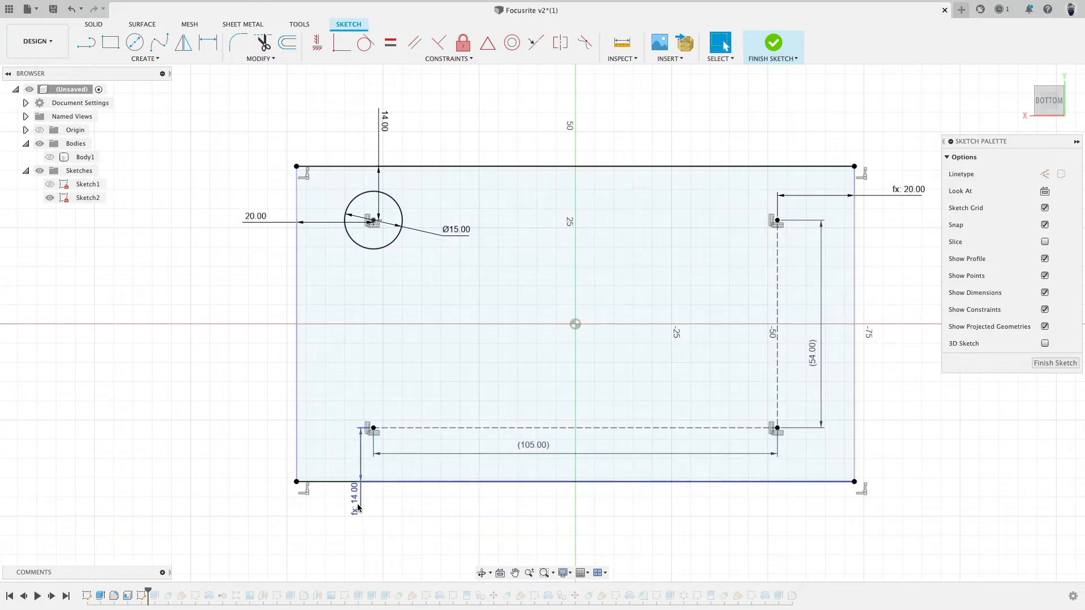
{"action": "left_click_drag", "start_coordinate": [359, 499], "coordinate": [339, 458]}
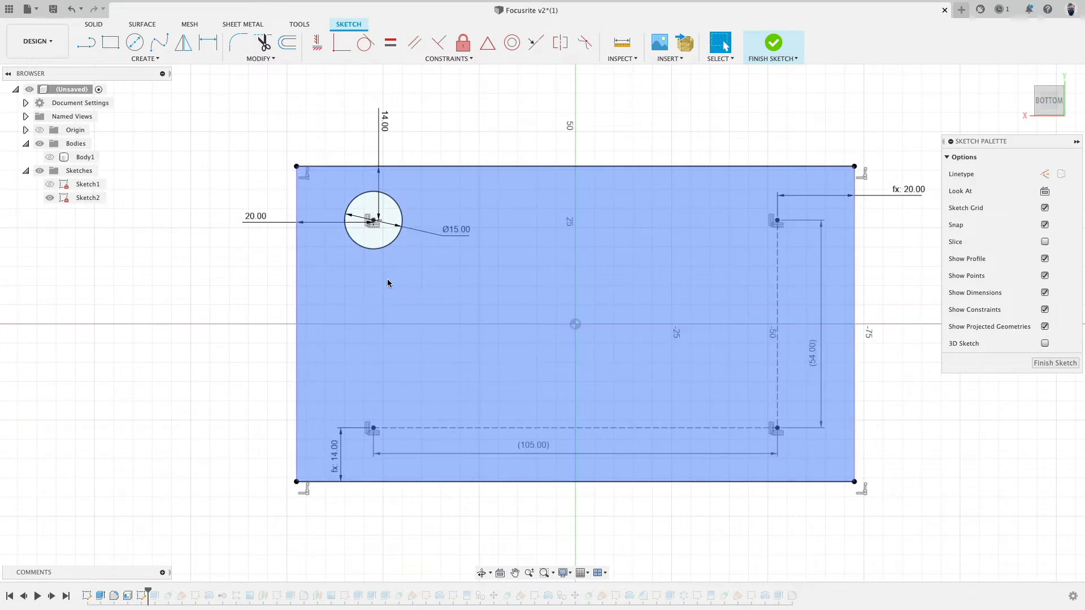
{"action": "left_click", "coordinate": [50, 157]}
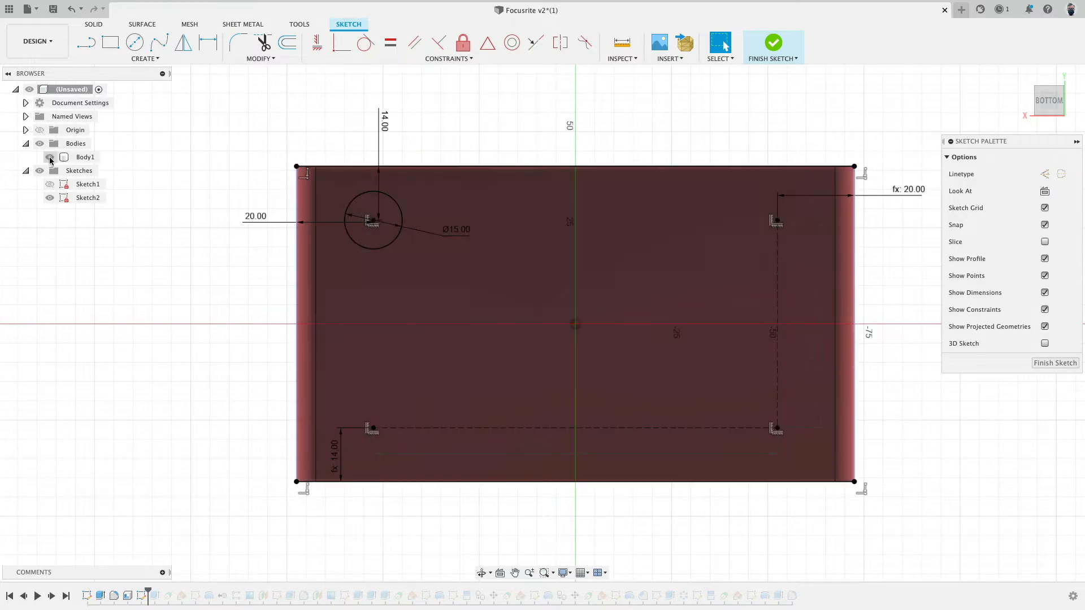
Step: Look up the Project / Include commands for sketches and examine the body's side edges against the underside sketch
{"action": "left_click", "coordinate": [145, 58]}
{"action": "mouse_move", "coordinate": [125, 251]}
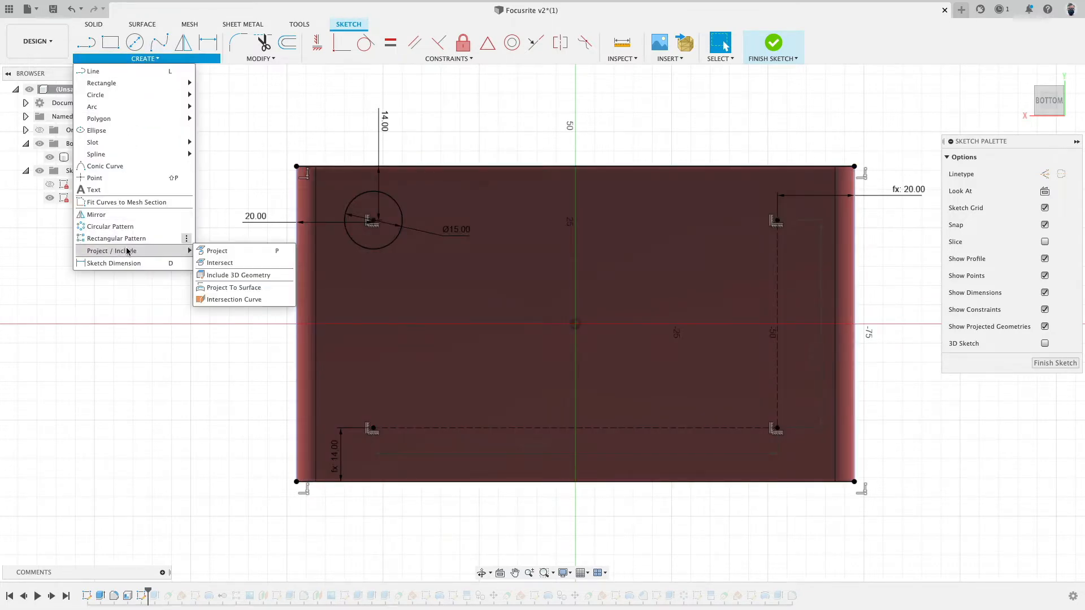
{"action": "left_click", "coordinate": [296, 128]}
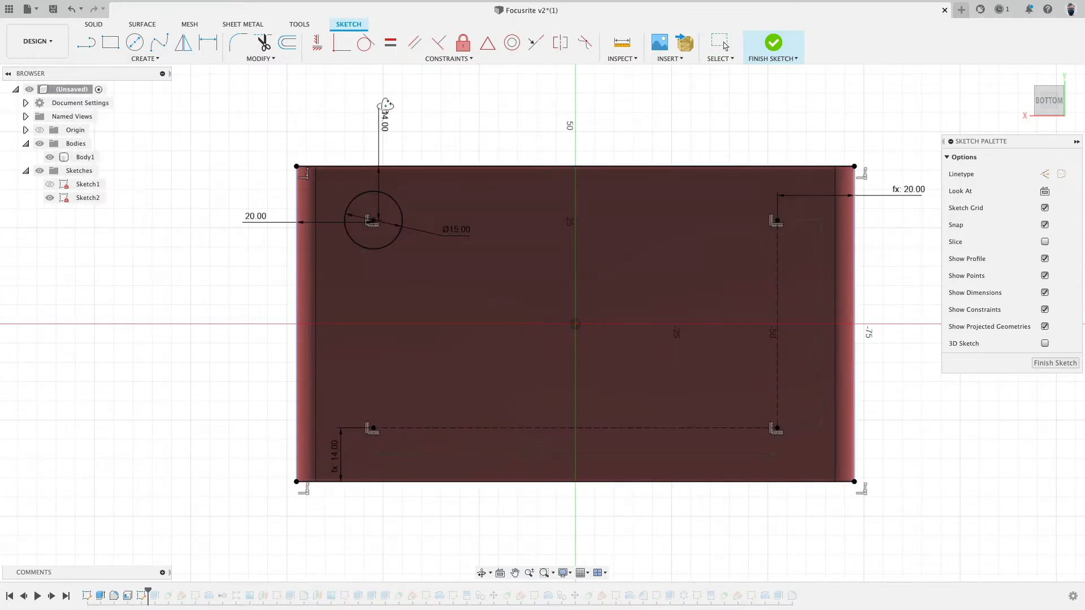
{"action": "middle_click_drag", "start_coordinate": [385, 107], "coordinate": [688, 151], "text": "shift"}
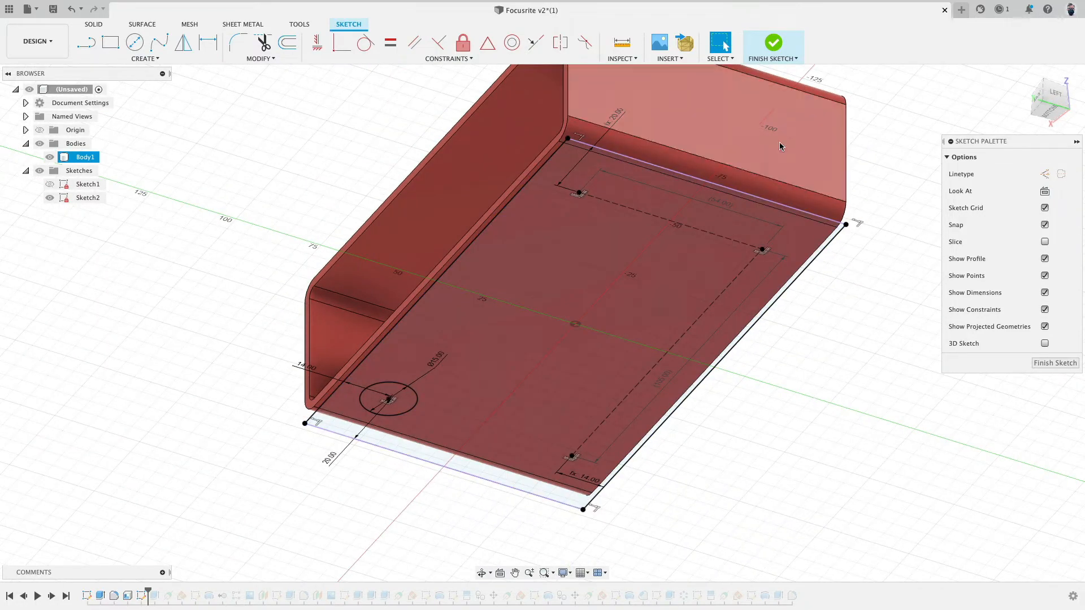
Step: Hide Body1 in a straight bottom view and reposition the foot circle's diameter, 20 mm and 14 mm dimensions clear of the circle's centre
{"action": "middle_click_drag", "start_coordinate": [780, 141], "coordinate": [921, 232], "text": "shift"}
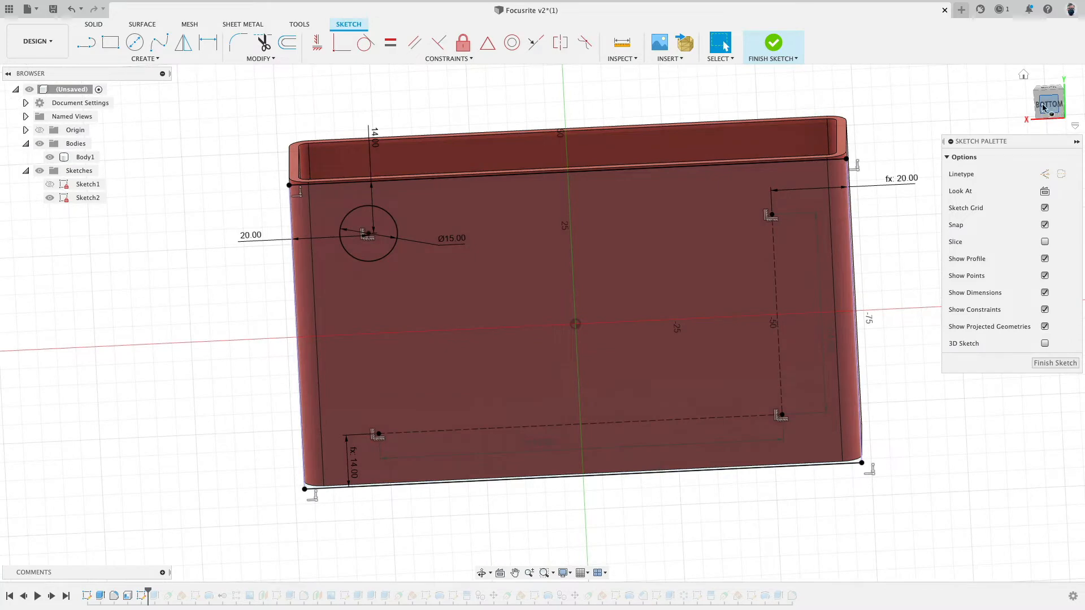
{"action": "left_click", "coordinate": [1050, 107]}
{"action": "left_click", "coordinate": [49, 157]}
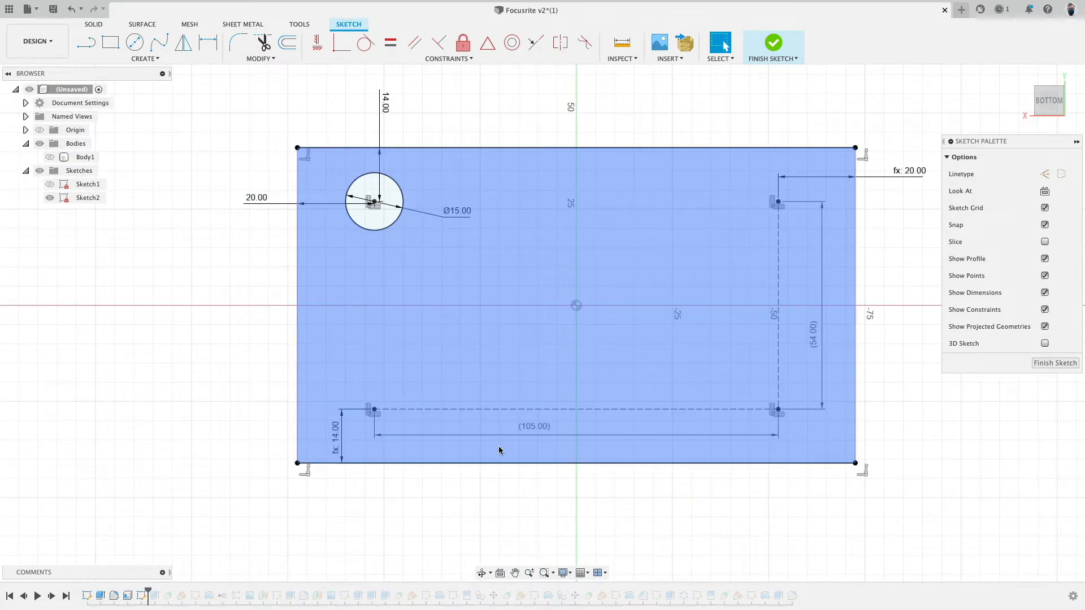
{"action": "middle_click_drag", "start_coordinate": [585, 497], "coordinate": [510, 504]}
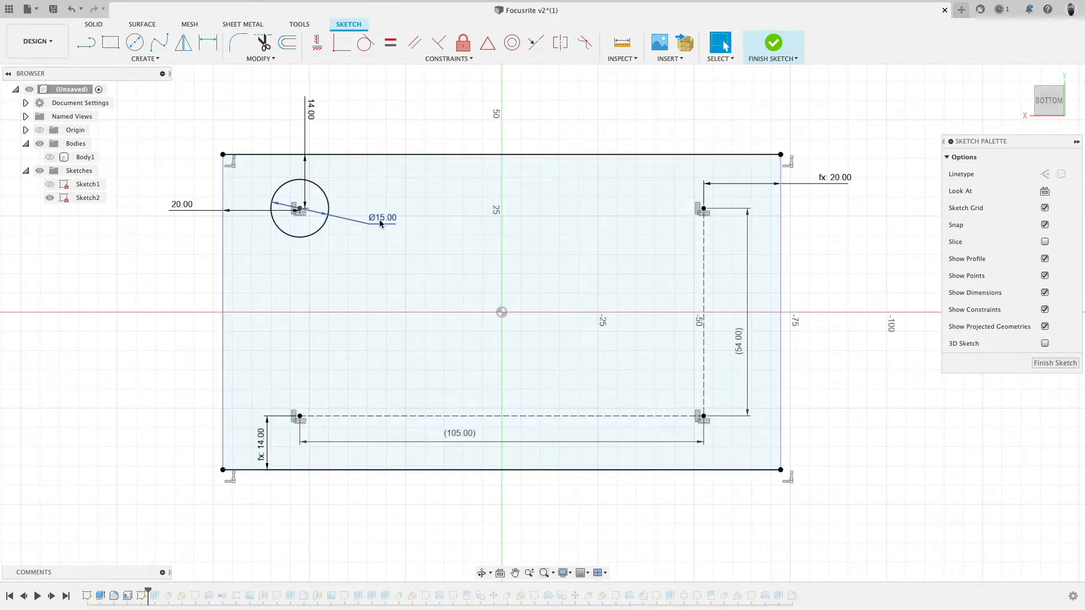
{"action": "left_click_drag", "start_coordinate": [385, 218], "coordinate": [405, 212]}
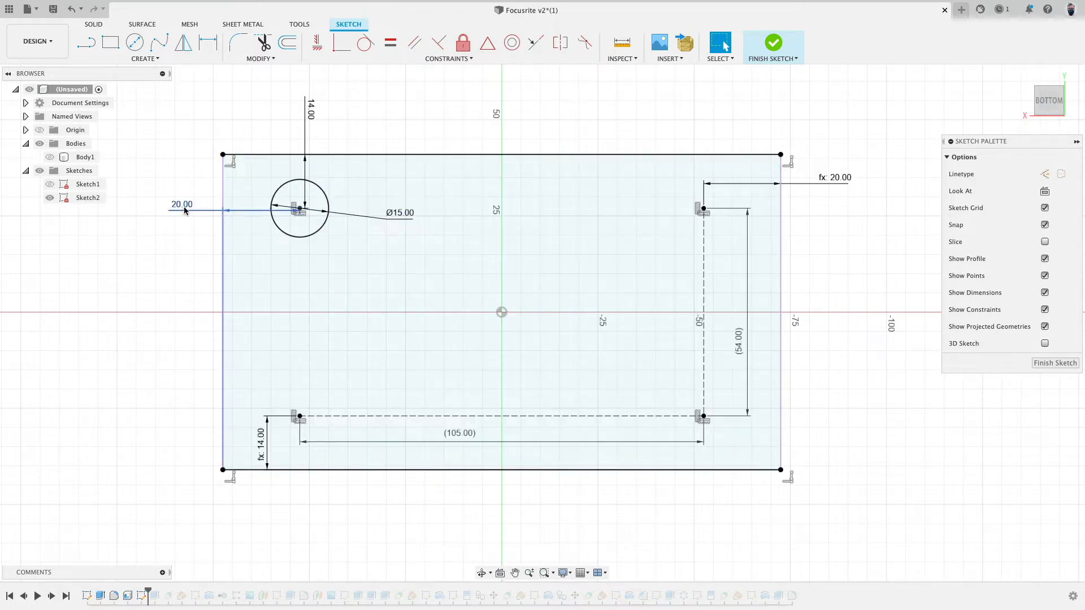
{"action": "left_click_drag", "start_coordinate": [184, 205], "coordinate": [183, 279]}
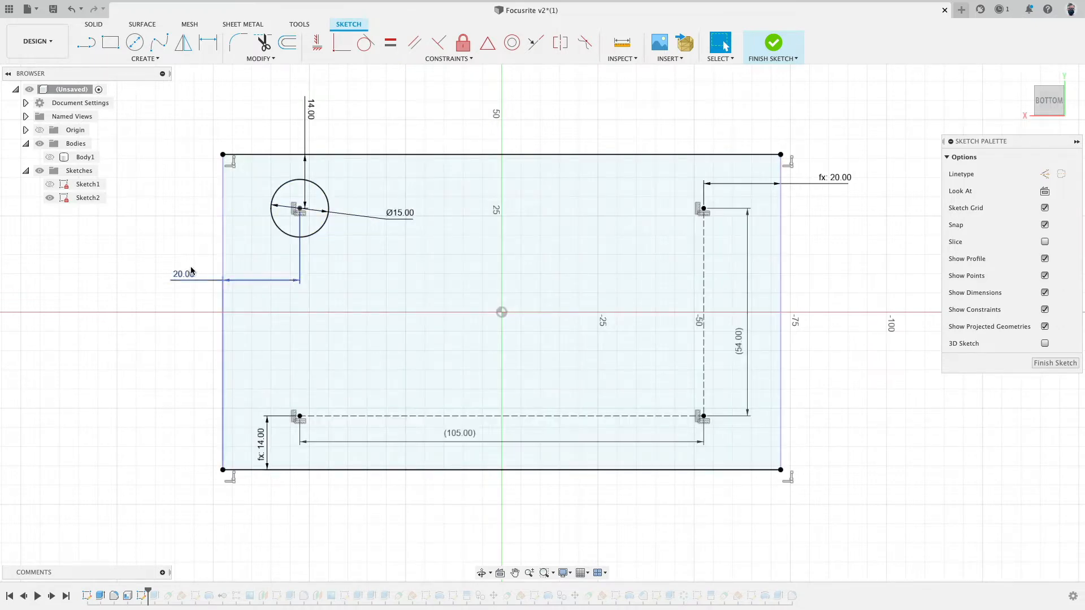
{"action": "left_click_drag", "start_coordinate": [316, 116], "coordinate": [385, 117]}
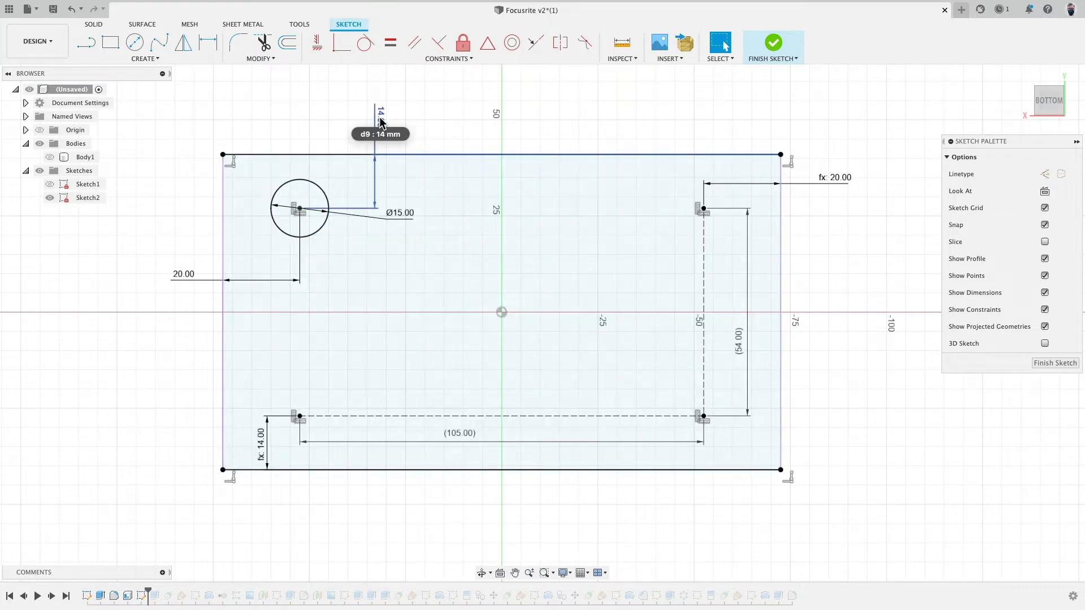
{"action": "left_click", "coordinate": [695, 197]}
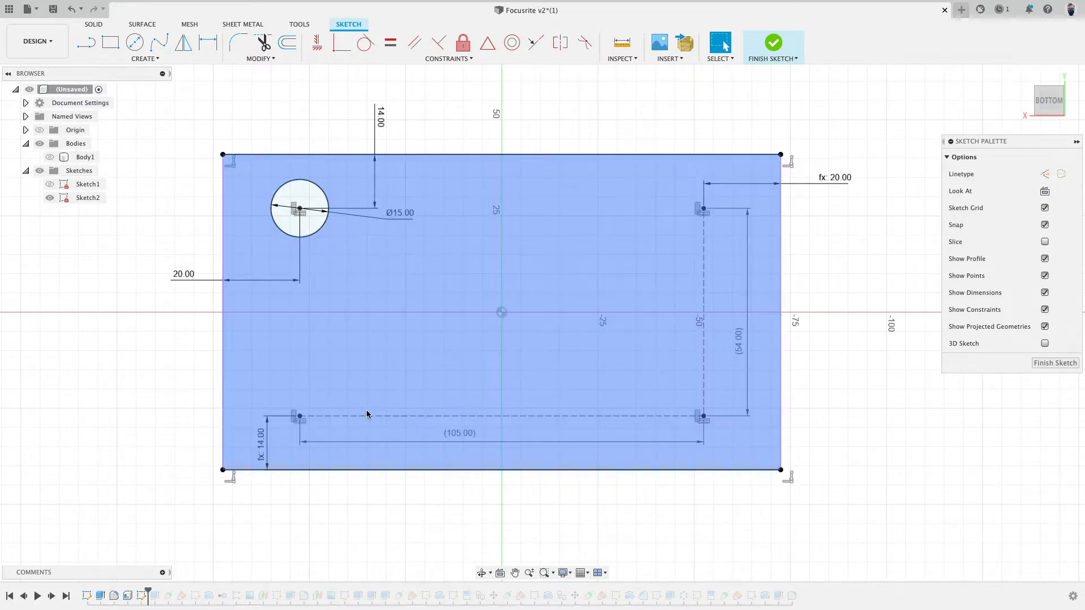
{"action": "left_click", "coordinate": [300, 415]}
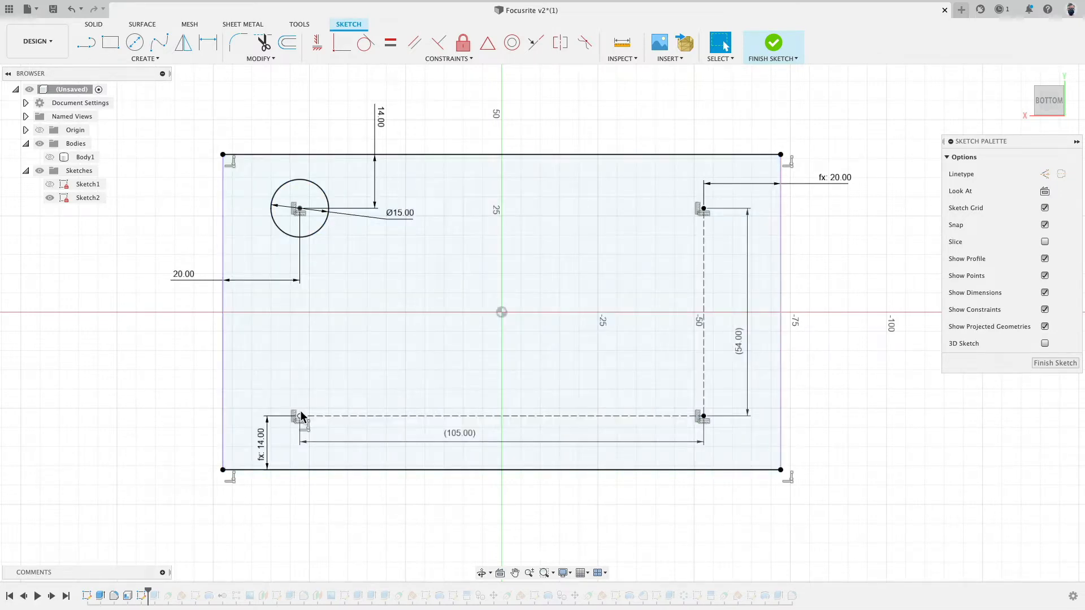
{"action": "left_click", "coordinate": [305, 407]}
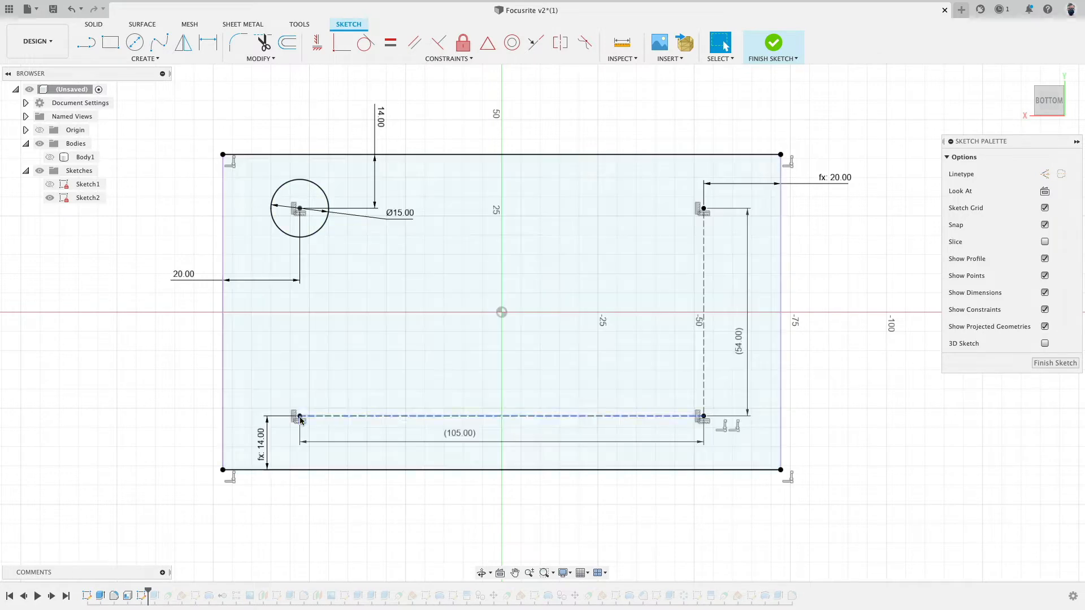
Step: Place three loose sketch points in an L-shaped arrangement inside the rectangle, above the origin
{"action": "left_click", "coordinate": [145, 59]}
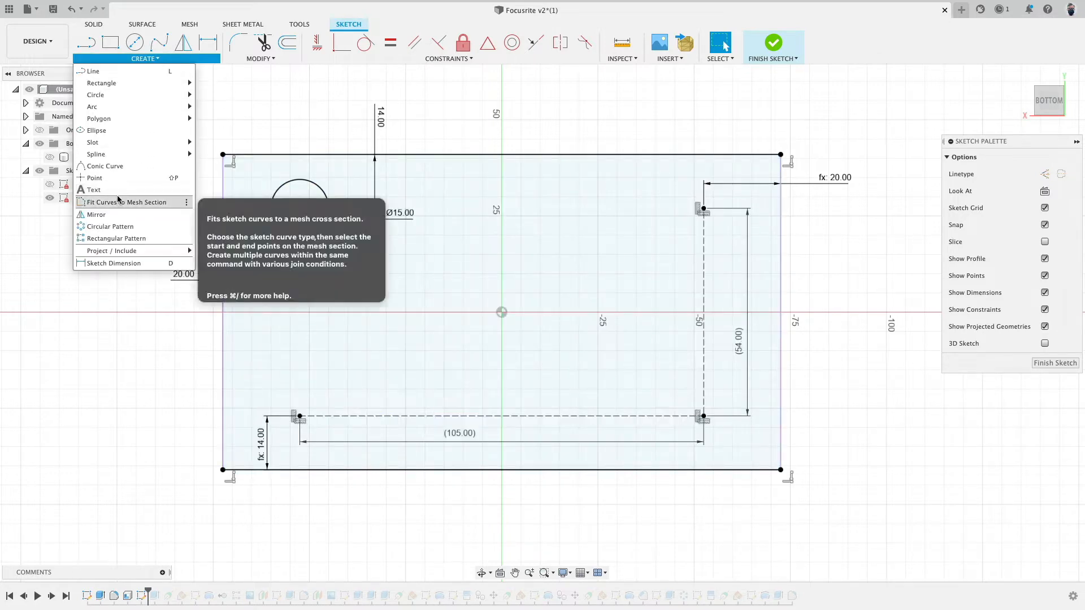
{"action": "left_click", "coordinate": [101, 179]}
{"action": "left_click", "coordinate": [444, 274]}
{"action": "left_click", "coordinate": [560, 274]}
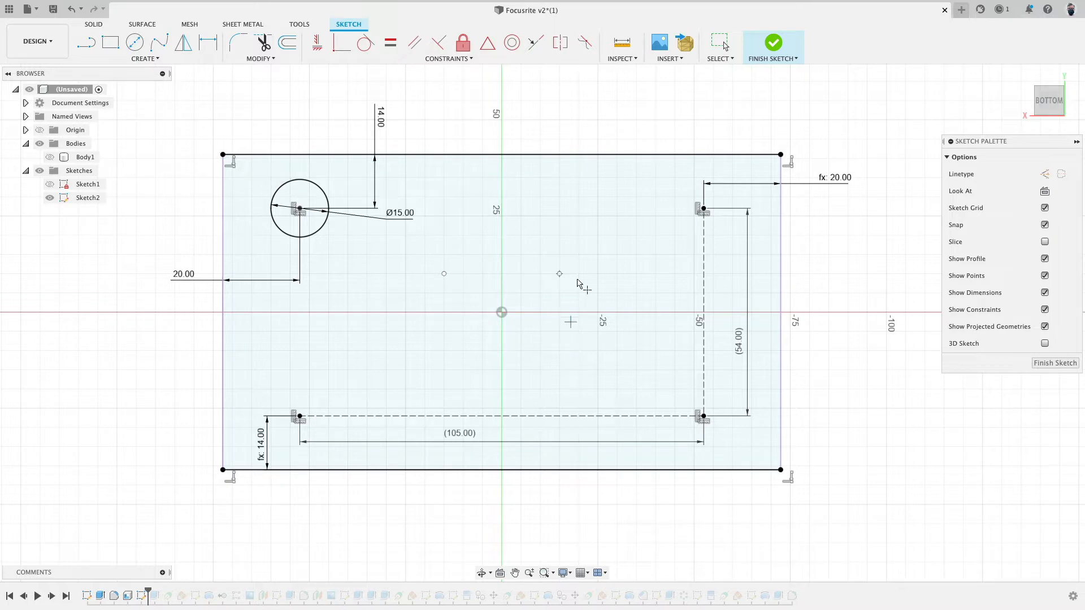
{"action": "left_click", "coordinate": [560, 216]}
Step: Connect the three loose points with a horizontal line and a perpendicular line about 15 mm long
{"action": "left_click", "coordinate": [86, 42]}
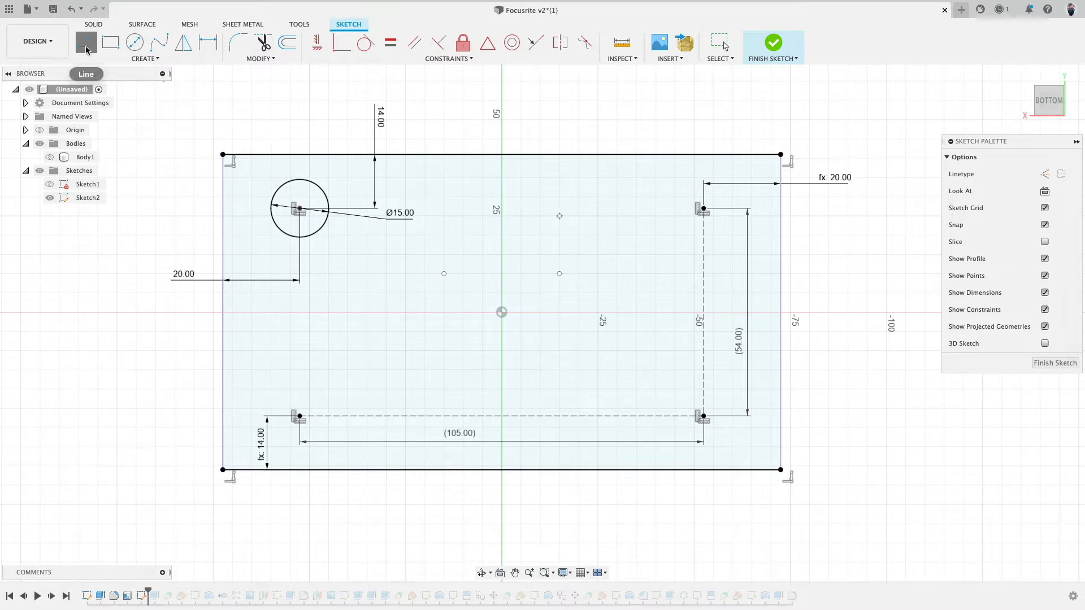
{"action": "left_click", "coordinate": [444, 273]}
{"action": "left_click", "coordinate": [560, 274]}
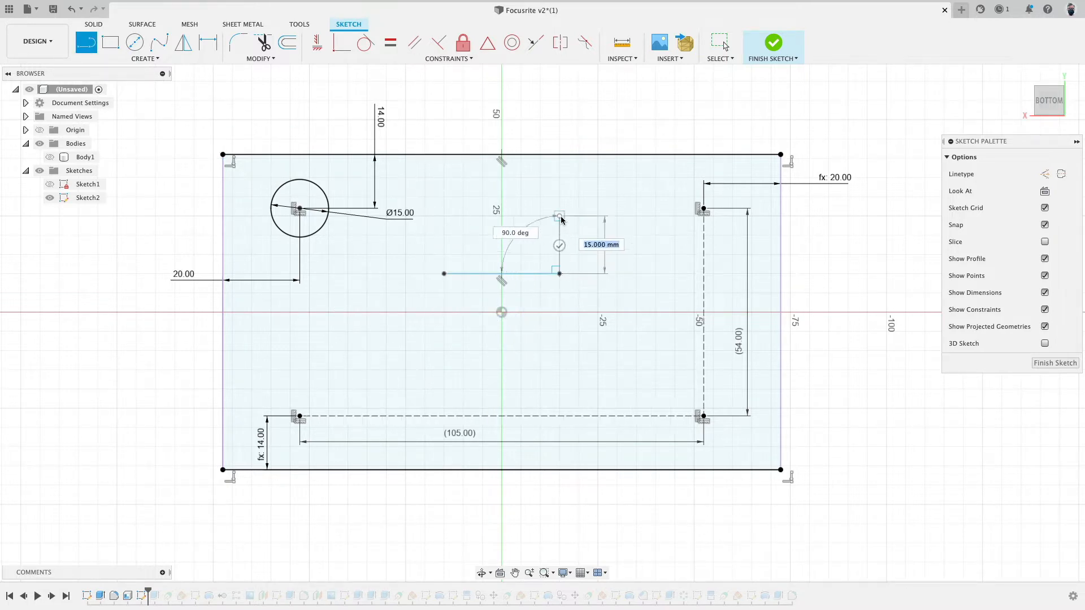
{"action": "left_click", "coordinate": [560, 216]}
{"action": "key", "text": "Escape"}
Step: Convert the two lines joining the loose points into construction lines
{"action": "left_click", "coordinate": [560, 236]}
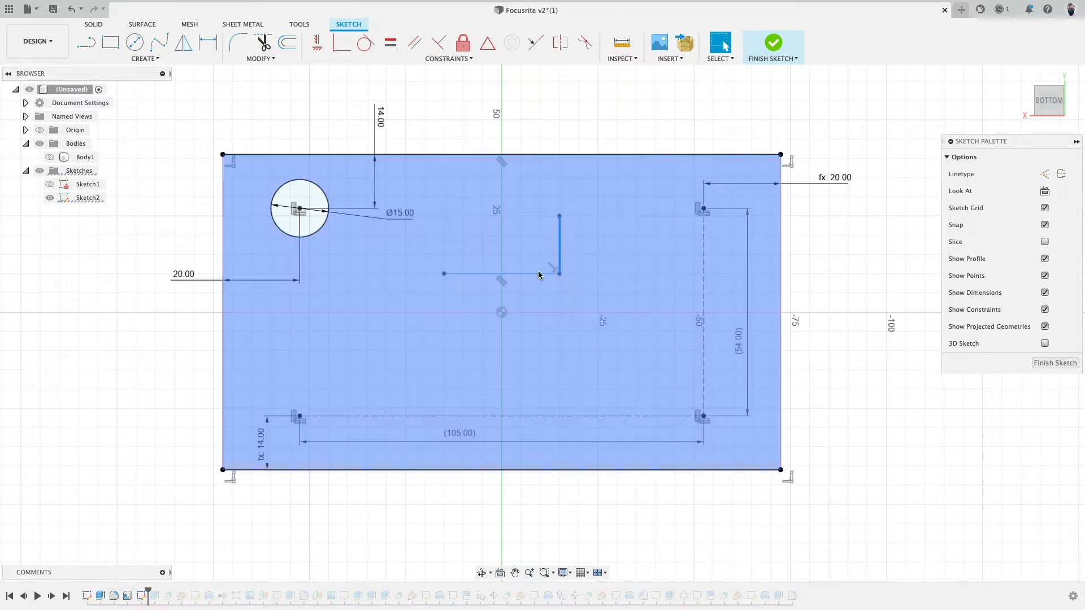
{"action": "left_click", "coordinate": [539, 274], "text": "shift"}
{"action": "left_click", "coordinate": [1061, 175]}
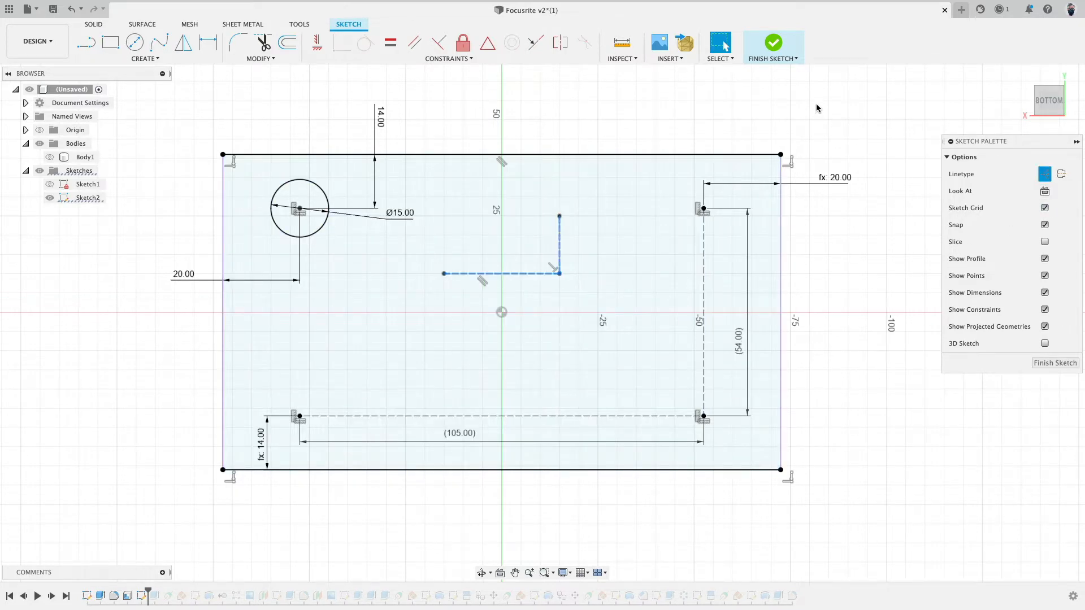
{"action": "left_click", "coordinate": [869, 107]}
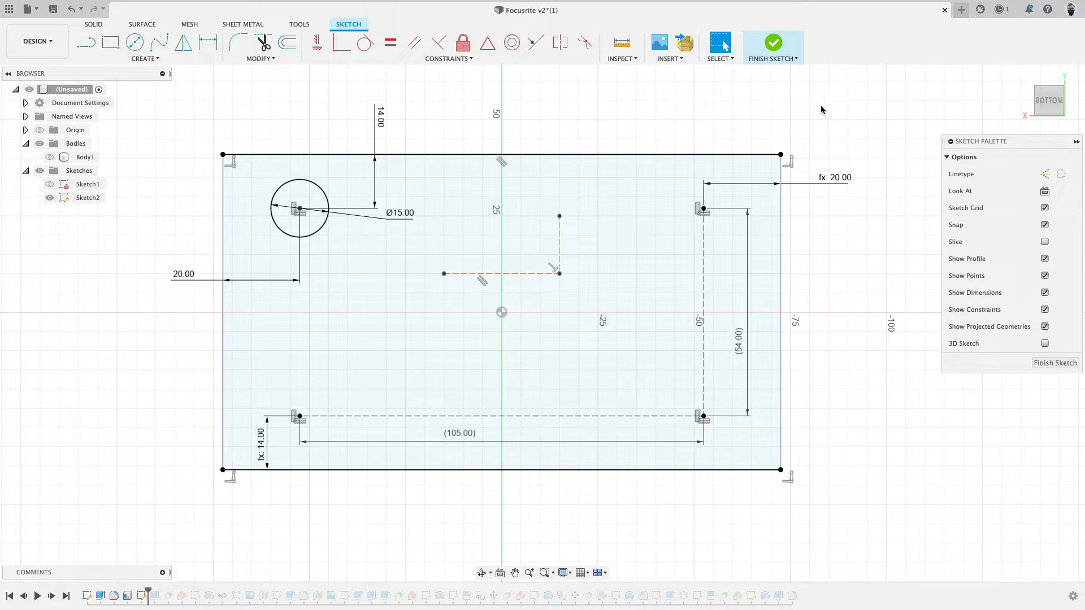
{"action": "left_click", "coordinate": [317, 42]}
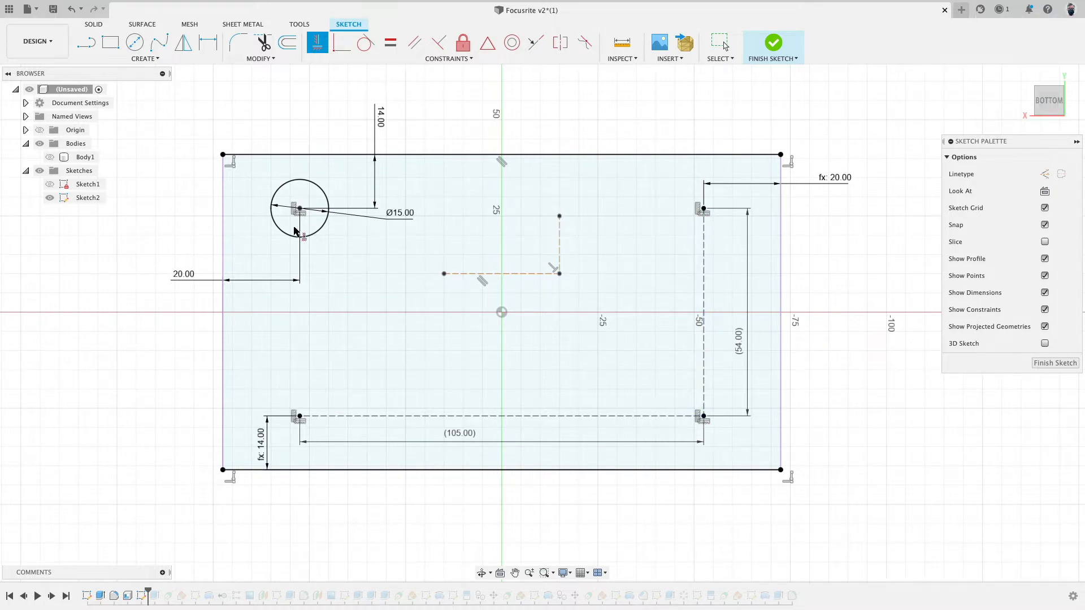
{"action": "key", "text": "Escape"}
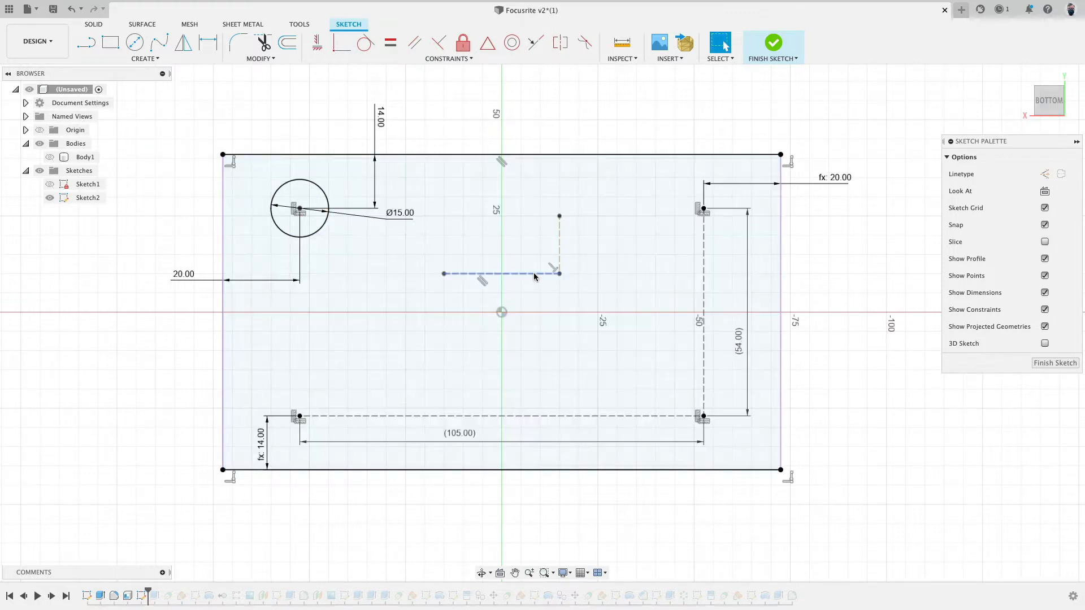
Step: Delete both sample construction lines and the three loose points inside the rectangle
{"action": "left_click", "coordinate": [535, 275]}
{"action": "key", "text": "Delete"}
{"action": "left_click", "coordinate": [559, 248]}
{"action": "key", "text": "Delete"}
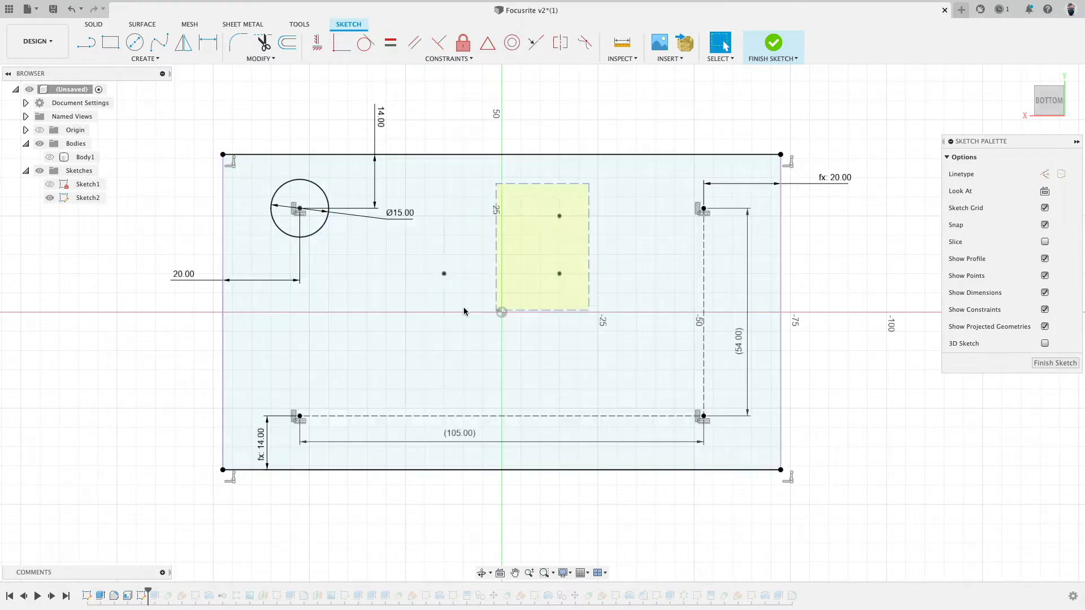
{"action": "left_click", "coordinate": [473, 294]}
{"action": "key", "text": "Escape"}
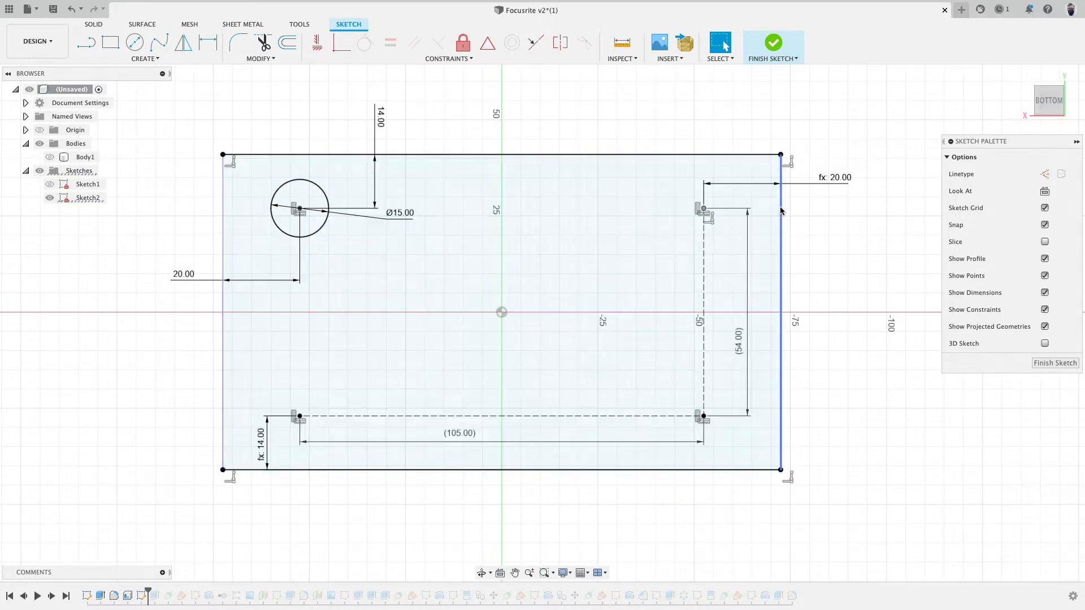
Step: Open the linked 20 mm and 14 mm dimensions in turn to check which parameter each one references
{"action": "double_click", "coordinate": [838, 179]}
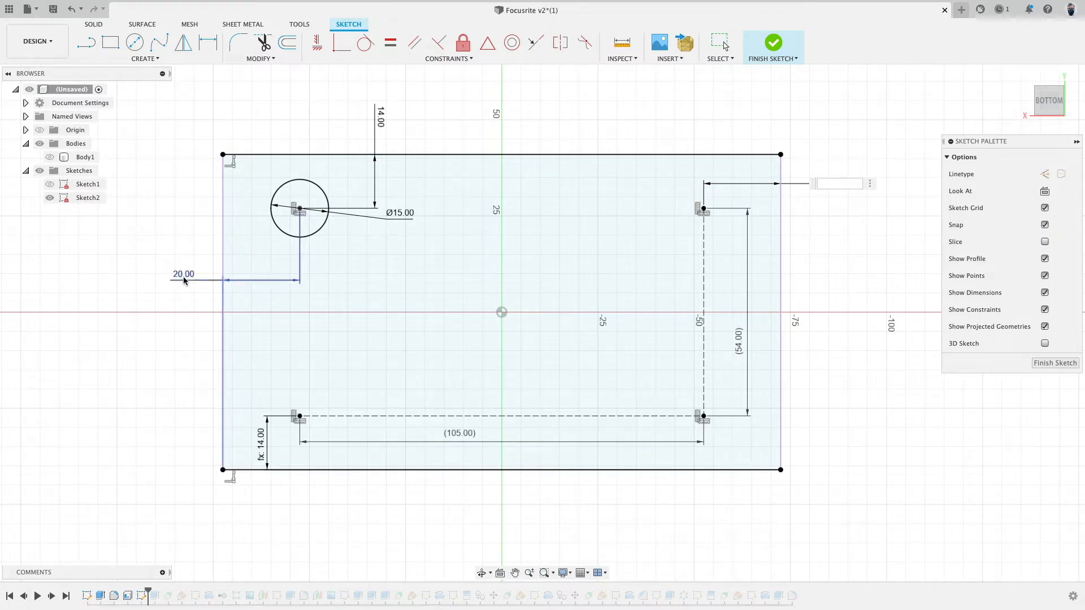
{"action": "left_click", "coordinate": [841, 212]}
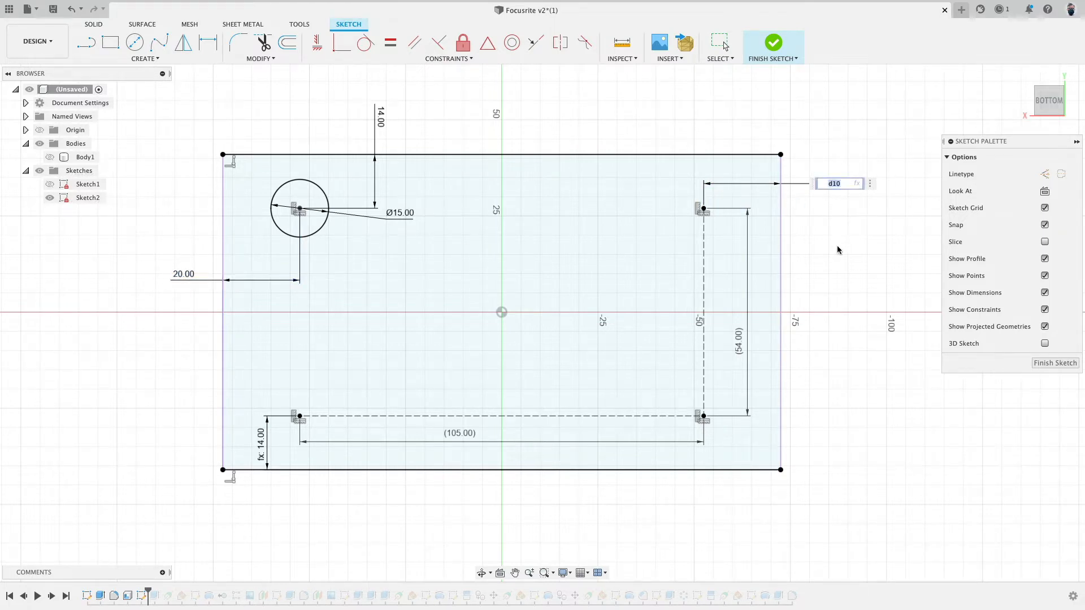
{"action": "key", "text": "Return"}
{"action": "left_click", "coordinate": [757, 425]}
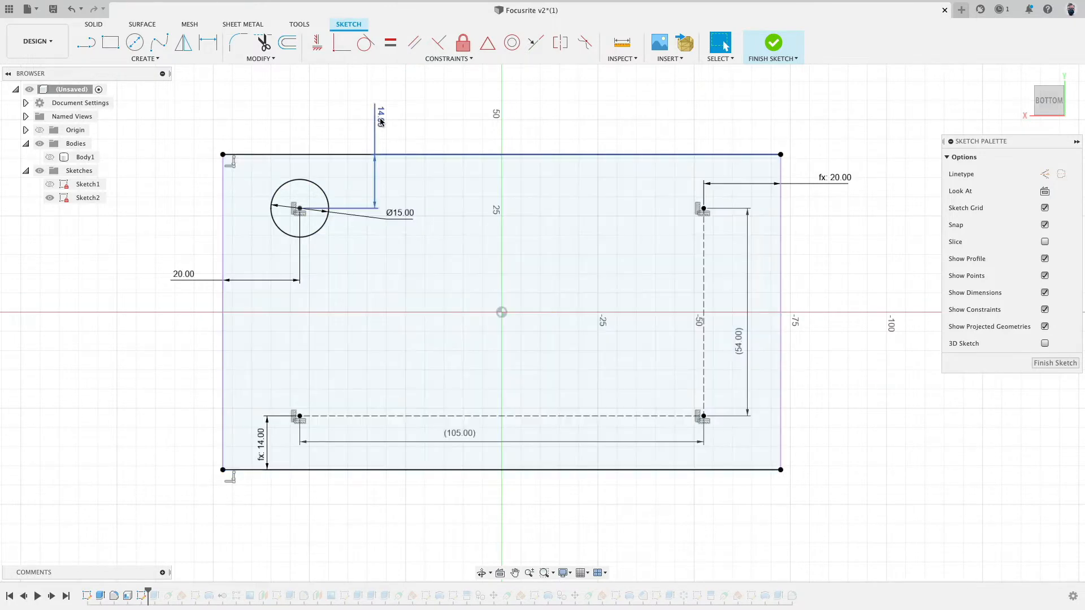
{"action": "double_click", "coordinate": [261, 441]}
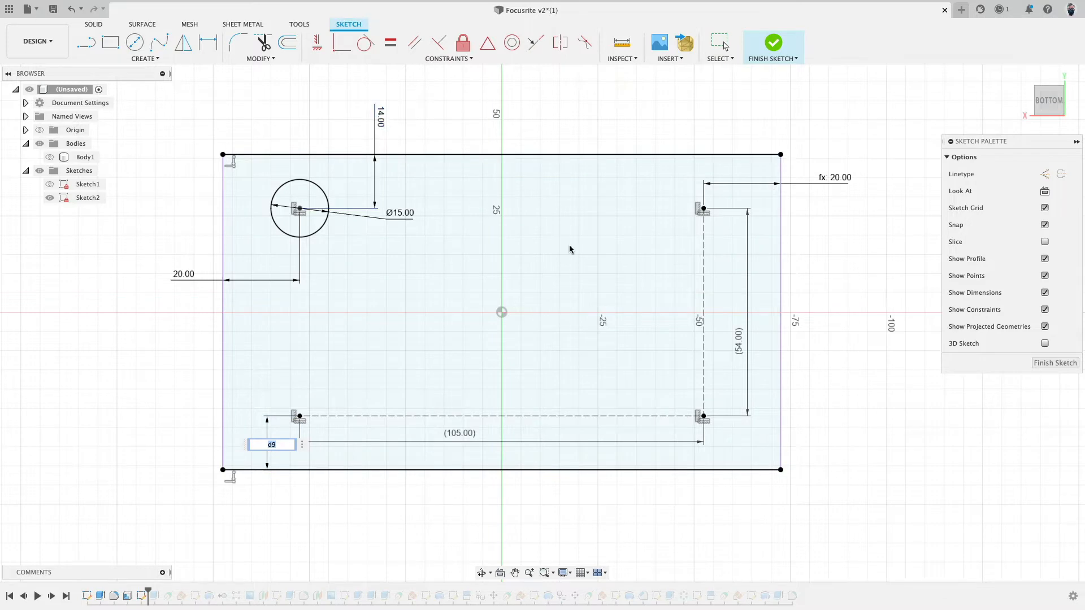
{"action": "key", "text": "Return"}
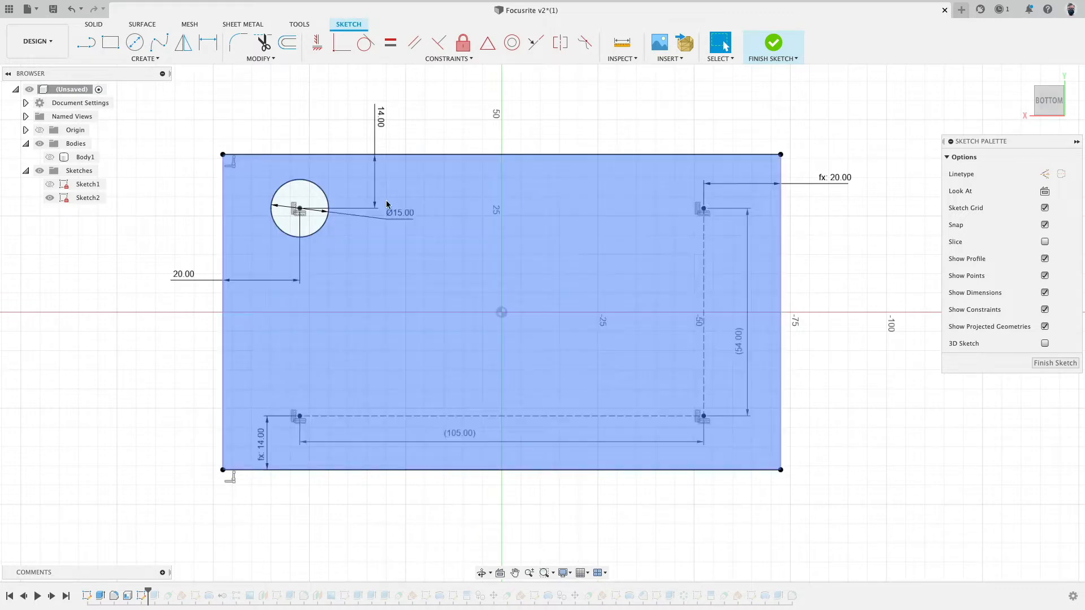
Step: Delete the driven 105 mm dimension along the dashed horizontal construction line
{"action": "left_click_drag", "start_coordinate": [467, 442], "coordinate": [467, 497]}
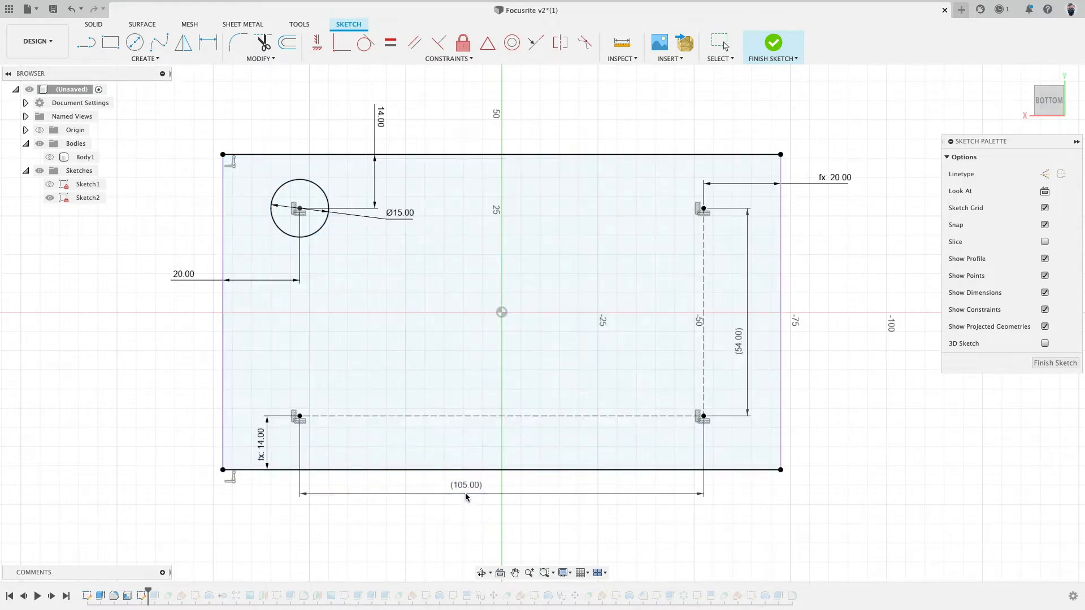
{"action": "left_click", "coordinate": [468, 495]}
{"action": "key", "text": "Delete"}
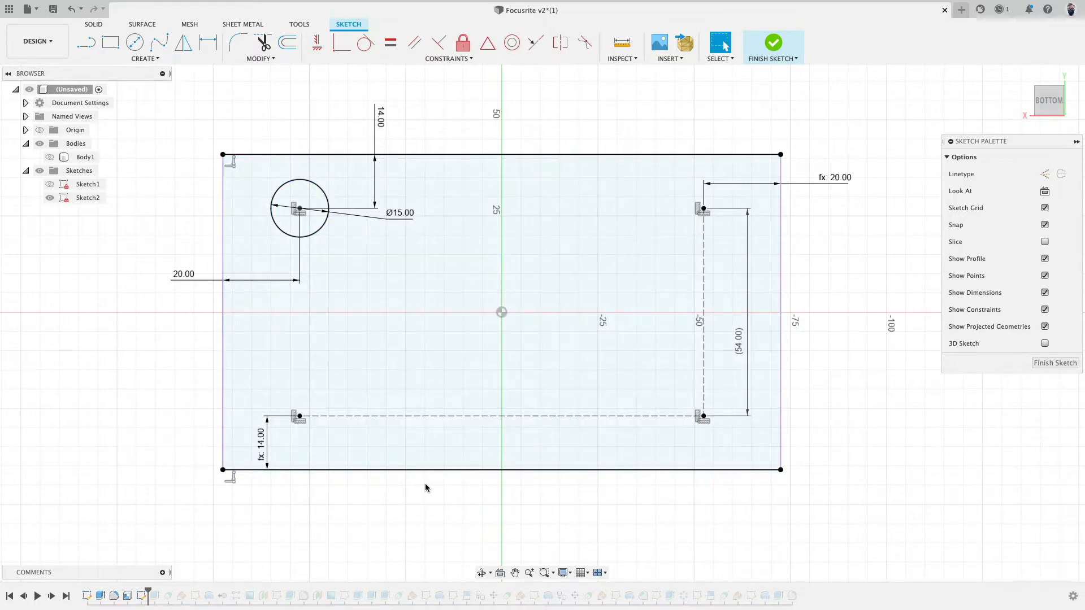
Step: Add a driven dimension between the two end points of the dashed horizontal line, placed below the rectangle
{"action": "key", "text": "d"}
{"action": "left_click", "coordinate": [299, 417]}
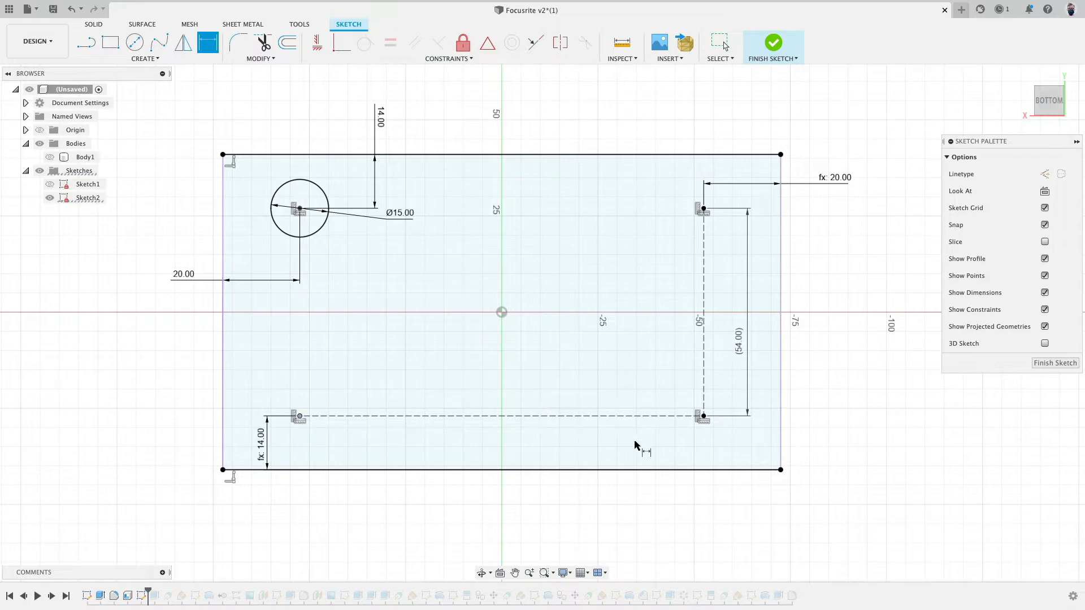
{"action": "left_click", "coordinate": [703, 417]}
{"action": "left_click", "coordinate": [491, 503]}
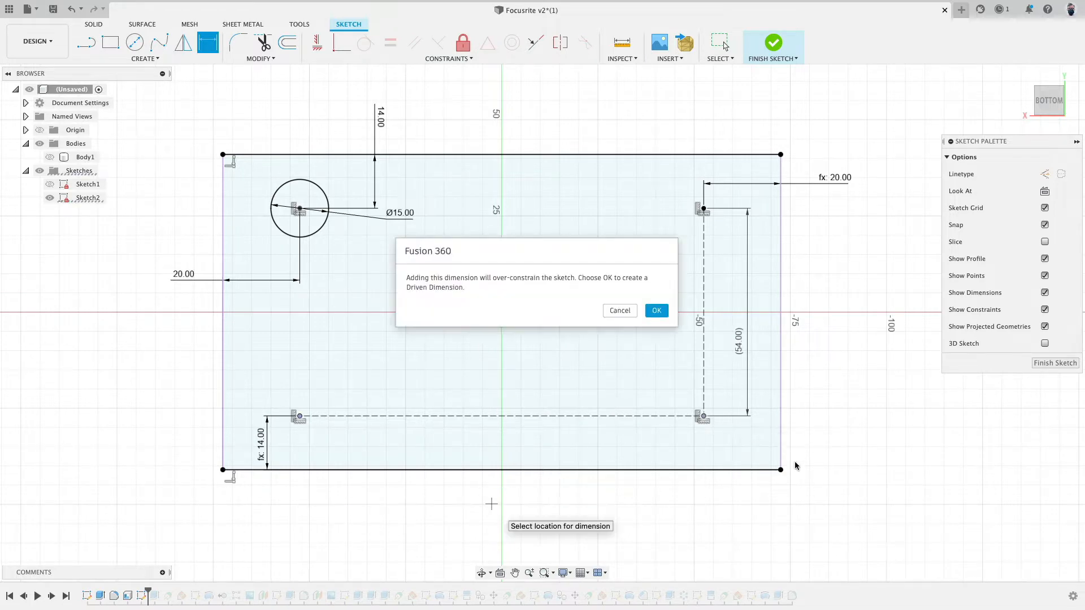
{"action": "left_click", "coordinate": [656, 311]}
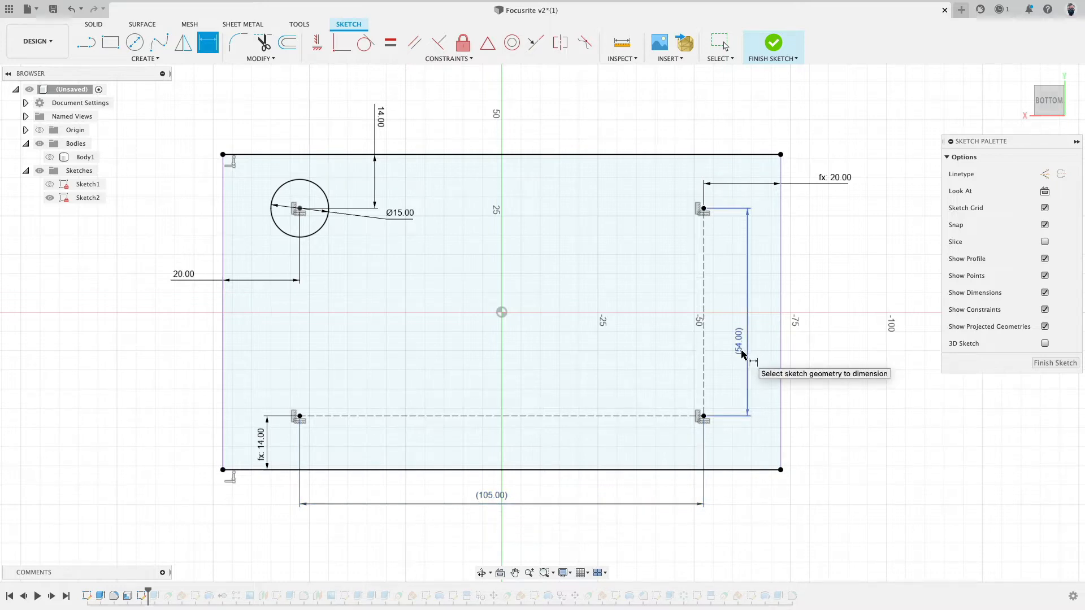
Step: Finish Sketch2, advance the history past the foot extrusion and show Body1 again
{"action": "left_click", "coordinate": [774, 43]}
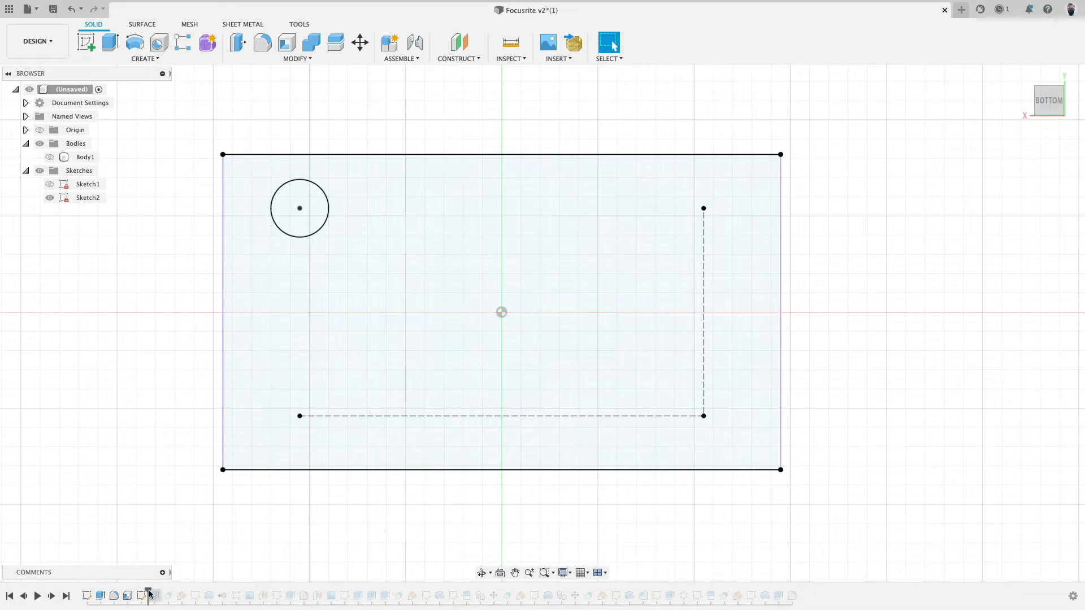
{"action": "left_click_drag", "start_coordinate": [148, 592], "coordinate": [159, 592]}
{"action": "mouse_move", "coordinate": [188, 348]}
{"action": "middle_mouse_down", "text": "shift"}
{"action": "mouse_move", "coordinate": [150, 322]}
{"action": "mouse_move", "coordinate": [146, 397]}
{"action": "mouse_move", "coordinate": [164, 258]}
{"action": "mouse_move", "coordinate": [153, 308]}
{"action": "mouse_move", "coordinate": [157, 422]}
{"action": "mouse_move", "coordinate": [143, 407]}
{"action": "mouse_move", "coordinate": [138, 244]}
{"action": "mouse_move", "coordinate": [111, 242]}
{"action": "mouse_move", "coordinate": [125, 310]}
{"action": "middle_mouse_up", "text": "shift"}
{"action": "left_click", "coordinate": [50, 157]}
Step: Change the foot extrusion's extent to To Object, ending at the enclosure's underside, and advance the history past the construction axis
{"action": "double_click", "coordinate": [149, 594]}
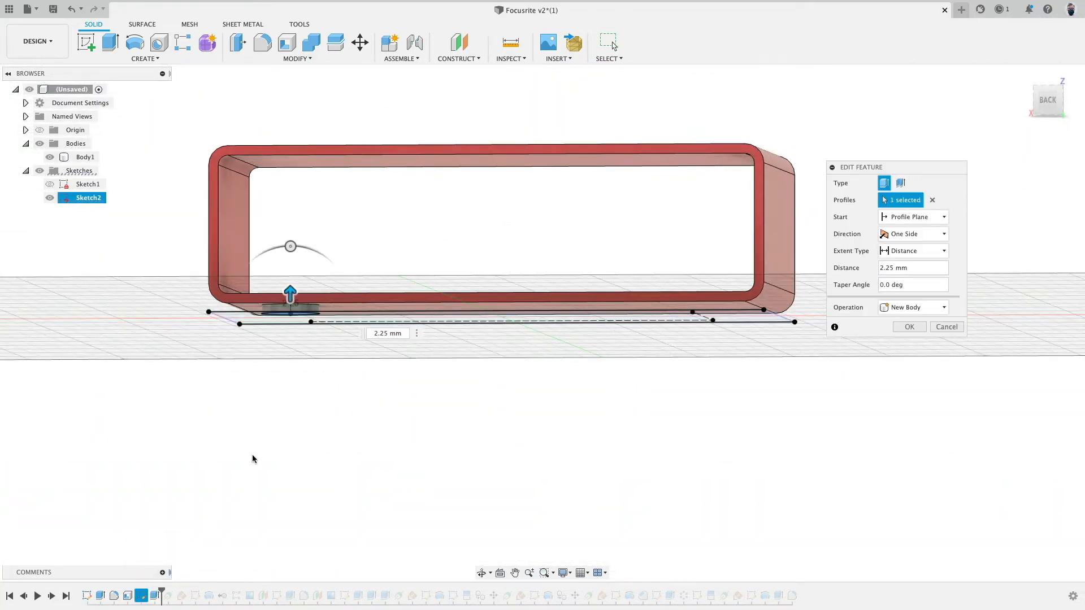
{"action": "scroll", "coordinate": [293, 403], "scroll_direction": "up", "scroll_amount": 3}
{"action": "middle_click_drag", "start_coordinate": [287, 314], "coordinate": [305, 363]}
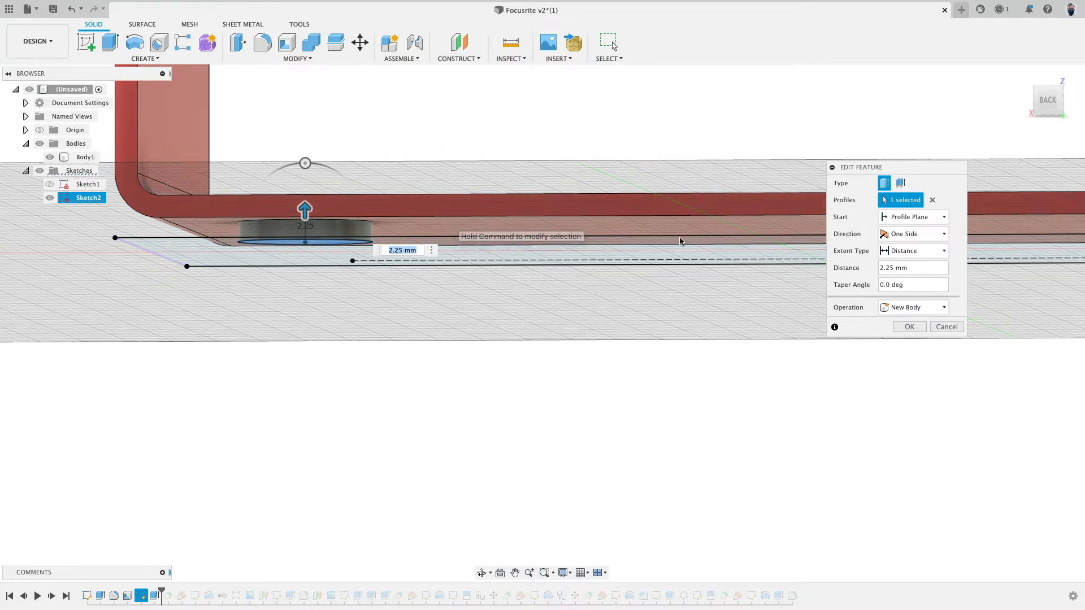
{"action": "left_click", "coordinate": [942, 251]}
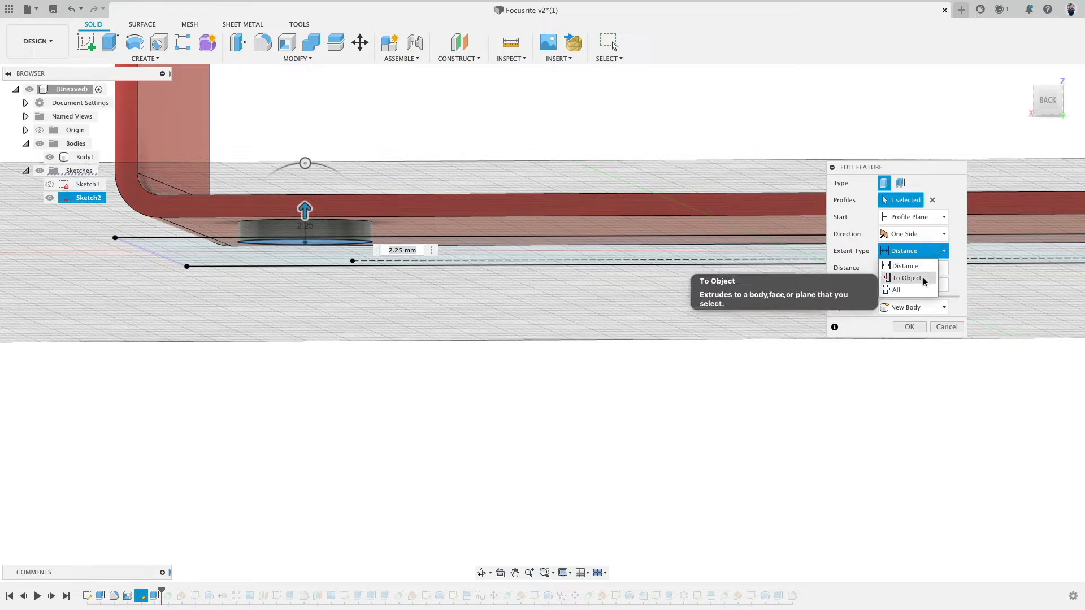
{"action": "left_click", "coordinate": [907, 277]}
{"action": "left_click", "coordinate": [455, 224]}
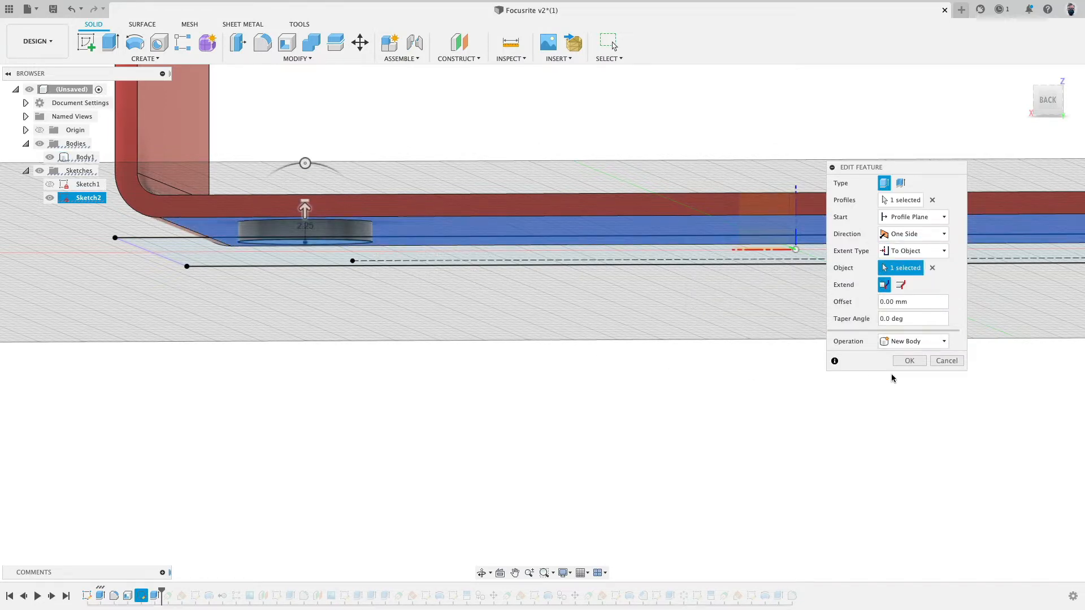
{"action": "left_click", "coordinate": [908, 362]}
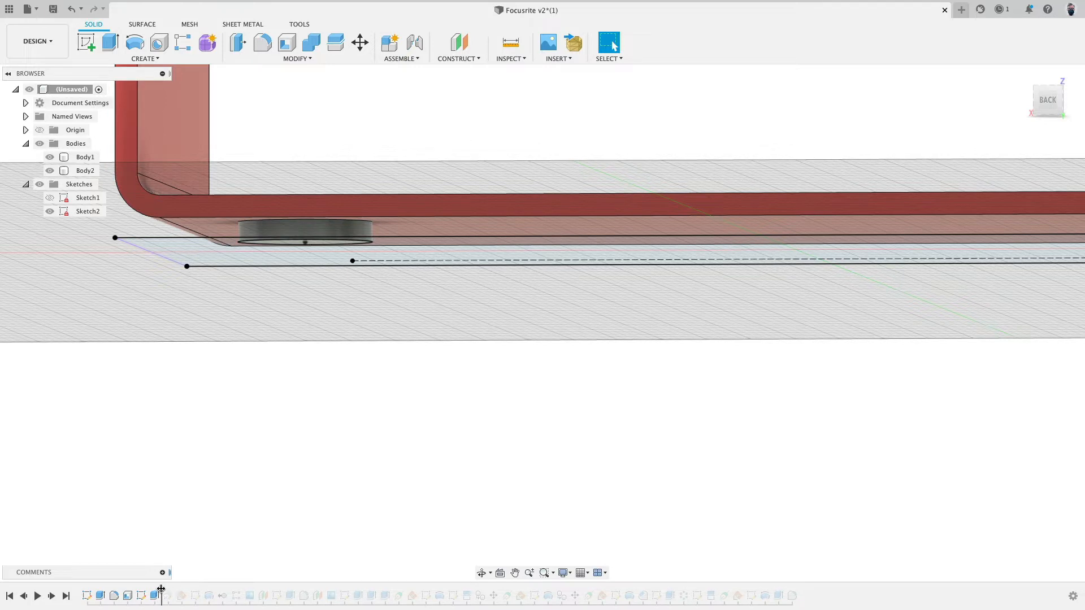
{"action": "left_click_drag", "start_coordinate": [162, 591], "coordinate": [175, 592]}
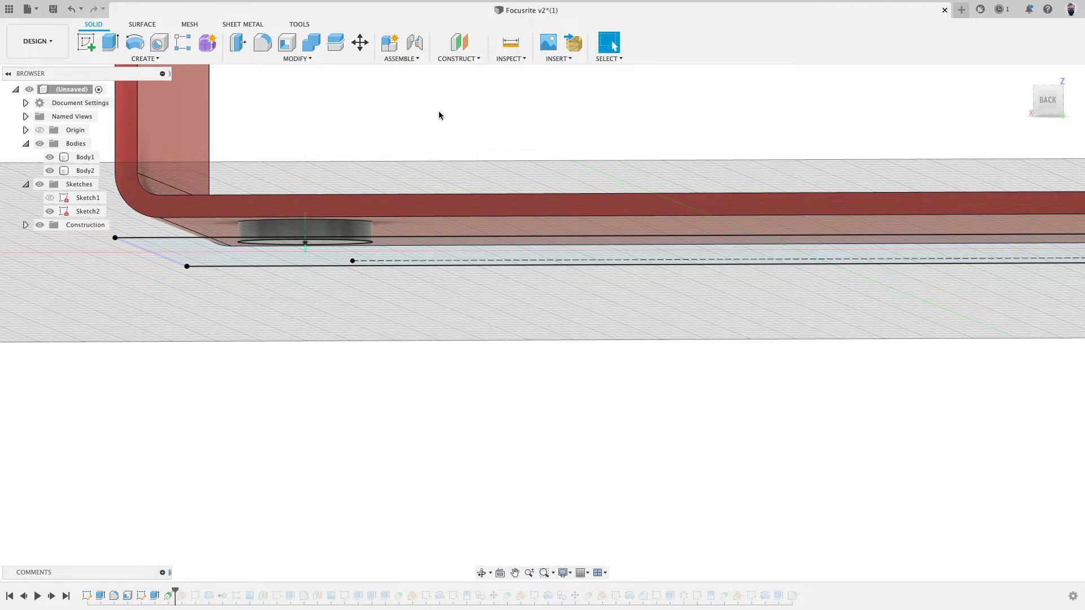
{"action": "left_click", "coordinate": [458, 58]}
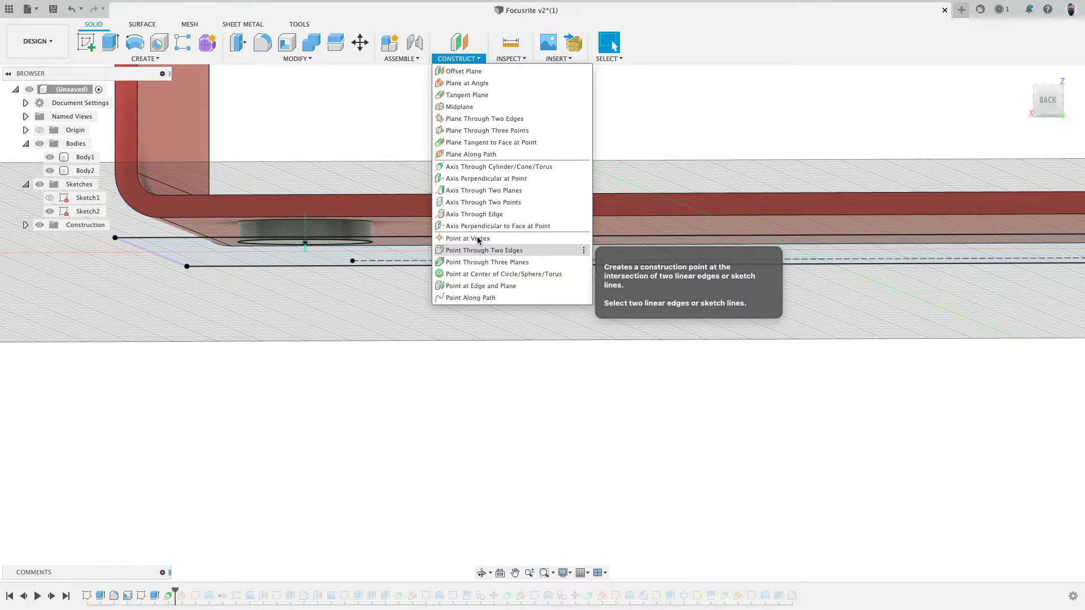
{"action": "left_click", "coordinate": [485, 167]}
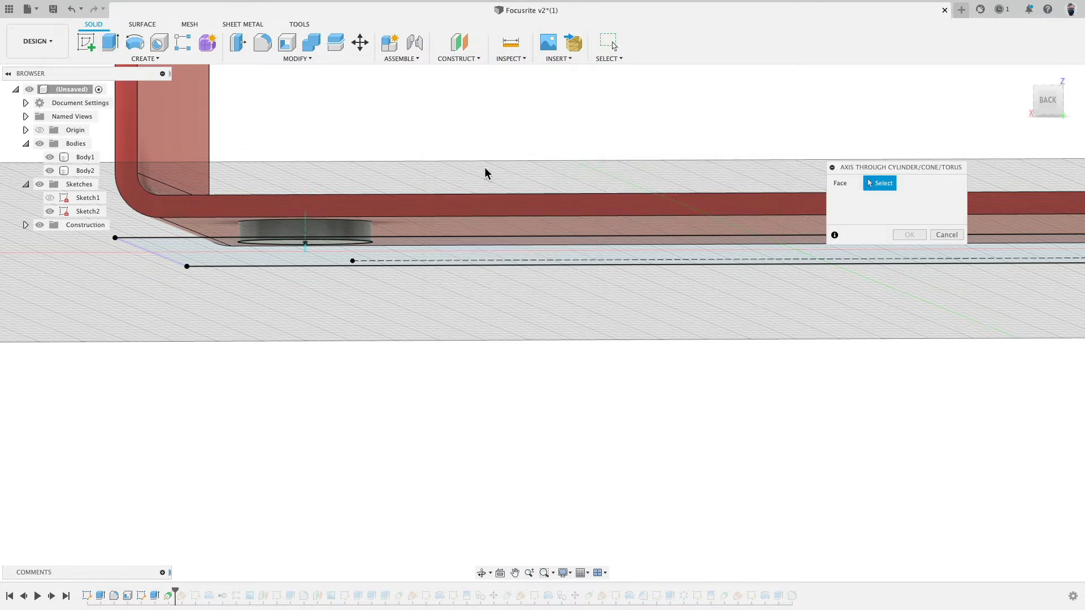
{"action": "left_click", "coordinate": [348, 233]}
{"action": "left_click", "coordinate": [945, 234]}
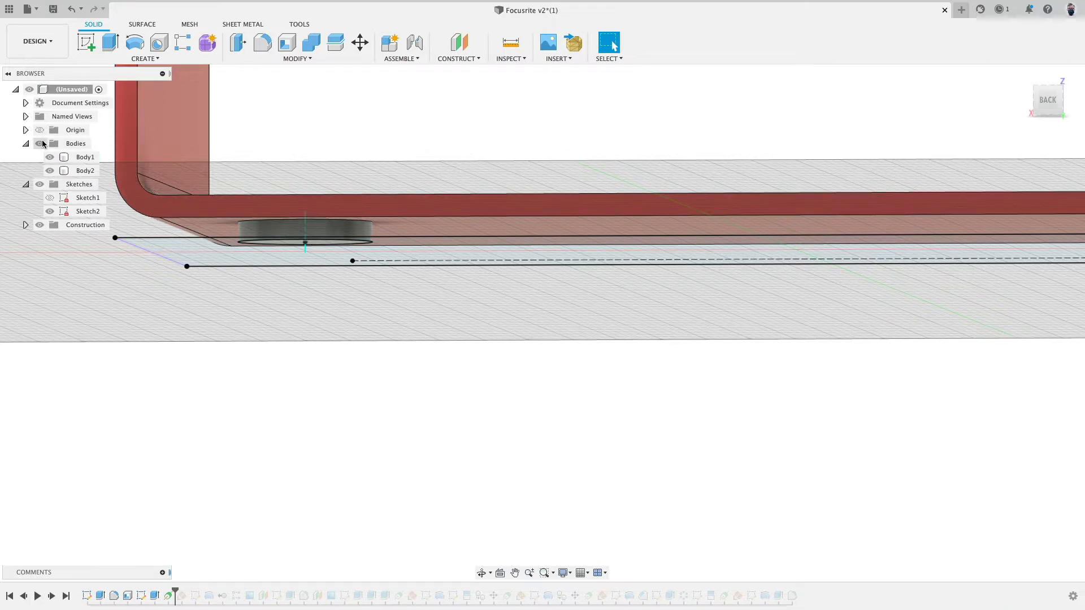
Step: Hide all bodies and advance the history past the construction plane through the foot's axis
{"action": "left_click", "coordinate": [39, 143]}
{"action": "left_click_drag", "start_coordinate": [175, 592], "coordinate": [189, 593]}
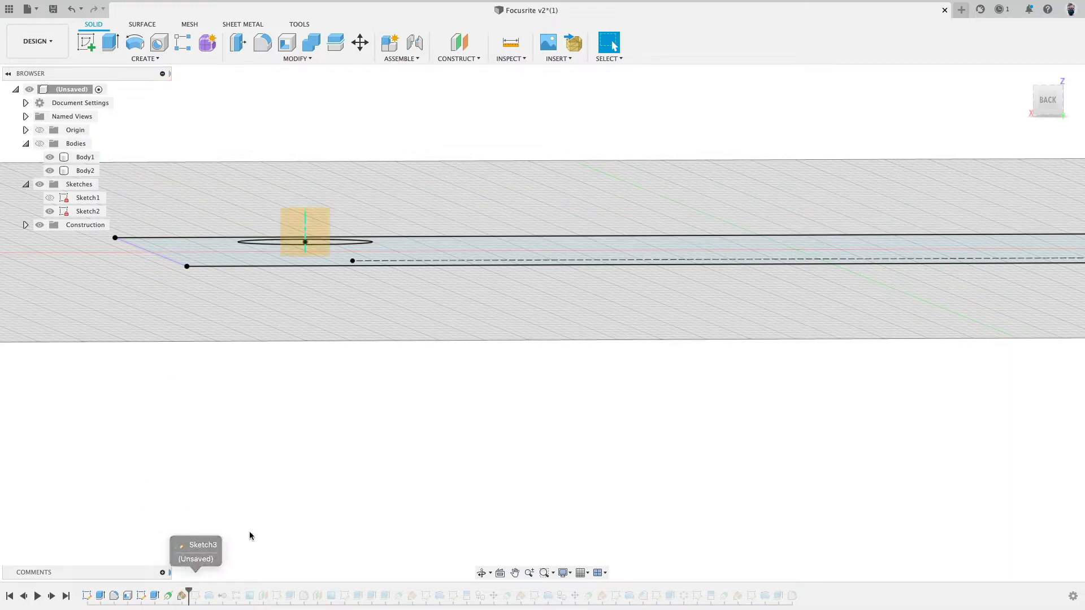
{"action": "middle_click_drag", "start_coordinate": [325, 472], "coordinate": [335, 506], "text": "shift"}
{"action": "left_click", "coordinate": [456, 59]}
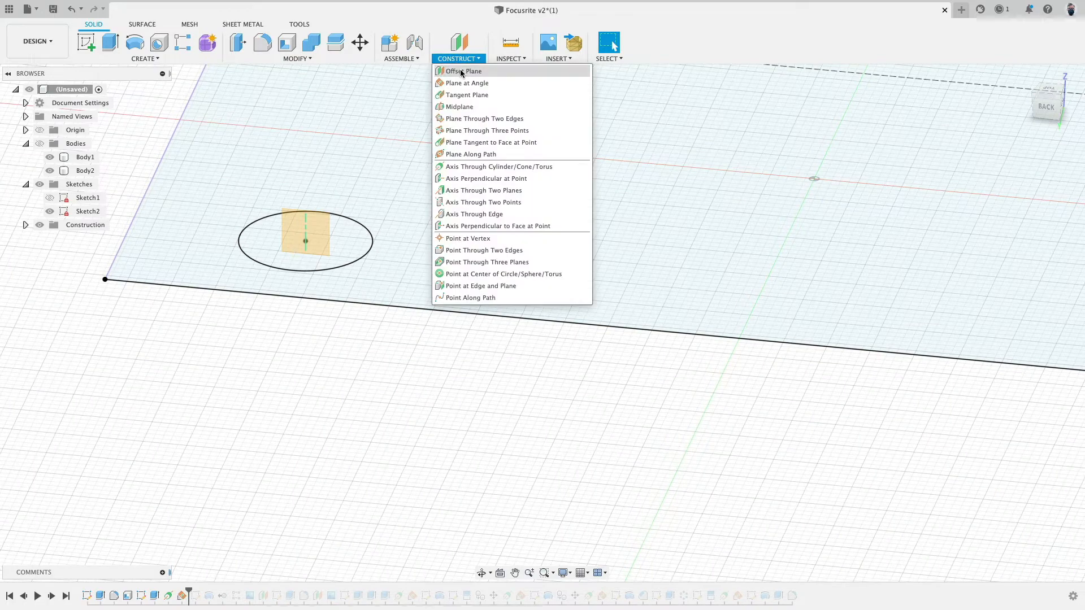
{"action": "left_click", "coordinate": [464, 84]}
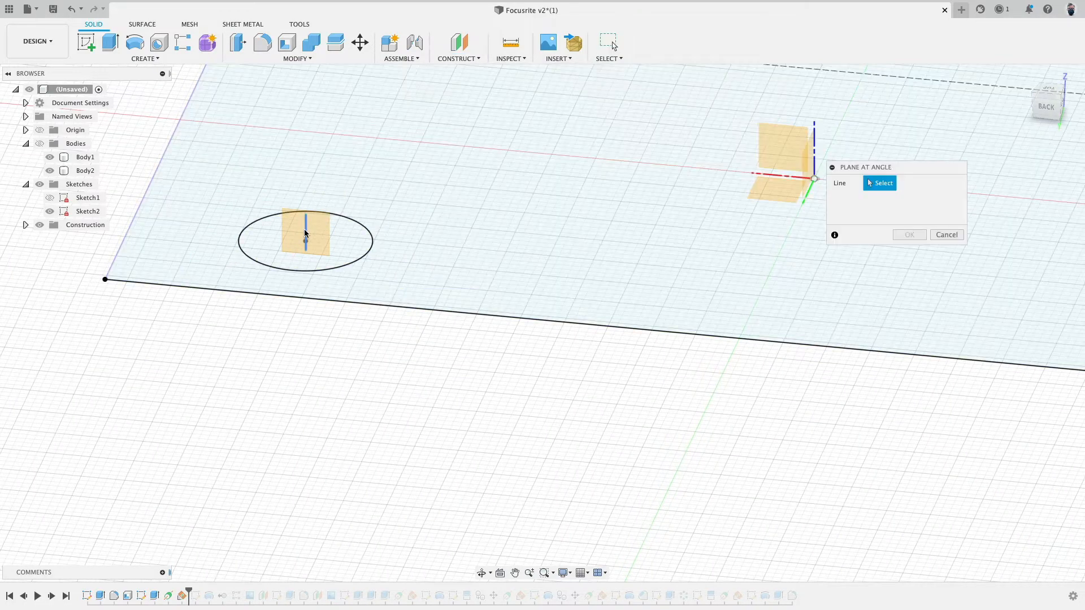
{"action": "left_click", "coordinate": [305, 233]}
{"action": "mouse_move", "coordinate": [294, 251]}
{"action": "left_mouse_down"}
{"action": "mouse_move", "coordinate": [337, 257]}
{"action": "mouse_move", "coordinate": [375, 226]}
{"action": "mouse_move", "coordinate": [372, 242]}
{"action": "left_mouse_up"}
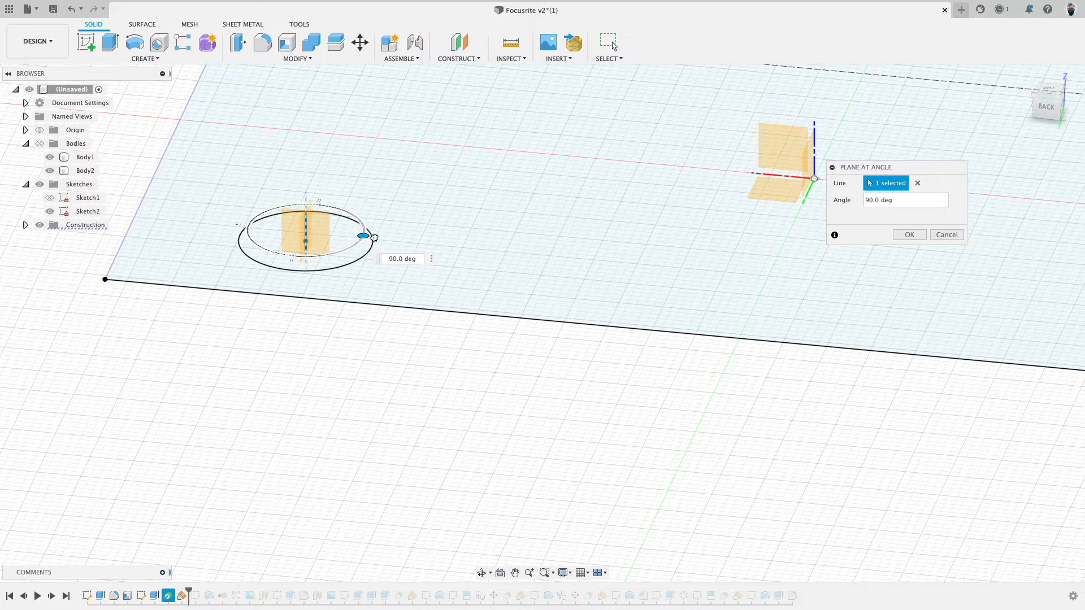
{"action": "left_click", "coordinate": [947, 234]}
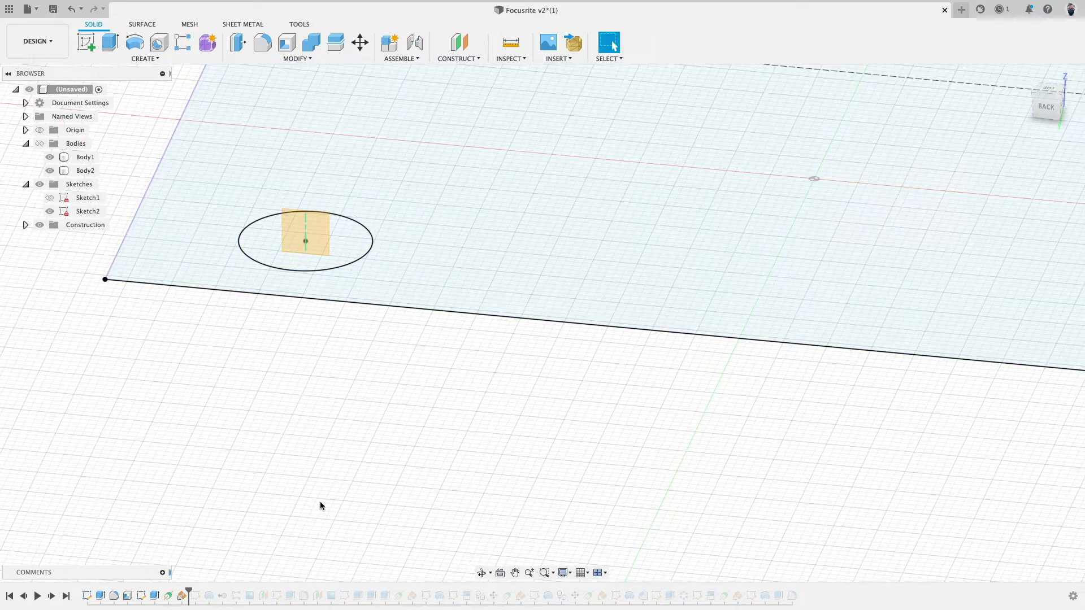
Step: Advance the history past Sketch3, open that sketch for editing, and hide Sketch2, Axis1 and Plane1
{"action": "left_click_drag", "start_coordinate": [190, 589], "coordinate": [202, 591]}
{"action": "double_click", "coordinate": [196, 596]}
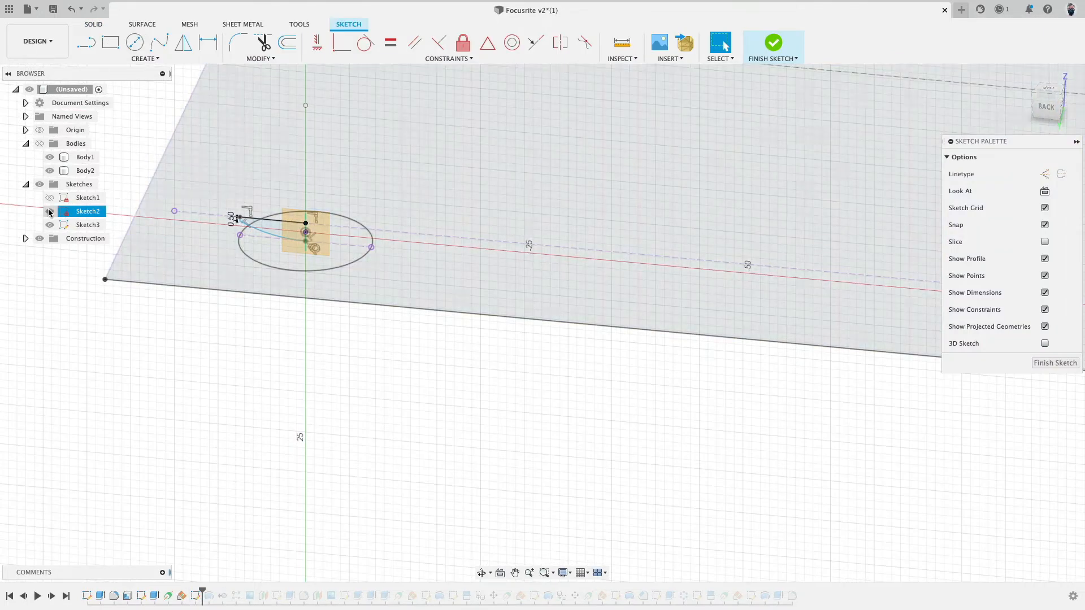
{"action": "left_click", "coordinate": [49, 211]}
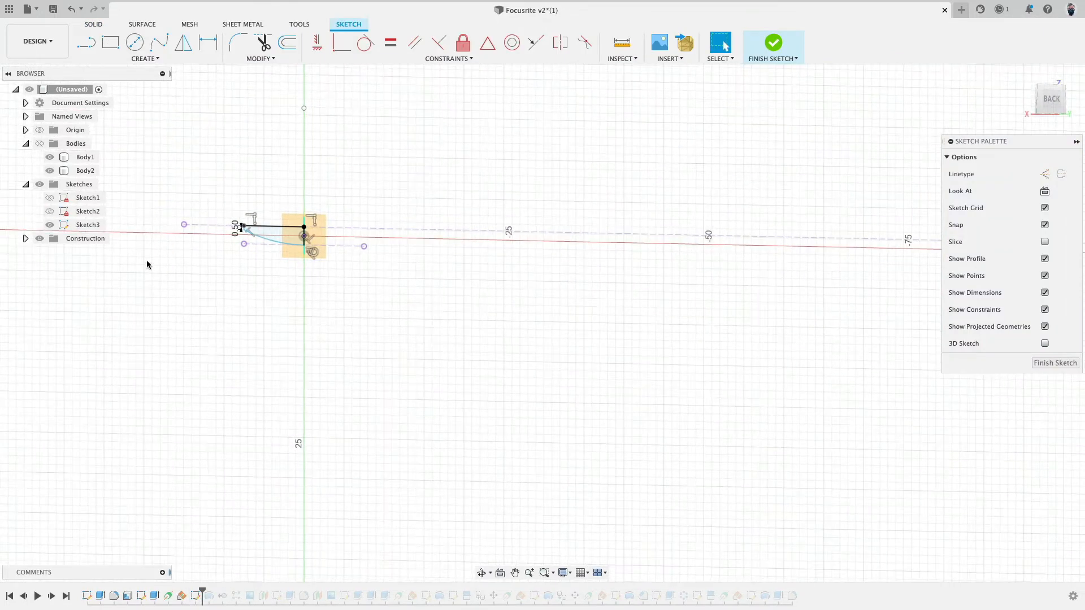
{"action": "left_click", "coordinate": [26, 239]}
{"action": "left_click", "coordinate": [69, 254]}
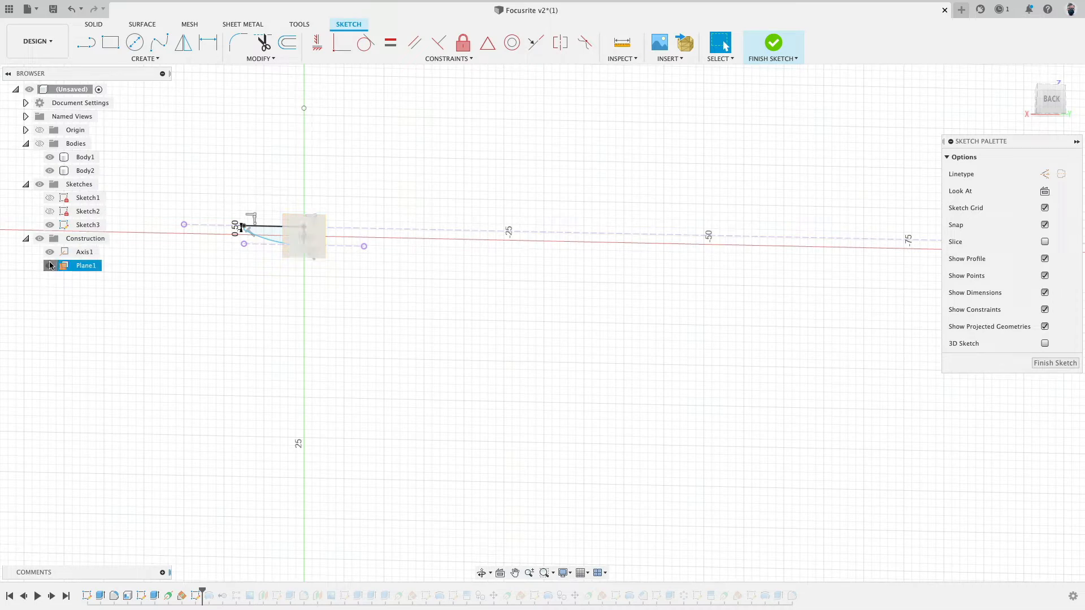
Step: Examine the two dashed projected lines that run along the top and bottom of the foot profile
{"action": "scroll", "coordinate": [255, 286], "scroll_direction": "up", "scroll_amount": 4}
{"action": "middle_click_drag", "start_coordinate": [260, 254], "coordinate": [375, 388]}
{"action": "scroll", "coordinate": [376, 388], "scroll_direction": "up", "scroll_amount": 3}
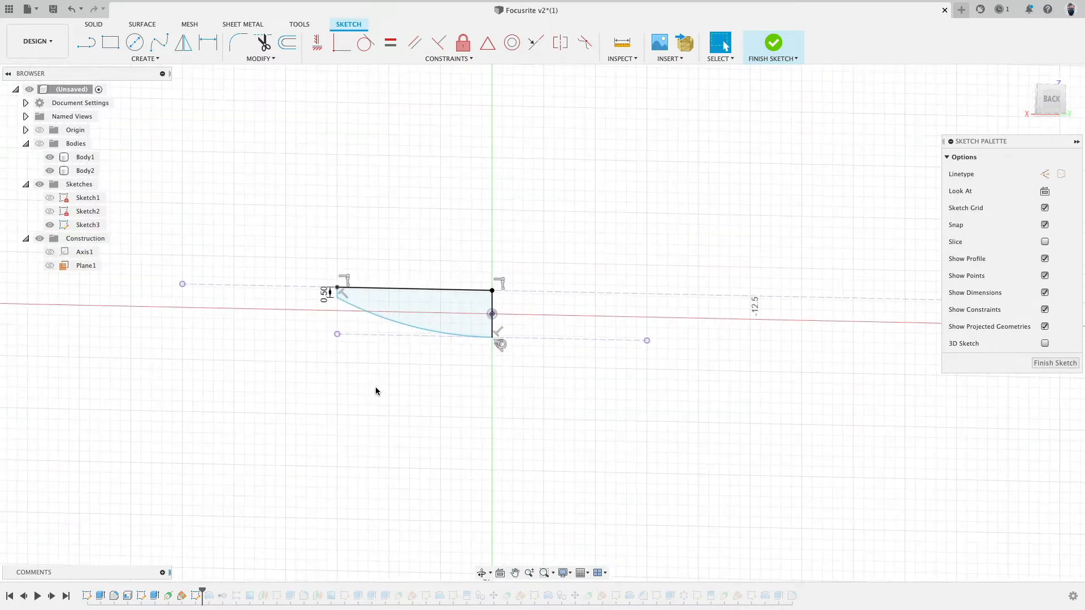
{"action": "left_click", "coordinate": [287, 288]}
{"action": "left_click", "coordinate": [371, 335]}
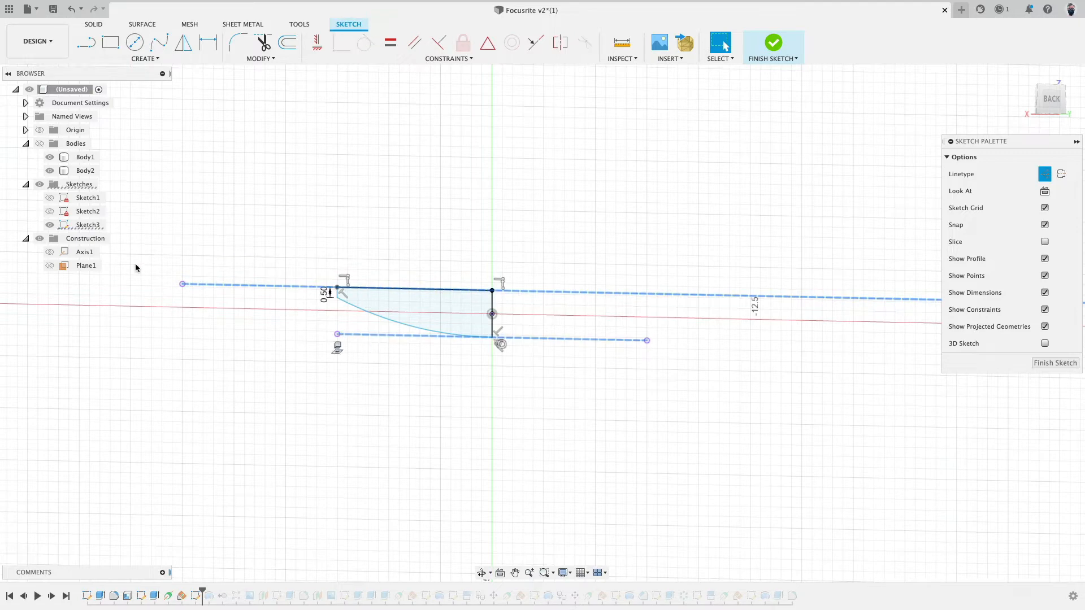
{"action": "left_click", "coordinate": [39, 143]}
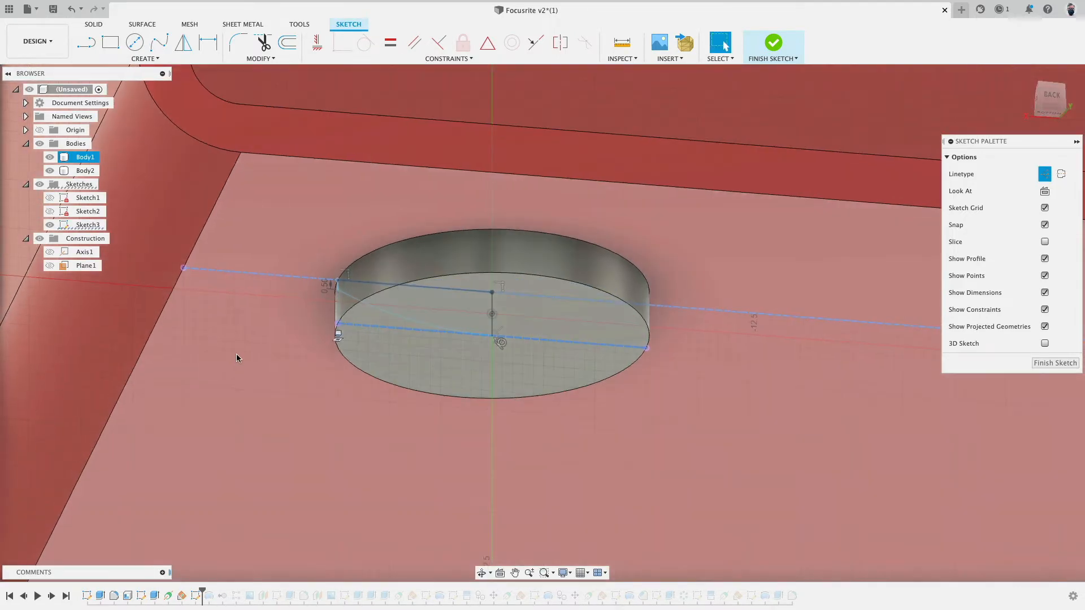
{"action": "scroll", "coordinate": [237, 357], "scroll_direction": "down", "scroll_amount": 3}
{"action": "left_click", "coordinate": [145, 59]}
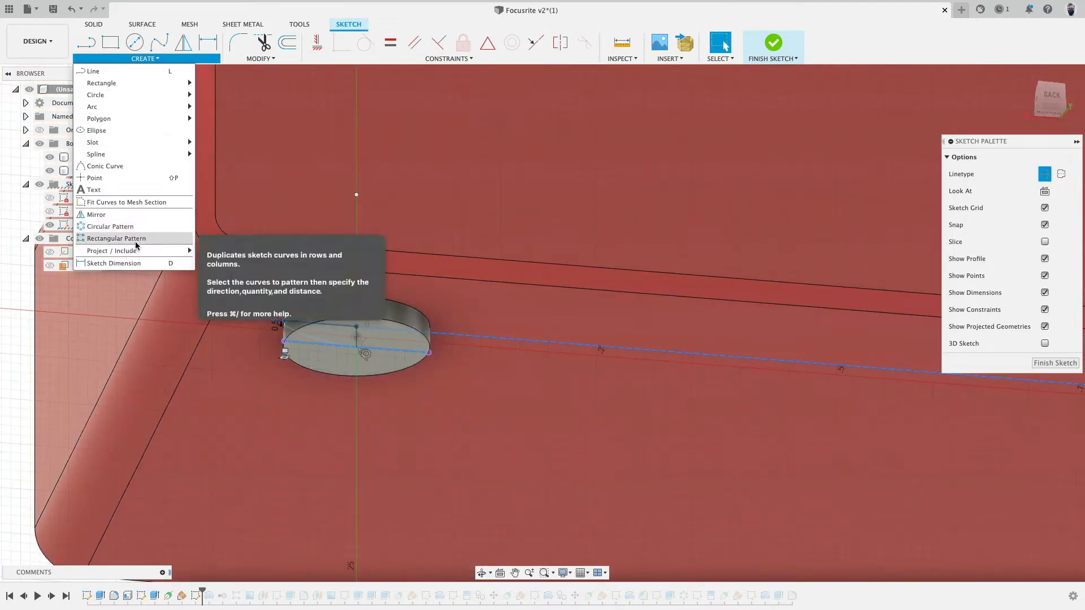
{"action": "mouse_move", "coordinate": [138, 250]}
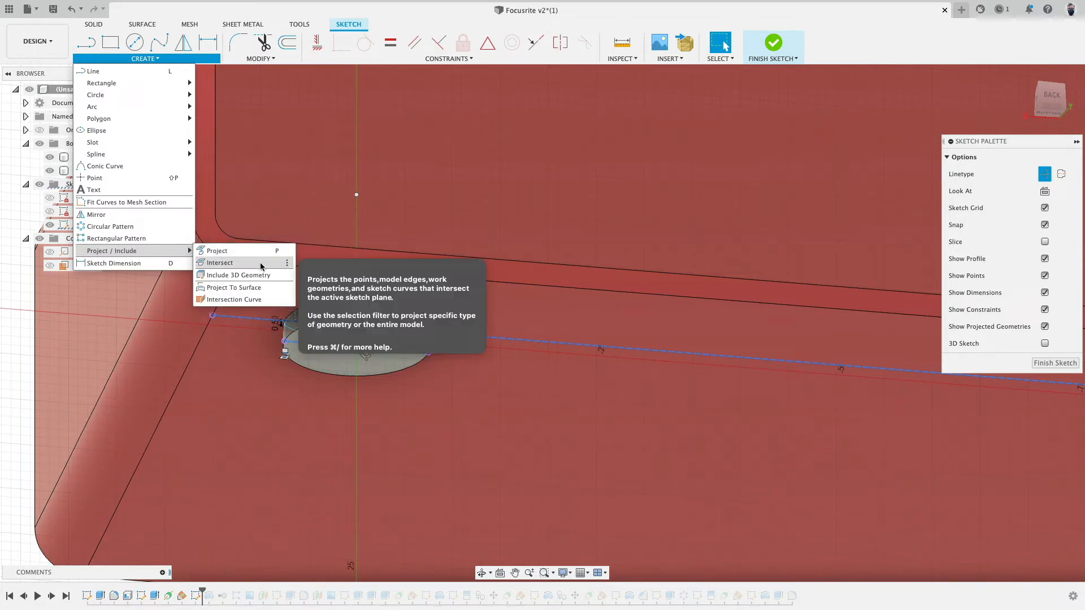
{"action": "left_click", "coordinate": [237, 264]}
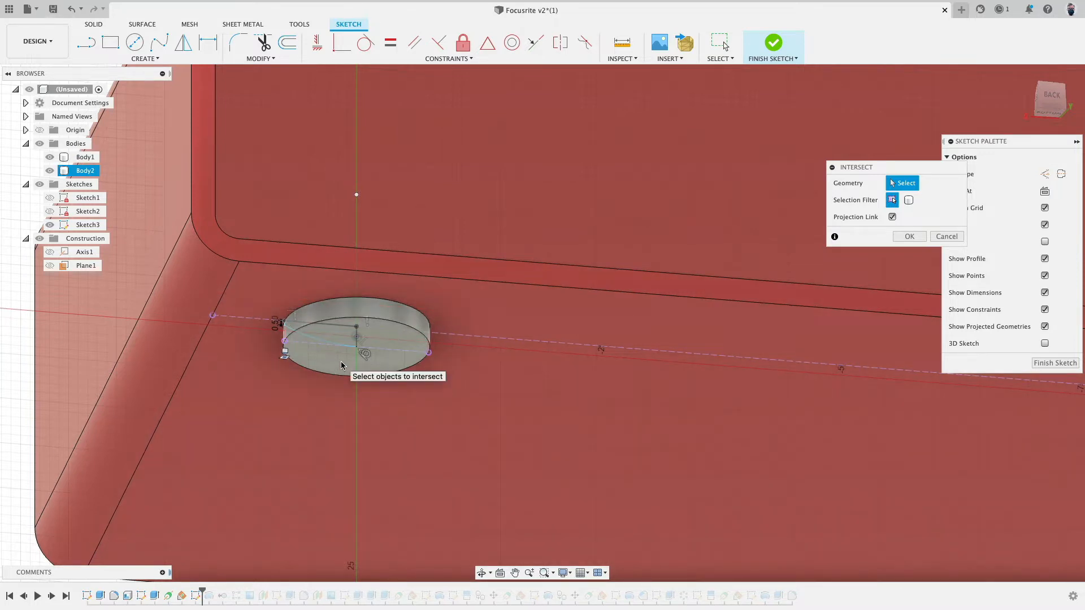
{"action": "left_click", "coordinate": [49, 160]}
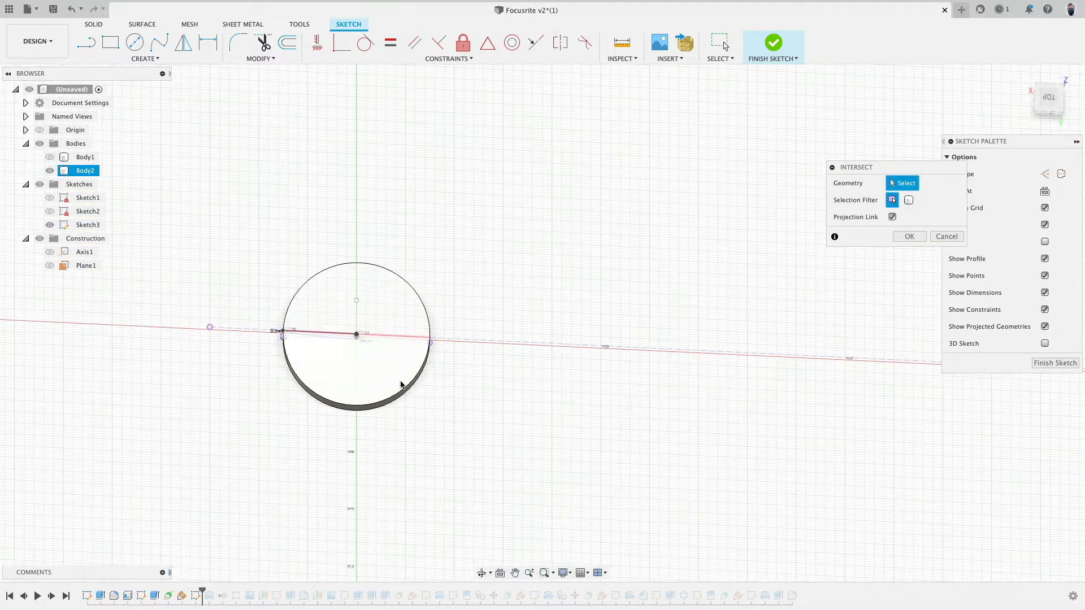
{"action": "middle_click_drag", "start_coordinate": [386, 368], "coordinate": [397, 339], "text": "shift"}
{"action": "middle_click_drag", "start_coordinate": [426, 239], "coordinate": [437, 291], "text": "shift"}
{"action": "scroll", "coordinate": [417, 337], "scroll_direction": "up", "scroll_amount": 5}
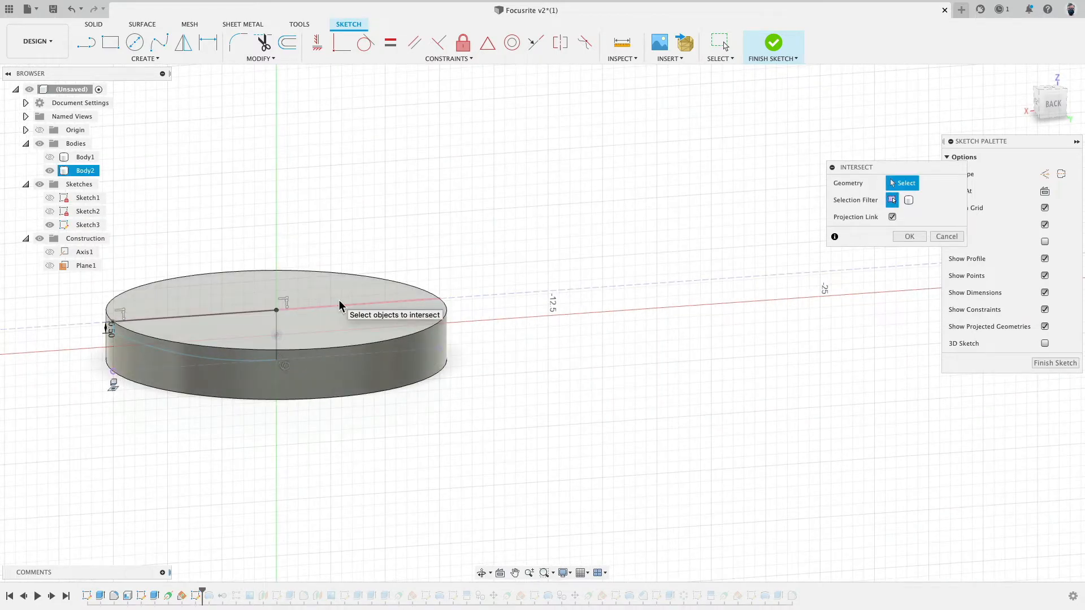
{"action": "left_click", "coordinate": [961, 237]}
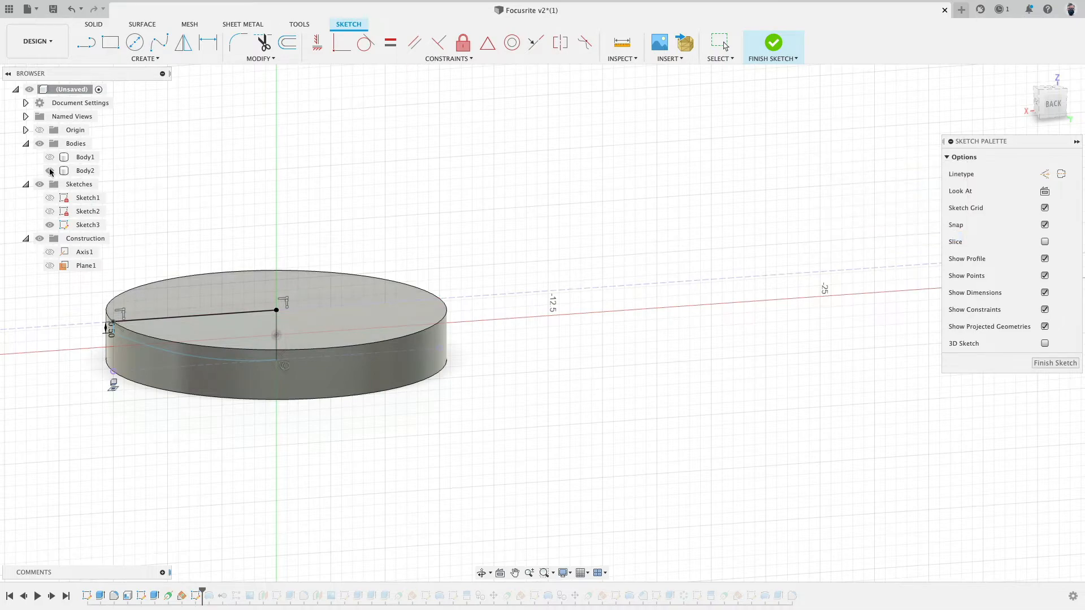
Step: Hide all bodies and select the lower dashed projected line to check how it relates to the foot profile
{"action": "left_click", "coordinate": [50, 157]}
{"action": "left_click", "coordinate": [50, 170]}
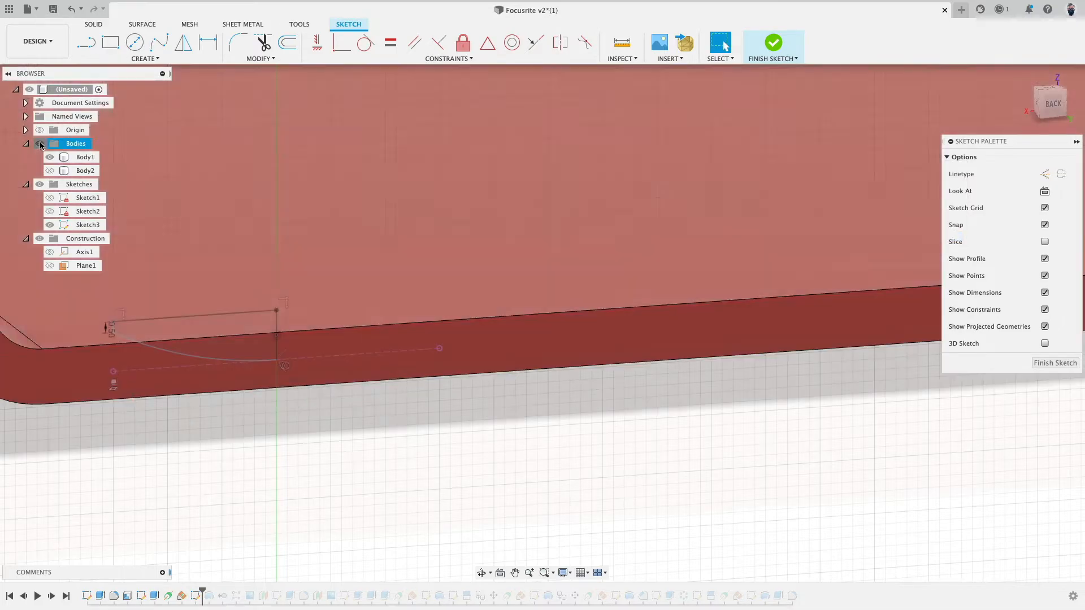
{"action": "left_click", "coordinate": [38, 144]}
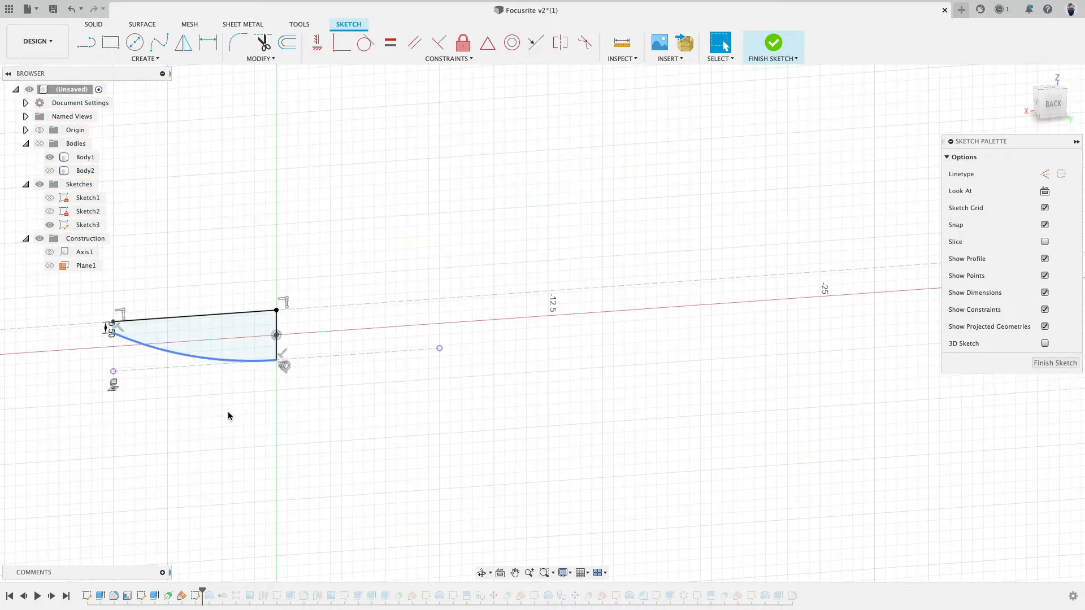
{"action": "scroll", "coordinate": [231, 415], "scroll_direction": "down", "scroll_amount": 1}
{"action": "scroll", "coordinate": [242, 414], "scroll_direction": "up", "scroll_amount": 3}
{"action": "left_click", "coordinate": [172, 367]}
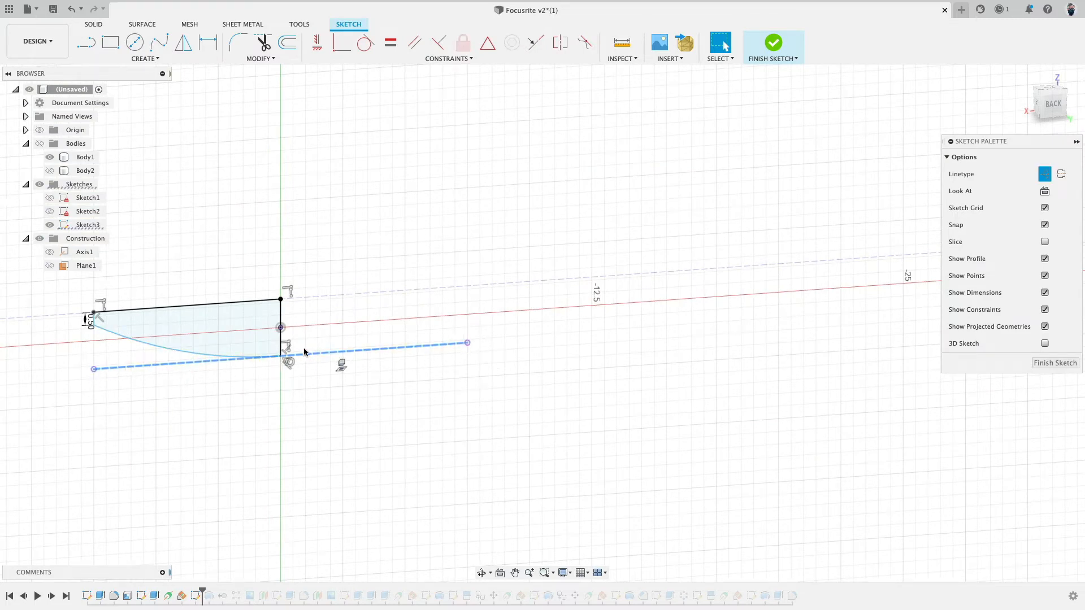
Step: Delete the vertical centre line and the top line of the foot profile, keeping the arc
{"action": "middle_click_drag", "start_coordinate": [341, 338], "coordinate": [460, 339]}
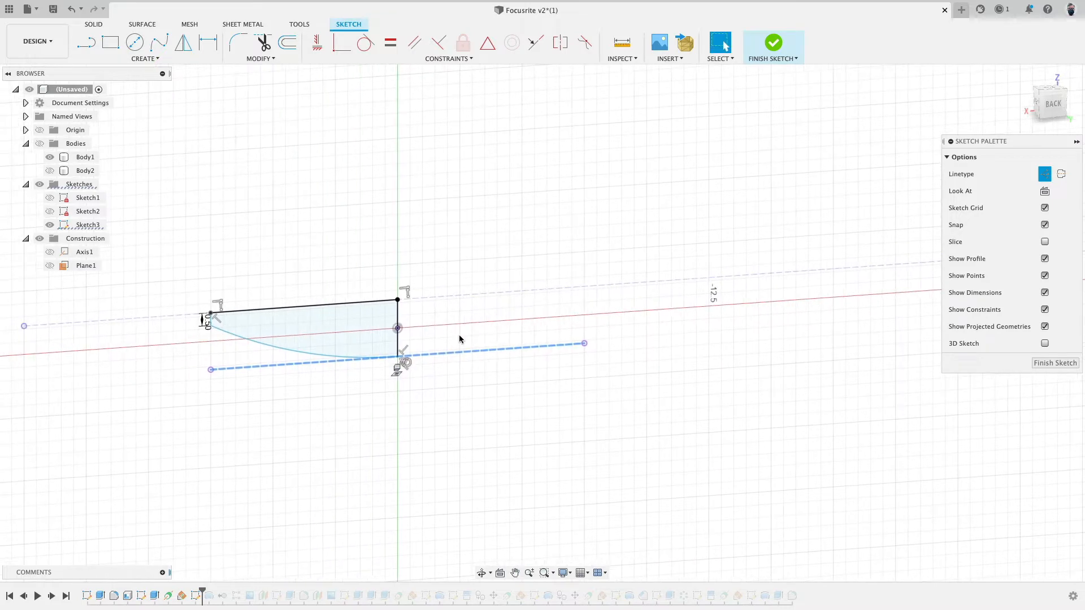
{"action": "left_click", "coordinate": [399, 313]}
{"action": "key", "text": "Delete"}
{"action": "left_click", "coordinate": [356, 303]}
{"action": "key", "text": "Delete"}
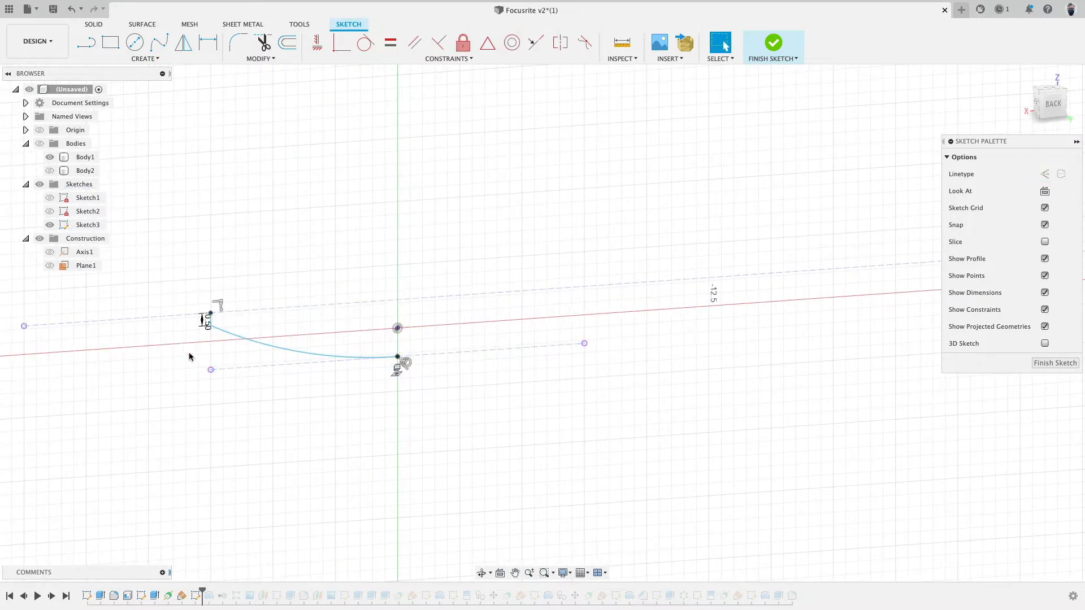
Step: Redraw the profile with a 2.25 mm line from the arc's lower end to the upper dashed line, continuing to the profile's outer corner
{"action": "left_click", "coordinate": [94, 46]}
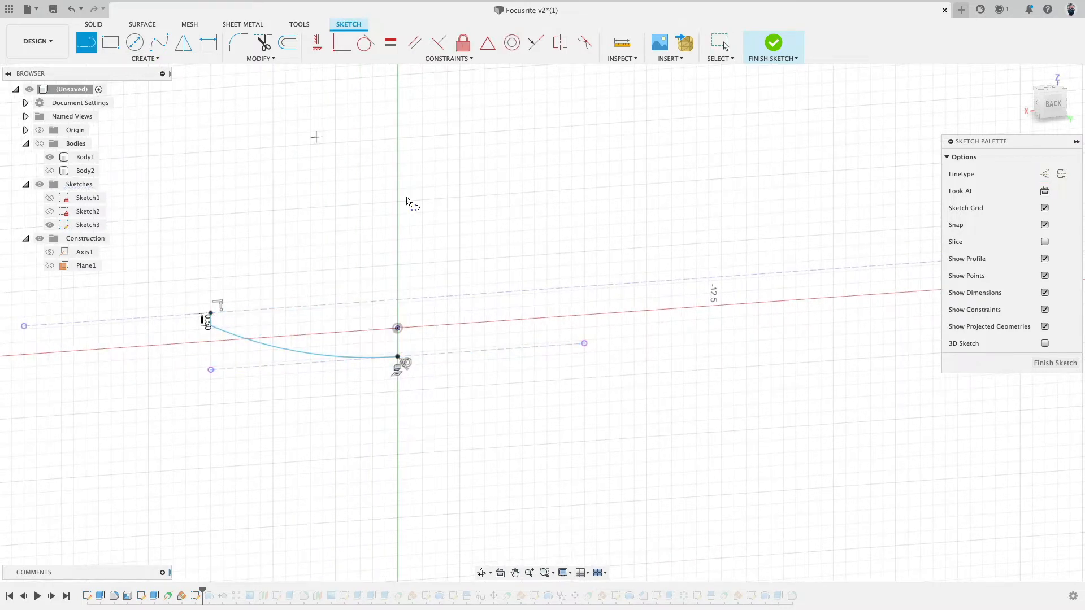
{"action": "left_click", "coordinate": [398, 357]}
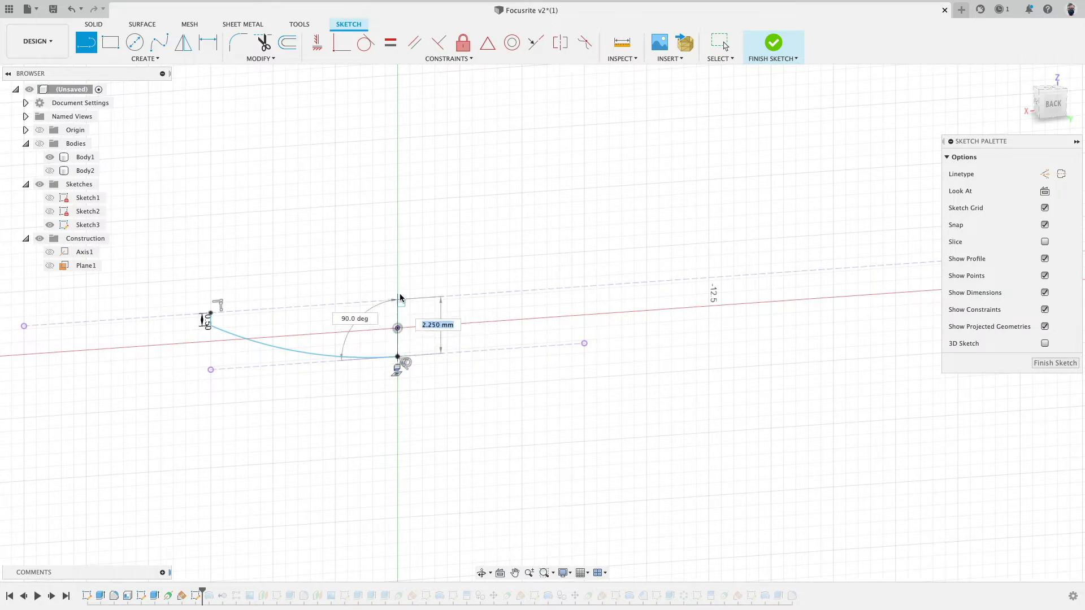
{"action": "left_click", "coordinate": [398, 300]}
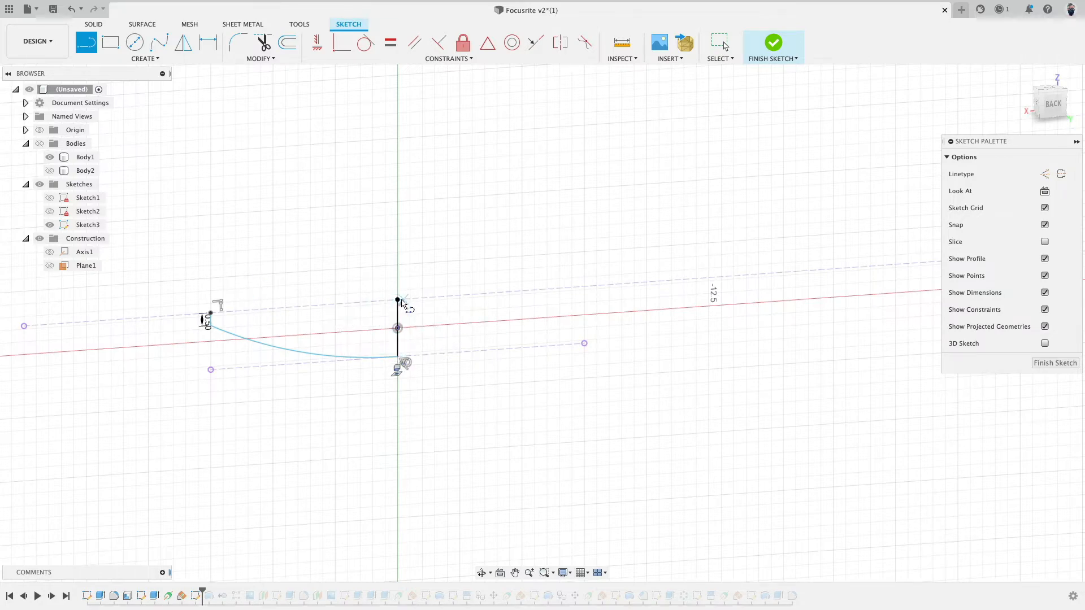
{"action": "left_click", "coordinate": [210, 313]}
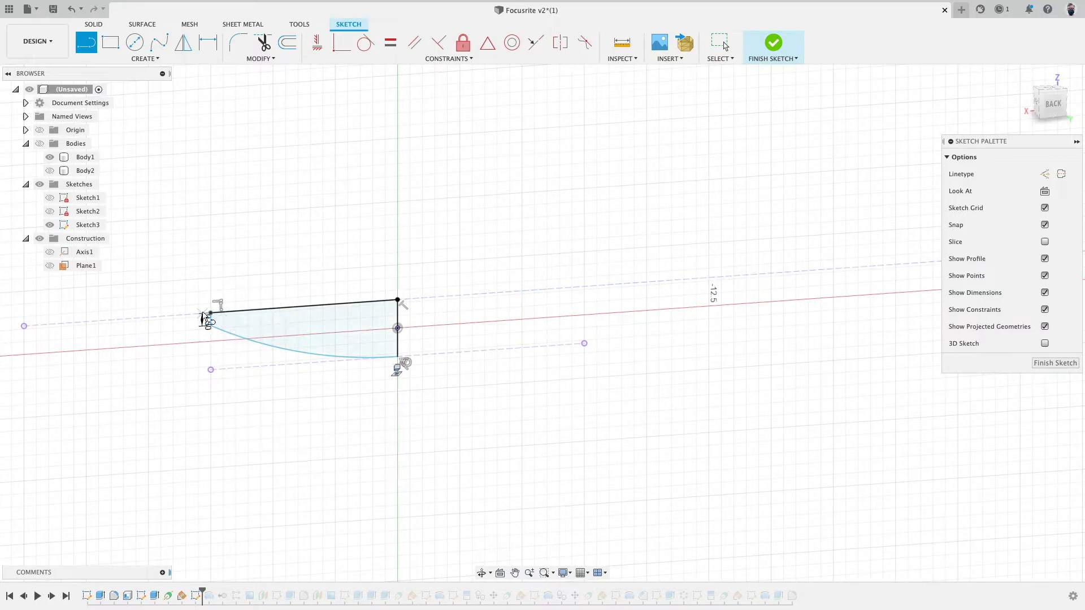
Step: Delete the foot profile's arc and redraw it as a 3-point arc from the short outer line's lower end to the centre line's lower end
{"action": "scroll", "coordinate": [210, 314], "scroll_direction": "up", "scroll_amount": 5}
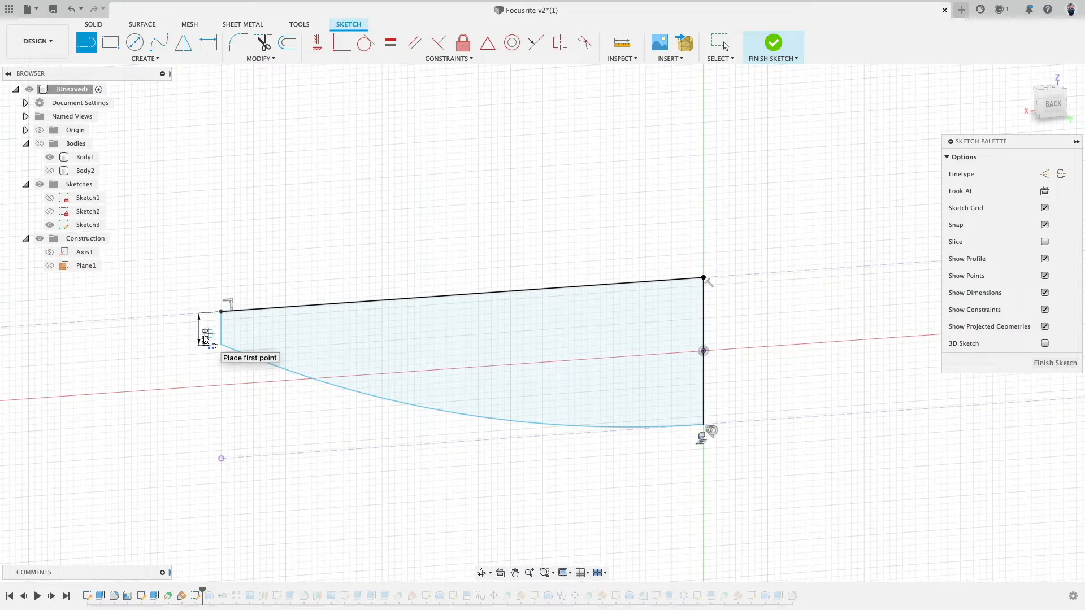
{"action": "key", "text": "Escape"}
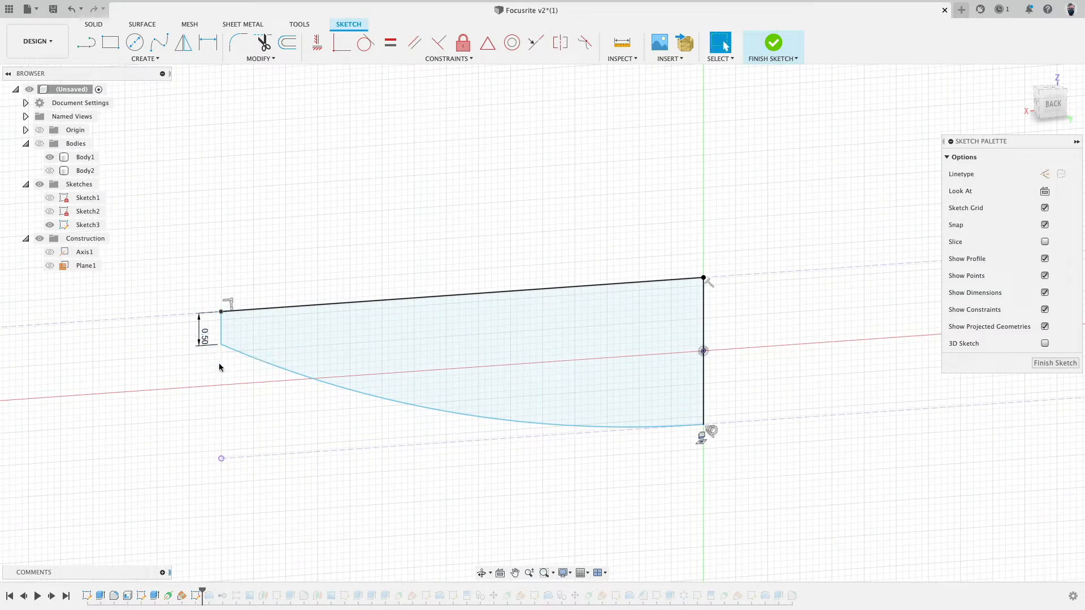
{"action": "left_click", "coordinate": [286, 371]}
{"action": "key", "text": "Delete"}
{"action": "left_click", "coordinate": [145, 58]}
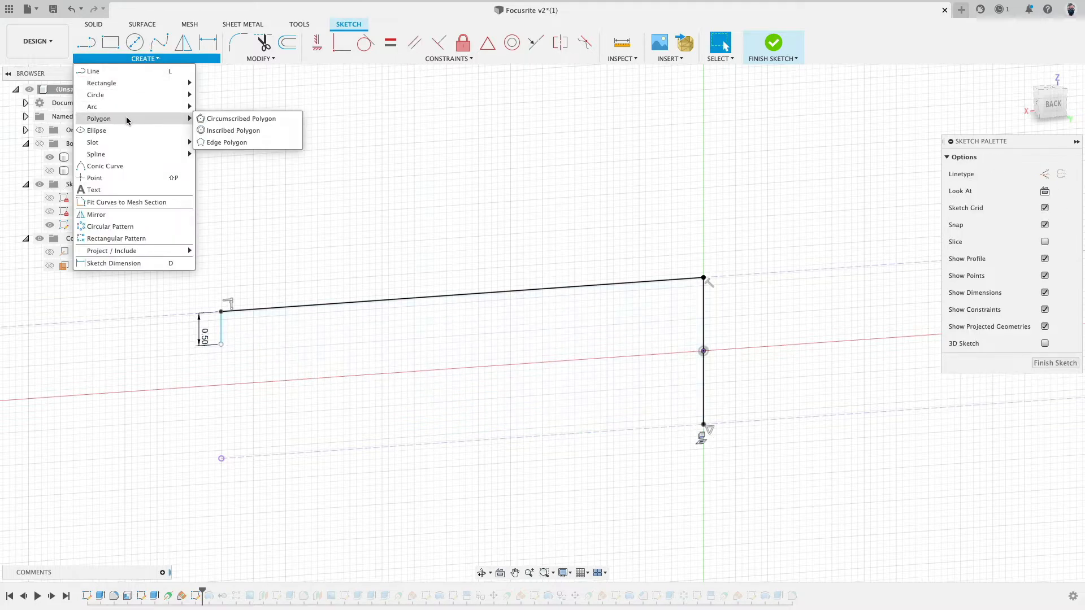
{"action": "mouse_move", "coordinate": [108, 105]}
{"action": "left_click", "coordinate": [223, 107]}
{"action": "left_click", "coordinate": [221, 311]}
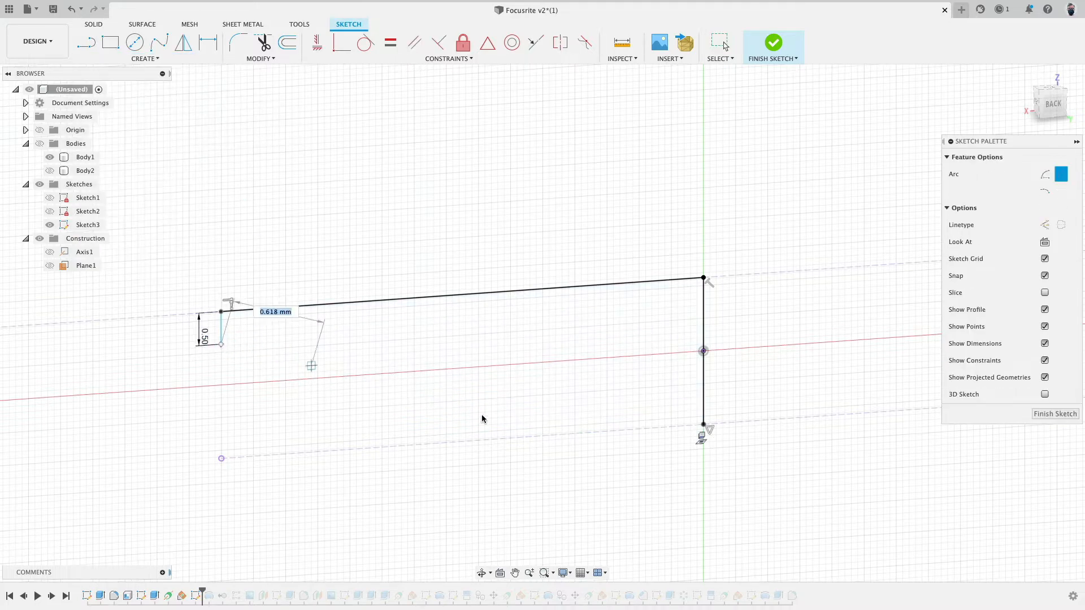
{"action": "left_click", "coordinate": [703, 423]}
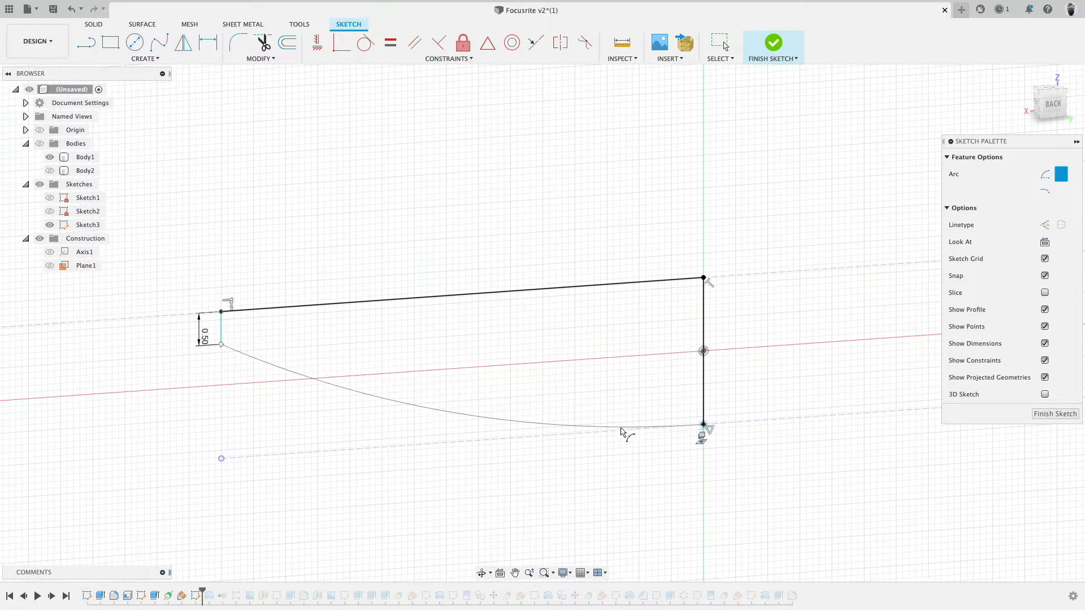
{"action": "left_click", "coordinate": [625, 425]}
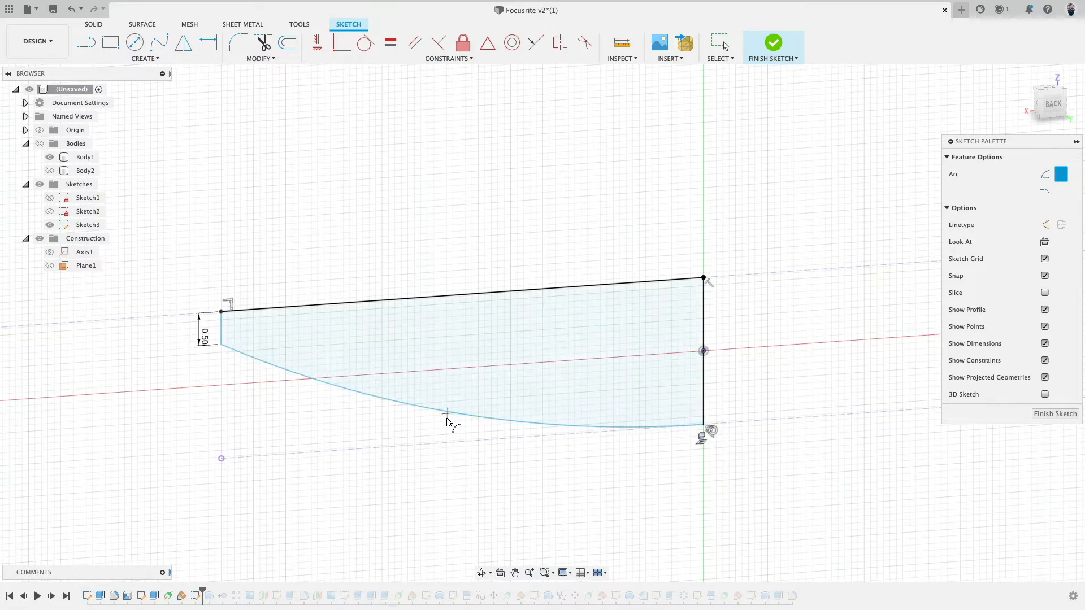
{"action": "scroll", "coordinate": [443, 416], "scroll_direction": "down", "scroll_amount": 4}
{"action": "scroll", "coordinate": [405, 412], "scroll_direction": "up", "scroll_amount": 2}
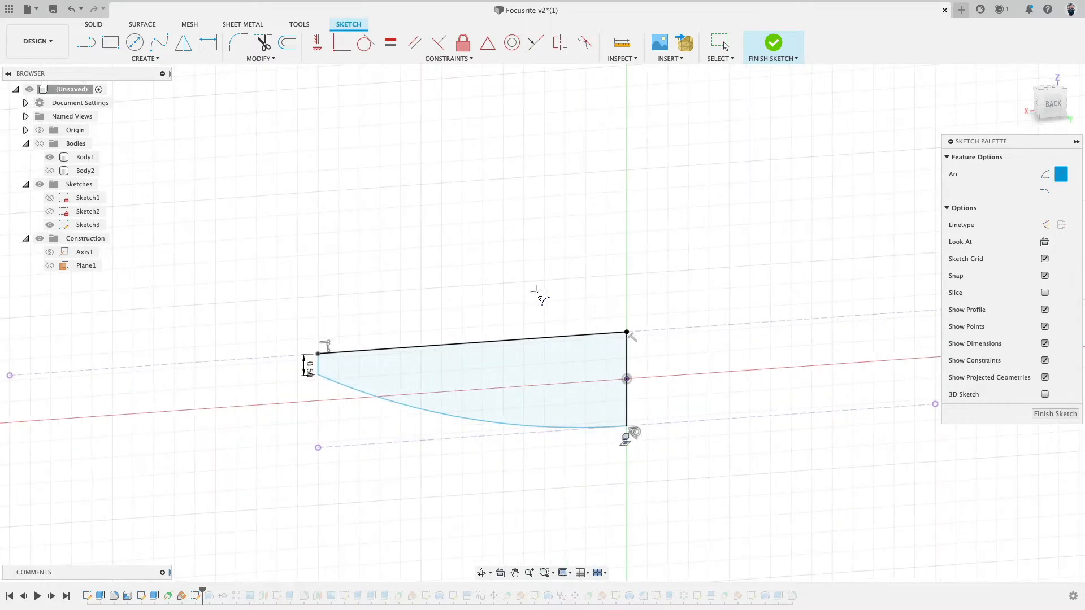
{"action": "scroll", "coordinate": [539, 293], "scroll_direction": "down", "scroll_amount": 2}
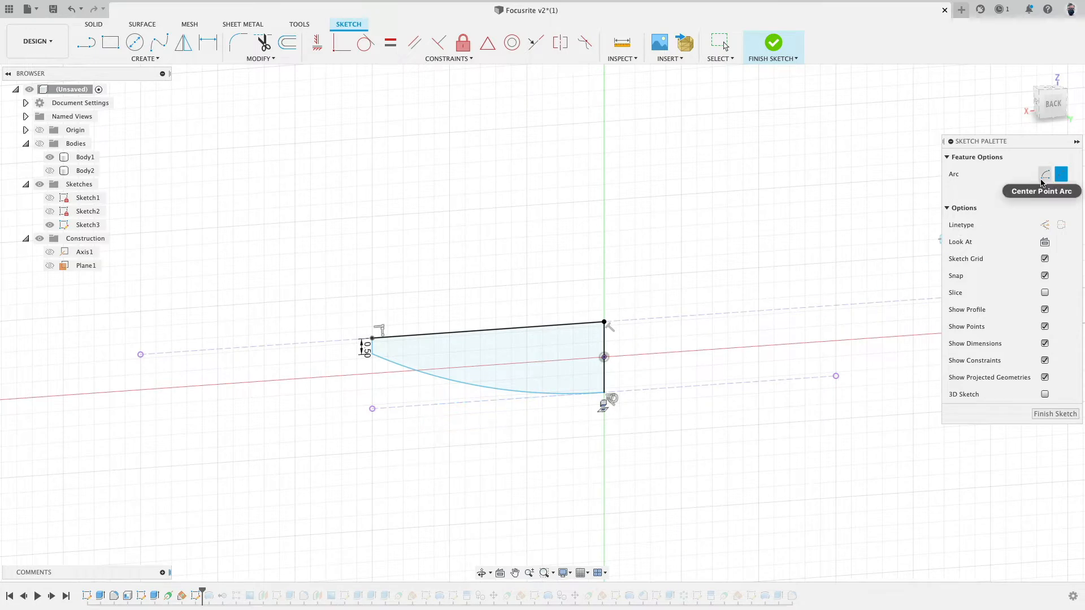
Step: Select the upper dashed projected line to check its construction linetype, and finish the sketch
{"action": "key", "text": "Escape"}
{"action": "left_click", "coordinate": [685, 316]}
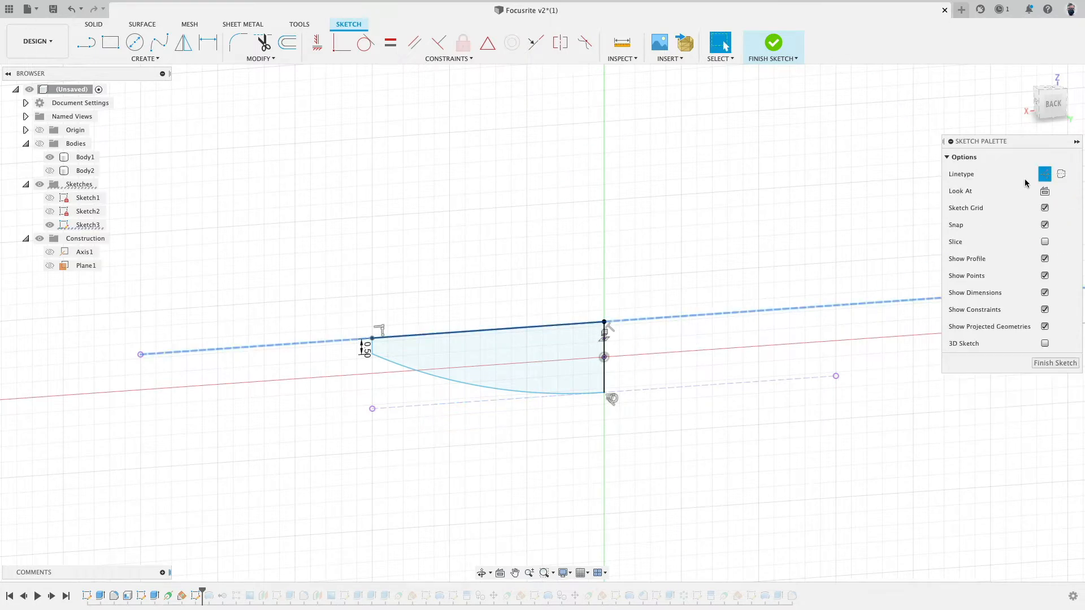
{"action": "left_click", "coordinate": [1047, 174]}
{"action": "left_click", "coordinate": [1046, 174]}
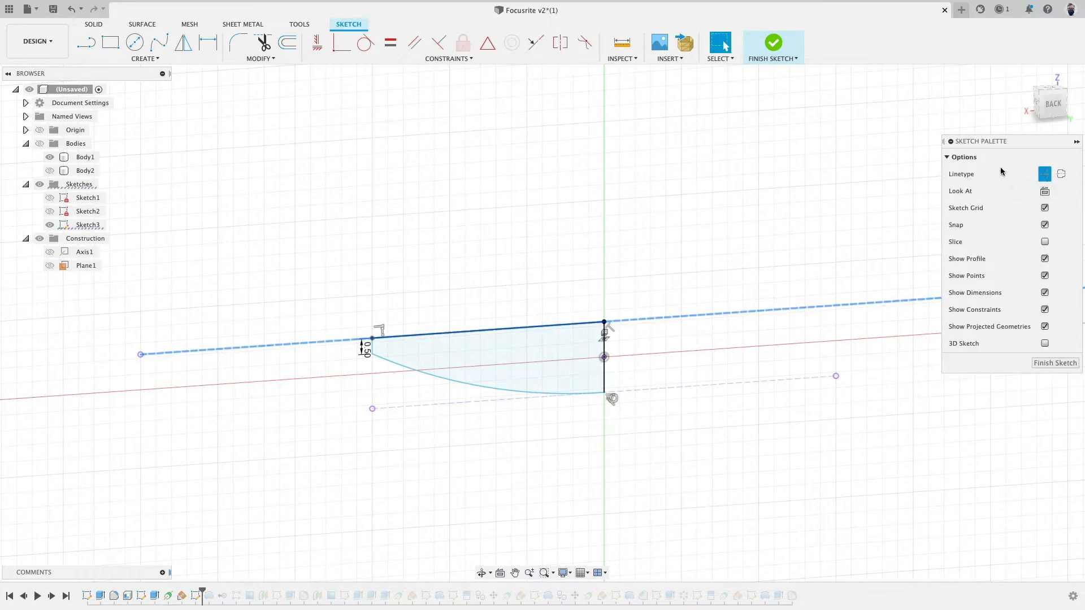
{"action": "left_click", "coordinate": [771, 61]}
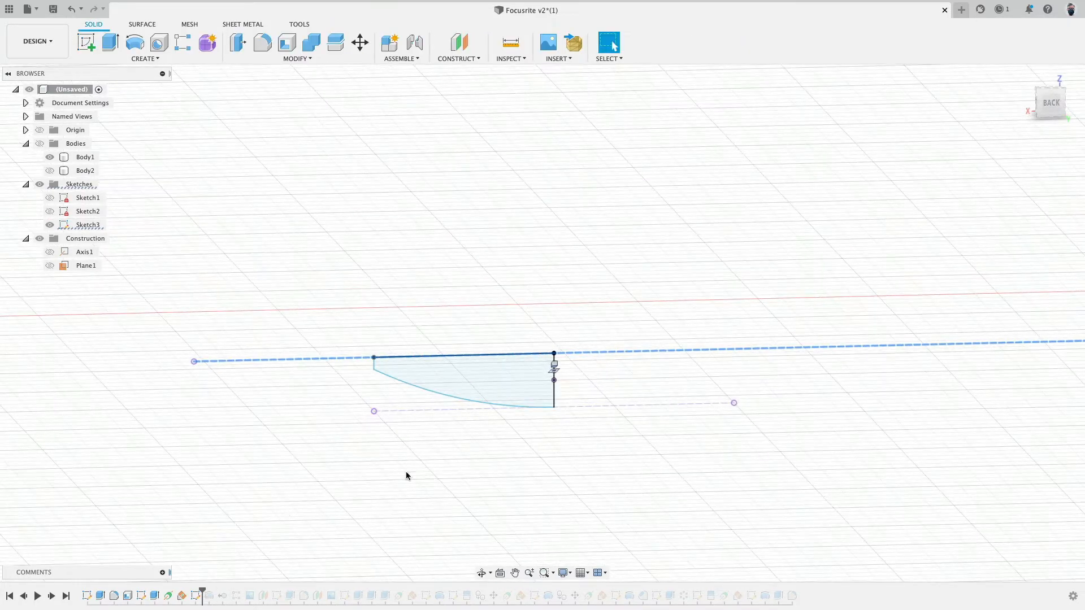
Step: Advance the history past the foot's revolve and reassign its profile and vertical centre-line axis for a 360 degree new body
{"action": "left_click_drag", "start_coordinate": [204, 588], "coordinate": [215, 590]}
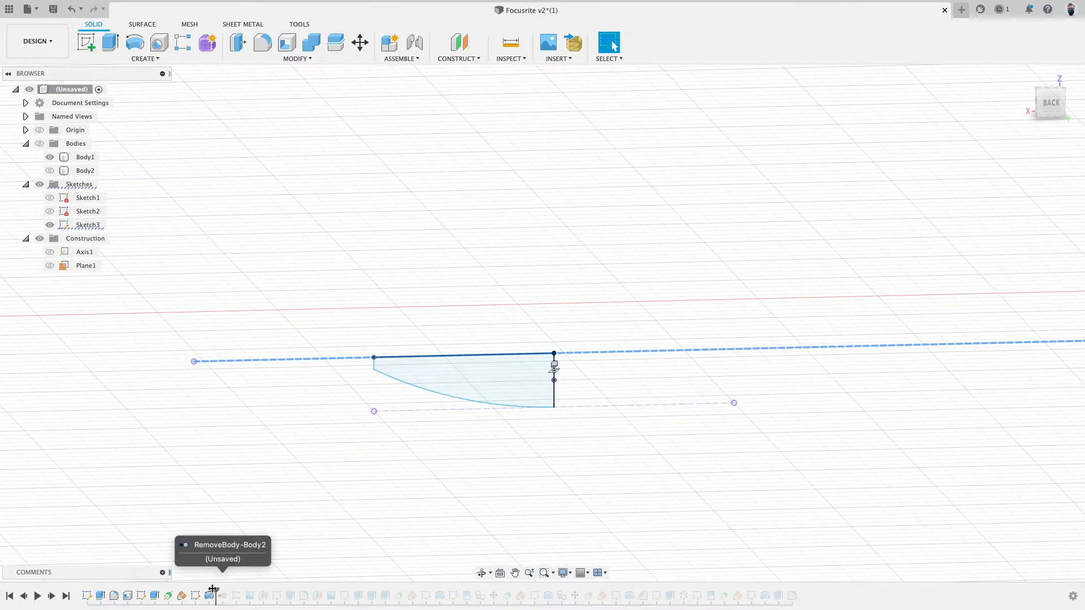
{"action": "middle_click_drag", "start_coordinate": [335, 536], "coordinate": [338, 495], "text": "shift"}
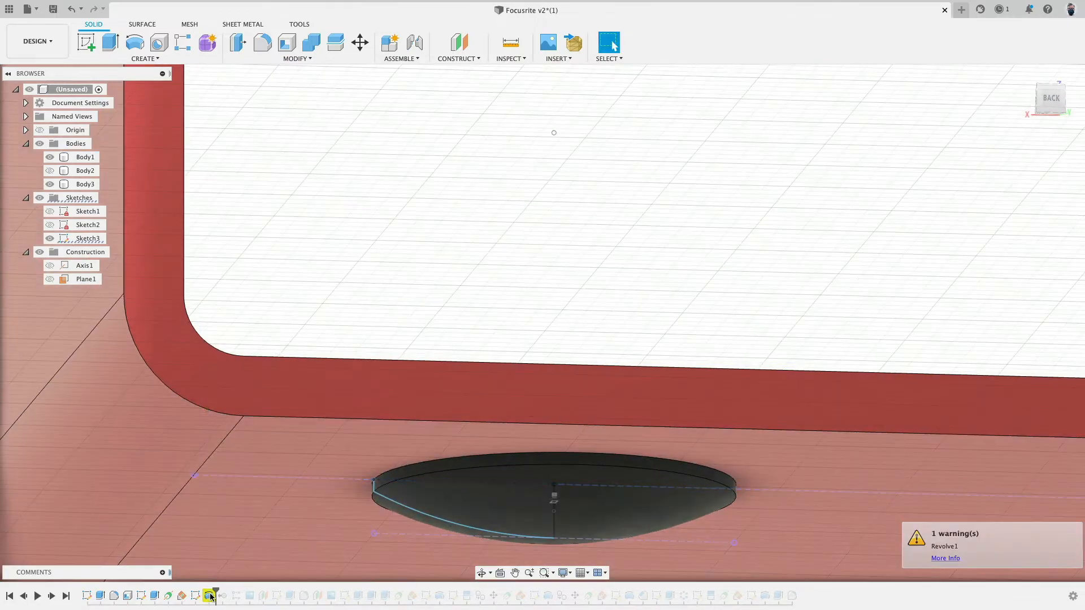
{"action": "double_click", "coordinate": [209, 595]}
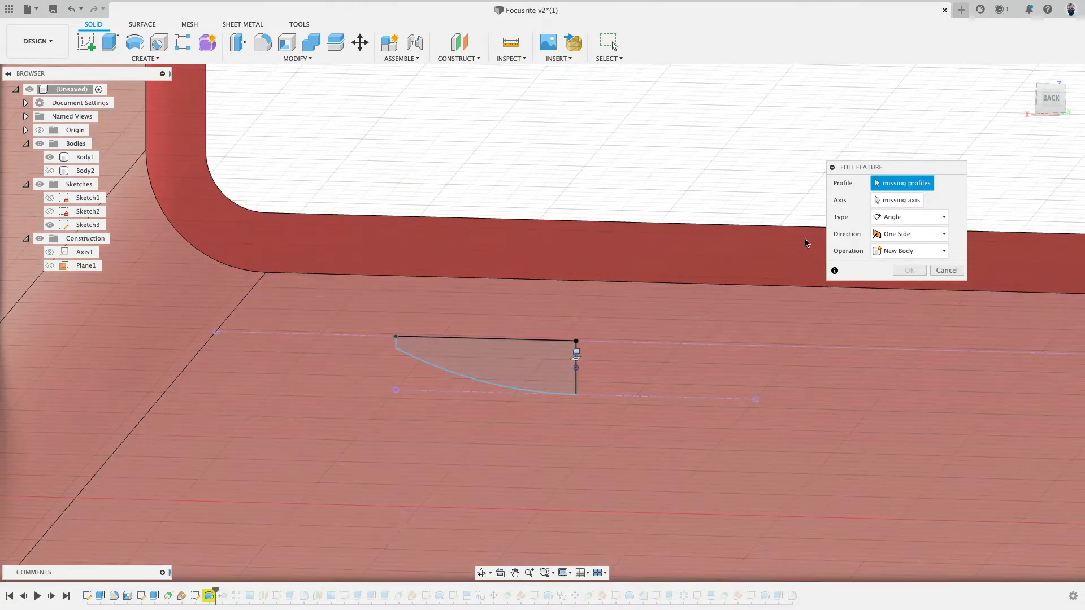
{"action": "left_click", "coordinate": [513, 354]}
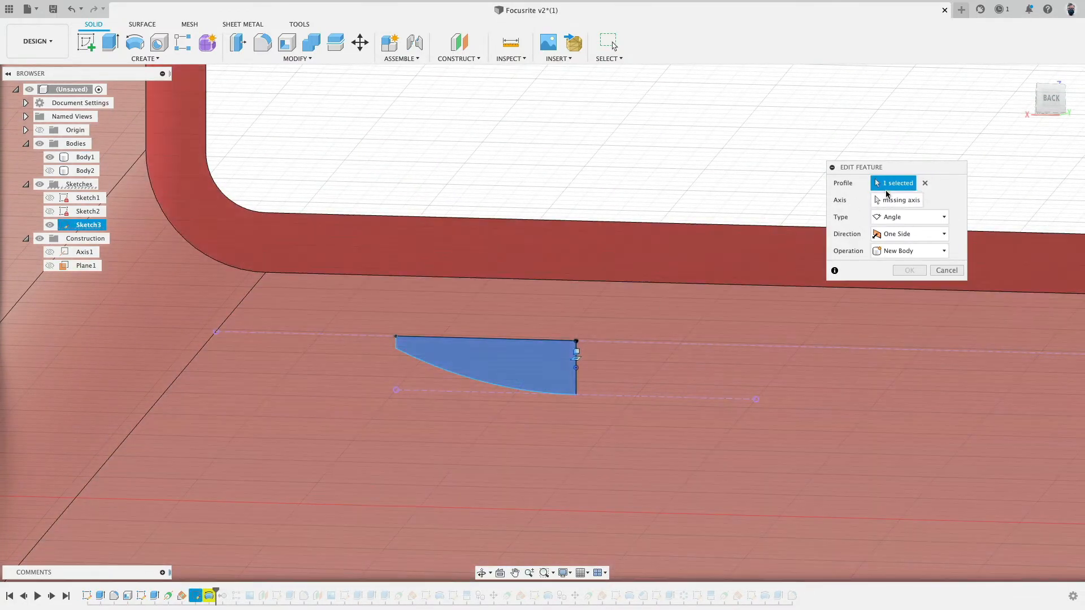
{"action": "left_click", "coordinate": [576, 377]}
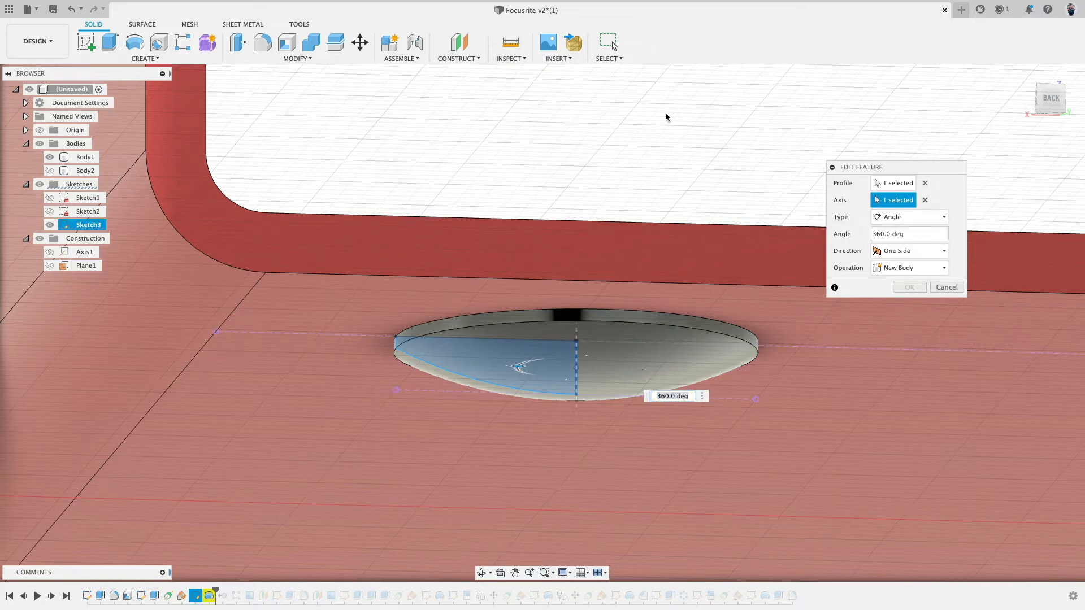
{"action": "left_click", "coordinate": [908, 286]}
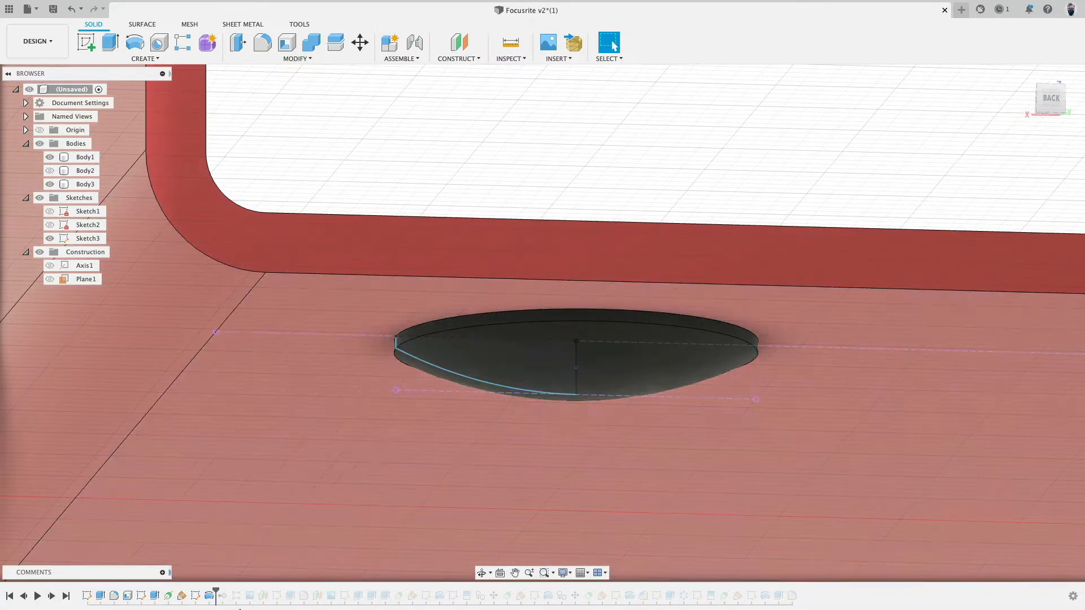
Step: Show Body2, the cylindrical foot, and advance the history past the feature that removes it
{"action": "middle_click_drag", "start_coordinate": [432, 335], "coordinate": [412, 404], "text": "shift"}
{"action": "scroll", "coordinate": [412, 404], "scroll_direction": "down", "scroll_amount": 4}
{"action": "scroll", "coordinate": [382, 501], "scroll_direction": "down", "scroll_amount": 3}
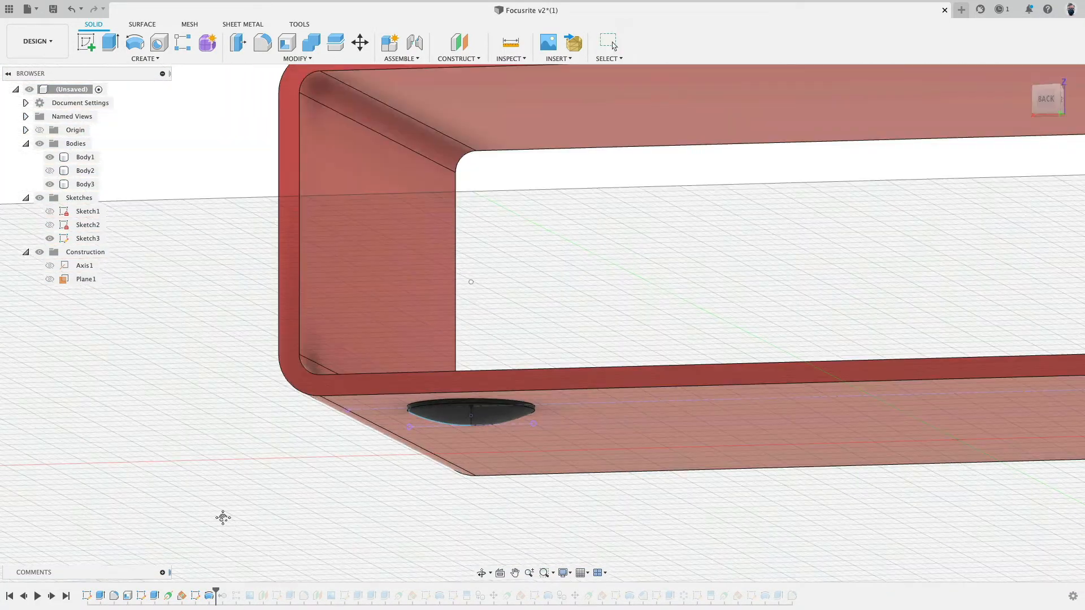
{"action": "middle_click_drag", "start_coordinate": [223, 518], "coordinate": [149, 478]}
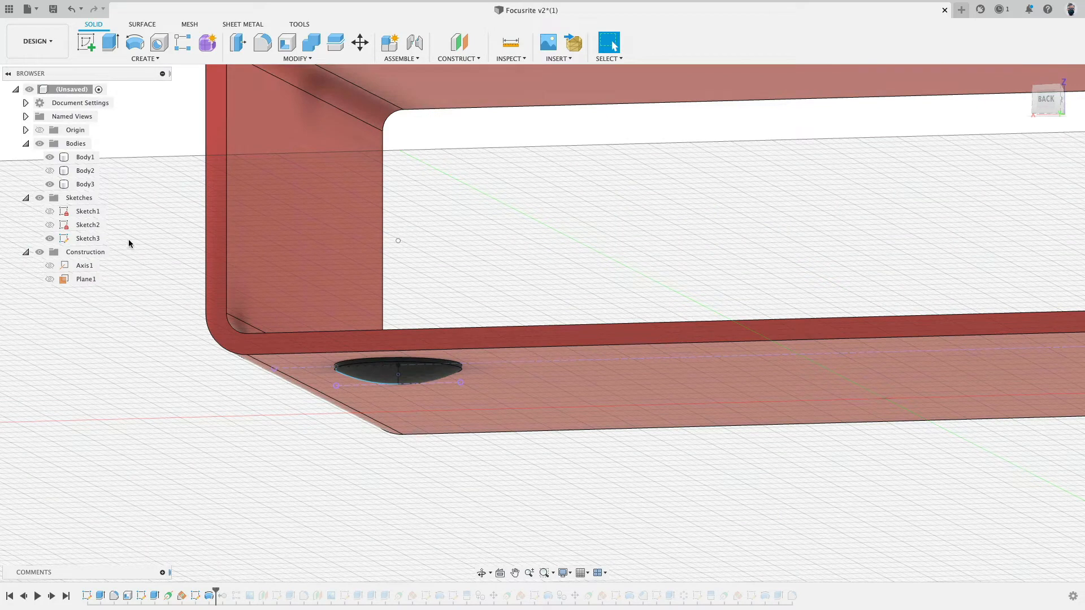
{"action": "left_click", "coordinate": [50, 171]}
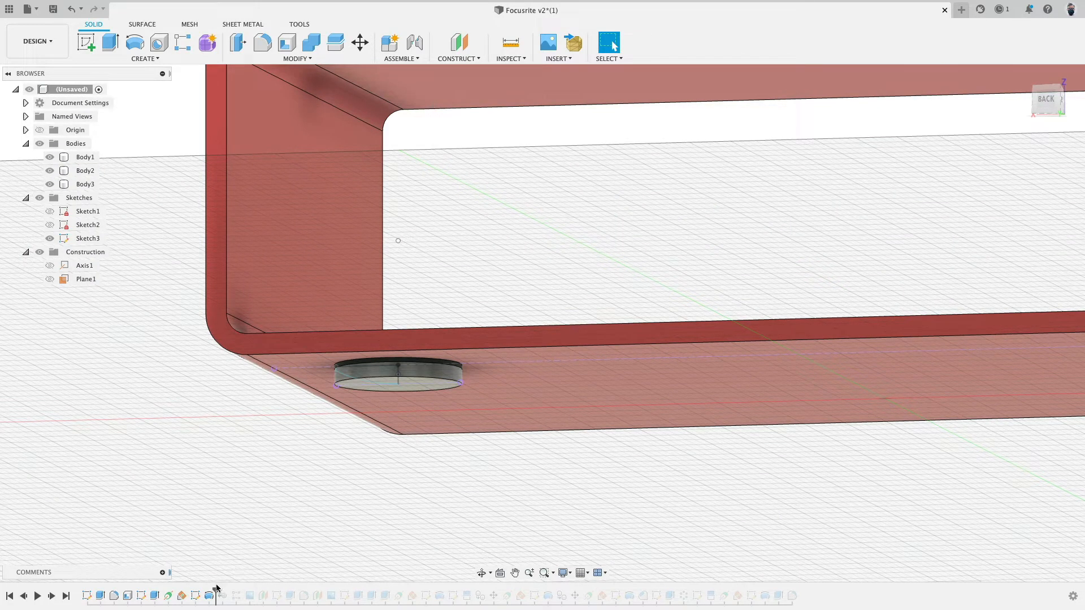
{"action": "left_click_drag", "start_coordinate": [216, 593], "coordinate": [229, 593]}
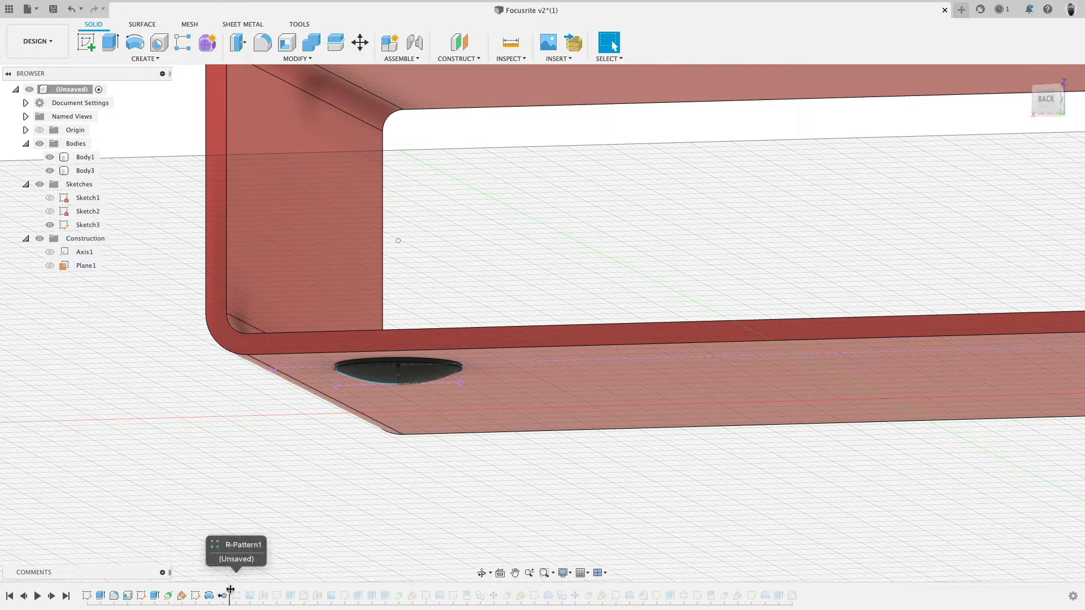
Step: Advance the history past the feet's rectangular pattern and examine its settings against the Sketch2 layout with Sketch3 hidden
{"action": "left_click_drag", "start_coordinate": [231, 590], "coordinate": [243, 593]}
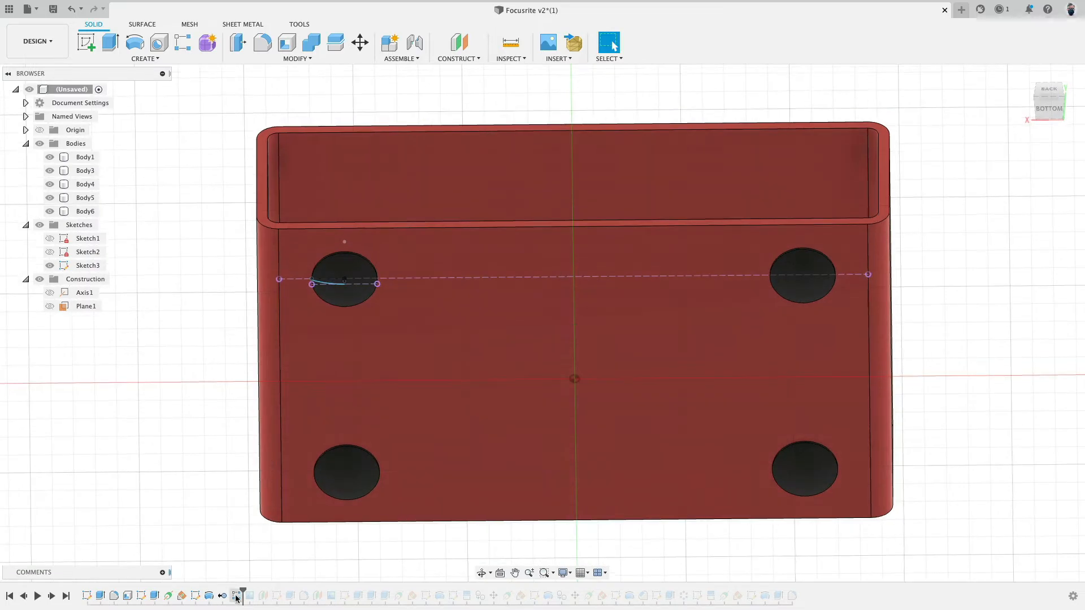
{"action": "double_click", "coordinate": [236, 595]}
{"action": "middle_click_drag", "start_coordinate": [228, 393], "coordinate": [163, 338]}
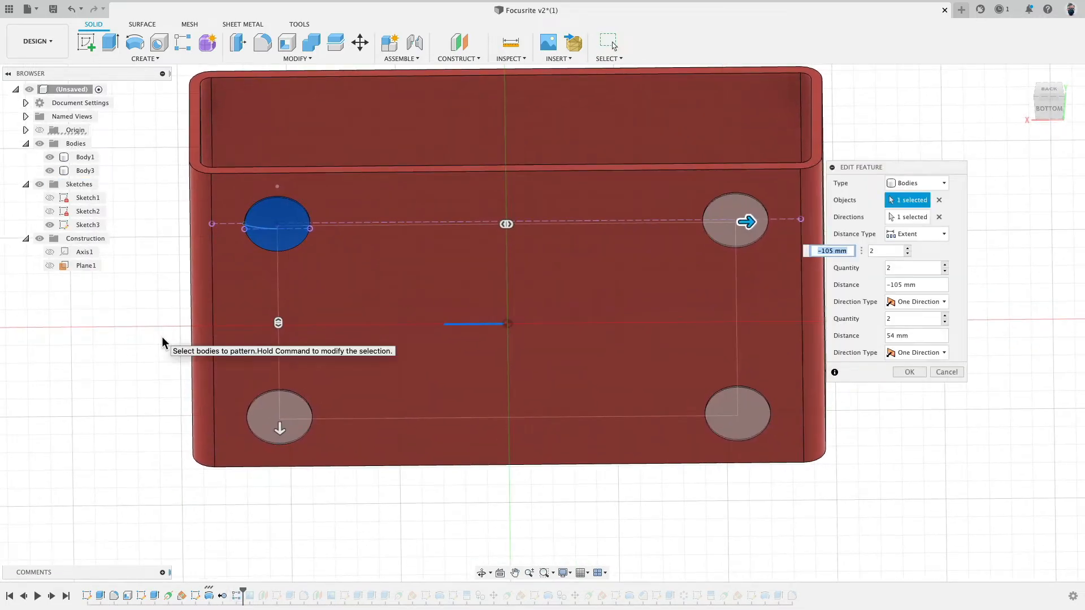
{"action": "left_click", "coordinate": [50, 225]}
{"action": "left_click", "coordinate": [51, 211]}
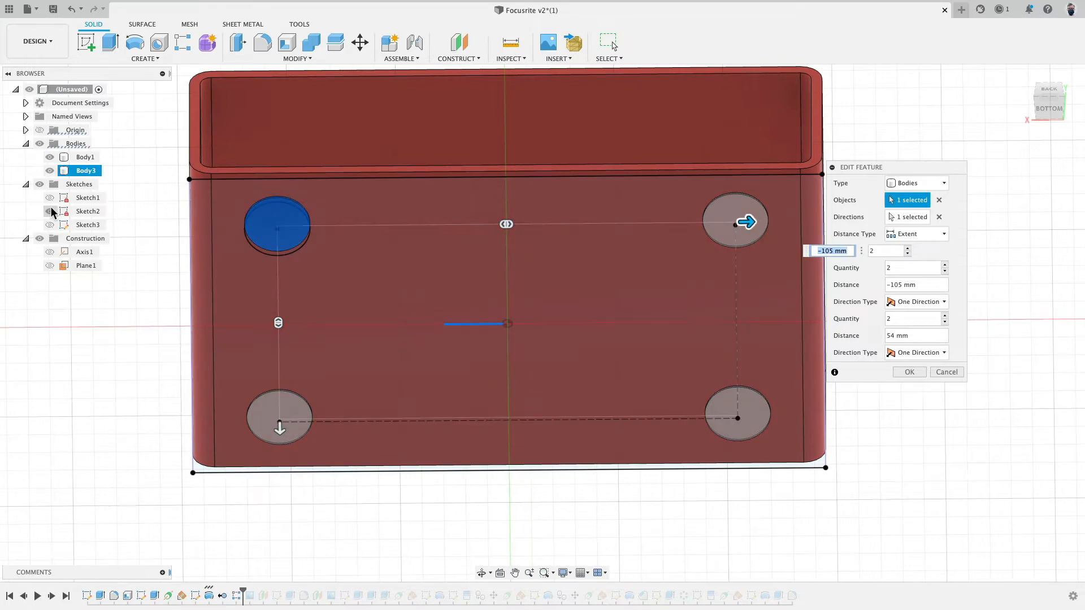
{"action": "key", "text": "Return"}
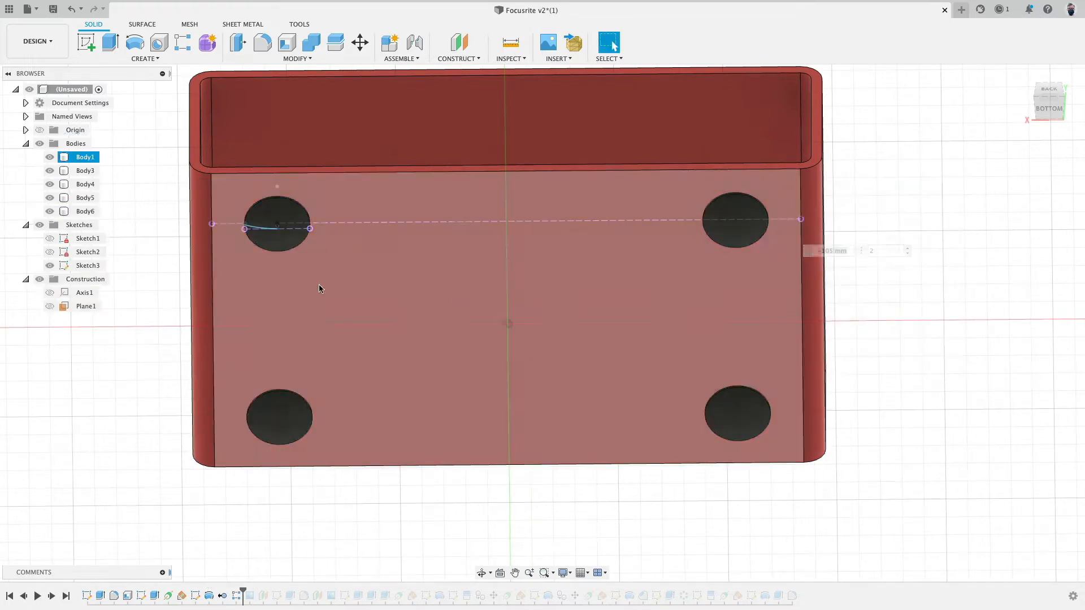
Step: Hide Sketch3 and show Sketch2 with its dimensions on the underside of the enclosure
{"action": "left_click", "coordinate": [51, 266]}
{"action": "left_click", "coordinate": [50, 252]}
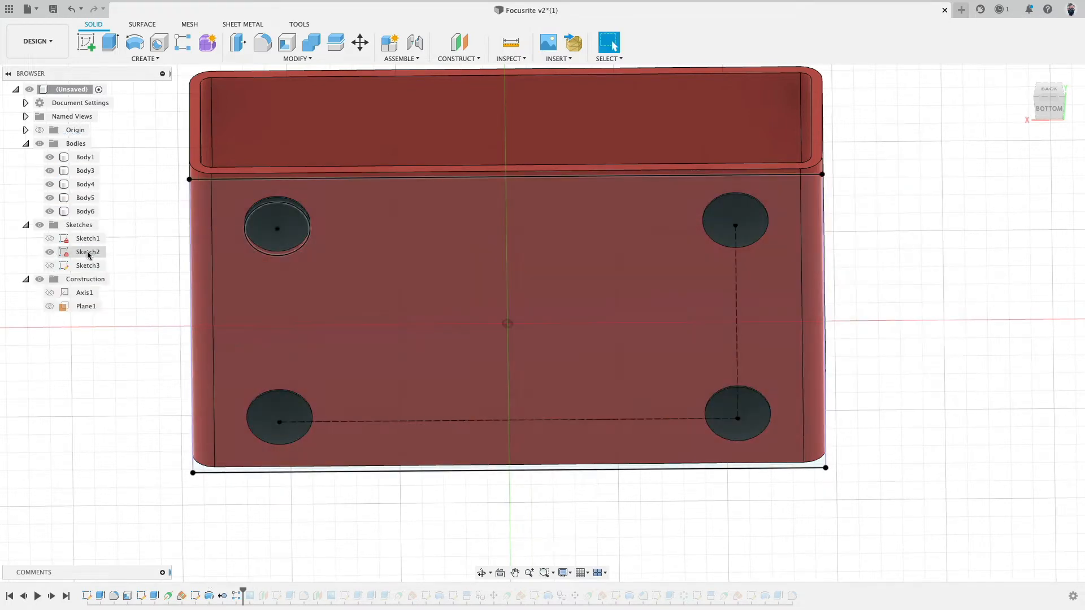
{"action": "right_click", "coordinate": [89, 256]}
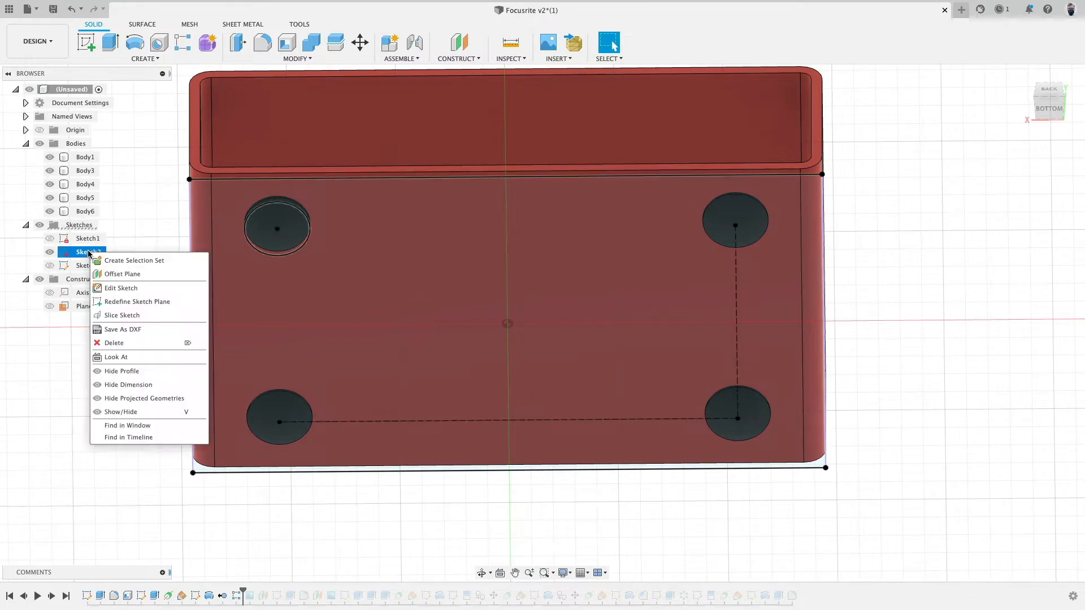
{"action": "left_click", "coordinate": [157, 385]}
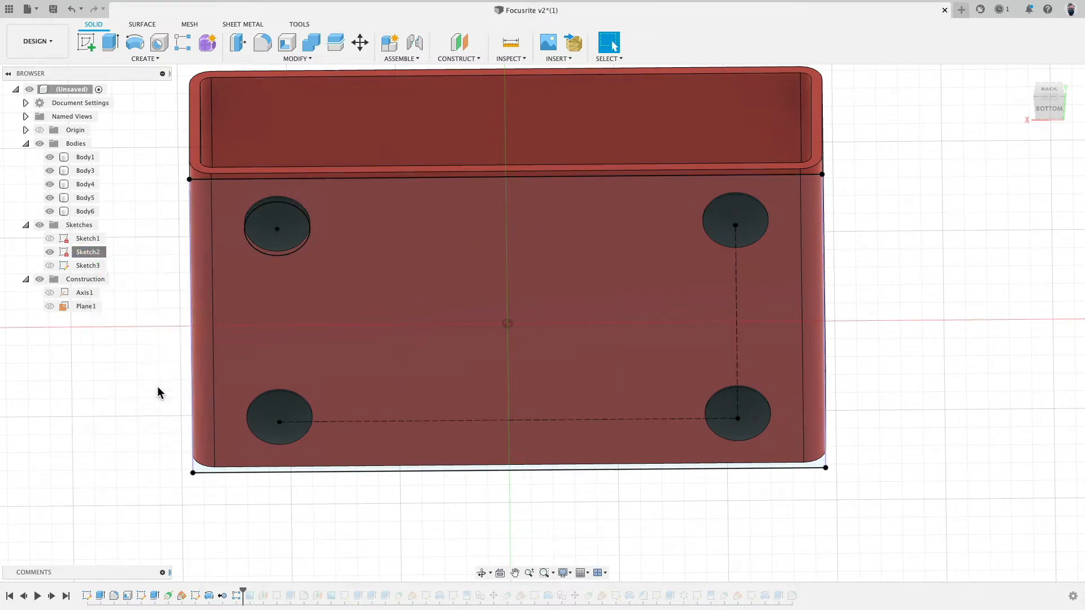
{"action": "right_click", "coordinate": [89, 254]}
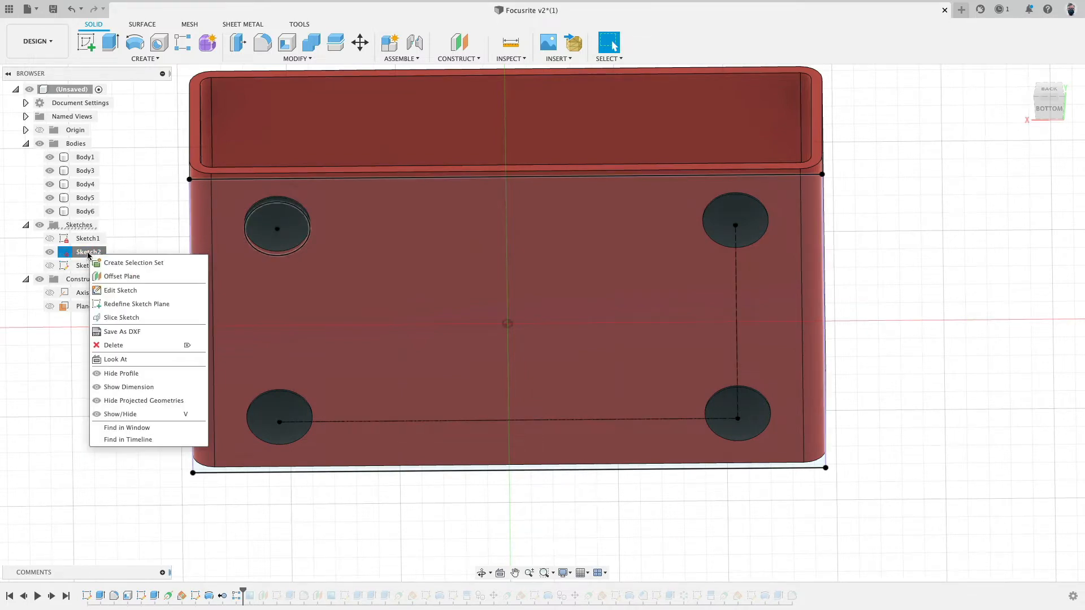
{"action": "left_click", "coordinate": [136, 387]}
{"action": "middle_click_drag", "start_coordinate": [121, 376], "coordinate": [140, 384]}
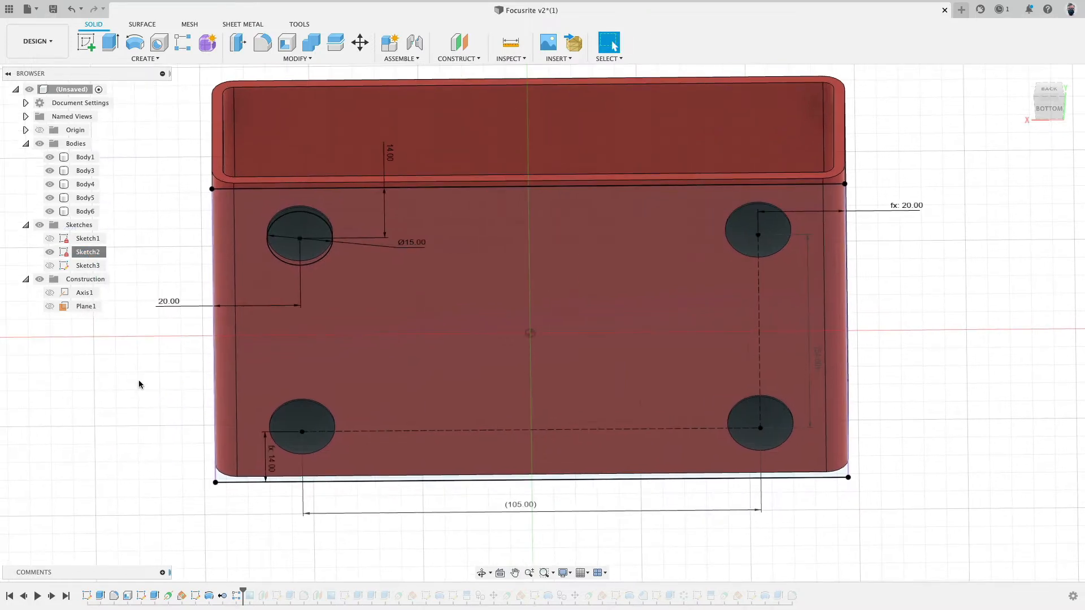
Step: Reopen the feet's rectangular pattern and compare its two distances with the foot spacing dimensions in Sketch2
{"action": "double_click", "coordinate": [237, 595]}
{"action": "middle_click_drag", "start_coordinate": [664, 266], "coordinate": [596, 239]}
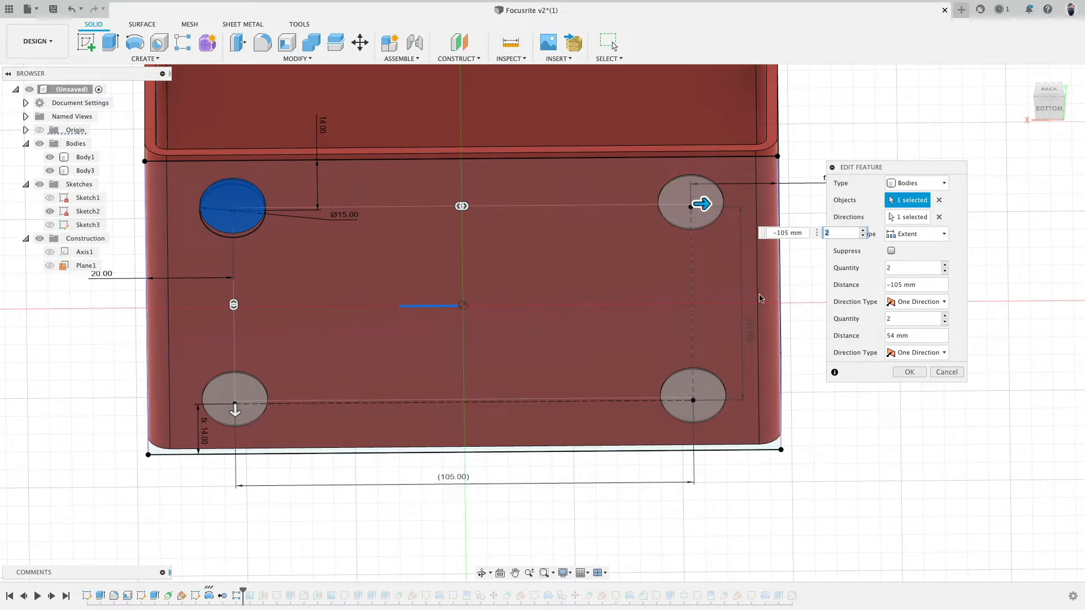
{"action": "middle_click_drag", "start_coordinate": [751, 337], "coordinate": [641, 350]}
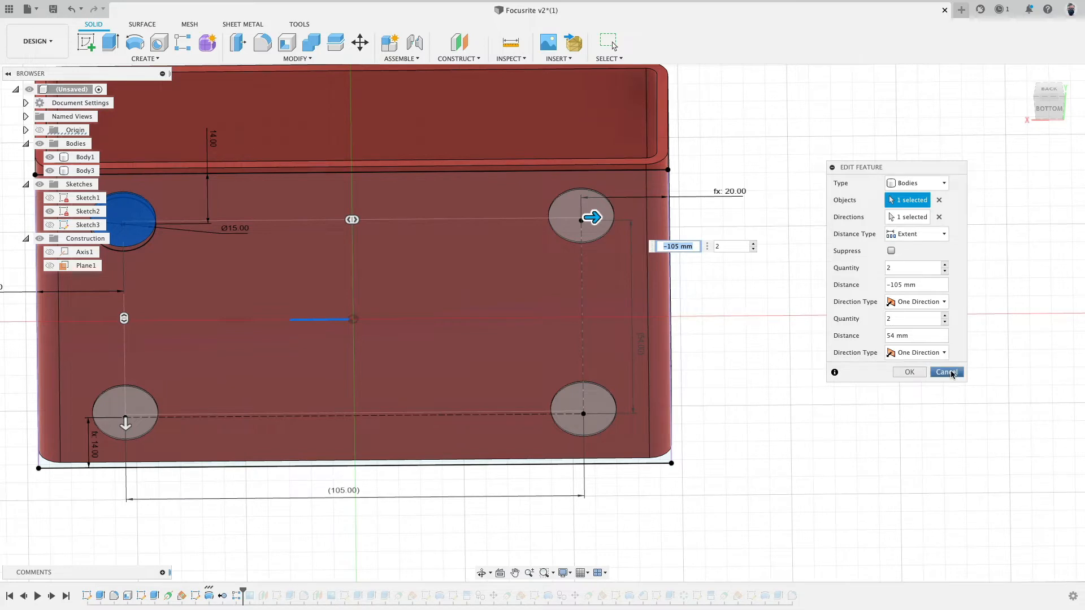
{"action": "left_click", "coordinate": [909, 372]}
Step: Roll the history back before the feet's pattern and start a rectangular body pattern of the single foot
{"action": "middle_click_drag", "start_coordinate": [117, 578], "coordinate": [285, 557]}
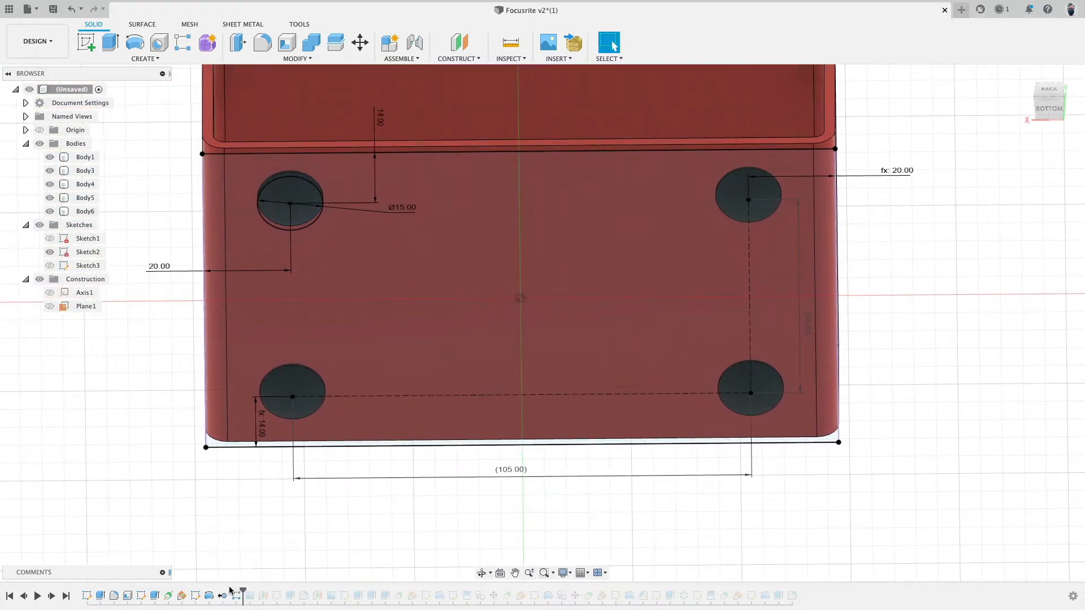
{"action": "left_click_drag", "start_coordinate": [244, 590], "coordinate": [230, 590]}
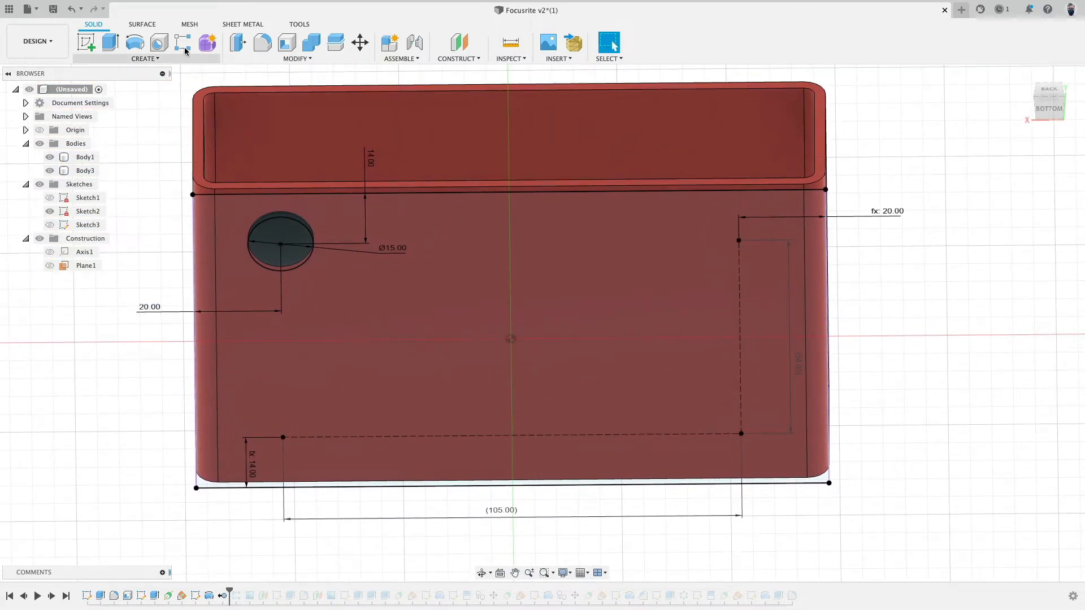
{"action": "left_click", "coordinate": [145, 58]}
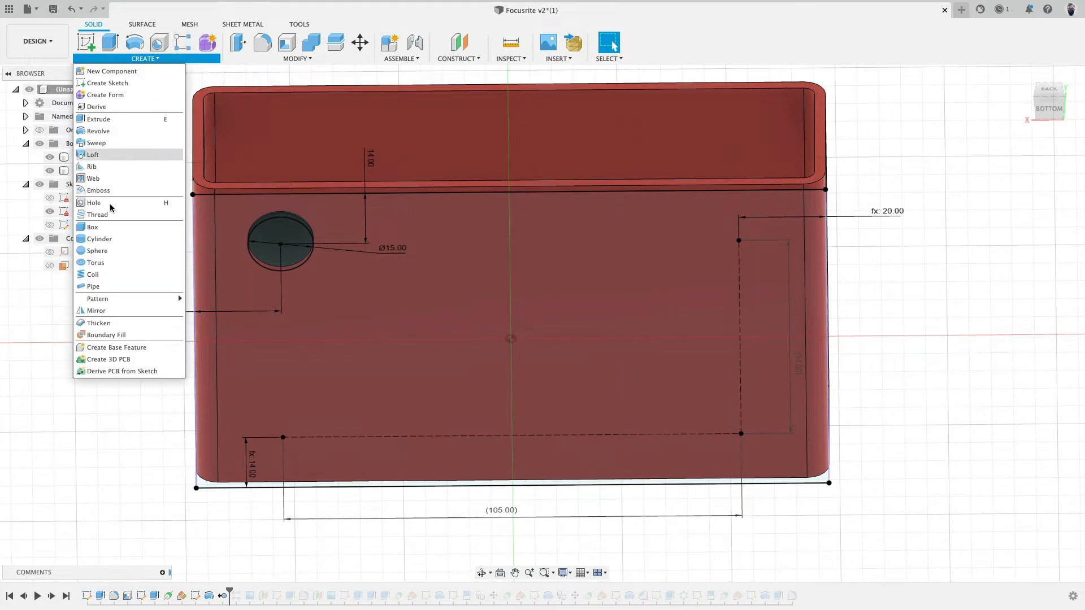
{"action": "mouse_move", "coordinate": [109, 299]}
{"action": "left_click", "coordinate": [217, 301]}
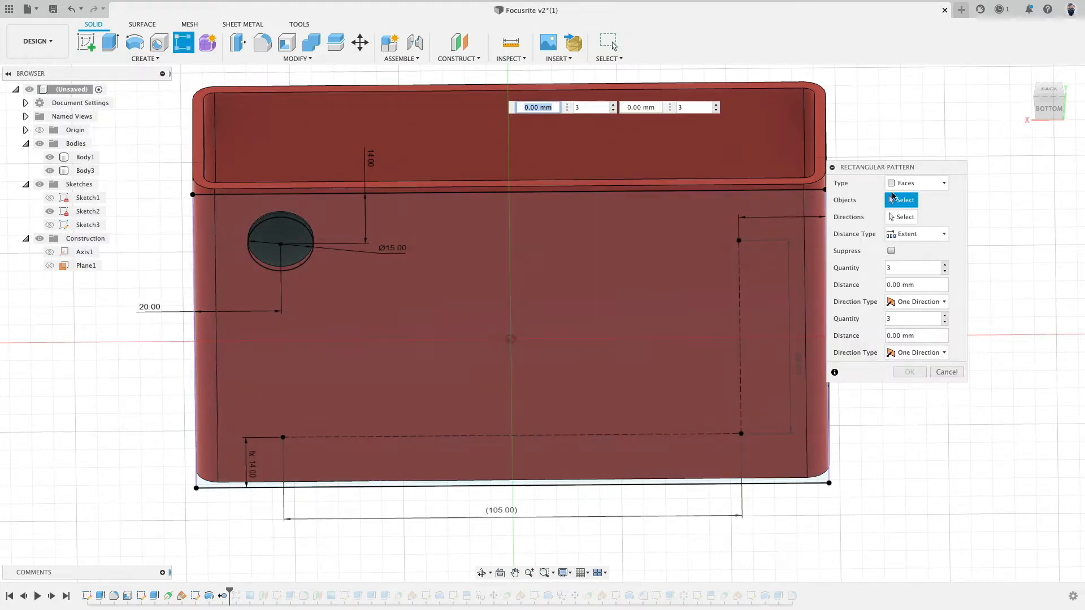
{"action": "left_click", "coordinate": [917, 183]}
{"action": "left_click", "coordinate": [927, 202]}
{"action": "left_click", "coordinate": [300, 228]}
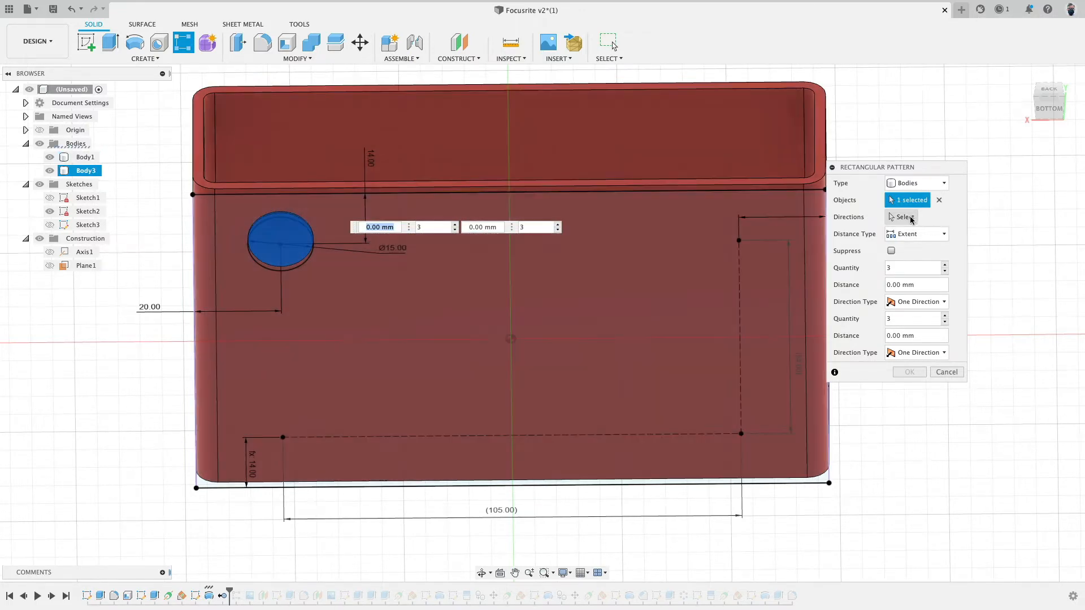
Step: Pattern the foot along the X axis with two per direction, about 104.8 mm and 45.5 mm apart
{"action": "left_click", "coordinate": [901, 217]}
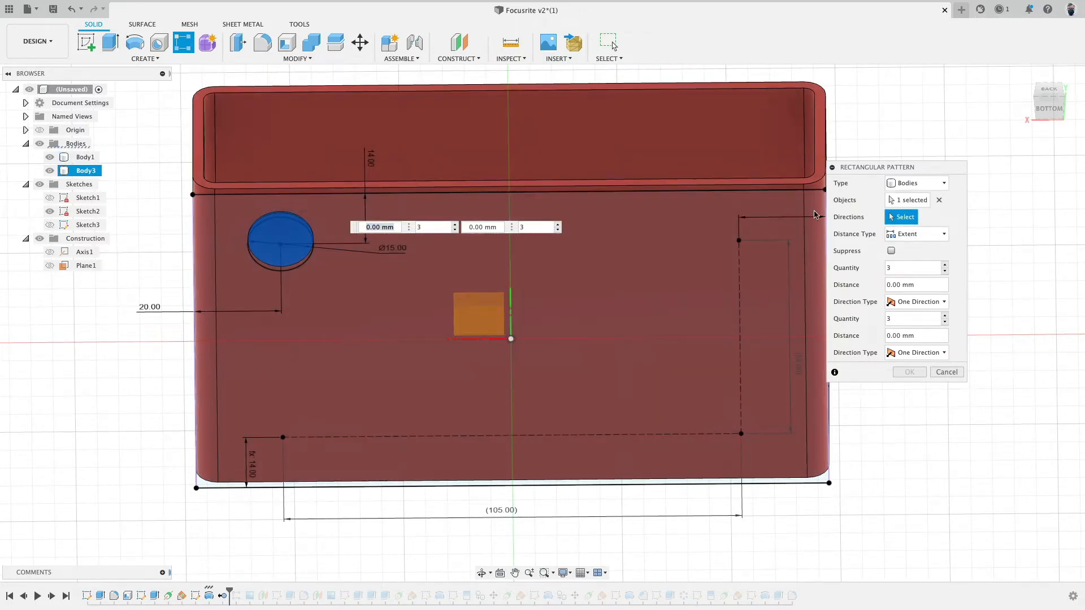
{"action": "left_click", "coordinate": [482, 340]}
{"action": "left_click_drag", "start_coordinate": [273, 243], "coordinate": [723, 265]}
{"action": "left_click_drag", "start_coordinate": [281, 252], "coordinate": [283, 414]}
{"action": "left_click", "coordinate": [944, 271]}
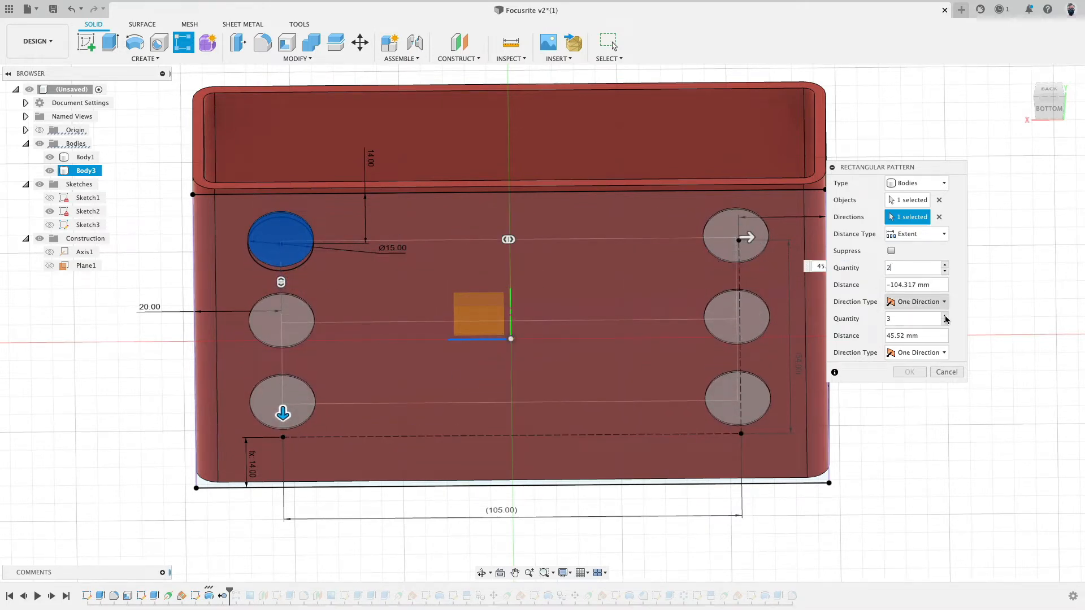
{"action": "left_click", "coordinate": [944, 321]}
{"action": "left_click_drag", "start_coordinate": [755, 237], "coordinate": [759, 270]}
{"action": "middle_click_drag", "start_coordinate": [758, 270], "coordinate": [695, 264]}
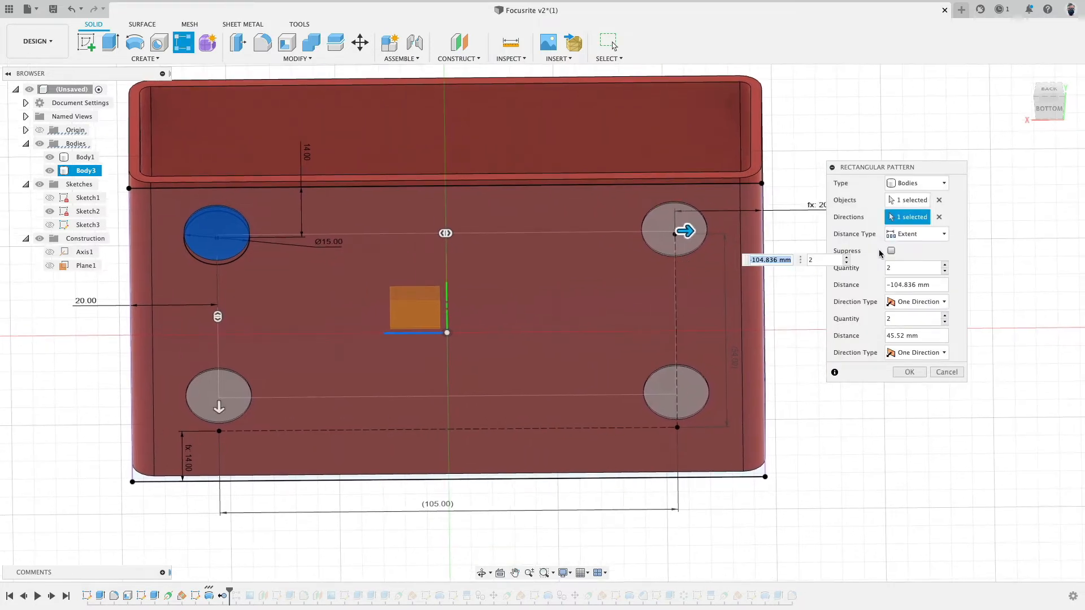
Step: Set the trial pattern's distances to -105 mm and 54 mm, view its preview, and discard the pattern
{"action": "type", "text": "105"}
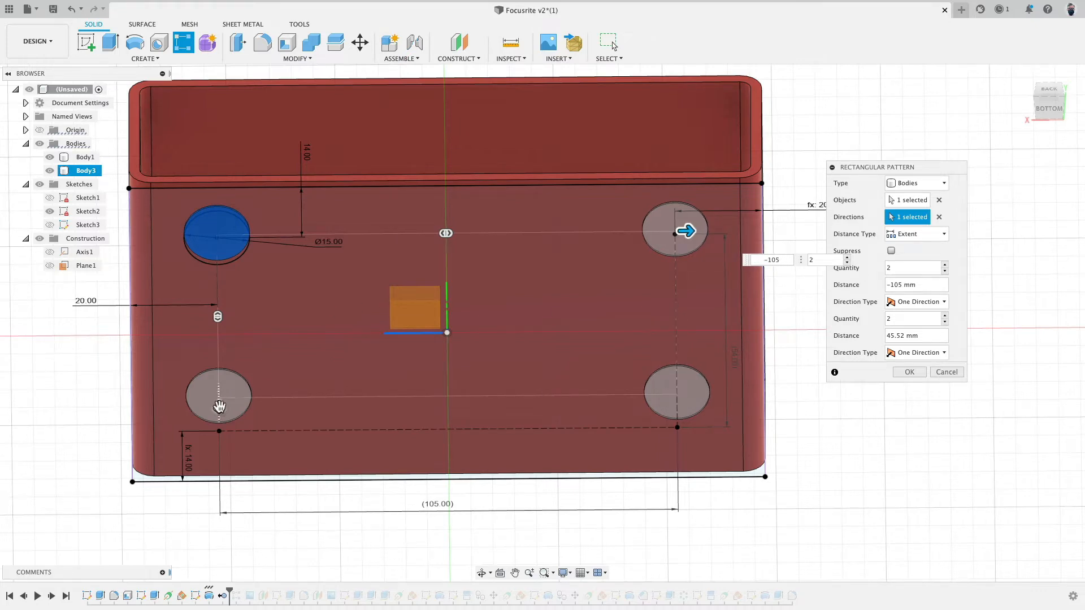
{"action": "left_click_drag", "start_coordinate": [219, 406], "coordinate": [206, 443]}
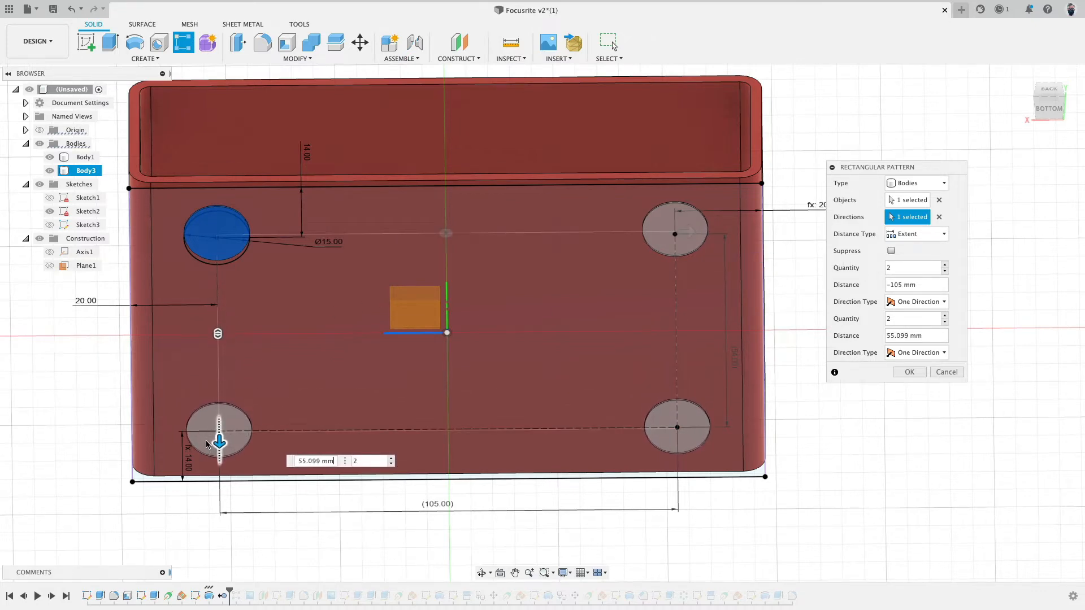
{"action": "key", "text": "Tab"}
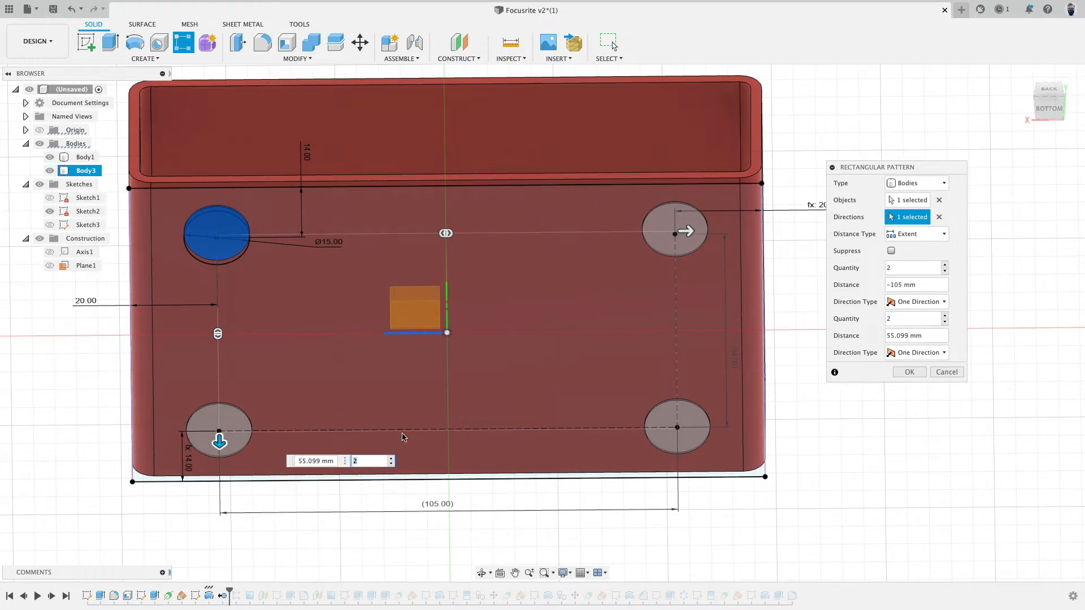
{"action": "left_click", "coordinate": [313, 461]}
{"action": "middle_click_drag", "start_coordinate": [545, 462], "coordinate": [557, 495], "text": "shift"}
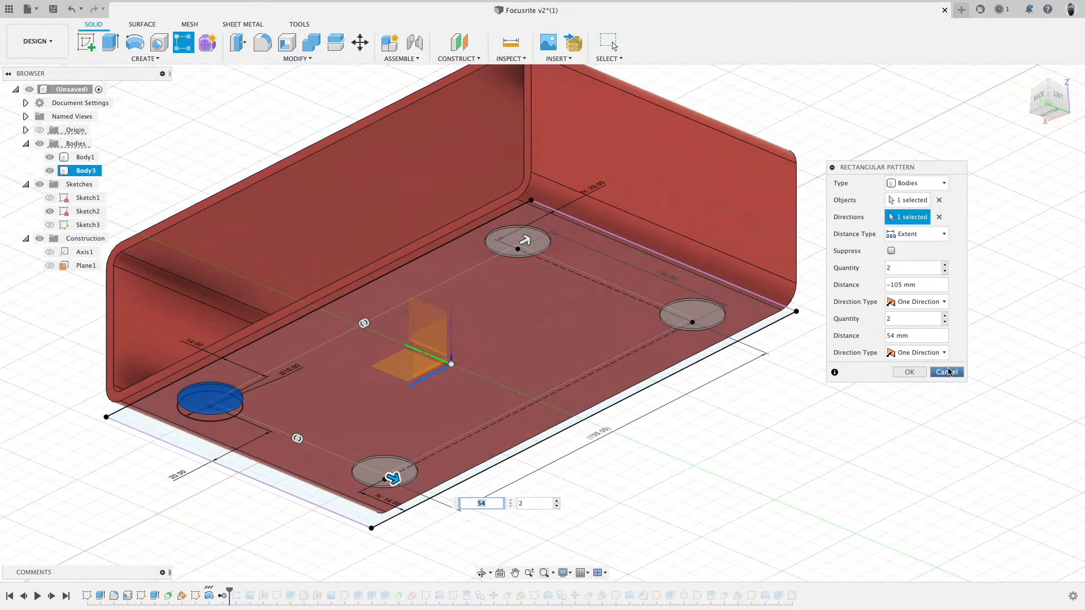
{"action": "left_click", "coordinate": [947, 372]}
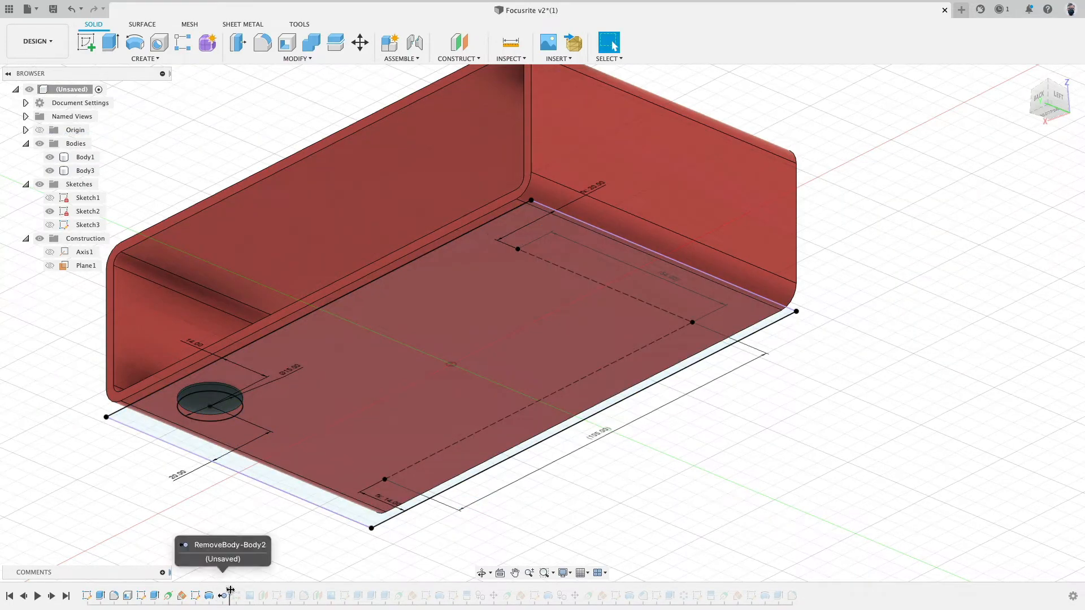
Step: Advance the history past the feet's rectangular pattern again and hide Sketch2
{"action": "left_click_drag", "start_coordinate": [228, 589], "coordinate": [243, 590]}
{"action": "middle_click_drag", "start_coordinate": [206, 514], "coordinate": [525, 419]}
{"action": "mouse_move", "coordinate": [489, 368]}
{"action": "middle_mouse_down", "text": "shift"}
{"action": "mouse_move", "coordinate": [498, 446]}
{"action": "mouse_move", "coordinate": [465, 440]}
{"action": "mouse_move", "coordinate": [468, 378]}
{"action": "mouse_move", "coordinate": [478, 382]}
{"action": "middle_mouse_up", "text": "shift"}
{"action": "middle_click_drag", "start_coordinate": [488, 436], "coordinate": [322, 462]}
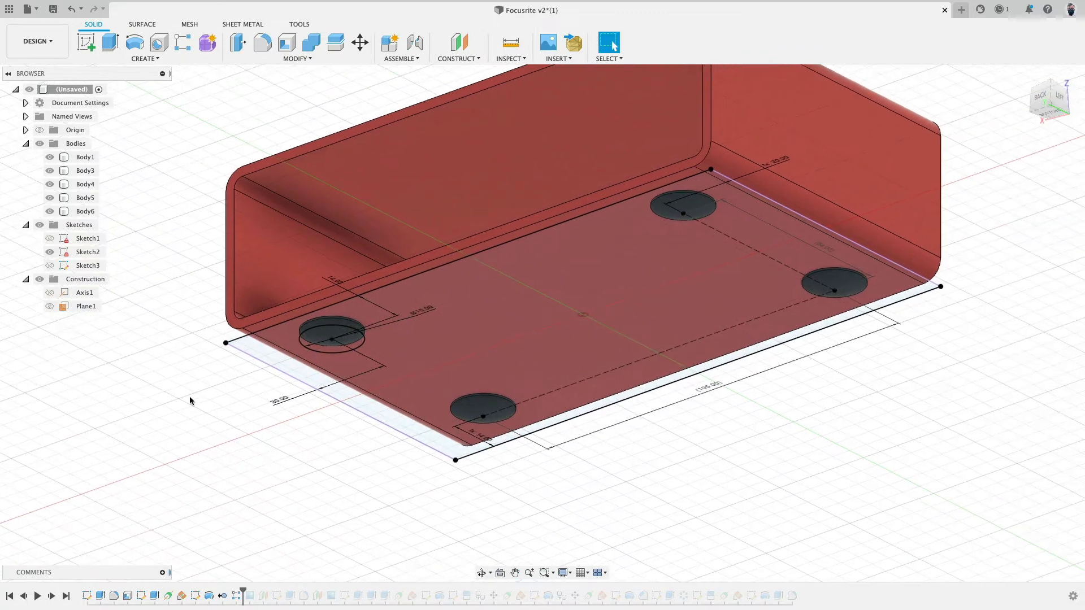
{"action": "left_click", "coordinate": [48, 252]}
{"action": "left_click", "coordinate": [50, 252]}
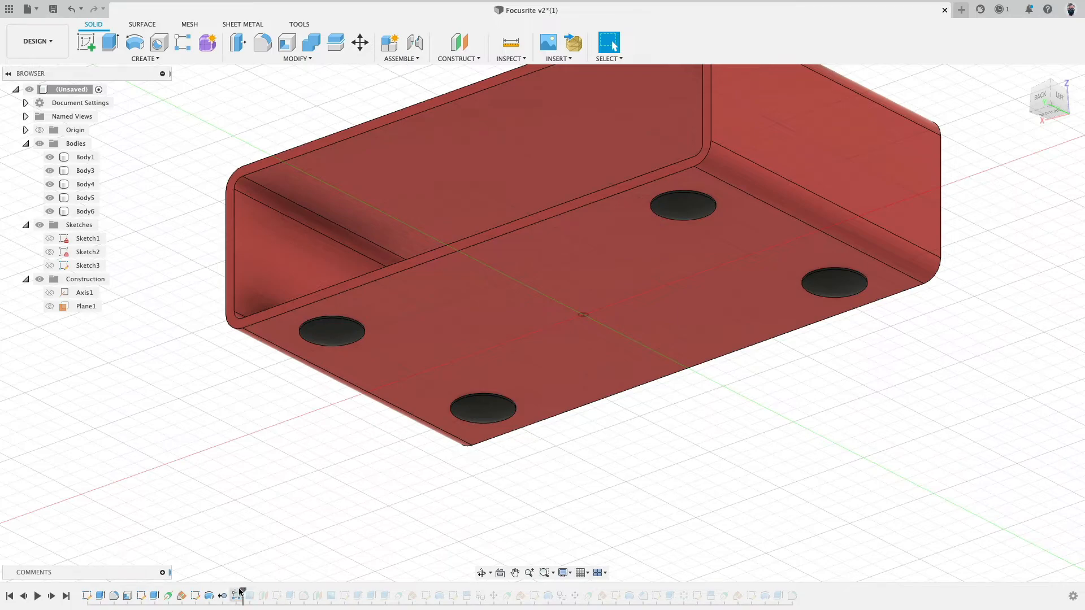
Step: Advance the history past the back-panel canvas and examine the image against the enclosure's open back
{"action": "left_click_drag", "start_coordinate": [243, 590], "coordinate": [256, 591]}
{"action": "scroll", "coordinate": [241, 480], "scroll_direction": "down", "scroll_amount": 3}
{"action": "mouse_move", "coordinate": [240, 479]}
{"action": "middle_mouse_down", "text": "shift"}
{"action": "mouse_move", "coordinate": [380, 520]}
{"action": "mouse_move", "coordinate": [509, 515]}
{"action": "middle_mouse_up", "text": "shift"}
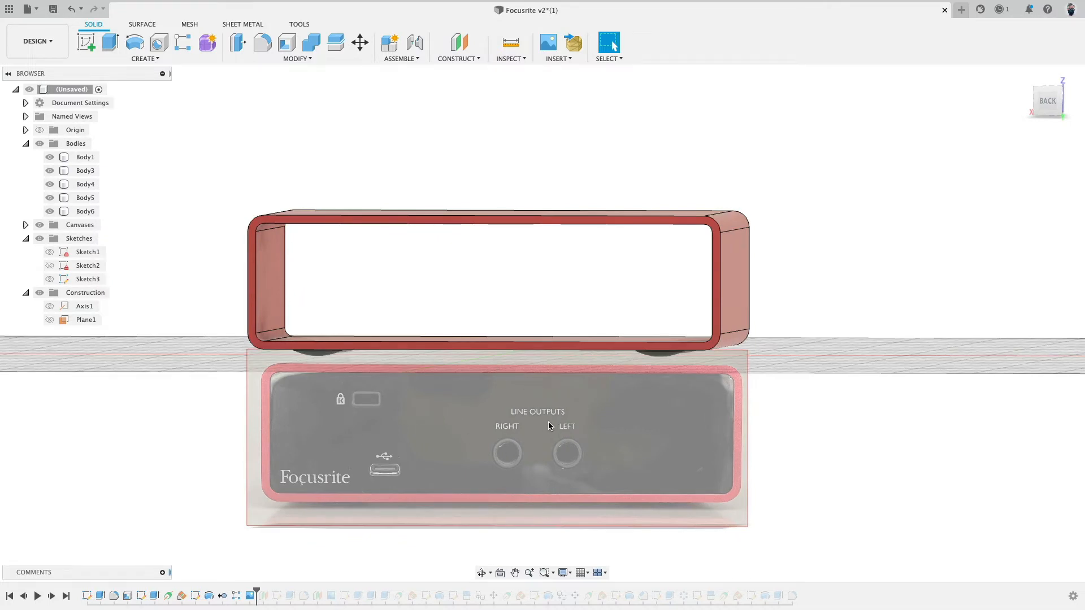
{"action": "left_click", "coordinate": [1048, 102]}
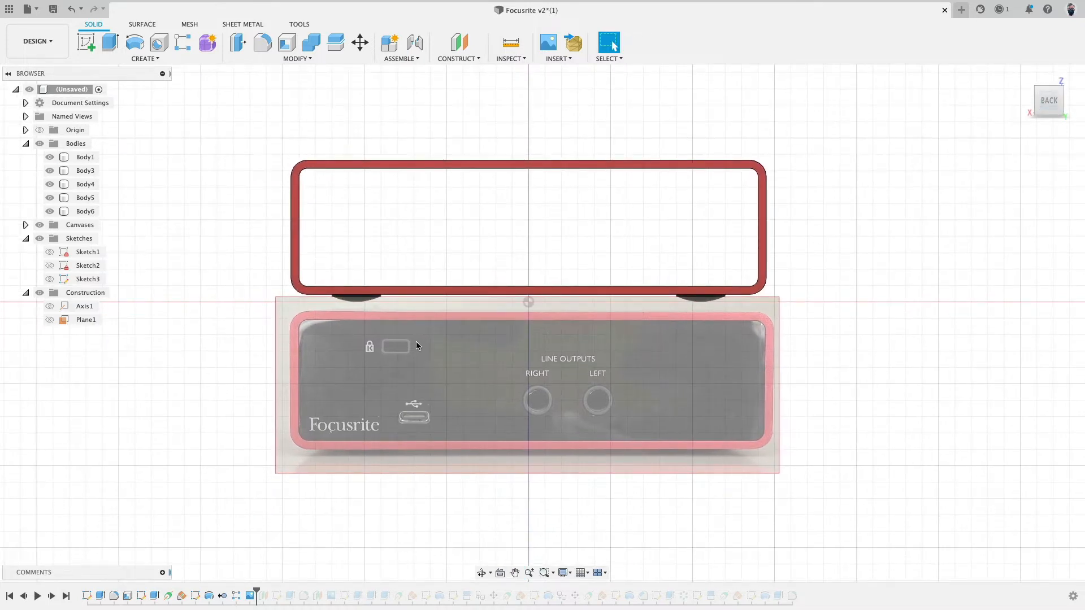
{"action": "middle_click_drag", "start_coordinate": [756, 409], "coordinate": [755, 315], "text": "shift"}
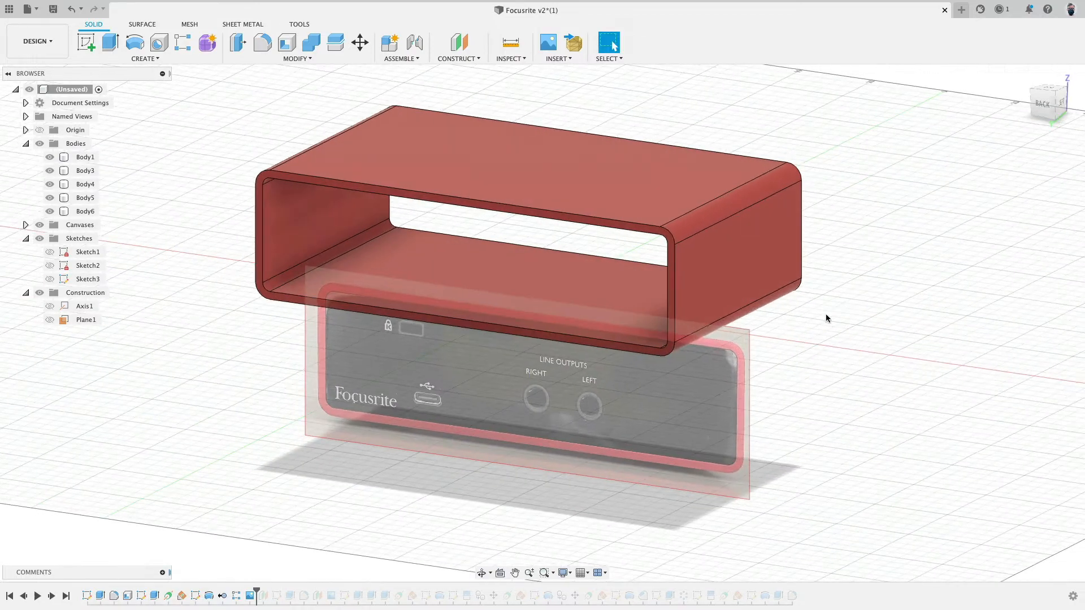
{"action": "scroll", "coordinate": [351, 264], "scroll_direction": "up", "scroll_amount": 5}
{"action": "scroll", "coordinate": [351, 264], "scroll_direction": "up", "scroll_amount": 1}
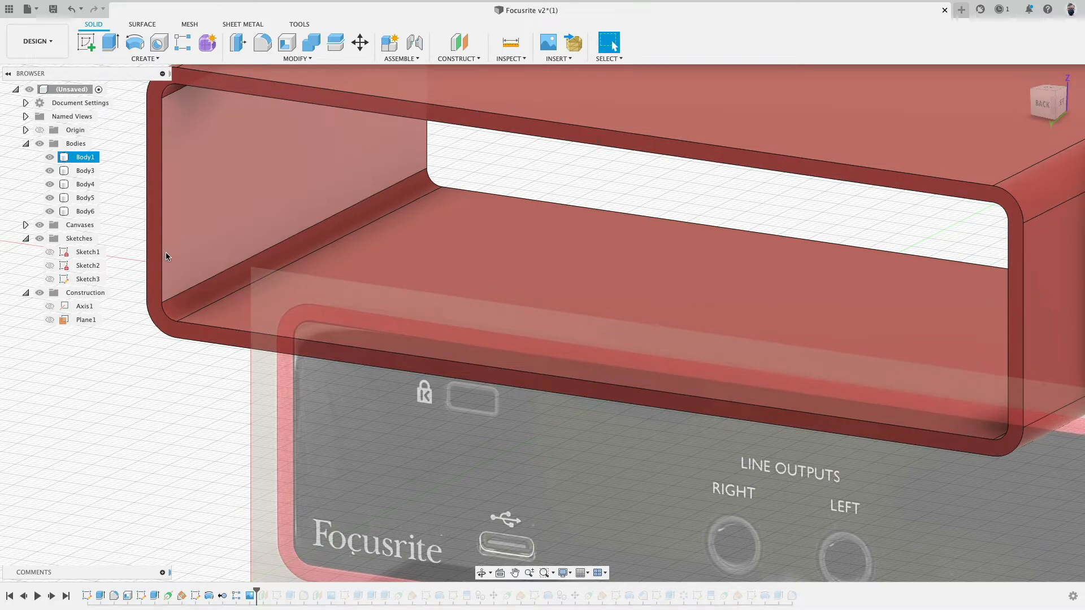
{"action": "scroll", "coordinate": [180, 245], "scroll_direction": "down", "scroll_amount": 5}
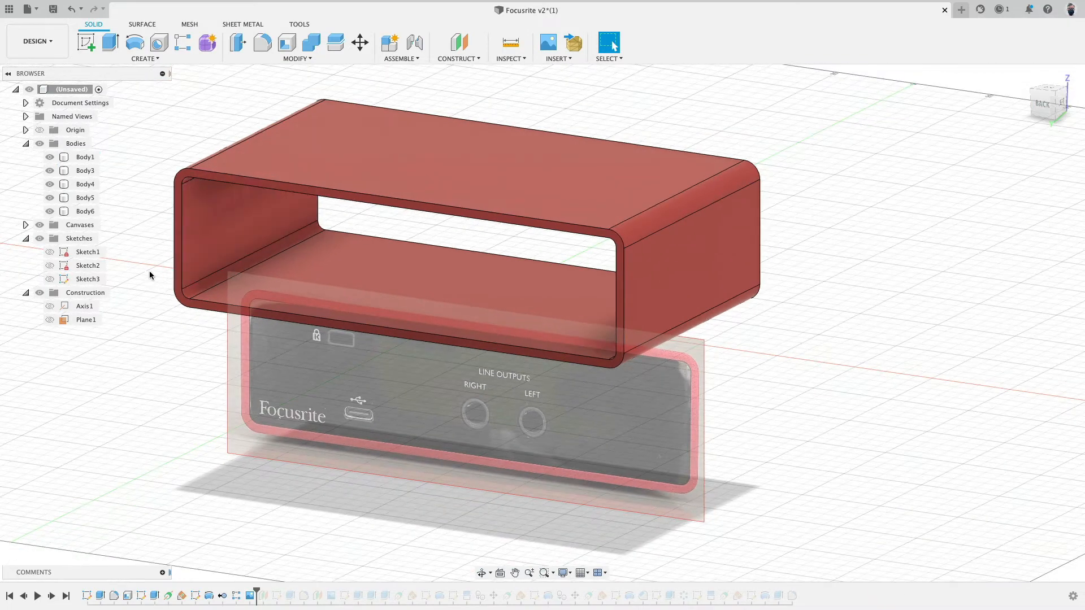
Step: Try an offset plane about 10.55 mm inward from the enclosure's back rim face
{"action": "scroll", "coordinate": [149, 275], "scroll_direction": "up", "scroll_amount": 5}
{"action": "left_click", "coordinate": [457, 43]}
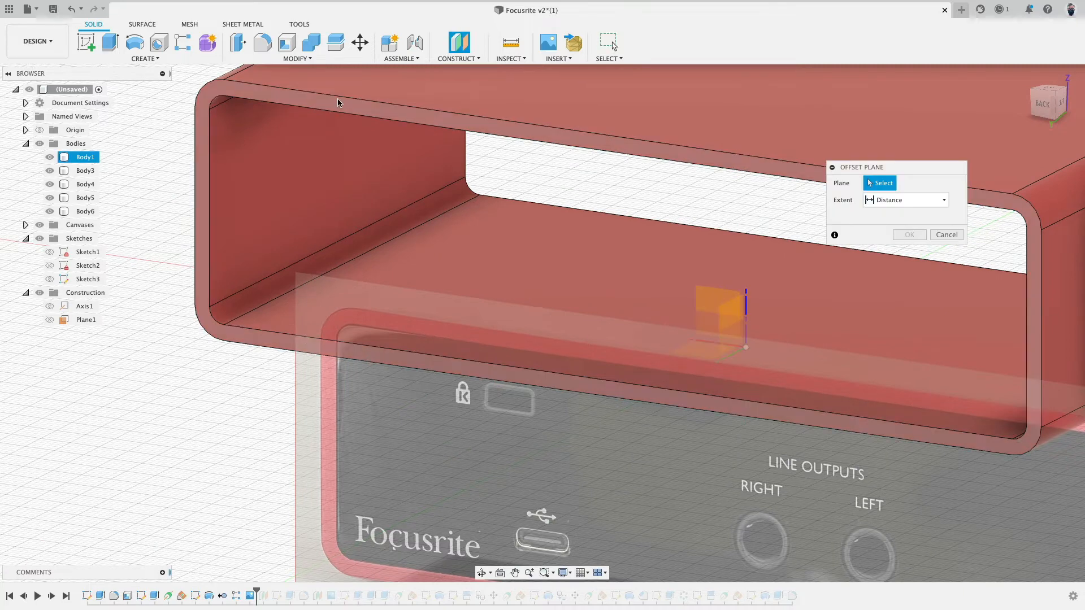
{"action": "left_click", "coordinate": [337, 104]}
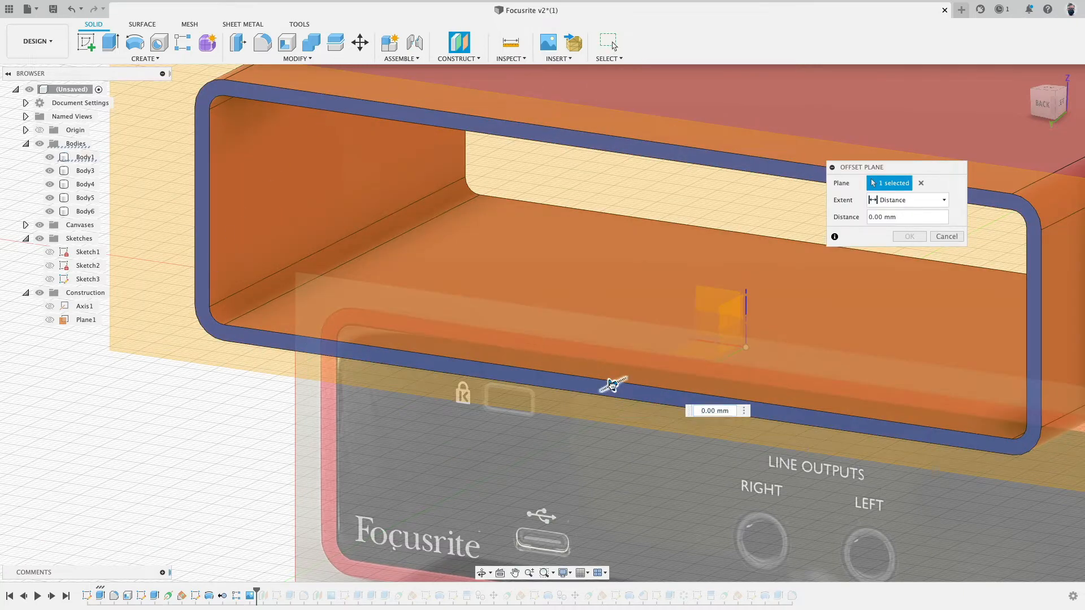
{"action": "left_click_drag", "start_coordinate": [611, 383], "coordinate": [653, 361]}
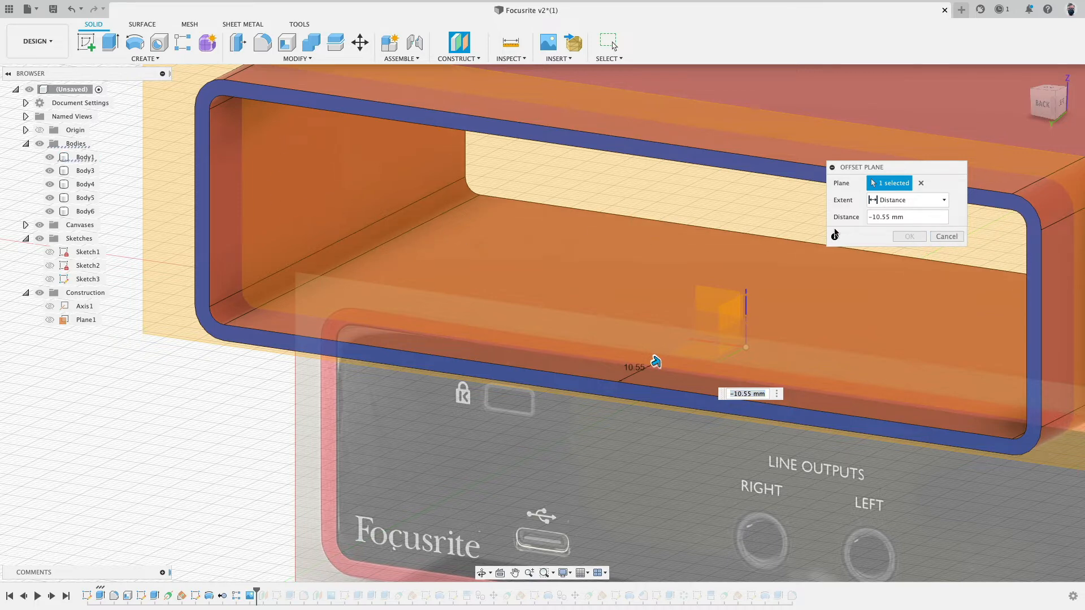
{"action": "left_click", "coordinate": [954, 238]}
Step: Advance the history past Plane2 and review its offset distance from the enclosure's back rim
{"action": "left_click_drag", "start_coordinate": [257, 589], "coordinate": [269, 589]}
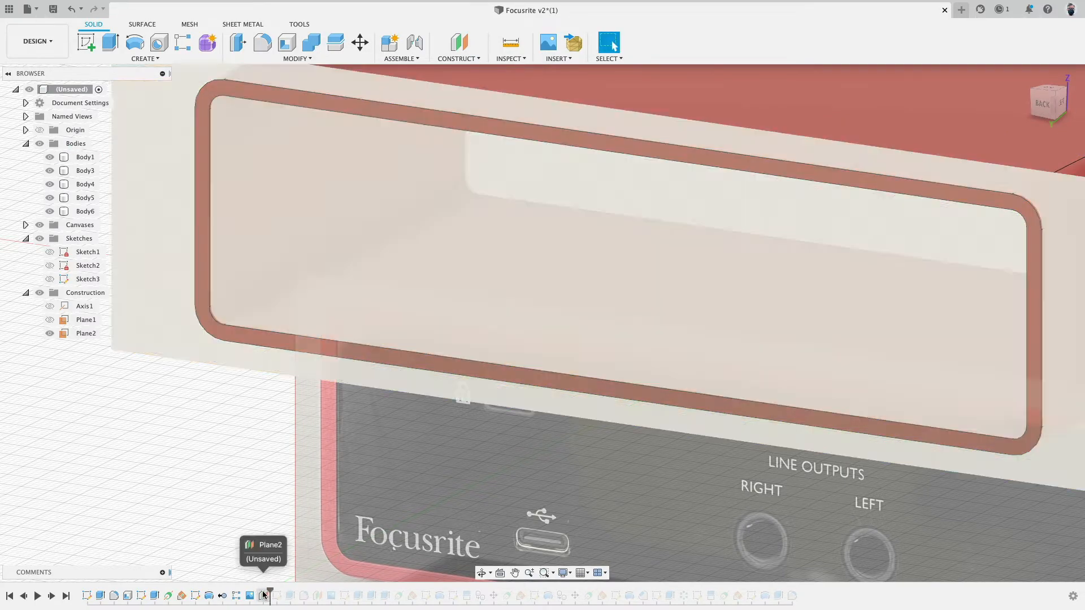
{"action": "left_click", "coordinate": [263, 594]}
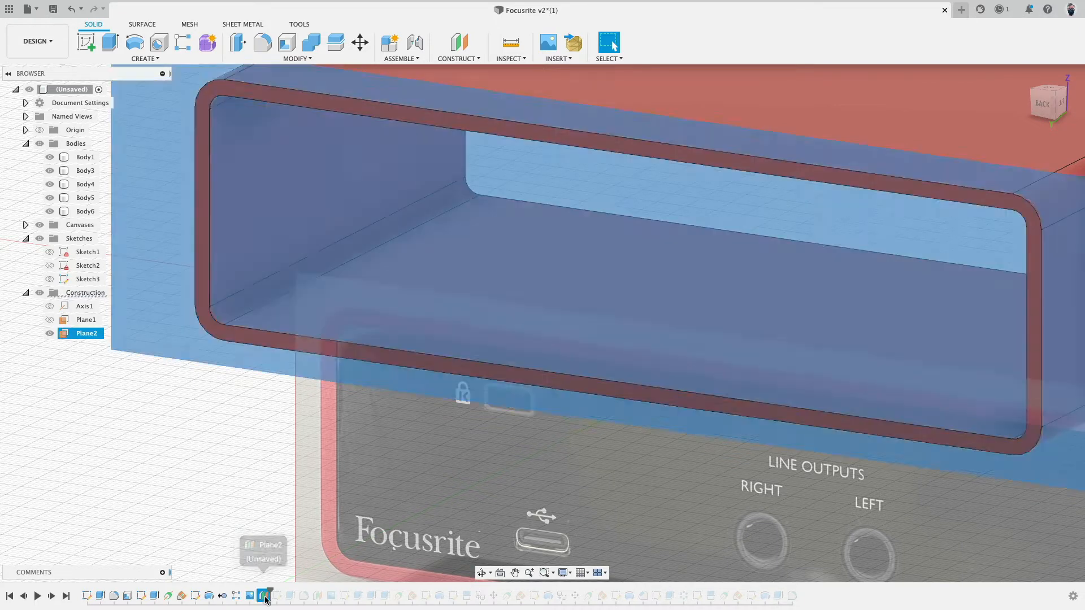
{"action": "double_click", "coordinate": [266, 596]}
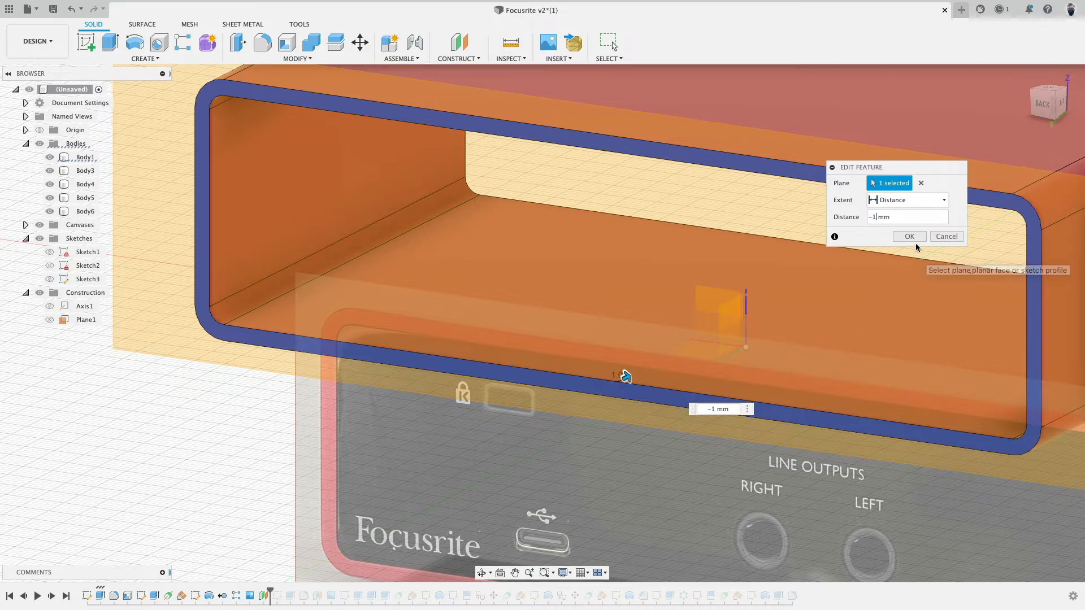
{"action": "left_click", "coordinate": [909, 236]}
Step: Advance the history past Sketch4, hide Plane2, and open Sketch4 for editing
{"action": "middle_click_drag", "start_coordinate": [241, 390], "coordinate": [258, 536], "text": "shift"}
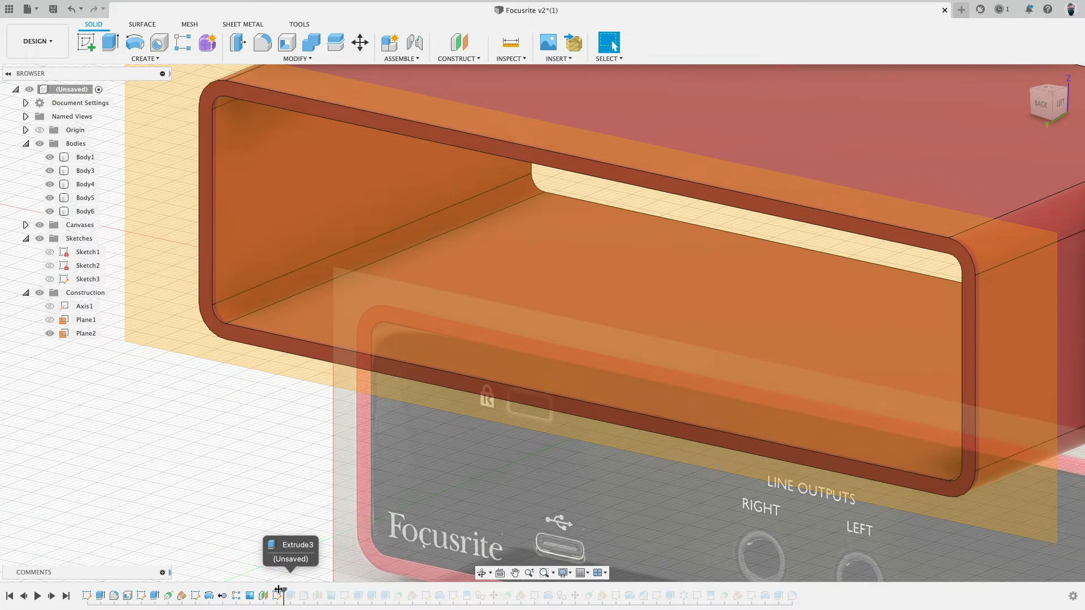
{"action": "left_click_drag", "start_coordinate": [278, 589], "coordinate": [279, 590]}
{"action": "left_click", "coordinate": [51, 347]}
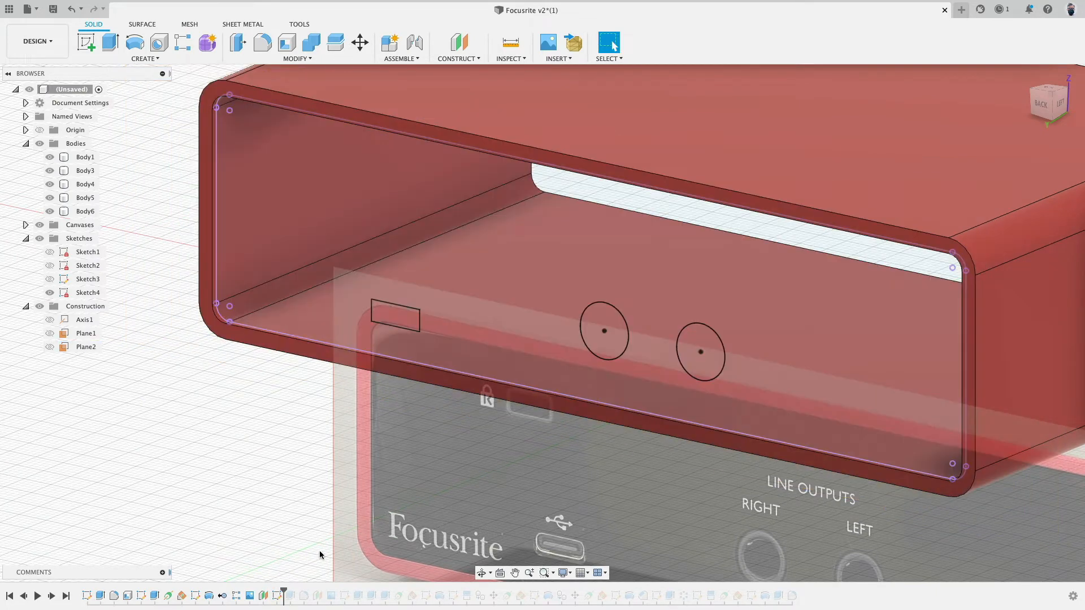
{"action": "double_click", "coordinate": [277, 596]}
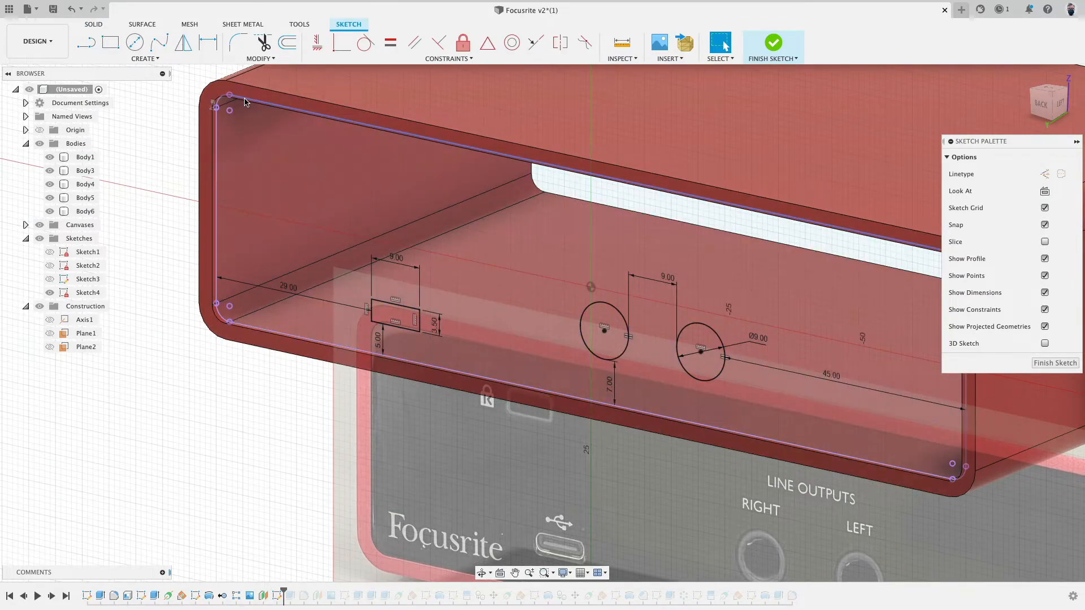
Step: Try to intersect the enclosure's outer flat and rounded faces with the plane of Sketch4
{"action": "left_click", "coordinate": [142, 58]}
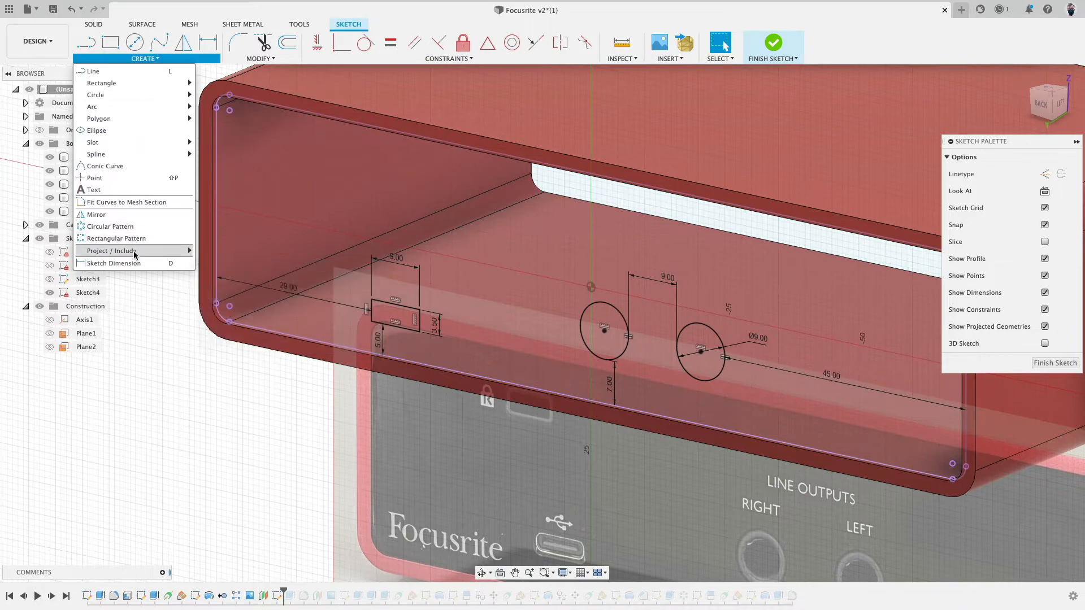
{"action": "mouse_move", "coordinate": [181, 251]}
{"action": "left_click", "coordinate": [235, 263]}
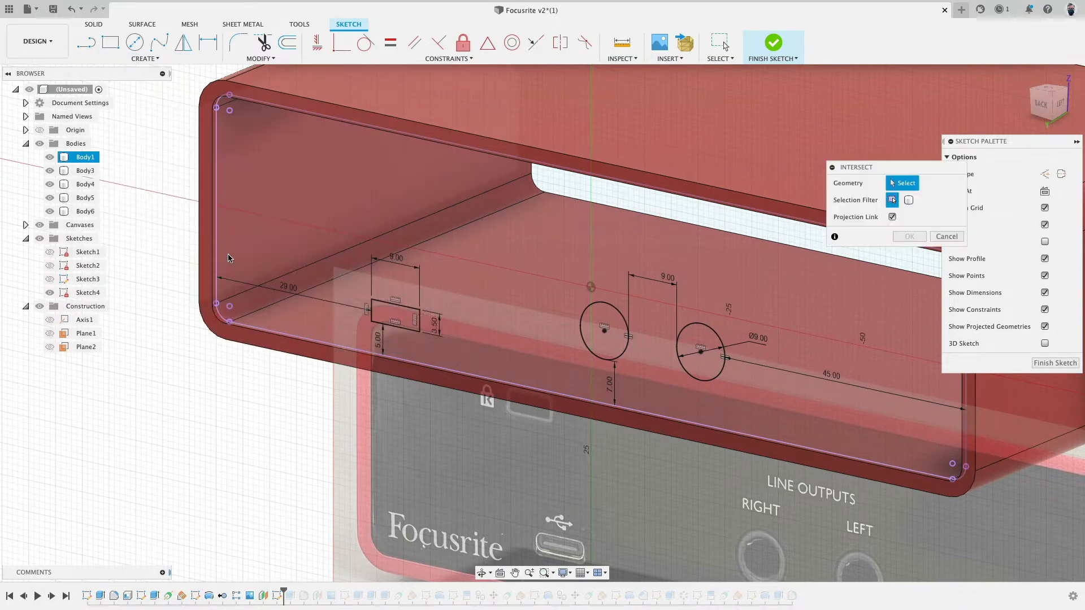
{"action": "scroll", "coordinate": [214, 248], "scroll_direction": "up", "scroll_amount": 5}
{"action": "scroll", "coordinate": [215, 248], "scroll_direction": "up", "scroll_amount": 2}
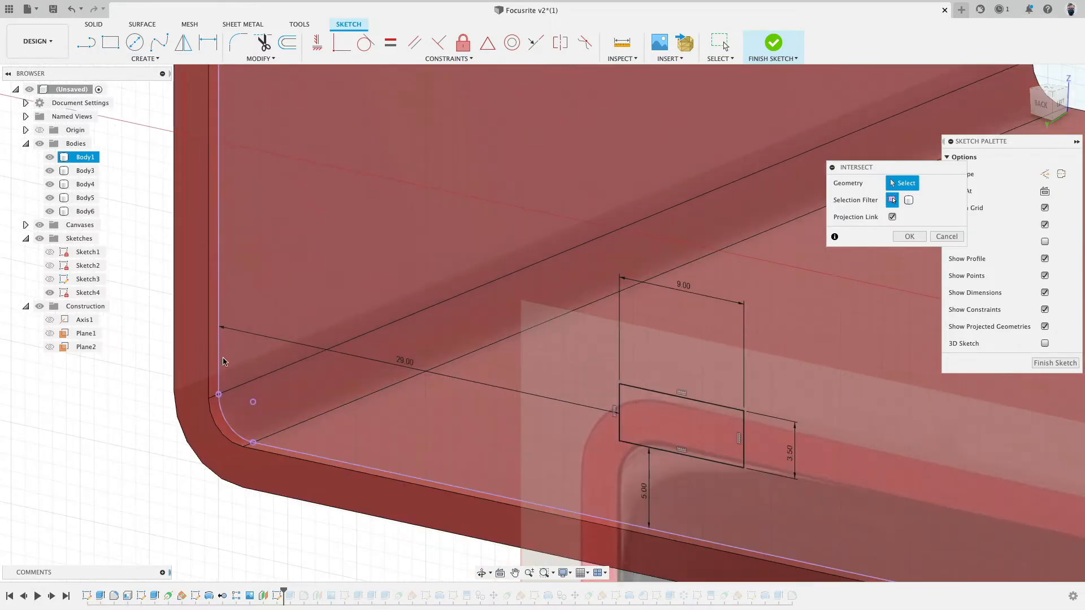
{"action": "left_click_drag", "start_coordinate": [328, 455], "coordinate": [495, 476], "text": "shift"}
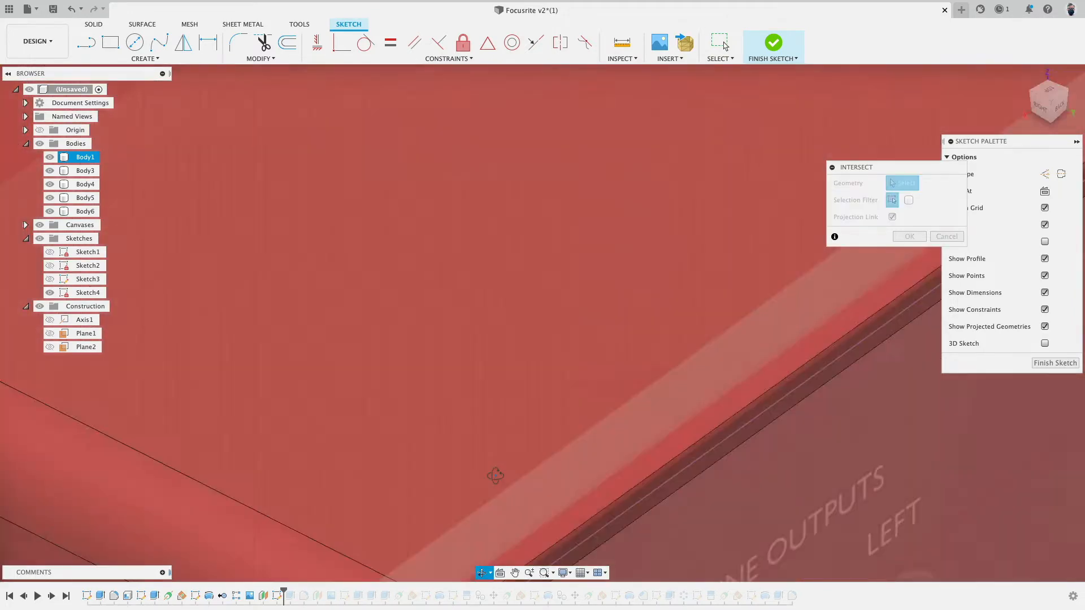
{"action": "middle_click_drag", "start_coordinate": [496, 476], "coordinate": [603, 306], "text": "shift"}
{"action": "mouse_move", "coordinate": [511, 370]}
{"action": "middle_mouse_down", "text": "shift"}
{"action": "mouse_move", "coordinate": [576, 299]}
{"action": "mouse_move", "coordinate": [492, 259]}
{"action": "mouse_move", "coordinate": [380, 261]}
{"action": "mouse_move", "coordinate": [252, 339]}
{"action": "mouse_move", "coordinate": [492, 230]}
{"action": "mouse_move", "coordinate": [467, 208]}
{"action": "mouse_move", "coordinate": [668, 359]}
{"action": "mouse_move", "coordinate": [736, 272]}
{"action": "middle_mouse_up", "text": "shift"}
{"action": "scroll", "coordinate": [537, 314], "scroll_direction": "up", "scroll_amount": 5}
{"action": "left_click", "coordinate": [492, 230]}
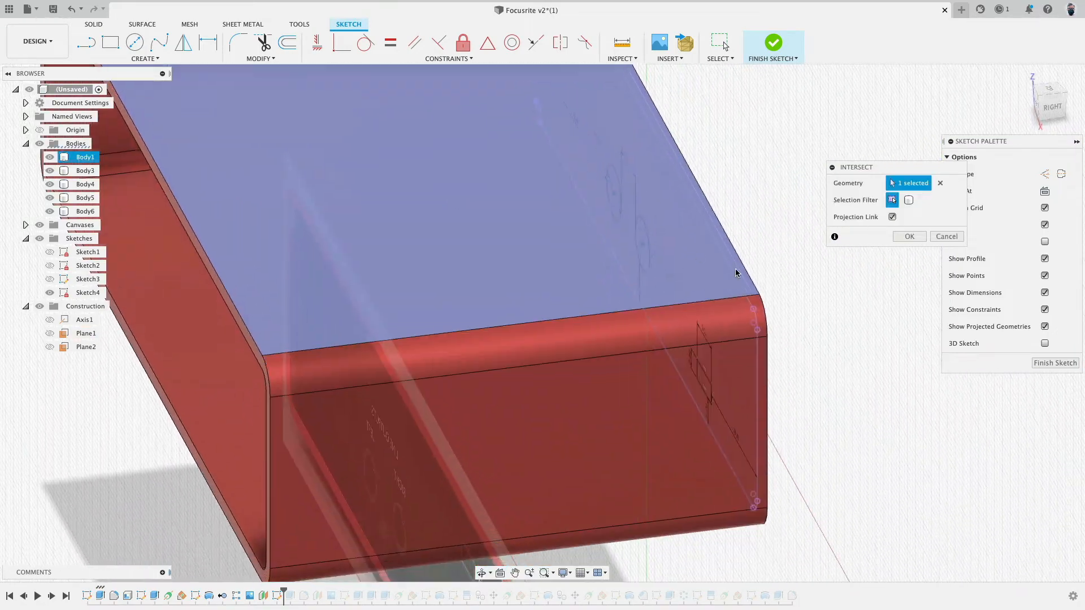
{"action": "left_click", "coordinate": [739, 324]}
{"action": "left_click", "coordinate": [732, 363]}
{"action": "middle_click_drag", "start_coordinate": [822, 361], "coordinate": [721, 359], "text": "shift"}
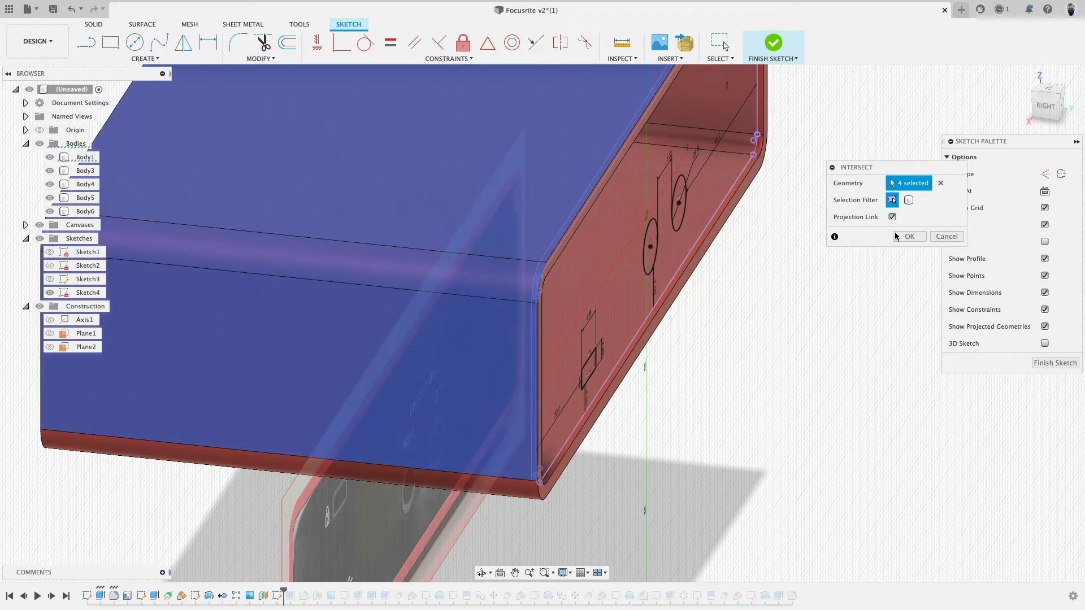
{"action": "key", "text": "Return"}
Step: Hide all bodies and face the sketch squarely from the back to show the panel outline above the reference image
{"action": "mouse_move", "coordinate": [711, 318]}
{"action": "middle_mouse_down", "text": "shift"}
{"action": "mouse_move", "coordinate": [628, 333]}
{"action": "mouse_move", "coordinate": [652, 350]}
{"action": "mouse_move", "coordinate": [613, 310]}
{"action": "mouse_move", "coordinate": [573, 306]}
{"action": "mouse_move", "coordinate": [574, 280]}
{"action": "mouse_move", "coordinate": [569, 319]}
{"action": "middle_mouse_up", "text": "shift"}
{"action": "left_click", "coordinate": [39, 144]}
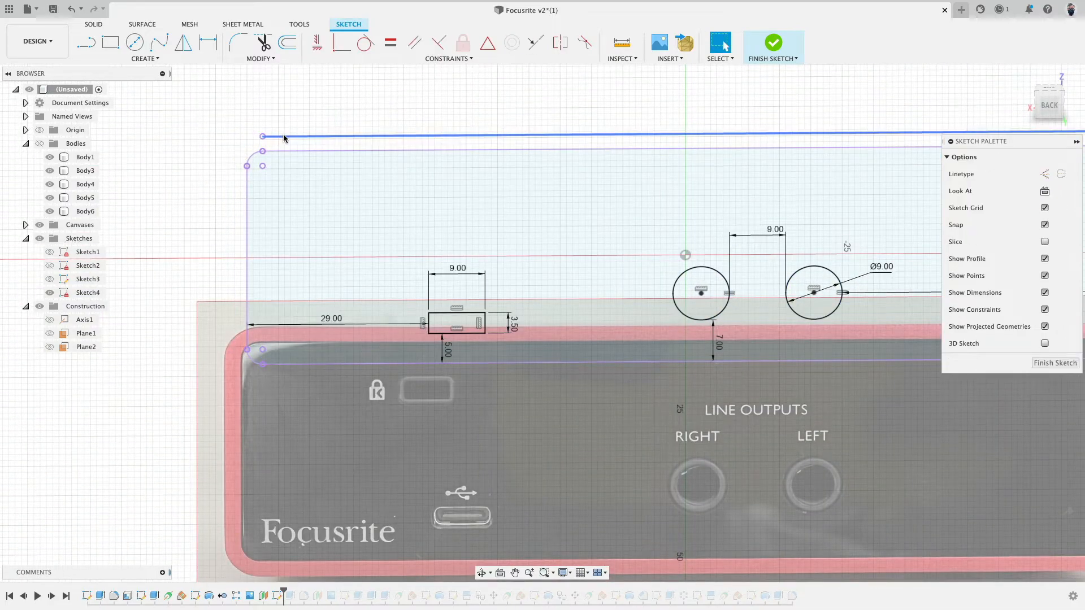
{"action": "scroll", "coordinate": [352, 201], "scroll_direction": "down", "scroll_amount": 3}
{"action": "scroll", "coordinate": [352, 201], "scroll_direction": "down", "scroll_amount": 3}
{"action": "left_click", "coordinate": [1049, 105]}
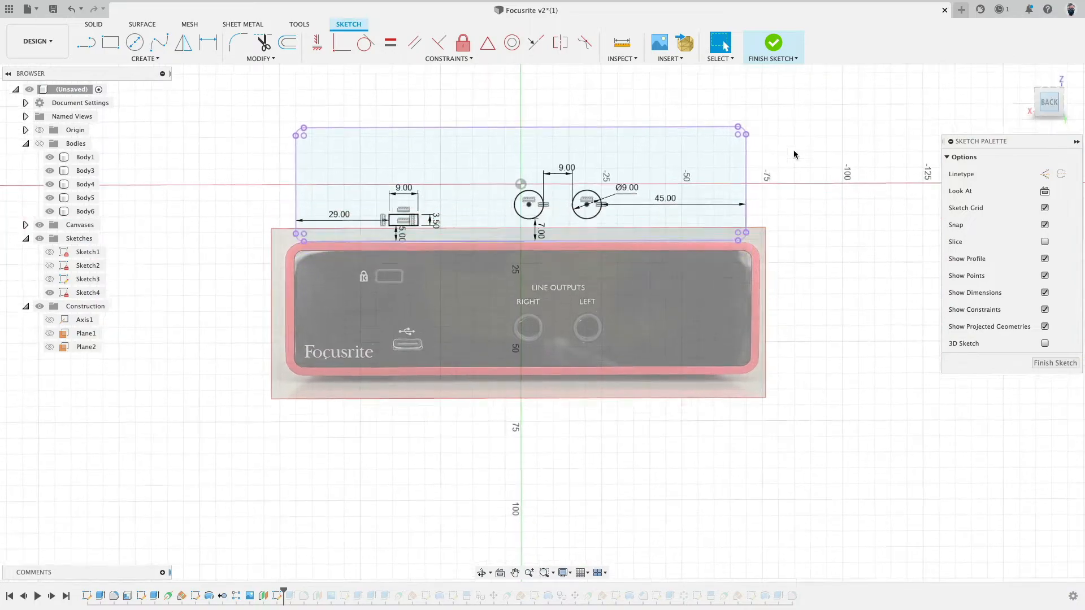
{"action": "scroll", "coordinate": [621, 95], "scroll_direction": "up", "scroll_amount": 5}
{"action": "middle_click_drag", "start_coordinate": [621, 95], "coordinate": [761, 197]}
{"action": "scroll", "coordinate": [760, 200], "scroll_direction": "down", "scroll_amount": 2}
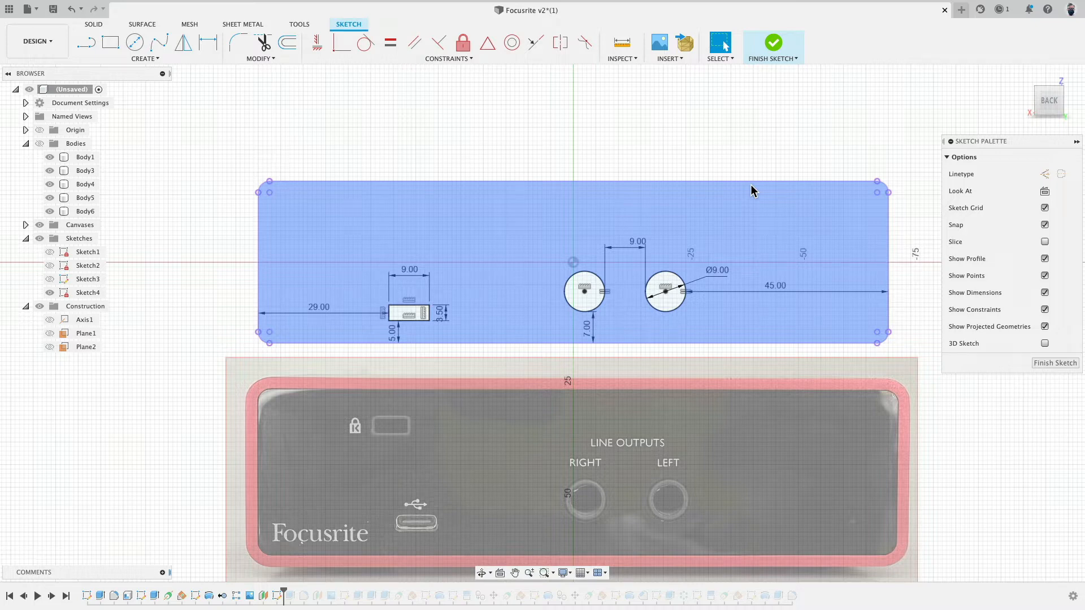
Step: Review the port rectangle's and circles' dimensions, and shift the 7.00 mm circle-height dimension slightly aside
{"action": "key", "text": "Escape"}
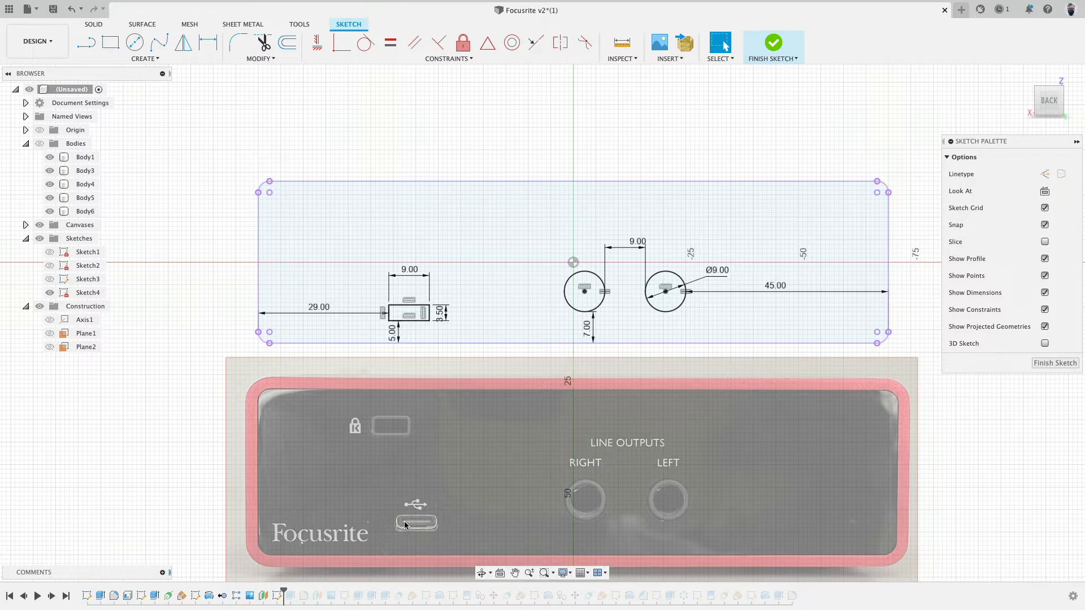
{"action": "left_click", "coordinate": [420, 329]}
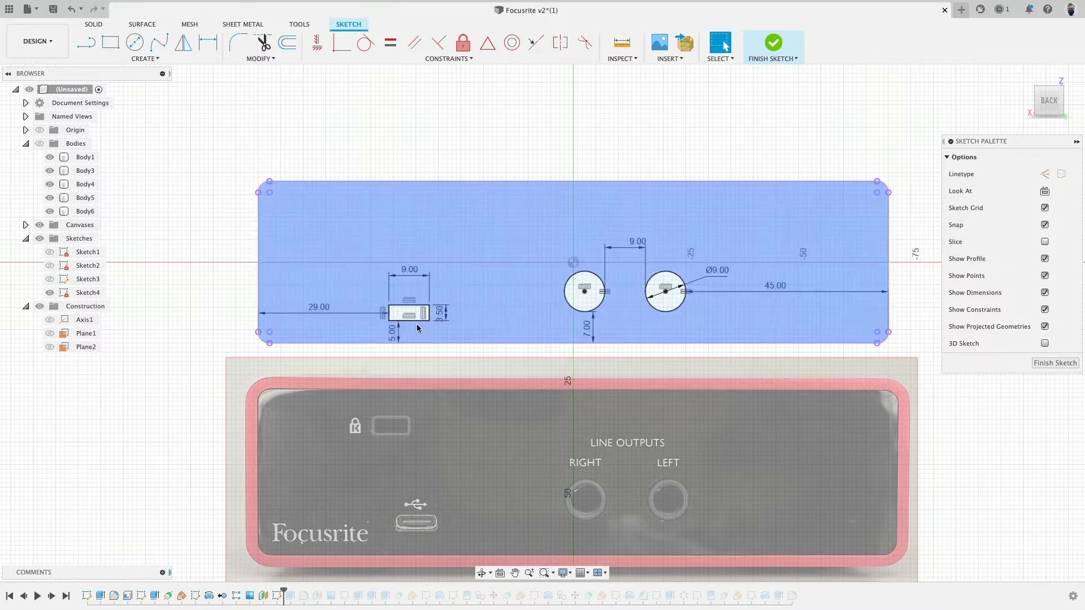
{"action": "scroll", "coordinate": [417, 329], "scroll_direction": "up", "scroll_amount": 2}
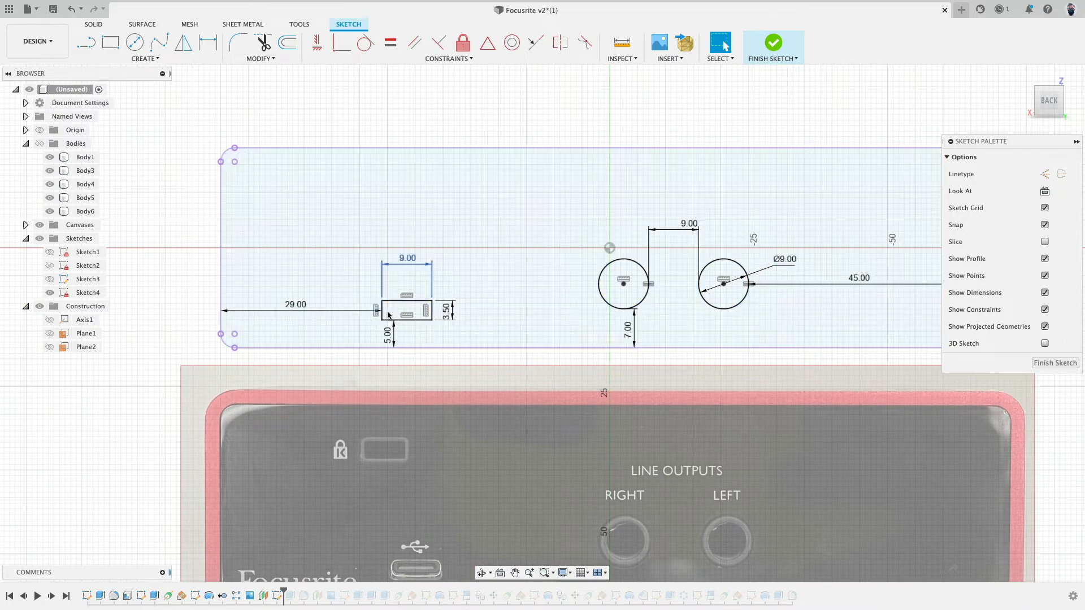
{"action": "left_click", "coordinate": [382, 336]}
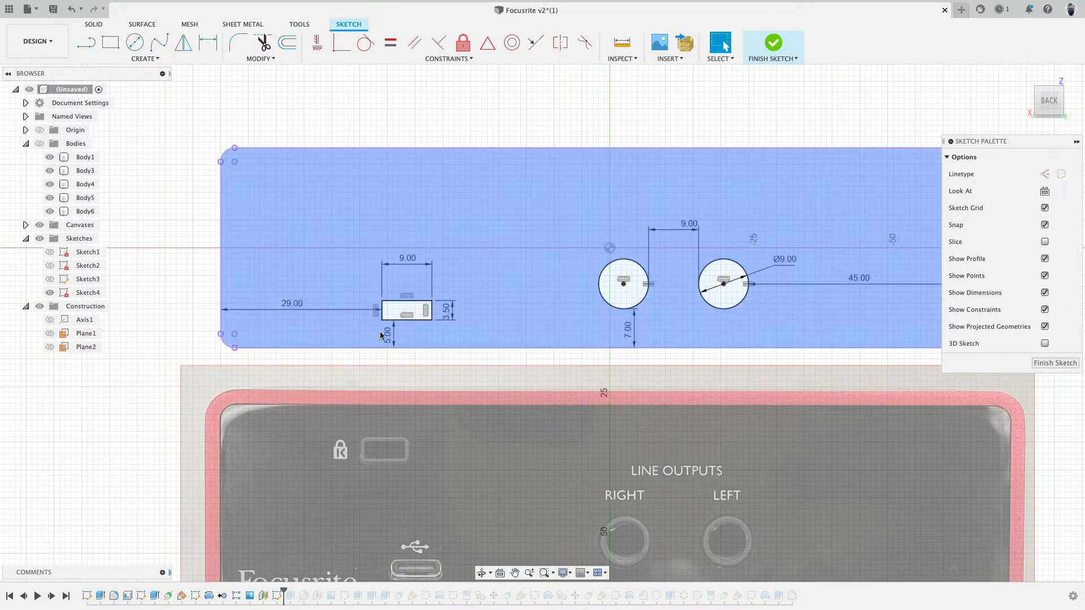
{"action": "middle_click_drag", "start_coordinate": [536, 288], "coordinate": [422, 241]}
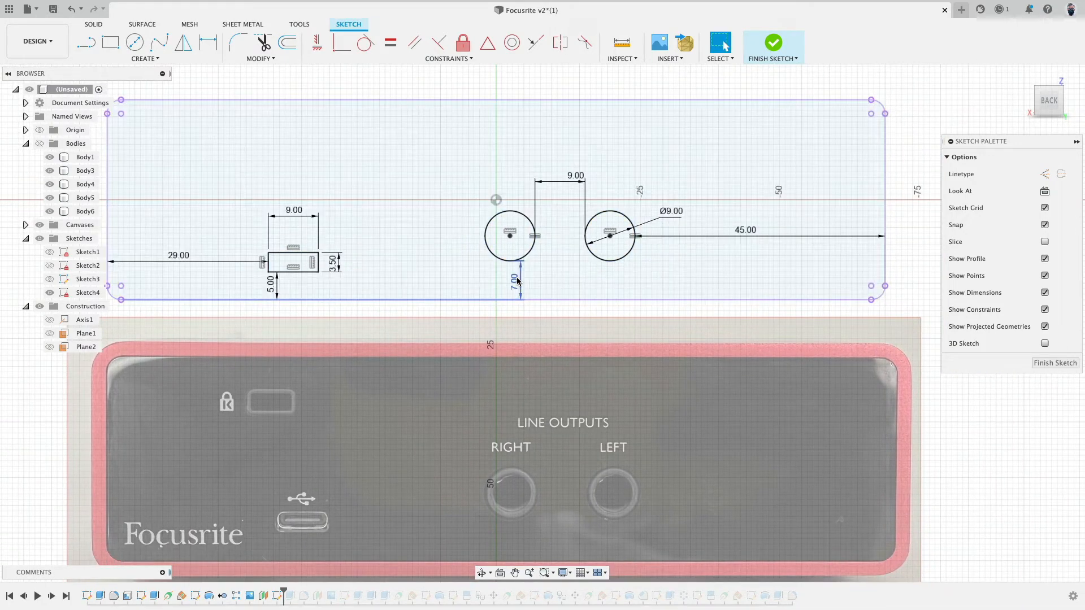
{"action": "left_click_drag", "start_coordinate": [518, 280], "coordinate": [531, 276]}
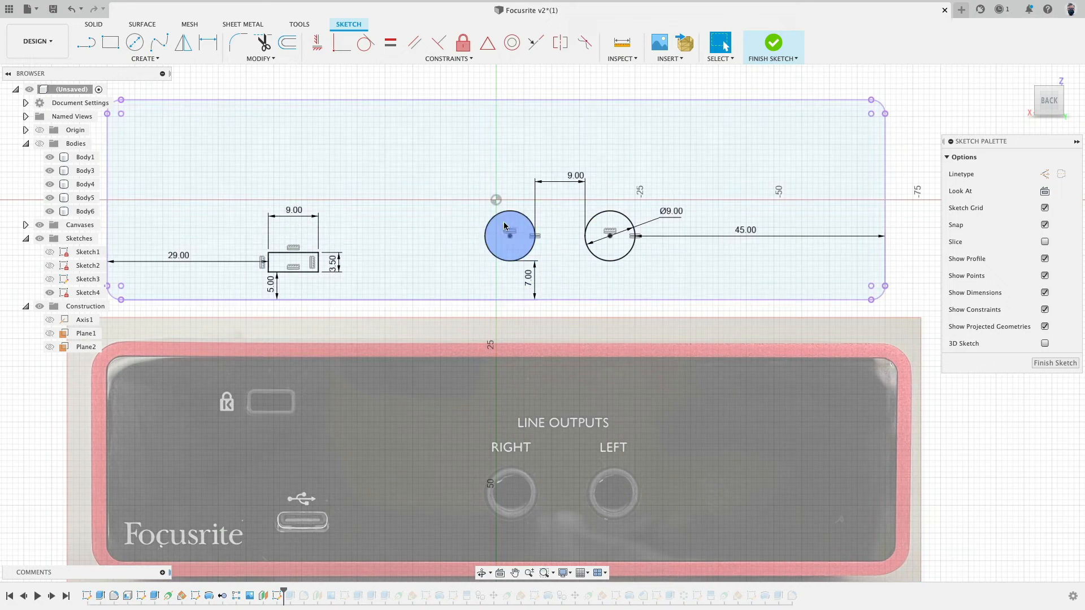
Step: Sketch two circles of different sizes in the empty area above the ports, the first about 10 mm in diameter
{"action": "middle_click_drag", "start_coordinate": [505, 226], "coordinate": [485, 266]}
{"action": "left_click", "coordinate": [135, 42]}
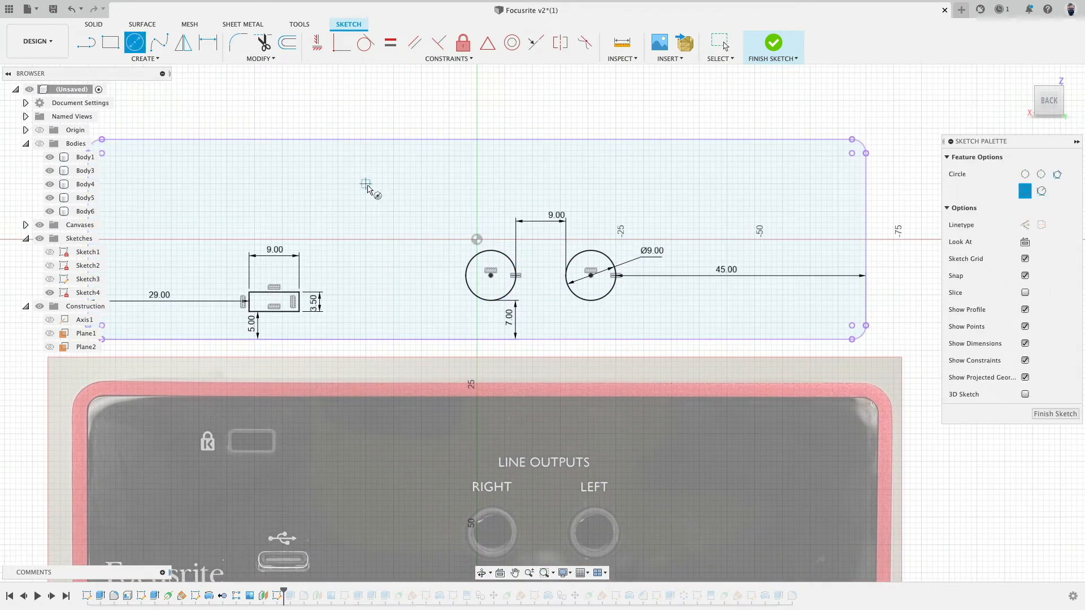
{"action": "left_click", "coordinate": [371, 184]}
{"action": "left_click", "coordinate": [395, 198]}
{"action": "left_click", "coordinate": [448, 178]}
{"action": "left_click", "coordinate": [465, 190]}
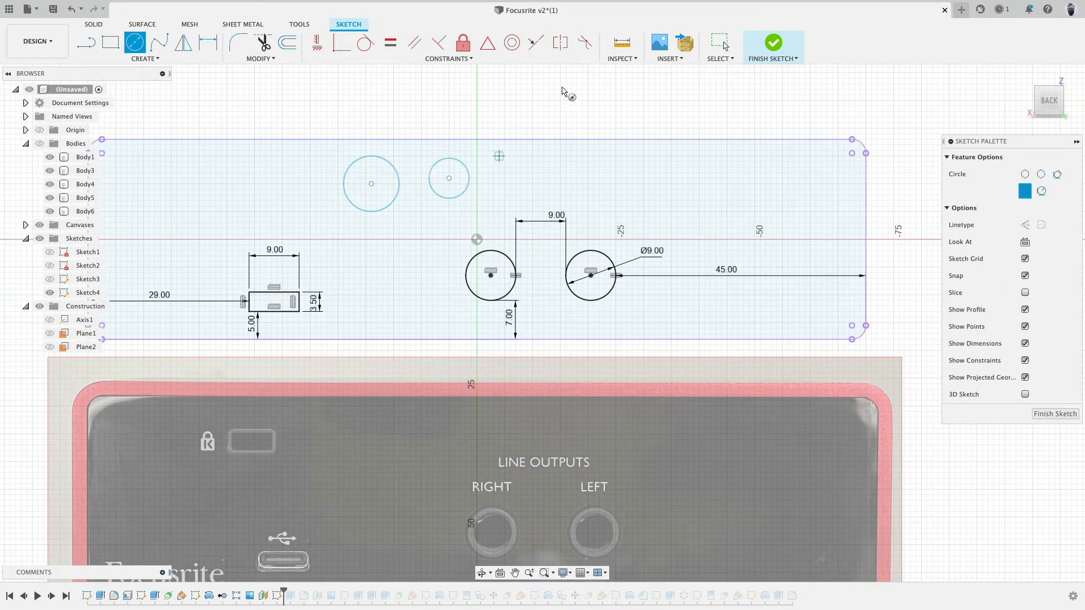
{"action": "key", "text": "Escape"}
Step: Constrain the two new circles to equal size and align their centres horizontally
{"action": "left_click", "coordinate": [396, 171]}
{"action": "left_click", "coordinate": [439, 164]}
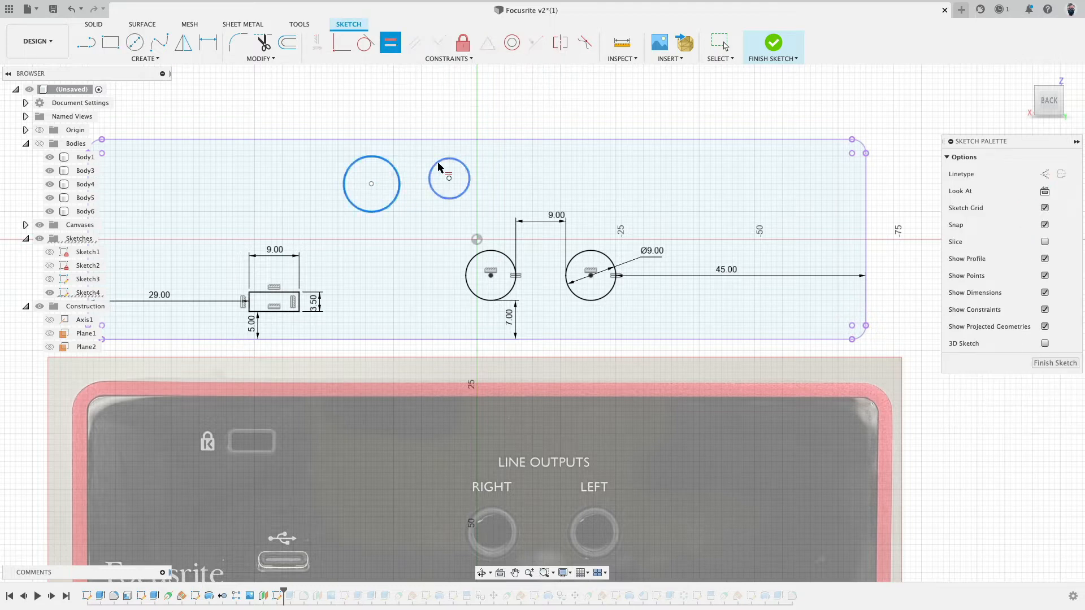
{"action": "left_click", "coordinate": [318, 43]}
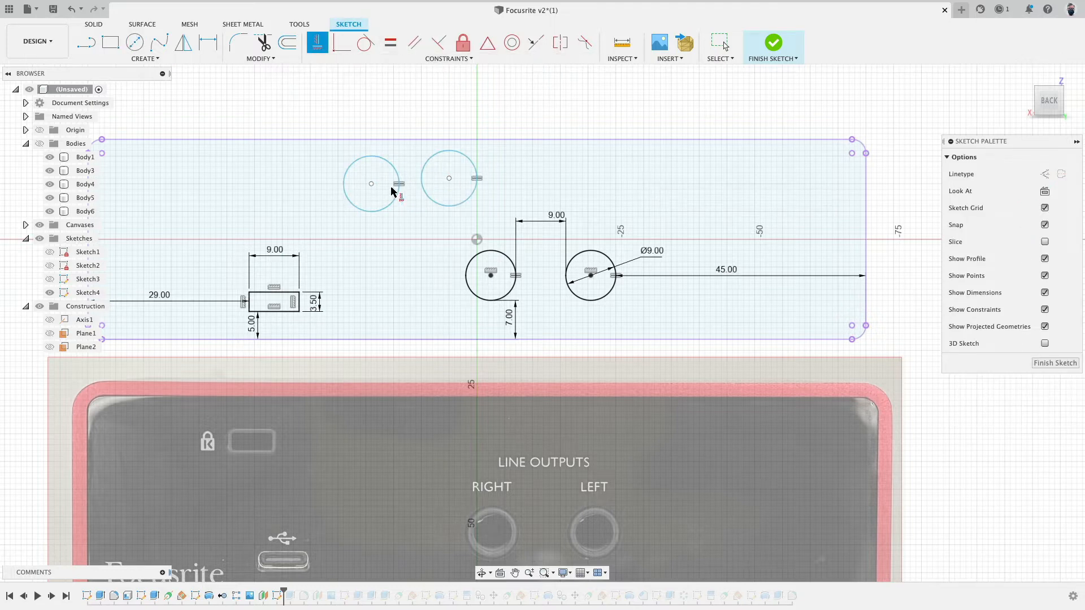
{"action": "left_click", "coordinate": [371, 184]}
{"action": "left_click", "coordinate": [448, 178]}
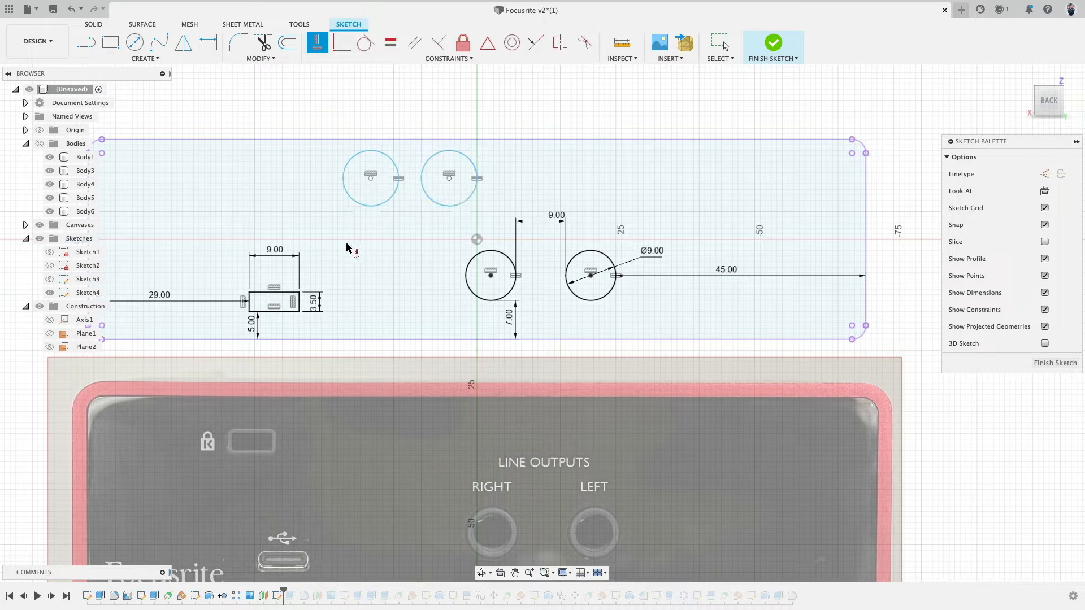
Step: Dimension the first new circle's diameter as 9 mm
{"action": "key", "text": "d"}
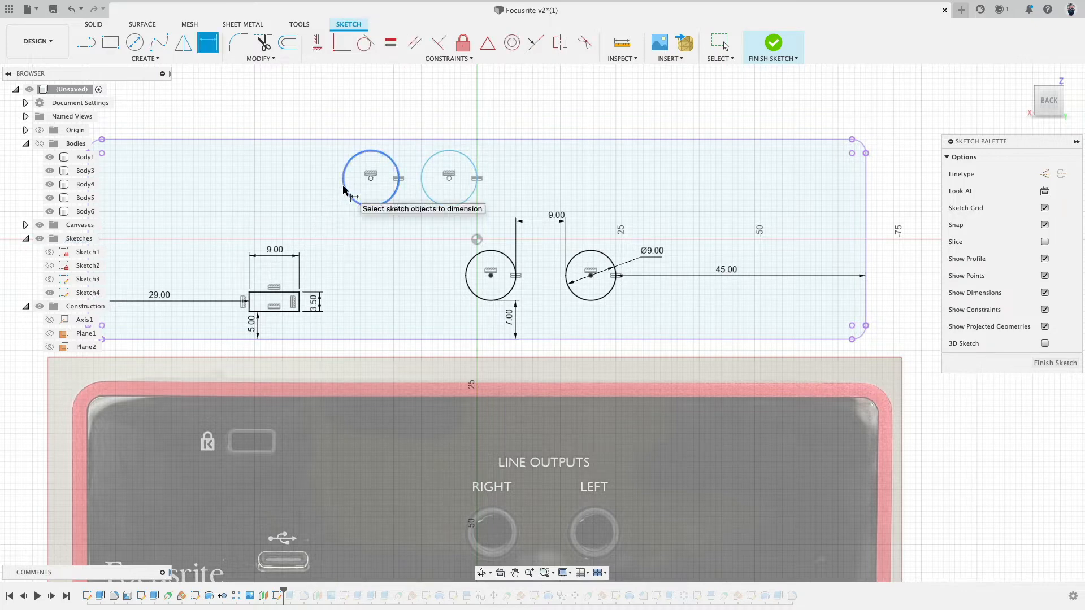
{"action": "left_click", "coordinate": [349, 196]}
{"action": "left_click", "coordinate": [279, 184]}
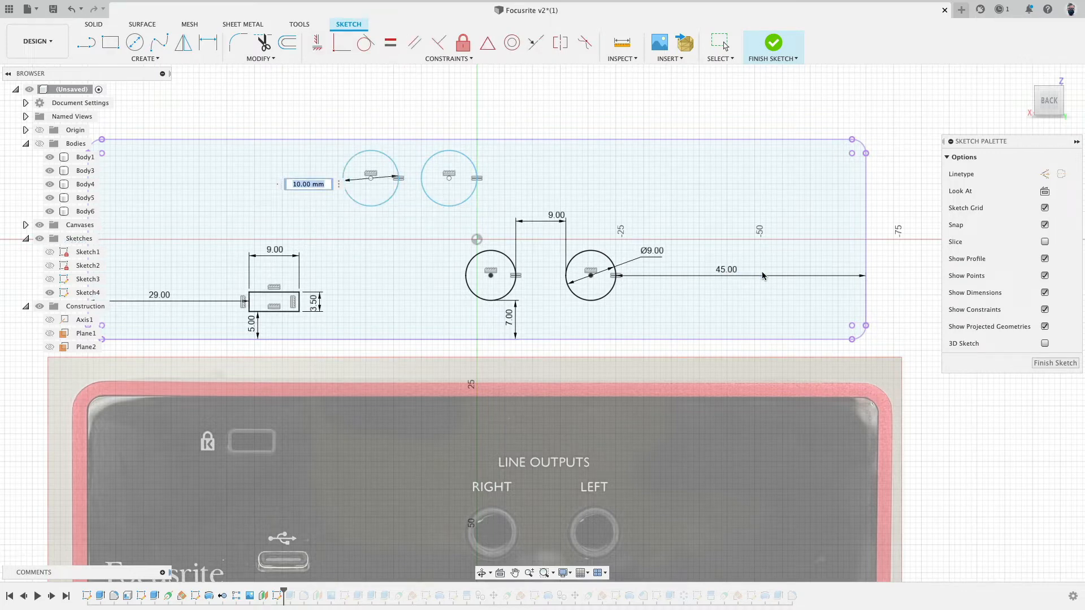
{"action": "type", "text": "9"}
{"action": "key", "text": "Return"}
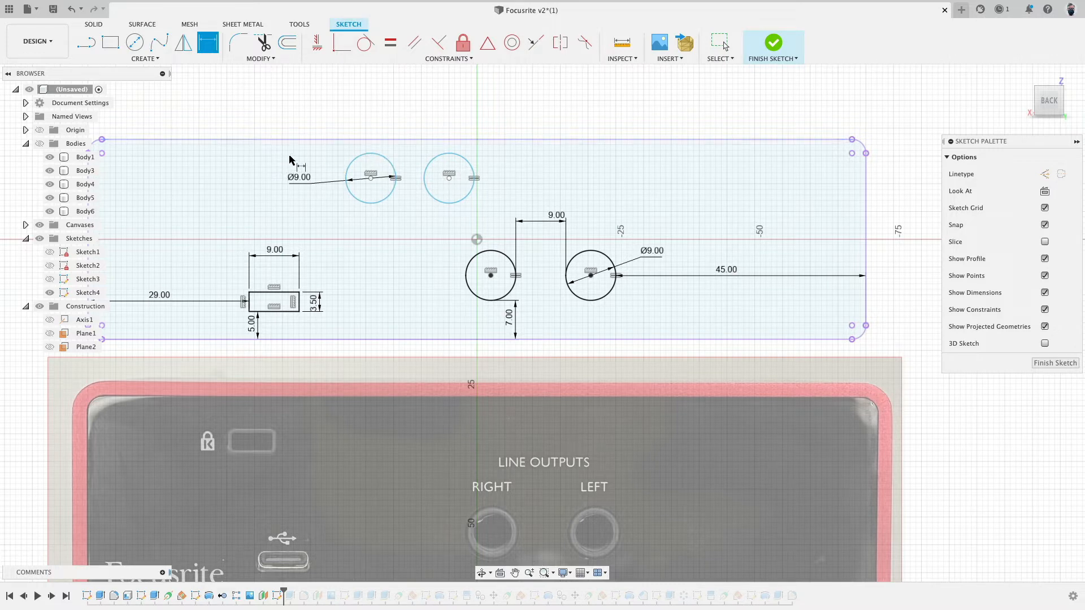
Step: Dimension the second new circle's tangent 3 mm from the panel outline's upper edge with Pick Circle/Arc Tangent
{"action": "left_click", "coordinate": [145, 58]}
{"action": "left_click", "coordinate": [113, 260]}
{"action": "right_click", "coordinate": [316, 158]}
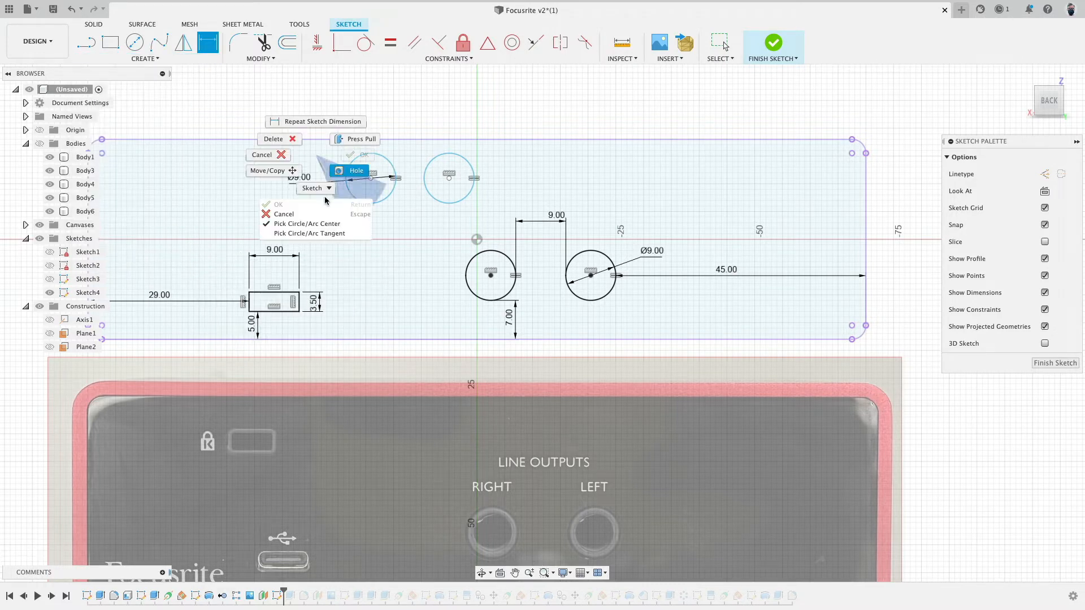
{"action": "left_click", "coordinate": [321, 234]}
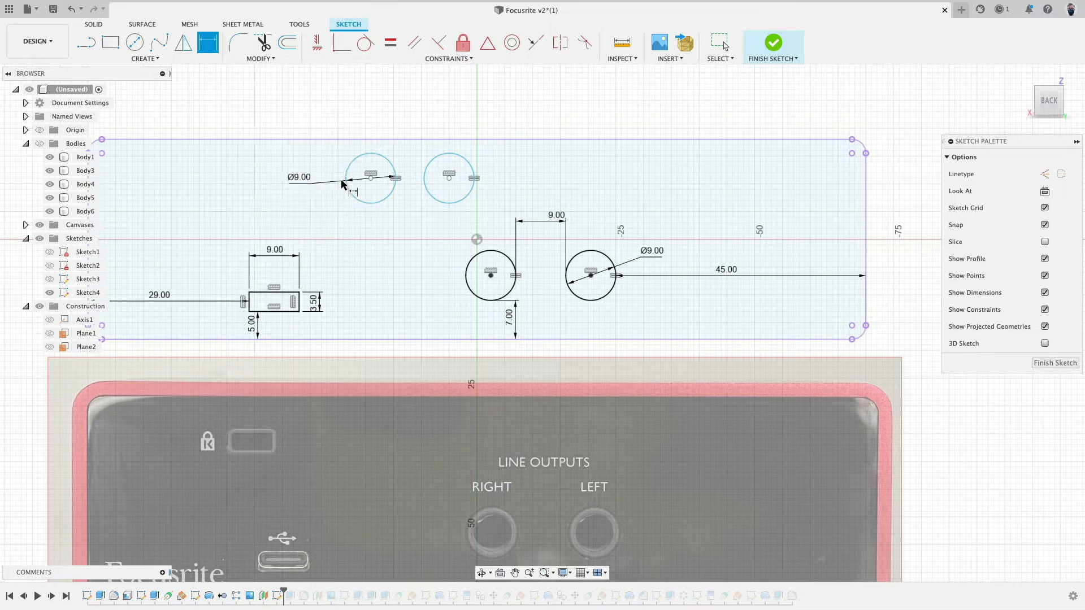
{"action": "left_click", "coordinate": [444, 155]}
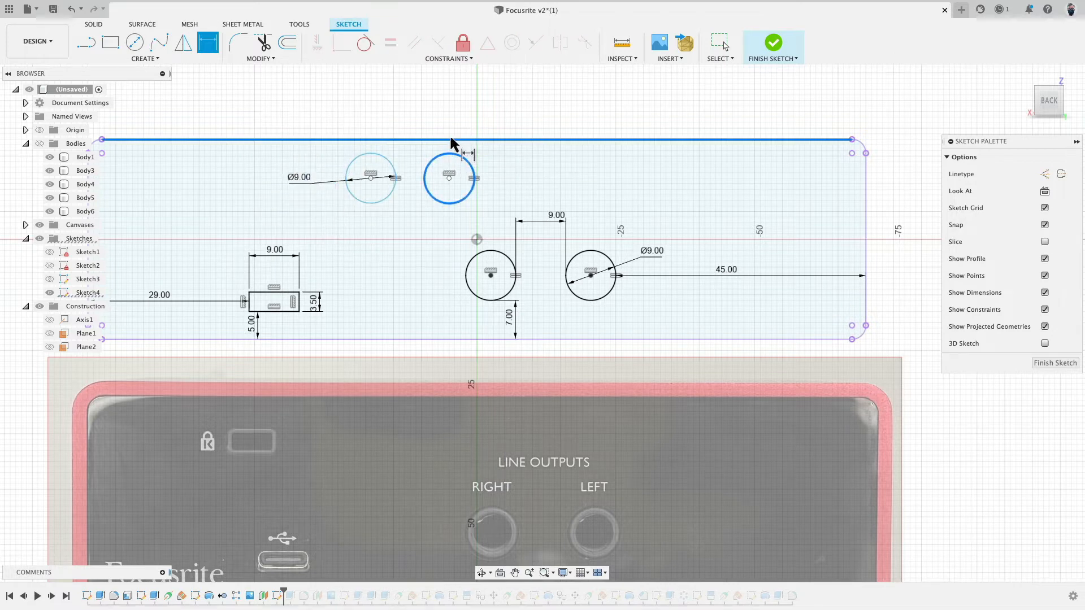
{"action": "left_click", "coordinate": [452, 139]}
{"action": "left_click", "coordinate": [490, 150]}
{"action": "type", "text": "3"}
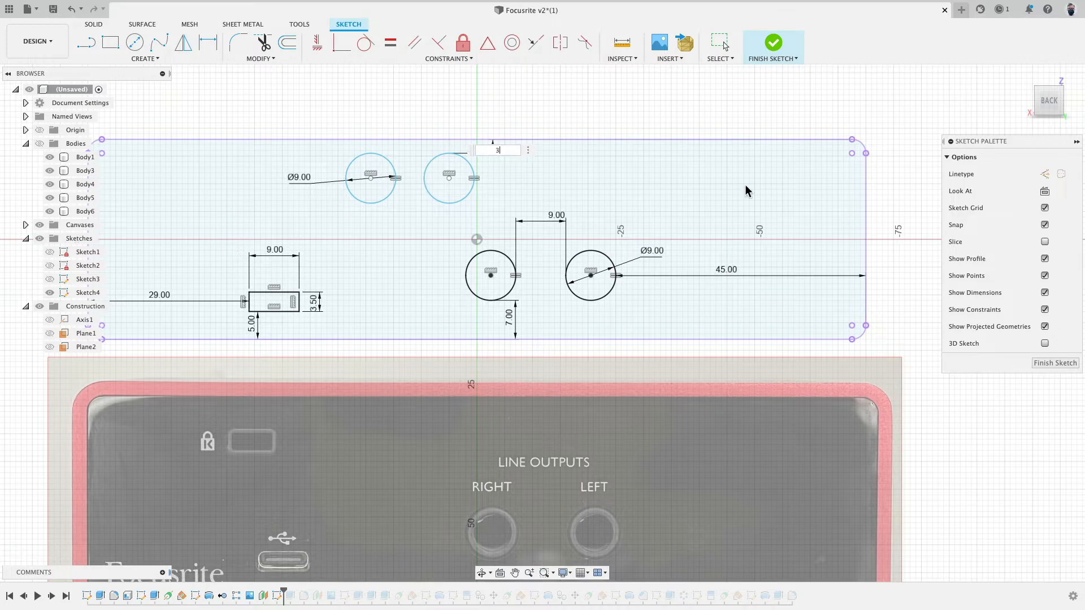
{"action": "key", "text": "Return"}
Step: Set a 50 mm tangent dimension between the second new circle and the panel outline's nearer vertical side edge
{"action": "right_click", "coordinate": [557, 177]}
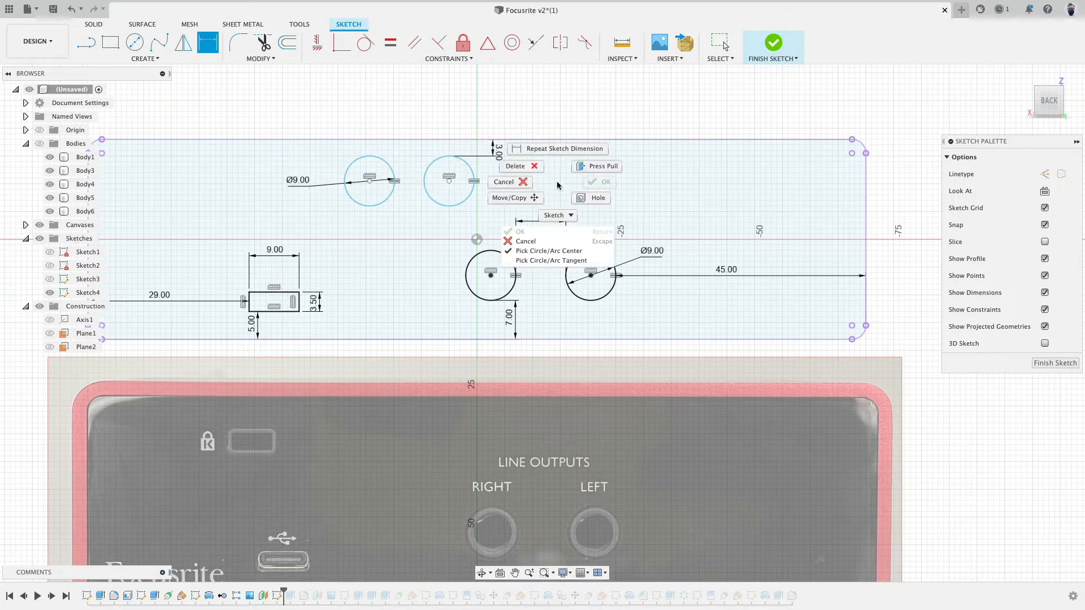
{"action": "left_click", "coordinate": [571, 261]}
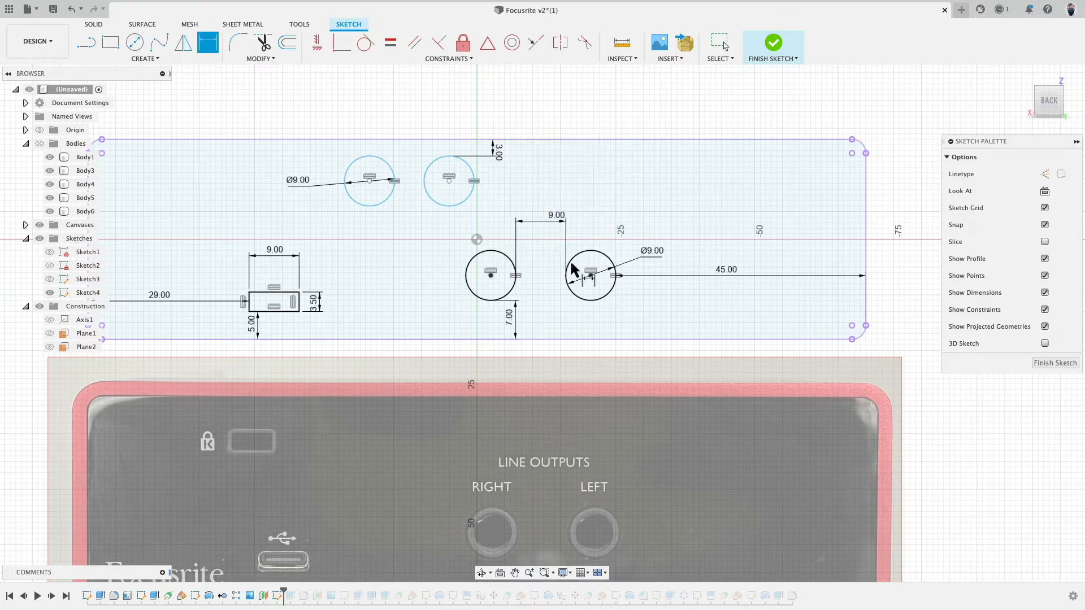
{"action": "left_click", "coordinate": [471, 196]}
{"action": "left_click", "coordinate": [866, 186]}
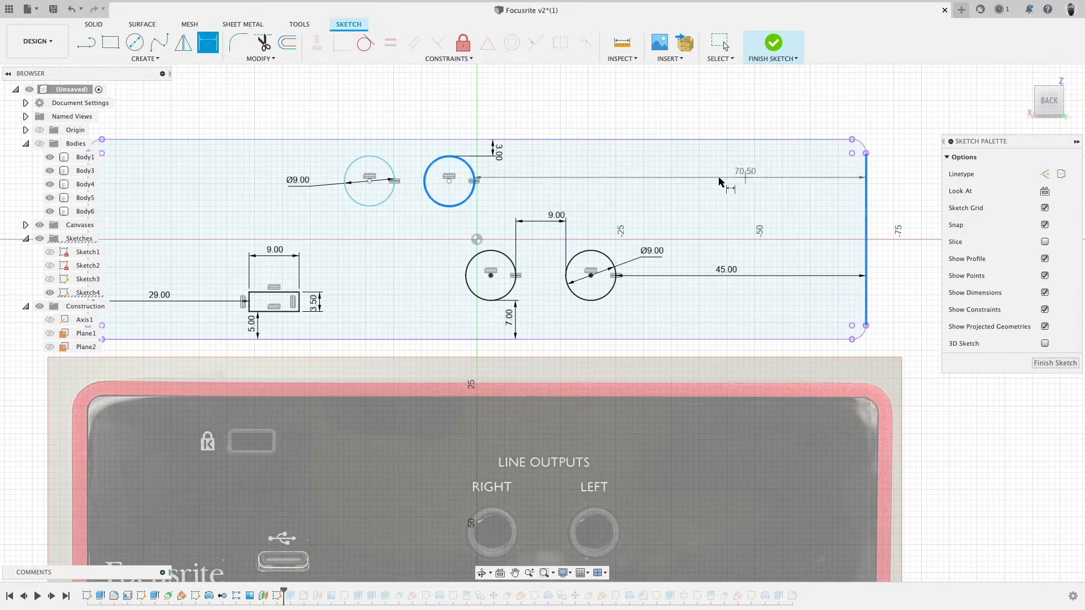
{"action": "left_click", "coordinate": [851, 196]}
{"action": "type", "text": "50"}
{"action": "key", "text": "Return"}
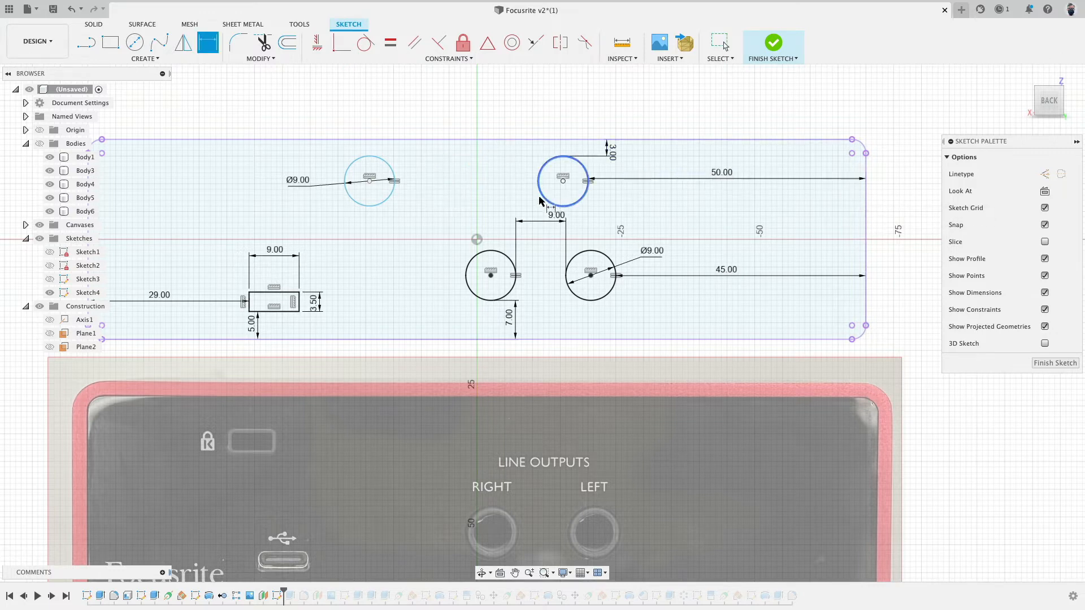
Step: Set the gap between the two new circles to 10 mm, measured tangent to tangent
{"action": "right_click", "coordinate": [425, 163]}
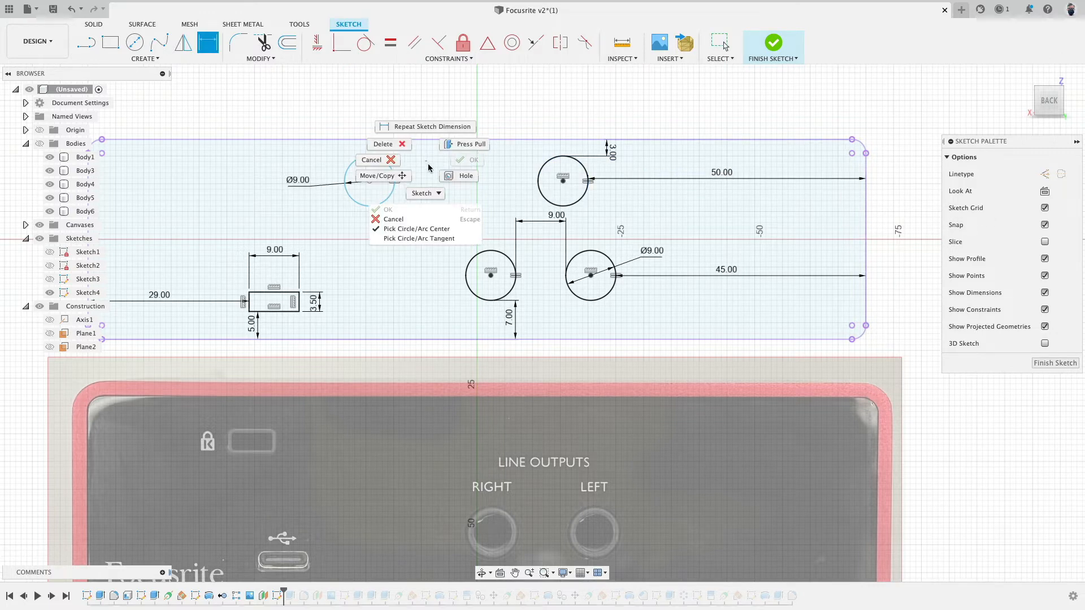
{"action": "left_click", "coordinate": [431, 238]}
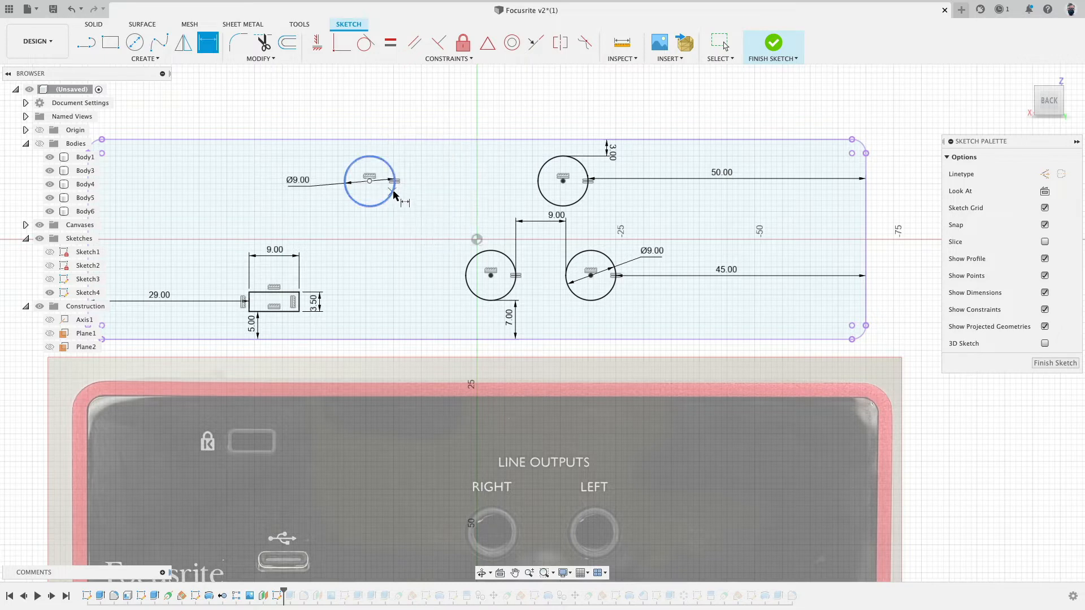
{"action": "left_click", "coordinate": [393, 195]}
{"action": "left_click", "coordinate": [538, 192]}
{"action": "left_click", "coordinate": [473, 158]}
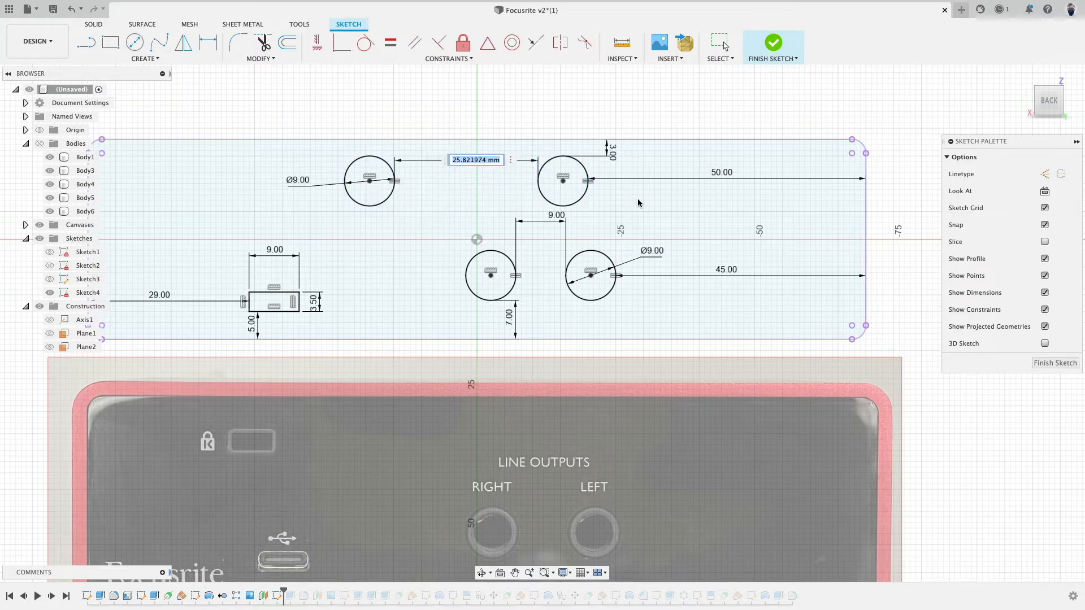
{"action": "type", "text": "10"}
{"action": "key", "text": "Return"}
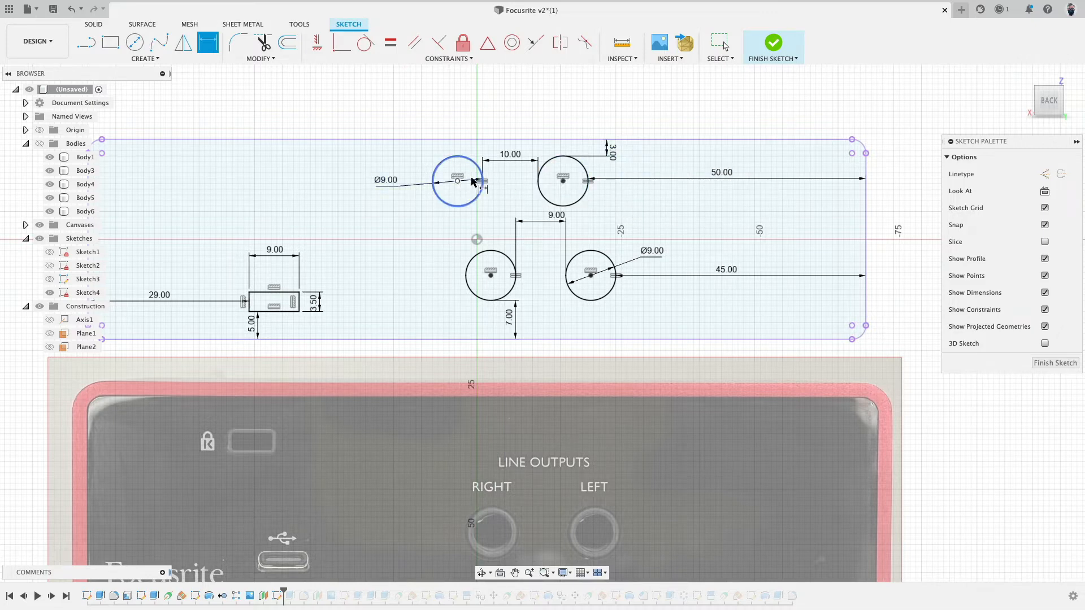
Step: Set the upper circle's tangent distance from the panel outline's upper edge to 5 mm
{"action": "left_click", "coordinate": [615, 155]}
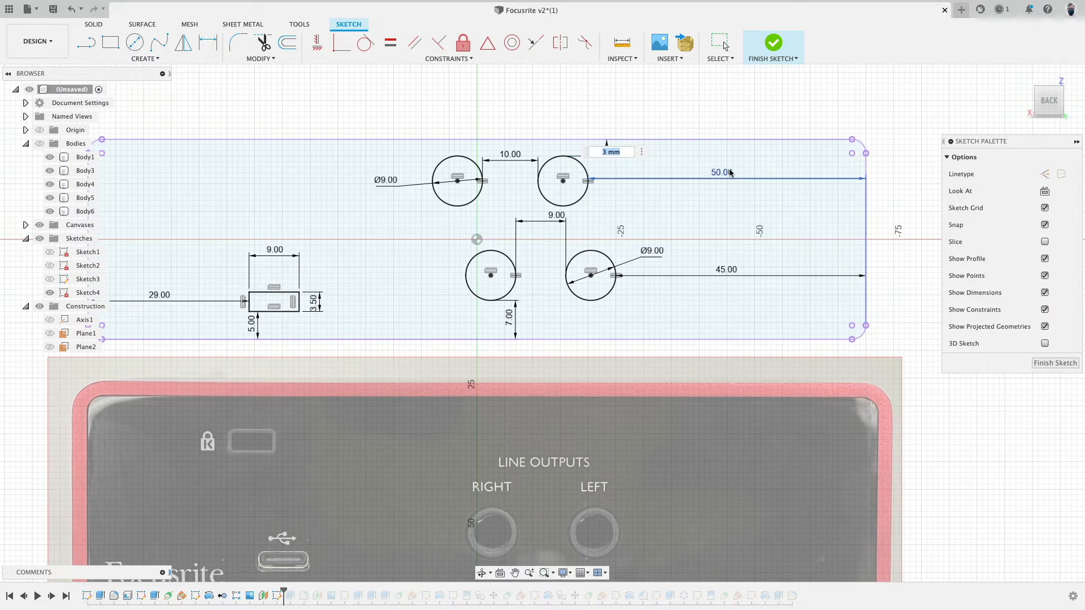
{"action": "type", "text": "5"}
{"action": "key", "text": "Return"}
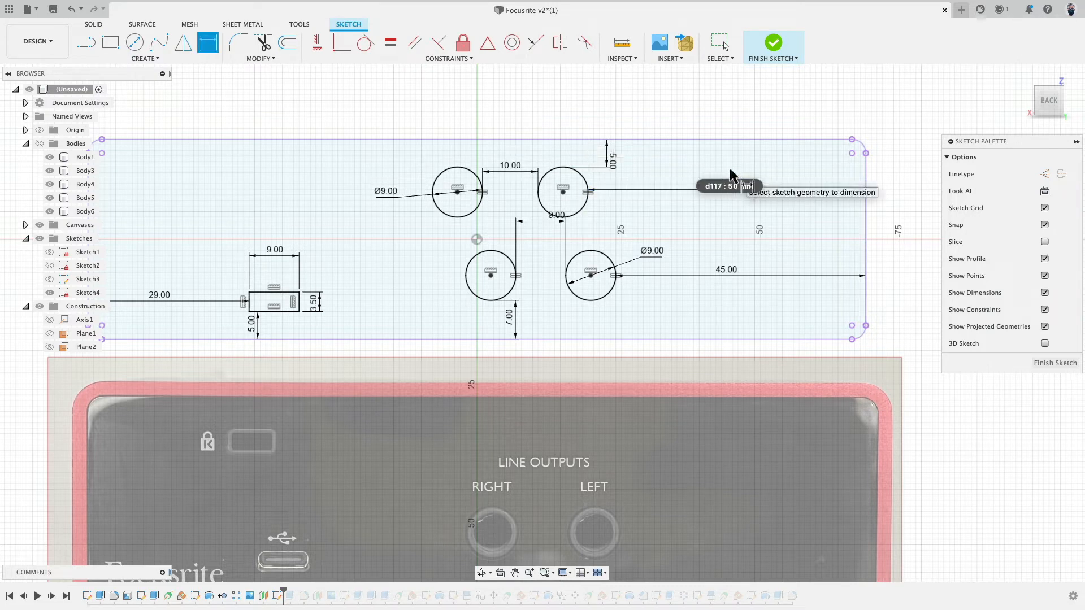
{"action": "key", "text": "Return"}
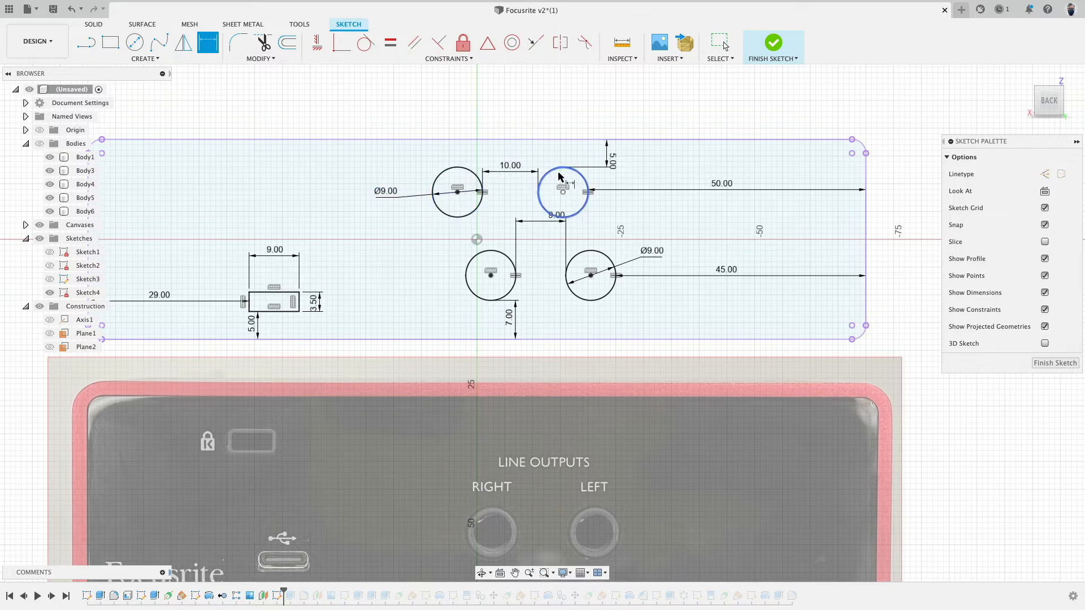
Step: Set the diameter of the two upper circles to 5 mm
{"action": "left_click", "coordinate": [425, 190]}
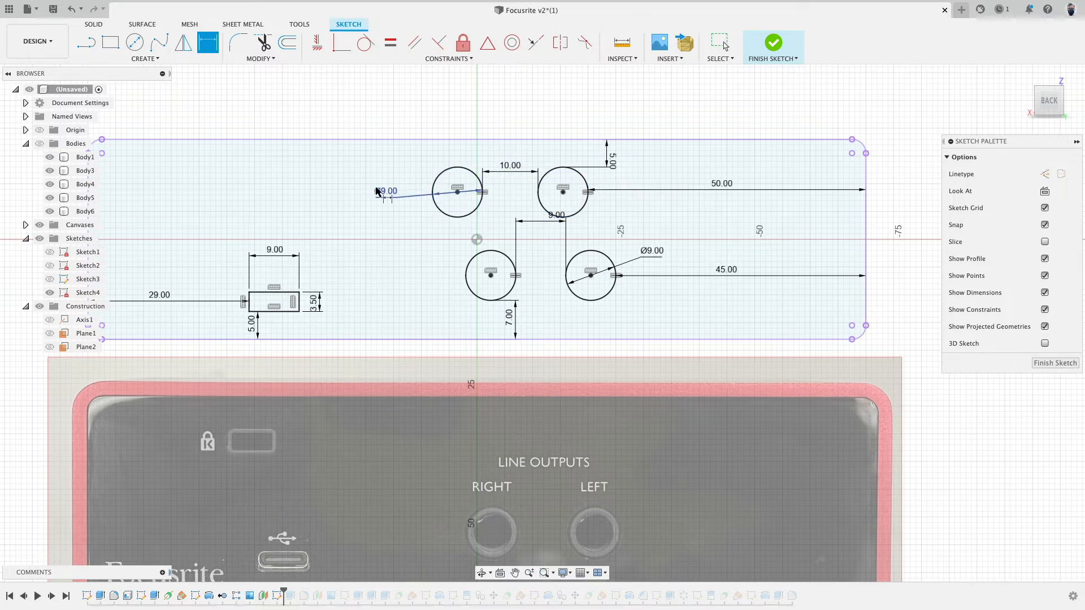
{"action": "type", "text": "5"}
{"action": "key", "text": "Return"}
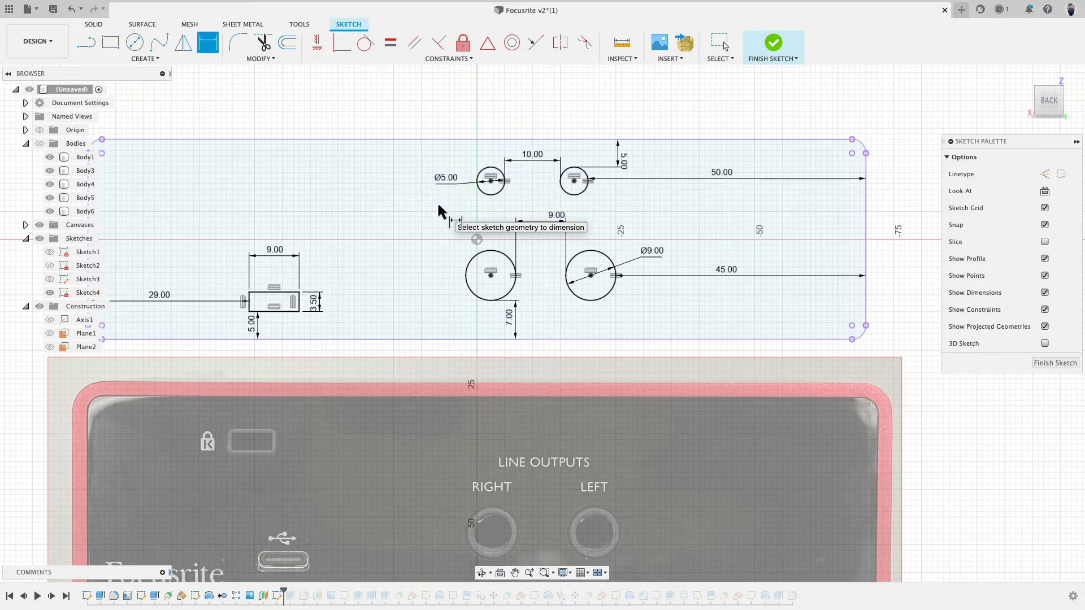
{"action": "key", "text": "Escape"}
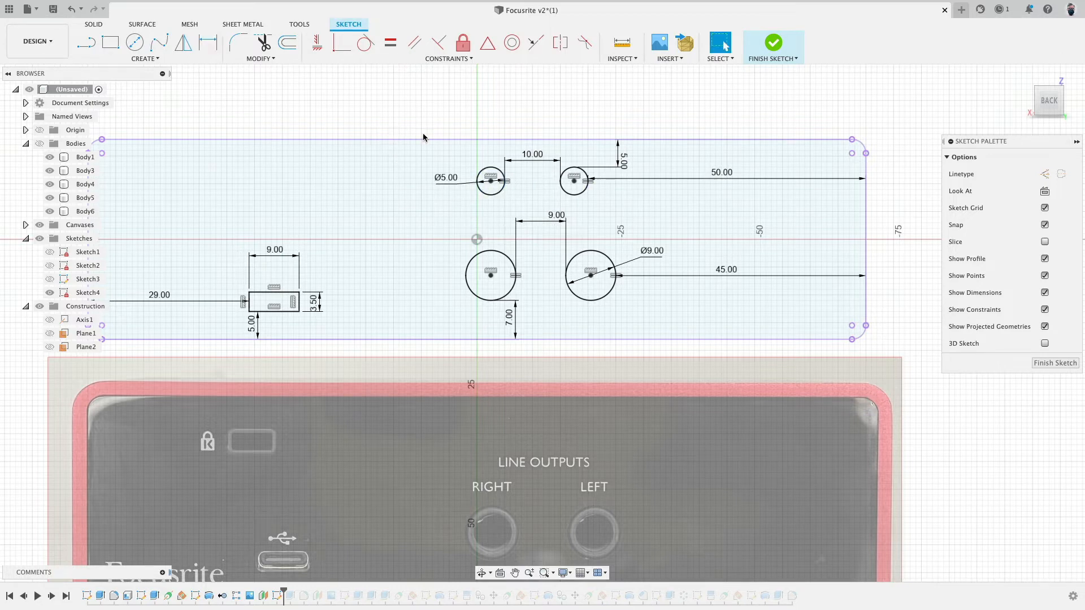
Step: Delete the two upper demonstration circles and finish the back port sketch
{"action": "left_click", "coordinate": [500, 191]}
{"action": "key", "text": "Delete"}
{"action": "key", "text": "Delete"}
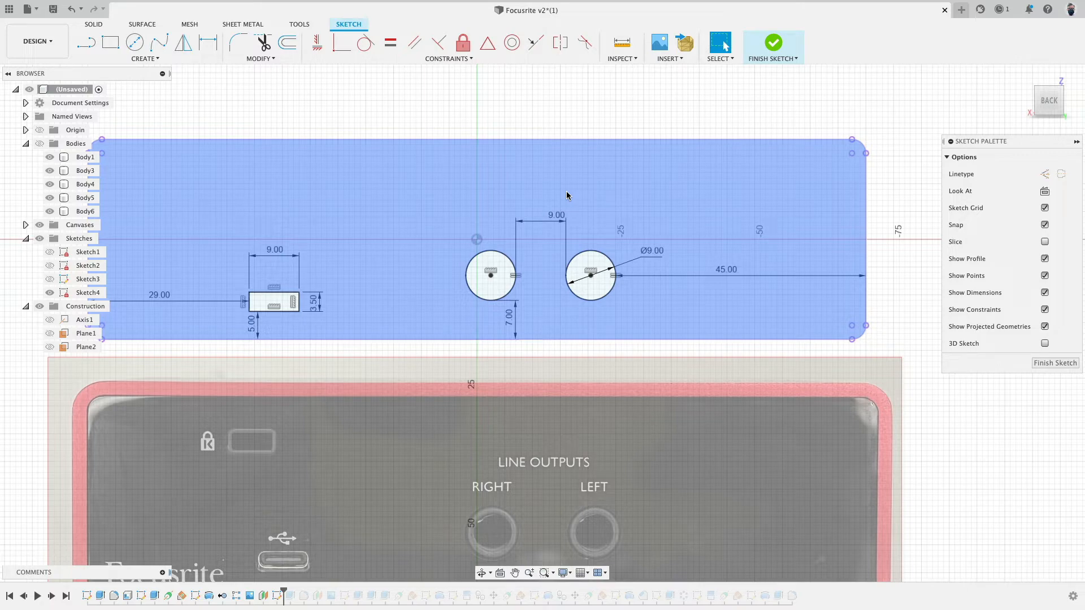
{"action": "scroll", "coordinate": [647, 216], "scroll_direction": "down", "scroll_amount": 4}
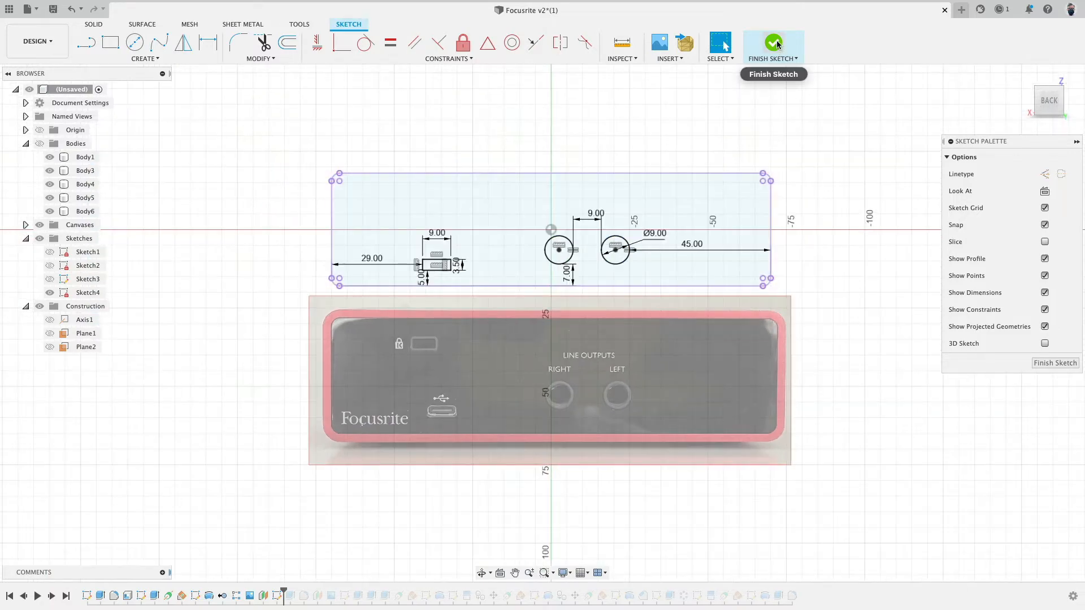
{"action": "left_click", "coordinate": [774, 44]}
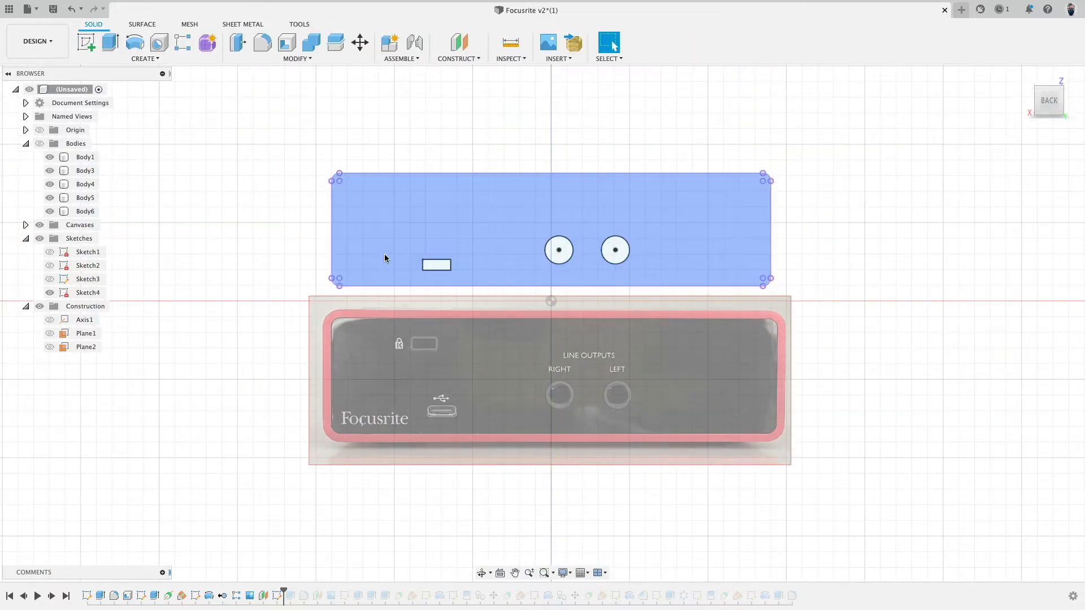
Step: Roll the design history forward past the back panel's extrusion and review that feature's settings without changing them
{"action": "middle_click_drag", "start_coordinate": [384, 254], "coordinate": [325, 265], "text": "shift"}
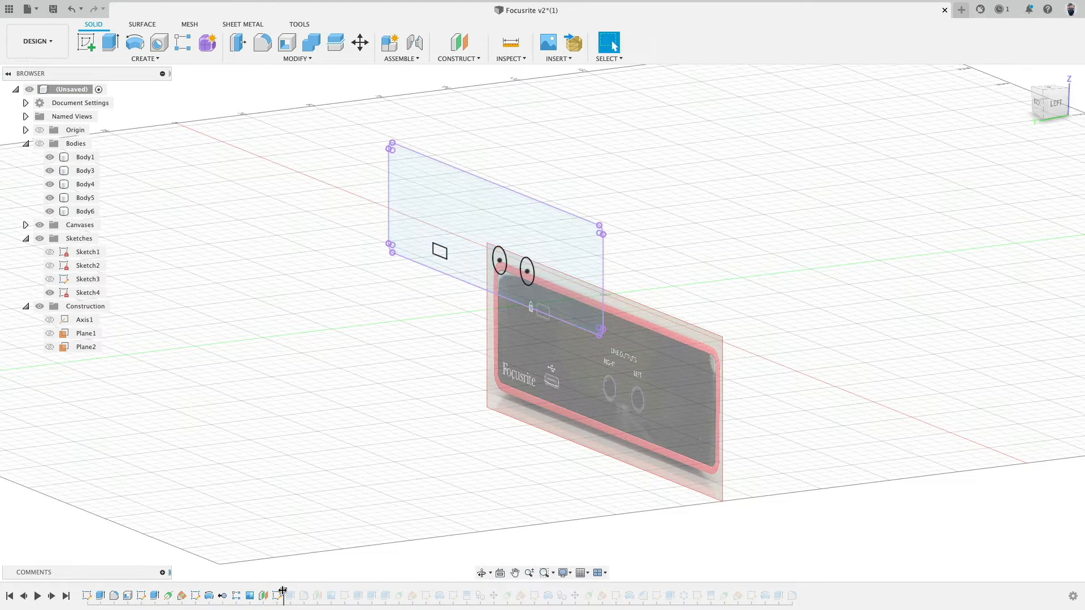
{"action": "left_click_drag", "start_coordinate": [283, 591], "coordinate": [290, 595]}
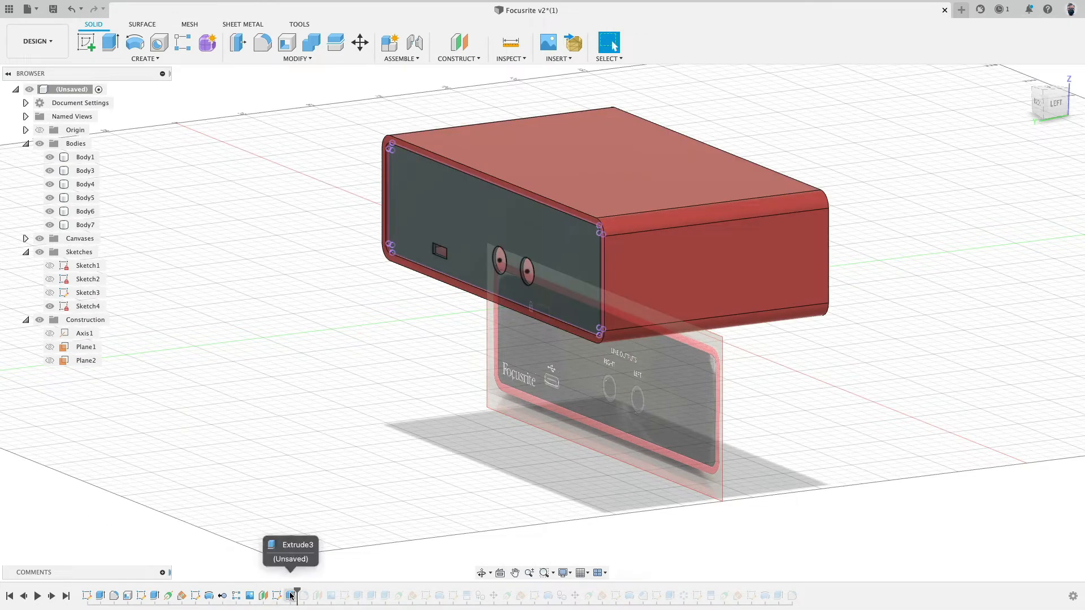
{"action": "right_click", "coordinate": [290, 595]}
{"action": "left_click", "coordinate": [314, 479]}
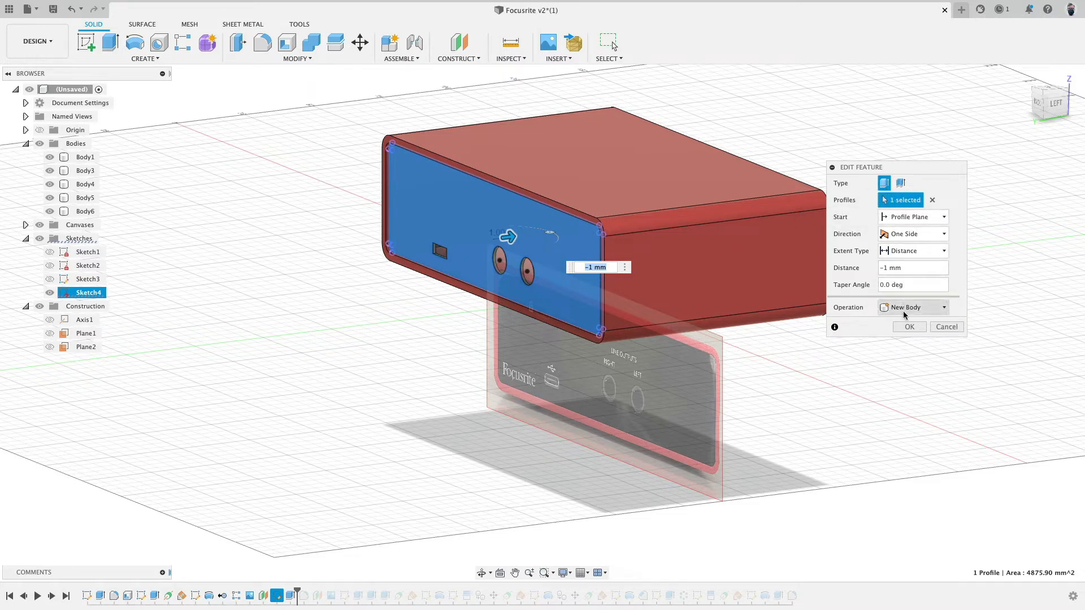
{"action": "left_click", "coordinate": [959, 333]}
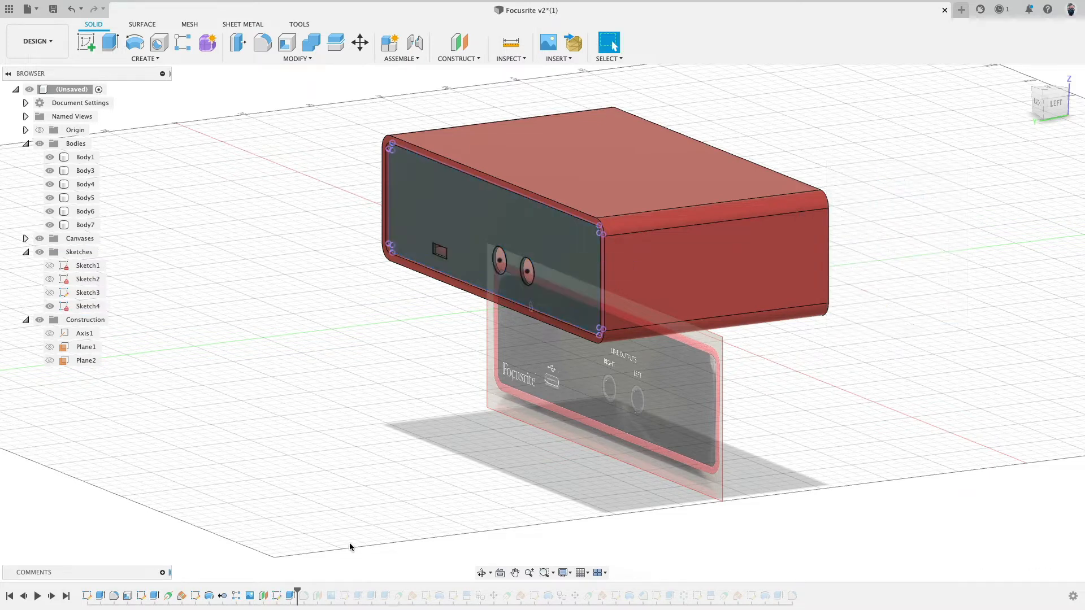
Step: Open the fillet on the rectangular back port's corner edges, inspect the rounded opening up close, and close it unchanged
{"action": "double_click", "coordinate": [304, 596]}
{"action": "scroll", "coordinate": [452, 260], "scroll_direction": "up", "scroll_amount": 10}
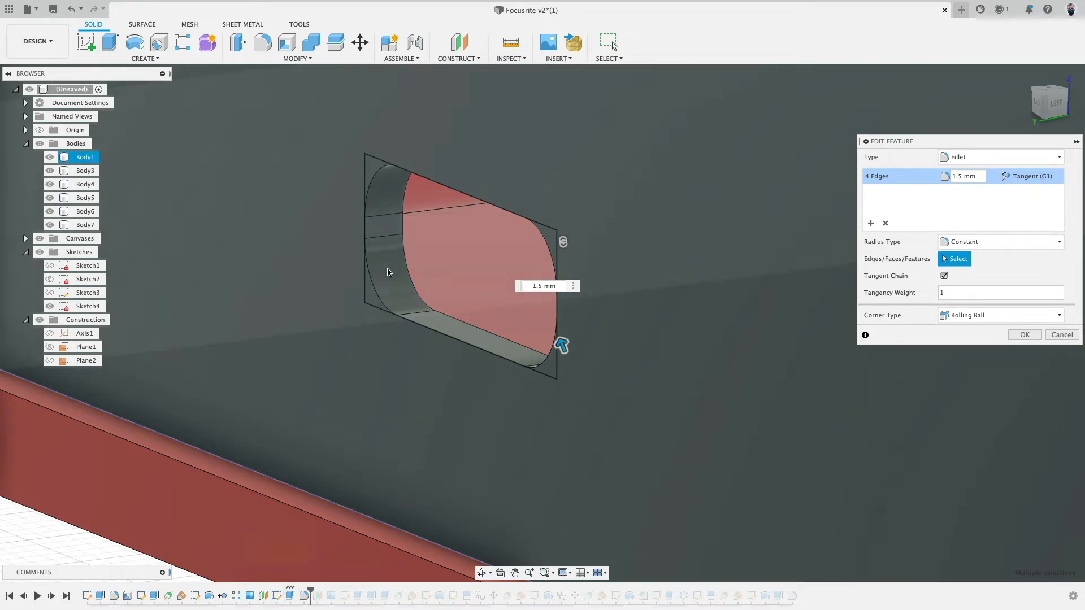
{"action": "left_click", "coordinate": [1032, 337]}
{"action": "scroll", "coordinate": [431, 412], "scroll_direction": "down", "scroll_amount": 8}
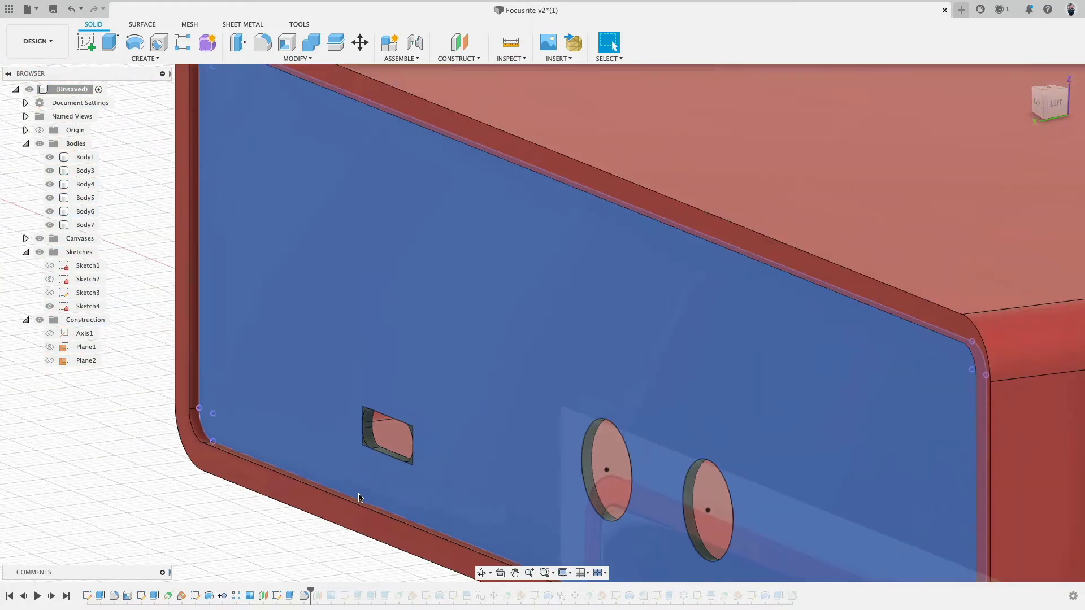
{"action": "scroll", "coordinate": [351, 489], "scroll_direction": "down", "scroll_amount": 5}
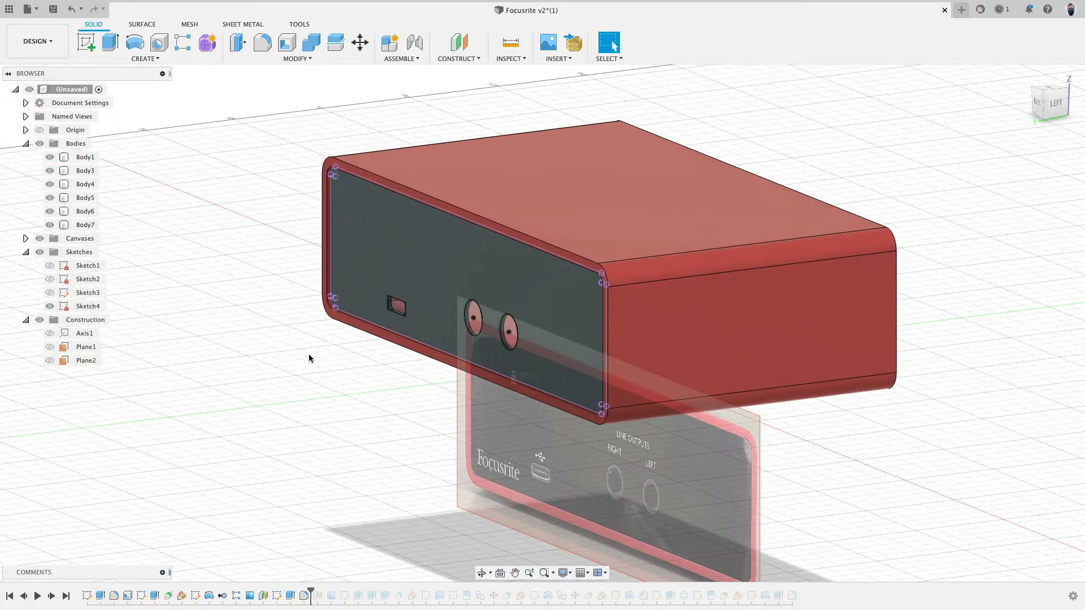
Step: Roll the history forward past the front offset plane and review the plane's offset settings without changing them
{"action": "middle_click_drag", "start_coordinate": [309, 363], "coordinate": [57, 342], "text": "shift"}
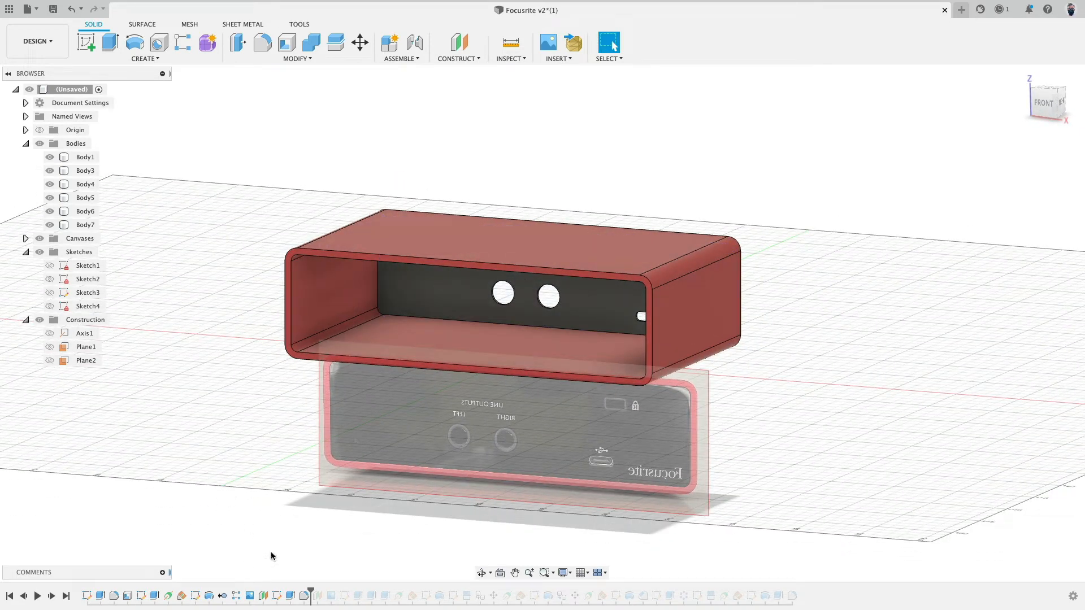
{"action": "left_click_drag", "start_coordinate": [310, 594], "coordinate": [324, 594]}
{"action": "middle_click_drag", "start_coordinate": [260, 486], "coordinate": [261, 358], "text": "shift"}
{"action": "scroll", "coordinate": [273, 315], "scroll_direction": "up", "scroll_amount": 8}
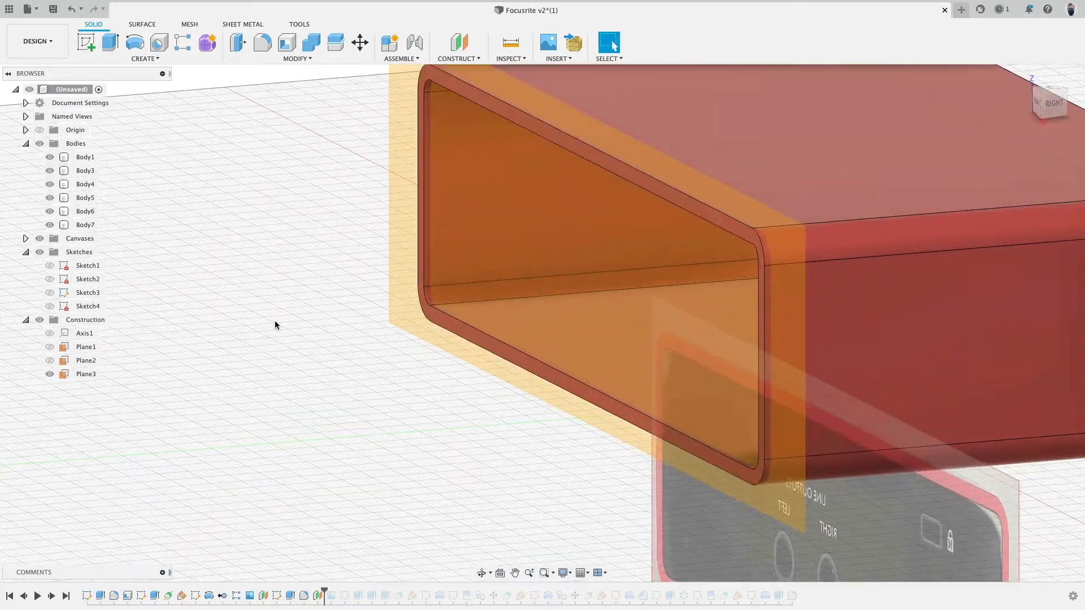
{"action": "scroll", "coordinate": [412, 279], "scroll_direction": "up", "scroll_amount": 4}
{"action": "scroll", "coordinate": [390, 297], "scroll_direction": "down", "scroll_amount": 4}
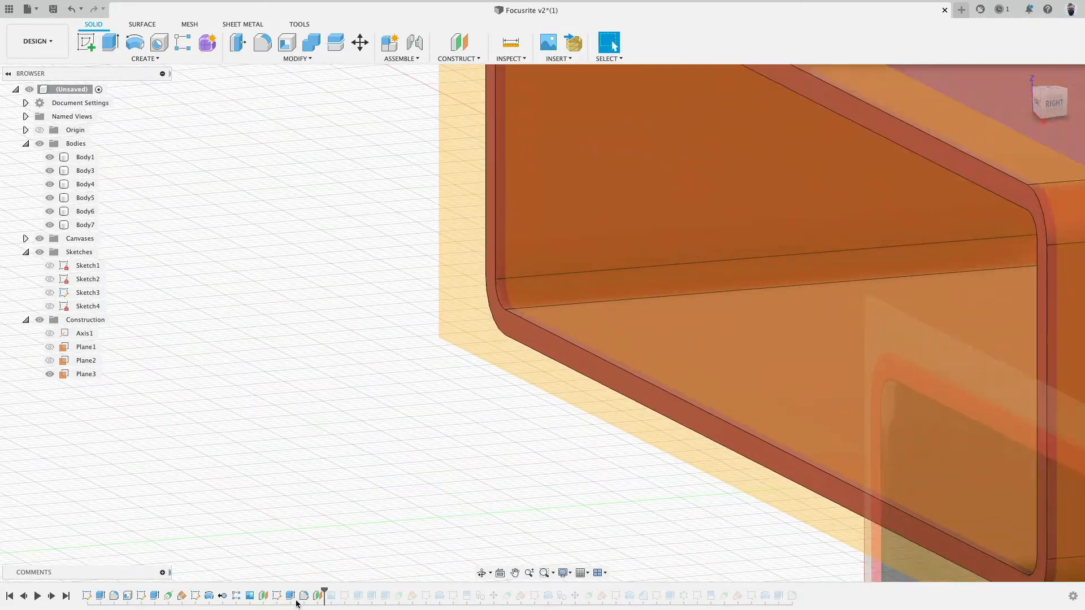
{"action": "double_click", "coordinate": [318, 596]}
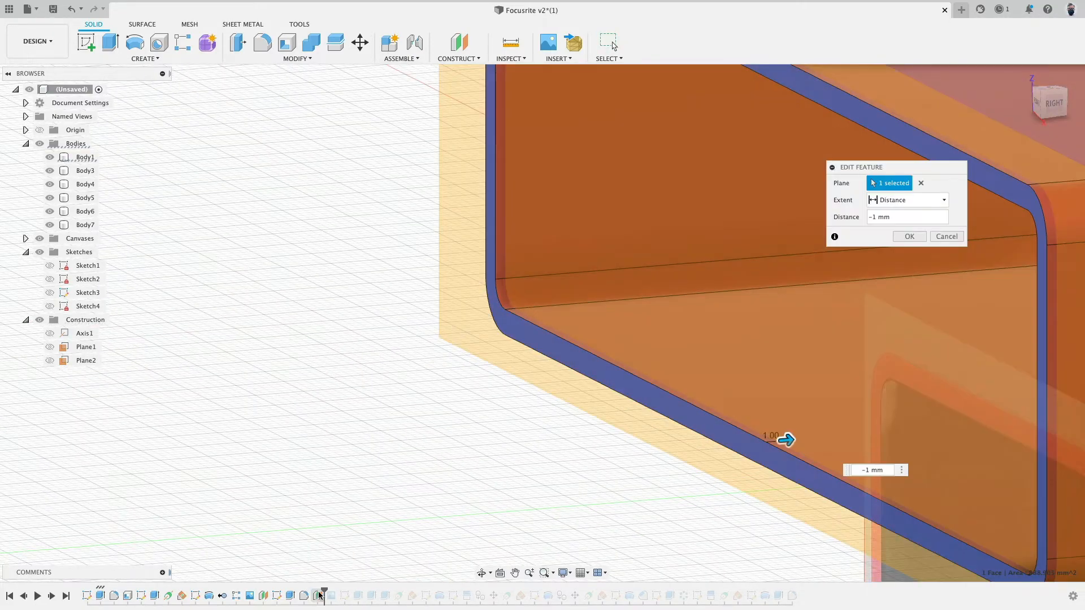
{"action": "left_click", "coordinate": [910, 236]}
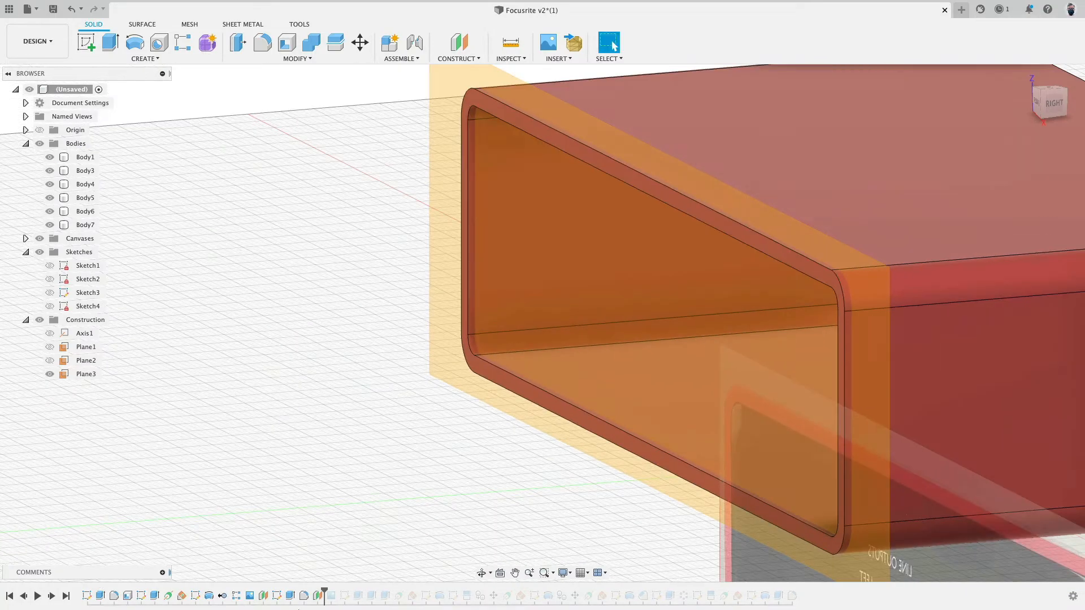
Step: Hide the Back reference canvas and look at the model and the Front canvas squarely from the front
{"action": "scroll", "coordinate": [315, 491], "scroll_direction": "down", "scroll_amount": 4}
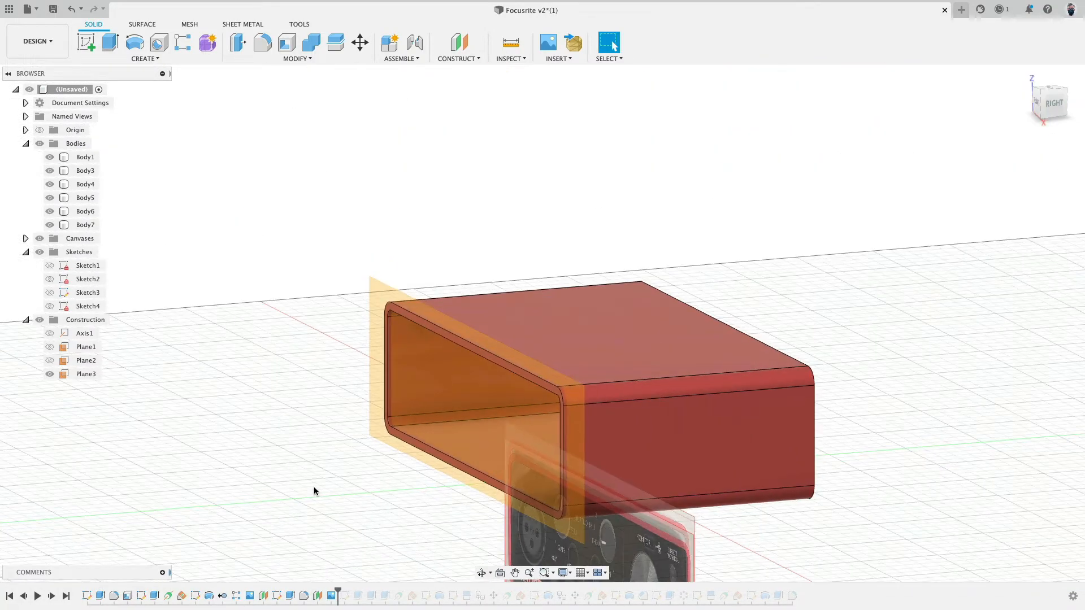
{"action": "middle_click_drag", "start_coordinate": [314, 491], "coordinate": [407, 308], "text": "shift"}
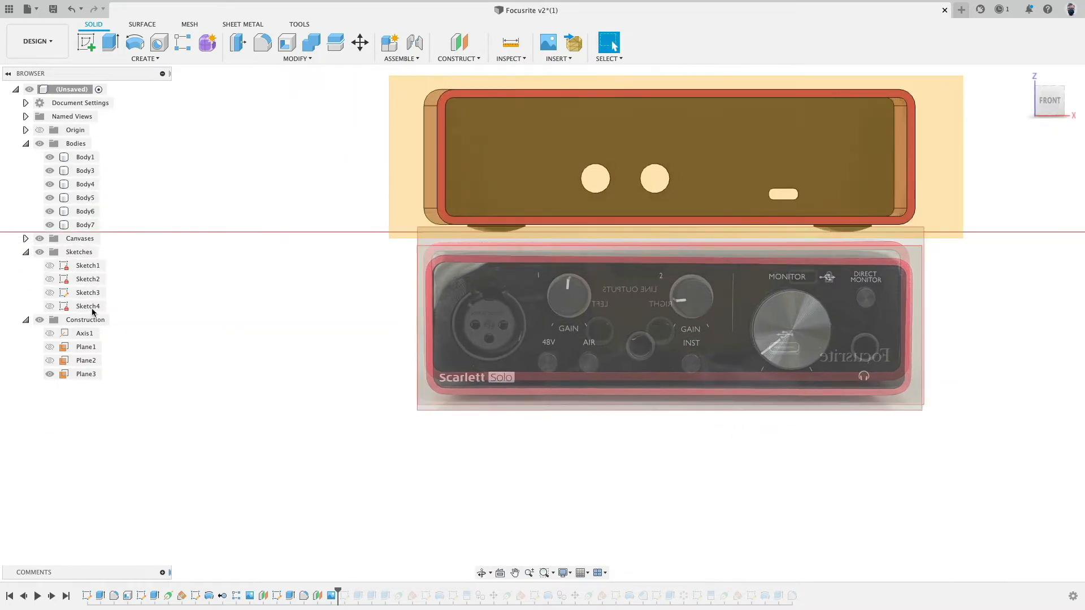
{"action": "left_click", "coordinate": [25, 239]}
{"action": "left_click", "coordinate": [51, 253]}
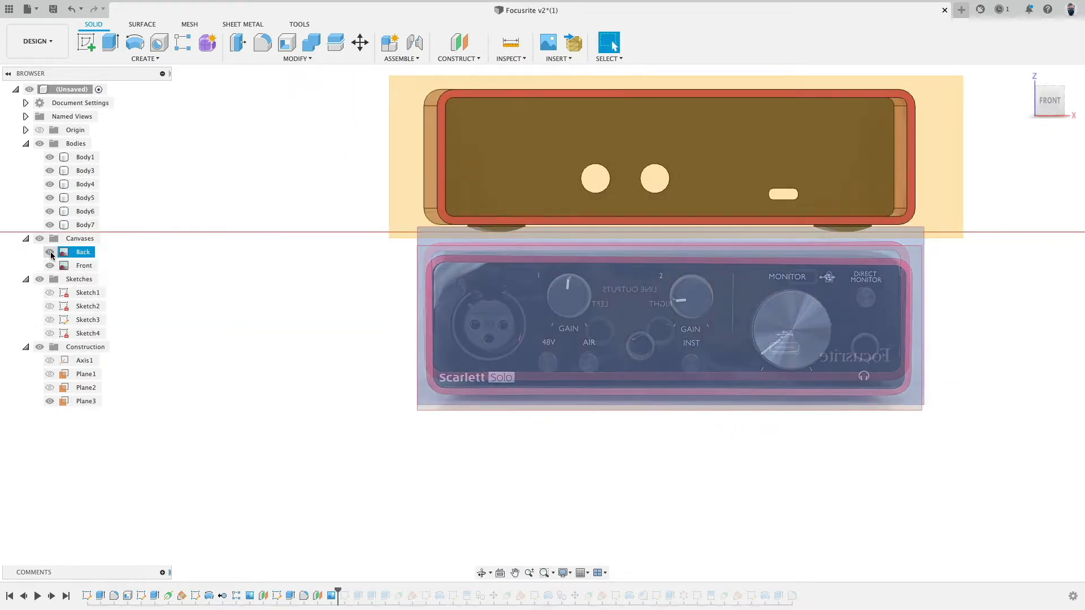
{"action": "left_click", "coordinate": [50, 252]}
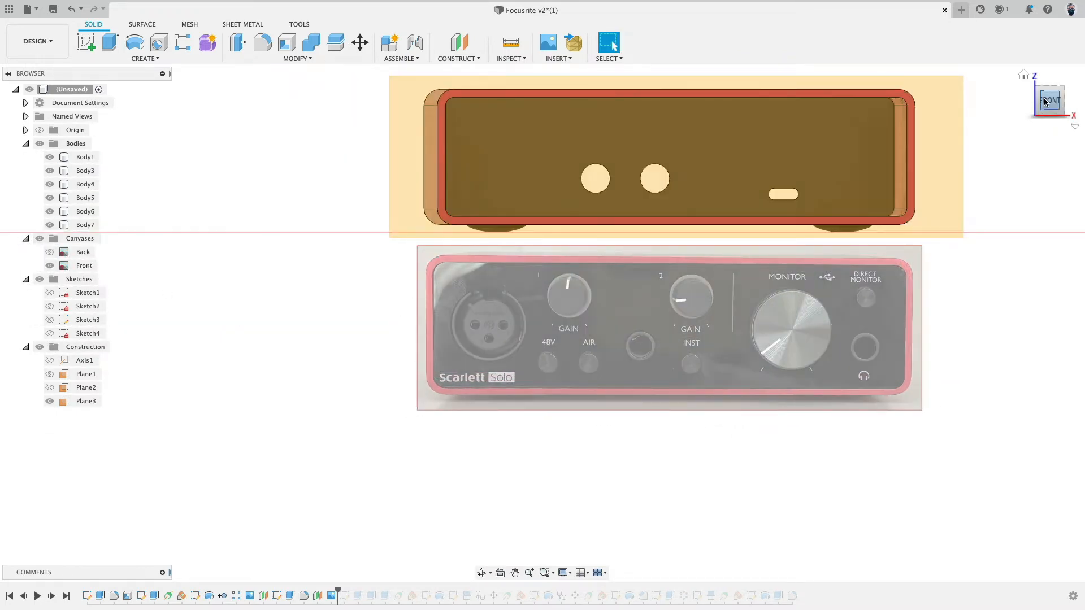
{"action": "left_click", "coordinate": [1045, 101]}
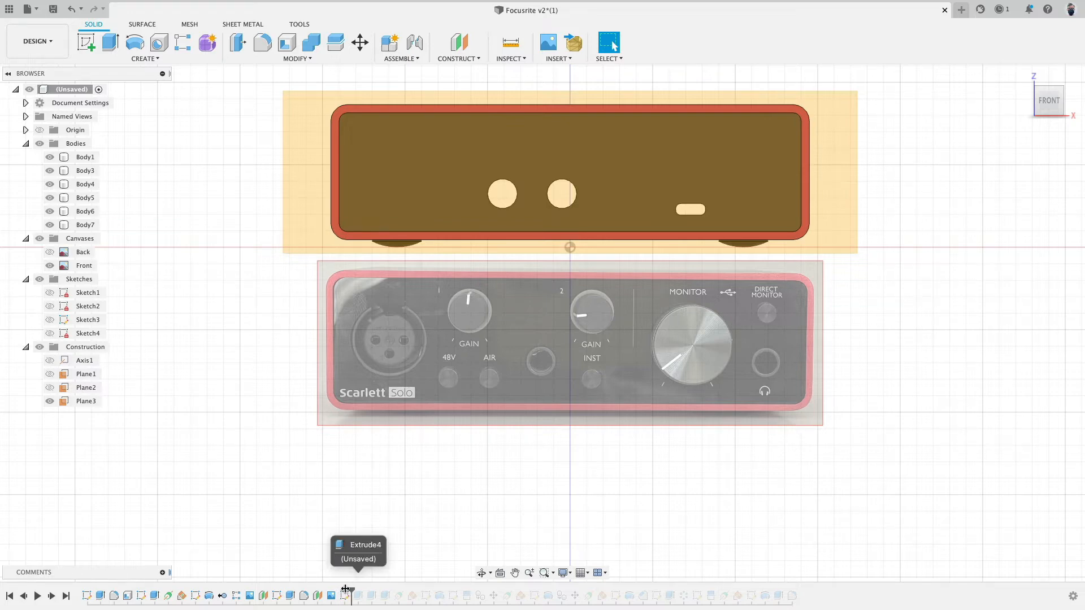
Step: Roll the history forward past the Front sketch and hide all construction geometry and canvases
{"action": "left_click_drag", "start_coordinate": [337, 590], "coordinate": [351, 591]}
{"action": "middle_click_drag", "start_coordinate": [371, 535], "coordinate": [366, 555], "text": "shift"}
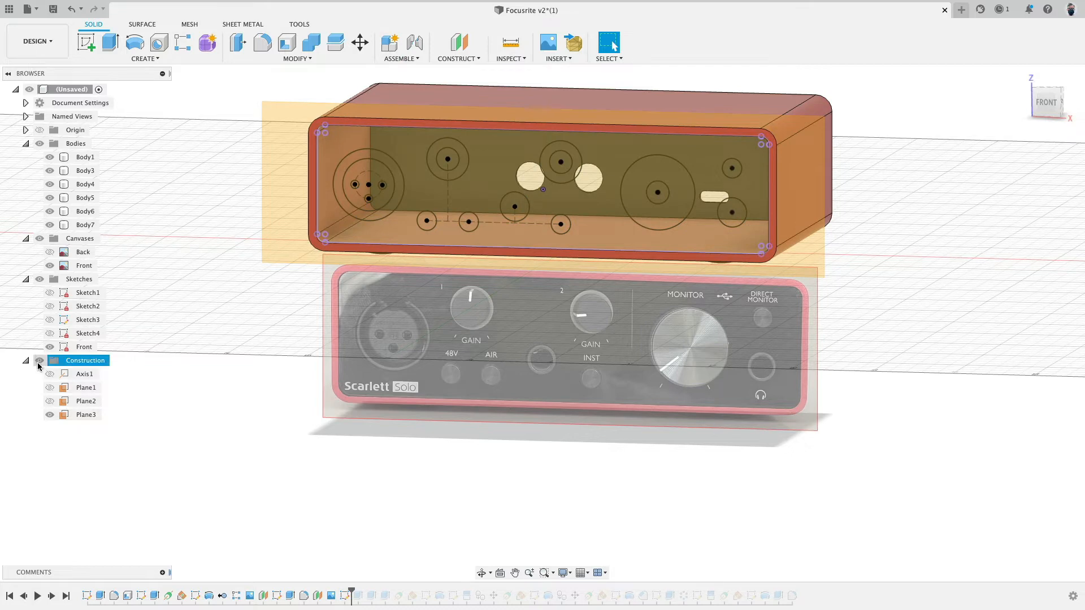
{"action": "left_click", "coordinate": [39, 360]}
{"action": "left_click", "coordinate": [39, 239]}
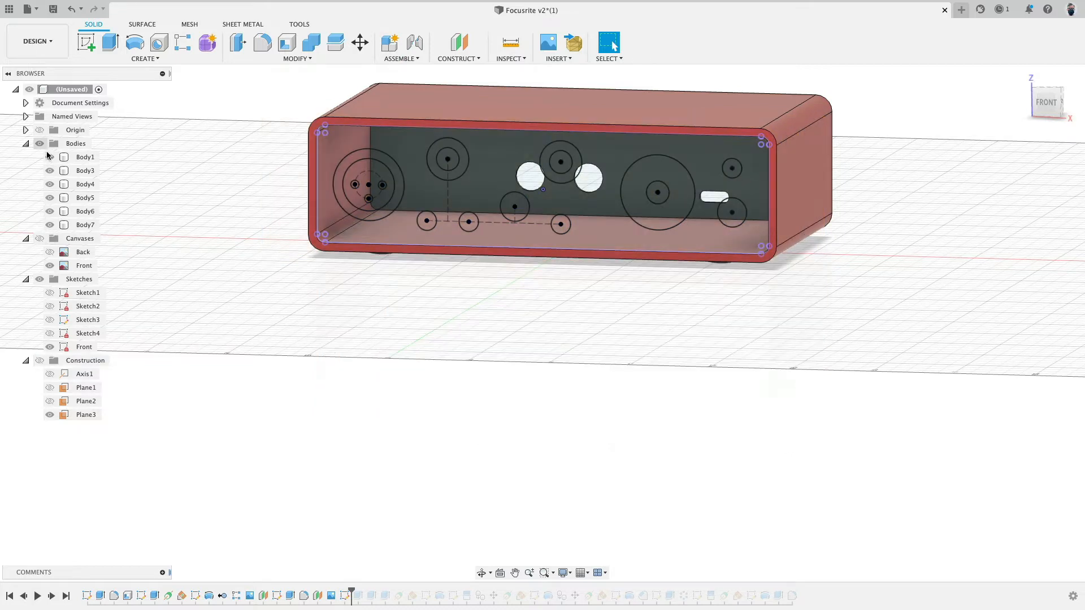
Step: Hide all the bodies individually: Body1, Body7, Body6, Body5, Body4 and Body3
{"action": "left_click", "coordinate": [395, 99]}
{"action": "left_click", "coordinate": [50, 157]}
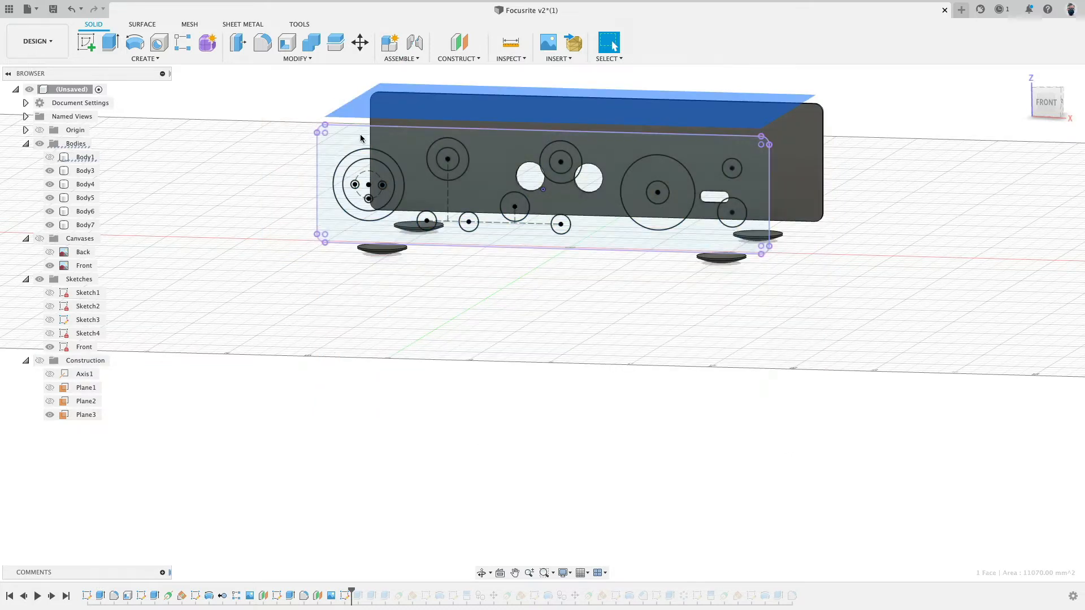
{"action": "left_click", "coordinate": [806, 150]}
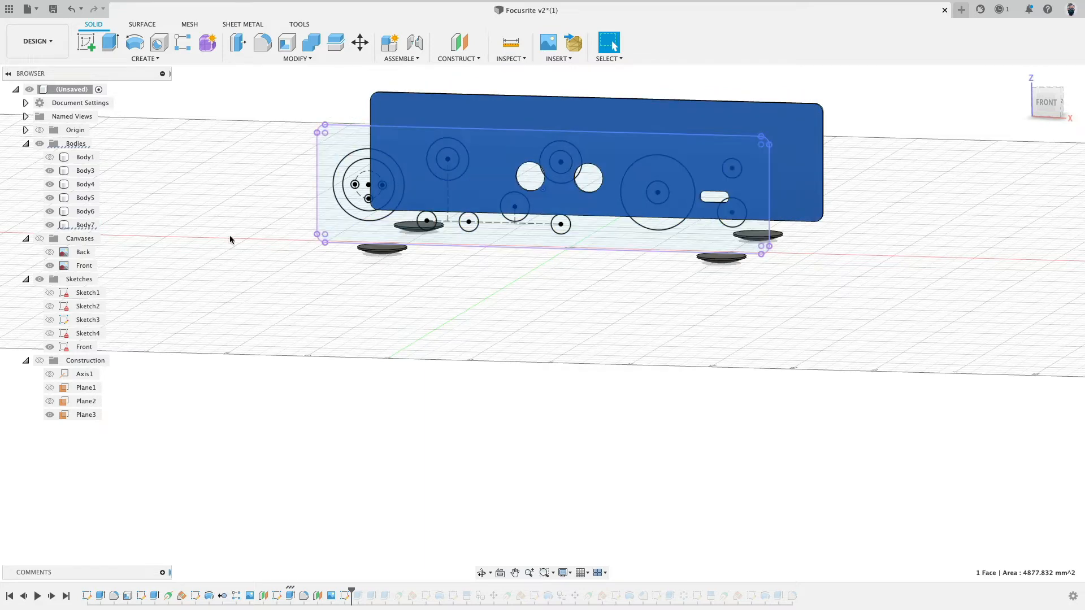
{"action": "left_click", "coordinate": [51, 225]}
{"action": "left_click", "coordinate": [50, 211]}
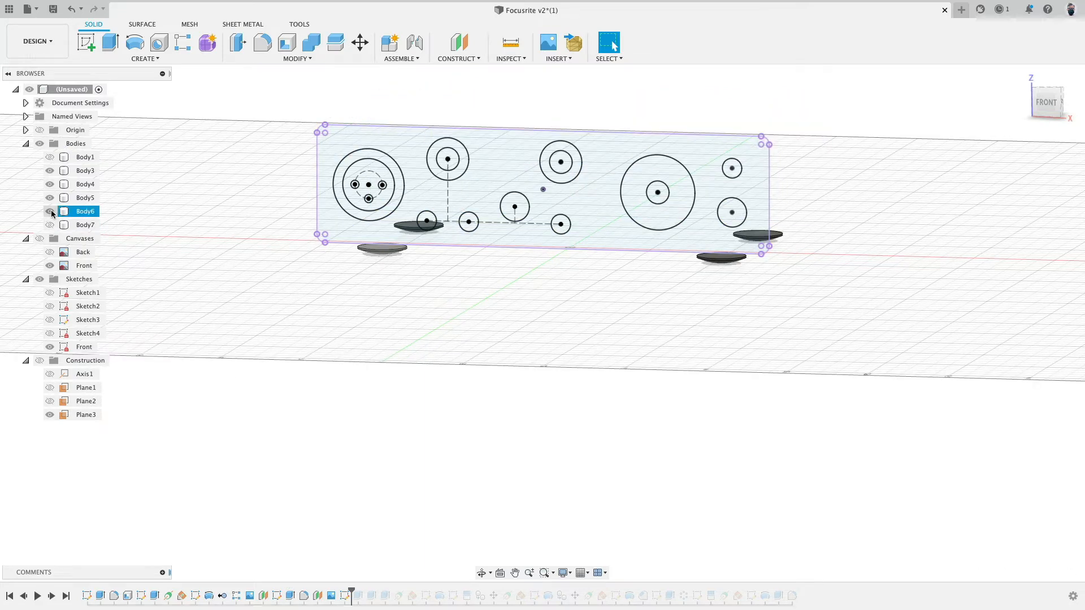
{"action": "left_click", "coordinate": [50, 198]}
{"action": "left_click", "coordinate": [50, 184]}
{"action": "left_click", "coordinate": [50, 171]}
Step: Open the Front sketch for editing and face it squarely to examine its circles and dimensions
{"action": "double_click", "coordinate": [344, 596]}
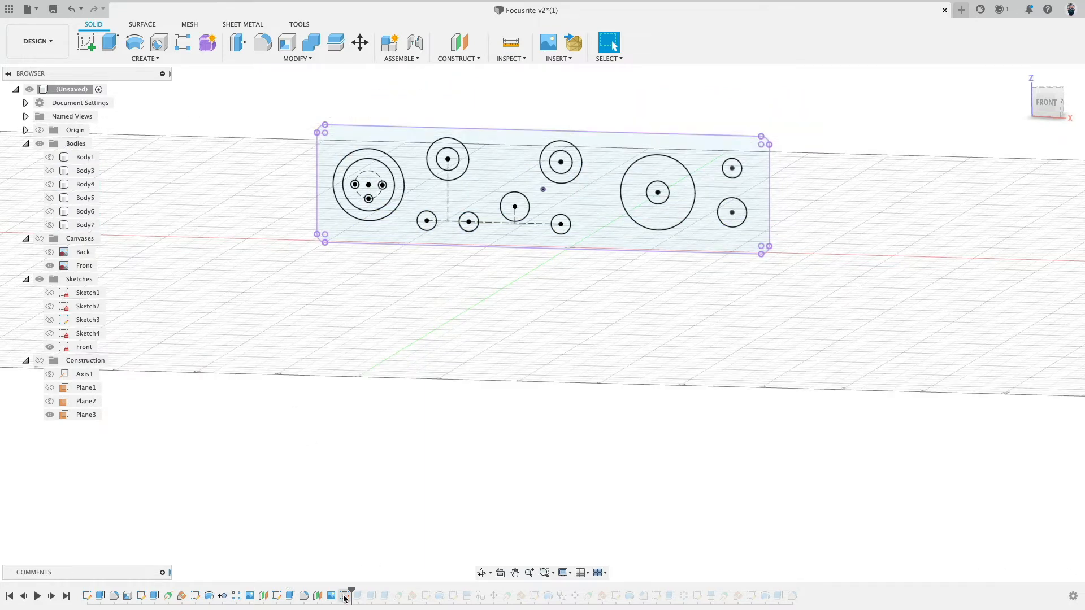
{"action": "left_click", "coordinate": [1025, 103]}
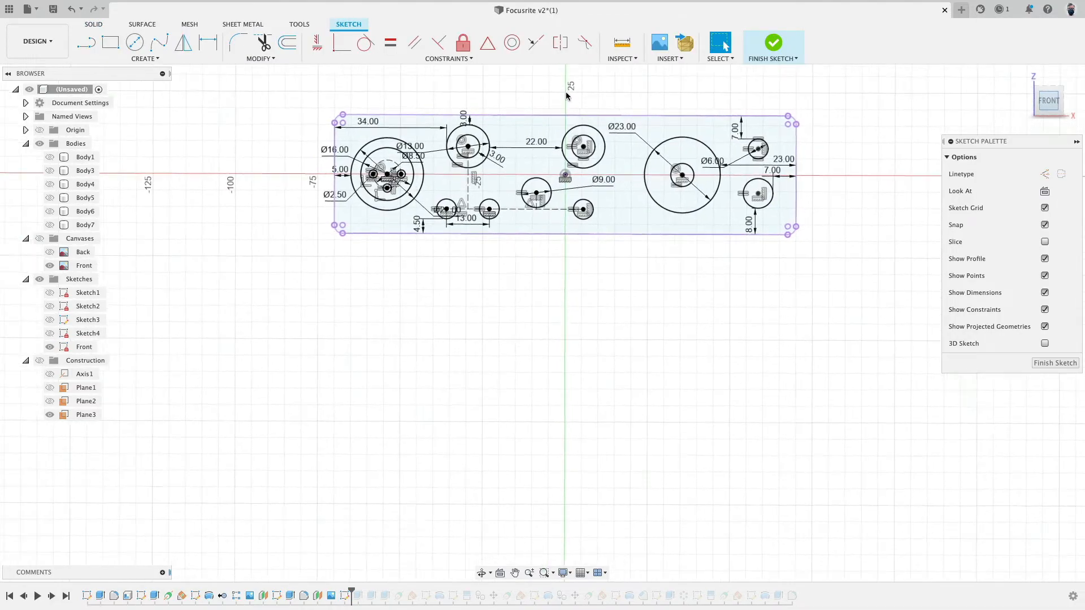
{"action": "mouse_move", "coordinate": [492, 192]}
{"action": "middle_mouse_down"}
{"action": "mouse_move", "coordinate": [541, 189]}
{"action": "mouse_move", "coordinate": [522, 184]}
{"action": "middle_mouse_up"}
{"action": "scroll", "coordinate": [541, 189], "scroll_direction": "up", "scroll_amount": 2}
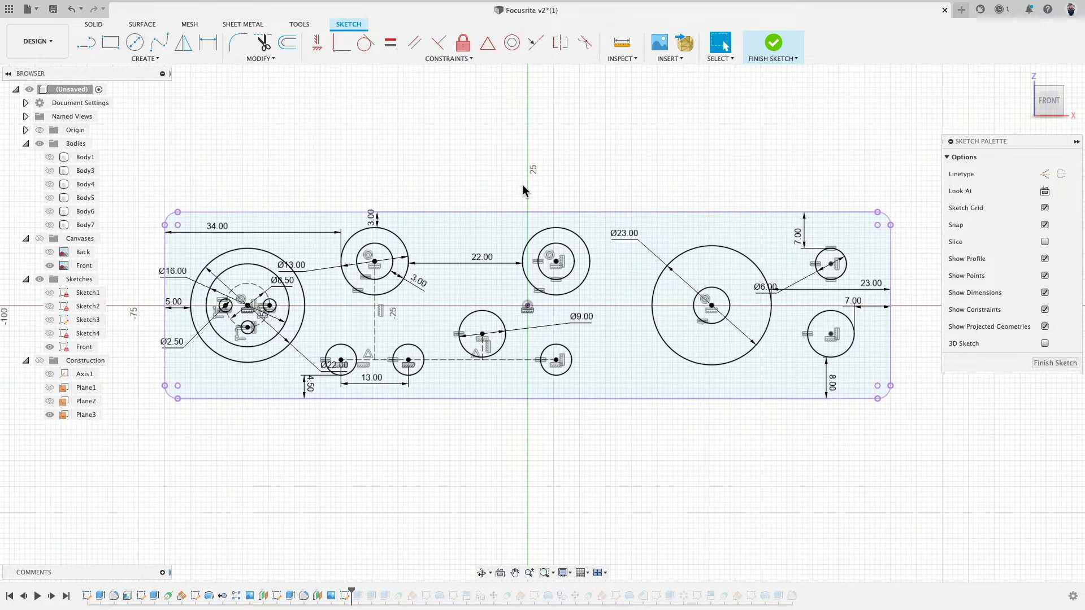
Step: Show the outer shell, Body1, again around the Front sketch
{"action": "left_click", "coordinate": [411, 214]}
{"action": "left_click", "coordinate": [167, 118]}
{"action": "left_click", "coordinate": [49, 157]}
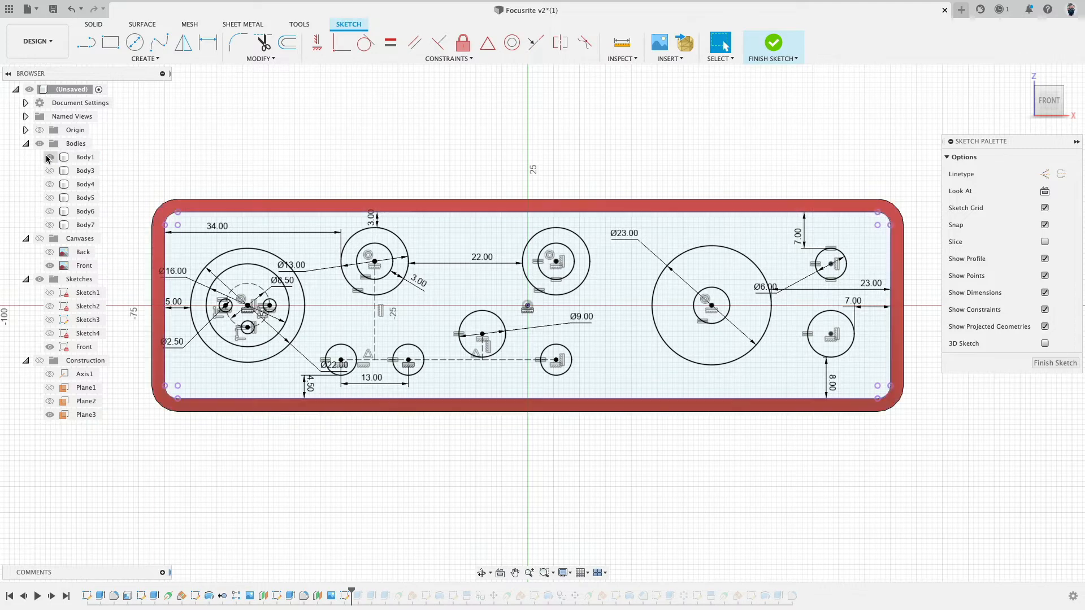
Step: Hide the outer shell, Body1, so that only the Front sketch is displayed
{"action": "left_click", "coordinate": [48, 157]}
{"action": "left_click", "coordinate": [49, 157]}
{"action": "left_click", "coordinate": [48, 158]}
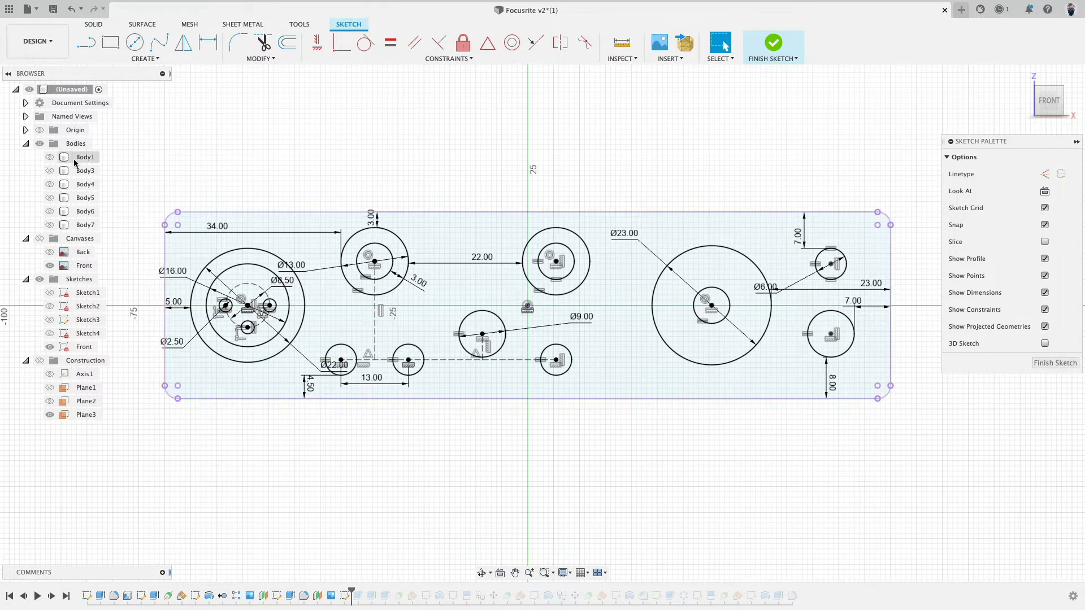
{"action": "left_click", "coordinate": [145, 59]}
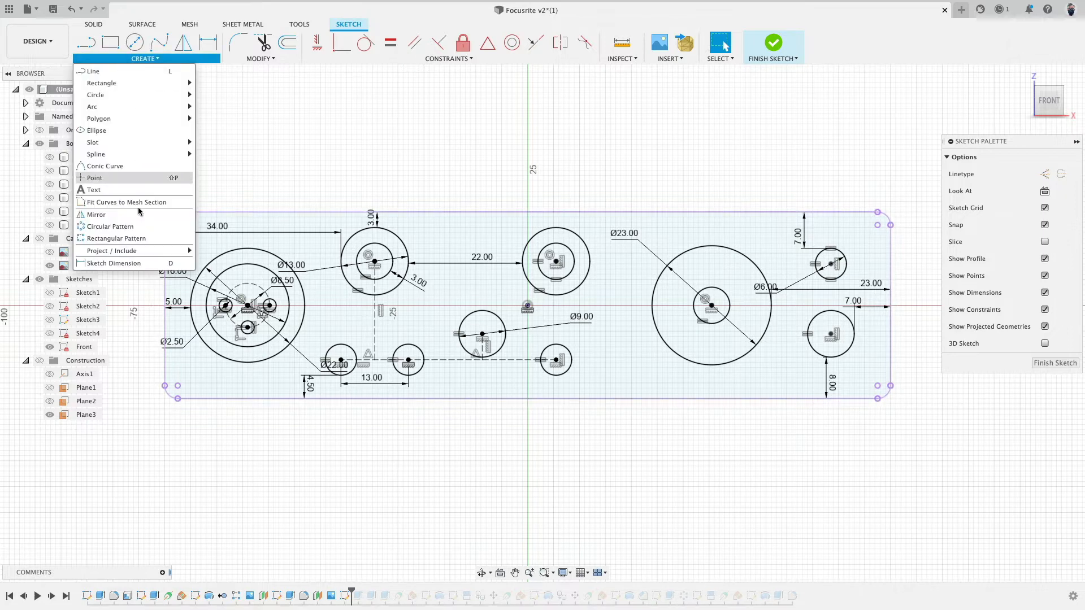
{"action": "mouse_move", "coordinate": [169, 250]}
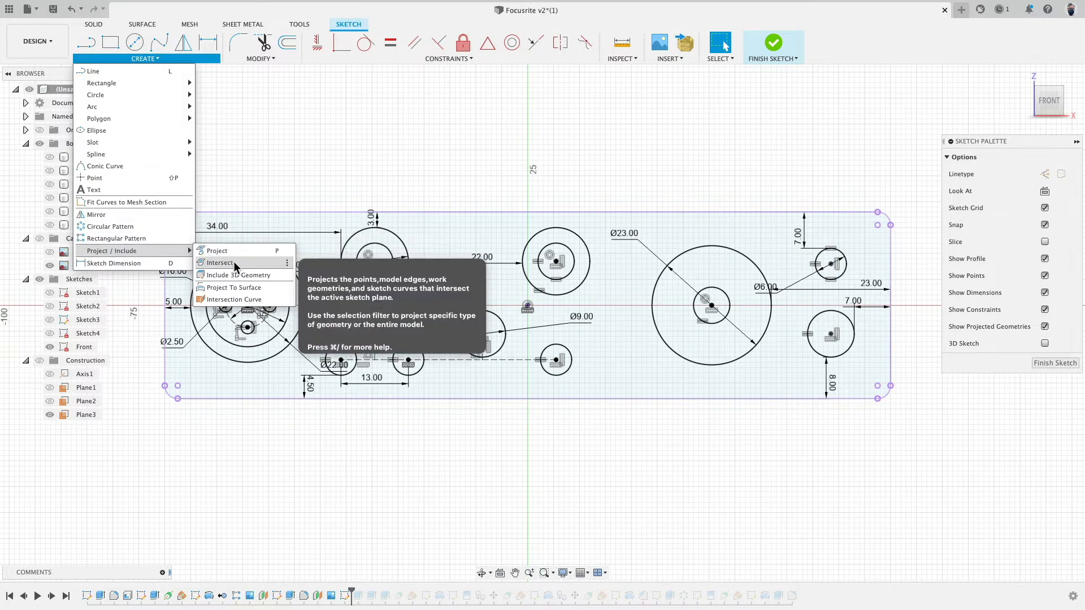
{"action": "left_click", "coordinate": [348, 111]}
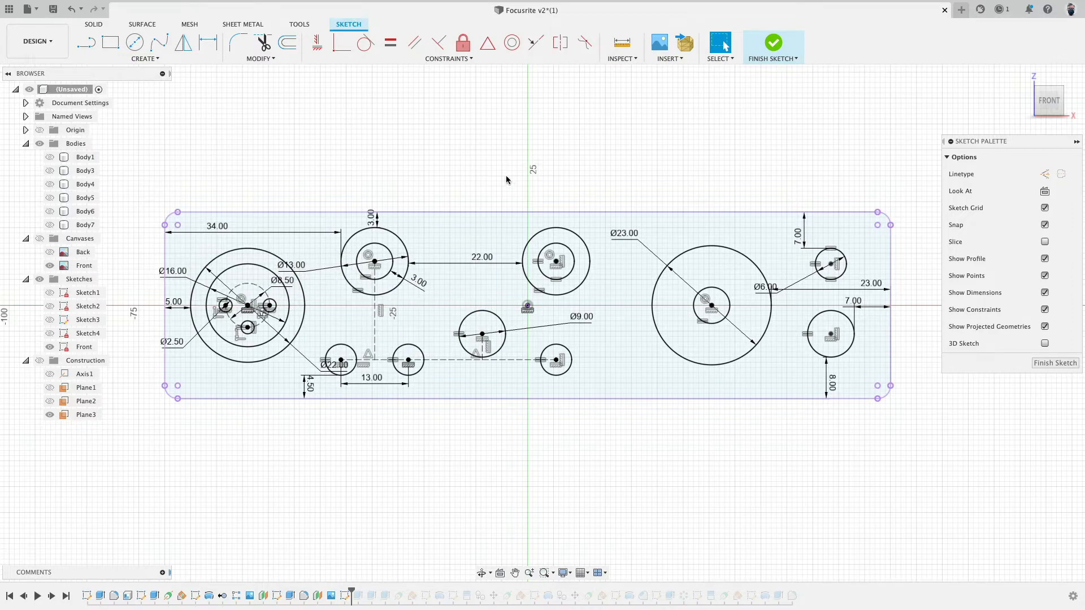
Step: Rearrange the edge-distance and diameter labels around the two circles at the panel's right end so they read clearly
{"action": "mouse_move", "coordinate": [314, 170]}
{"action": "middle_mouse_down"}
{"action": "mouse_move", "coordinate": [486, 158]}
{"action": "mouse_move", "coordinate": [600, 112]}
{"action": "middle_mouse_up"}
{"action": "scroll", "coordinate": [486, 157], "scroll_direction": "up", "scroll_amount": 5}
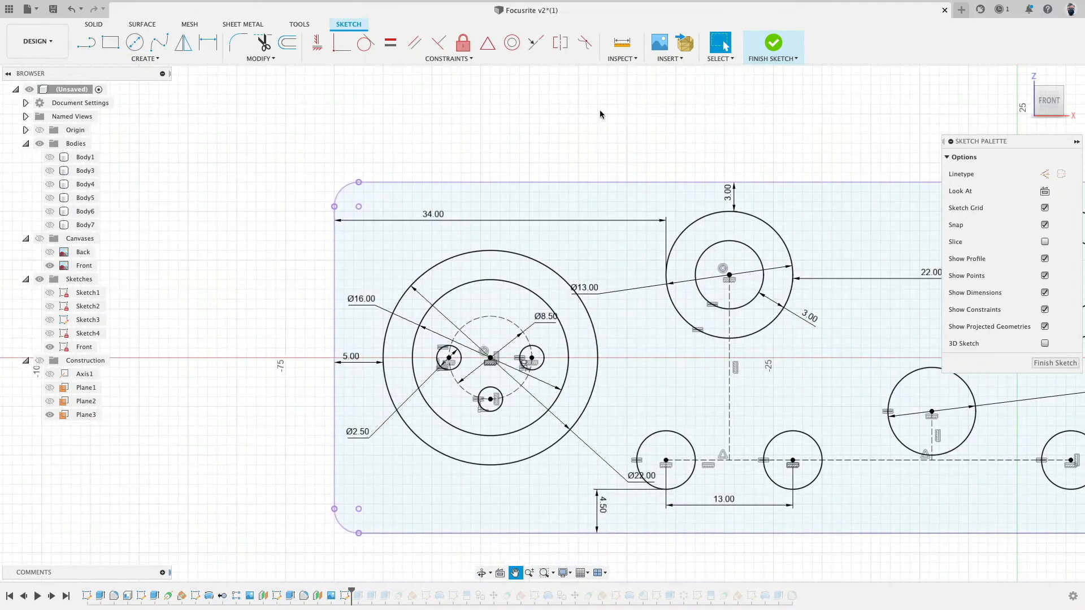
{"action": "mouse_move", "coordinate": [582, 156]}
{"action": "middle_mouse_down"}
{"action": "mouse_move", "coordinate": [583, 139]}
{"action": "mouse_move", "coordinate": [277, 136]}
{"action": "middle_mouse_up"}
{"action": "mouse_move", "coordinate": [632, 149]}
{"action": "middle_mouse_down"}
{"action": "mouse_move", "coordinate": [294, 148]}
{"action": "mouse_move", "coordinate": [399, 124]}
{"action": "middle_mouse_up"}
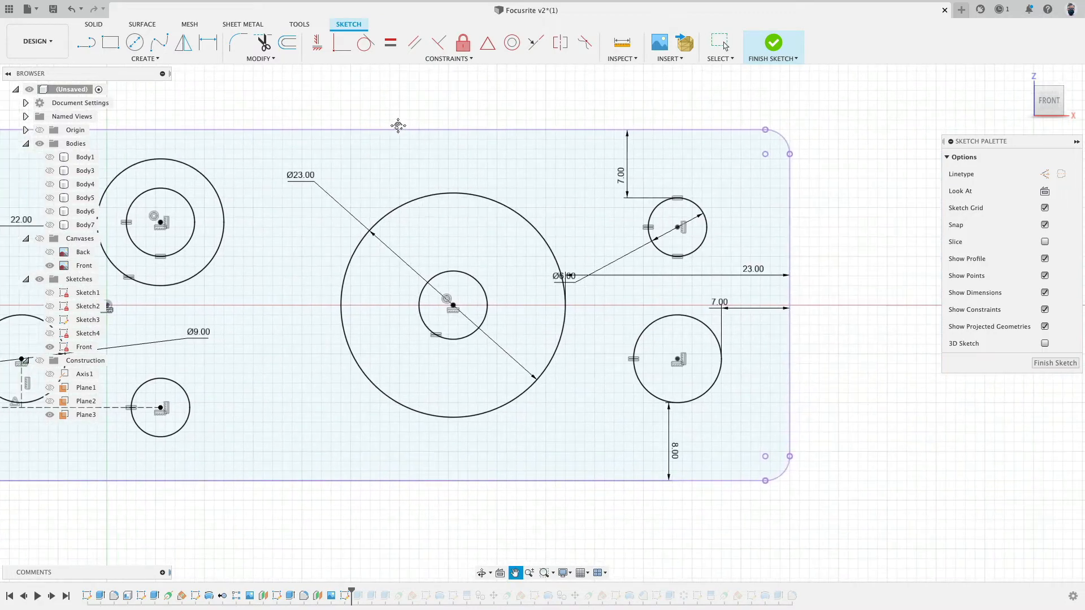
{"action": "left_click_drag", "start_coordinate": [632, 177], "coordinate": [714, 171]}
{"action": "left_click_drag", "start_coordinate": [574, 285], "coordinate": [604, 204]}
{"action": "left_click_drag", "start_coordinate": [759, 276], "coordinate": [730, 267]}
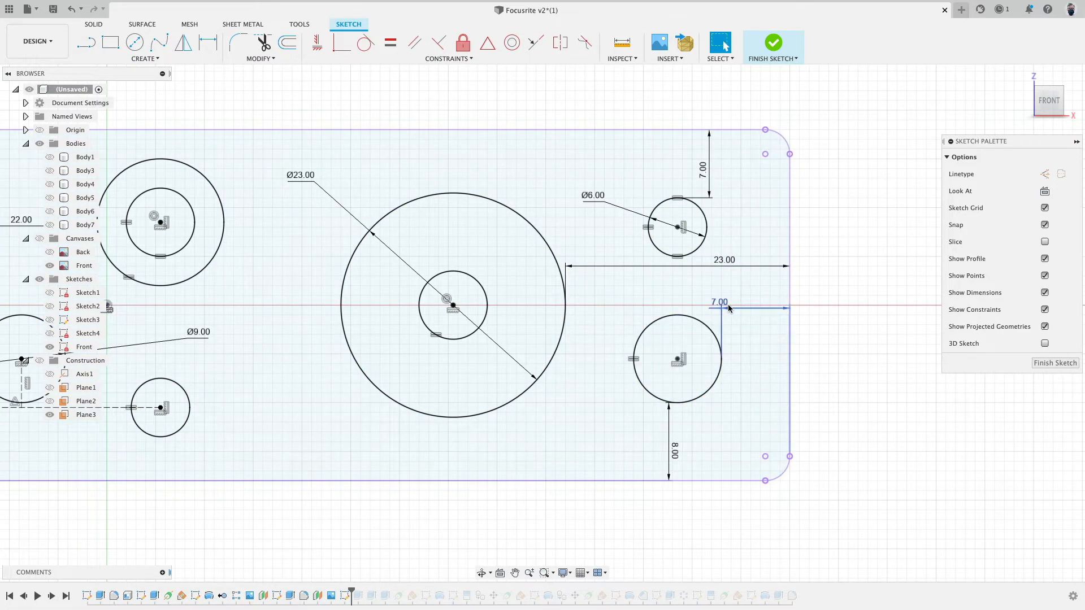
{"action": "left_click_drag", "start_coordinate": [721, 310], "coordinate": [751, 331]}
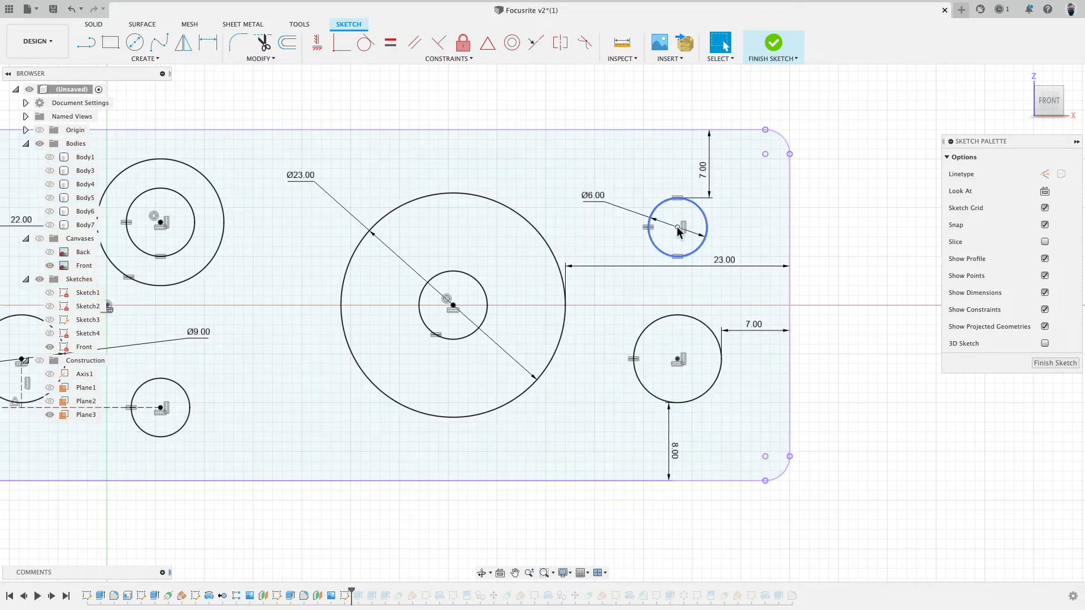
{"action": "mouse_move", "coordinate": [677, 452]}
{"action": "left_mouse_down"}
{"action": "mouse_move", "coordinate": [696, 452]}
{"action": "mouse_move", "coordinate": [685, 452]}
{"action": "left_mouse_up"}
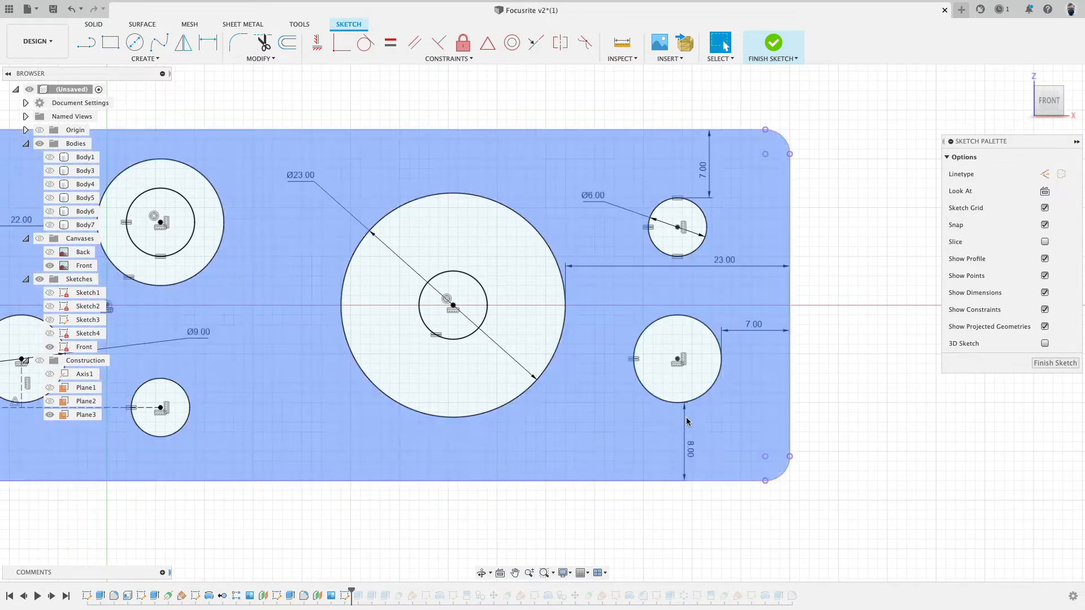
Step: Delete the 9 mm diameter dimension from the lower middle circle and dimension the lower circle at the panel's right end as 9 mm instead
{"action": "middle_click_drag", "start_coordinate": [569, 428], "coordinate": [752, 419]}
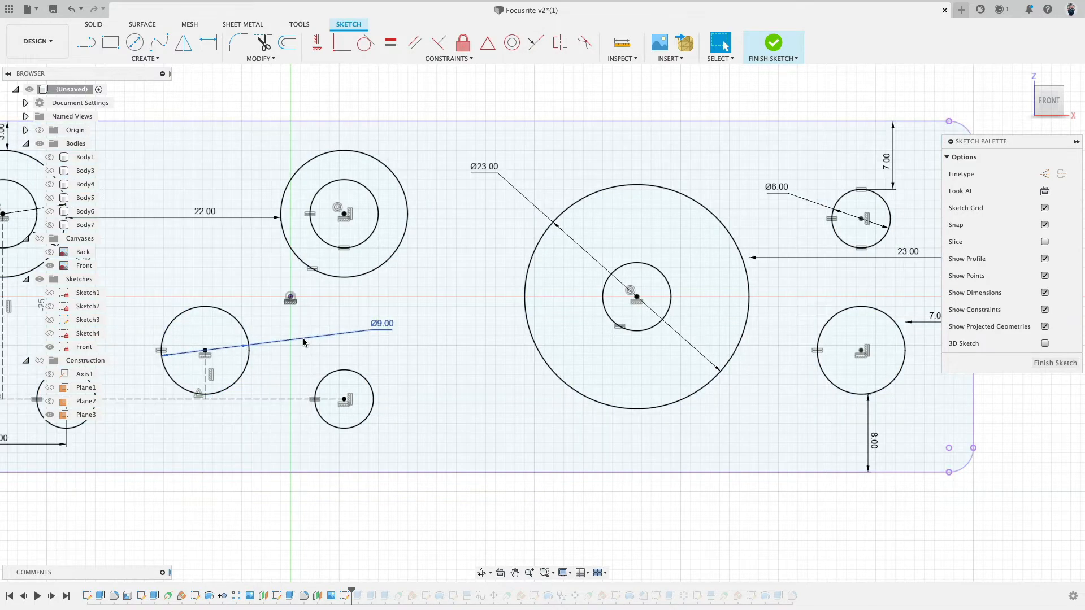
{"action": "left_click", "coordinate": [304, 341]}
{"action": "key", "text": "Delete"}
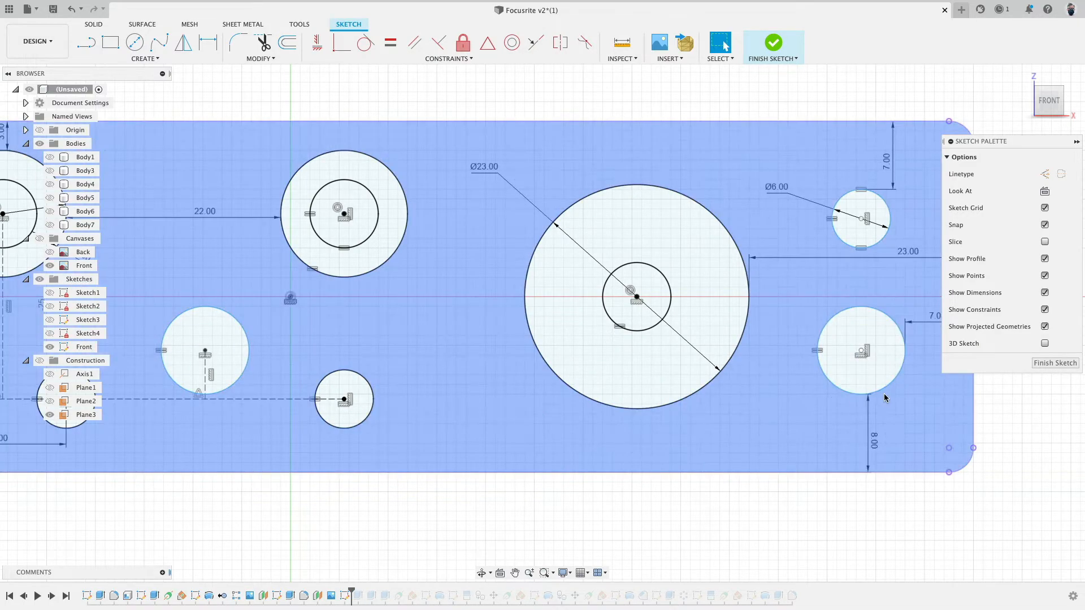
{"action": "key", "text": "d"}
{"action": "left_click", "coordinate": [892, 380]}
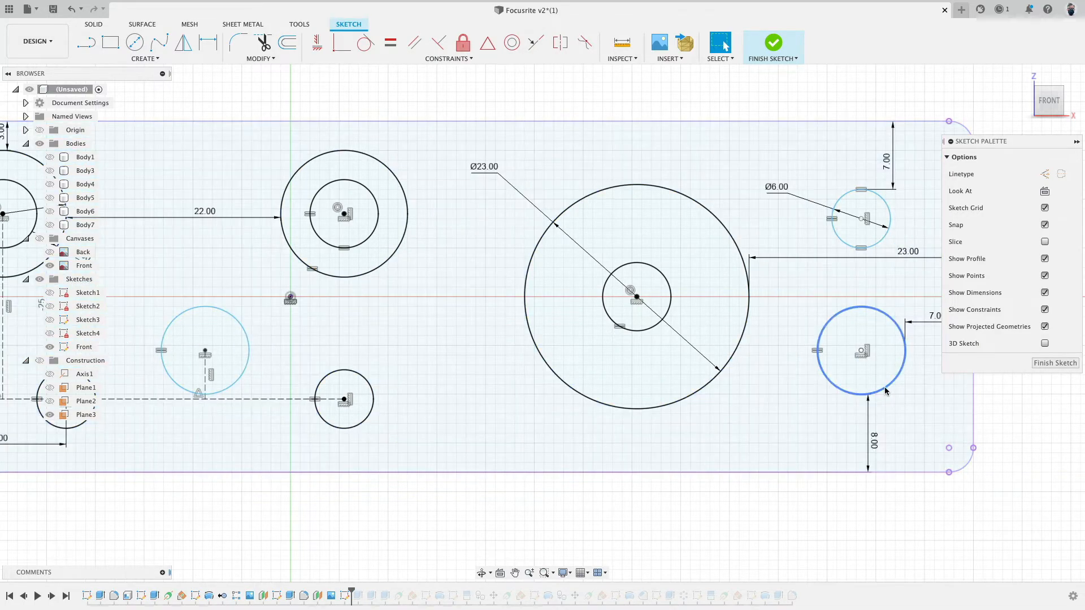
{"action": "left_click", "coordinate": [921, 413]}
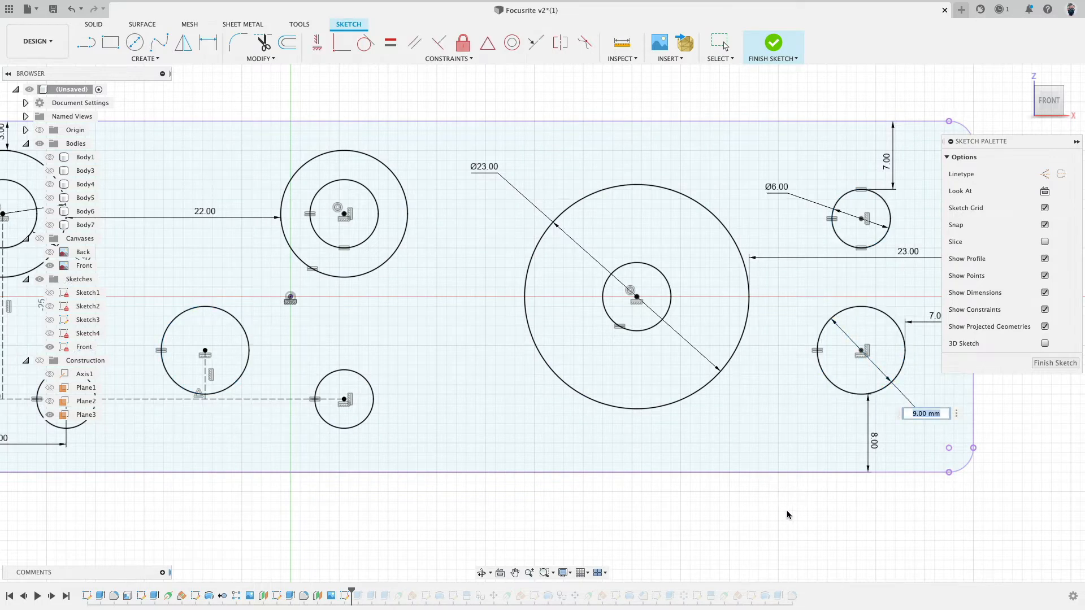
{"action": "key", "text": "Return"}
{"action": "scroll", "coordinate": [717, 459], "scroll_direction": "down", "scroll_amount": 3}
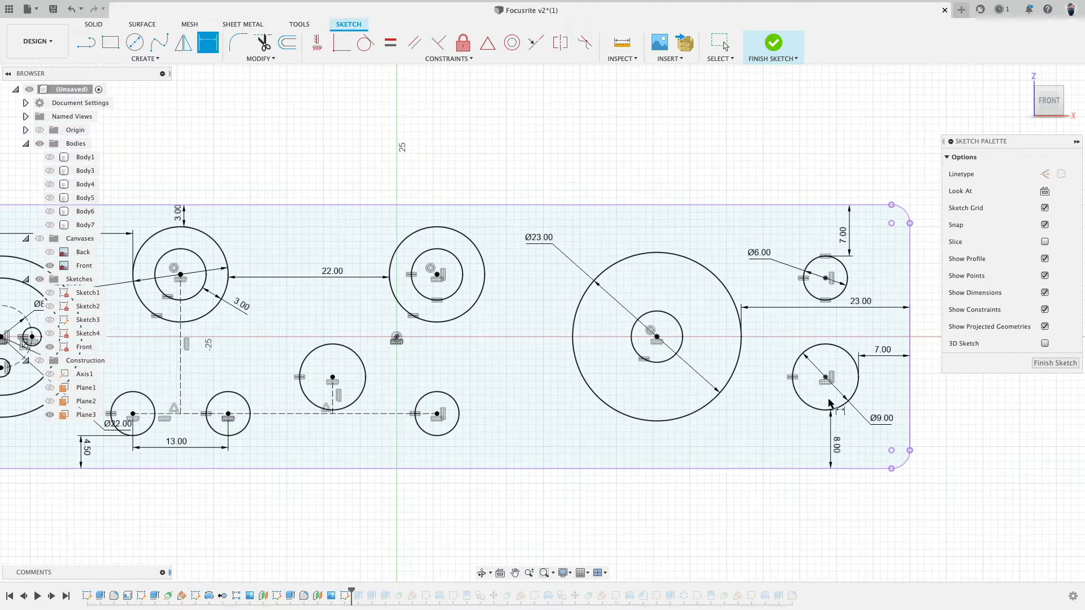
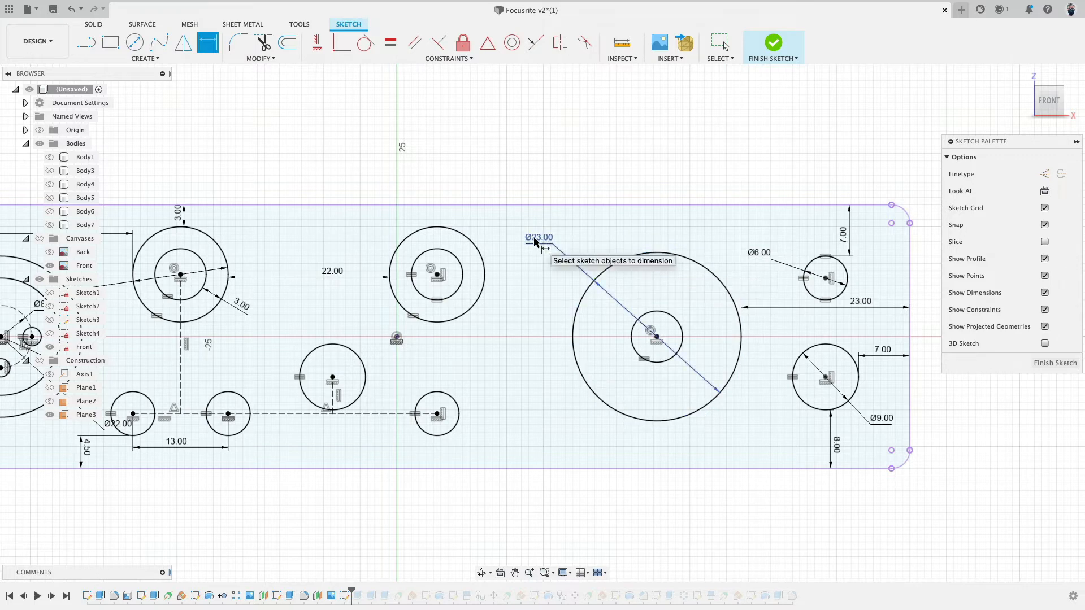
Step: Examine the small circles inside the 23 mm knob circle and the 13 mm circle, including their equal constraints and ring spacing
{"action": "left_click", "coordinate": [671, 362]}
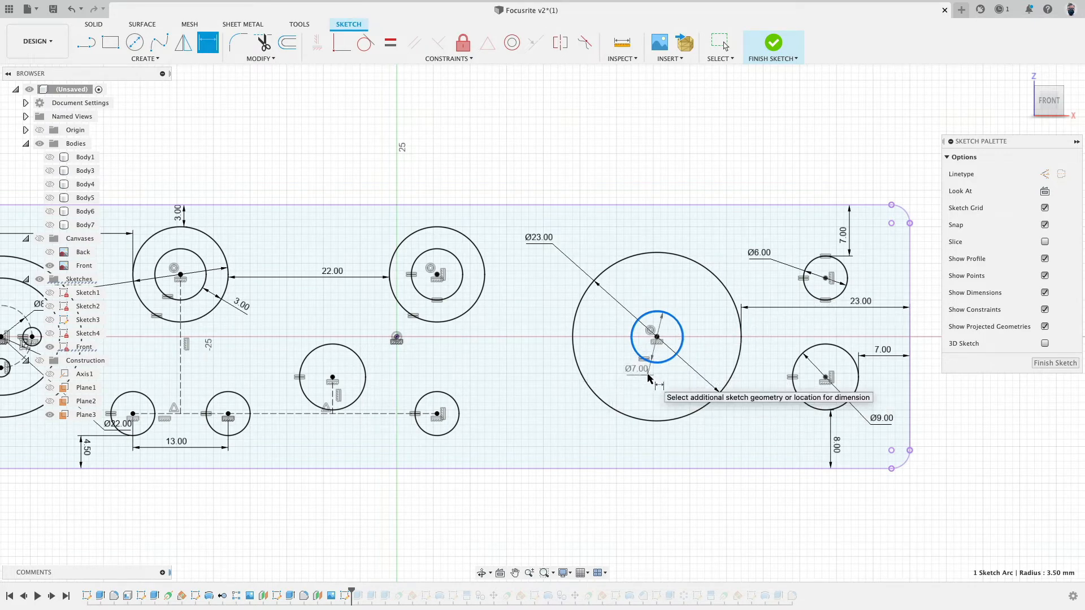
{"action": "key", "text": "Escape"}
{"action": "middle_click_drag", "start_coordinate": [443, 155], "coordinate": [567, 154]}
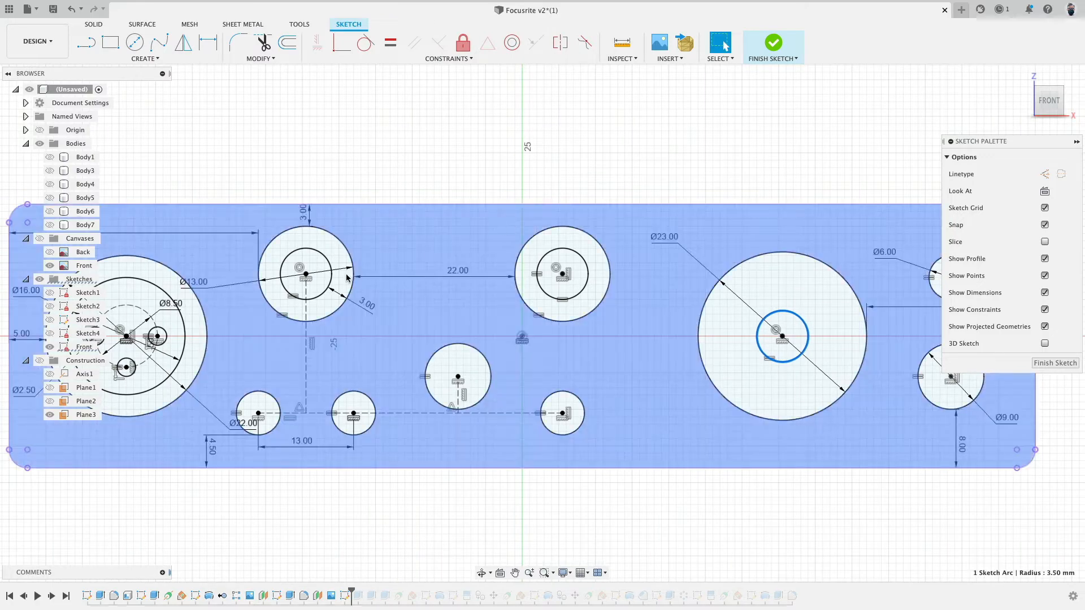
{"action": "left_click", "coordinate": [329, 258]}
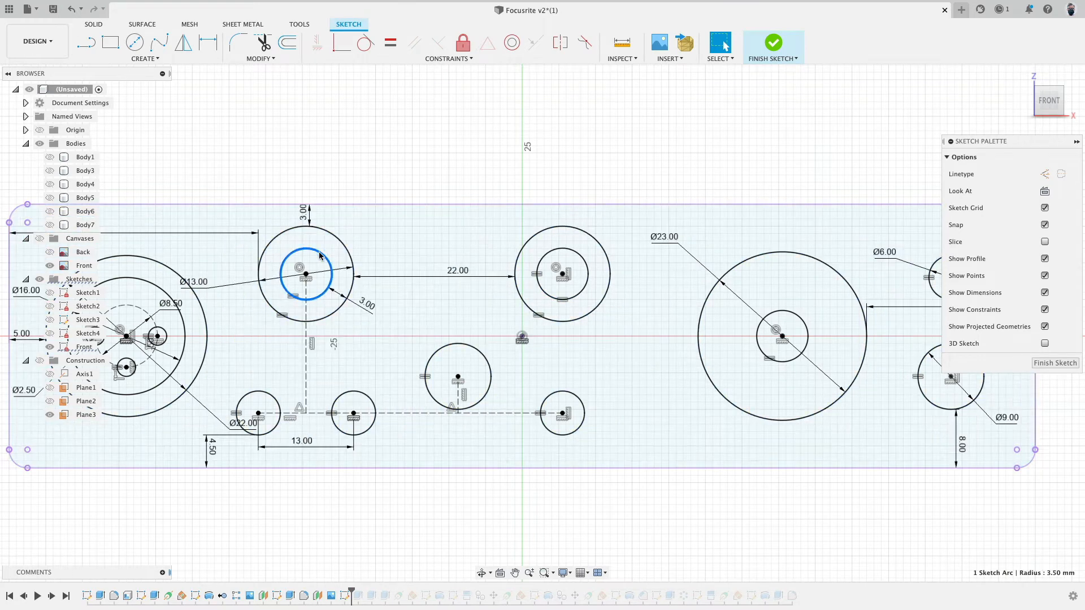
{"action": "left_click", "coordinate": [425, 179]}
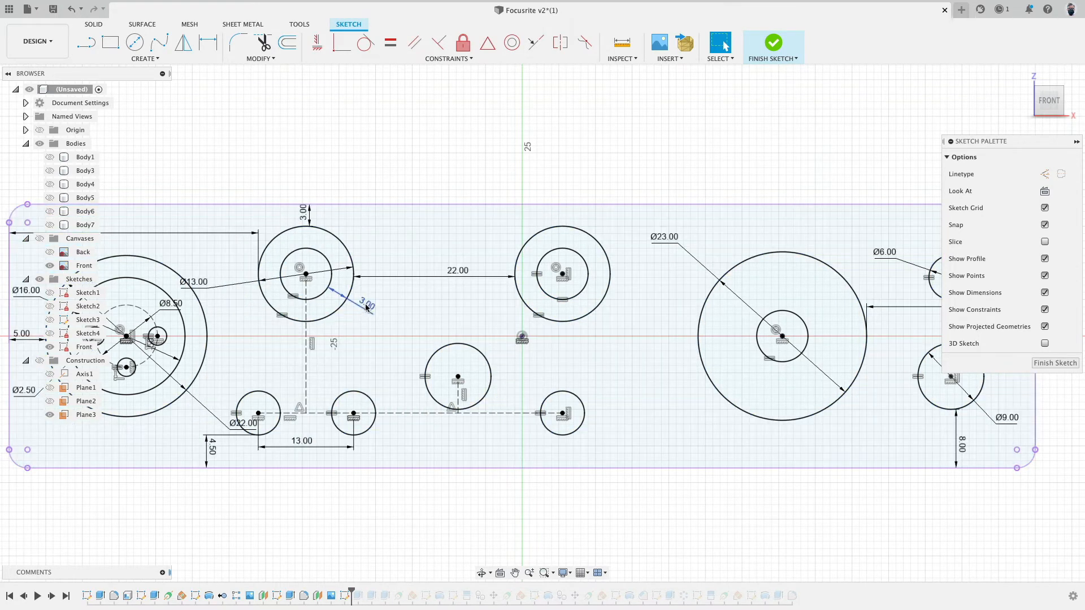
{"action": "middle_click_drag", "start_coordinate": [490, 353], "coordinate": [341, 333]}
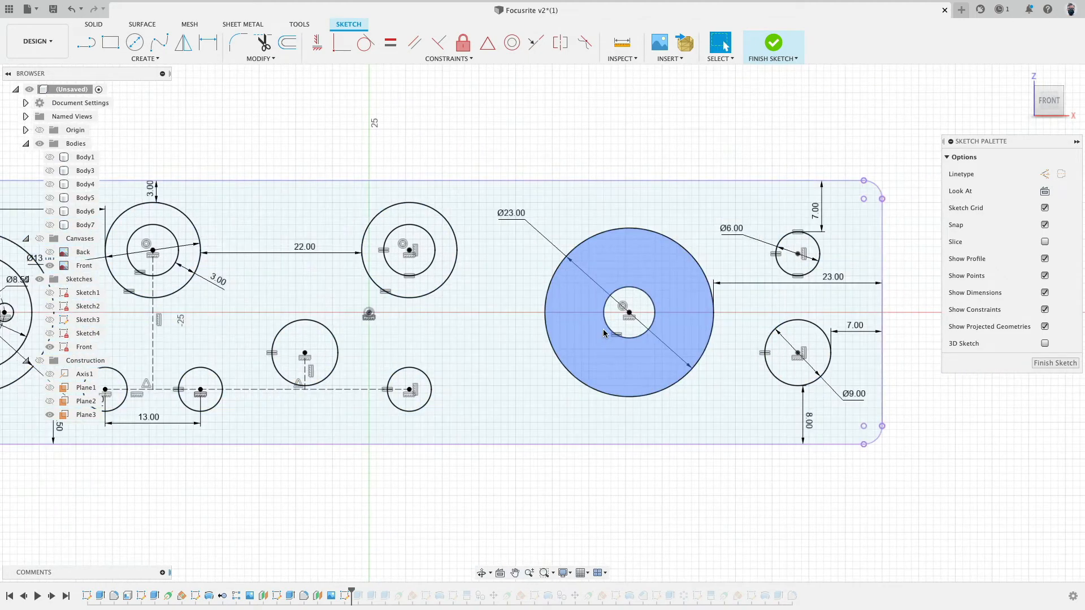
{"action": "scroll", "coordinate": [609, 324], "scroll_direction": "up", "scroll_amount": 3}
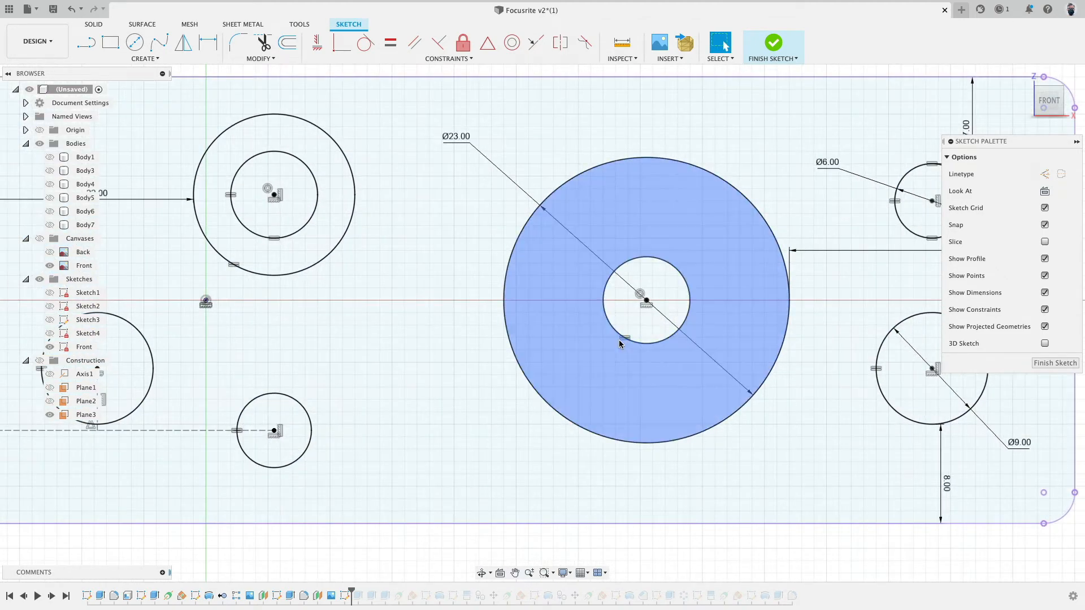
{"action": "scroll", "coordinate": [464, 313], "scroll_direction": "down", "scroll_amount": 3}
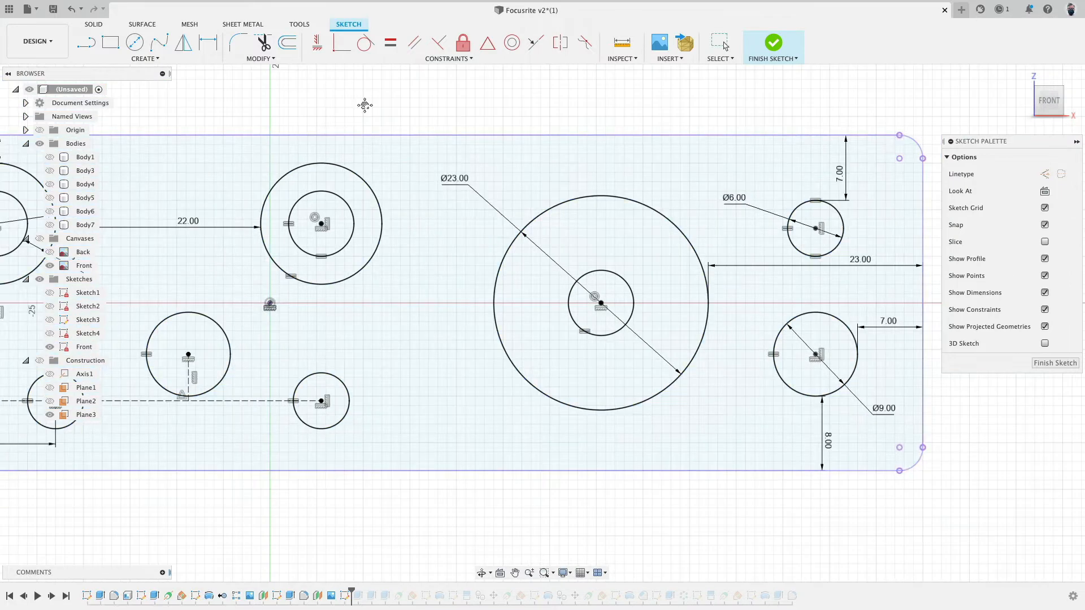
{"action": "middle_click_drag", "start_coordinate": [364, 106], "coordinate": [408, 115]}
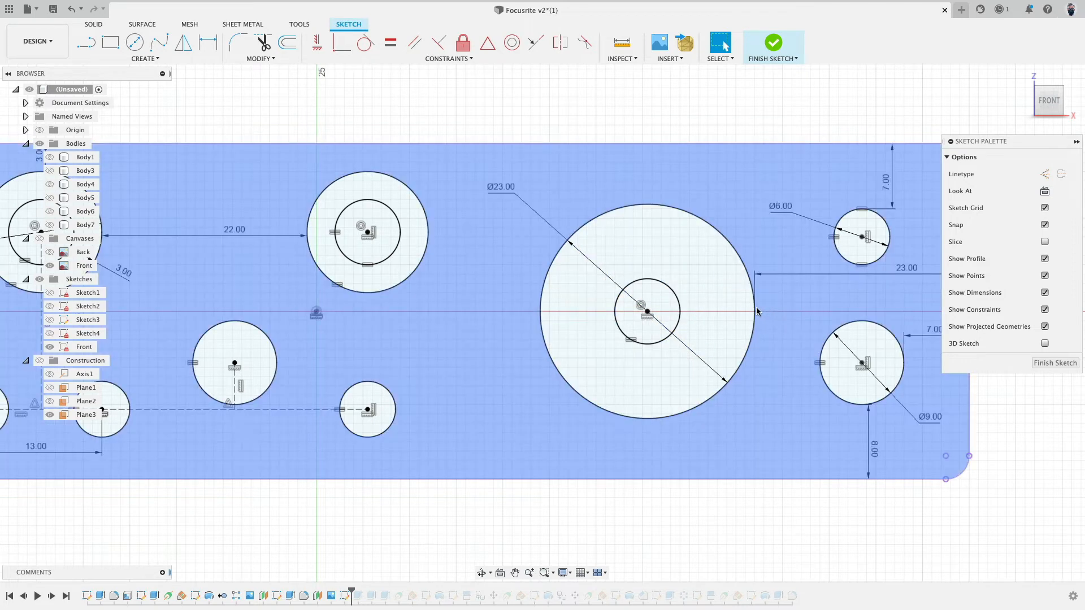
{"action": "middle_click_drag", "start_coordinate": [756, 307], "coordinate": [641, 295]}
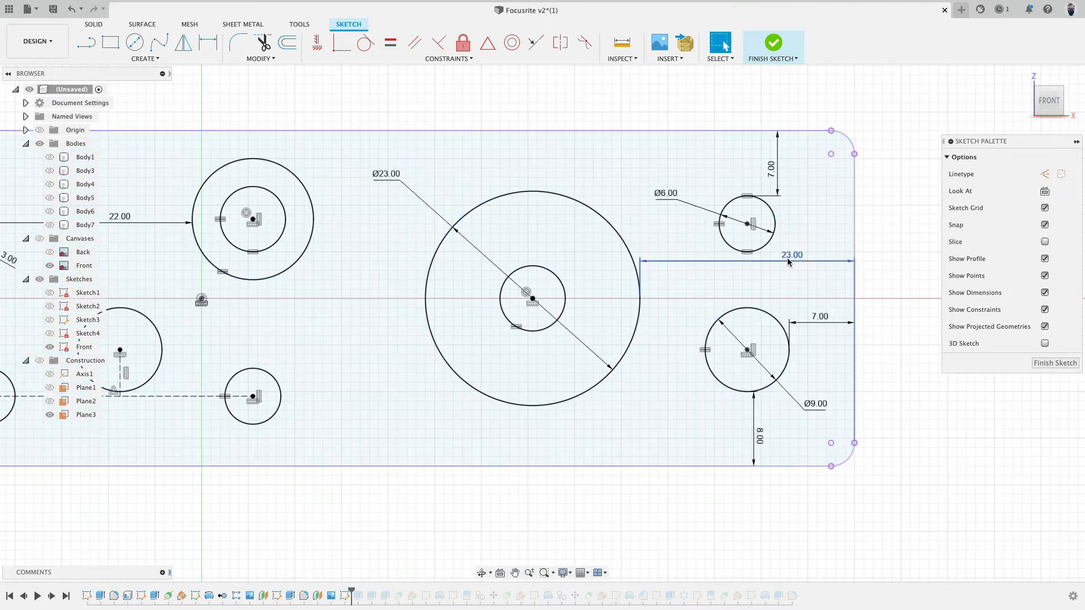
Step: Reposition the label of the 23 mm knob-to-edge dimension and set Sketch Dimension to pick circle/arc tangents
{"action": "left_click_drag", "start_coordinate": [725, 265], "coordinate": [800, 269]}
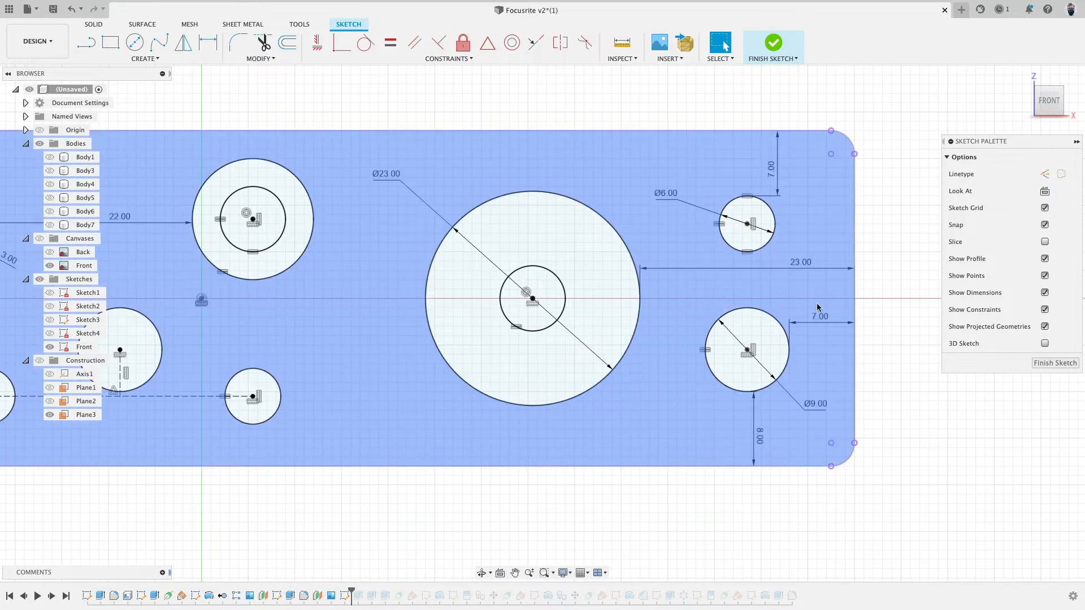
{"action": "left_click", "coordinate": [742, 284]}
{"action": "key", "text": "d"}
{"action": "right_click", "coordinate": [688, 291]}
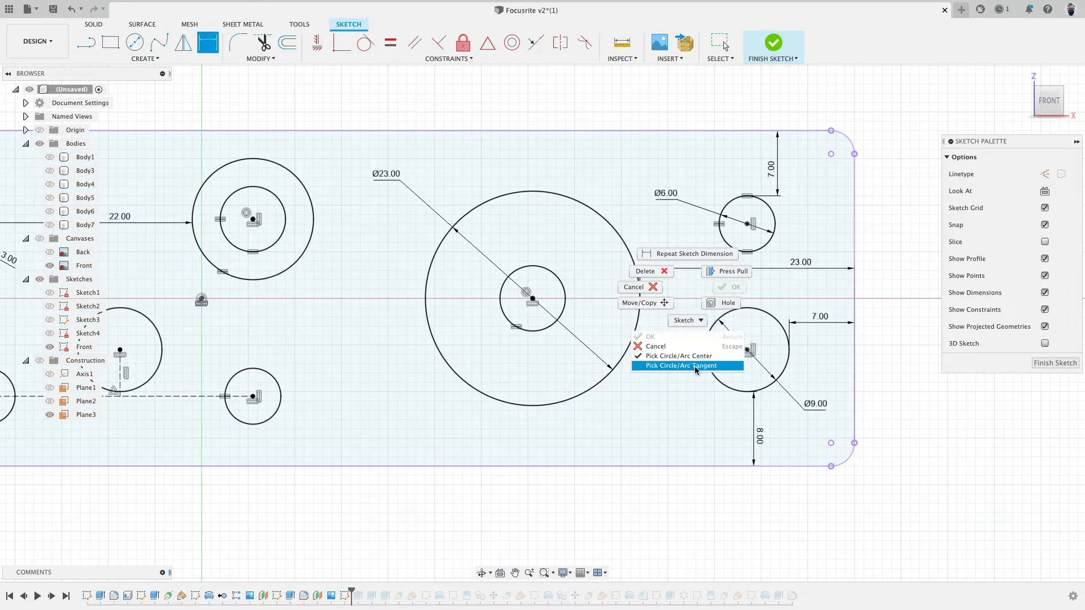
{"action": "left_click", "coordinate": [695, 367]}
Step: Delete the spacing dimension between the 13 mm circle and its inner circle, and dimension that gap again as 3 mm
{"action": "middle_click_drag", "start_coordinate": [416, 298], "coordinate": [530, 286]}
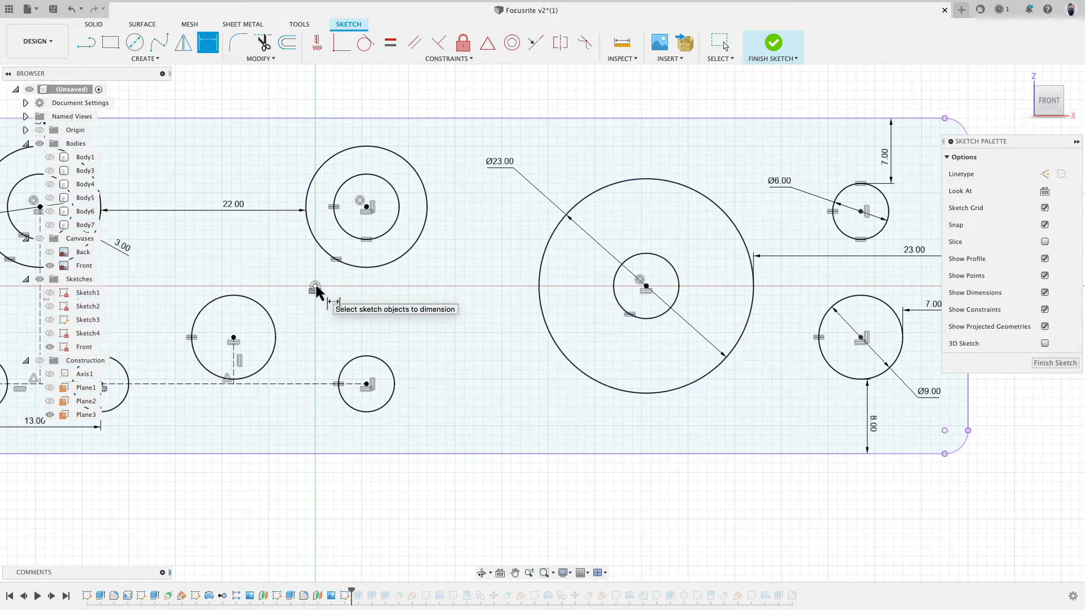
{"action": "mouse_move", "coordinate": [315, 286]}
{"action": "middle_mouse_down"}
{"action": "mouse_move", "coordinate": [707, 301]}
{"action": "mouse_move", "coordinate": [691, 301]}
{"action": "middle_mouse_up"}
{"action": "key", "text": "d"}
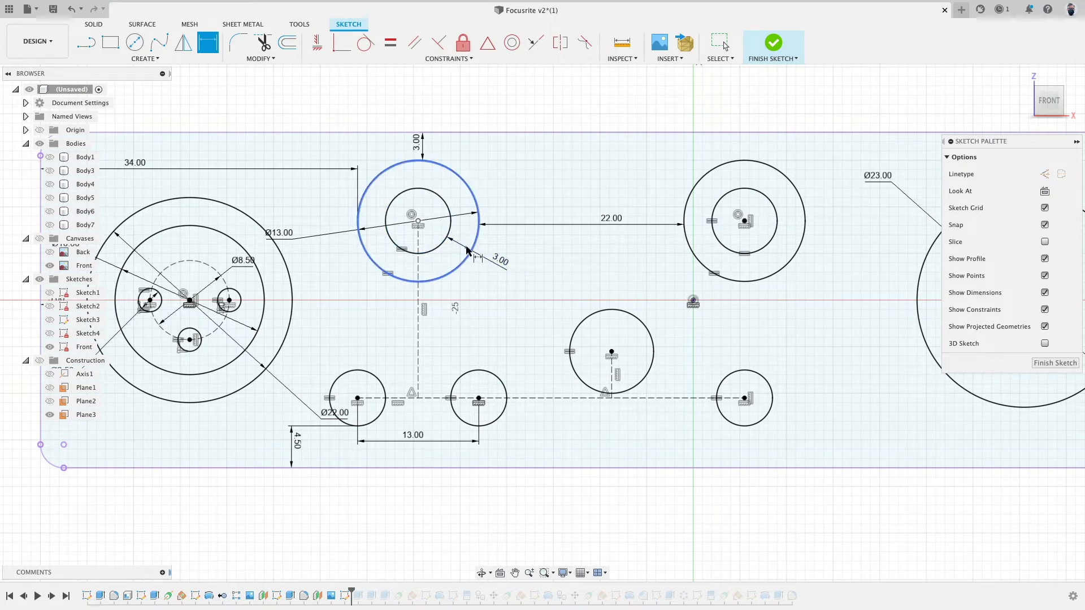
{"action": "key", "text": "Escape"}
{"action": "left_click", "coordinate": [494, 260]}
{"action": "key", "text": "Delete"}
{"action": "key", "text": "d"}
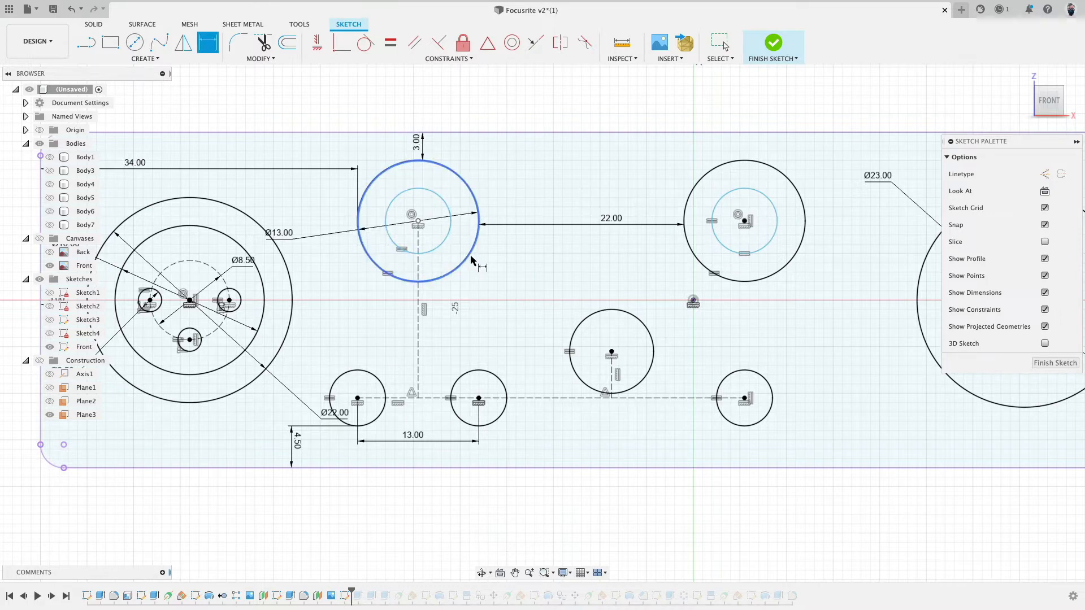
{"action": "left_click", "coordinate": [469, 259]}
{"action": "left_click", "coordinate": [449, 237]}
{"action": "left_click", "coordinate": [481, 257]}
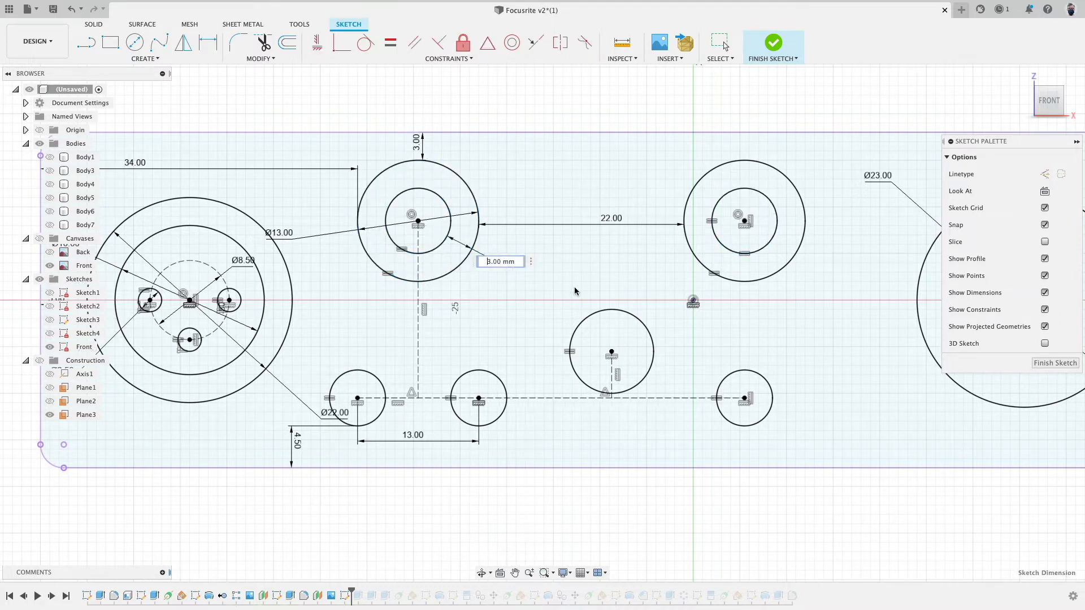
{"action": "type", "text": "3"}
{"action": "key", "text": "Return"}
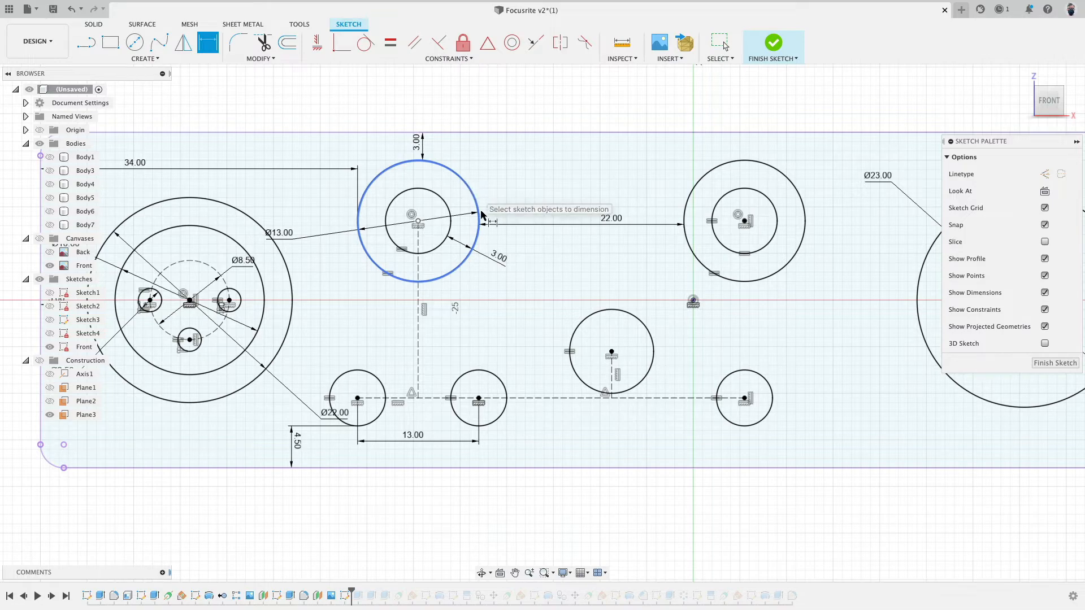
Step: Move the 13 mm diameter label above and to the right of its circle and review the whole front panel layout
{"action": "scroll", "coordinate": [487, 285], "scroll_direction": "down", "scroll_amount": 3}
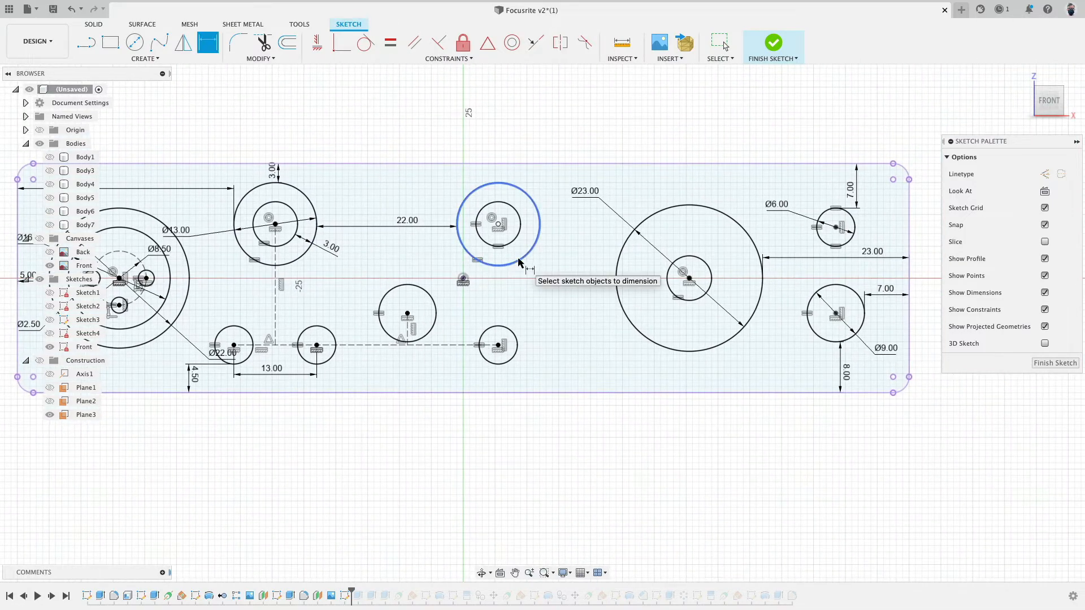
{"action": "middle_click_drag", "start_coordinate": [518, 262], "coordinate": [600, 264]}
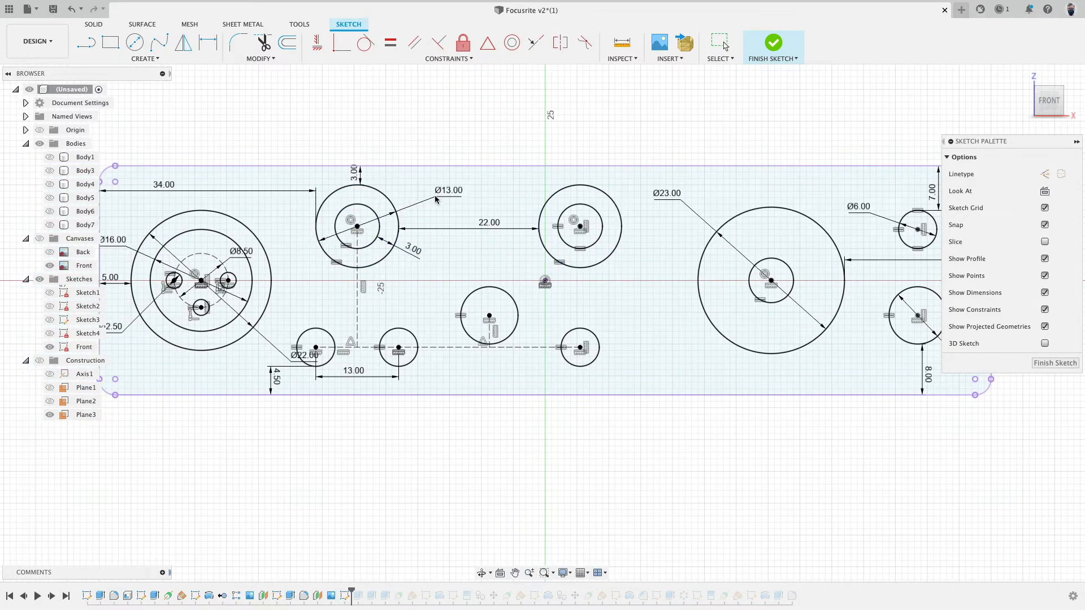
{"action": "scroll", "coordinate": [418, 186], "scroll_direction": "down", "scroll_amount": 2}
{"action": "scroll", "coordinate": [418, 187], "scroll_direction": "up", "scroll_amount": 3}
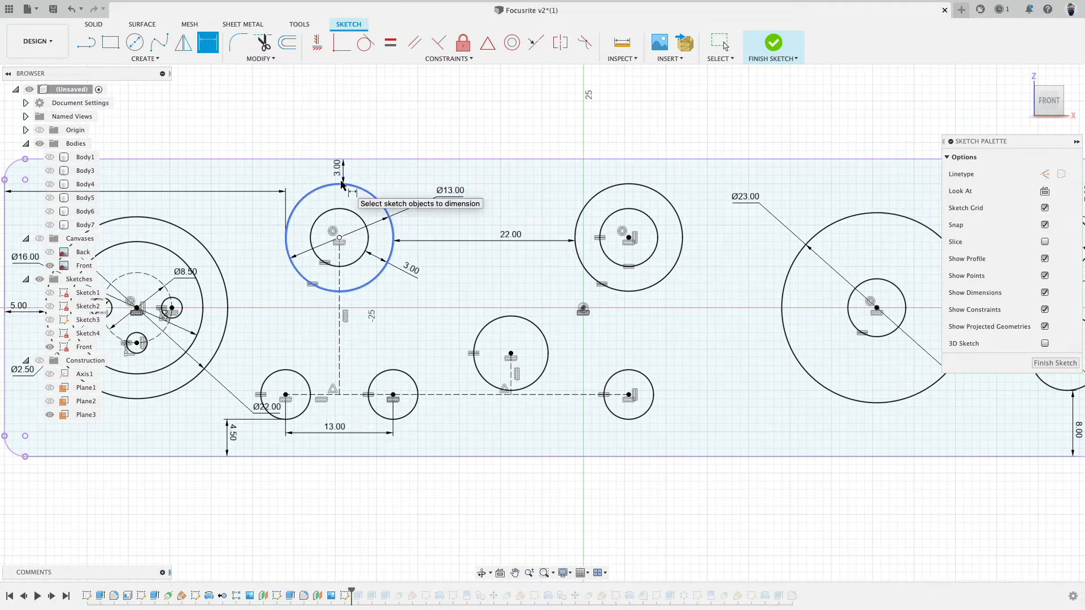
{"action": "scroll", "coordinate": [423, 269], "scroll_direction": "down", "scroll_amount": 2}
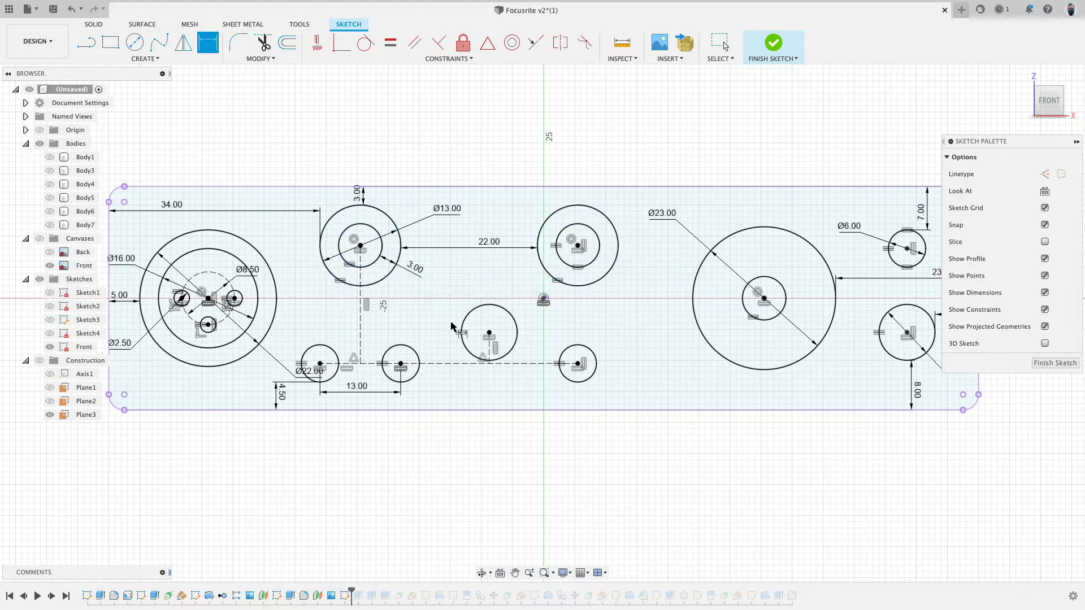
Step: Reposition the 22 mm and 34 mm spacing labels beside the 13 mm circle and view Sketch Dimension's circle/arc picking options
{"action": "left_click_drag", "start_coordinate": [491, 245], "coordinate": [483, 244]}
{"action": "middle_click_drag", "start_coordinate": [478, 243], "coordinate": [659, 233]}
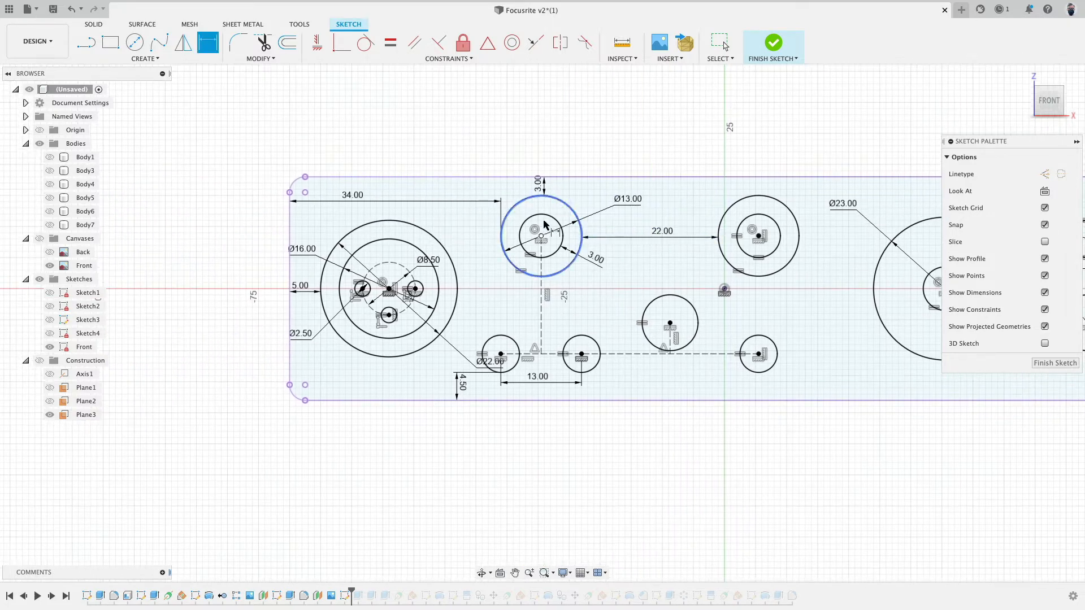
{"action": "left_click_drag", "start_coordinate": [364, 209], "coordinate": [366, 210]}
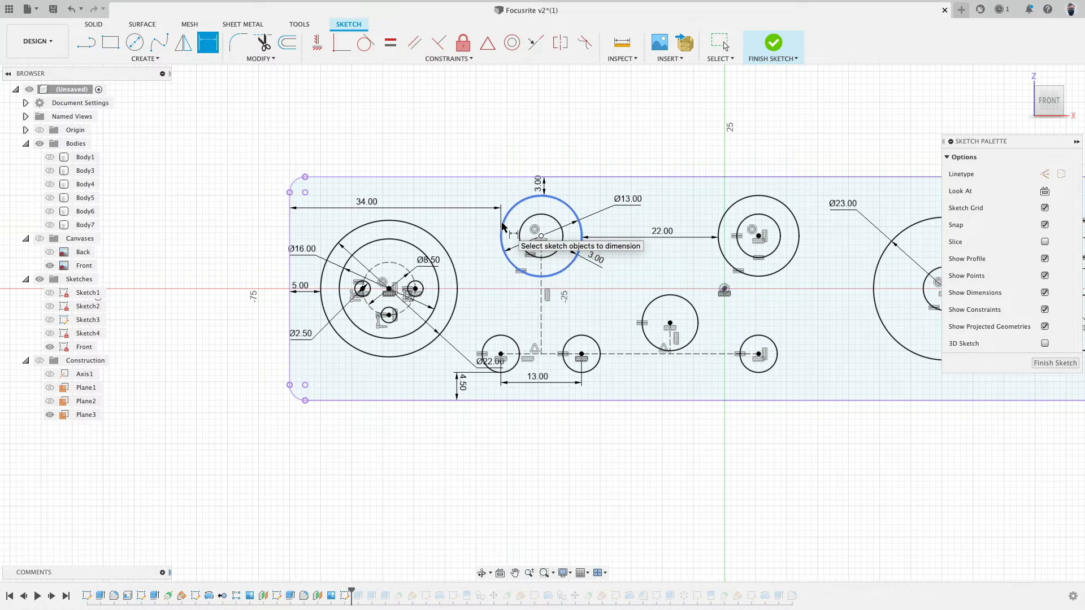
{"action": "right_click", "coordinate": [472, 229]}
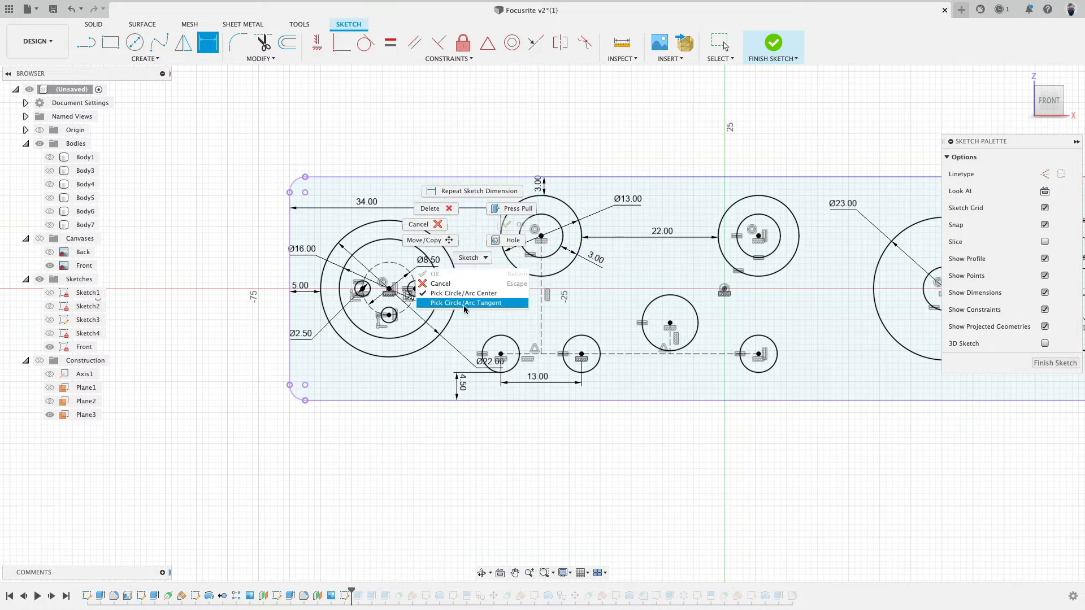
{"action": "left_click", "coordinate": [639, 486]}
{"action": "scroll", "coordinate": [591, 464], "scroll_direction": "up", "scroll_amount": 3}
{"action": "middle_click_drag", "start_coordinate": [563, 438], "coordinate": [556, 486]}
{"action": "key", "text": "d"}
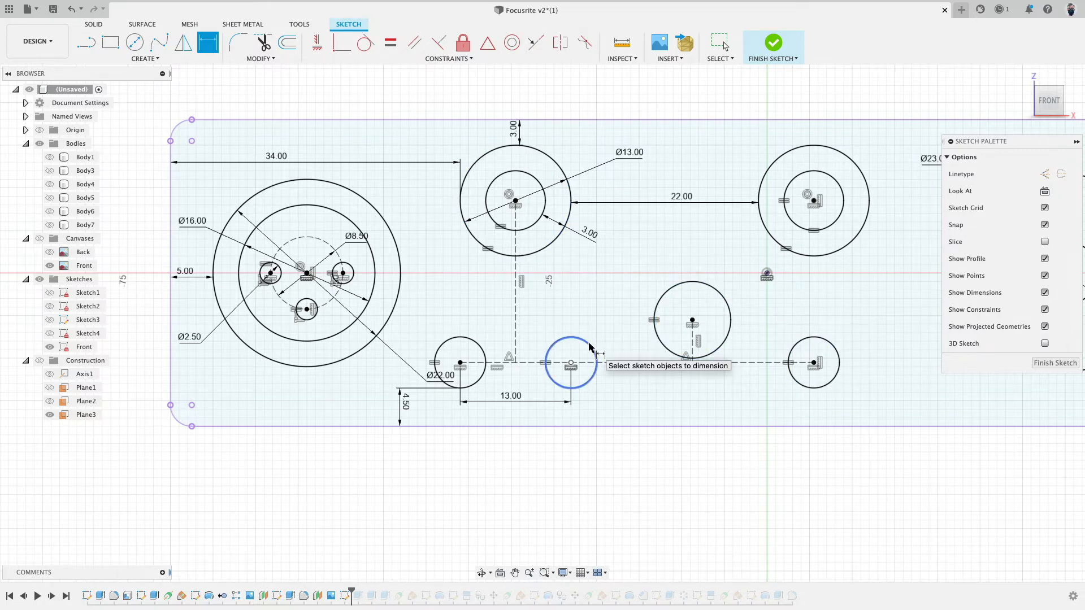
{"action": "key", "text": "Escape"}
Step: Replace the lower row's construction line with a new one about 28.5 mm long between the second and third small circles' centers
{"action": "left_click", "coordinate": [519, 330]}
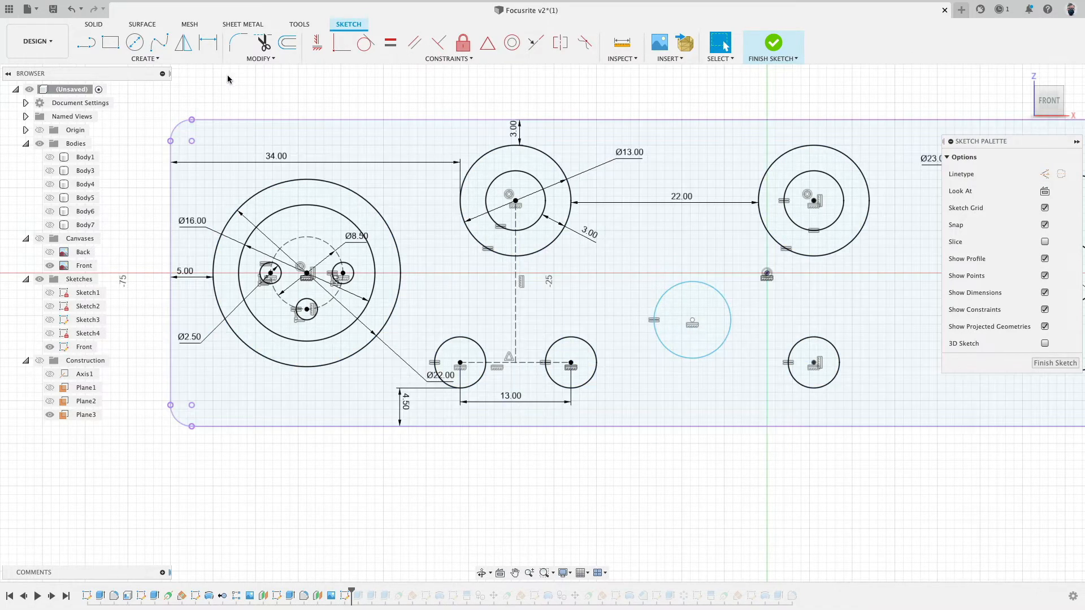
{"action": "left_click", "coordinate": [86, 42]}
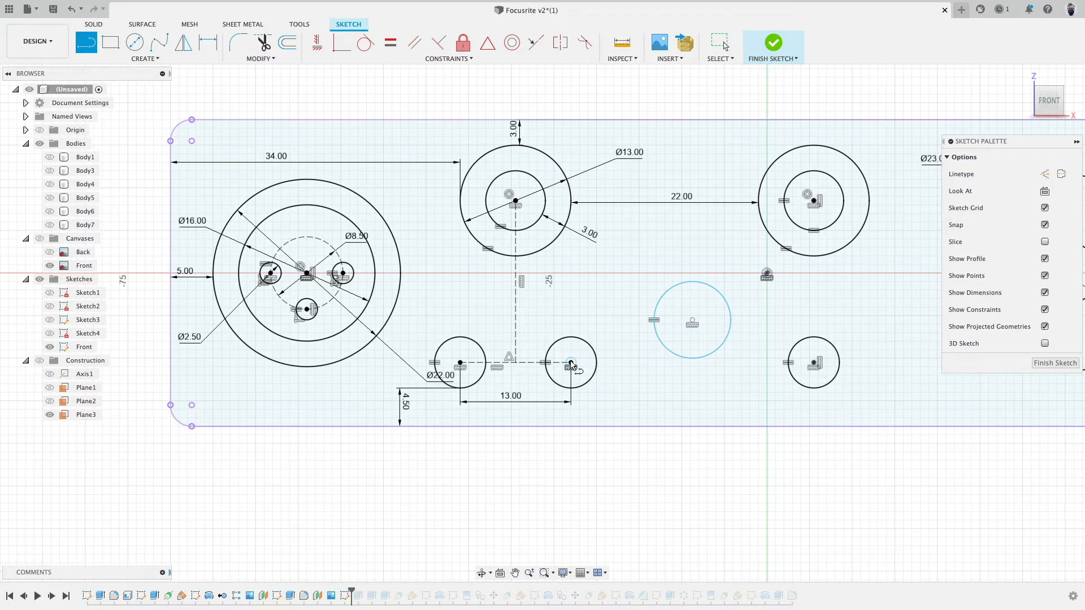
{"action": "left_click", "coordinate": [571, 363]}
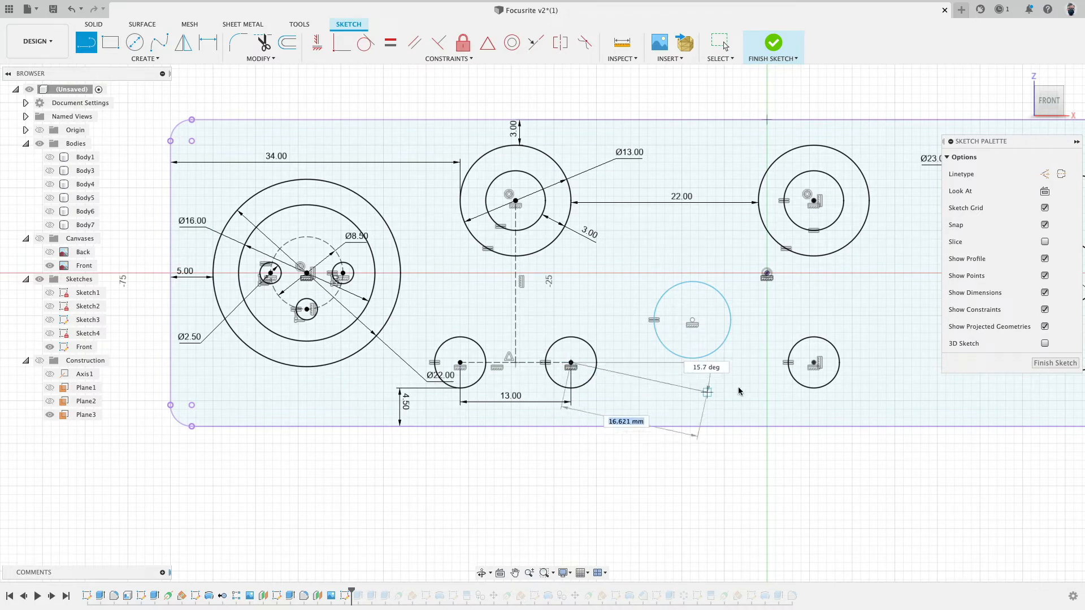
{"action": "left_click", "coordinate": [813, 363]}
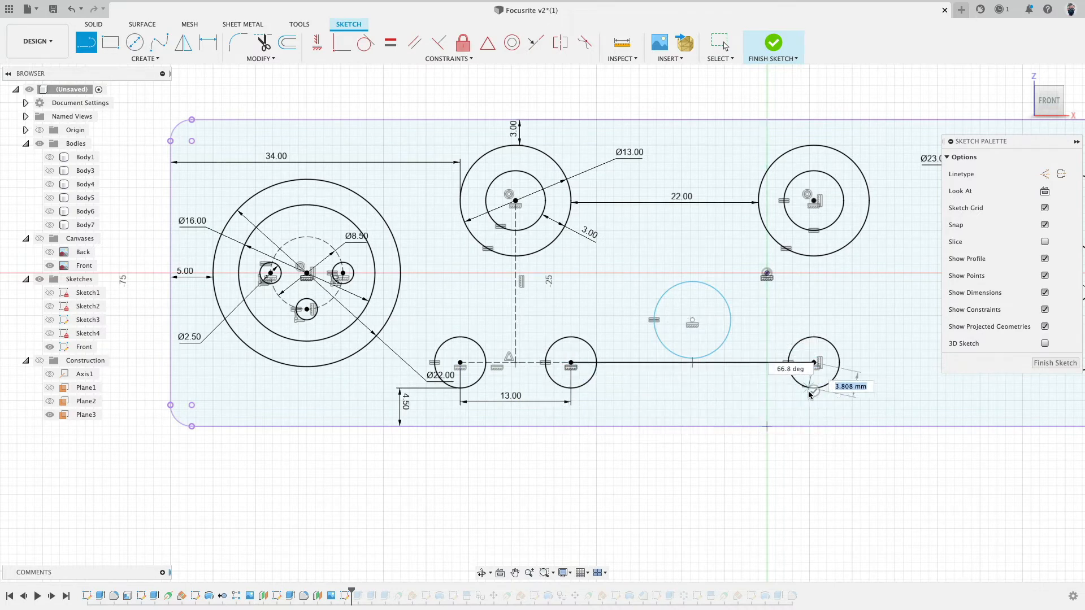
{"action": "key", "text": "Escape"}
{"action": "key", "text": "c"}
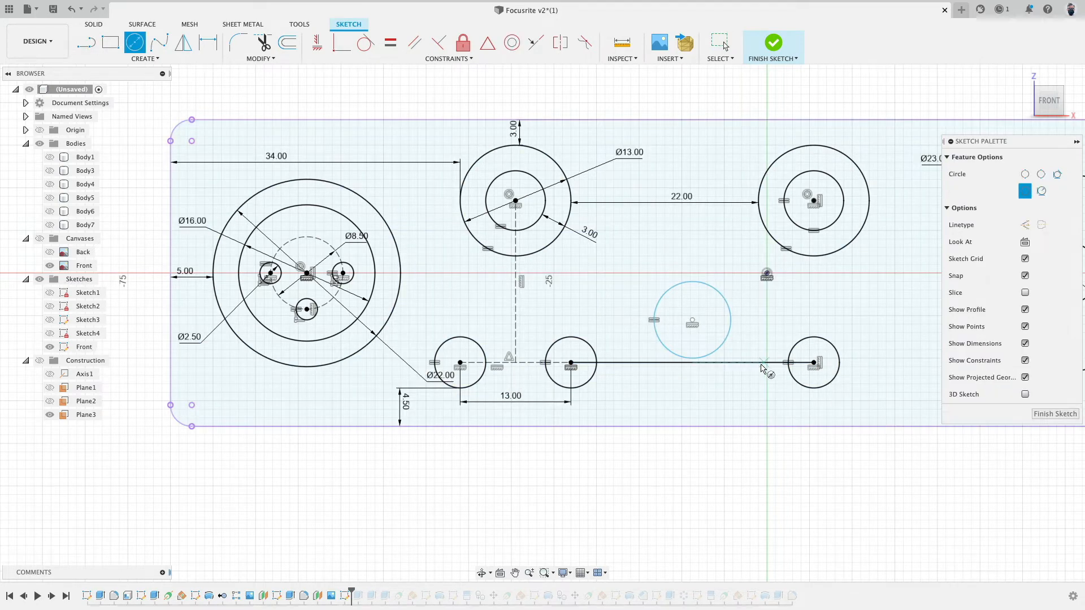
{"action": "key", "text": "Escape"}
{"action": "left_click", "coordinate": [652, 362]}
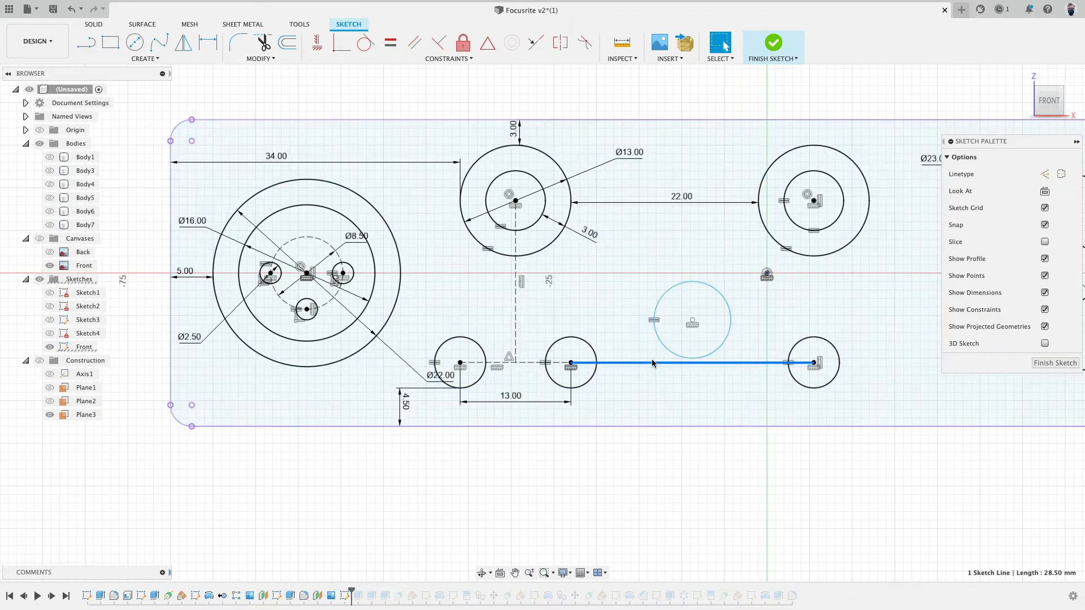
{"action": "left_click", "coordinate": [1044, 174]}
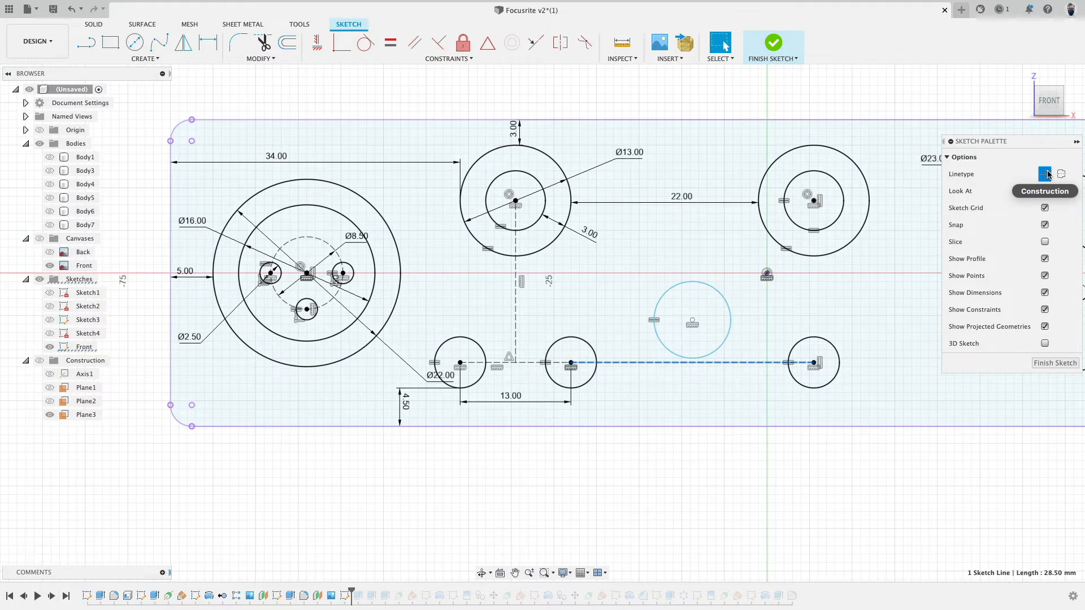
{"action": "left_click", "coordinate": [690, 98]}
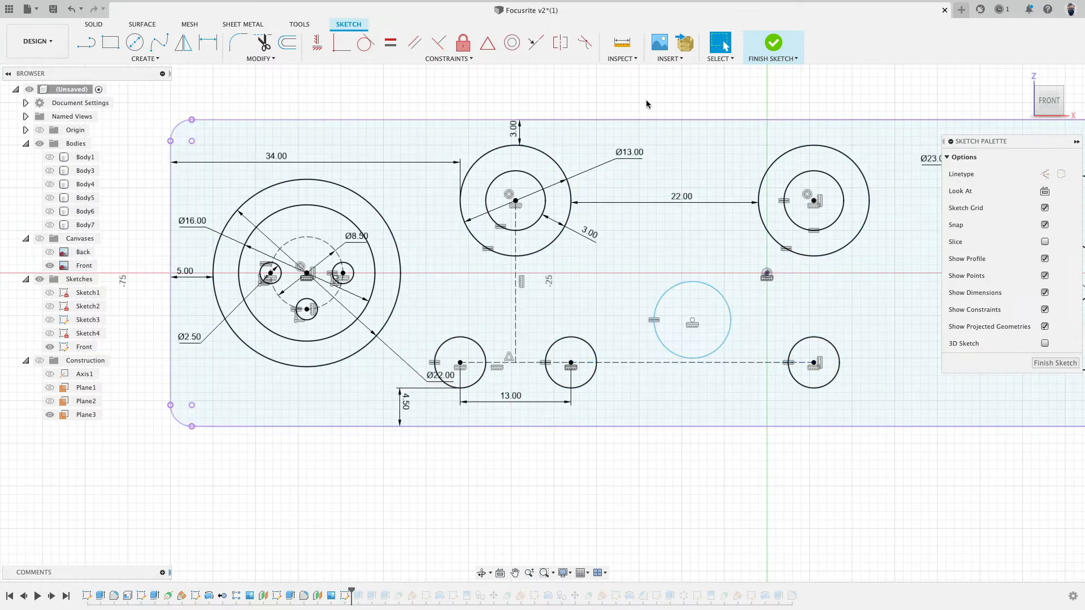
Step: Draw a vertical construction line about 5 mm long from the mid-sized circle's center to the lower construction line's midpoint
{"action": "left_click", "coordinate": [89, 45]}
{"action": "left_click", "coordinate": [693, 320]}
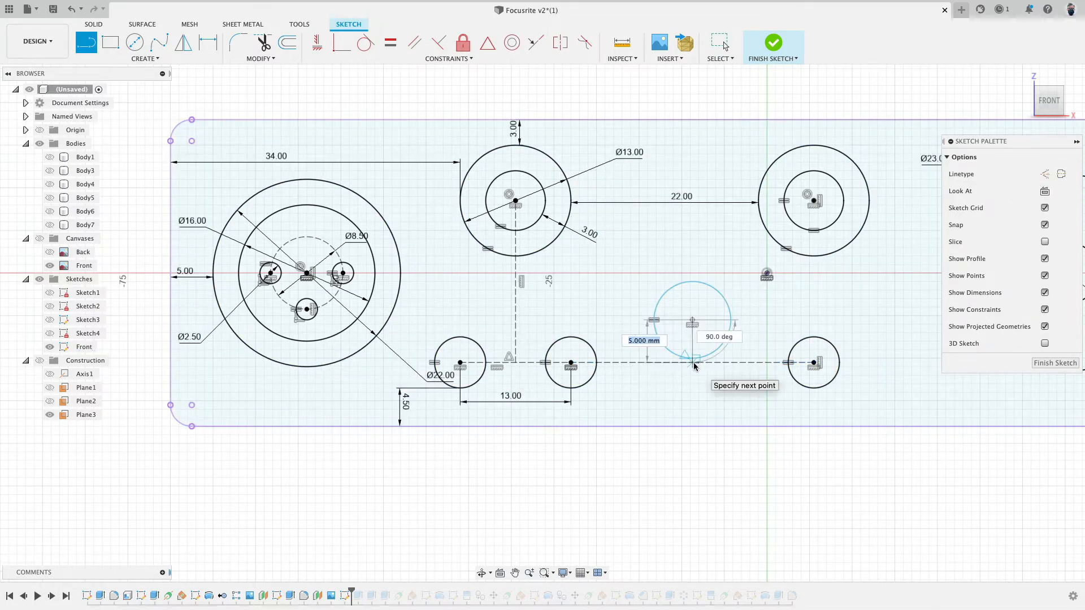
{"action": "left_click", "coordinate": [692, 358]}
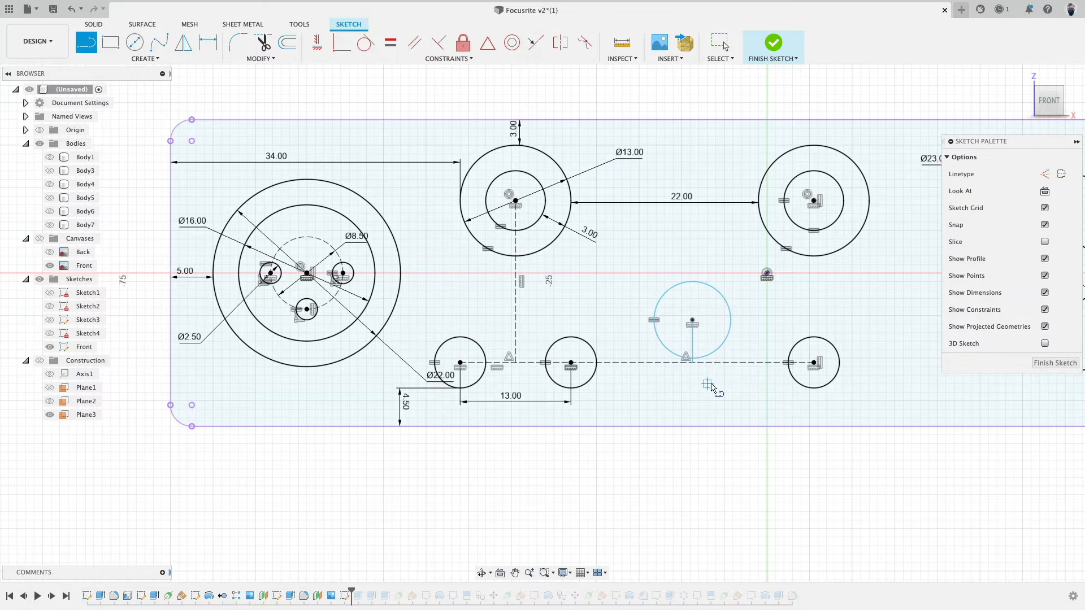
{"action": "key", "text": "Escape"}
{"action": "left_click", "coordinate": [693, 346]}
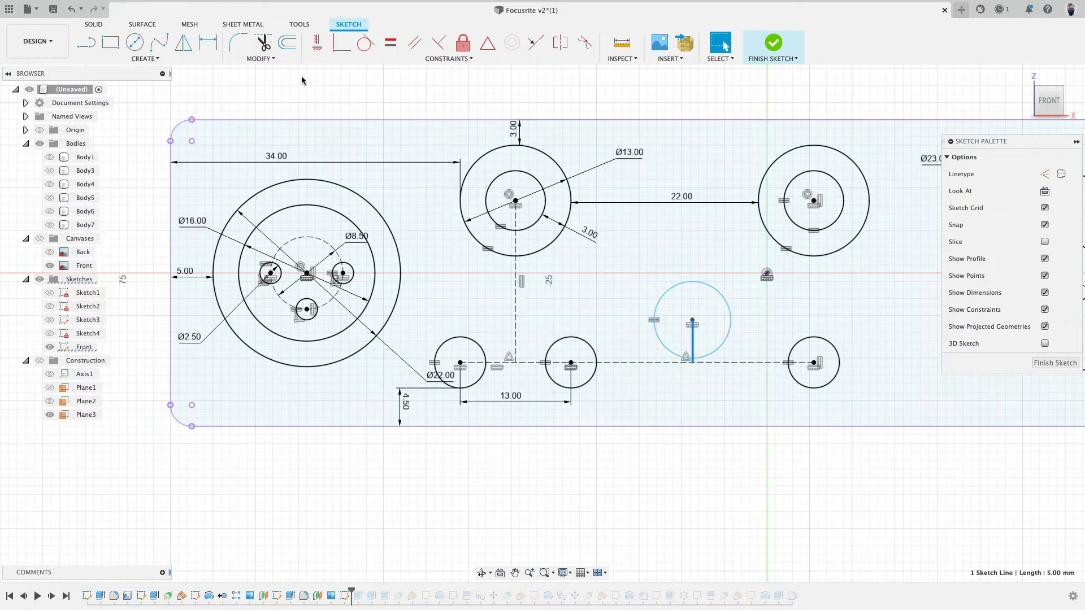
{"action": "left_click", "coordinate": [317, 43]}
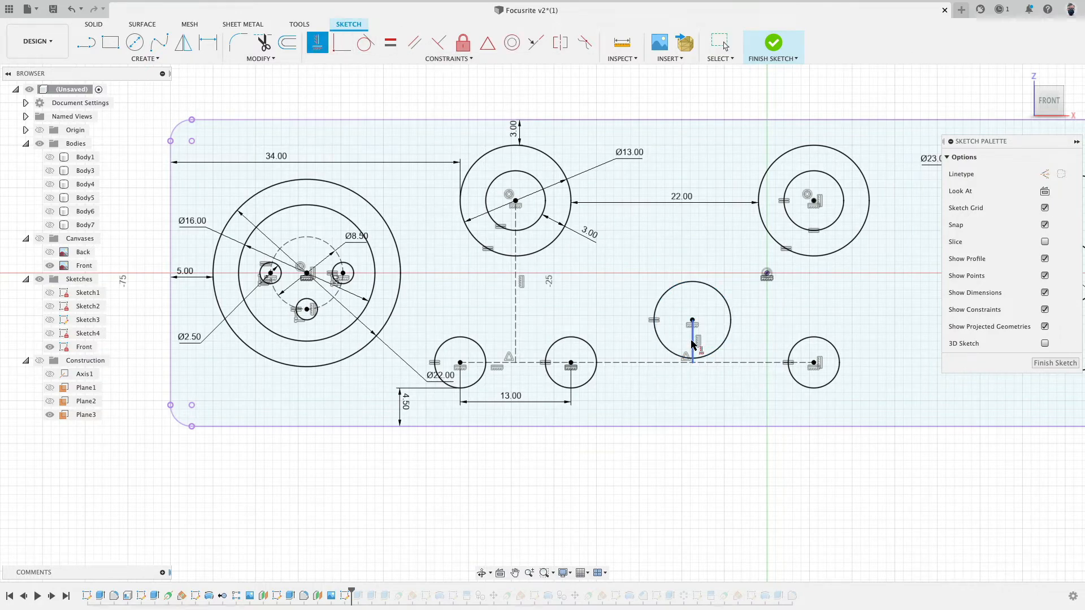
{"action": "key", "text": "Escape"}
{"action": "key", "text": "x"}
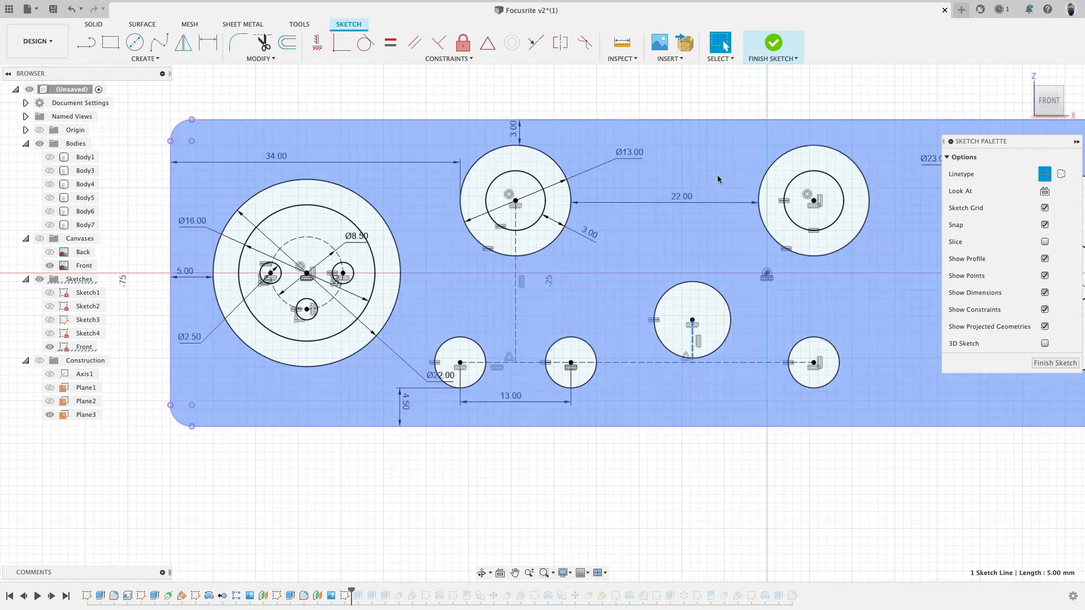
{"action": "left_click", "coordinate": [708, 102]}
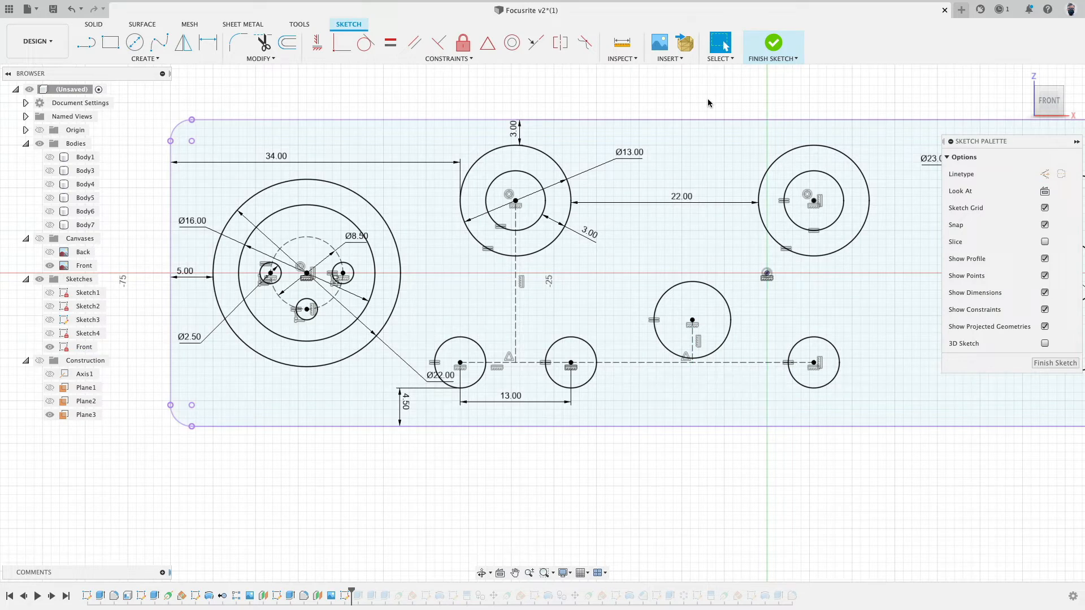
Step: Try to dimension the short vertical construction line below the mid-sized circle, and remove the line
{"action": "left_click", "coordinate": [692, 346]}
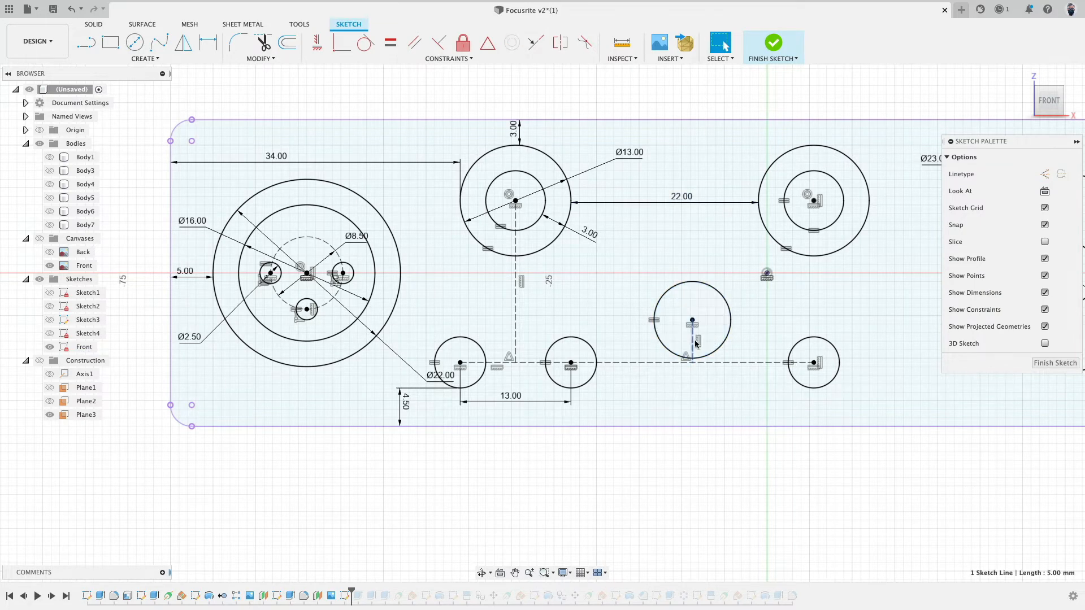
{"action": "key", "text": "d"}
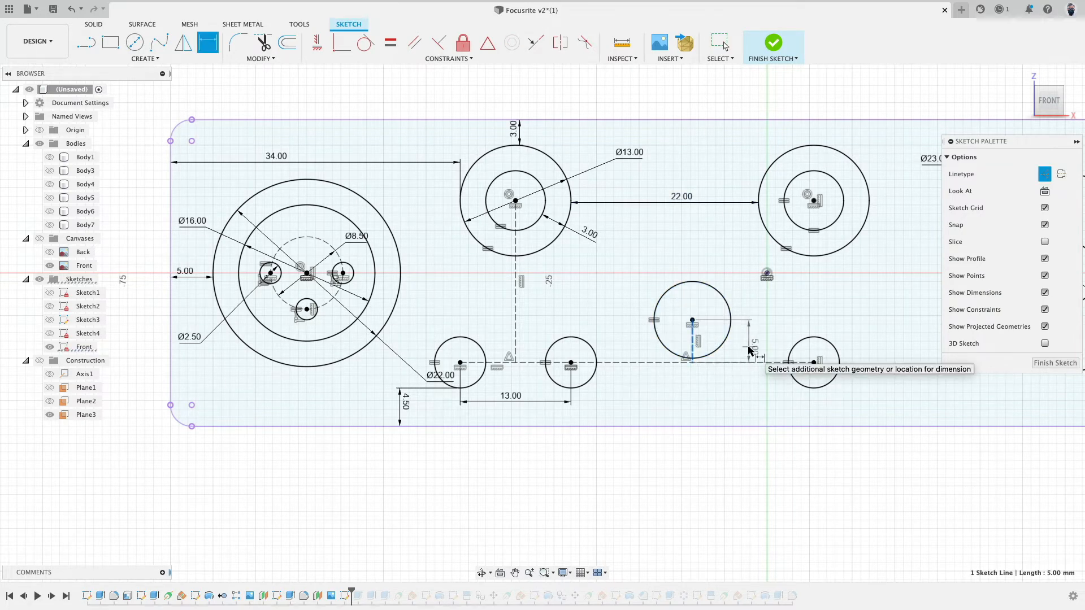
{"action": "key", "text": "Escape"}
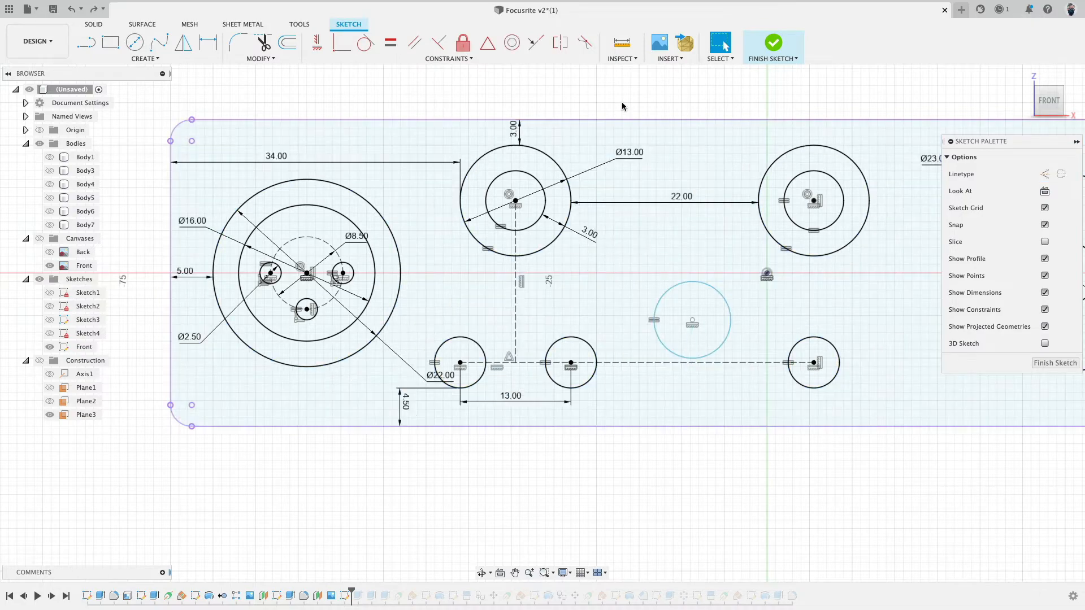
Step: Undo the rebuilt construction lines and the last move of the 34 mm label
{"action": "key", "text": "super+z"}
{"action": "key", "text": "super+z"}
{"action": "key", "text": "super+z"}
{"action": "key", "text": "super+z"}
{"action": "key", "text": "super+z"}
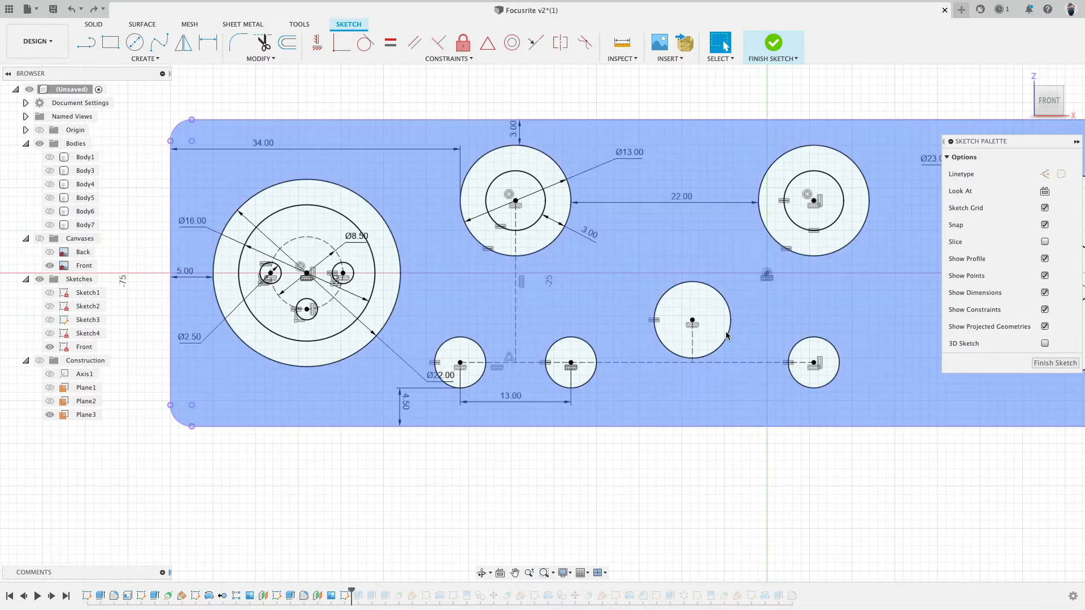
Step: Select the centers of the mid-sized circle and the 9 mm circle to examine their alignment across the panel
{"action": "middle_click_drag", "start_coordinate": [813, 491], "coordinate": [441, 459]}
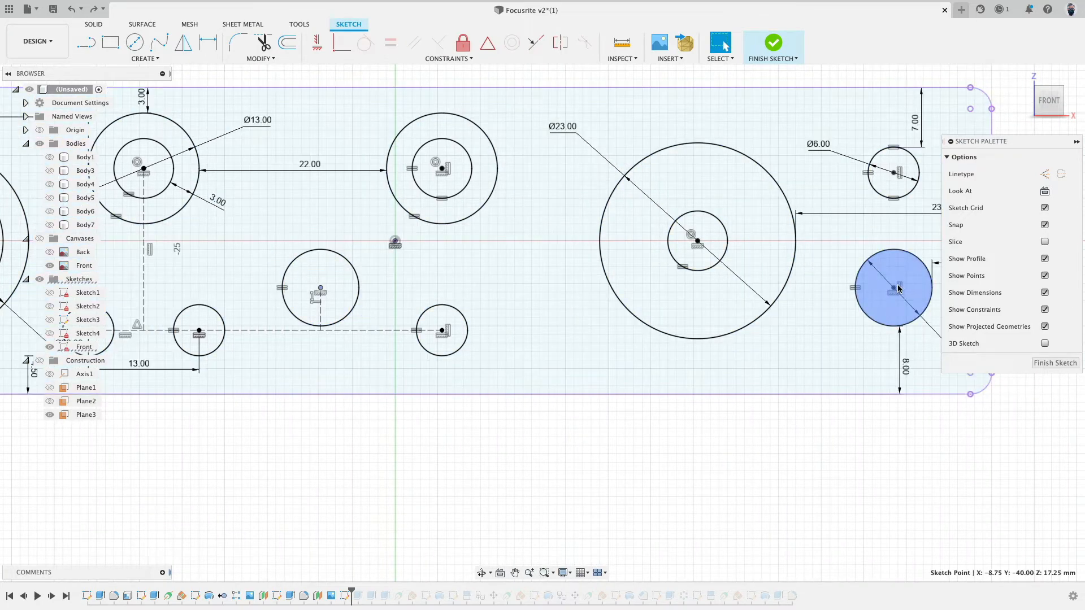
{"action": "left_click", "coordinate": [895, 288], "text": "shift"}
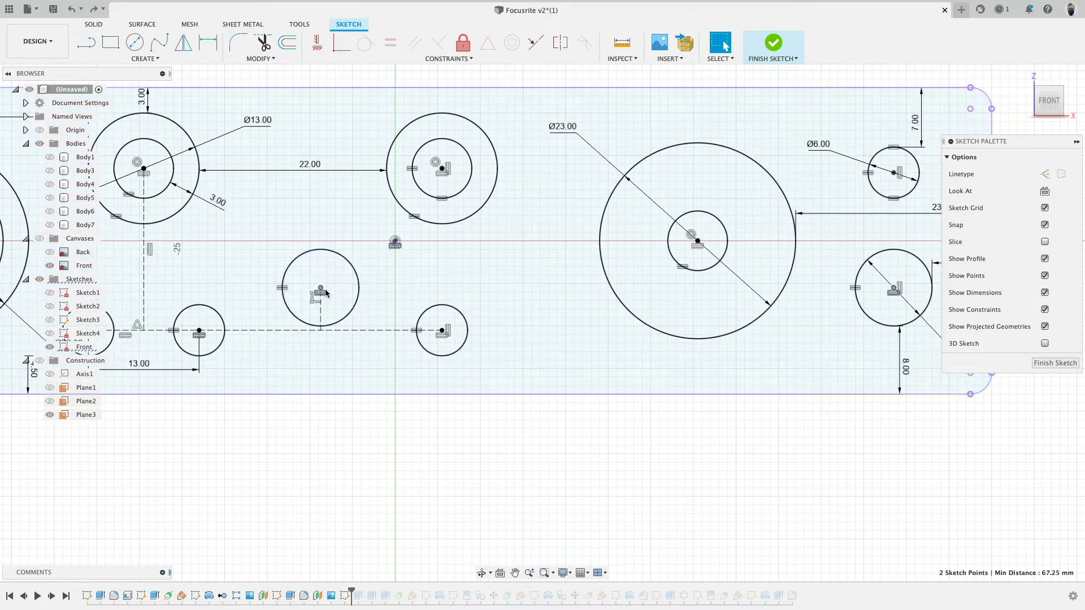
{"action": "mouse_move", "coordinate": [350, 453]}
{"action": "middle_mouse_down"}
{"action": "mouse_move", "coordinate": [360, 462]}
{"action": "mouse_move", "coordinate": [242, 469]}
{"action": "mouse_move", "coordinate": [444, 434]}
{"action": "mouse_move", "coordinate": [466, 393]}
{"action": "mouse_move", "coordinate": [430, 405]}
{"action": "middle_mouse_up"}
{"action": "scroll", "coordinate": [242, 469], "scroll_direction": "down", "scroll_amount": 5}
{"action": "scroll", "coordinate": [460, 402], "scroll_direction": "up", "scroll_amount": 2}
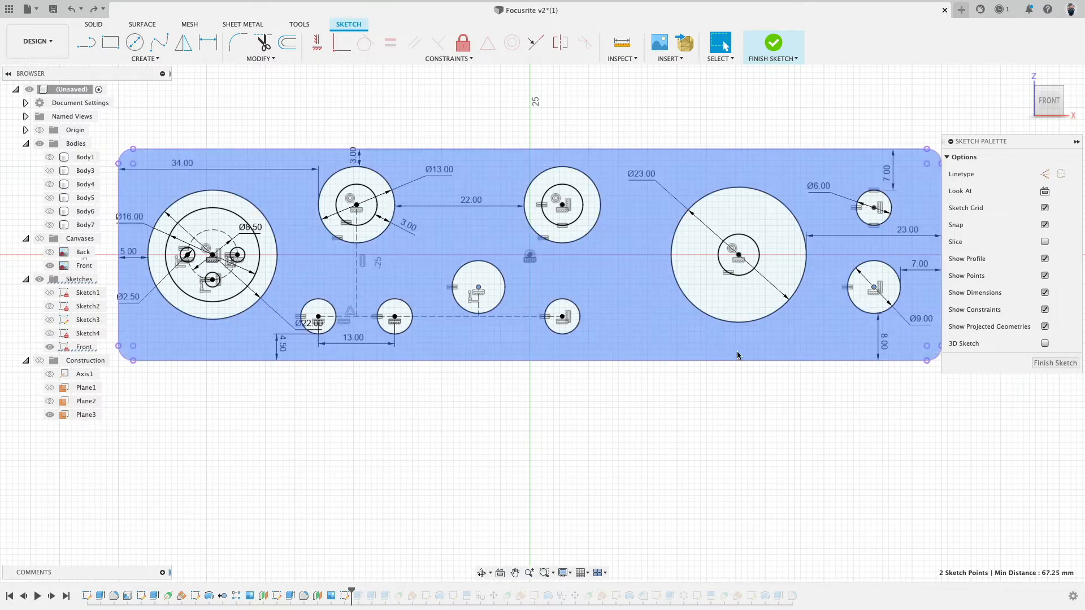
Step: Set the 9 mm circle's distance from the panel's lower edge to 10 mm, and restore it to 8 mm
{"action": "double_click", "coordinate": [883, 341]}
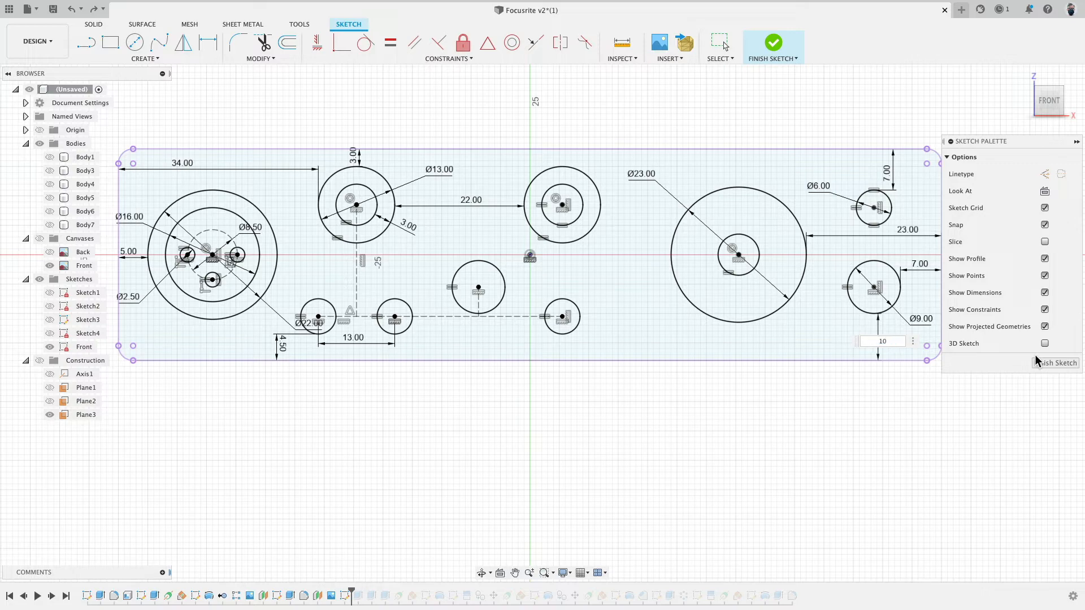
{"action": "key", "text": "Return"}
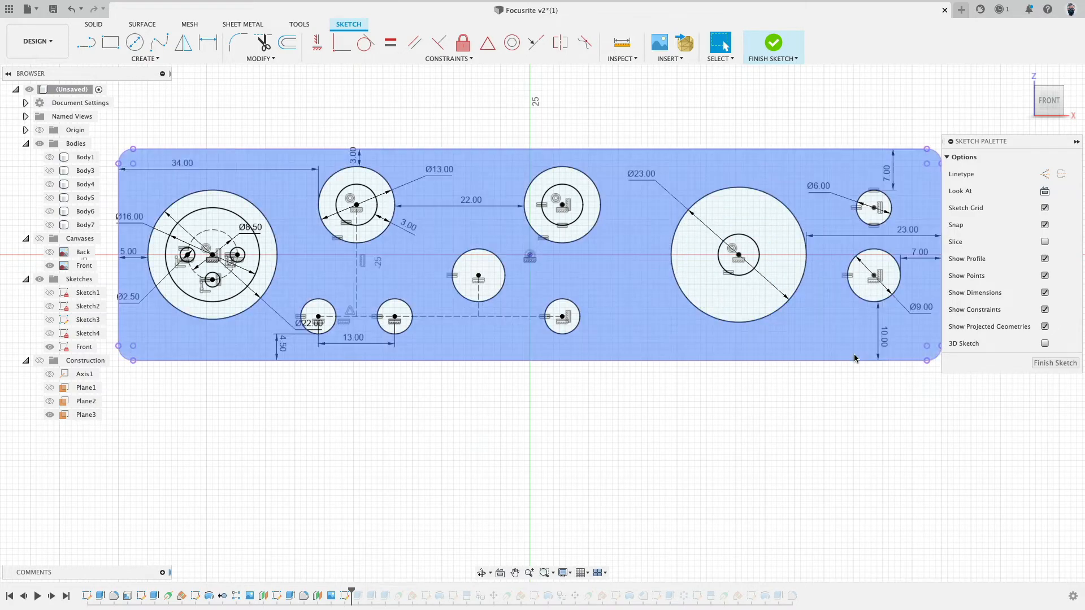
{"action": "double_click", "coordinate": [884, 337]}
{"action": "type", "text": "8"}
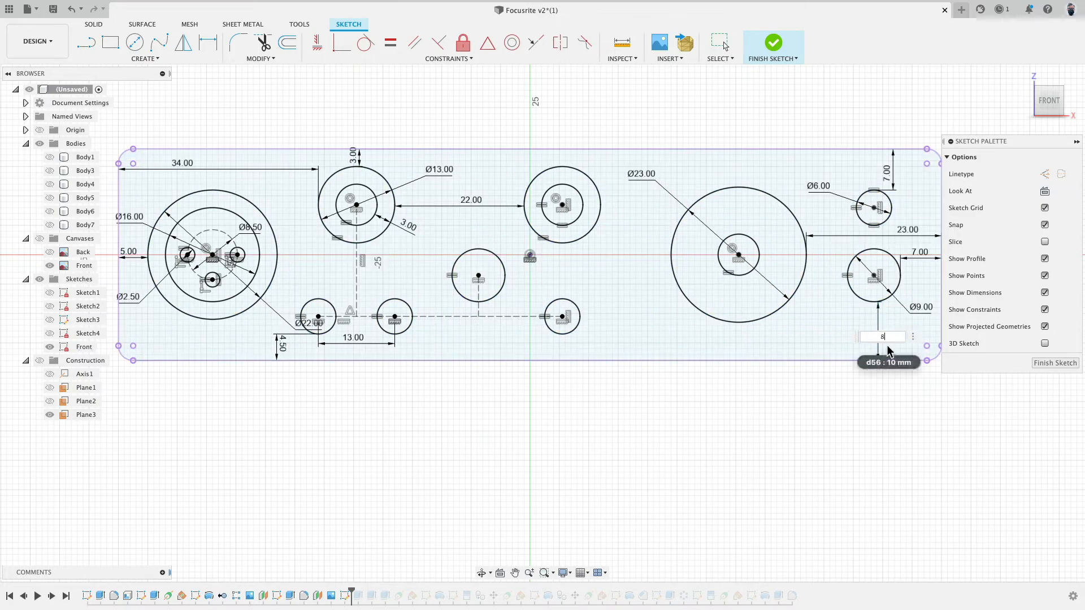
{"action": "key", "text": "Return"}
{"action": "key", "text": "Escape"}
Step: Examine the vertical construction line joining the 13 mm circle's center to the lower row of small circles
{"action": "middle_click_drag", "start_coordinate": [513, 430], "coordinate": [589, 447]}
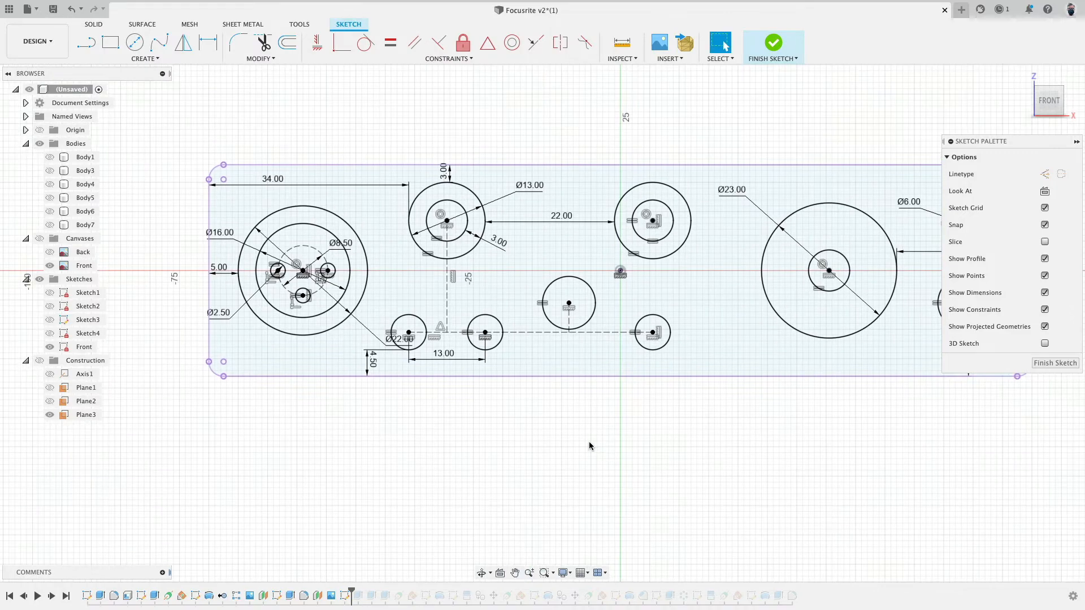
{"action": "scroll", "coordinate": [588, 446], "scroll_direction": "down", "scroll_amount": 3}
{"action": "scroll", "coordinate": [588, 446], "scroll_direction": "up", "scroll_amount": 4}
{"action": "middle_click_drag", "start_coordinate": [520, 423], "coordinate": [632, 530]}
{"action": "scroll", "coordinate": [563, 464], "scroll_direction": "up", "scroll_amount": 2}
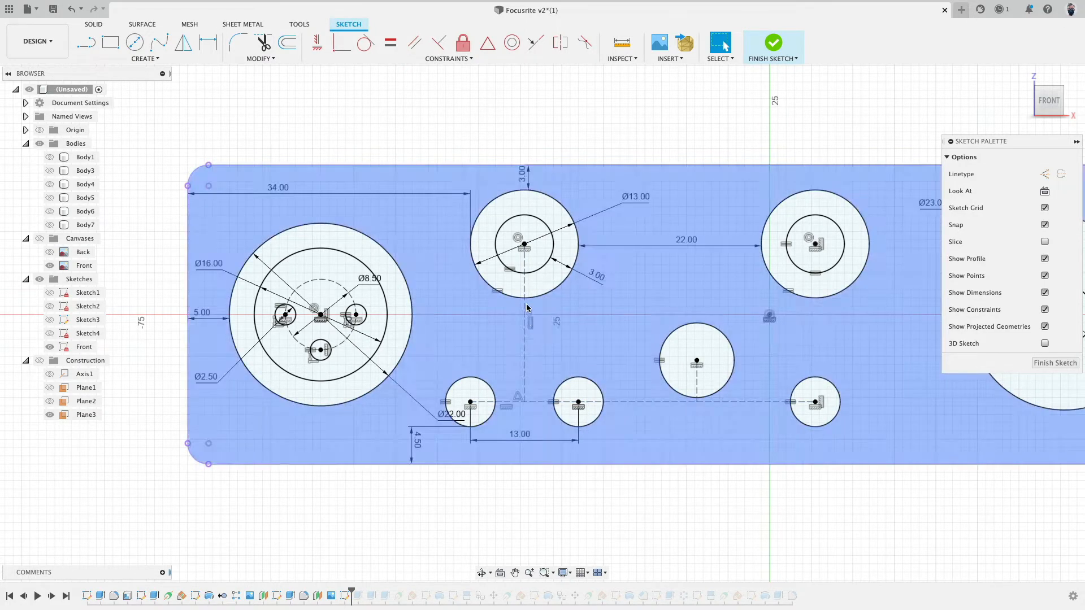
{"action": "left_click", "coordinate": [525, 365]}
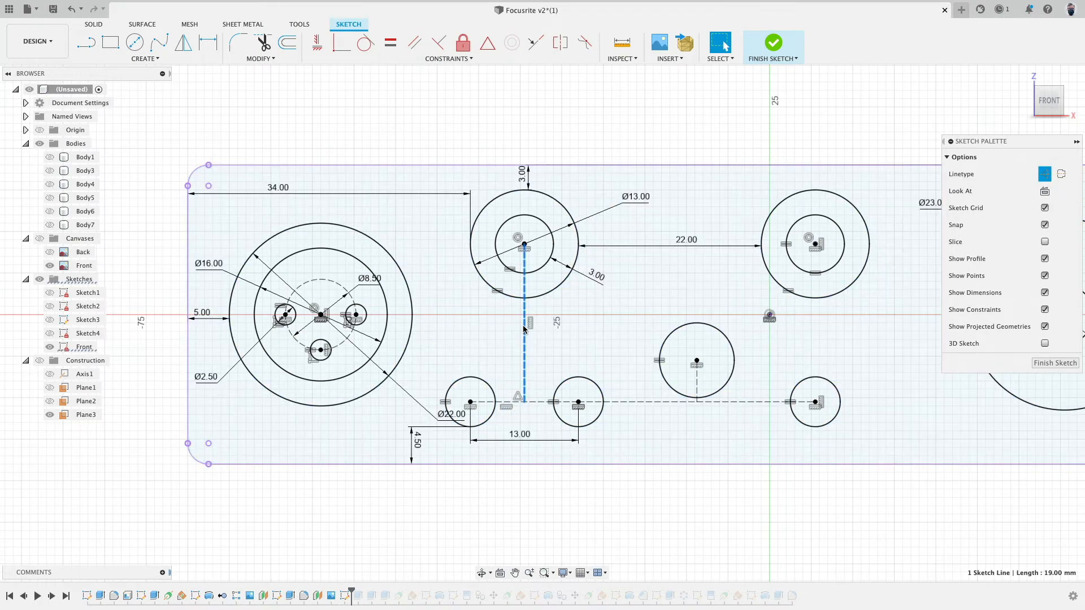
{"action": "left_click", "coordinate": [445, 496]}
Step: Delete the 4.5 mm edge offset of the lower circle row, try shifting the row vertically, and undo both changes
{"action": "left_click", "coordinate": [417, 446]}
{"action": "key", "text": "Delete"}
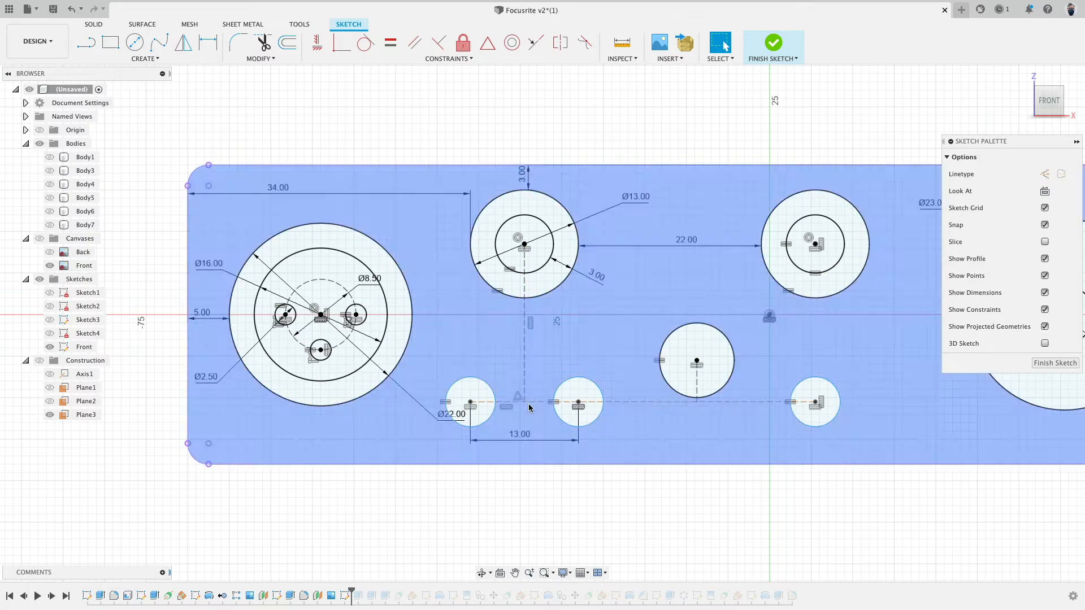
{"action": "mouse_move", "coordinate": [524, 403]}
{"action": "left_mouse_down"}
{"action": "mouse_move", "coordinate": [525, 415]}
{"action": "mouse_move", "coordinate": [527, 394]}
{"action": "left_mouse_up"}
{"action": "key", "text": "ctrl+z"}
{"action": "key", "text": "ctrl+z"}
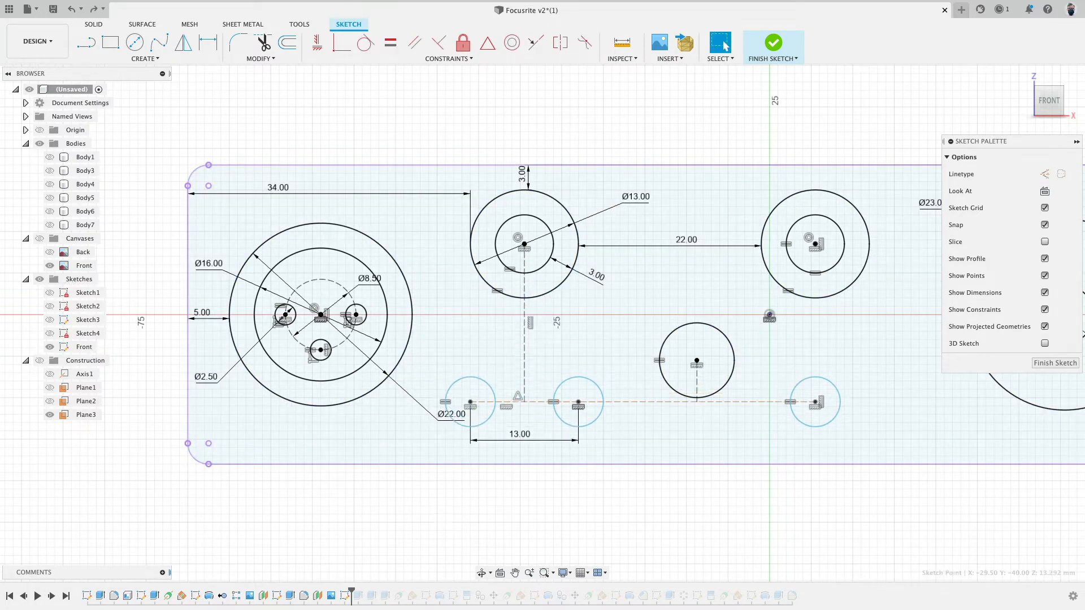
Step: Set Sketch Dimension to pick circle/arc tangents near the 4.5 mm edge offset, and leave the command
{"action": "key", "text": "d"}
{"action": "right_click", "coordinate": [380, 439]}
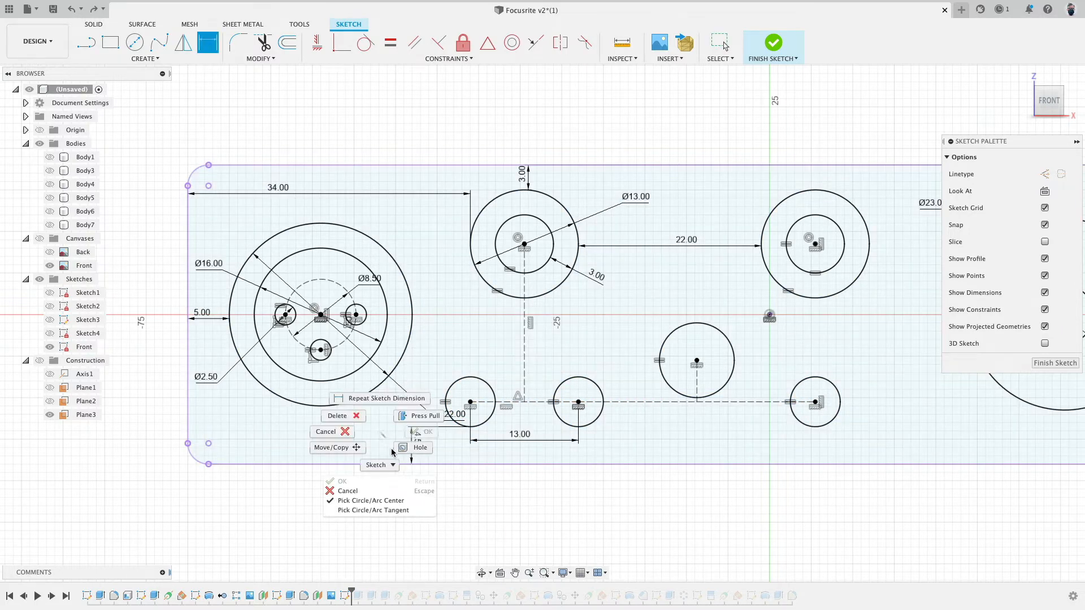
{"action": "left_click", "coordinate": [381, 510]}
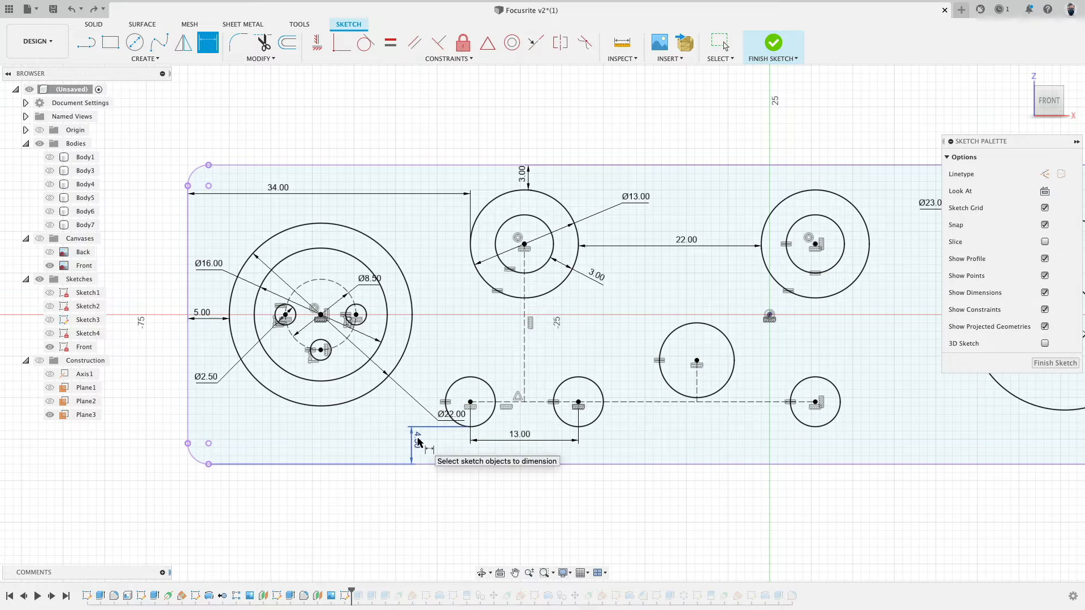
{"action": "key", "text": "Escape"}
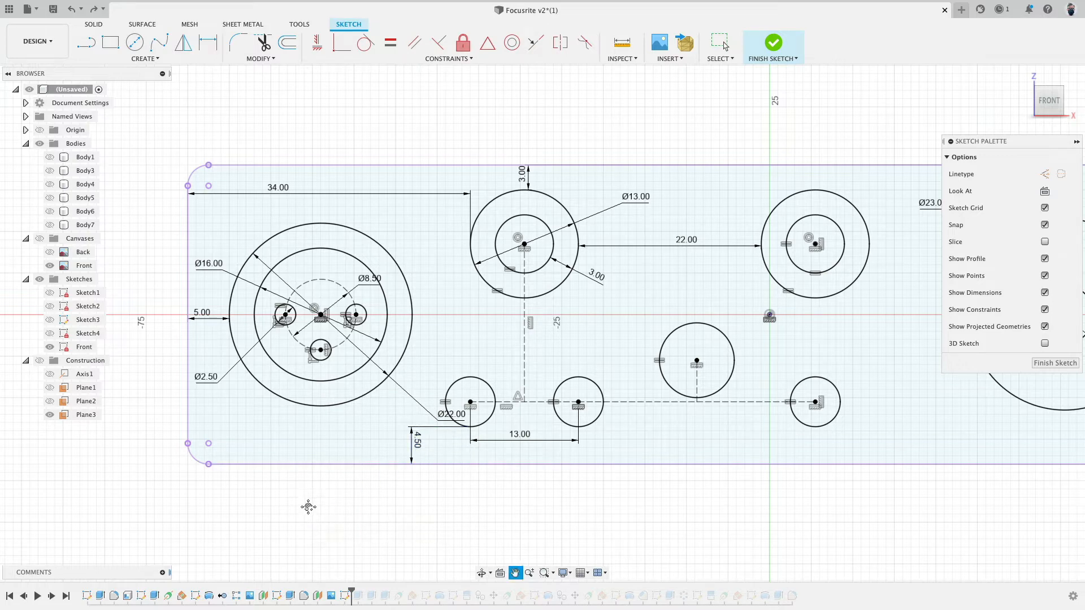
Step: Review the 22 mm knob's concentric circles and small inner circles at the panel's left end with Sketch Dimension active
{"action": "middle_click_drag", "start_coordinate": [308, 507], "coordinate": [385, 503]}
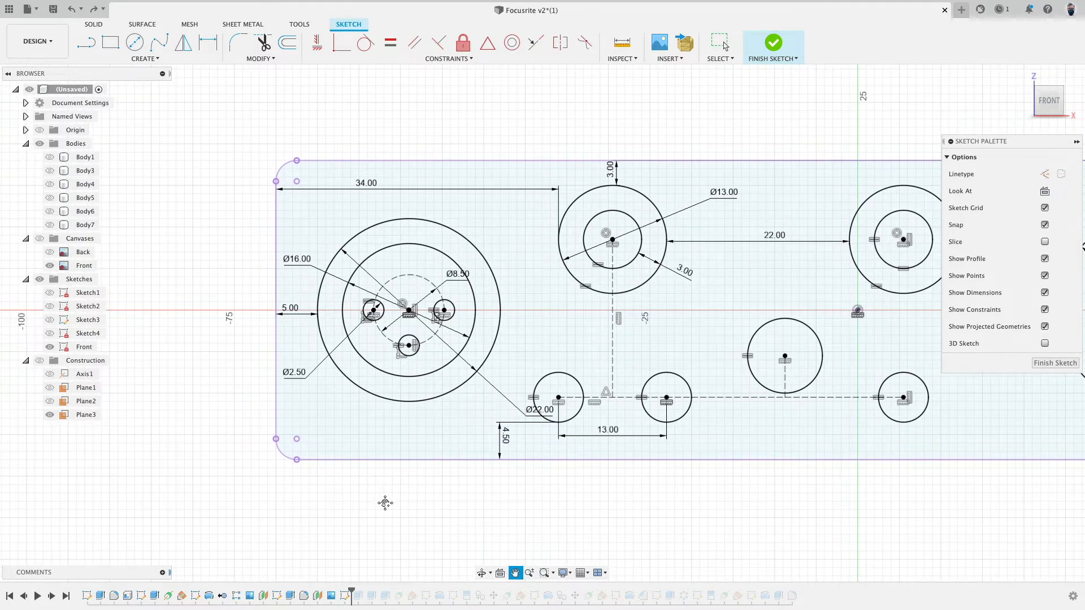
{"action": "key", "text": "d"}
{"action": "scroll", "coordinate": [339, 279], "scroll_direction": "up", "scroll_amount": 4}
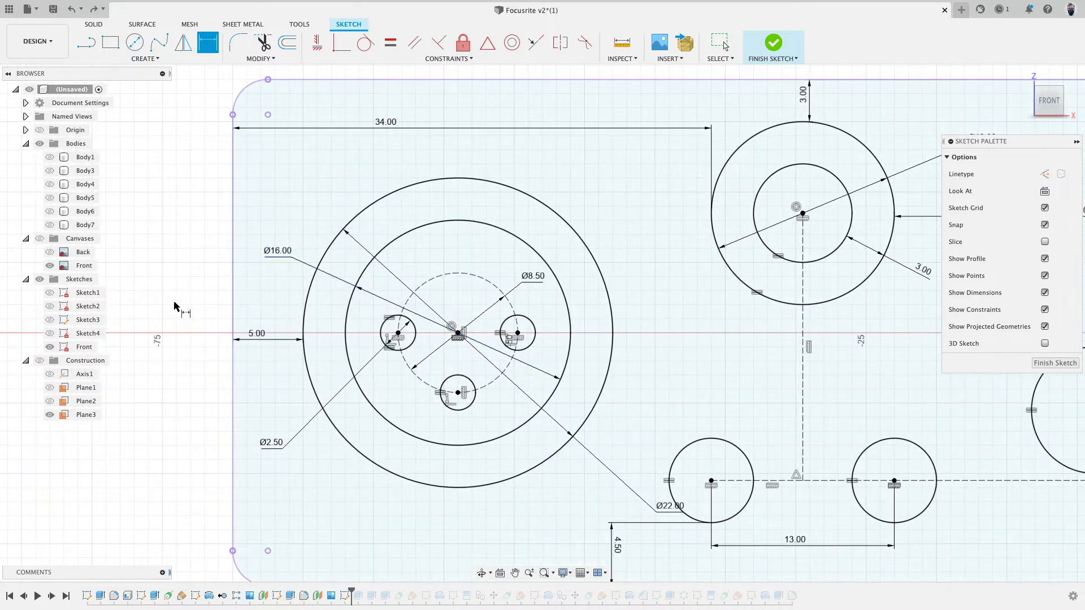
{"action": "scroll", "coordinate": [411, 191], "scroll_direction": "down", "scroll_amount": 2}
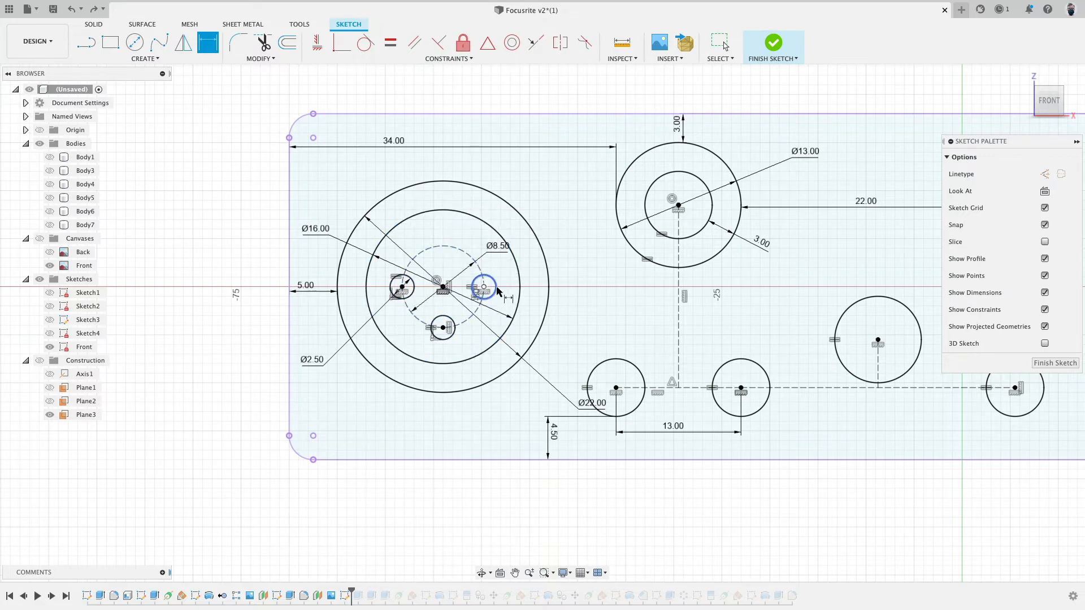
Step: Reposition the Ø22, Ø16, Ø8.5 and Ø2.5 dimension labels of the round connector into a column beyond the panel's left edge
{"action": "left_click_drag", "start_coordinate": [488, 252], "coordinate": [363, 410]}
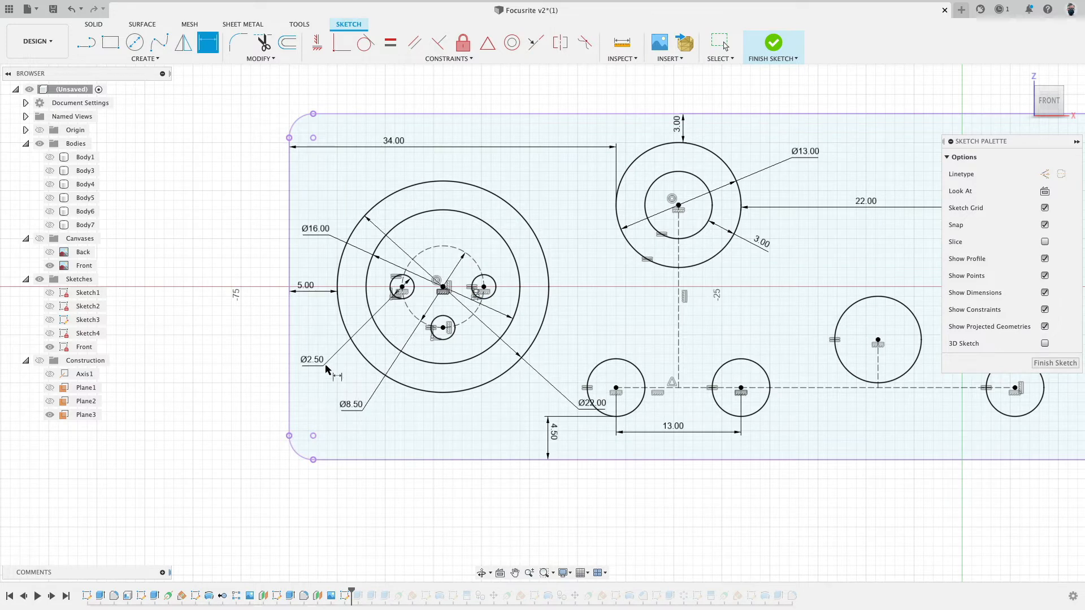
{"action": "key", "text": "Escape"}
{"action": "left_click_drag", "start_coordinate": [315, 229], "coordinate": [235, 334]}
{"action": "left_click_drag", "start_coordinate": [592, 403], "coordinate": [256, 165]}
{"action": "left_click_drag", "start_coordinate": [223, 331], "coordinate": [243, 192]}
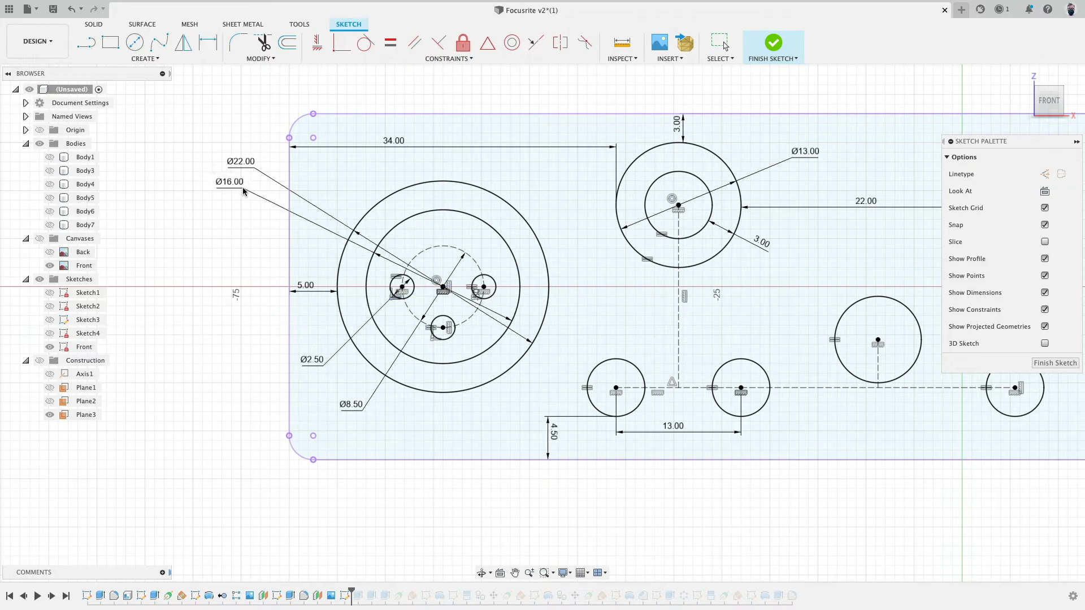
{"action": "key", "text": "d"}
{"action": "key", "text": "Escape"}
{"action": "mouse_move", "coordinate": [352, 410]}
{"action": "left_mouse_down"}
{"action": "mouse_move", "coordinate": [226, 291]}
{"action": "mouse_move", "coordinate": [229, 210]}
{"action": "left_mouse_up"}
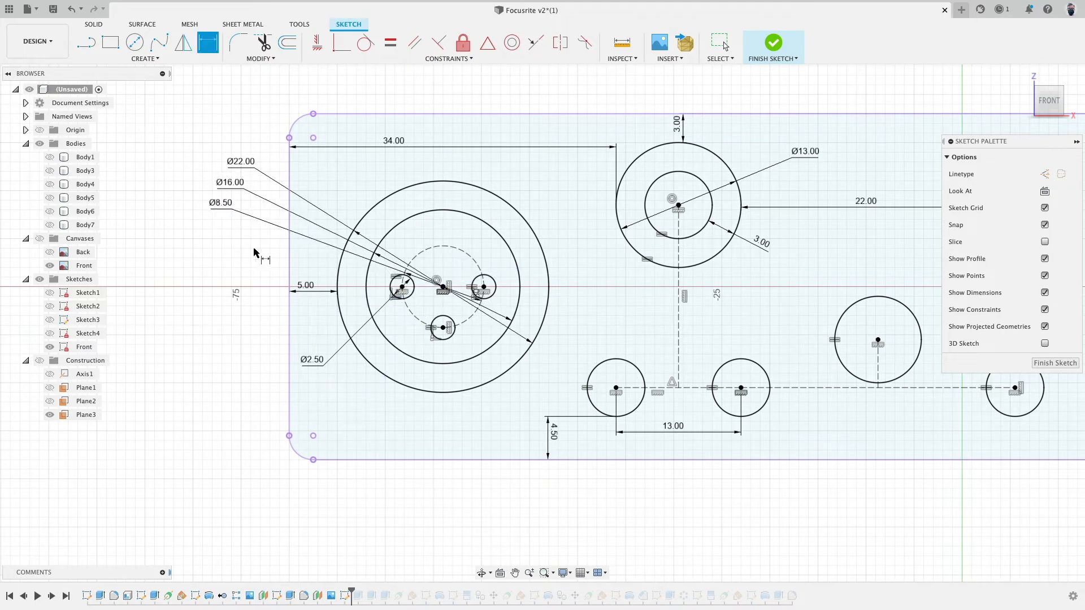
{"action": "left_click_drag", "start_coordinate": [310, 357], "coordinate": [242, 251]}
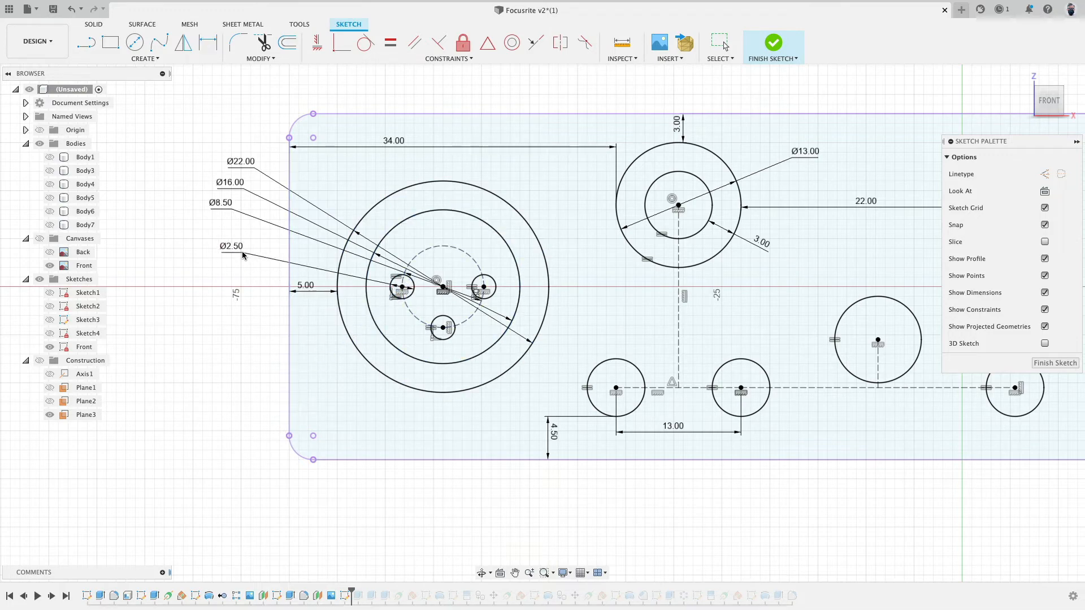
Step: Sketch a circle about 2.3 mm in diameter centred on the upper part of the connector's dashed construction circle
{"action": "key", "text": "d"}
{"action": "scroll", "coordinate": [412, 283], "scroll_direction": "up", "scroll_amount": 5}
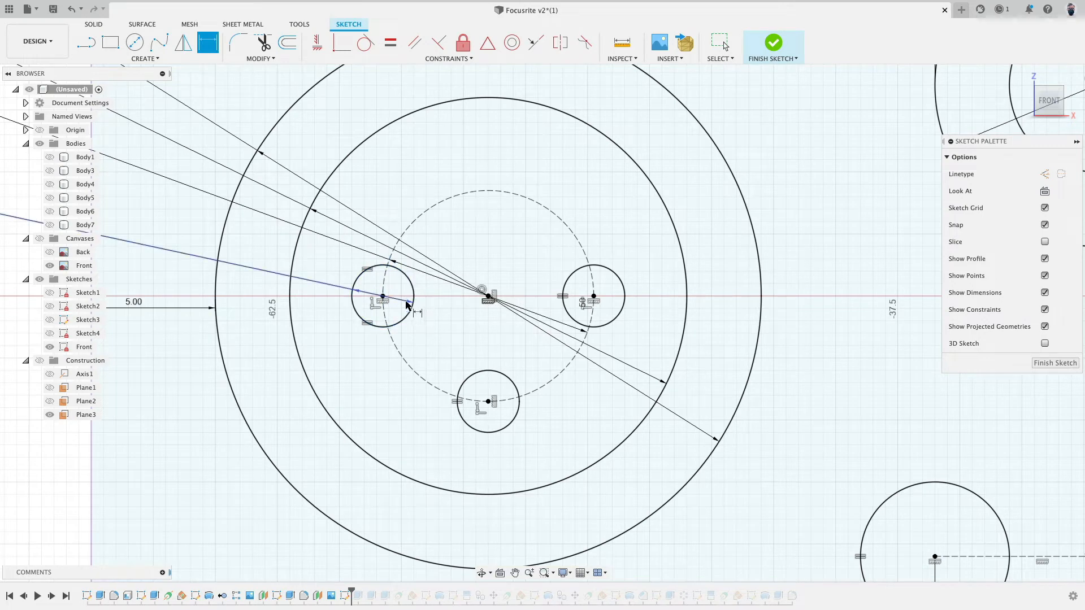
{"action": "left_click", "coordinate": [134, 42]}
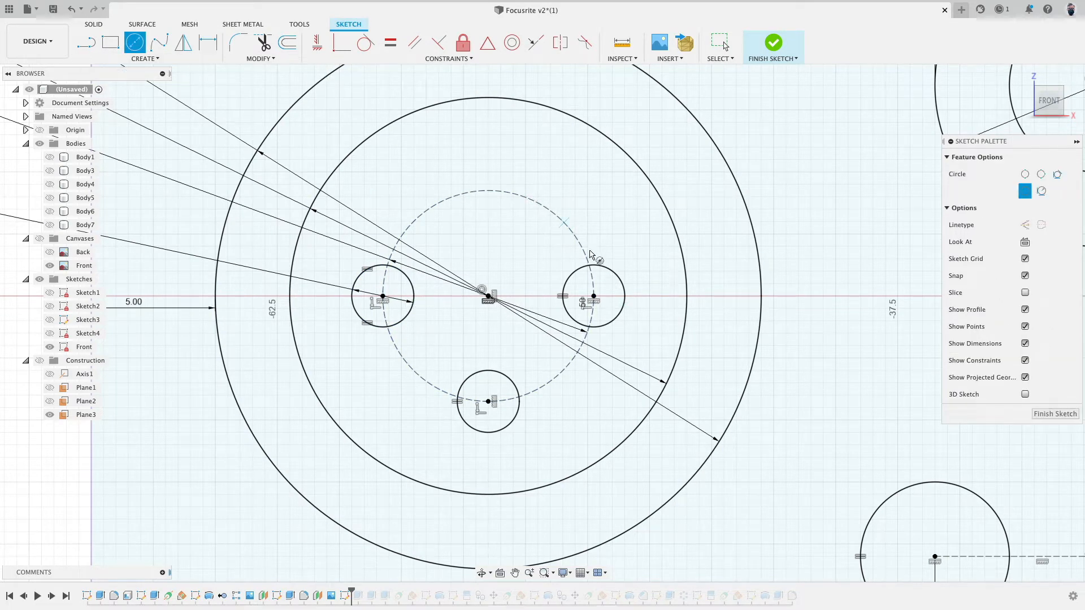
{"action": "left_click", "coordinate": [515, 194]}
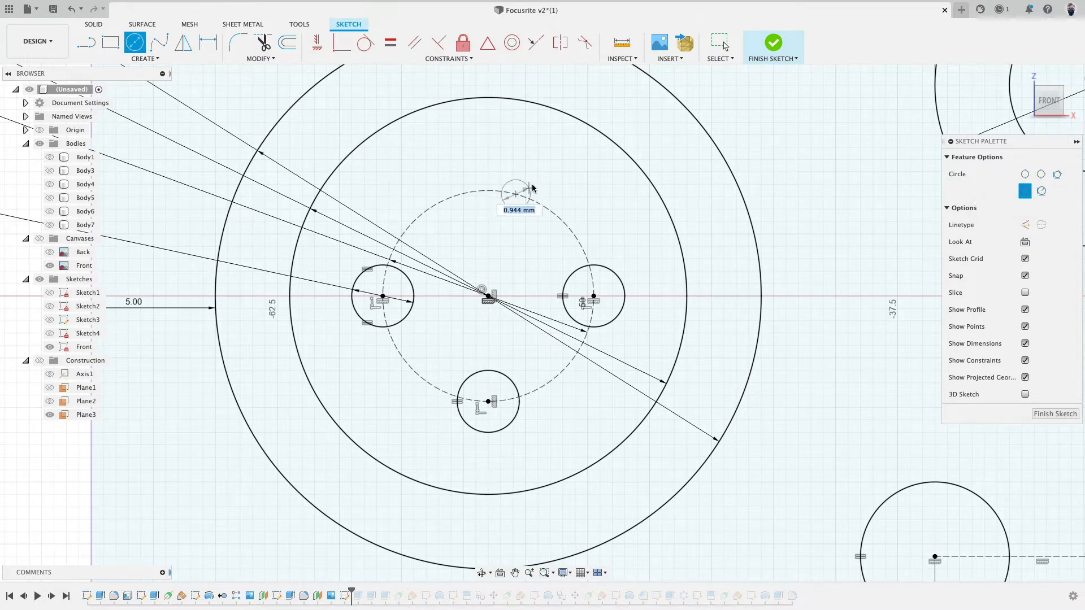
{"action": "left_click", "coordinate": [544, 199]}
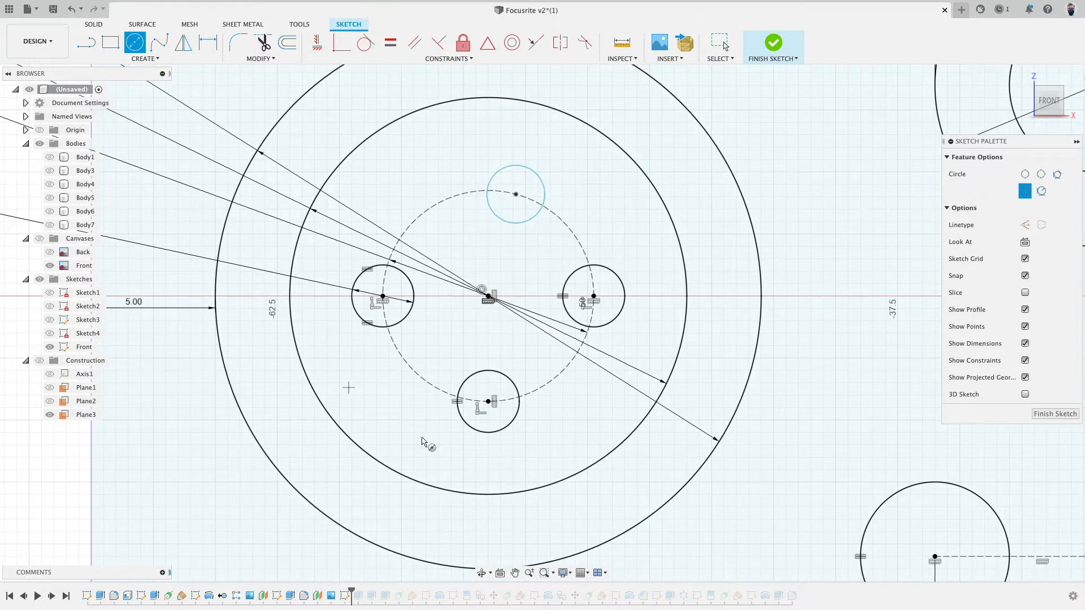
Step: Align the new circle's centre vertically with the connector's centre using a Horizontal/Vertical constraint
{"action": "left_click", "coordinate": [317, 41]}
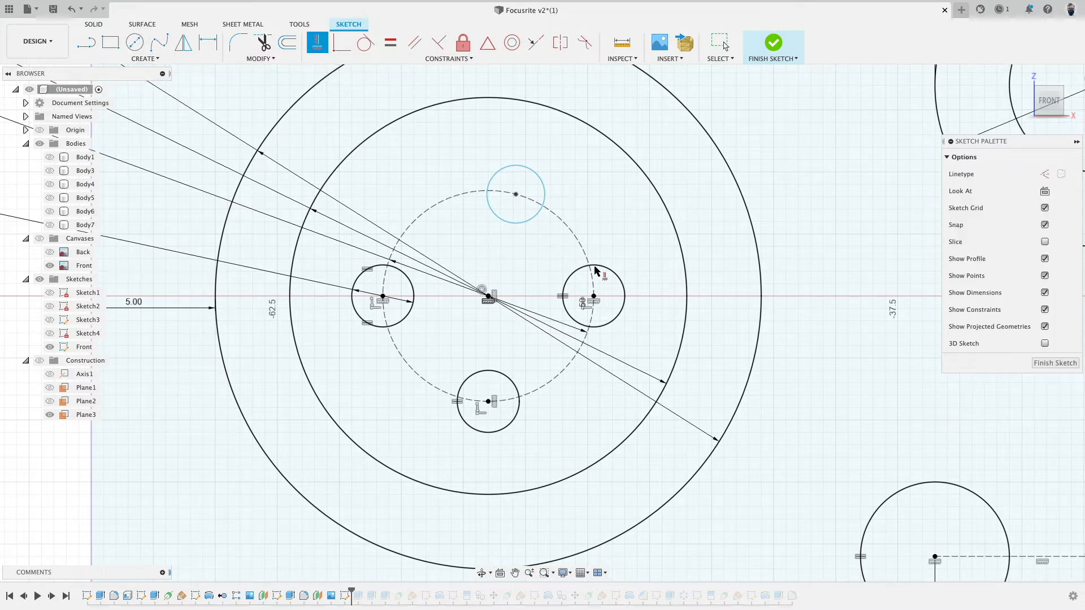
{"action": "left_click", "coordinate": [515, 194]}
{"action": "left_click", "coordinate": [489, 298]}
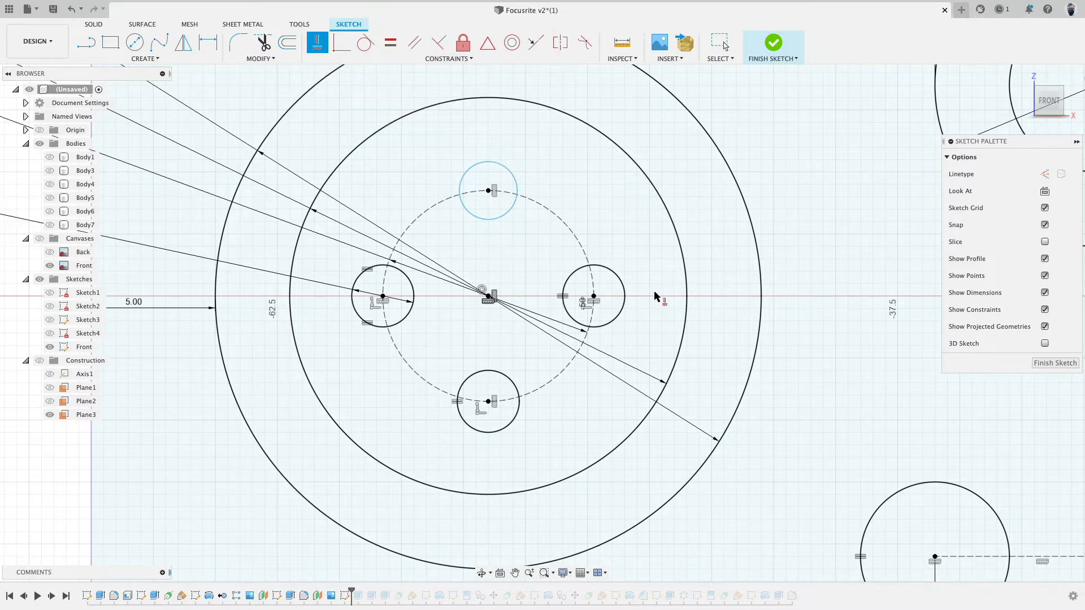
{"action": "key", "text": "Escape"}
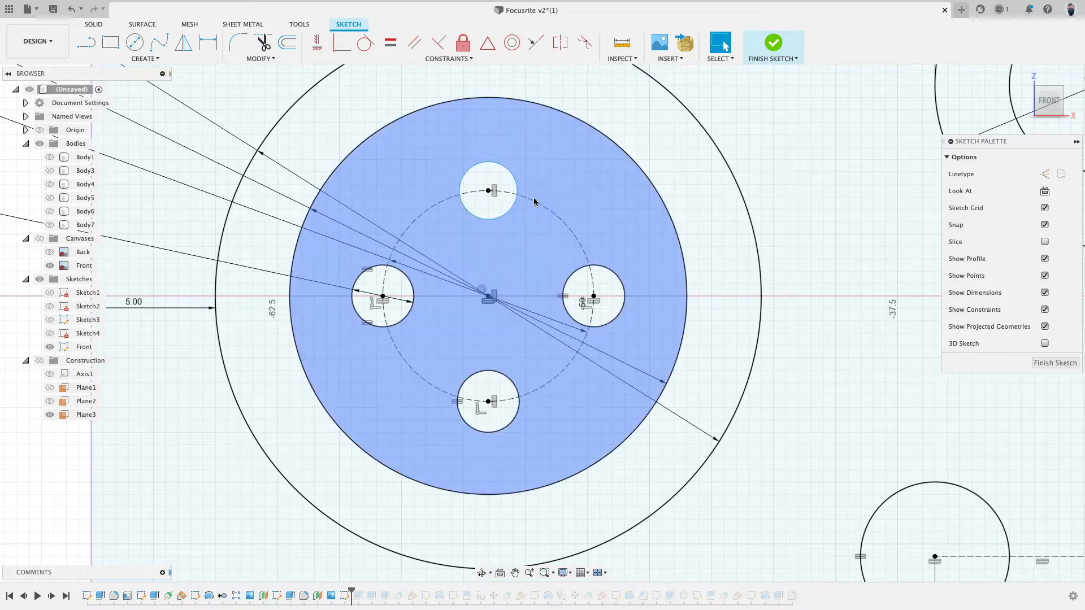
Step: Convert the upper circle to construction geometry and remove it from the sketch
{"action": "left_click", "coordinate": [506, 168]}
{"action": "scroll", "coordinate": [495, 186], "scroll_direction": "down", "scroll_amount": 3}
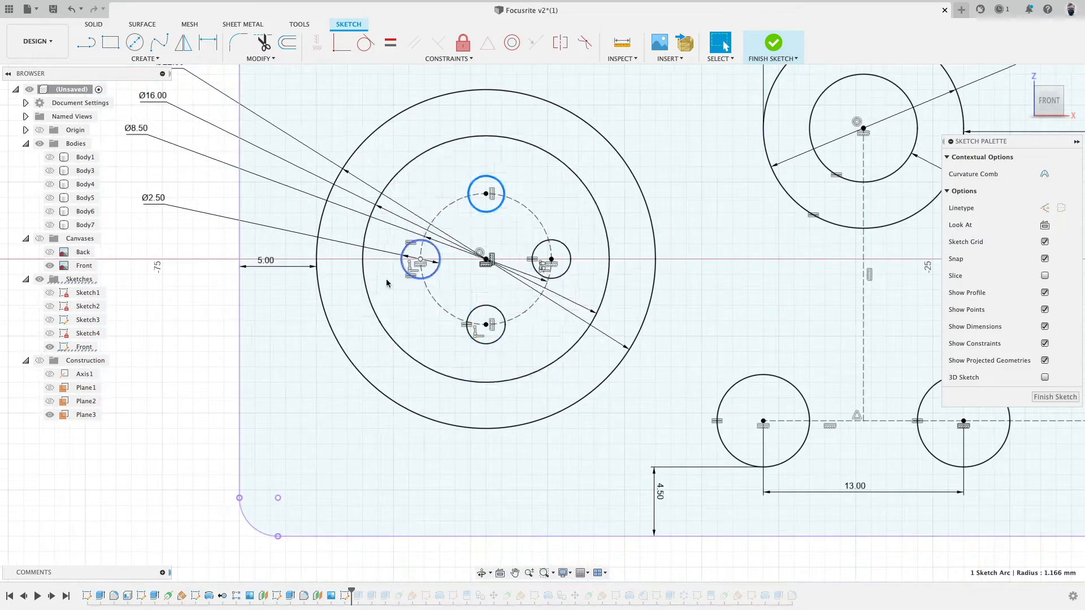
{"action": "key", "text": "x"}
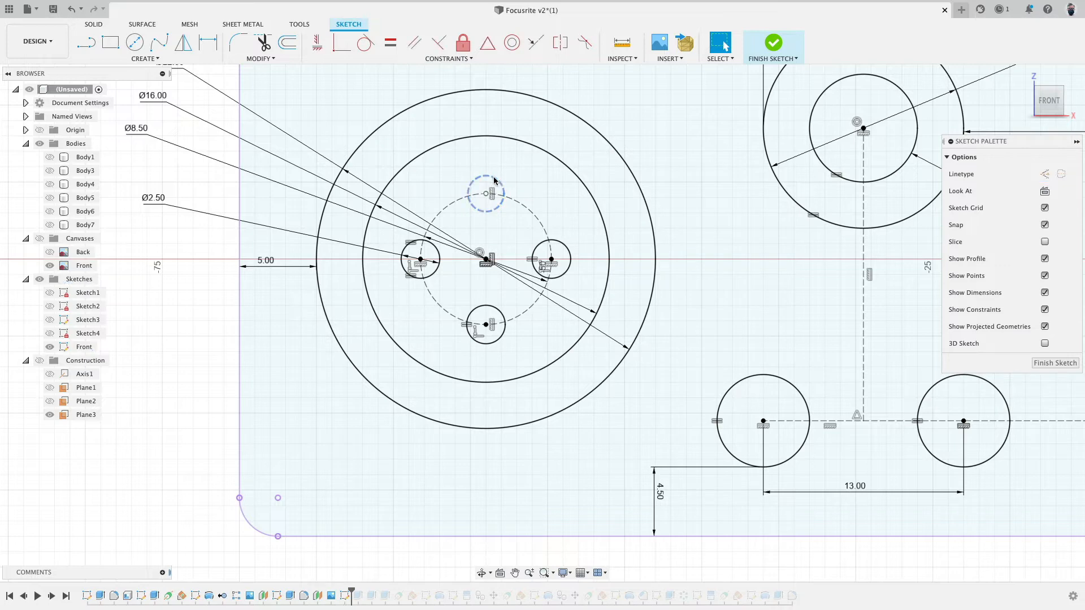
{"action": "key", "text": "Escape"}
Step: Try a 3 mm diameter for the connector's pin holes and restore the diameter to 2.5 mm
{"action": "double_click", "coordinate": [169, 199]}
{"action": "type", "text": "3"}
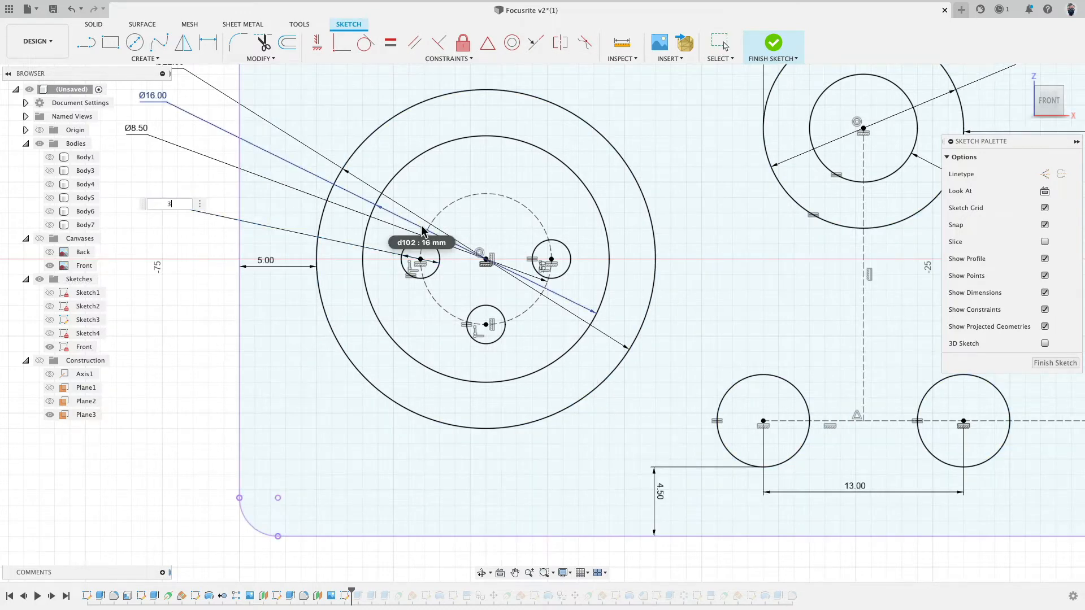
{"action": "key", "text": "Return"}
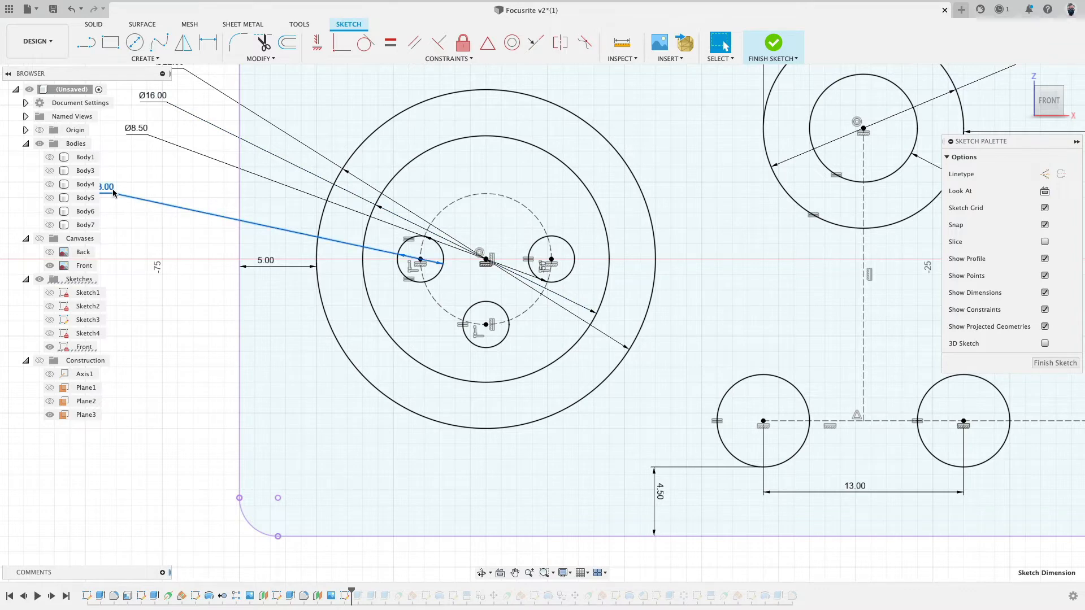
{"action": "middle_click_drag", "start_coordinate": [123, 225], "coordinate": [178, 233]}
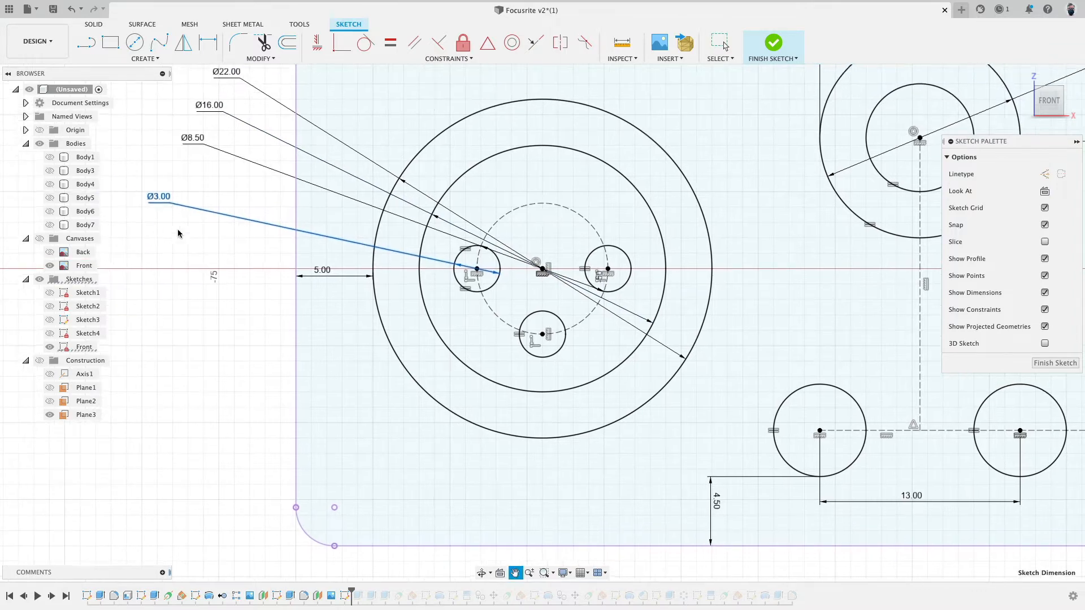
{"action": "double_click", "coordinate": [158, 197]}
{"action": "type", "text": "2.5"}
{"action": "key", "text": "Return"}
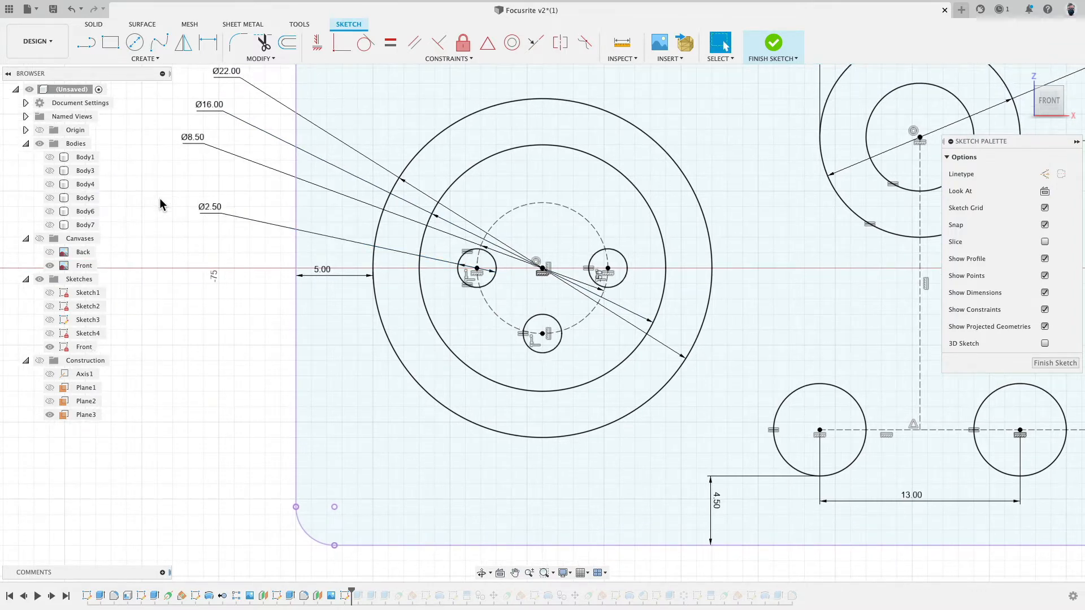
Step: Finish the Front sketch and roll the timeline forward past the front panel extrusion, Extrude4
{"action": "scroll", "coordinate": [229, 312], "scroll_direction": "down", "scroll_amount": 5}
{"action": "scroll", "coordinate": [427, 178], "scroll_direction": "down", "scroll_amount": 3}
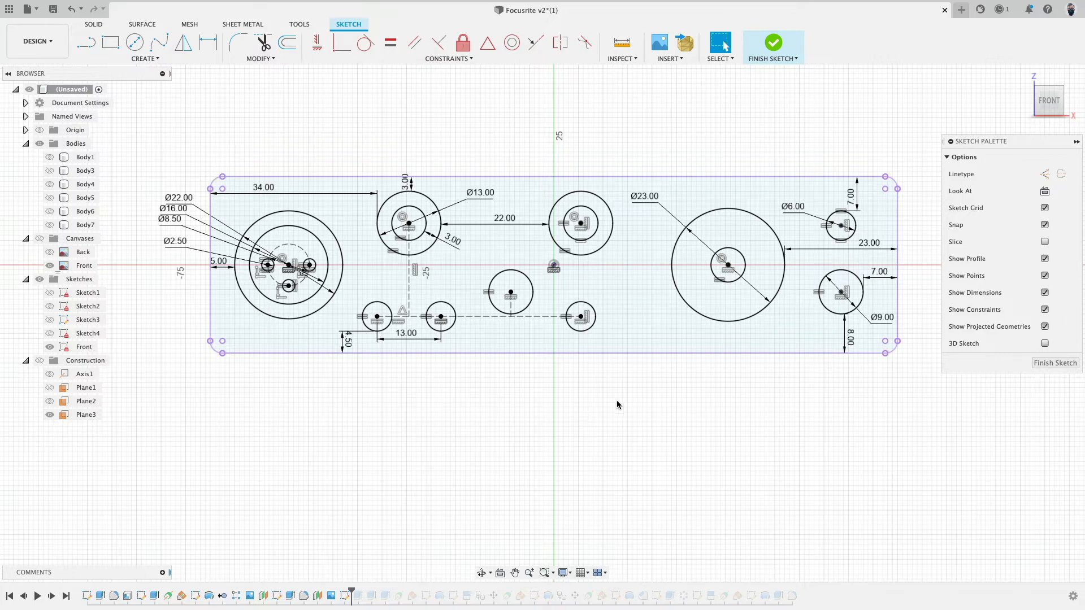
{"action": "left_click", "coordinate": [773, 43]}
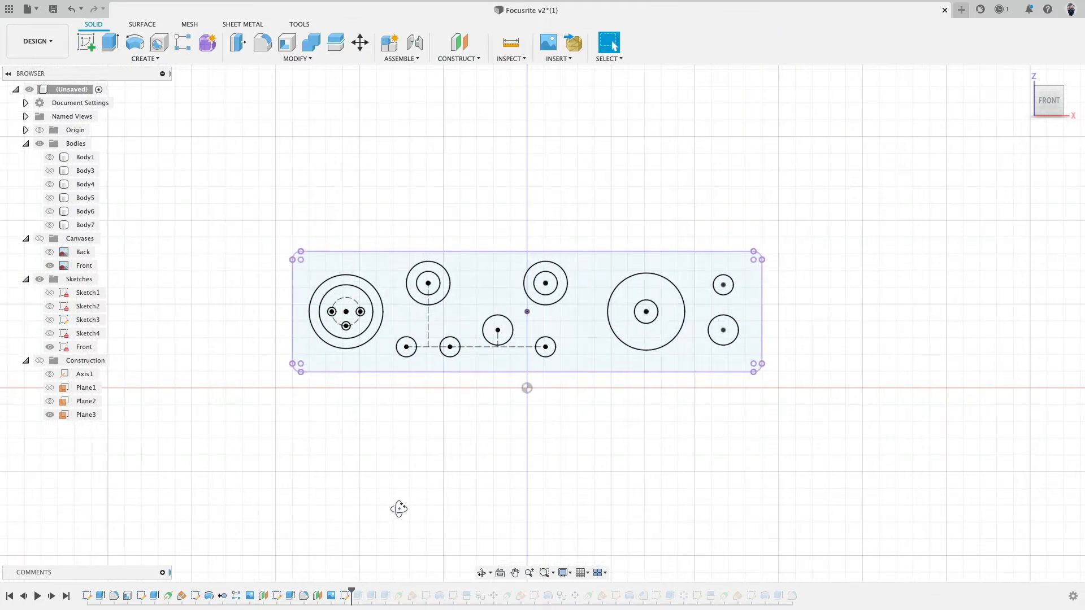
{"action": "mouse_move", "coordinate": [399, 509]}
{"action": "middle_mouse_down", "text": "shift"}
{"action": "mouse_move", "coordinate": [377, 519]}
{"action": "mouse_move", "coordinate": [396, 499]}
{"action": "middle_mouse_up", "text": "shift"}
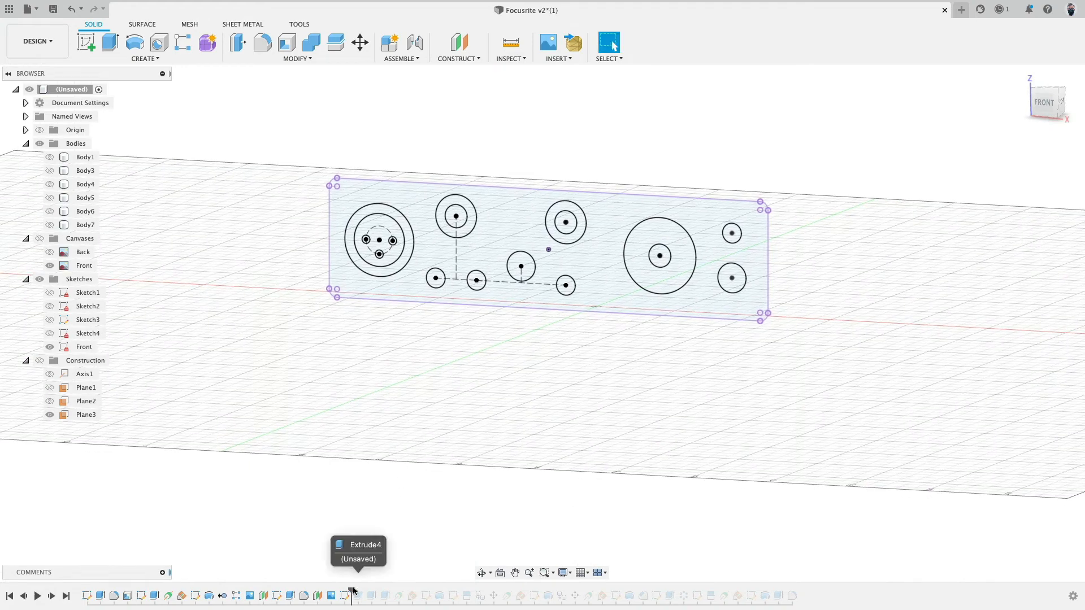
{"action": "left_click_drag", "start_coordinate": [350, 591], "coordinate": [365, 591]}
{"action": "scroll", "coordinate": [446, 375], "scroll_direction": "up", "scroll_amount": 5}
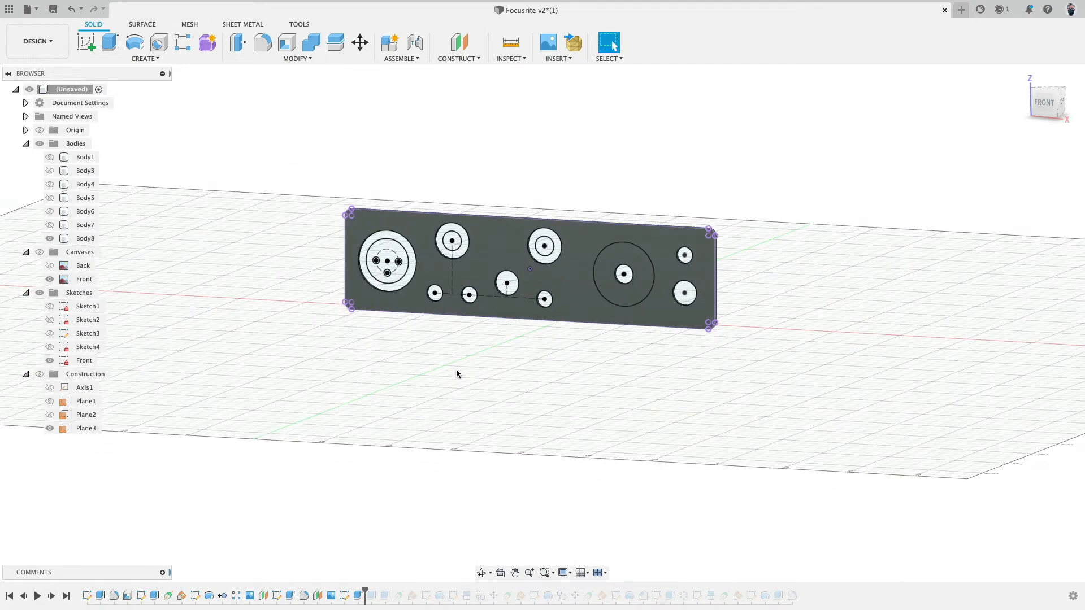
{"action": "middle_click_drag", "start_coordinate": [456, 370], "coordinate": [435, 407]}
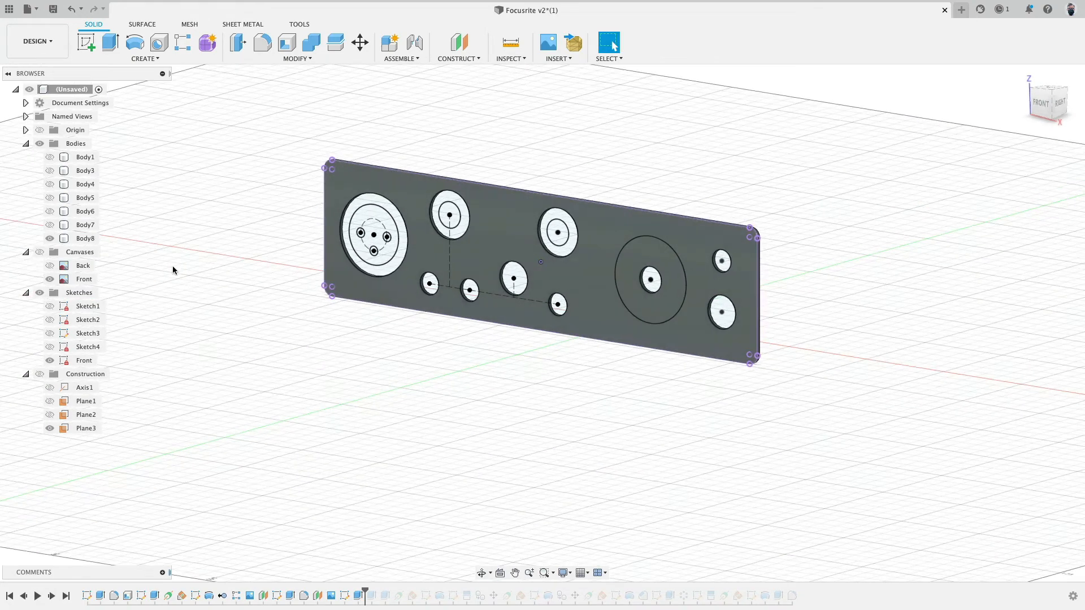
Step: Show the red outer case, Body1, around the front panel
{"action": "left_click", "coordinate": [50, 157]}
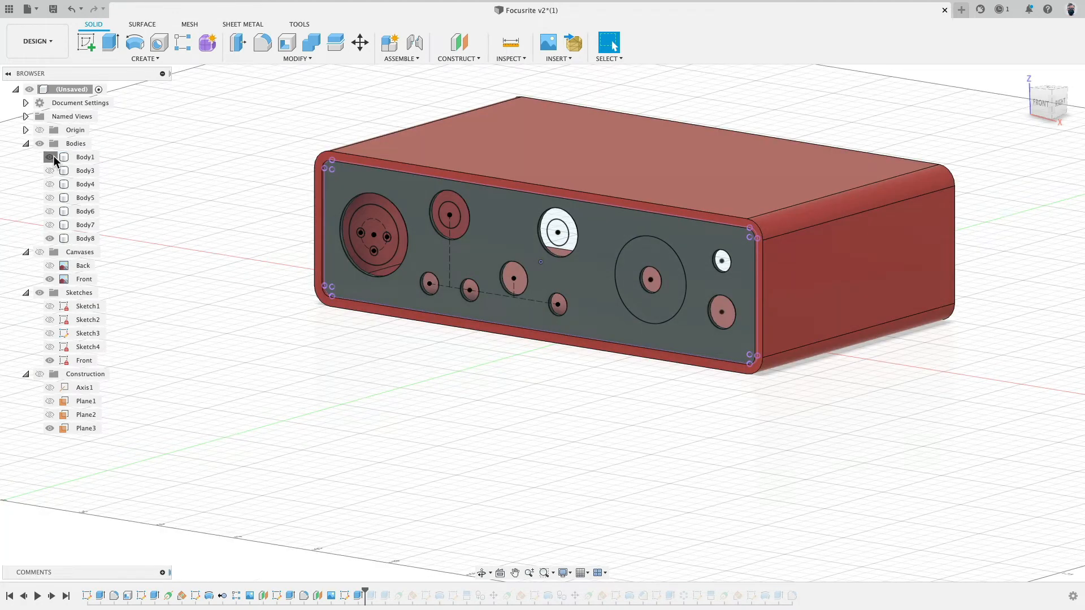
{"action": "left_click", "coordinate": [50, 156]}
{"action": "left_click", "coordinate": [51, 157]}
Step: Review the front panel extrusion's settings without changing them, and roll the timeline forward past Extrude5
{"action": "double_click", "coordinate": [358, 595]}
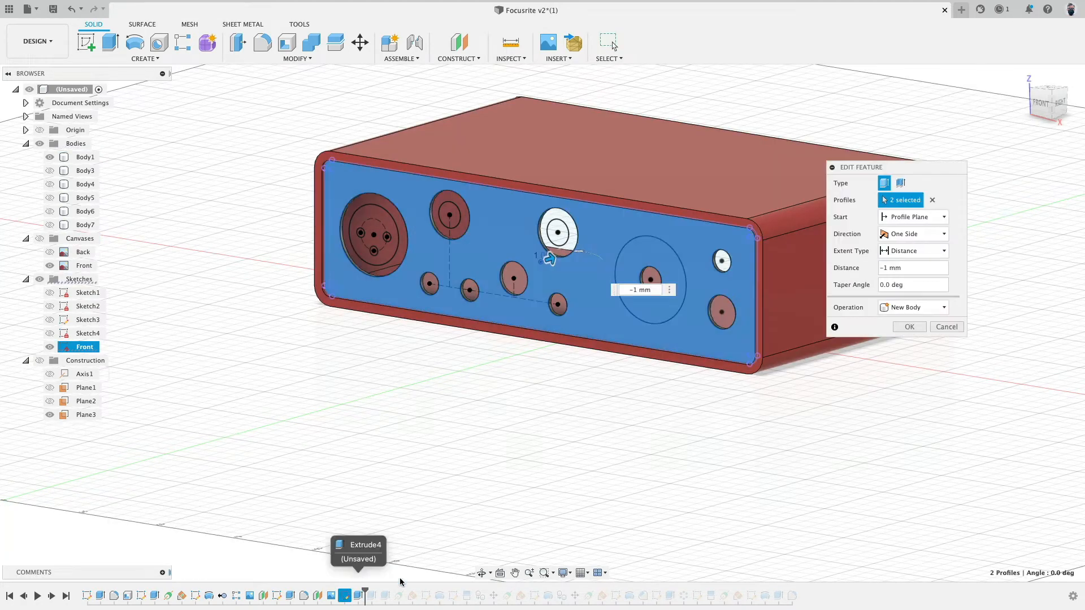
{"action": "left_click", "coordinate": [946, 328]}
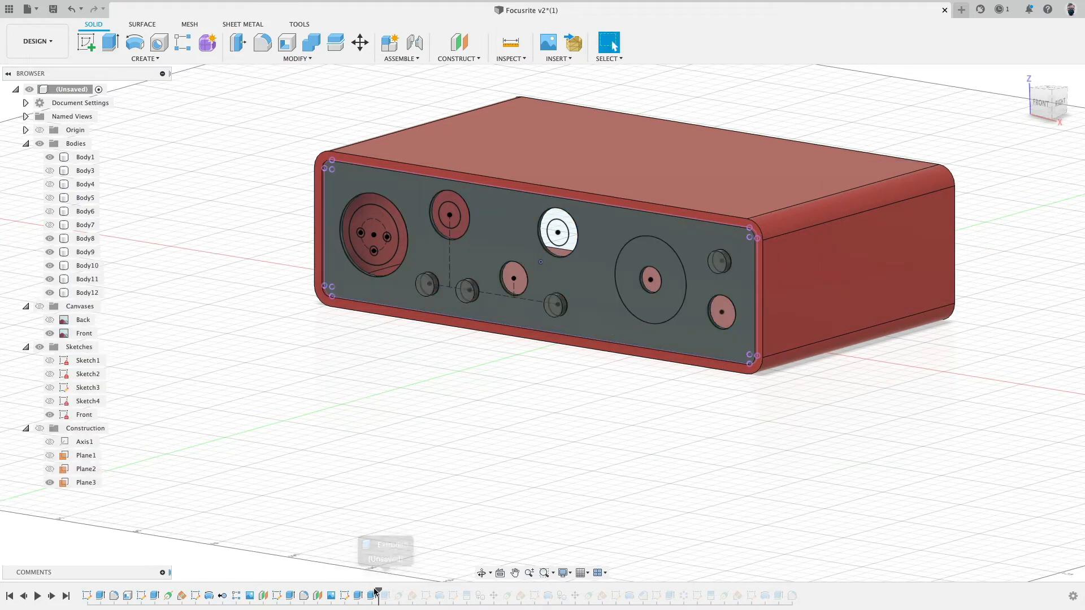
{"action": "left_click", "coordinate": [374, 593]}
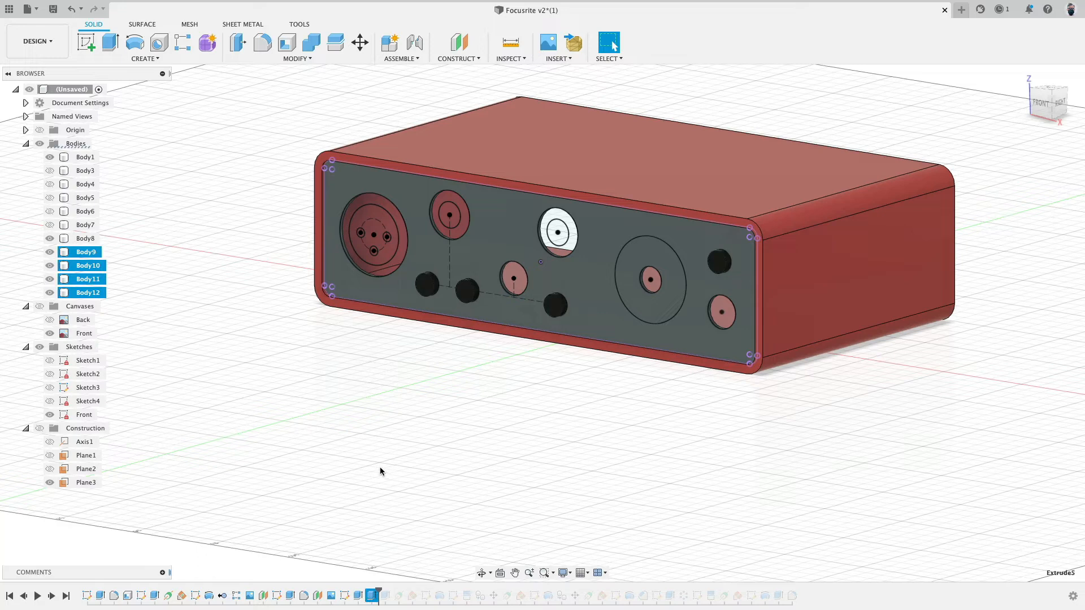
{"action": "left_click", "coordinate": [416, 363]}
Step: Hide the leftmost small disc, Body11, and review the settings of the extrusion that forms the four discs
{"action": "scroll", "coordinate": [438, 362], "scroll_direction": "up", "scroll_amount": 4}
{"action": "mouse_move", "coordinate": [523, 365]}
{"action": "middle_mouse_down", "text": "shift"}
{"action": "mouse_move", "coordinate": [437, 357]}
{"action": "mouse_move", "coordinate": [455, 342]}
{"action": "mouse_move", "coordinate": [537, 380]}
{"action": "middle_mouse_up", "text": "shift"}
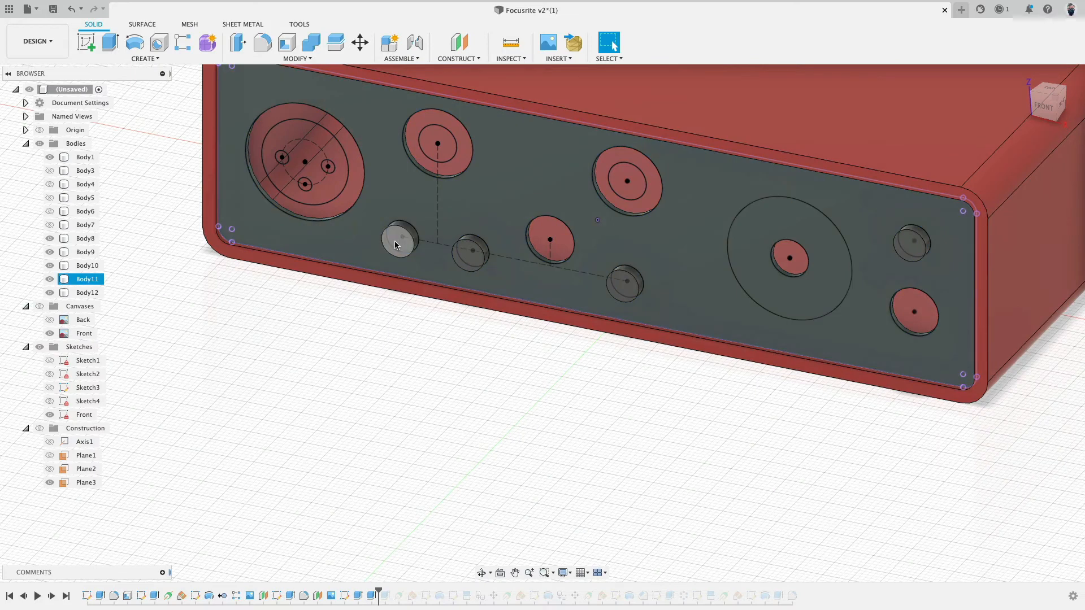
{"action": "left_click", "coordinate": [51, 277]}
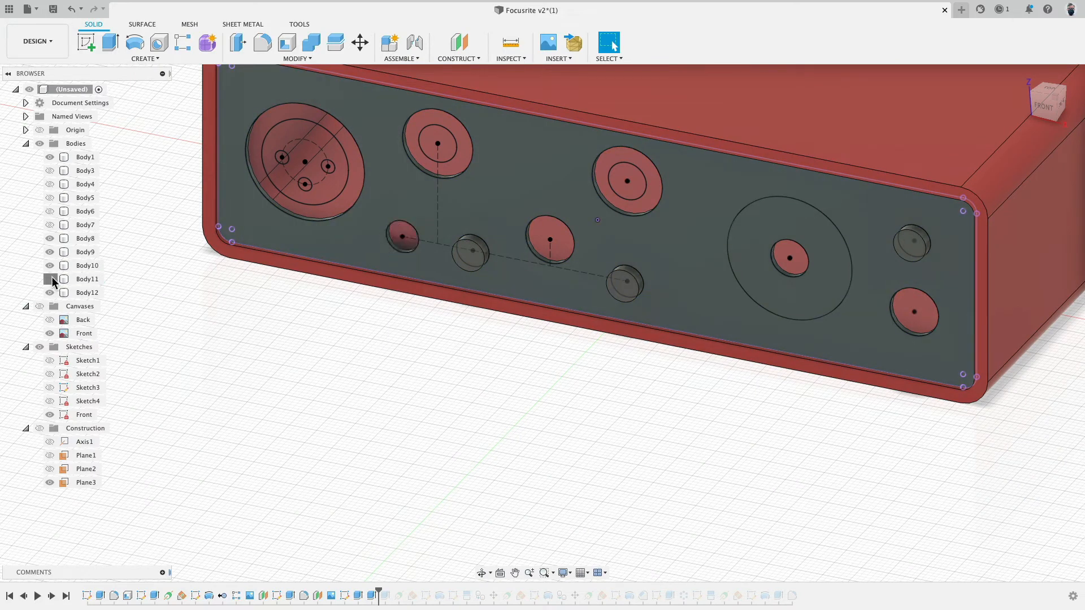
{"action": "left_click", "coordinate": [52, 277]}
{"action": "double_click", "coordinate": [372, 595]}
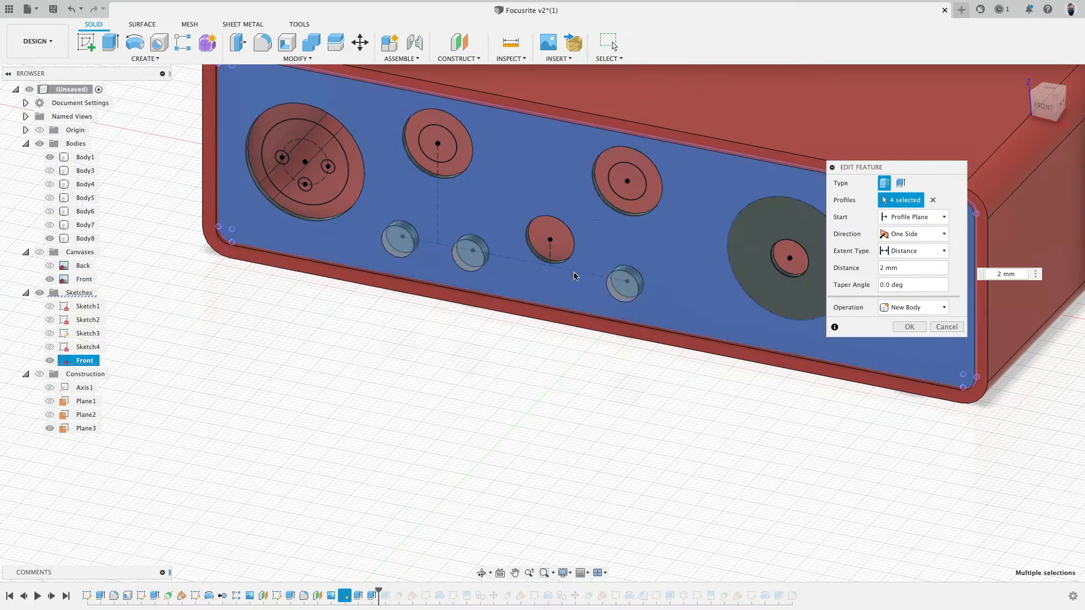
{"action": "left_click", "coordinate": [909, 327]}
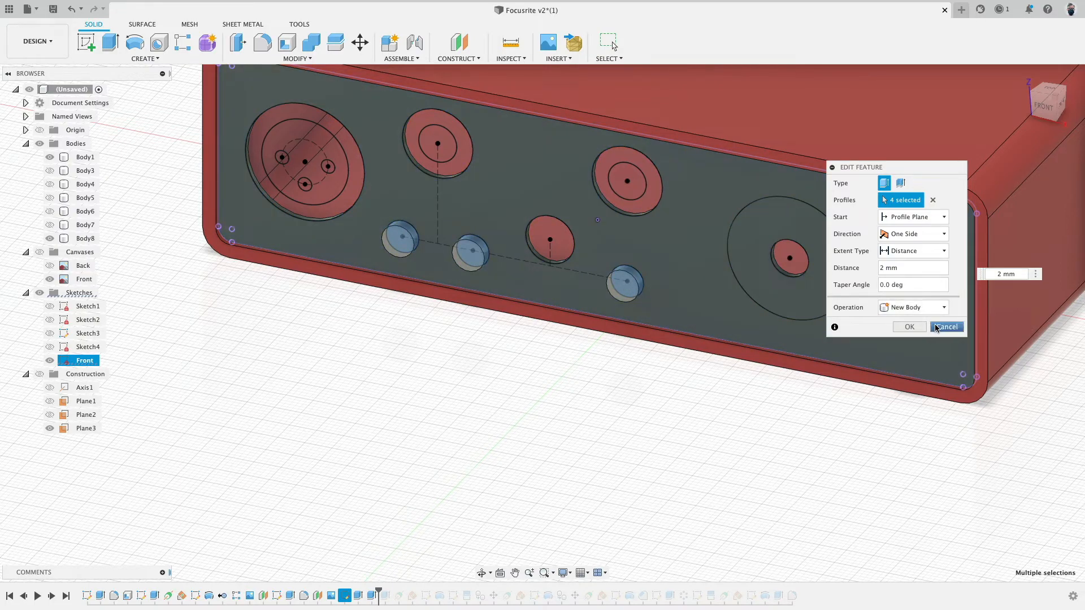
Step: Roll the timeline forward past the ring extrusion, Extrude6, and hide all sketches
{"action": "left_click_drag", "start_coordinate": [379, 592], "coordinate": [392, 592]}
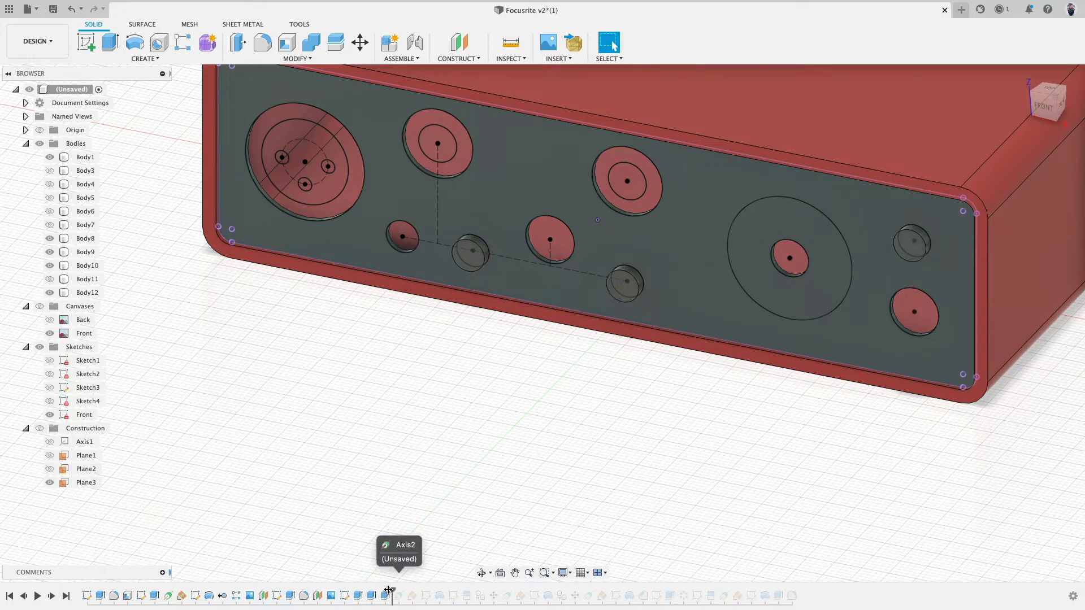
{"action": "scroll", "coordinate": [407, 463], "scroll_direction": "down", "scroll_amount": 3}
{"action": "mouse_move", "coordinate": [388, 435]}
{"action": "middle_mouse_down"}
{"action": "mouse_move", "coordinate": [398, 446]}
{"action": "mouse_move", "coordinate": [354, 455]}
{"action": "mouse_move", "coordinate": [327, 443]}
{"action": "mouse_move", "coordinate": [345, 464]}
{"action": "middle_mouse_up"}
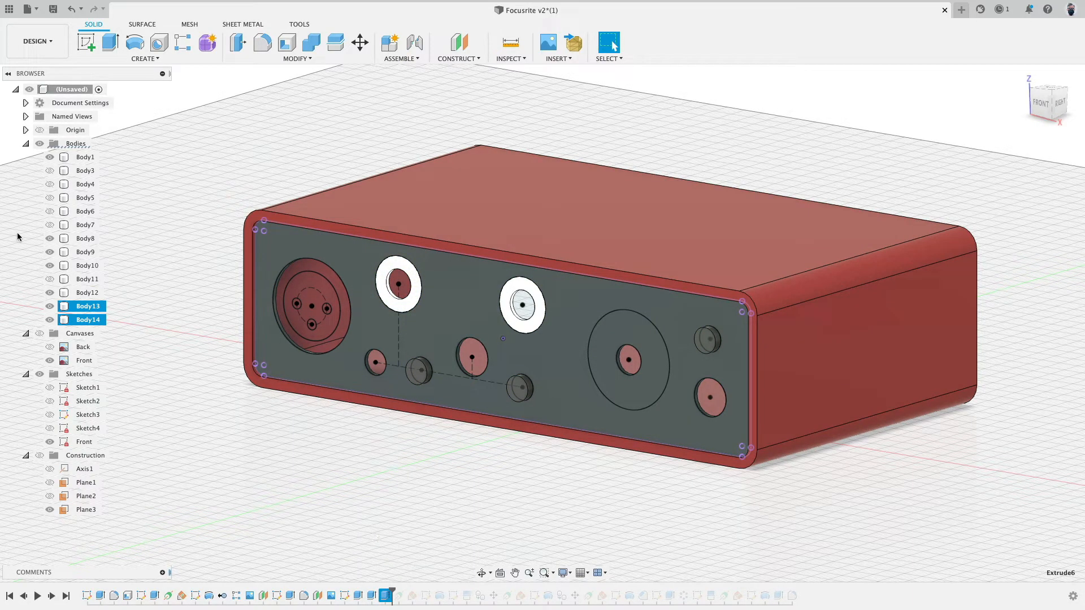
{"action": "left_click", "coordinate": [39, 374]}
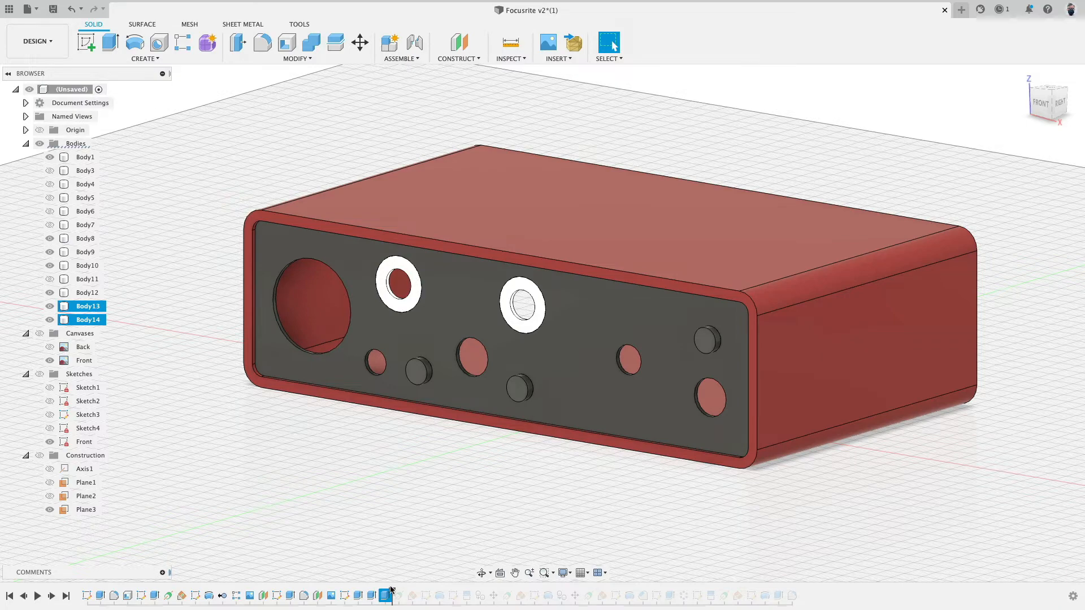
Step: Hide the remaining small discs, Body12, Body10 and Body9, and the front panel, Body8
{"action": "left_click", "coordinate": [50, 293]}
{"action": "left_click", "coordinate": [51, 266]}
{"action": "left_click", "coordinate": [50, 252]}
{"action": "left_click", "coordinate": [49, 239]}
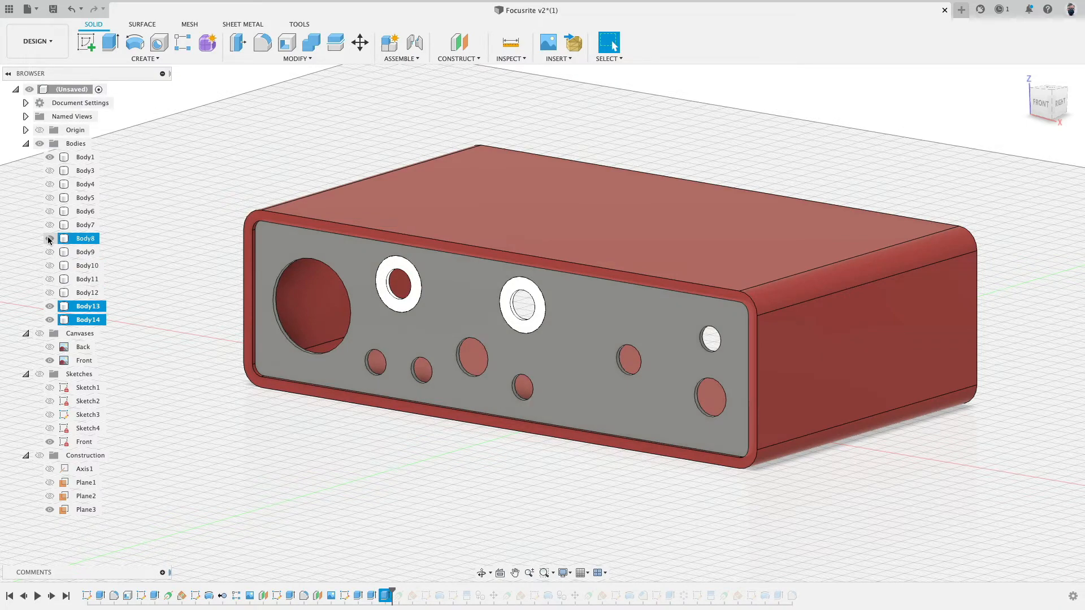
{"action": "left_click", "coordinate": [49, 238]}
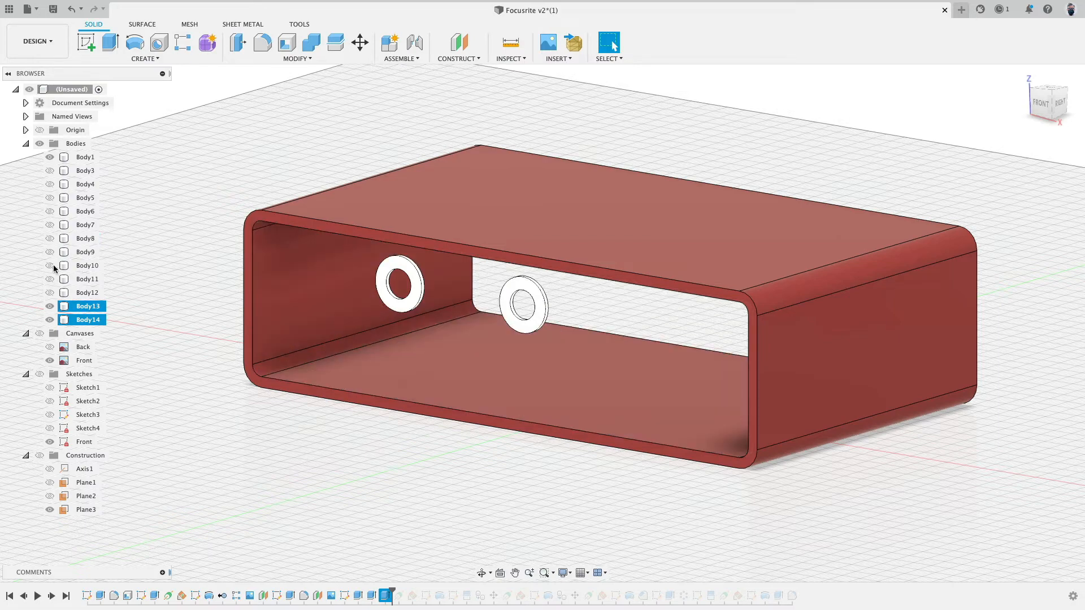
Step: Briefly display hidden bodies such as Body9 and Body7 to identify them, and show the front panel, Body8
{"action": "left_click", "coordinate": [50, 252]}
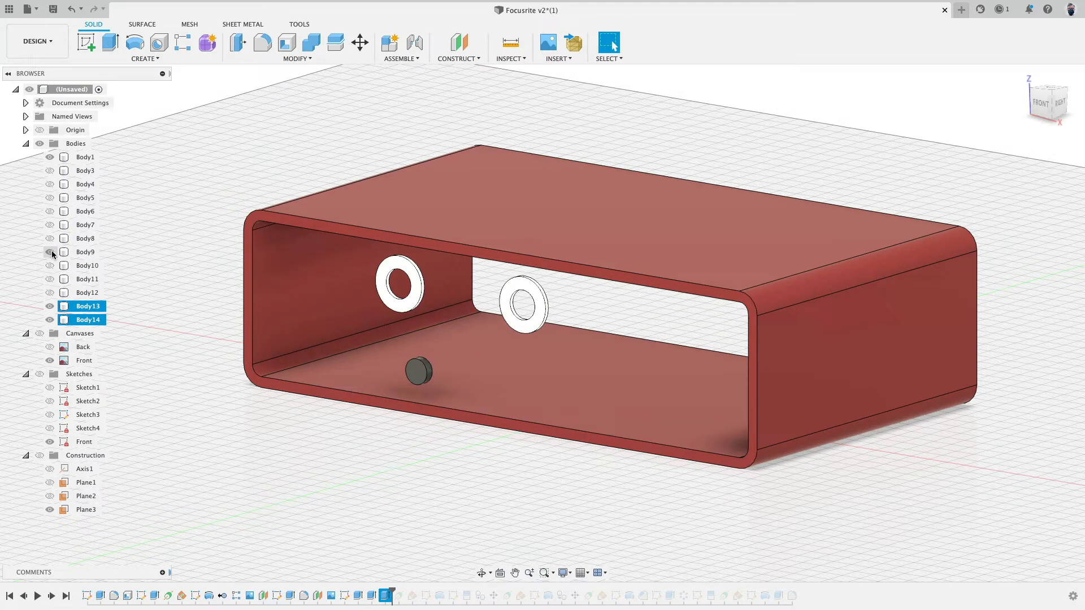
{"action": "left_click", "coordinate": [49, 252]}
{"action": "left_click", "coordinate": [49, 264]}
{"action": "left_click", "coordinate": [49, 264]}
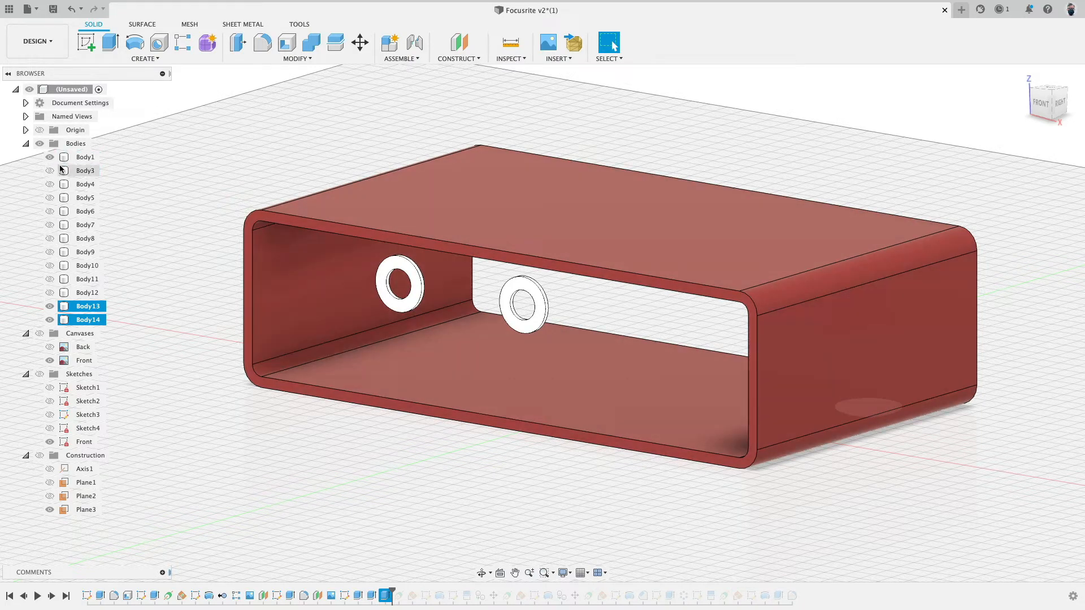
{"action": "left_click", "coordinate": [53, 170]}
{"action": "left_click", "coordinate": [53, 170]}
{"action": "left_click", "coordinate": [50, 239]}
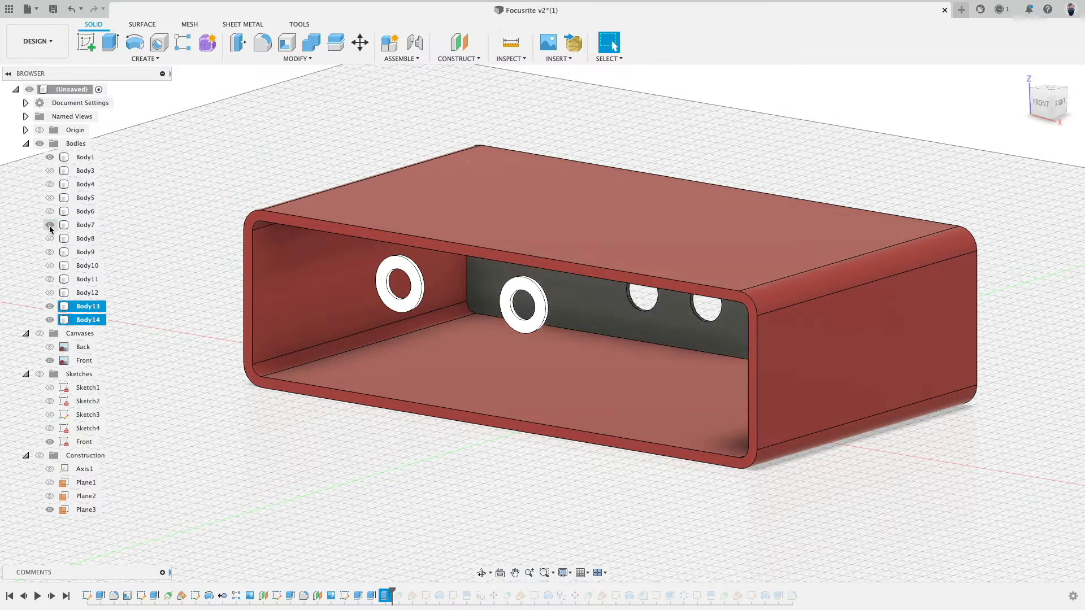
{"action": "left_click", "coordinate": [50, 238]}
{"action": "left_click", "coordinate": [50, 239]}
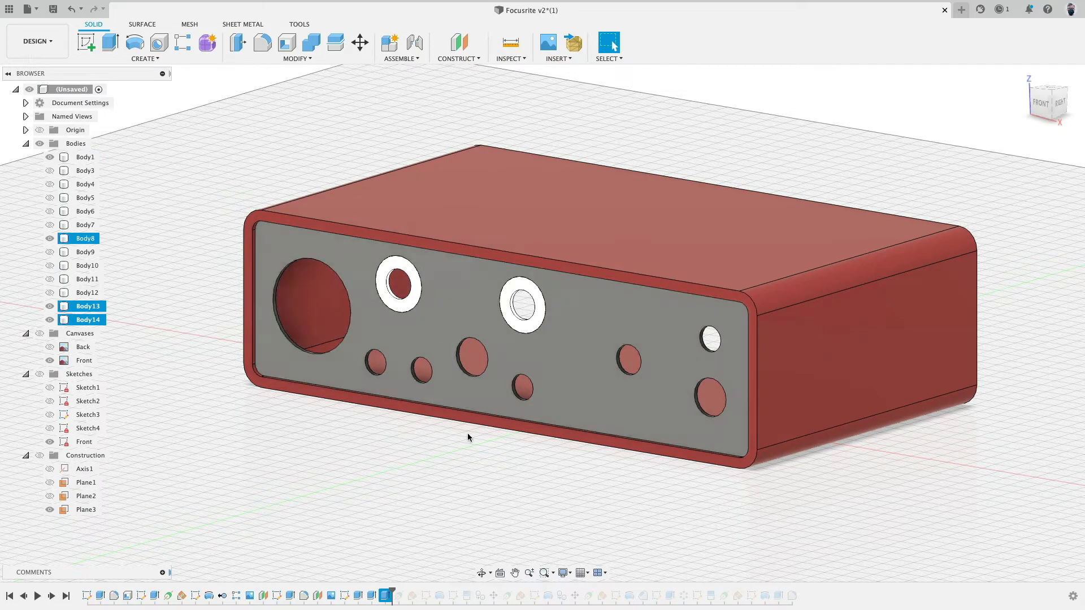
Step: Turn sketch visibility on and examine Sketch2 and Sketch3 in turn on the underside of the case
{"action": "scroll", "coordinate": [405, 440], "scroll_direction": "up", "scroll_amount": 4}
{"action": "mouse_move", "coordinate": [380, 525]}
{"action": "middle_mouse_down", "text": "shift"}
{"action": "mouse_move", "coordinate": [380, 499]}
{"action": "mouse_move", "coordinate": [476, 295]}
{"action": "middle_mouse_up", "text": "shift"}
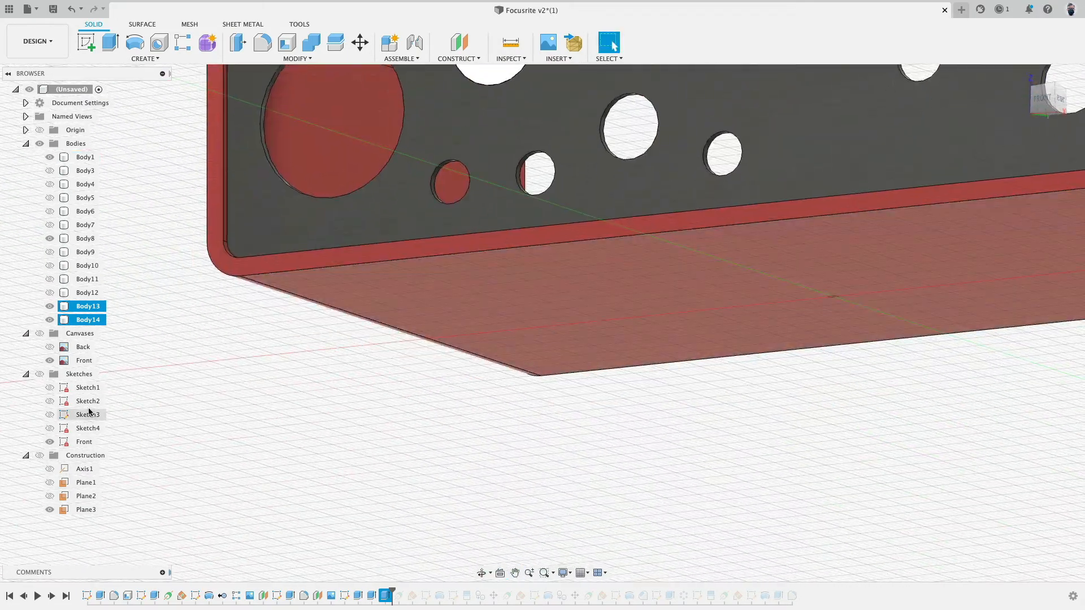
{"action": "left_click", "coordinate": [39, 374]}
{"action": "left_click", "coordinate": [51, 400]}
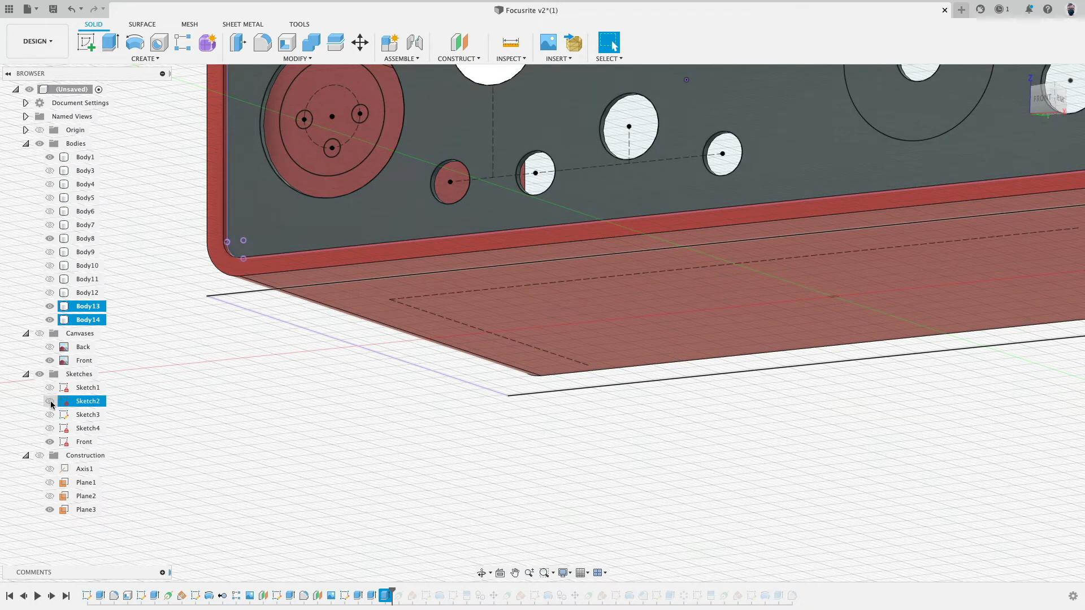
{"action": "left_click", "coordinate": [51, 401]}
{"action": "left_click", "coordinate": [51, 414]}
{"action": "scroll", "coordinate": [548, 448], "scroll_direction": "down", "scroll_amount": 4}
{"action": "middle_click_drag", "start_coordinate": [681, 449], "coordinate": [376, 445]}
{"action": "scroll", "coordinate": [704, 340], "scroll_direction": "up", "scroll_amount": 5}
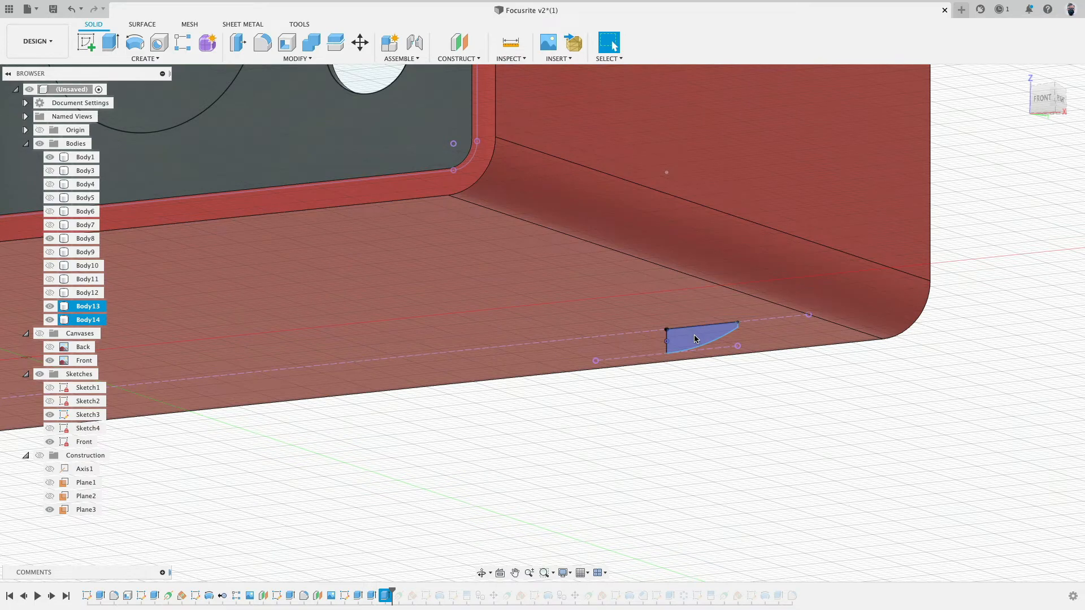
{"action": "scroll", "coordinate": [694, 338], "scroll_direction": "down", "scroll_amount": 8}
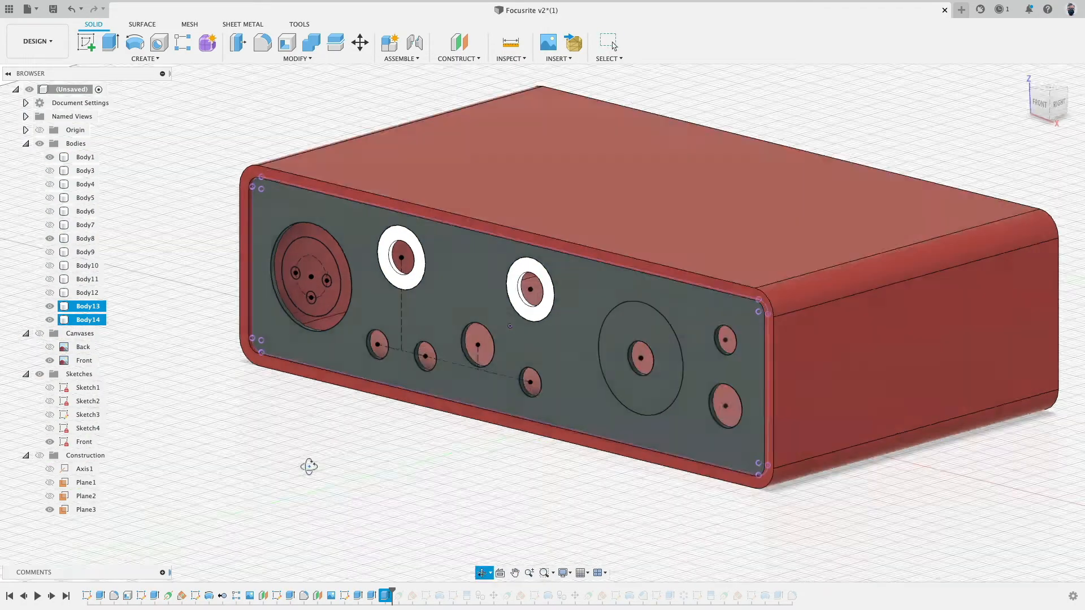
Step: Hide all sketches and inspect the inner cylindrical faces of the two white rings
{"action": "scroll", "coordinate": [363, 477], "scroll_direction": "up", "scroll_amount": 10}
{"action": "key", "text": "Escape"}
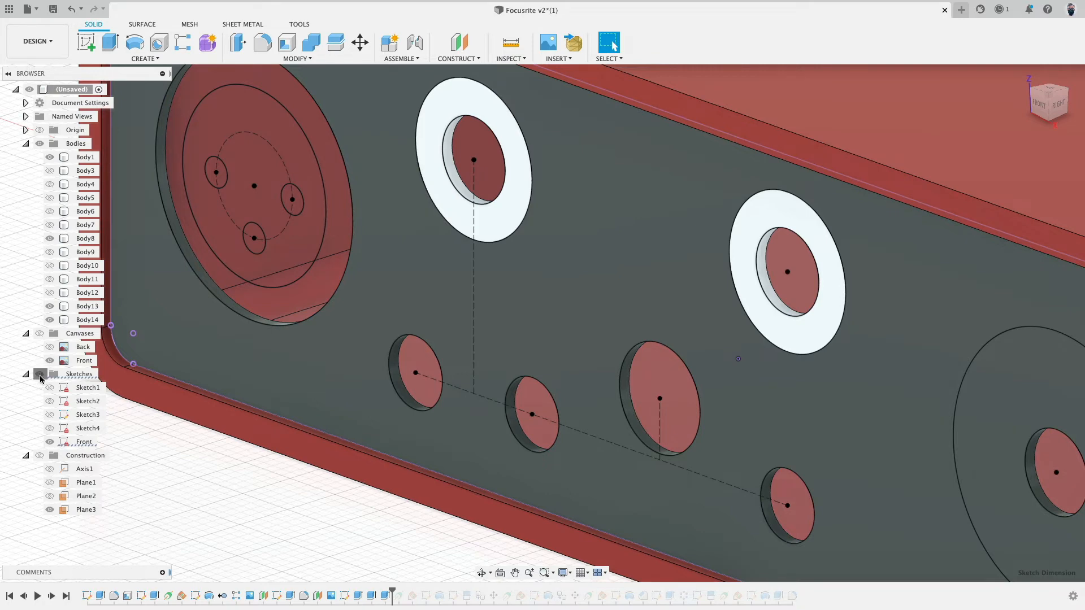
{"action": "left_click", "coordinate": [40, 375]}
{"action": "left_click", "coordinate": [448, 157]}
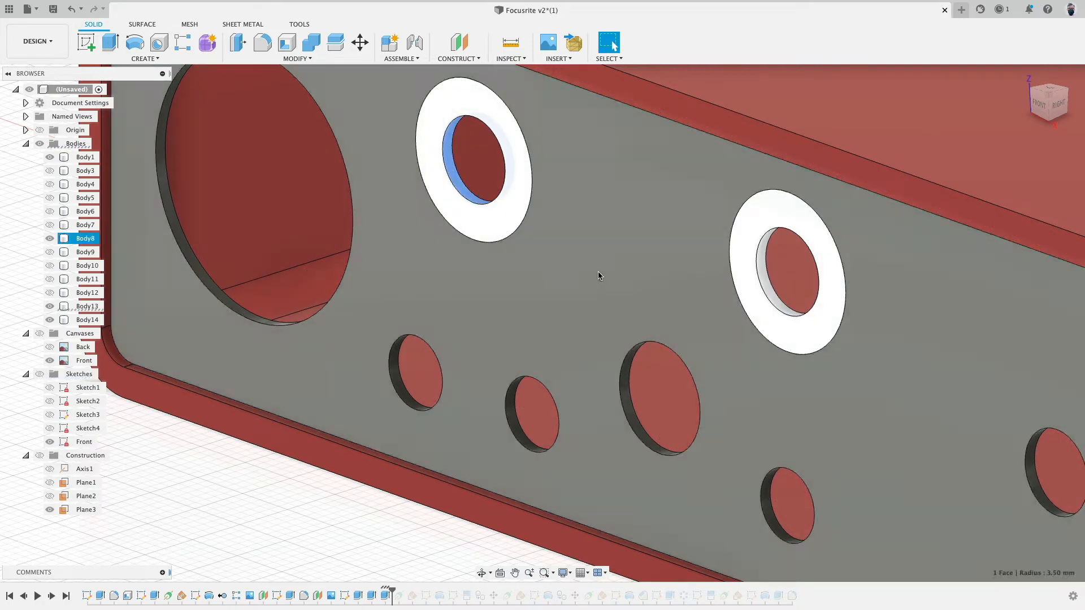
{"action": "left_click", "coordinate": [763, 272]}
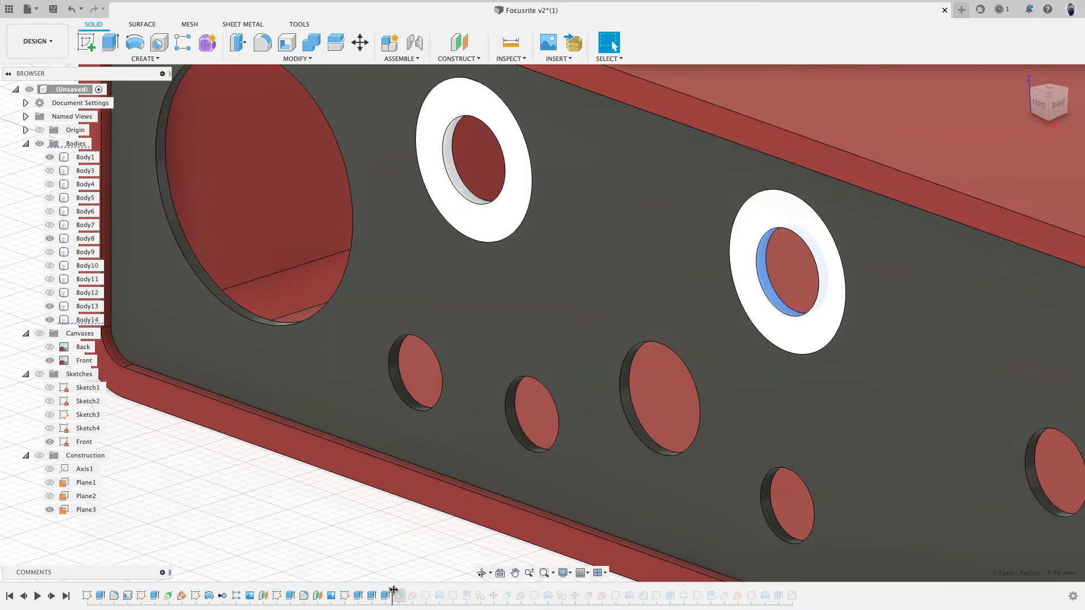
Step: Roll the timeline forward past the axis feature, Axis2, and highlight the axis in the first ring
{"action": "left_click_drag", "start_coordinate": [392, 592], "coordinate": [406, 592]}
{"action": "scroll", "coordinate": [388, 525], "scroll_direction": "down", "scroll_amount": 6}
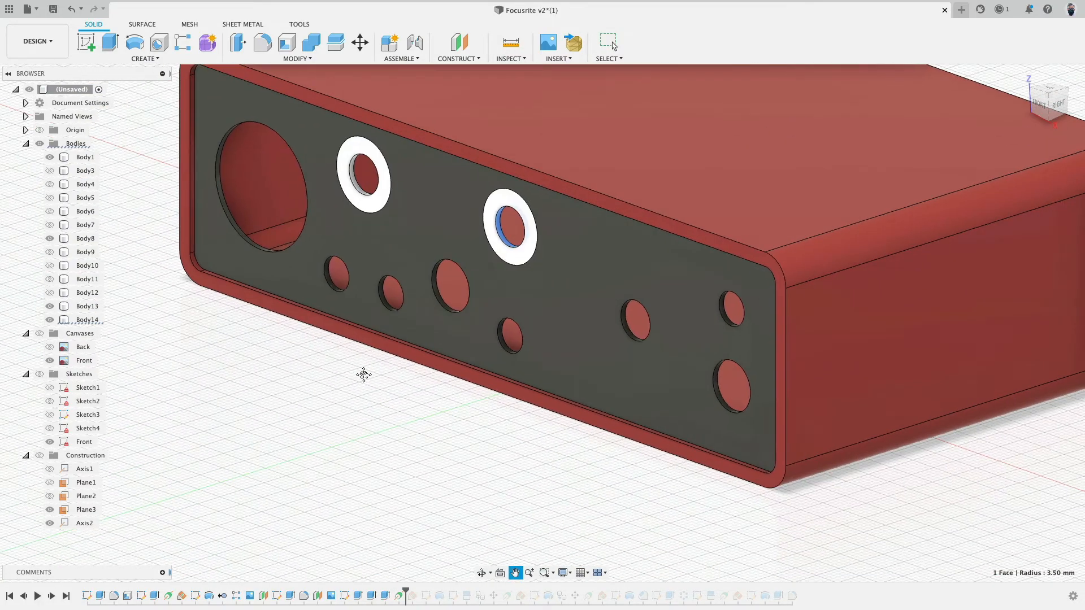
{"action": "left_click", "coordinate": [39, 457]}
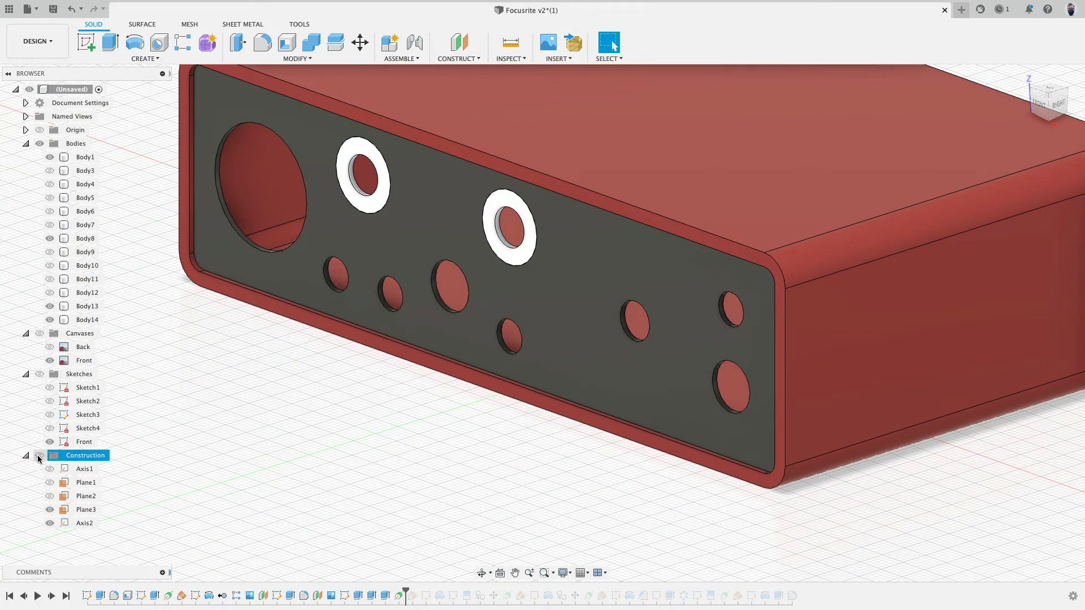
{"action": "left_click", "coordinate": [399, 596]}
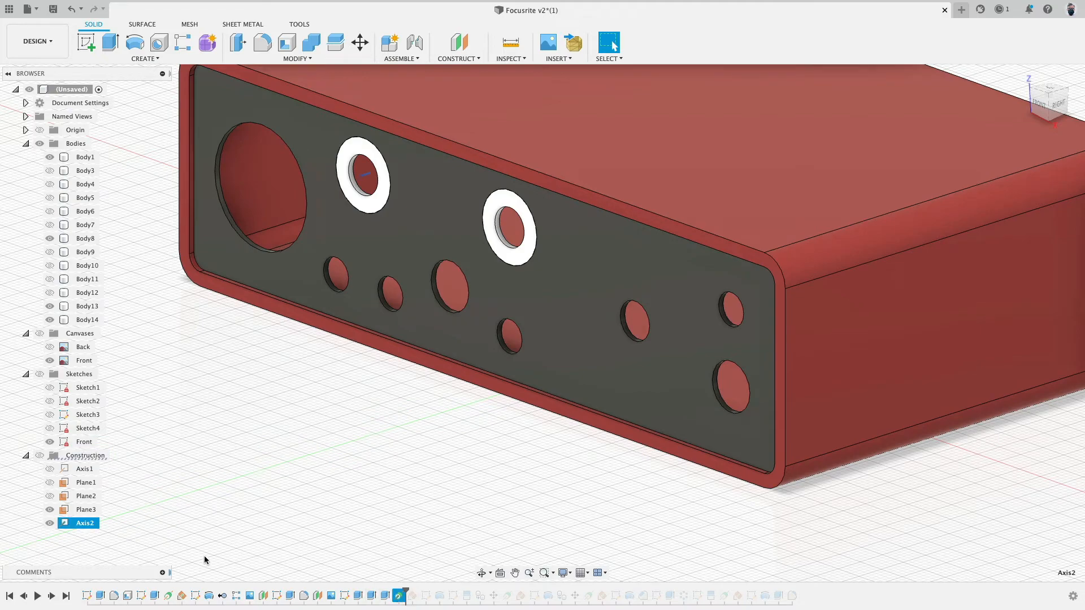
{"action": "left_click", "coordinate": [151, 540]}
Step: Show the construction geometry and hide Plane3 so only Axis2 is displayed in the ring
{"action": "scroll", "coordinate": [373, 435], "scroll_direction": "down", "scroll_amount": 4}
{"action": "mouse_move", "coordinate": [373, 437]}
{"action": "middle_mouse_down", "text": "shift"}
{"action": "mouse_move", "coordinate": [321, 429]}
{"action": "mouse_move", "coordinate": [304, 411]}
{"action": "mouse_move", "coordinate": [376, 431]}
{"action": "middle_mouse_up", "text": "shift"}
{"action": "left_click", "coordinate": [39, 455]}
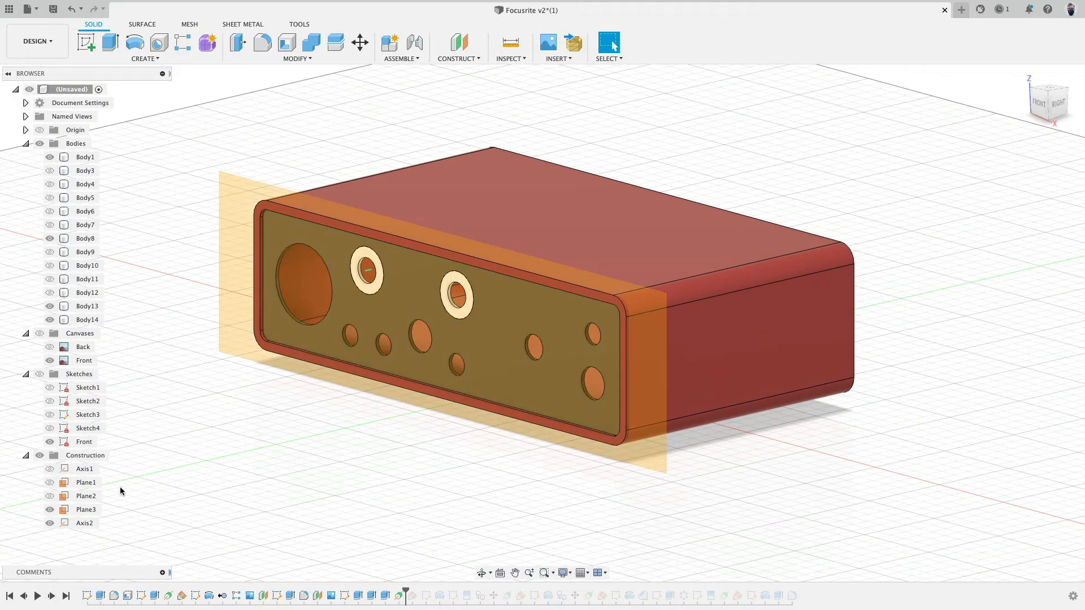
{"action": "left_click", "coordinate": [49, 510]}
{"action": "scroll", "coordinate": [315, 411], "scroll_direction": "up", "scroll_amount": 5}
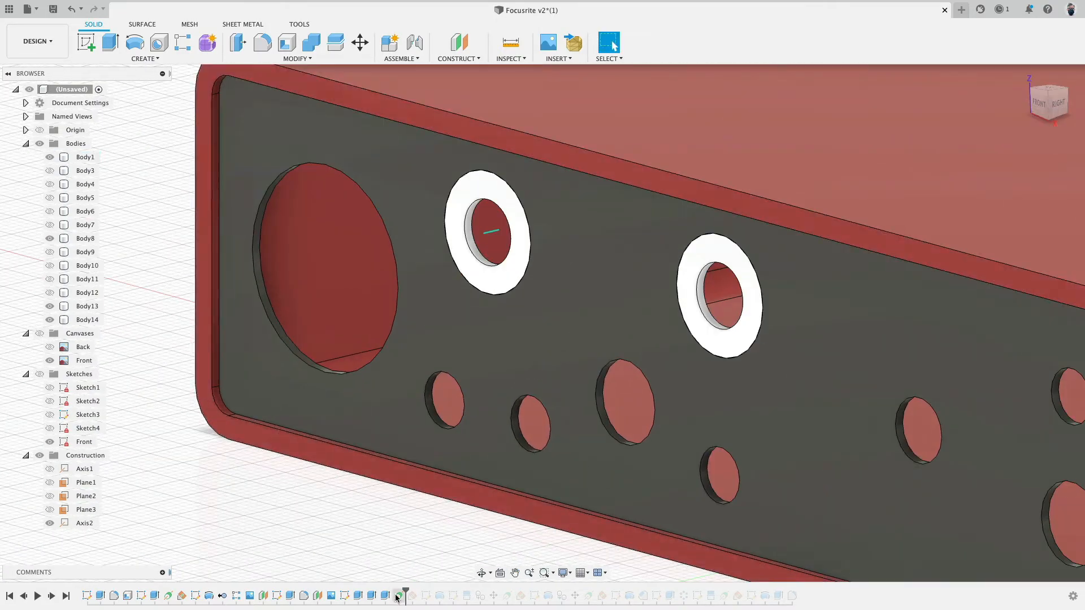
Step: Review the face selection of Axis2 without changing it, and look over the available construction axis types
{"action": "right_click", "coordinate": [398, 598]}
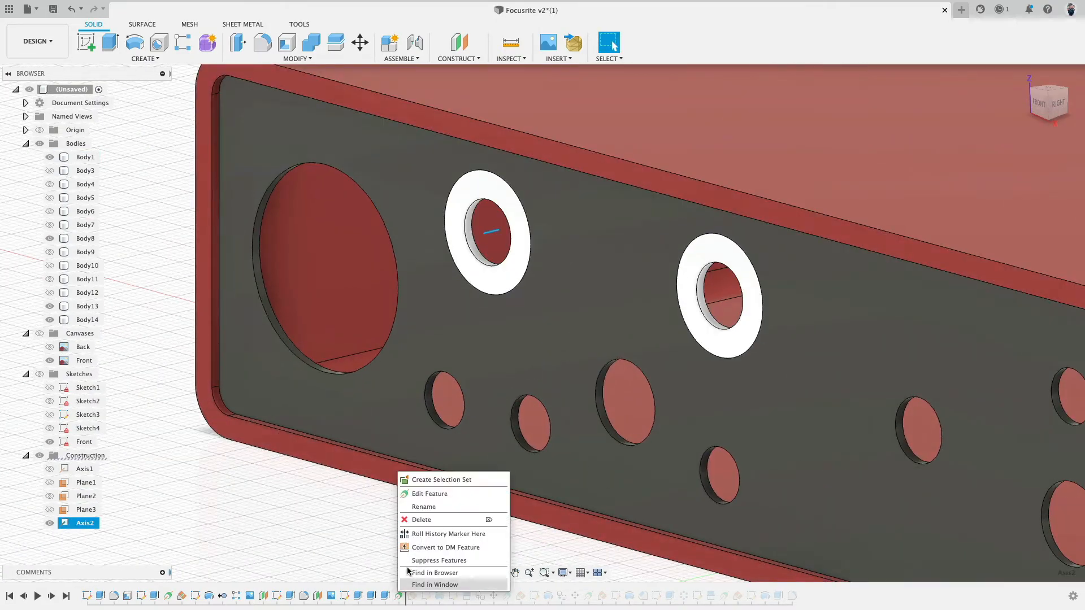
{"action": "left_click", "coordinate": [438, 492]}
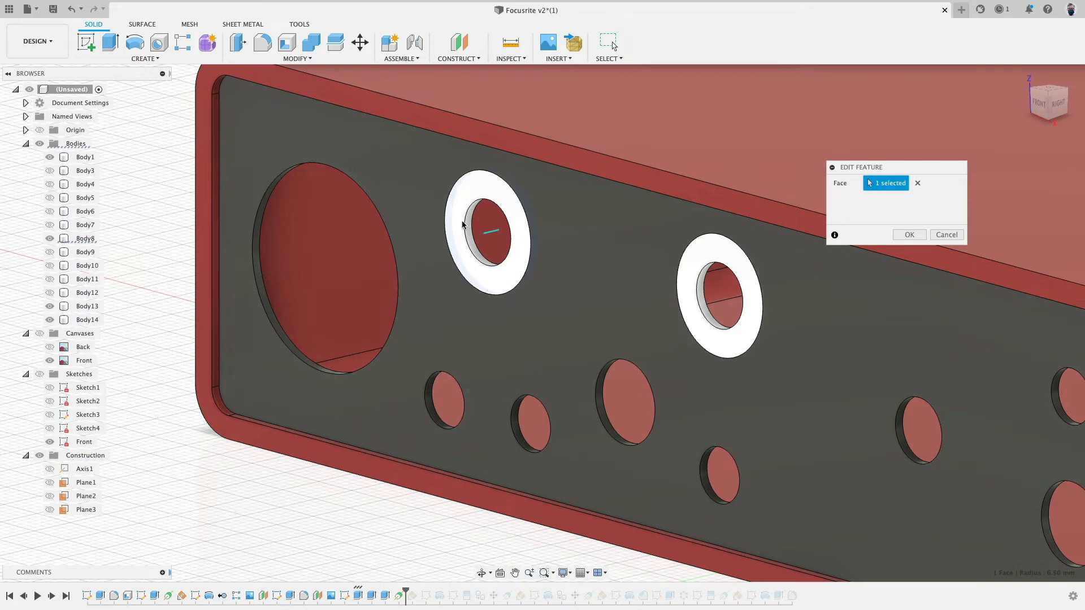
{"action": "left_click", "coordinate": [947, 234]}
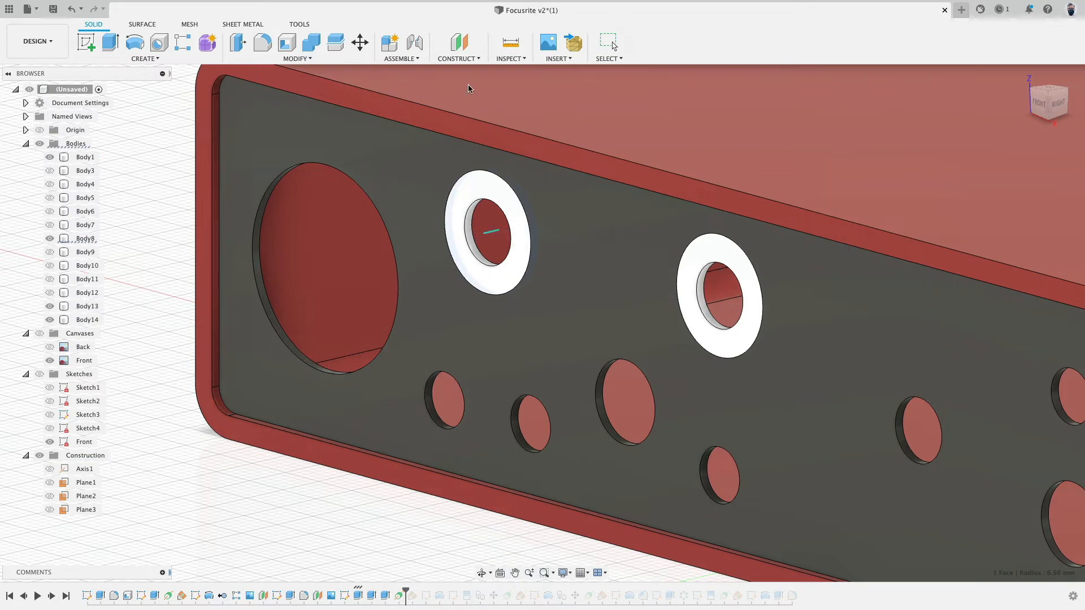
{"action": "left_click", "coordinate": [465, 59]}
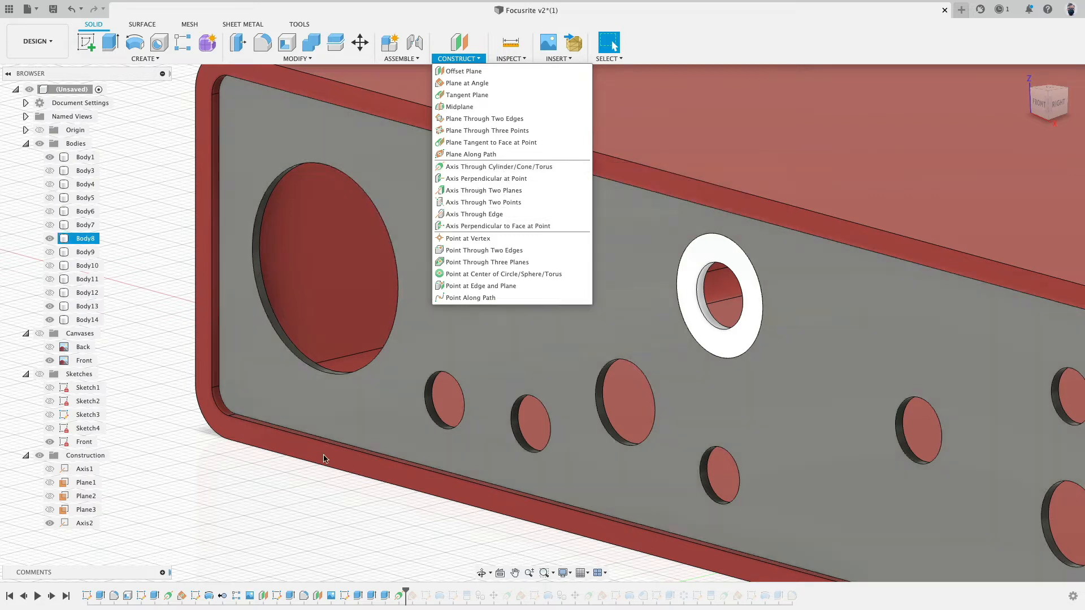
{"action": "left_click", "coordinate": [310, 491]}
Step: Roll the timeline forward past Plane4 and Sketch6, and display the sketches with the Front sketch hidden
{"action": "scroll", "coordinate": [318, 505], "scroll_direction": "down", "scroll_amount": 3}
{"action": "middle_click_drag", "start_coordinate": [381, 581], "coordinate": [359, 558]}
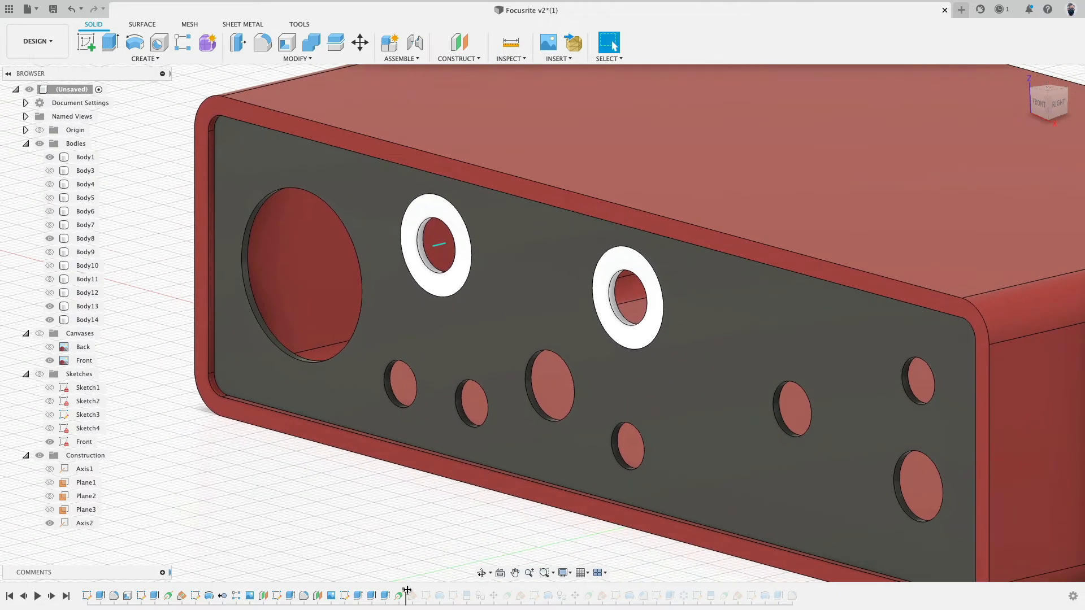
{"action": "left_click_drag", "start_coordinate": [406, 590], "coordinate": [432, 591]}
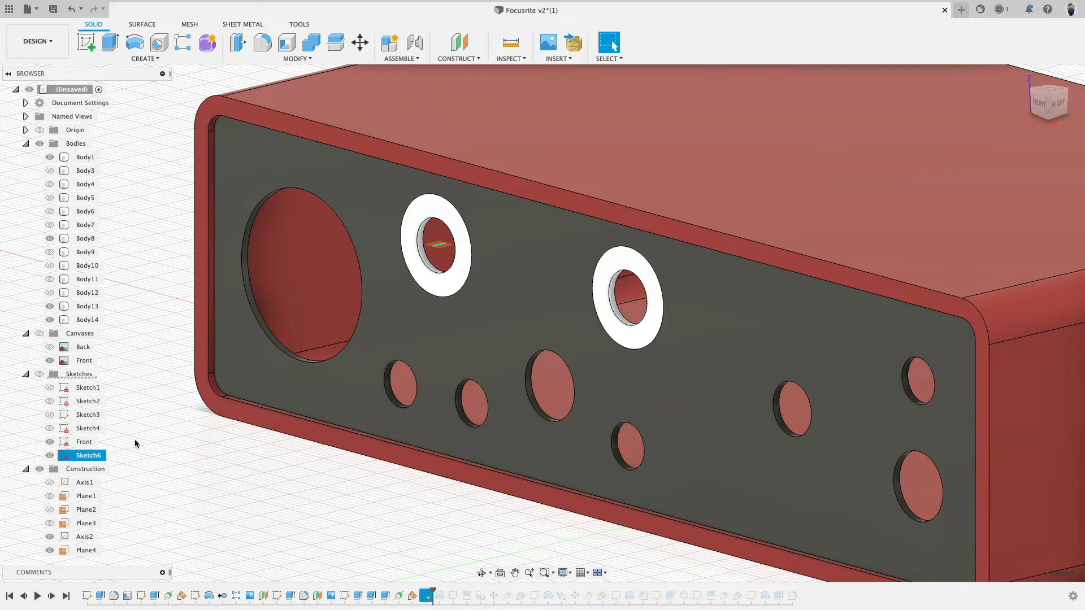
{"action": "left_click", "coordinate": [50, 442]}
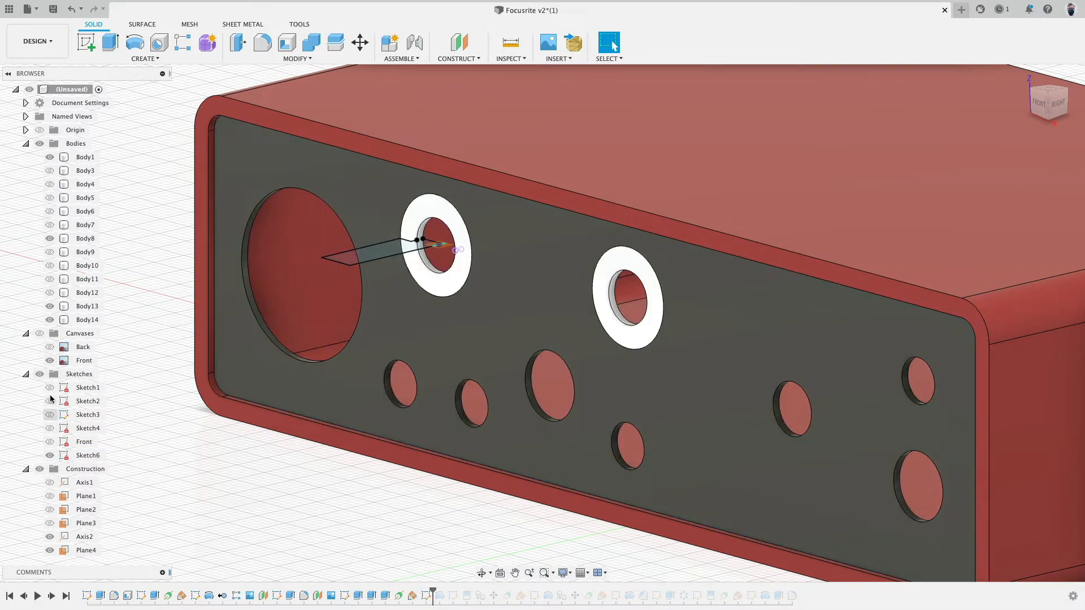
Step: Open Sketch6 for editing, hide all bodies, and view the sketch from the top
{"action": "left_click", "coordinate": [68, 457]}
{"action": "double_click", "coordinate": [67, 456]}
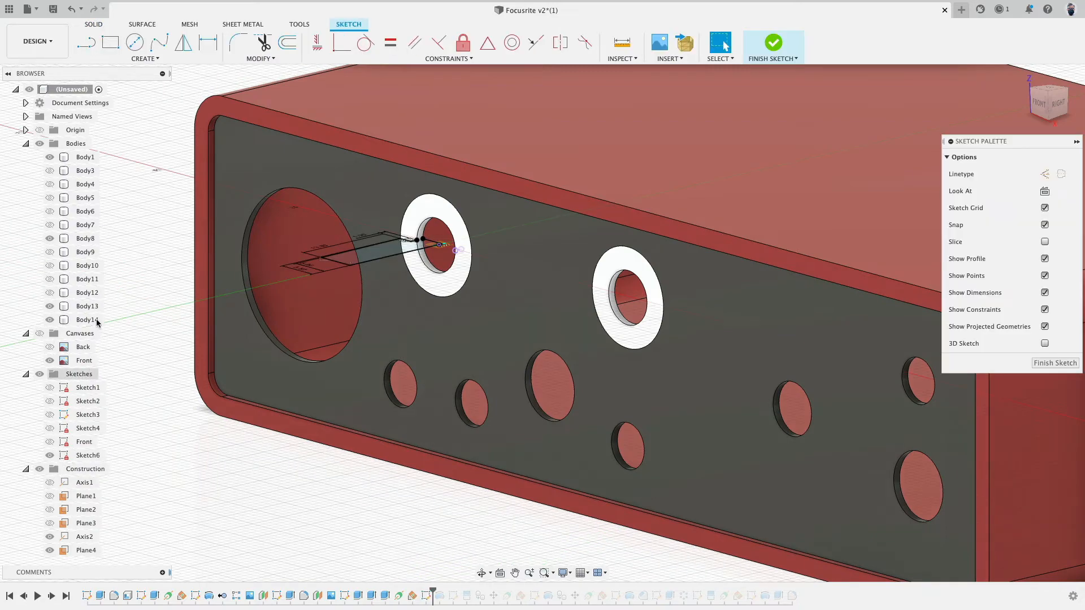
{"action": "left_click", "coordinate": [40, 143]}
{"action": "middle_click_drag", "start_coordinate": [356, 281], "coordinate": [357, 289], "text": "shift"}
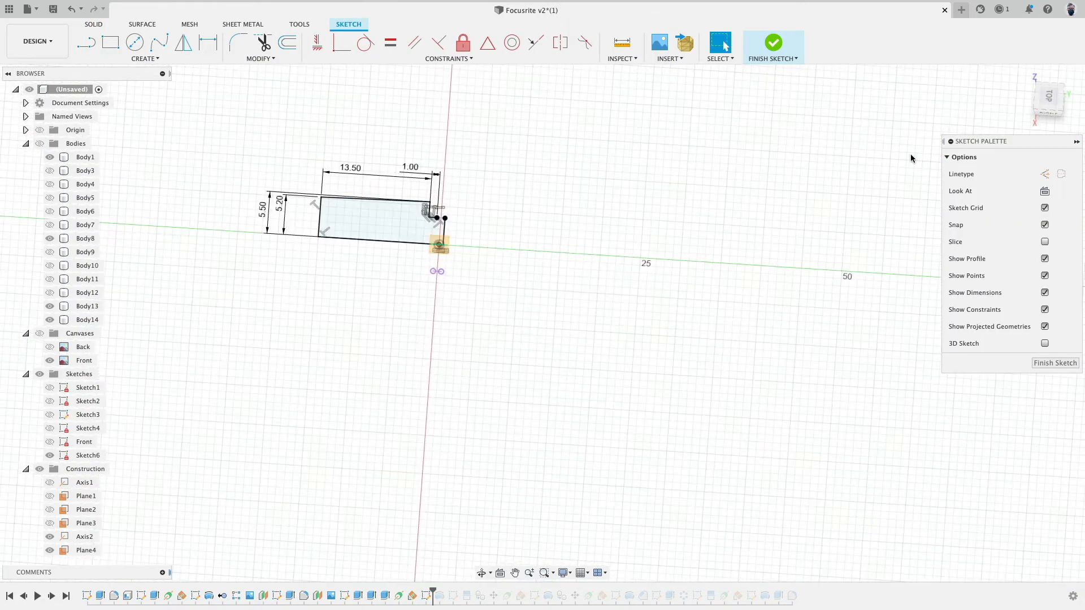
{"action": "left_click", "coordinate": [1049, 92]}
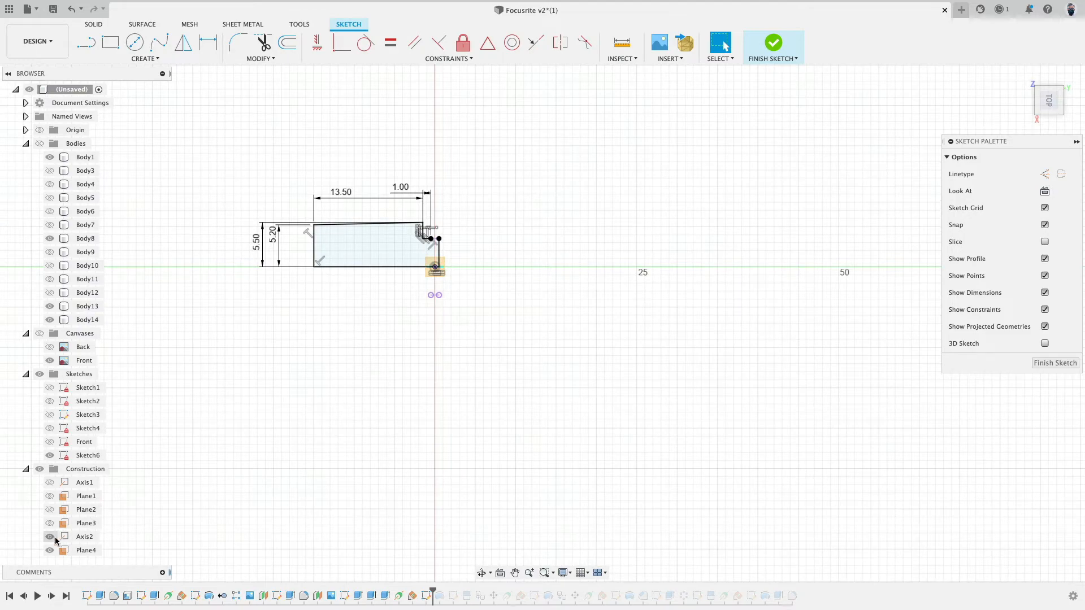
Step: Hide Axis2 and Plane4, and examine the profile's dimensions and the short line at its stepped corner
{"action": "scroll", "coordinate": [417, 233], "scroll_direction": "up", "scroll_amount": 4}
{"action": "scroll", "coordinate": [416, 229], "scroll_direction": "up", "scroll_amount": 3}
{"action": "middle_click_drag", "start_coordinate": [602, 260], "coordinate": [771, 288]}
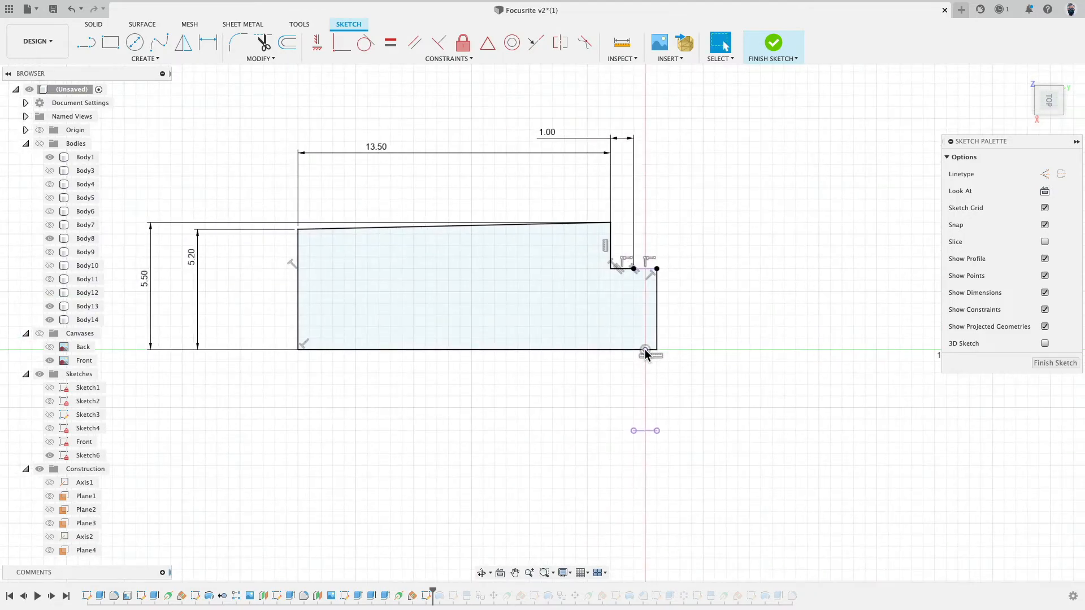
{"action": "scroll", "coordinate": [651, 264], "scroll_direction": "up", "scroll_amount": 3}
{"action": "left_click", "coordinate": [640, 274]}
{"action": "scroll", "coordinate": [693, 346], "scroll_direction": "down", "scroll_amount": 4}
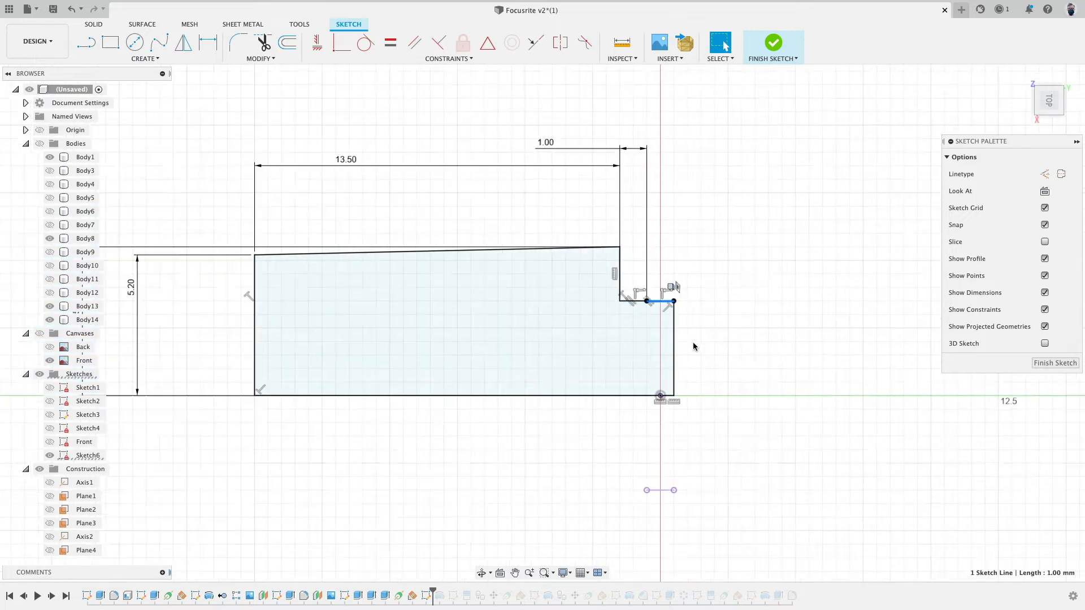
{"action": "mouse_move", "coordinate": [694, 346]}
{"action": "middle_mouse_down", "text": "shift"}
{"action": "mouse_move", "coordinate": [780, 310]}
{"action": "mouse_move", "coordinate": [700, 194]}
{"action": "middle_mouse_up", "text": "shift"}
{"action": "scroll", "coordinate": [689, 195], "scroll_direction": "up", "scroll_amount": 3}
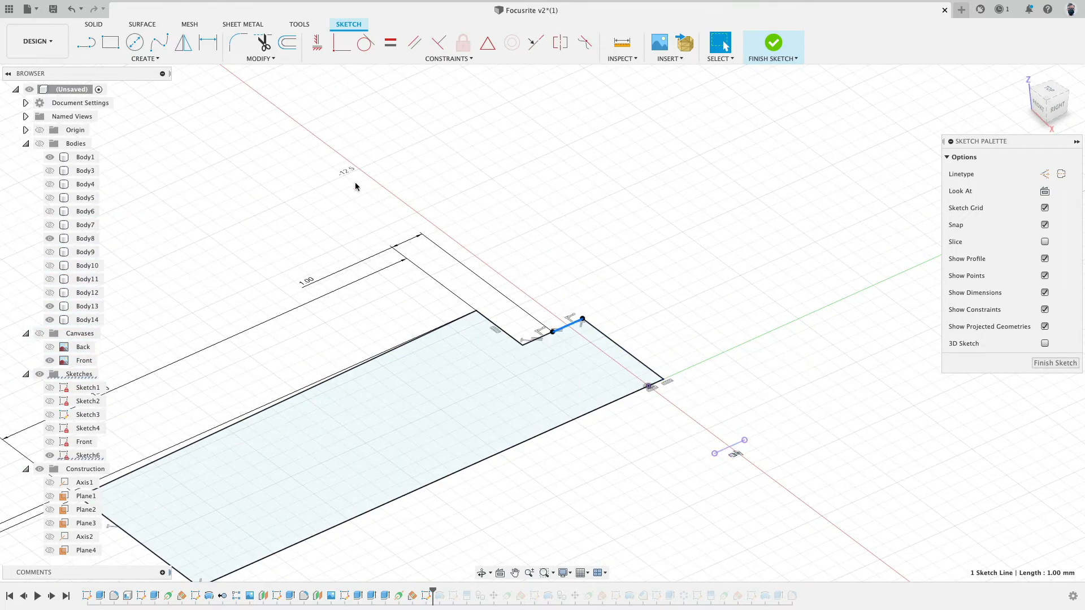
Step: Show the bodies and review the Intersect projection command on the ring without projecting anything
{"action": "left_click", "coordinate": [39, 143]}
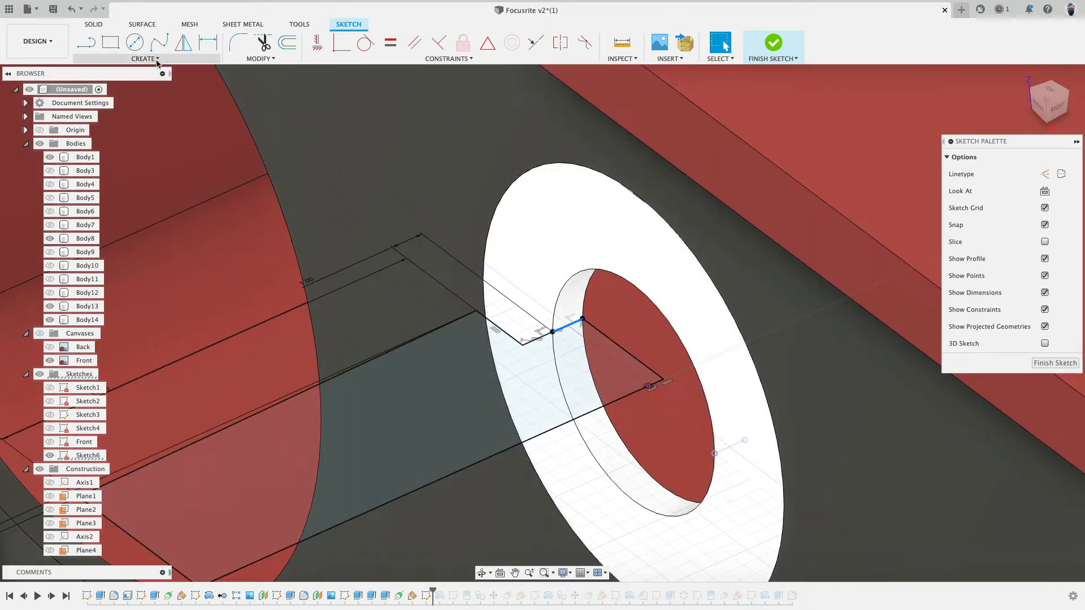
{"action": "left_click", "coordinate": [157, 59]}
{"action": "mouse_move", "coordinate": [175, 250]}
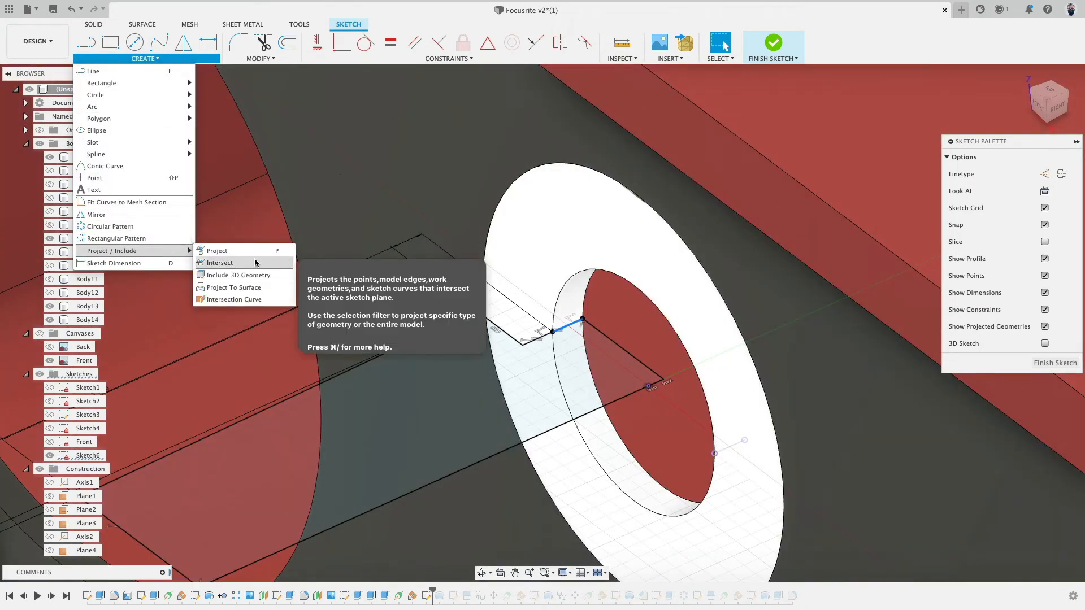
{"action": "left_click", "coordinate": [220, 263]}
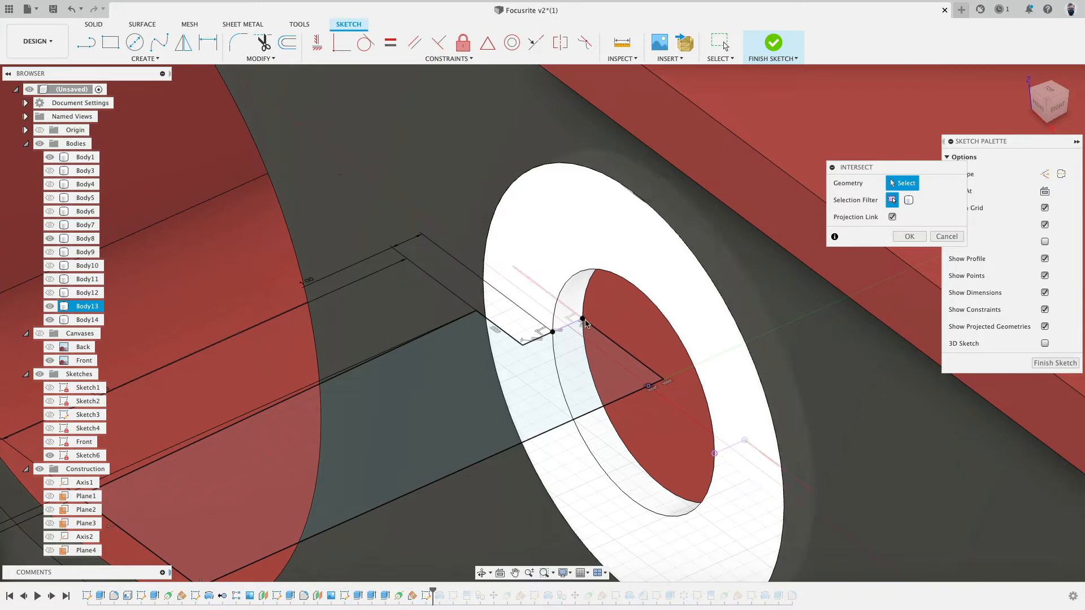
{"action": "key", "text": "Escape"}
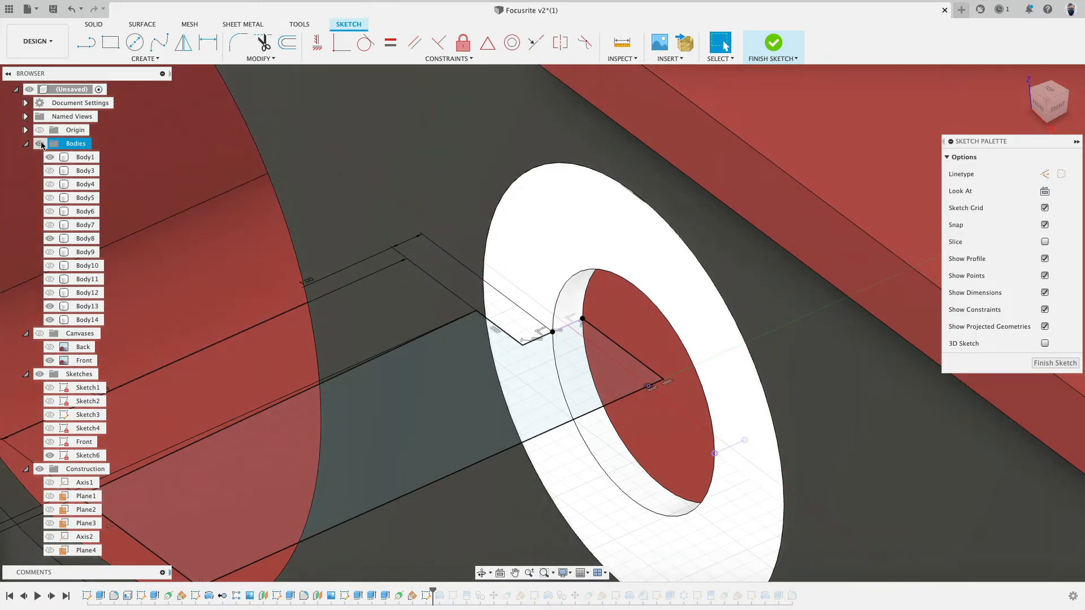
Step: Hide all bodies again and select the closed profile of Sketch6
{"action": "left_click", "coordinate": [41, 144]}
{"action": "scroll", "coordinate": [593, 317], "scroll_direction": "down", "scroll_amount": 4}
{"action": "middle_click_drag", "start_coordinate": [668, 239], "coordinate": [613, 295], "text": "shift"}
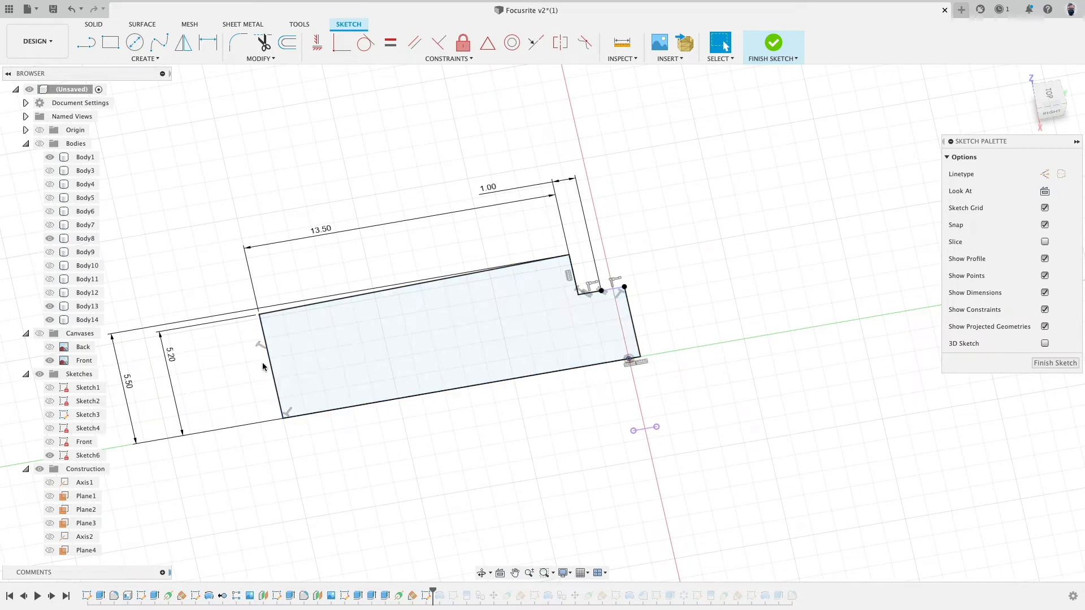
{"action": "left_click", "coordinate": [279, 372]}
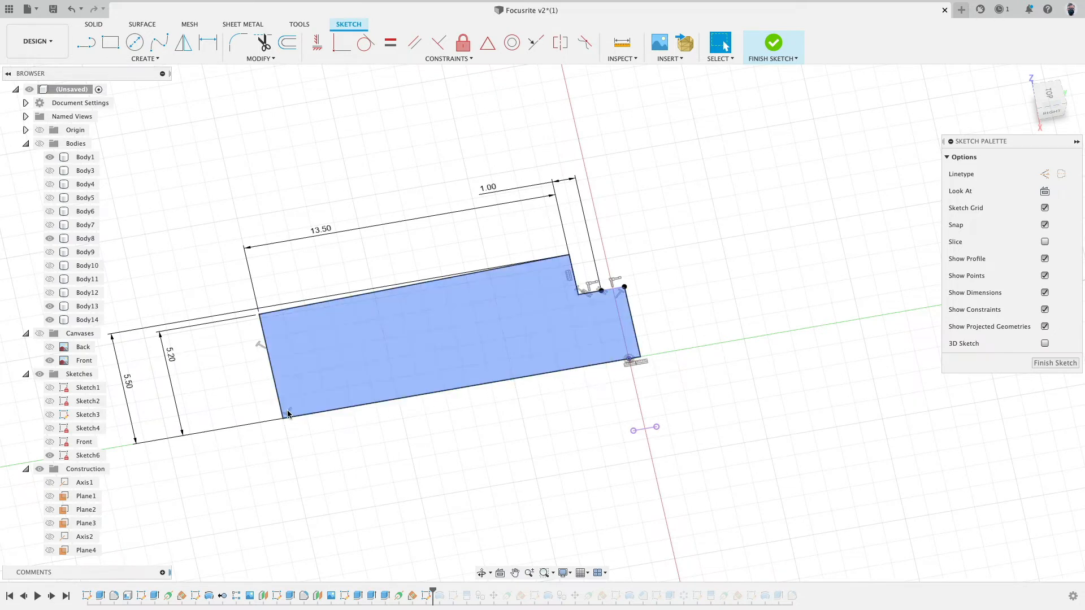
Step: Deselect the profile and inspect the short line at its stepped corner from an angled top view
{"action": "left_click", "coordinate": [233, 394]}
{"action": "middle_click_drag", "start_coordinate": [275, 344], "coordinate": [482, 327]}
{"action": "middle_click_drag", "start_coordinate": [447, 328], "coordinate": [542, 333], "text": "shift"}
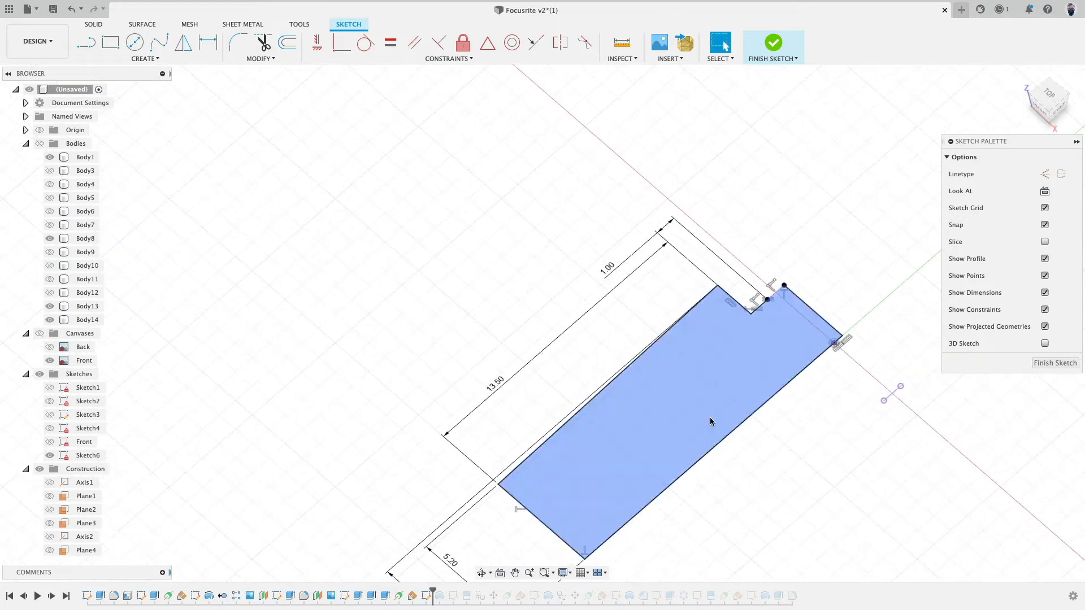
{"action": "middle_click_drag", "start_coordinate": [734, 408], "coordinate": [706, 277]}
{"action": "left_click", "coordinate": [727, 178]}
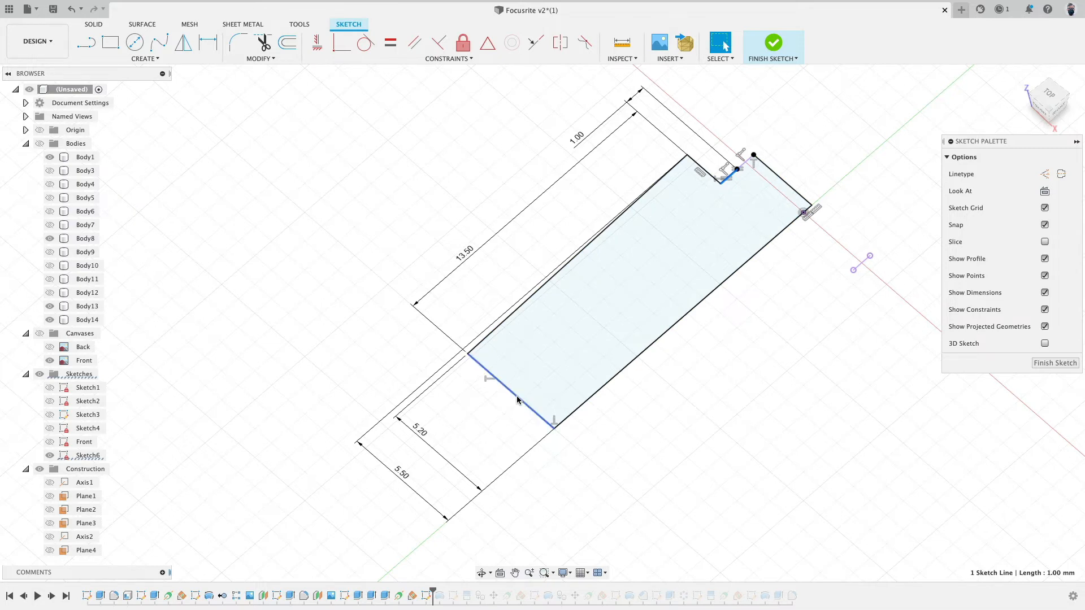
Step: Review the expressions behind the profile's 5.20 and 5.50 dimensions without changing them
{"action": "double_click", "coordinate": [423, 433]}
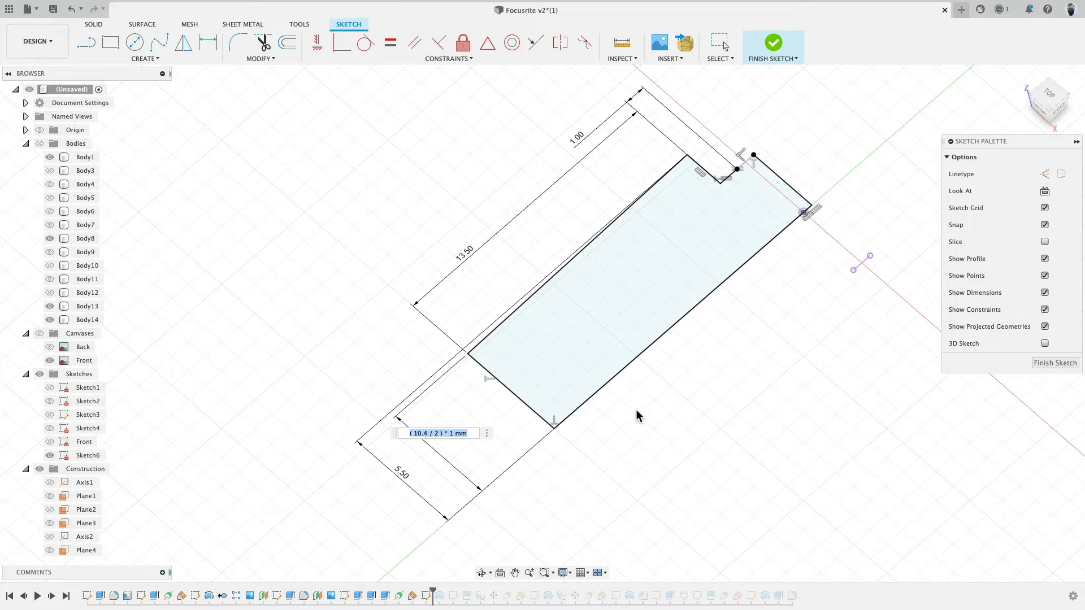
{"action": "key", "text": "Escape"}
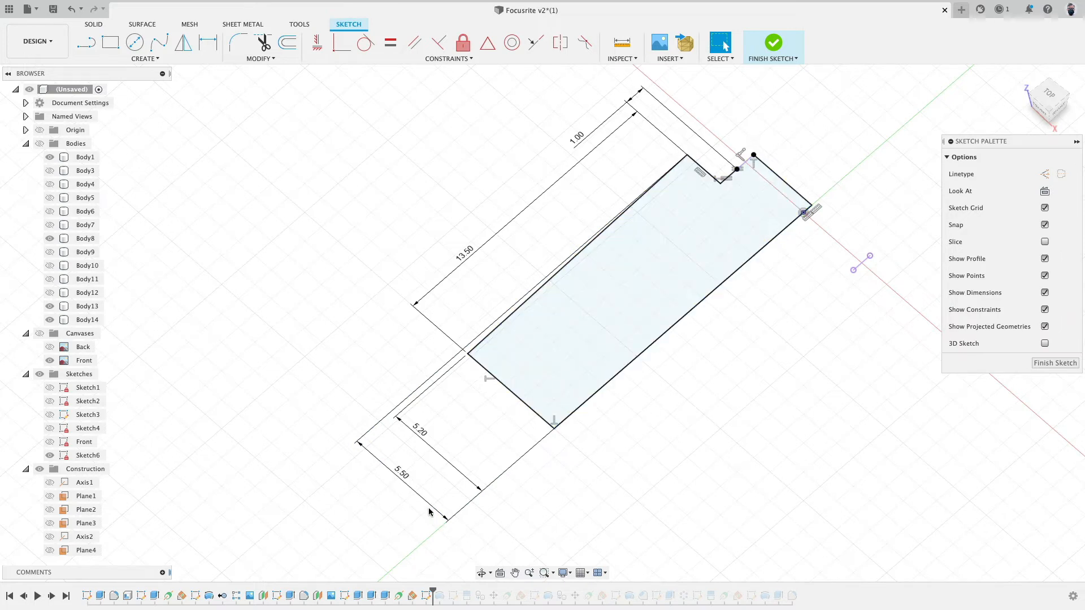
{"action": "double_click", "coordinate": [400, 475]}
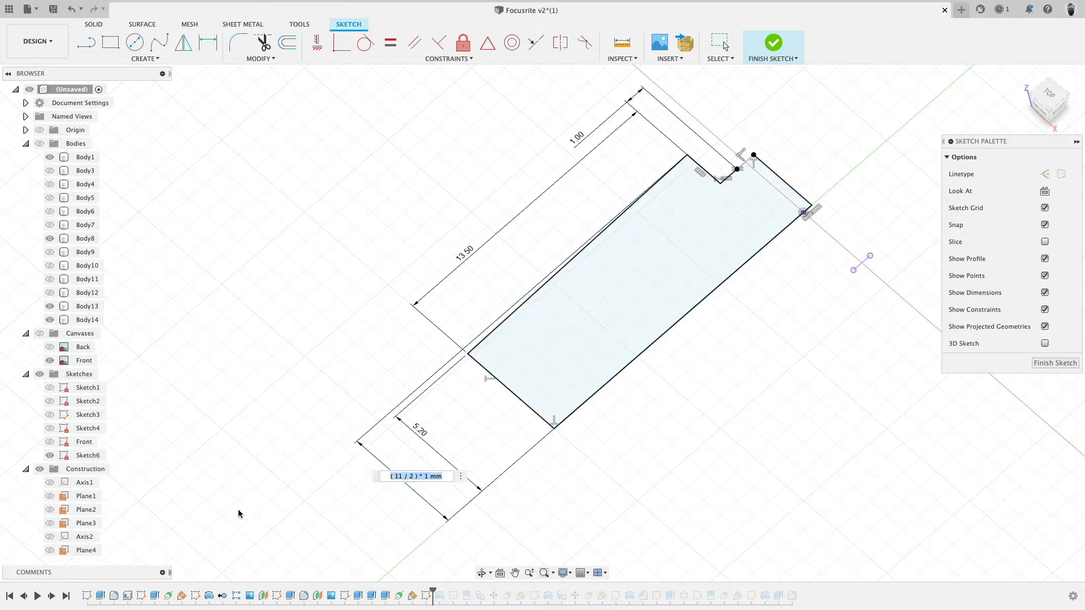
{"action": "key", "text": "Return"}
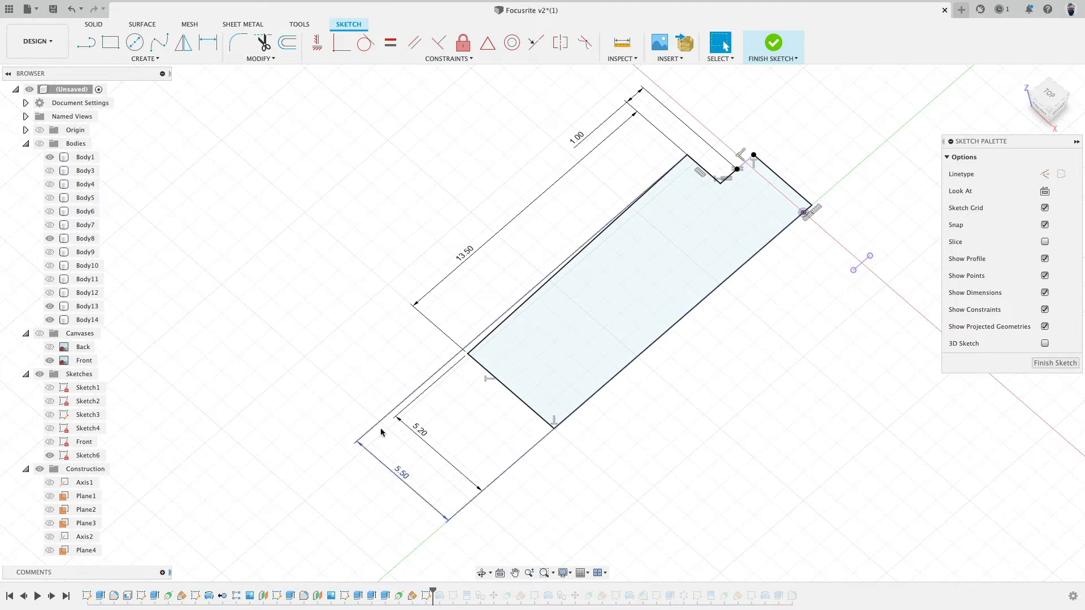
Step: Check the distance between the profile's end edge and the parallel step edge, and finish editing Sketch6
{"action": "left_click", "coordinate": [470, 356]}
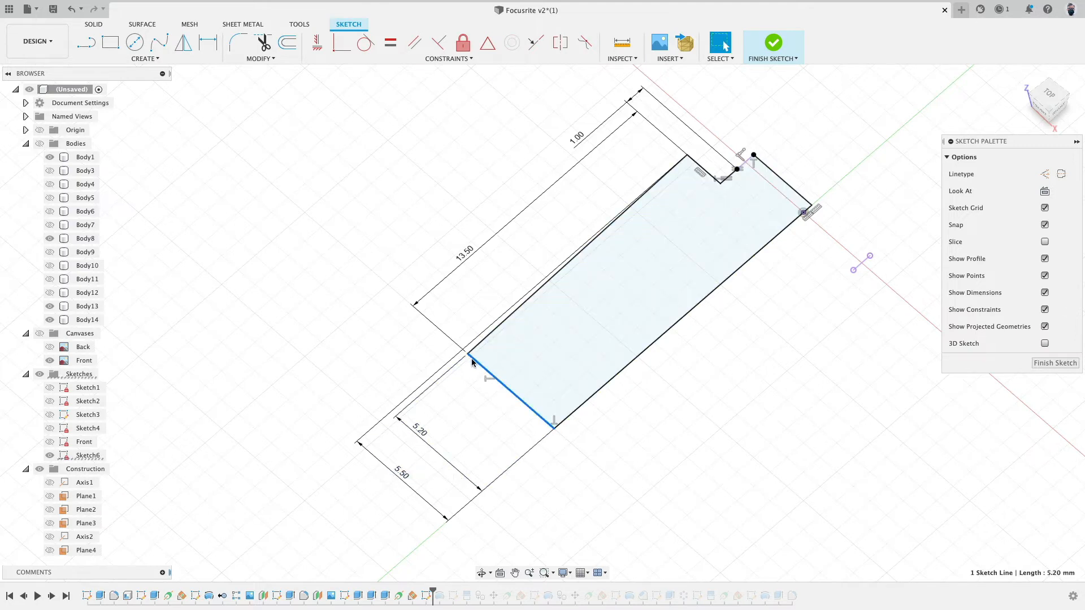
{"action": "left_click", "coordinate": [701, 168], "text": "shift"}
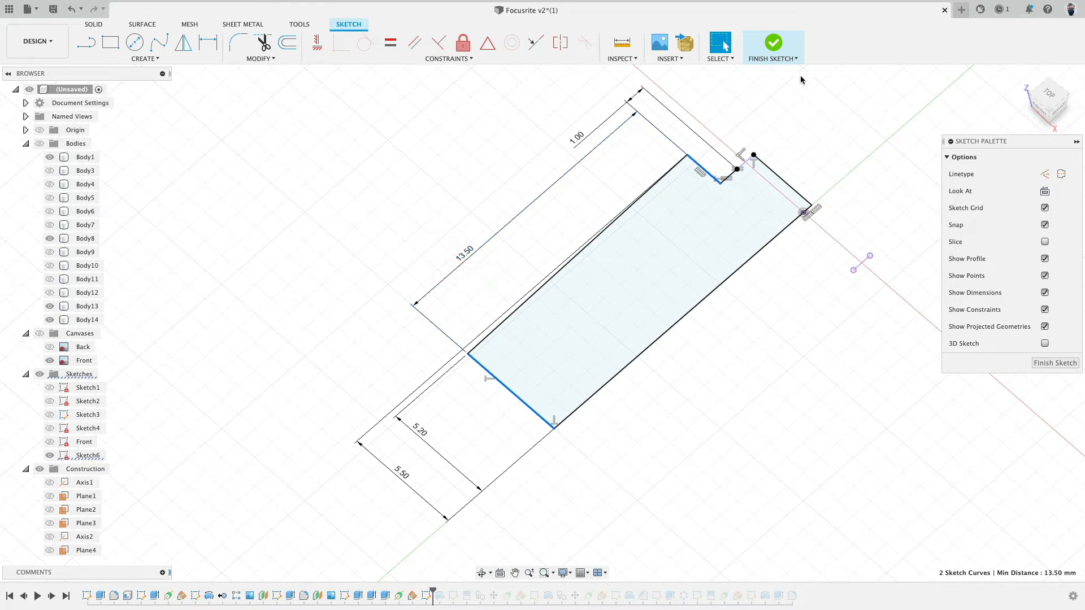
{"action": "left_click", "coordinate": [773, 46]}
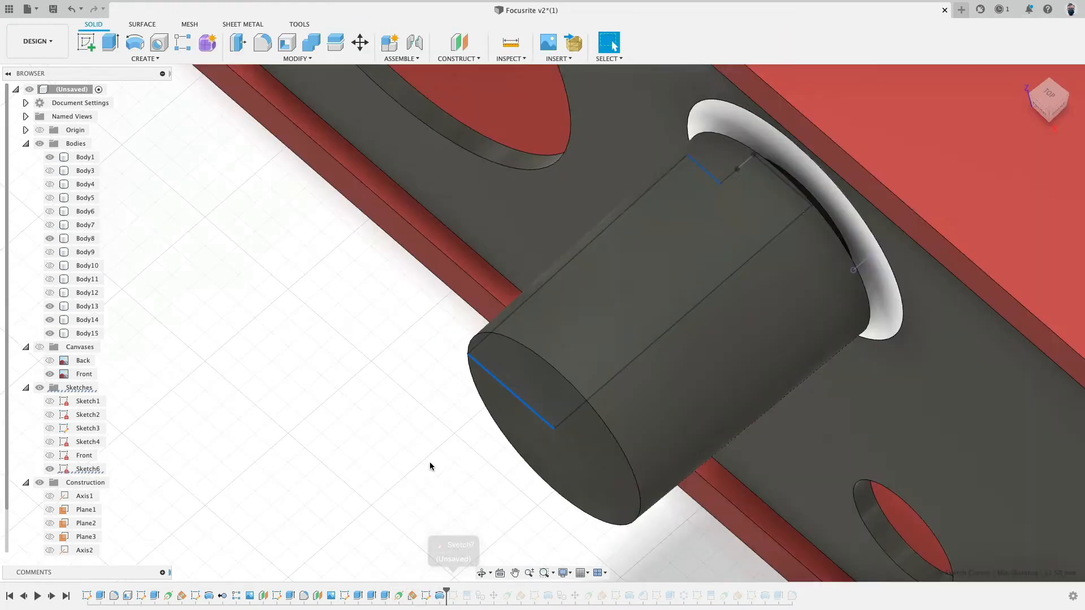
Step: Review the revolve feature that makes the knob and examine the revolved body against the front panel
{"action": "scroll", "coordinate": [430, 466], "scroll_direction": "down", "scroll_amount": 4}
{"action": "middle_click_drag", "start_coordinate": [428, 490], "coordinate": [343, 304], "text": "shift"}
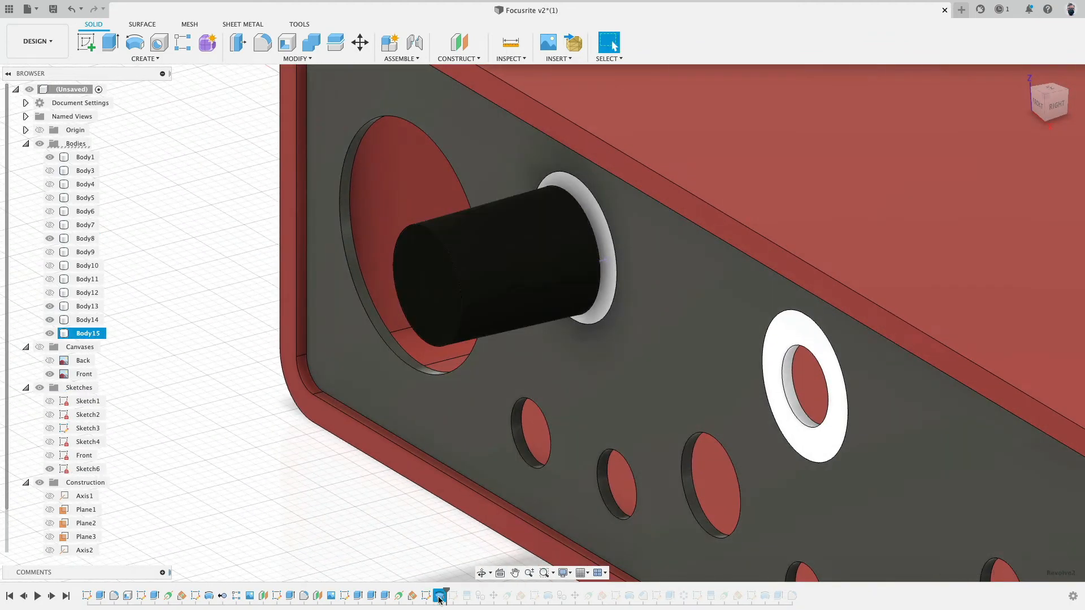
{"action": "double_click", "coordinate": [439, 596]}
{"action": "left_click", "coordinate": [909, 288]}
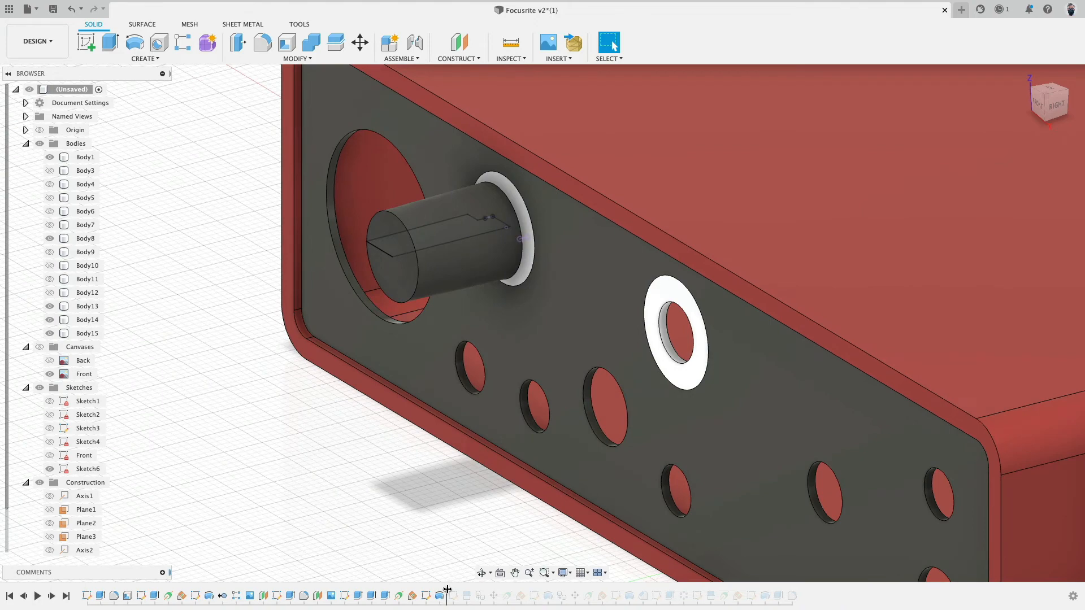
{"action": "middle_click_drag", "start_coordinate": [340, 460], "coordinate": [365, 456], "text": "shift"}
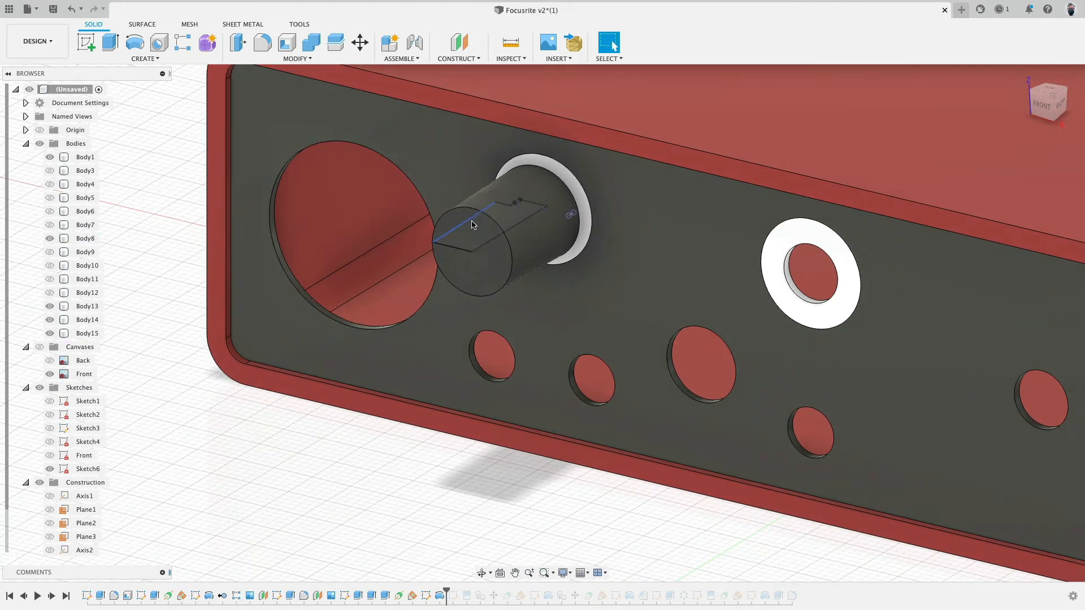
{"action": "scroll", "coordinate": [346, 363], "scroll_direction": "up", "scroll_amount": 4}
{"action": "middle_click_drag", "start_coordinate": [389, 297], "coordinate": [300, 455]}
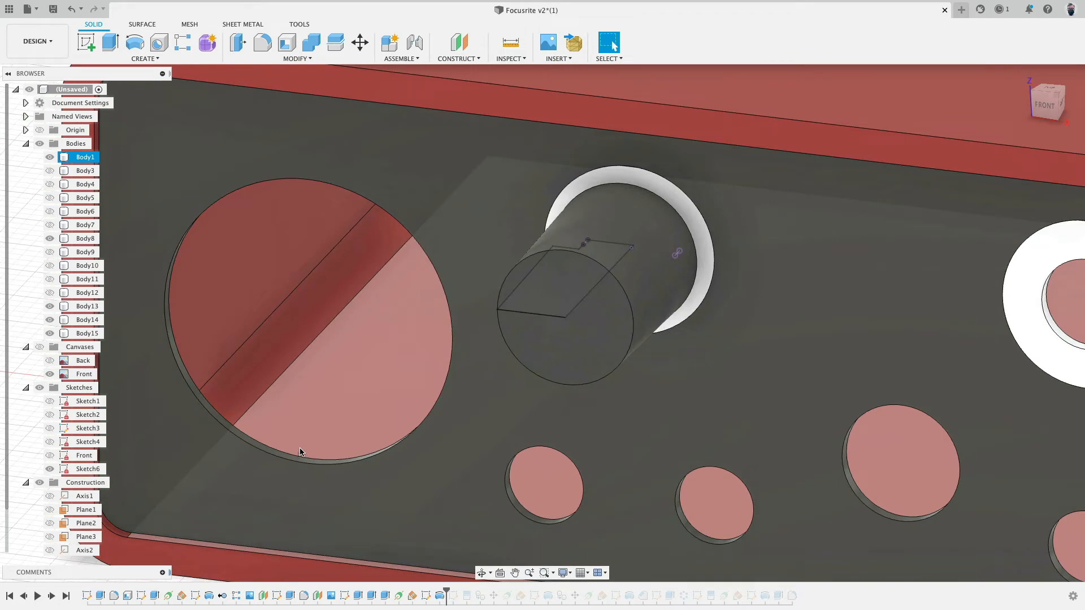
{"action": "scroll", "coordinate": [331, 395], "scroll_direction": "down", "scroll_amount": 3}
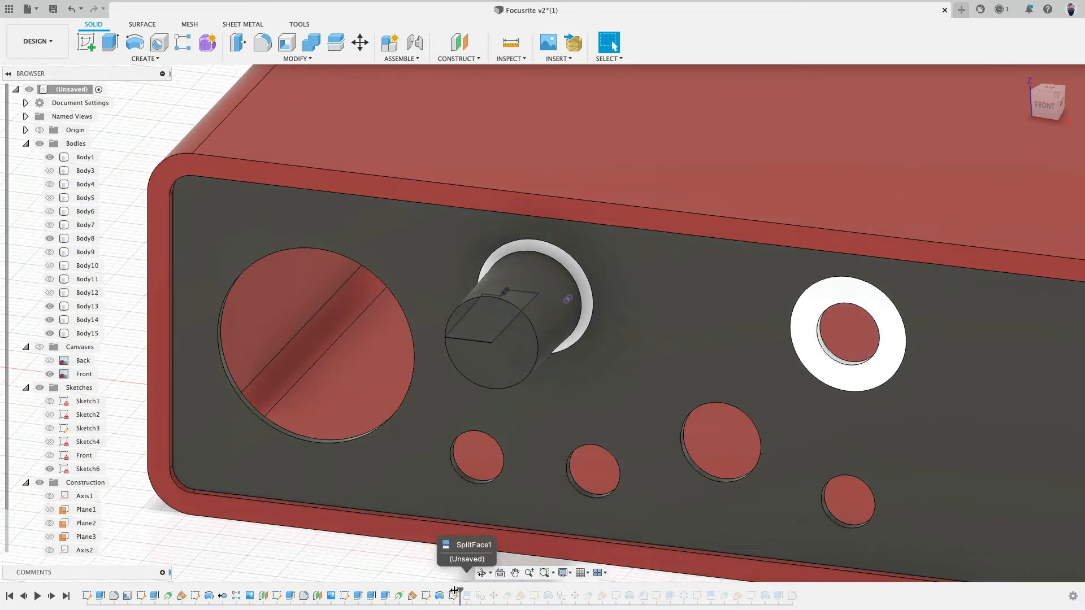
Step: Roll the timeline forward past Sketch7, open that sketch for editing, and hide all bodies
{"action": "left_click_drag", "start_coordinate": [446, 591], "coordinate": [460, 591]}
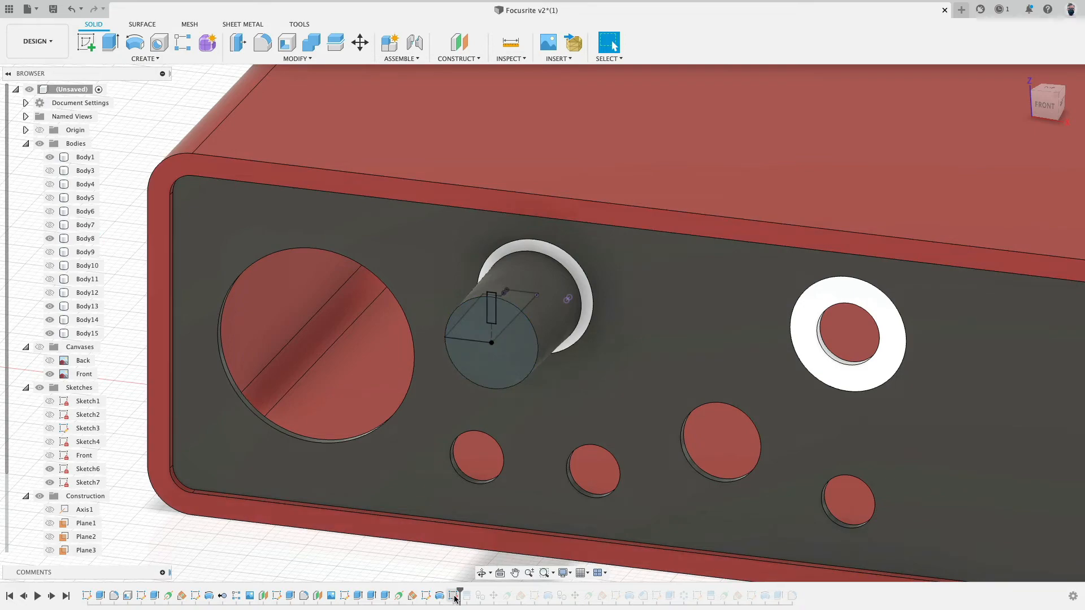
{"action": "double_click", "coordinate": [454, 595]}
{"action": "scroll", "coordinate": [498, 339], "scroll_direction": "up", "scroll_amount": 5}
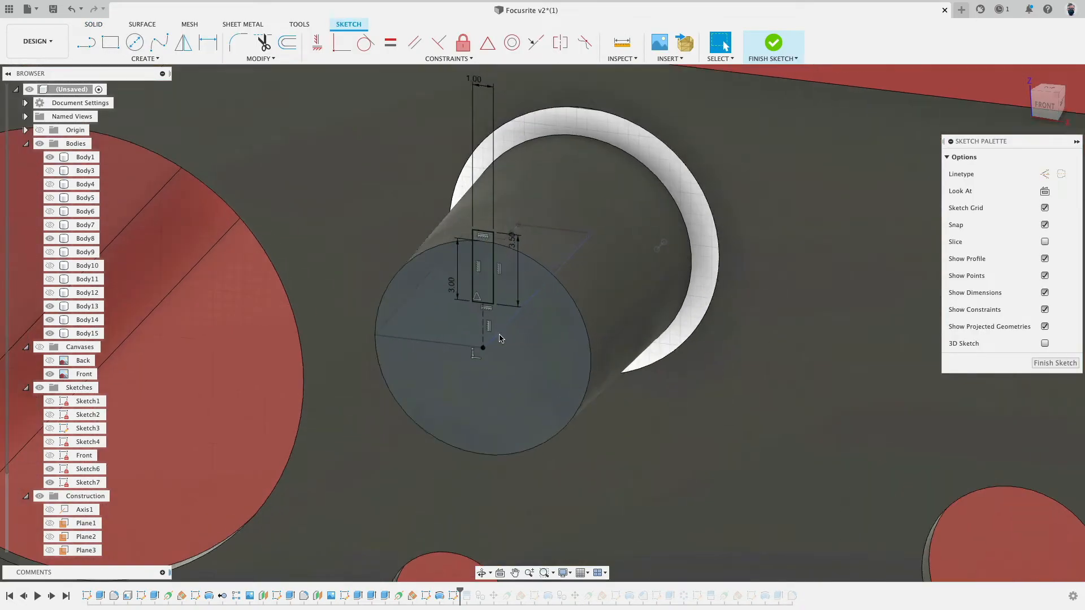
{"action": "left_click", "coordinate": [40, 143]}
{"action": "scroll", "coordinate": [442, 305], "scroll_direction": "down", "scroll_amount": 3}
{"action": "middle_click_drag", "start_coordinate": [383, 279], "coordinate": [358, 262], "text": "shift"}
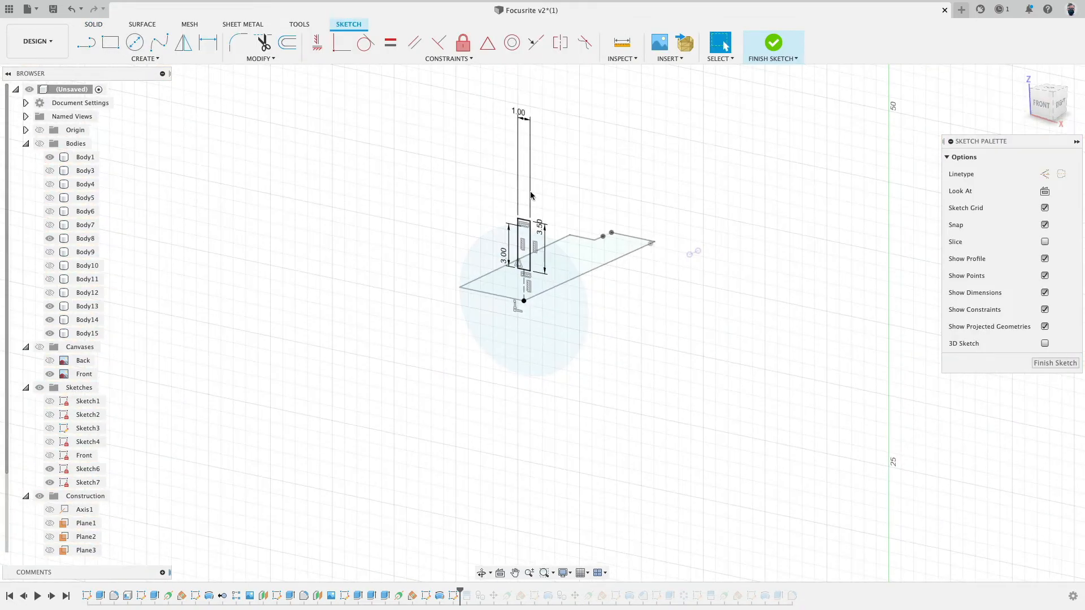
Step: Examine Sketch7's narrow rectangle and the construction line linking it to the knob's centre
{"action": "scroll", "coordinate": [473, 186], "scroll_direction": "up", "scroll_amount": 5}
{"action": "middle_click_drag", "start_coordinate": [467, 242], "coordinate": [395, 179]}
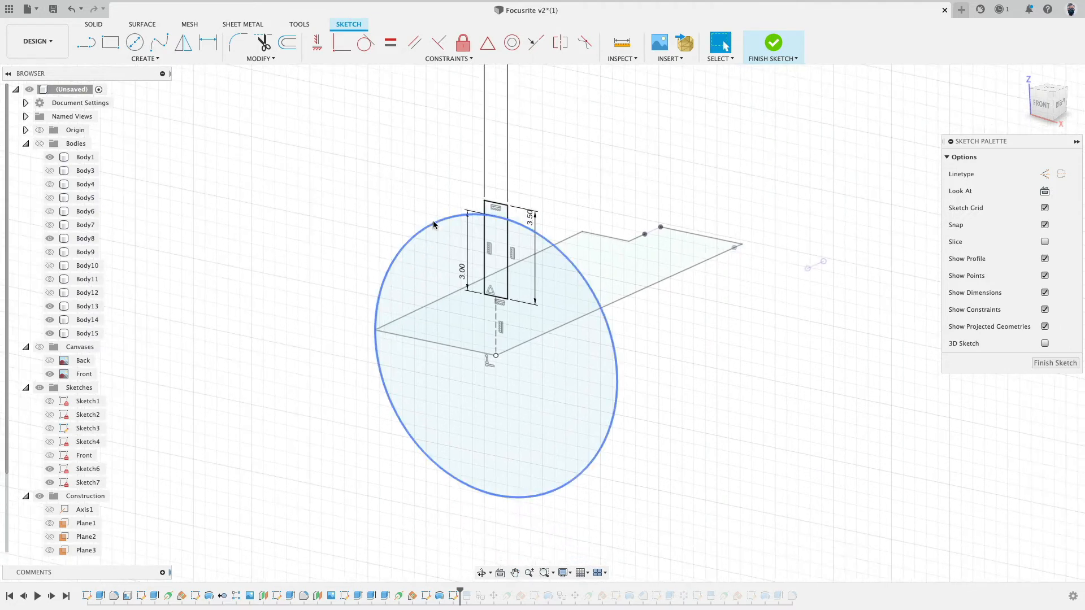
{"action": "double_click", "coordinate": [484, 228]}
{"action": "left_click", "coordinate": [496, 331]}
{"action": "scroll", "coordinate": [508, 298], "scroll_direction": "up", "scroll_amount": 3}
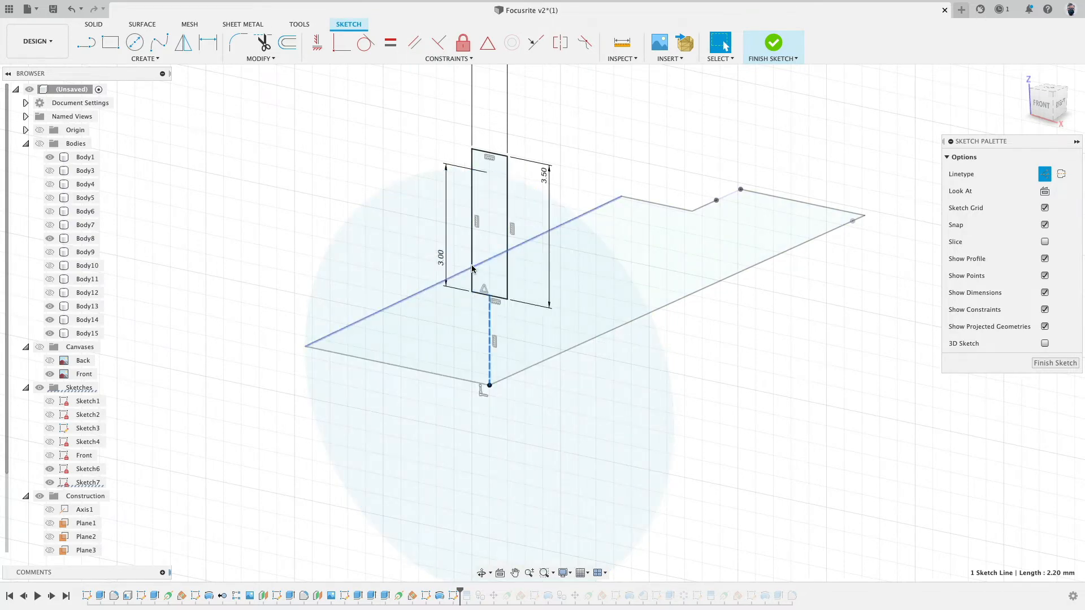
Step: Show the bodies, review the sketch dimension's Pick Circle/Arc Tangent option without placing a dimension, and finish Sketch7
{"action": "left_click", "coordinate": [39, 143]}
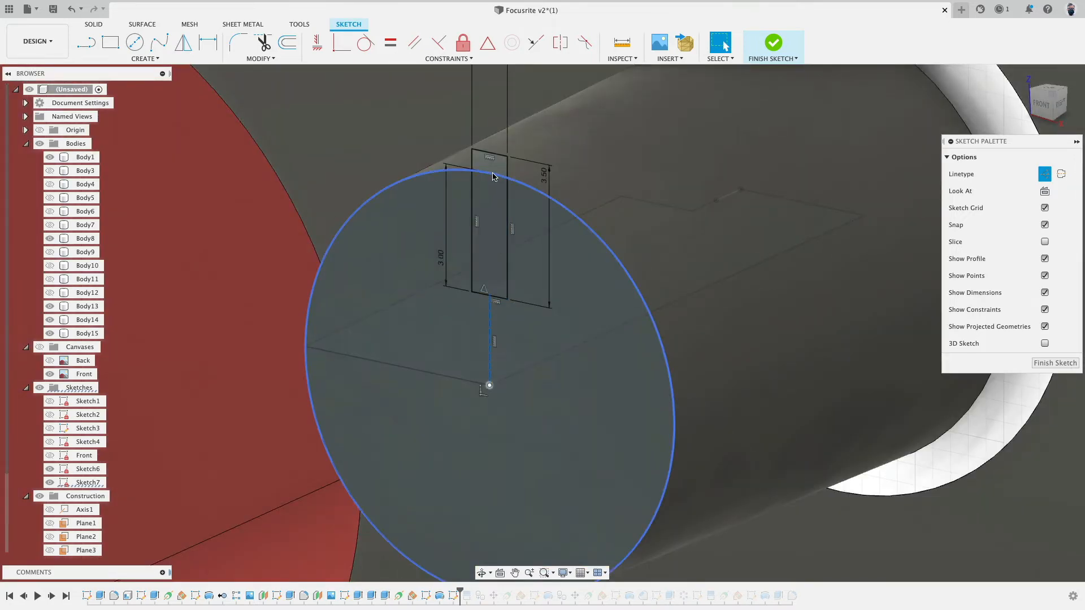
{"action": "right_click", "coordinate": [493, 175]}
{"action": "key", "text": "Escape"}
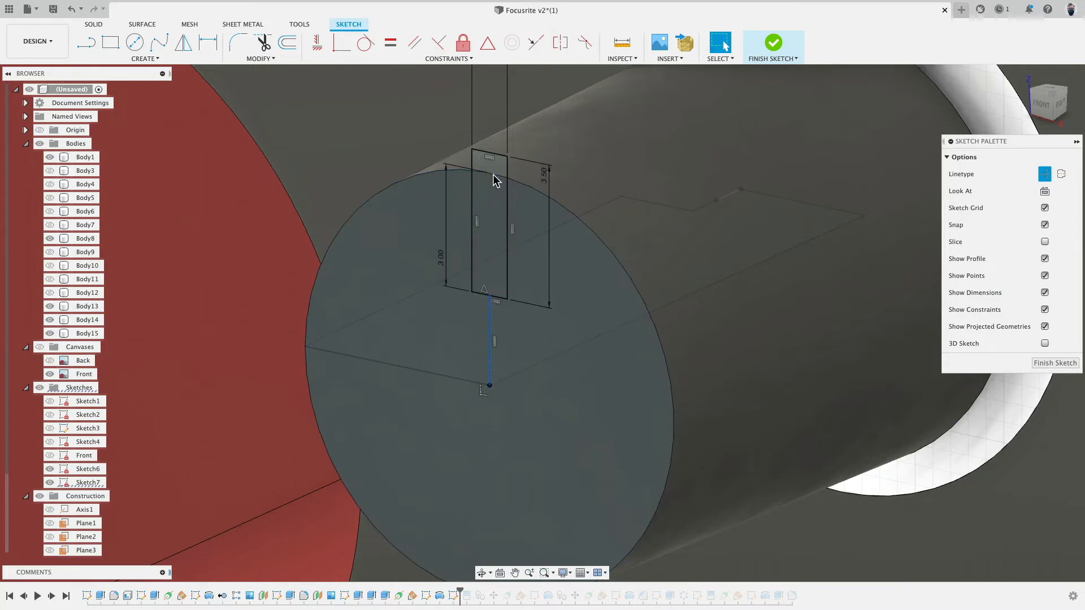
{"action": "key", "text": "d"}
{"action": "right_click", "coordinate": [493, 175]}
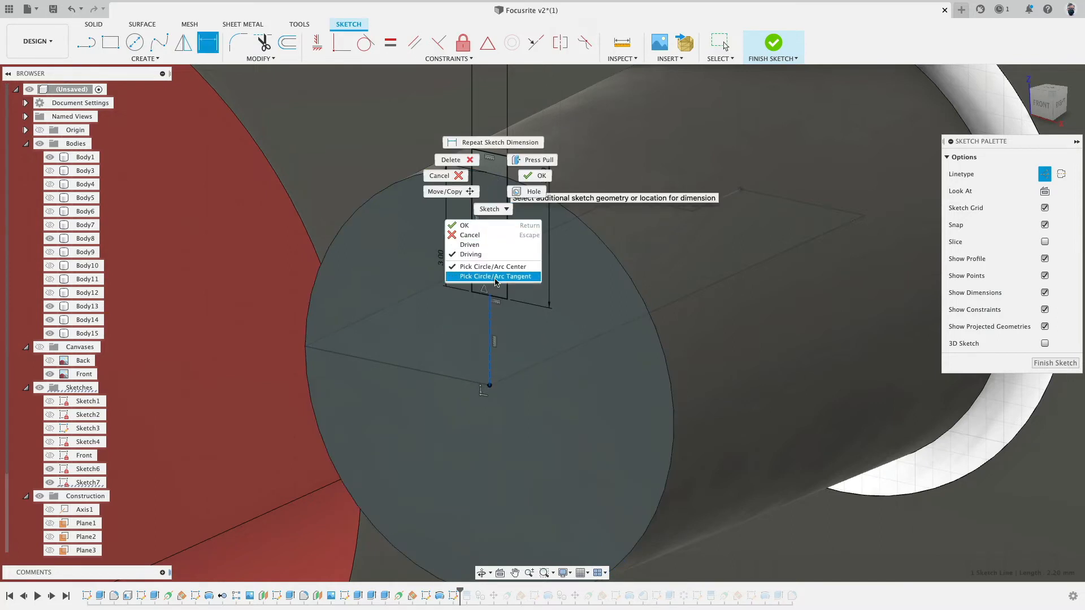
{"action": "left_click", "coordinate": [496, 279]}
{"action": "scroll", "coordinate": [556, 249], "scroll_direction": "down", "scroll_amount": 4}
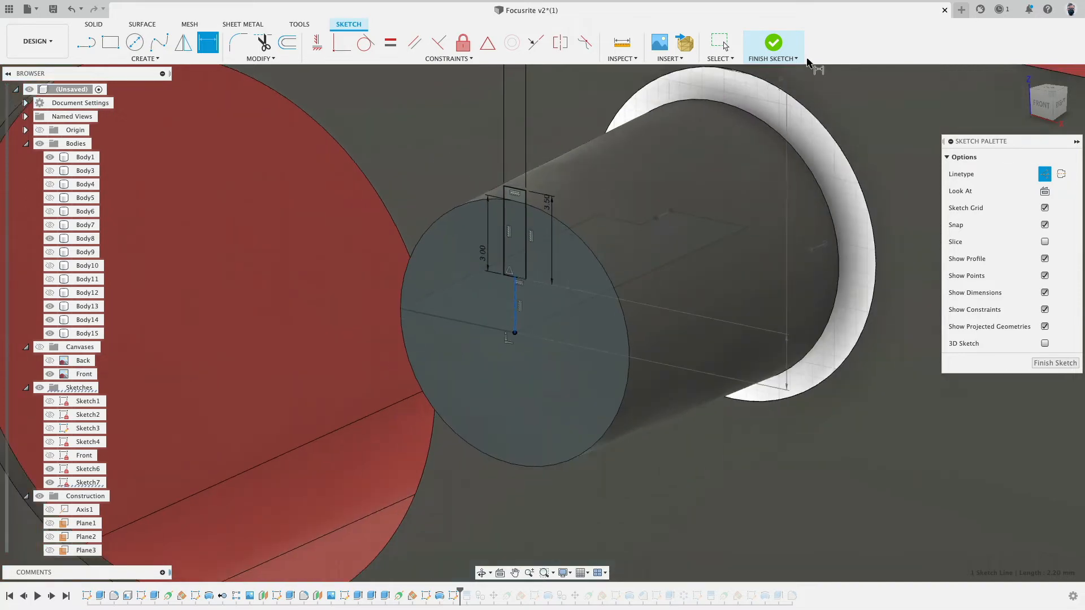
{"action": "left_click", "coordinate": [774, 45]}
{"action": "scroll", "coordinate": [561, 351], "scroll_direction": "down", "scroll_amount": 5}
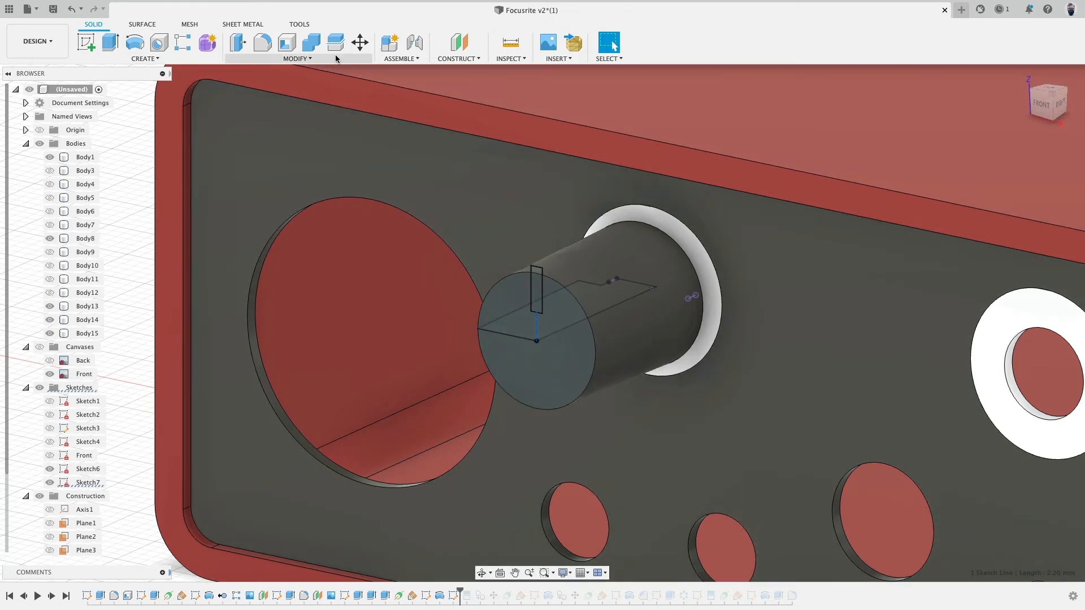
Step: Split the knob's end face and cylindrical side face using the narrow rectangle of Sketch7 as the splitting tool
{"action": "left_click", "coordinate": [337, 58]}
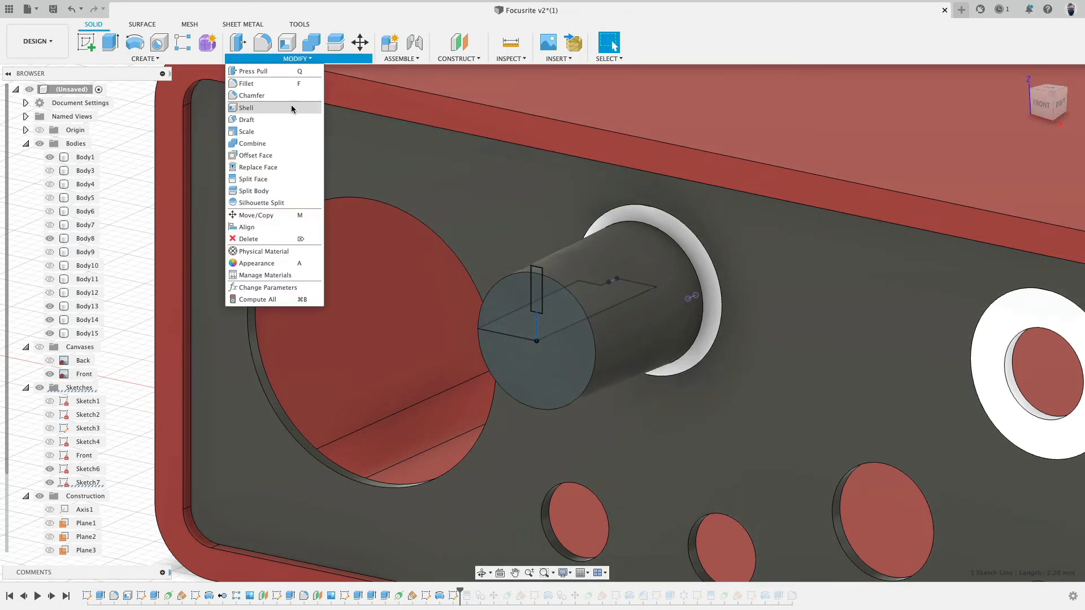
{"action": "left_click", "coordinate": [285, 179]}
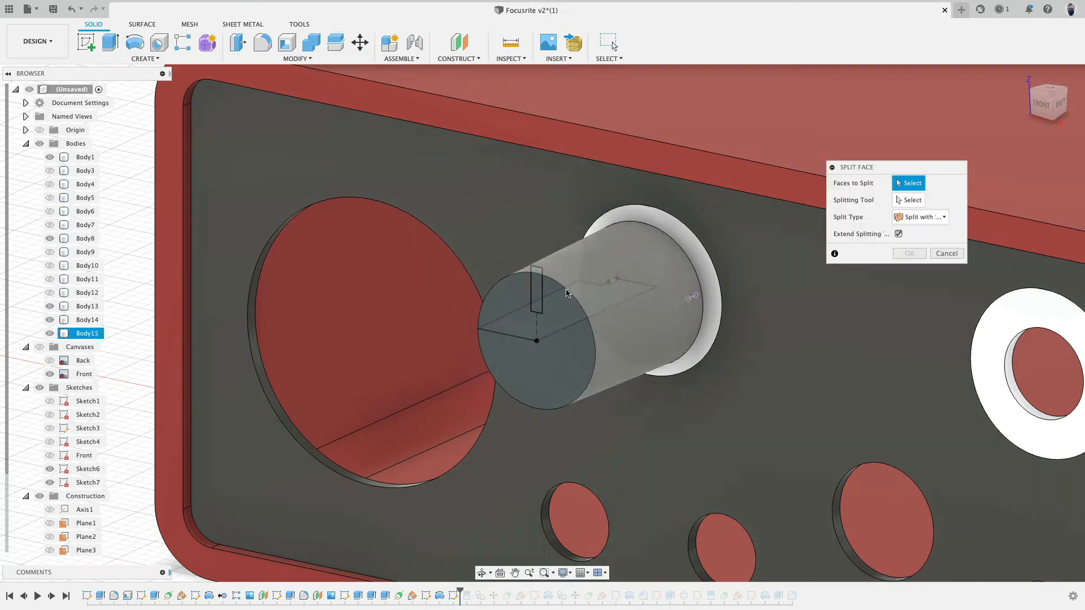
{"action": "left_click", "coordinate": [566, 298]}
{"action": "left_click", "coordinate": [570, 275]}
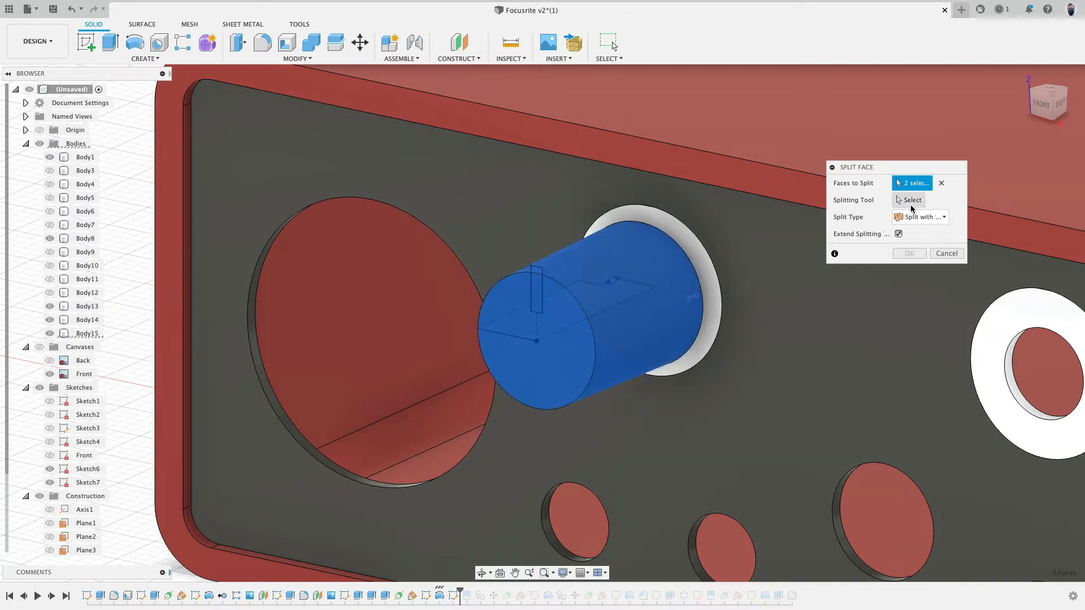
{"action": "left_click", "coordinate": [910, 200]}
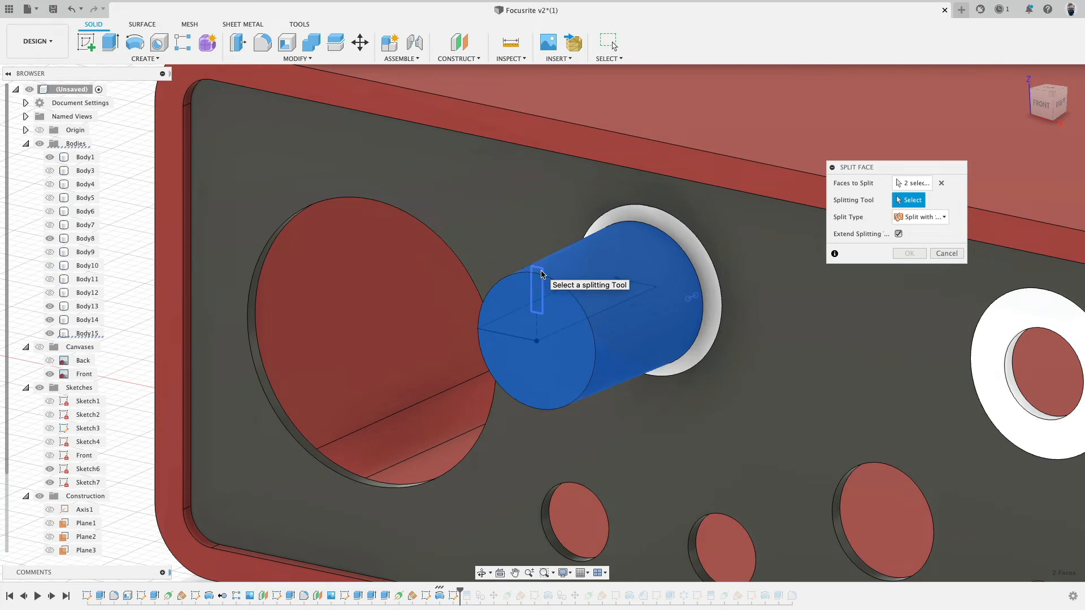
{"action": "left_click", "coordinate": [541, 275]}
{"action": "mouse_move", "coordinate": [664, 135]}
{"action": "middle_mouse_down", "text": "shift"}
{"action": "mouse_move", "coordinate": [520, 168]}
{"action": "mouse_move", "coordinate": [565, 141]}
{"action": "middle_mouse_up", "text": "shift"}
{"action": "left_click", "coordinate": [909, 253]}
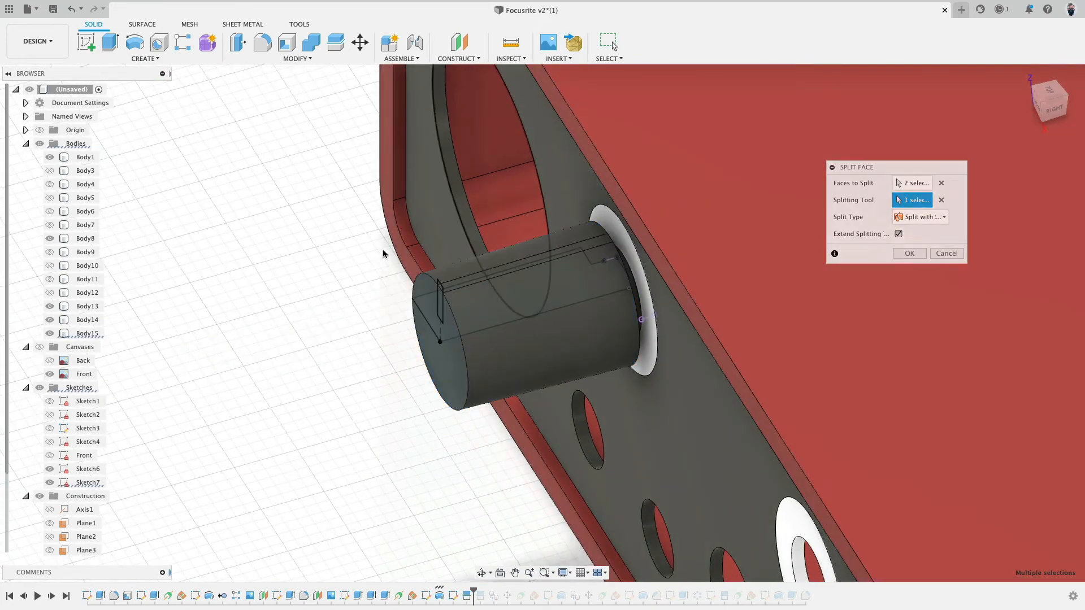
Step: Hide all sketches and inspect the narrow split strip along the knob's end and side
{"action": "scroll", "coordinate": [388, 250], "scroll_direction": "up", "scroll_amount": 5}
{"action": "left_click", "coordinate": [40, 389]}
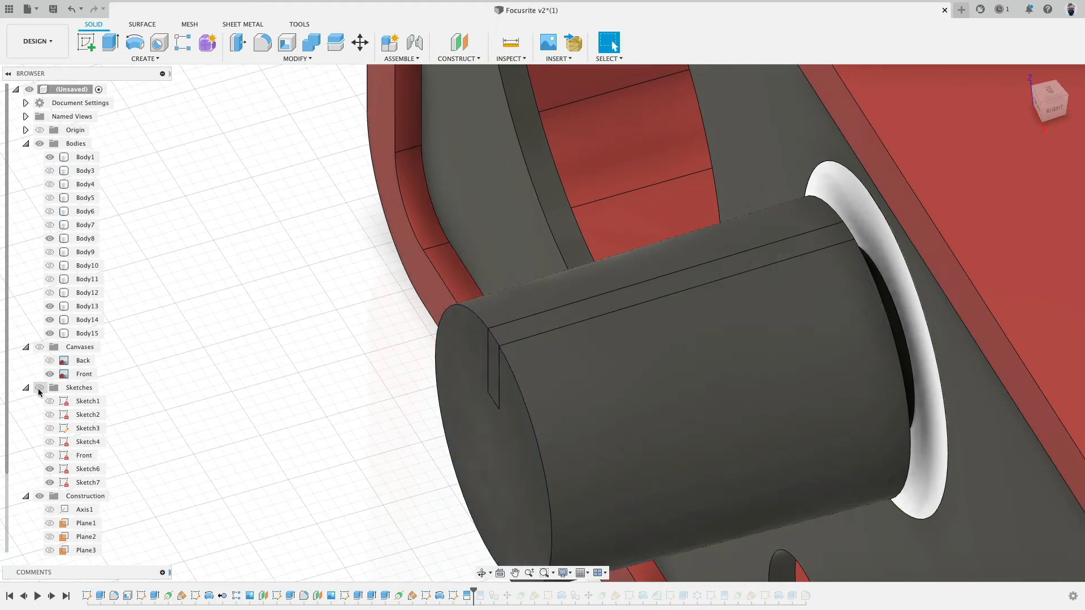
{"action": "middle_click_drag", "start_coordinate": [530, 271], "coordinate": [561, 317], "text": "shift"}
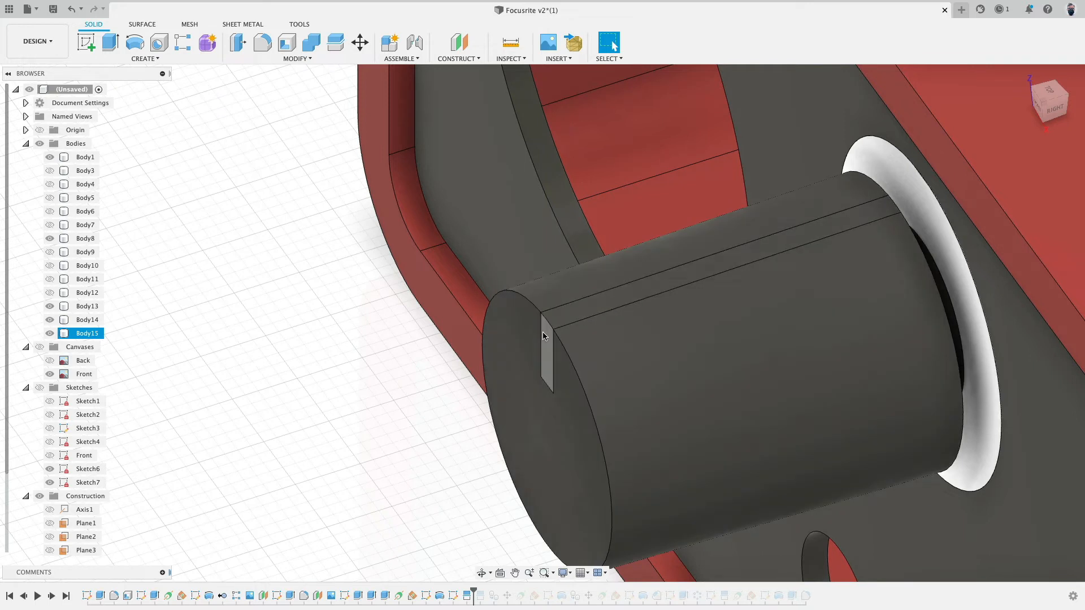
Step: Delete the newly added split face feature from the timeline
{"action": "left_click", "coordinate": [468, 600]}
{"action": "key", "text": "Delete"}
{"action": "scroll", "coordinate": [359, 431], "scroll_direction": "up", "scroll_amount": 3}
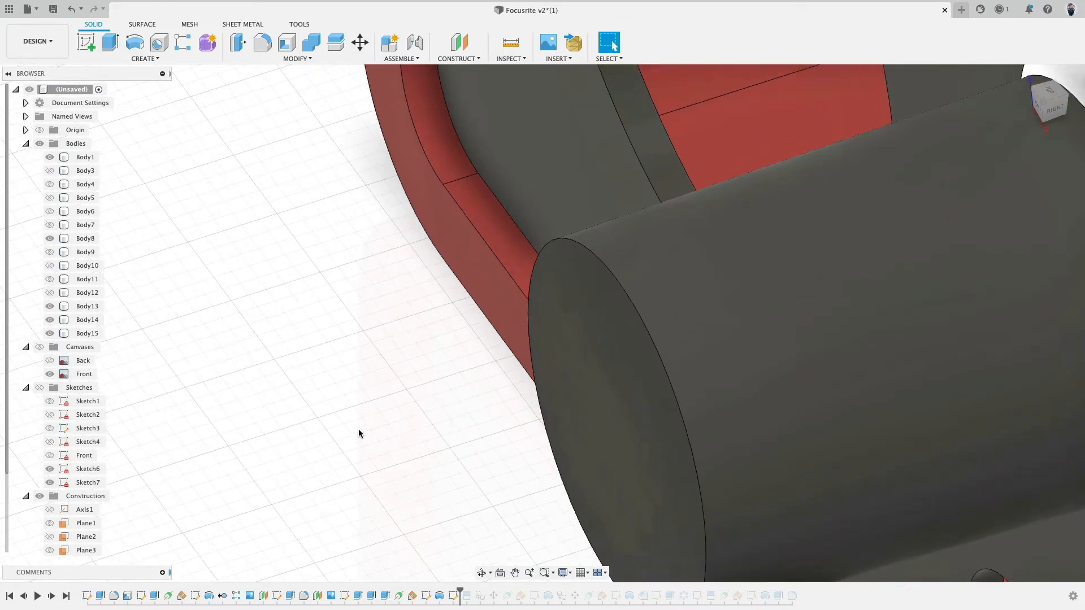
Step: Roll the timeline forward past the original SplitFace1 feature
{"action": "scroll", "coordinate": [355, 432], "scroll_direction": "down", "scroll_amount": 8}
{"action": "middle_click_drag", "start_coordinate": [354, 429], "coordinate": [418, 438], "text": "shift"}
{"action": "left_click_drag", "start_coordinate": [461, 595], "coordinate": [475, 596]}
Step: Examine the knob's light indicator stripe and its fit on the front panel from several distances and angles
{"action": "scroll", "coordinate": [366, 438], "scroll_direction": "down", "scroll_amount": 5}
{"action": "middle_click_drag", "start_coordinate": [365, 435], "coordinate": [334, 306]}
{"action": "scroll", "coordinate": [350, 359], "scroll_direction": "up", "scroll_amount": 4}
{"action": "scroll", "coordinate": [350, 356], "scroll_direction": "down", "scroll_amount": 2}
{"action": "scroll", "coordinate": [350, 354], "scroll_direction": "down", "scroll_amount": 3}
{"action": "scroll", "coordinate": [351, 354], "scroll_direction": "up", "scroll_amount": 2}
{"action": "scroll", "coordinate": [348, 369], "scroll_direction": "down", "scroll_amount": 3}
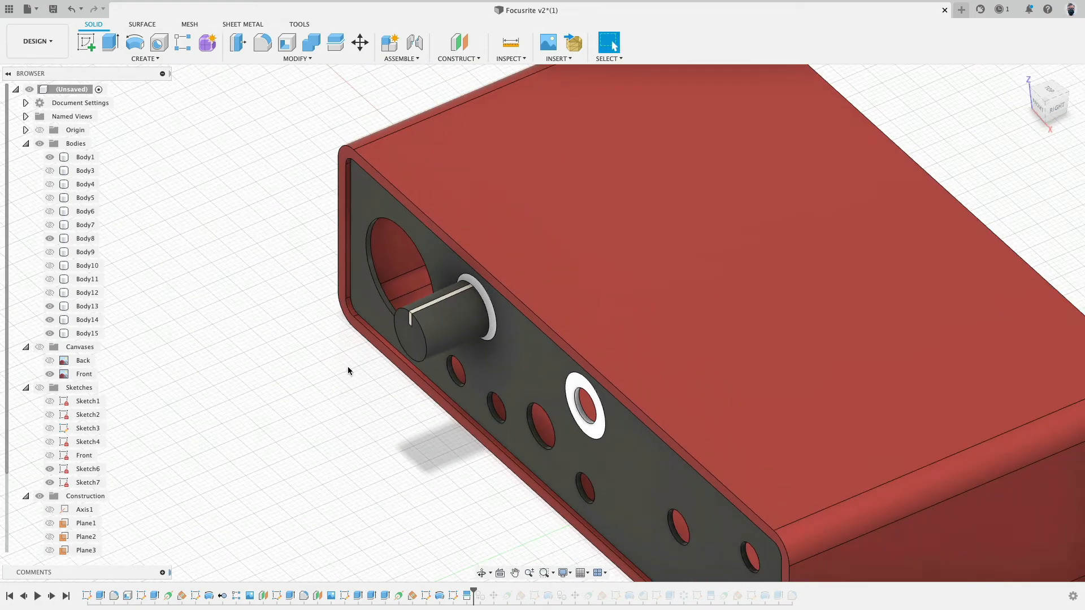
{"action": "middle_click_drag", "start_coordinate": [348, 368], "coordinate": [356, 361], "text": "shift"}
{"action": "middle_click_drag", "start_coordinate": [349, 411], "coordinate": [326, 413]}
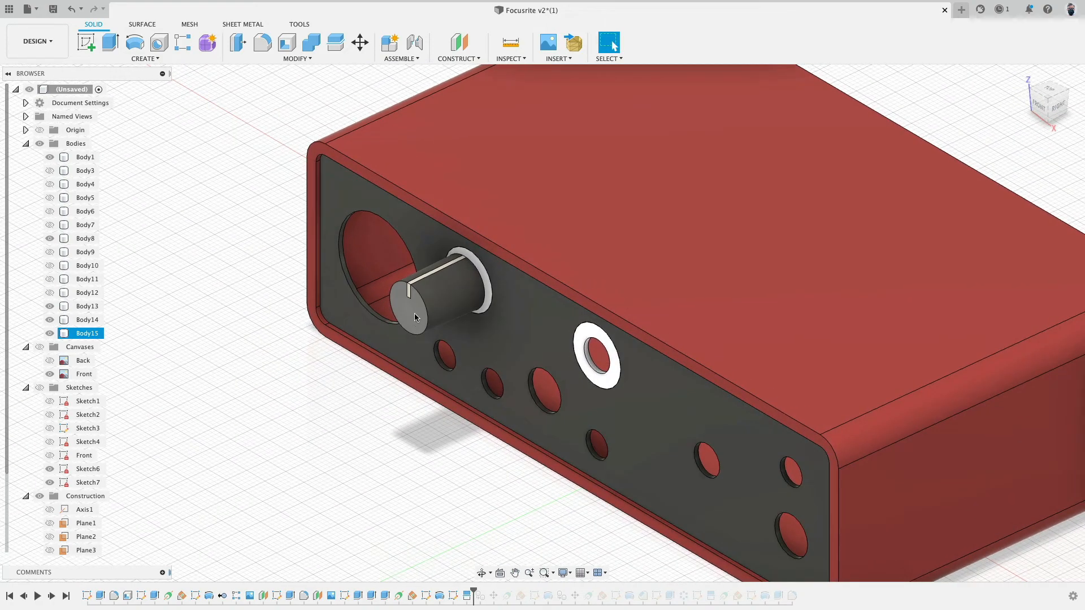
{"action": "scroll", "coordinate": [596, 365], "scroll_direction": "up", "scroll_amount": 3}
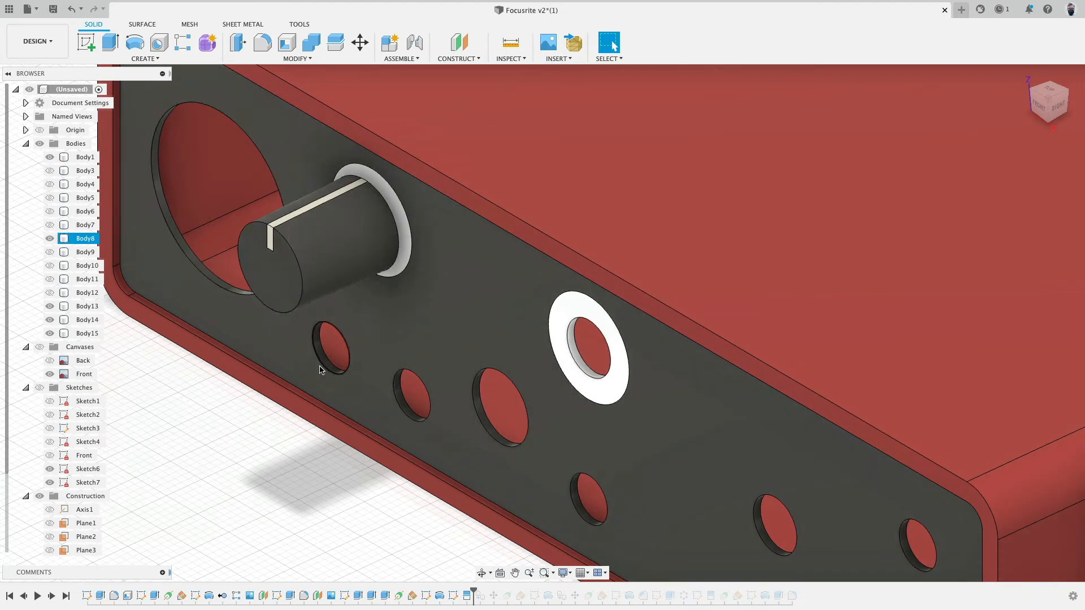
Step: Hide the red enclosure body to expose the back of the front panel with the knob and rings
{"action": "middle_click_drag", "start_coordinate": [410, 394], "coordinate": [522, 416]}
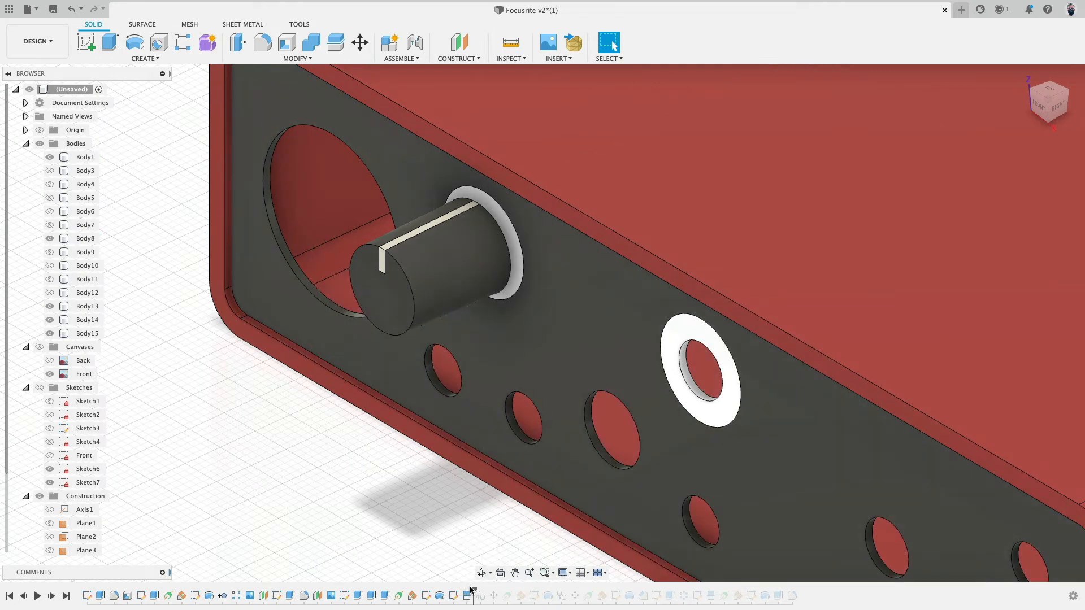
{"action": "scroll", "coordinate": [287, 347], "scroll_direction": "down", "scroll_amount": 3}
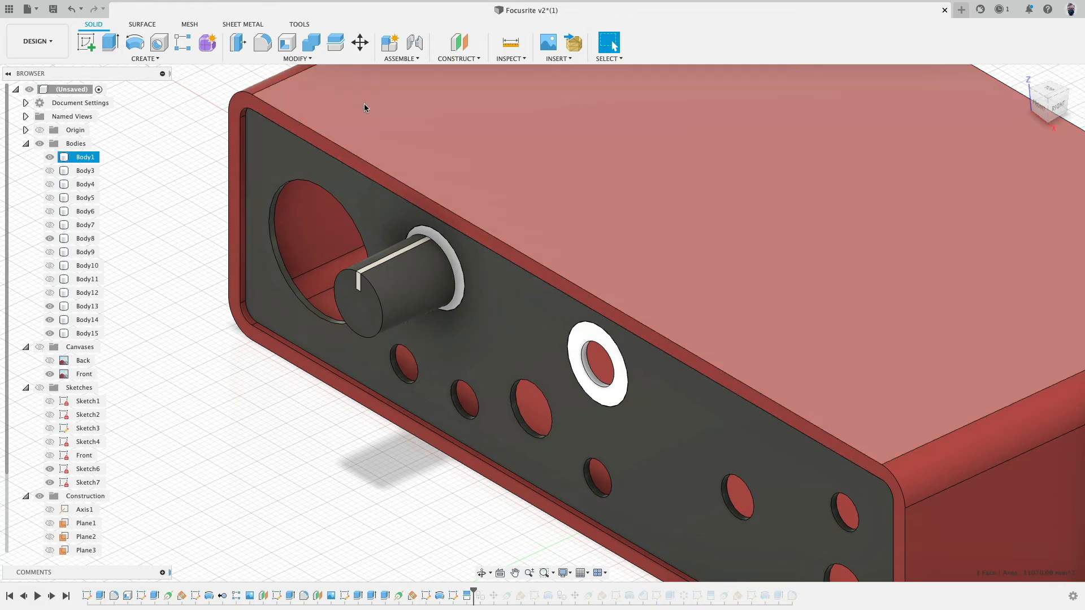
{"action": "left_click", "coordinate": [366, 106]}
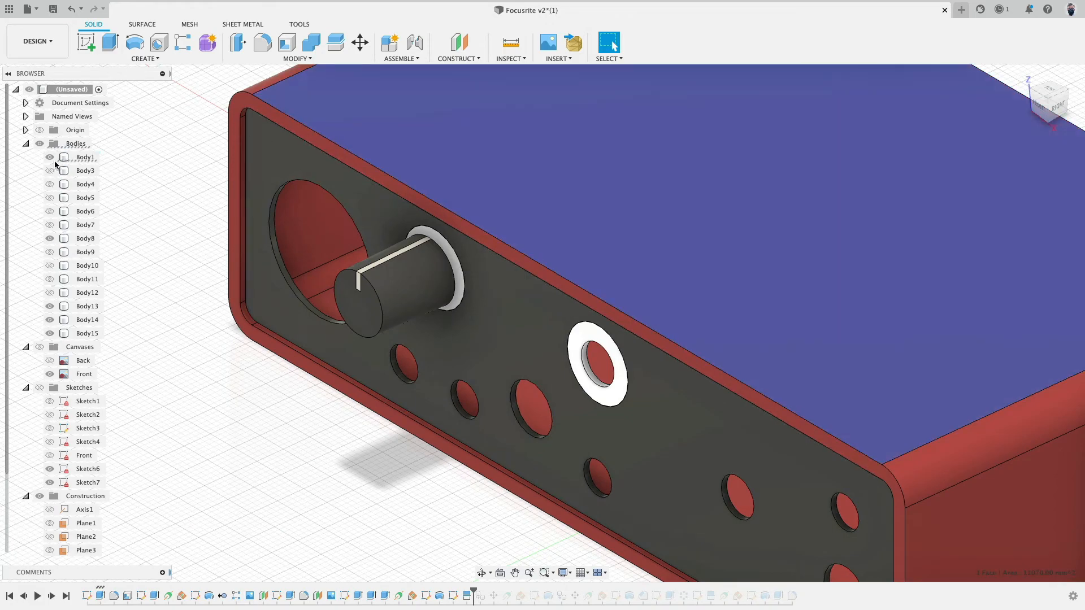
{"action": "key", "text": "v"}
{"action": "left_click", "coordinate": [731, 233]}
{"action": "middle_click_drag", "start_coordinate": [944, 442], "coordinate": [828, 399], "text": "shift"}
{"action": "scroll", "coordinate": [835, 389], "scroll_direction": "down", "scroll_amount": 5}
{"action": "middle_click_drag", "start_coordinate": [853, 334], "coordinate": [481, 263]}
{"action": "middle_click_drag", "start_coordinate": [480, 263], "coordinate": [720, 293], "text": "shift"}
{"action": "scroll", "coordinate": [722, 291], "scroll_direction": "down", "scroll_amount": 5}
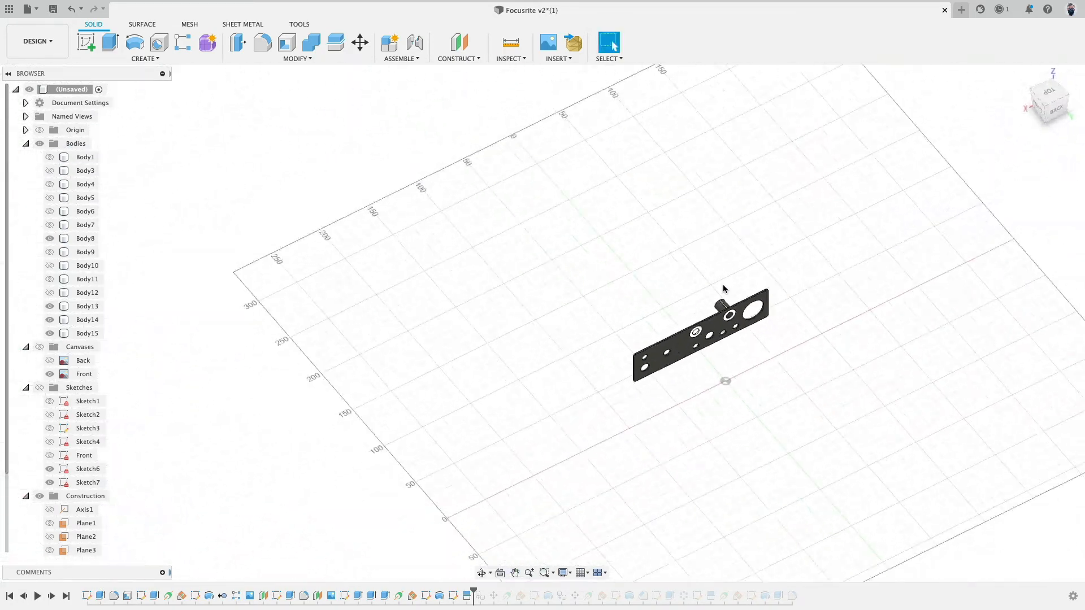
{"action": "scroll", "coordinate": [725, 289], "scroll_direction": "up", "scroll_amount": 5}
{"action": "scroll", "coordinate": [747, 361], "scroll_direction": "up", "scroll_amount": 6}
{"action": "middle_click_drag", "start_coordinate": [735, 213], "coordinate": [678, 169]}
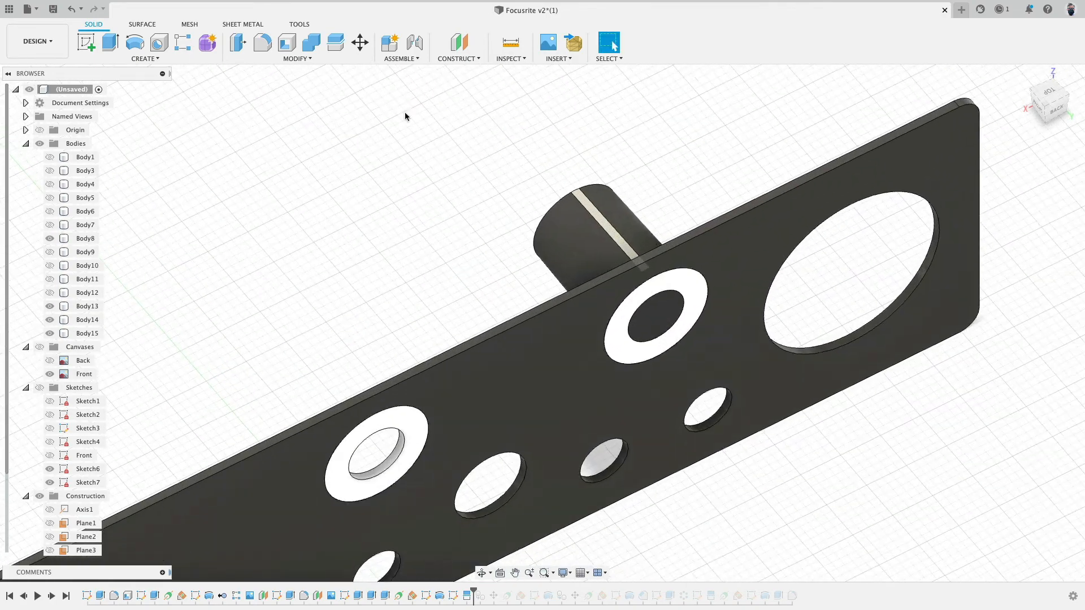
Step: Try a point-to-point copy of the knob and its ring, from the ring's center to the second ring's center
{"action": "left_click", "coordinate": [362, 43]}
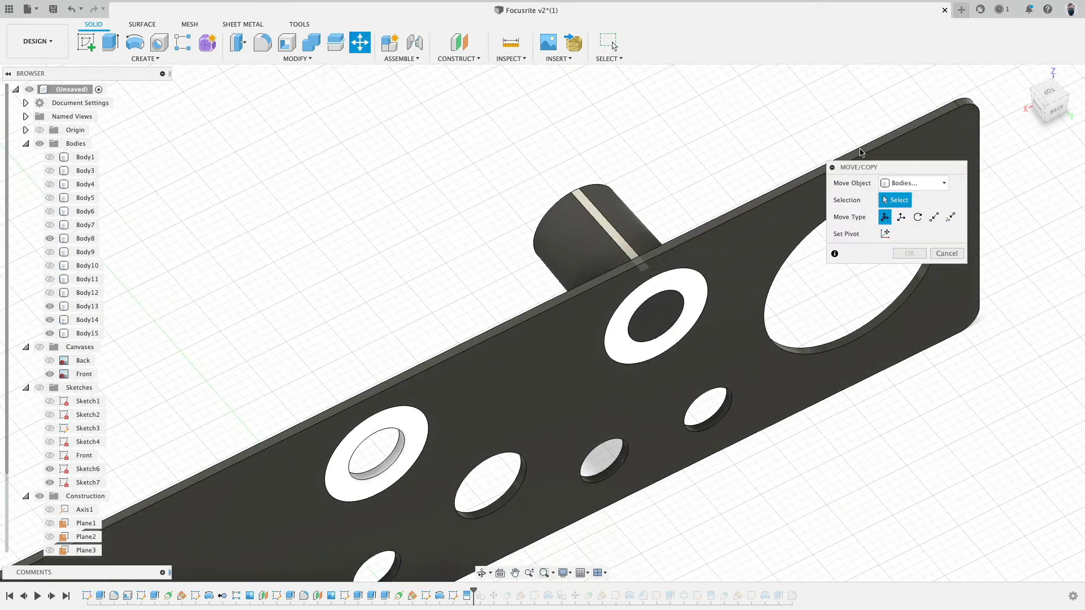
{"action": "left_click", "coordinate": [934, 217]}
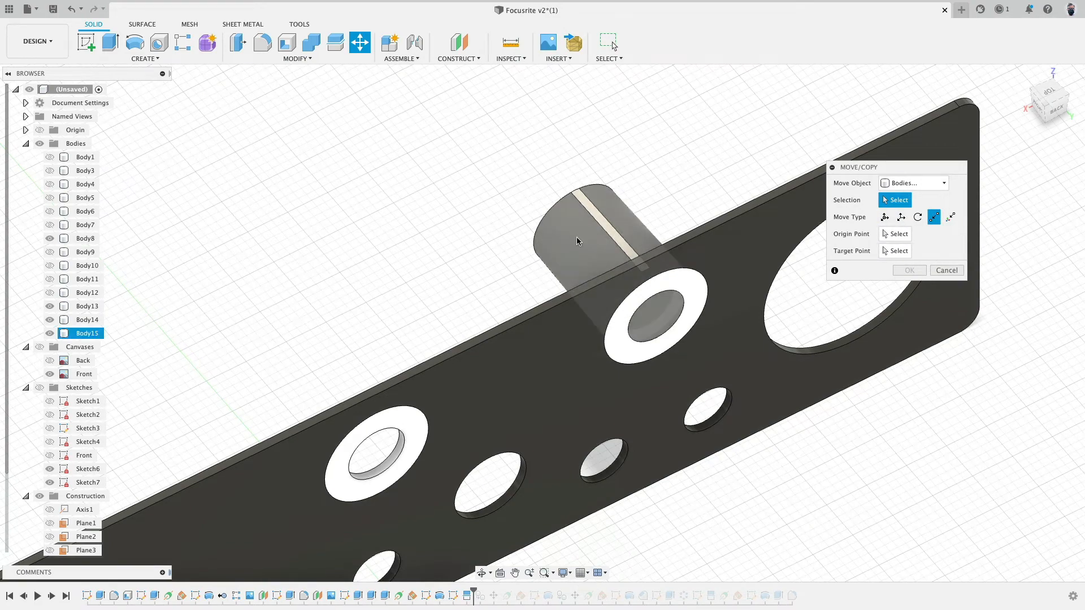
{"action": "left_click", "coordinate": [557, 219]}
{"action": "left_click", "coordinate": [693, 282]}
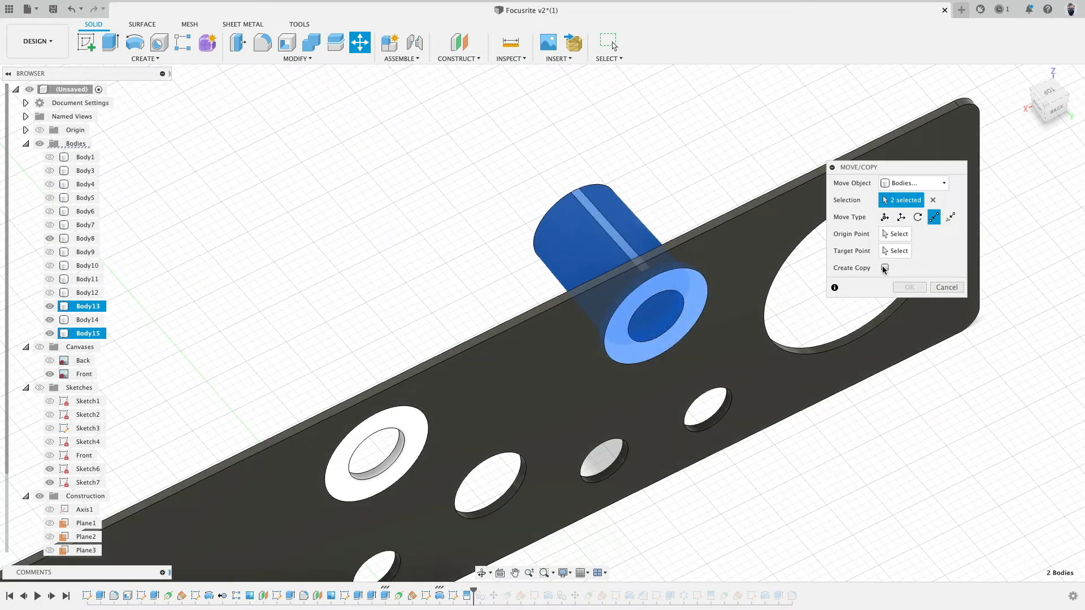
{"action": "left_click", "coordinate": [885, 268]}
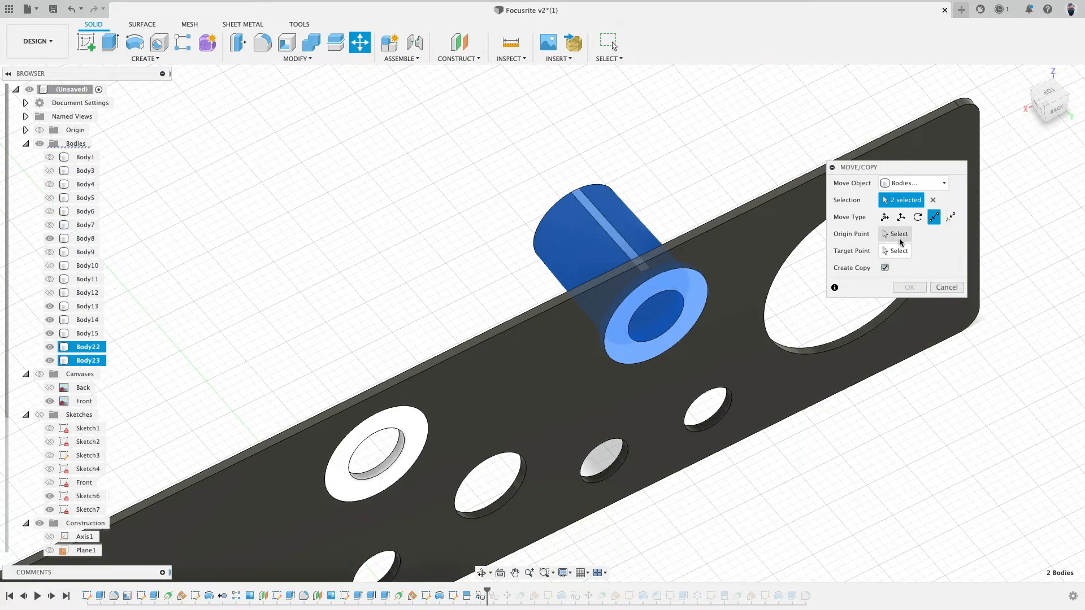
{"action": "left_click", "coordinate": [900, 235]}
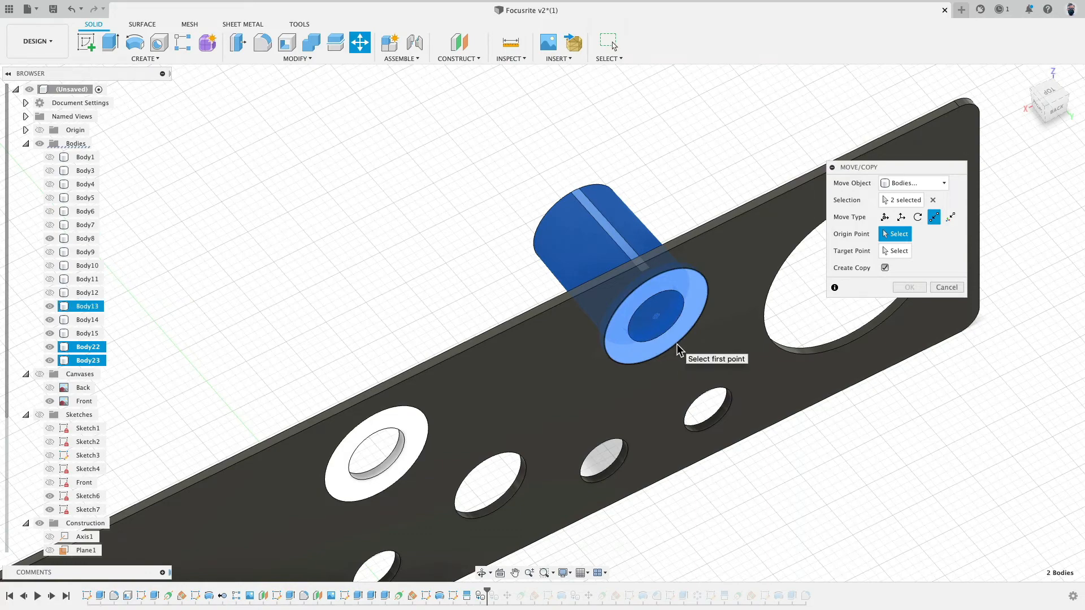
{"action": "left_click", "coordinate": [656, 316]}
{"action": "scroll", "coordinate": [438, 244], "scroll_direction": "down", "scroll_amount": 3}
{"action": "middle_click_drag", "start_coordinate": [439, 245], "coordinate": [510, 175]}
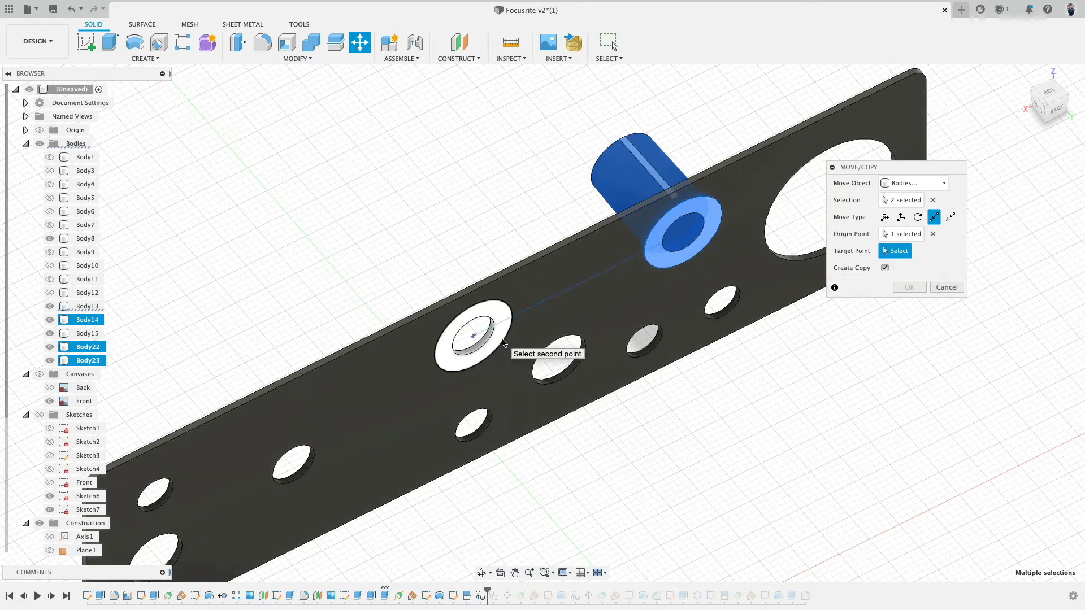
{"action": "middle_click_drag", "start_coordinate": [502, 343], "coordinate": [494, 302], "text": "shift"}
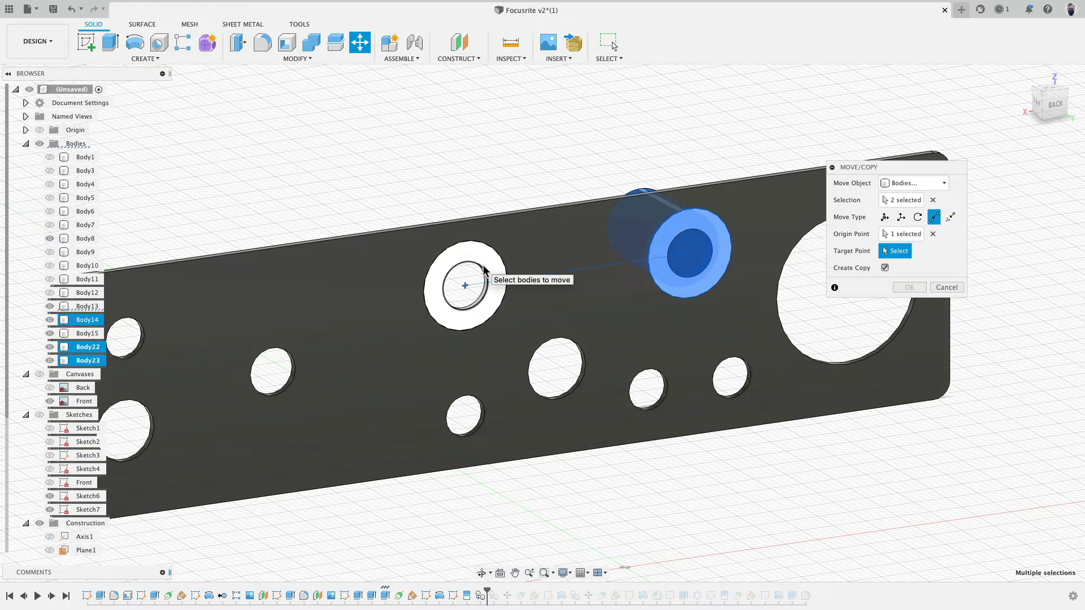
{"action": "left_click", "coordinate": [483, 270]}
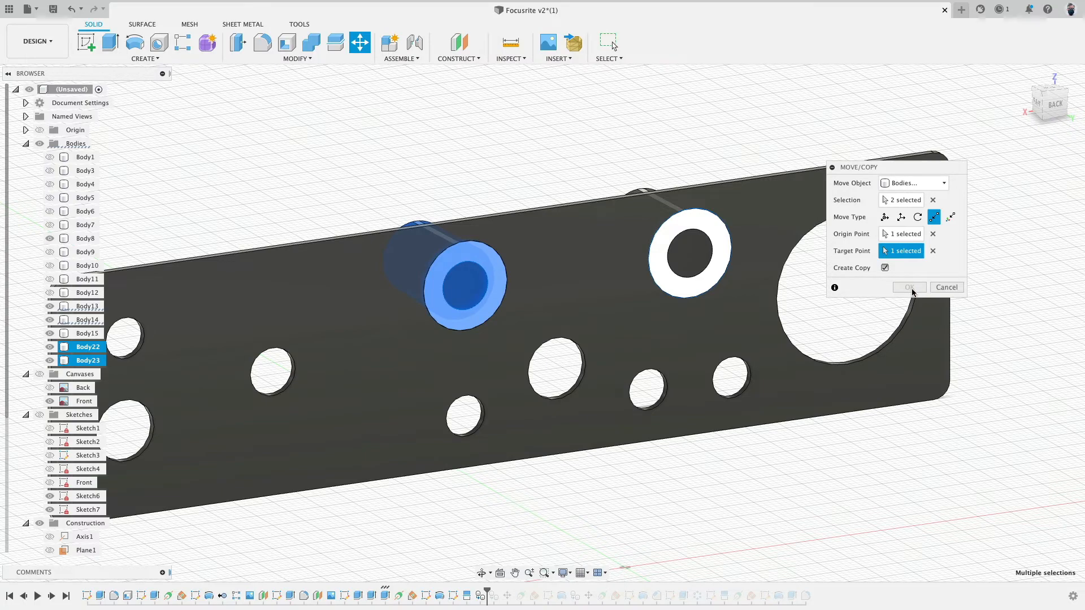
{"action": "left_click", "coordinate": [947, 288]}
Step: Roll the timeline forward past the copying and moving of the second knob and the construction axis after it
{"action": "middle_click_drag", "start_coordinate": [463, 191], "coordinate": [600, 221], "text": "shift"}
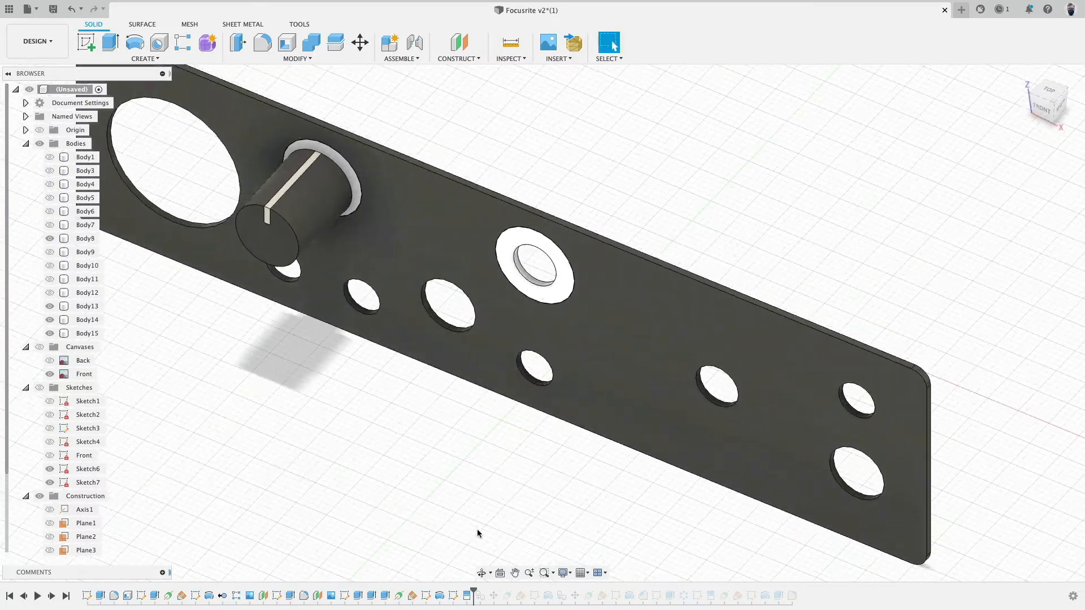
{"action": "left_click_drag", "start_coordinate": [475, 593], "coordinate": [506, 591]}
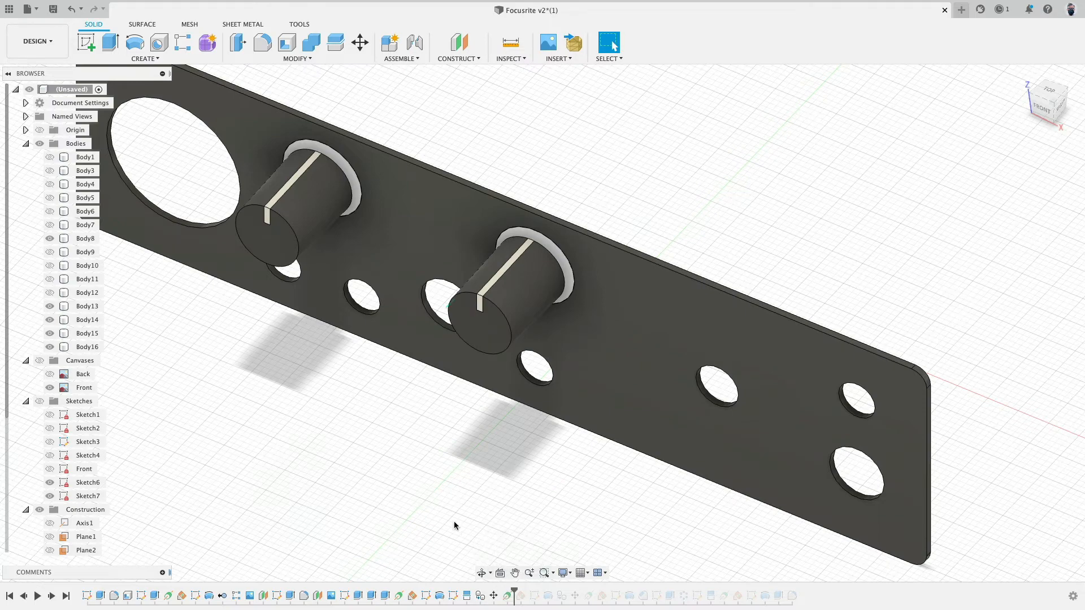
{"action": "middle_click_drag", "start_coordinate": [454, 524], "coordinate": [458, 435]}
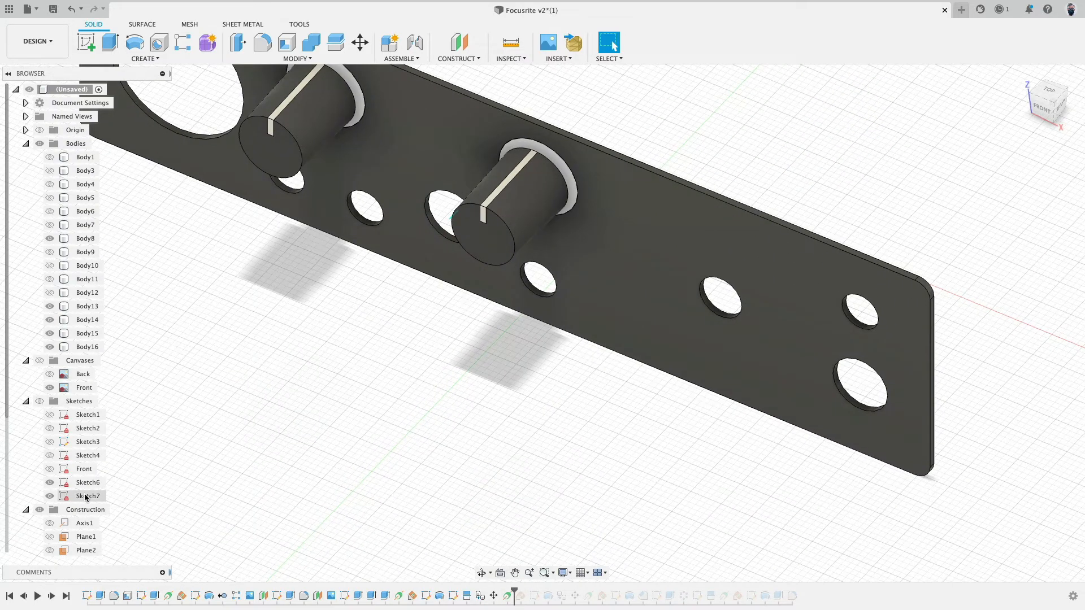
{"action": "scroll", "coordinate": [54, 497], "scroll_direction": "down", "scroll_amount": 4}
{"action": "middle_click_drag", "start_coordinate": [541, 540], "coordinate": [453, 450], "text": "shift"}
{"action": "scroll", "coordinate": [494, 525], "scroll_direction": "up", "scroll_amount": 2}
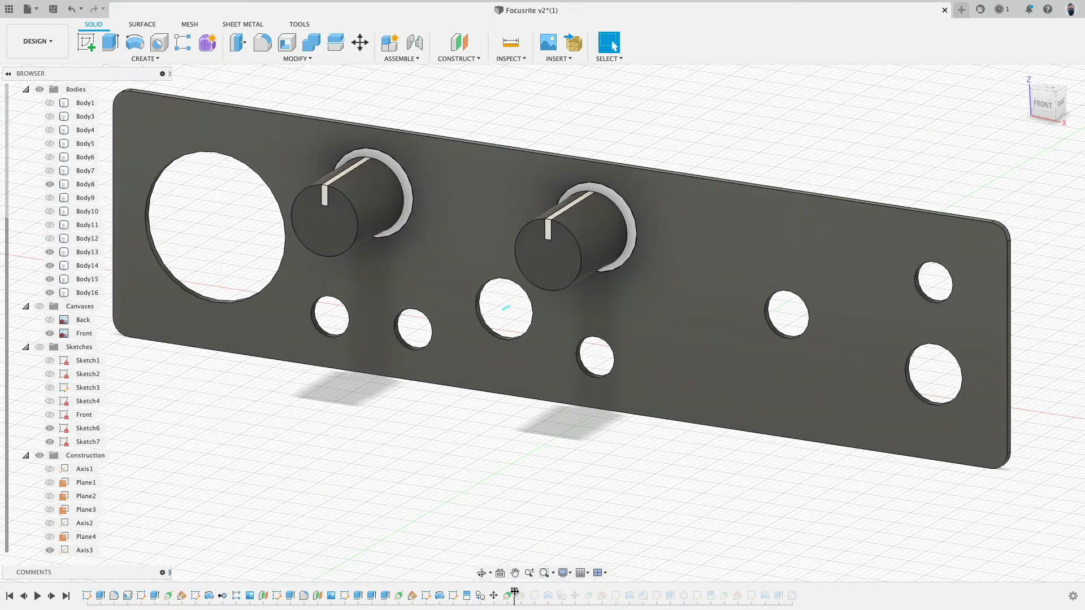
Step: Roll the timeline forward past Sketch8 and turn on sketch visibility with Sketch6 and Sketch7 hidden
{"action": "left_click_drag", "start_coordinate": [514, 591], "coordinate": [540, 591]}
{"action": "left_click", "coordinate": [535, 595]}
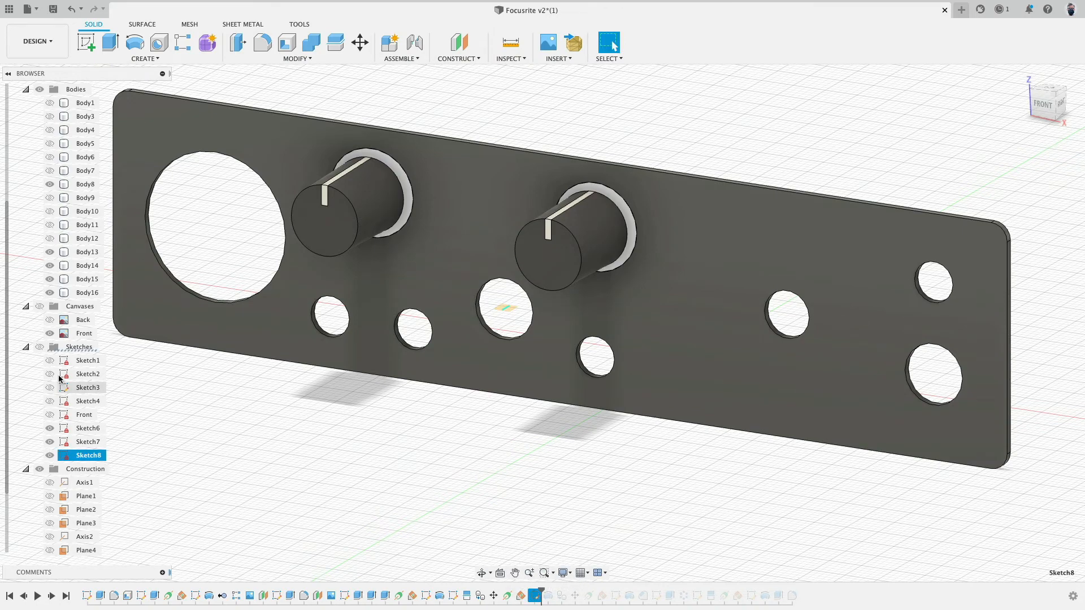
{"action": "left_click", "coordinate": [40, 347]}
{"action": "left_click", "coordinate": [50, 441]}
{"action": "left_click", "coordinate": [51, 428]}
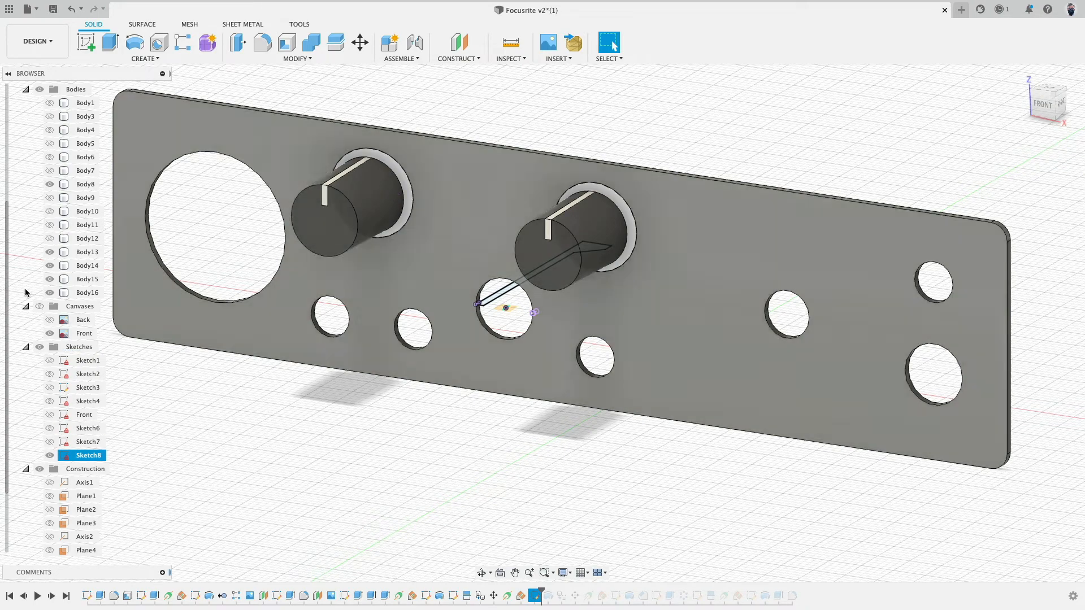
Step: Hide both knob bodies to expose the Sketch8 profile passing through the front panel's middle hole
{"action": "left_click", "coordinate": [50, 279]}
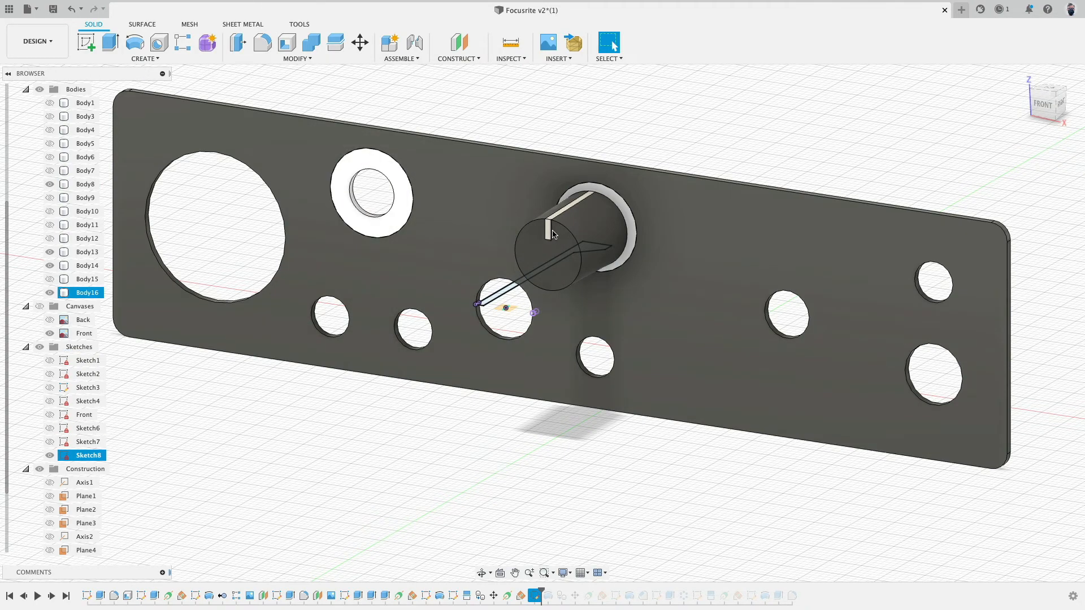
{"action": "left_click", "coordinate": [625, 230]}
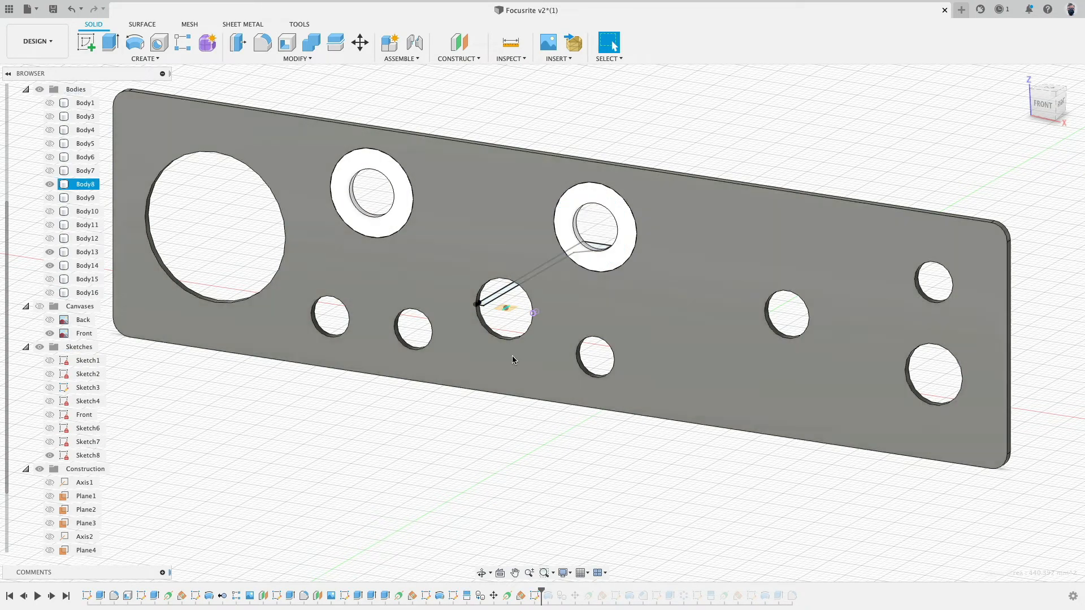
{"action": "mouse_move", "coordinate": [508, 334]}
{"action": "middle_mouse_down", "text": "shift"}
{"action": "mouse_move", "coordinate": [477, 379]}
{"action": "mouse_move", "coordinate": [399, 343]}
{"action": "mouse_move", "coordinate": [498, 349]}
{"action": "middle_mouse_up", "text": "shift"}
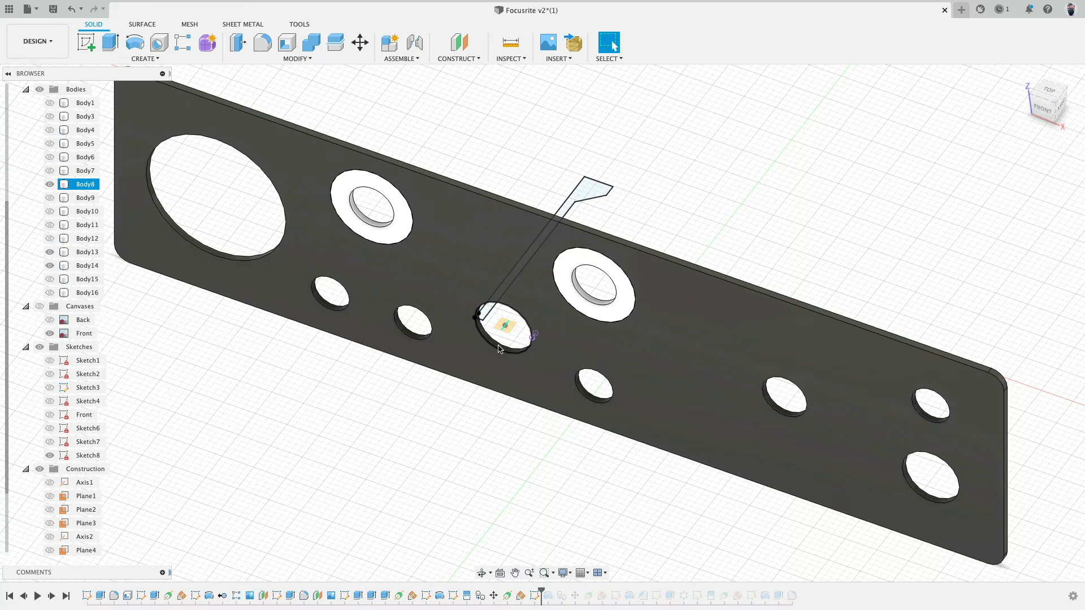
{"action": "scroll", "coordinate": [498, 333], "scroll_direction": "up", "scroll_amount": 5}
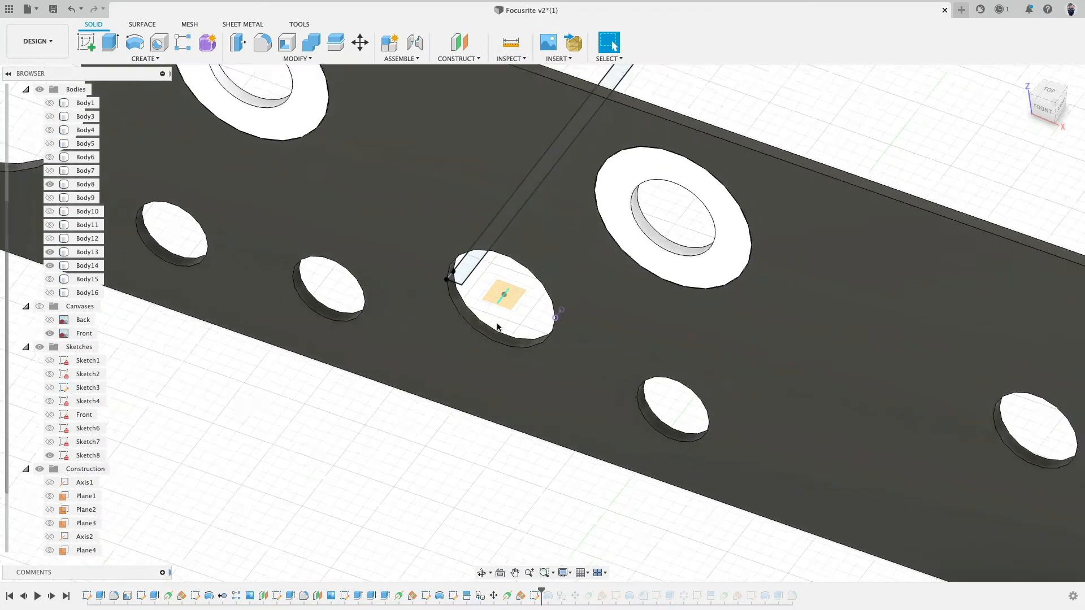
{"action": "scroll", "coordinate": [497, 326], "scroll_direction": "down", "scroll_amount": 3}
{"action": "scroll", "coordinate": [473, 289], "scroll_direction": "up", "scroll_amount": 5}
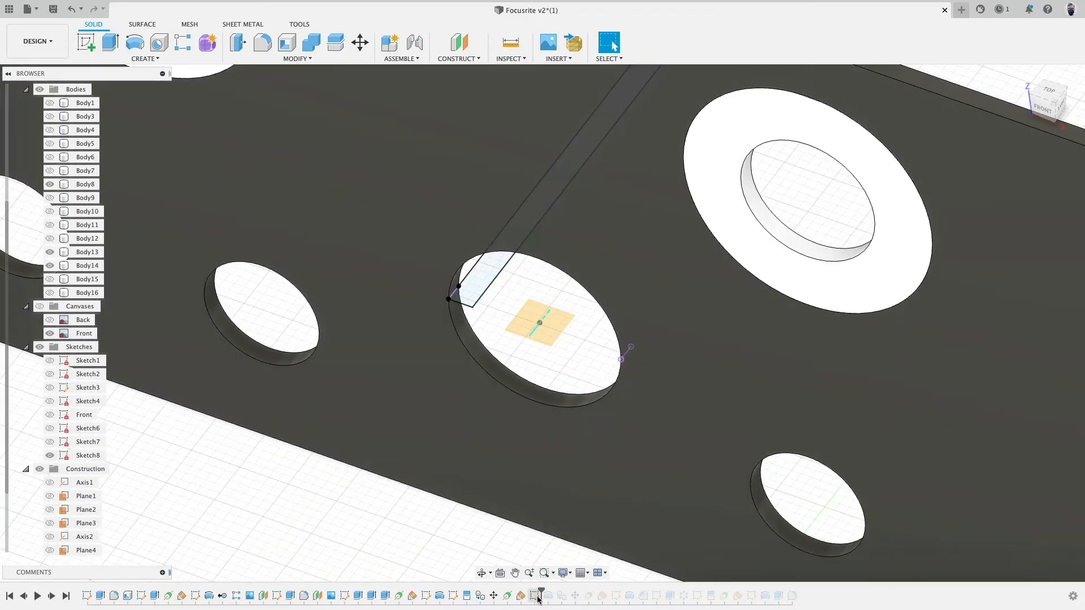
Step: Open Sketch8 for editing and hide all bodies
{"action": "double_click", "coordinate": [534, 596]}
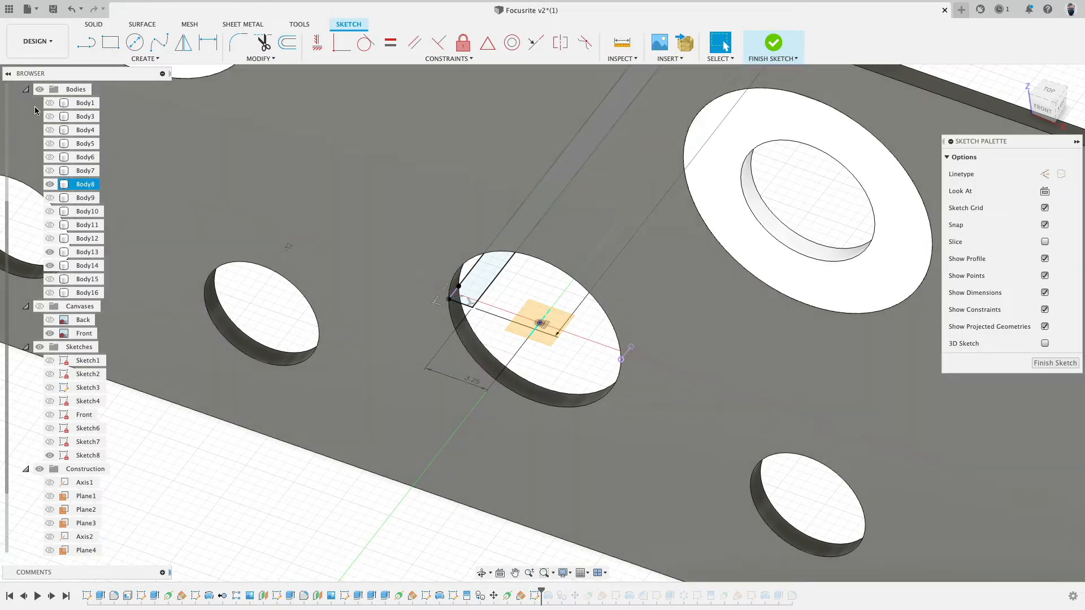
{"action": "left_click", "coordinate": [40, 89]}
{"action": "scroll", "coordinate": [429, 395], "scroll_direction": "down", "scroll_amount": 4}
{"action": "middle_click_drag", "start_coordinate": [612, 341], "coordinate": [588, 375], "text": "shift"}
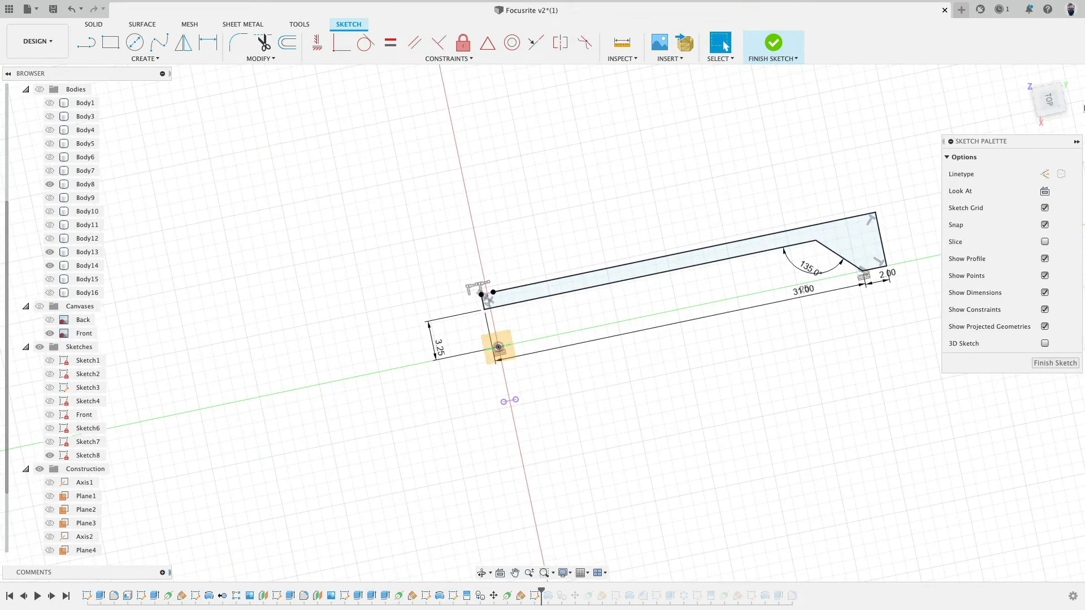
Step: Add a driven dimension to the short end line of the profile and place its label clear of the geometry
{"action": "left_click", "coordinate": [1050, 101]}
{"action": "scroll", "coordinate": [528, 261], "scroll_direction": "up", "scroll_amount": 4}
{"action": "middle_click_drag", "start_coordinate": [530, 272], "coordinate": [518, 171]}
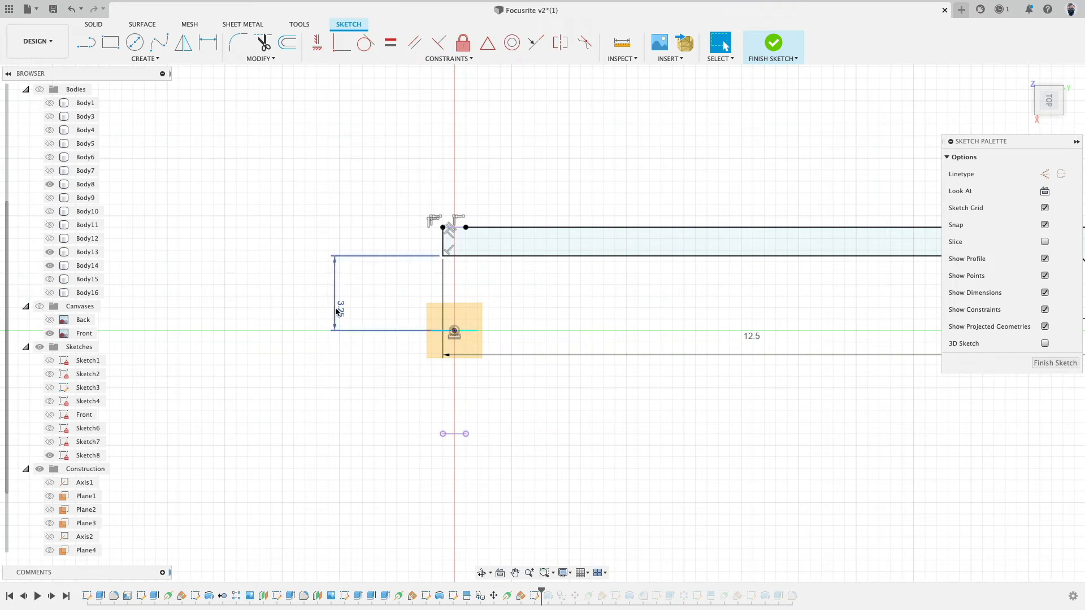
{"action": "left_click", "coordinate": [441, 244]}
{"action": "key", "text": "d"}
{"action": "left_click", "coordinate": [344, 227]}
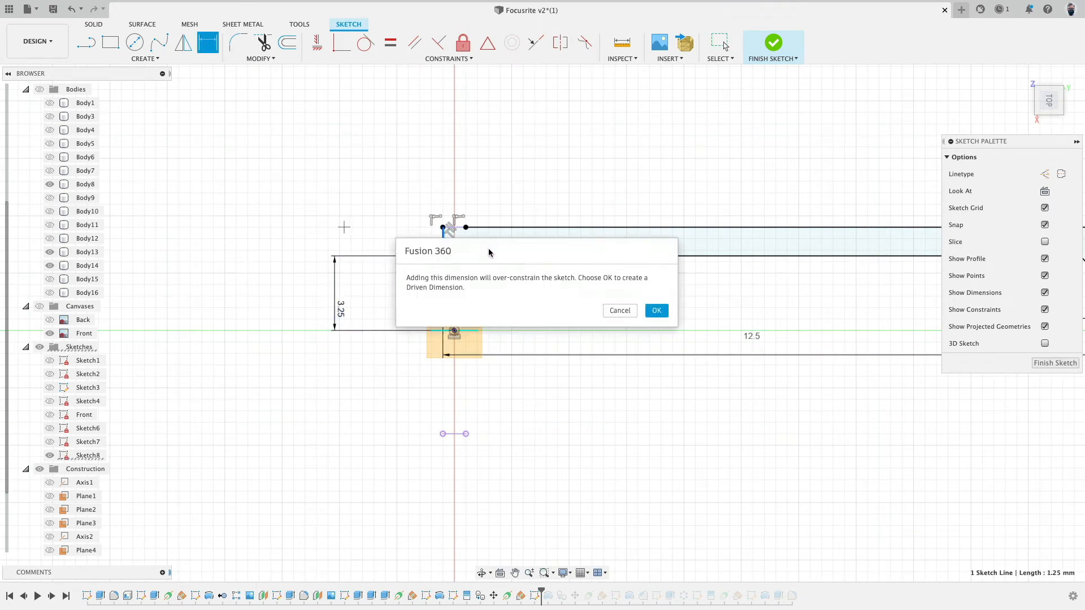
{"action": "left_click", "coordinate": [662, 312]}
{"action": "left_click_drag", "start_coordinate": [352, 219], "coordinate": [353, 190]}
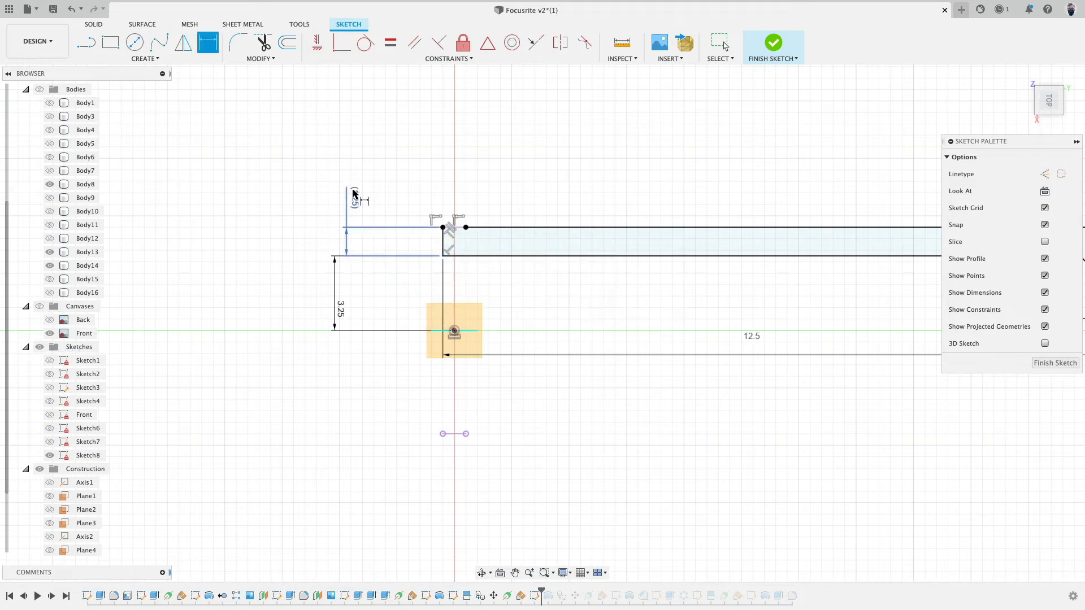
Step: Reposition the 31.00 and 2.00 dimensions farther away from the profile so they are easy to read
{"action": "scroll", "coordinate": [662, 411], "scroll_direction": "up", "scroll_amount": 2}
{"action": "scroll", "coordinate": [661, 411], "scroll_direction": "down", "scroll_amount": 4}
{"action": "middle_click_drag", "start_coordinate": [793, 420], "coordinate": [494, 384]}
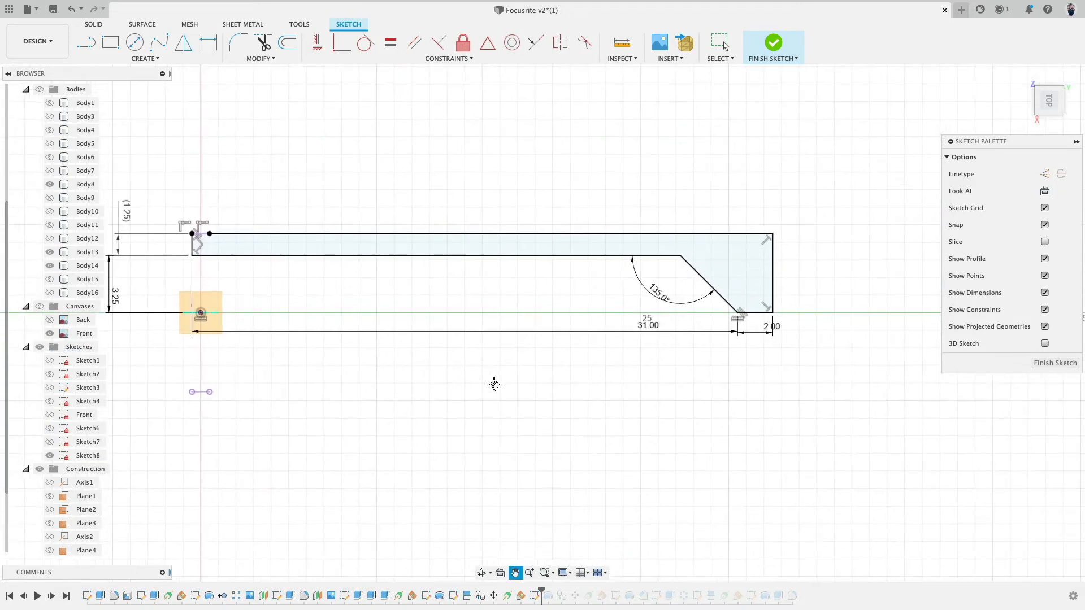
{"action": "scroll", "coordinate": [495, 384], "scroll_direction": "down", "scroll_amount": 2}
{"action": "mouse_move", "coordinate": [591, 341]}
{"action": "left_mouse_down"}
{"action": "mouse_move", "coordinate": [588, 392]}
{"action": "mouse_move", "coordinate": [572, 409]}
{"action": "left_mouse_up"}
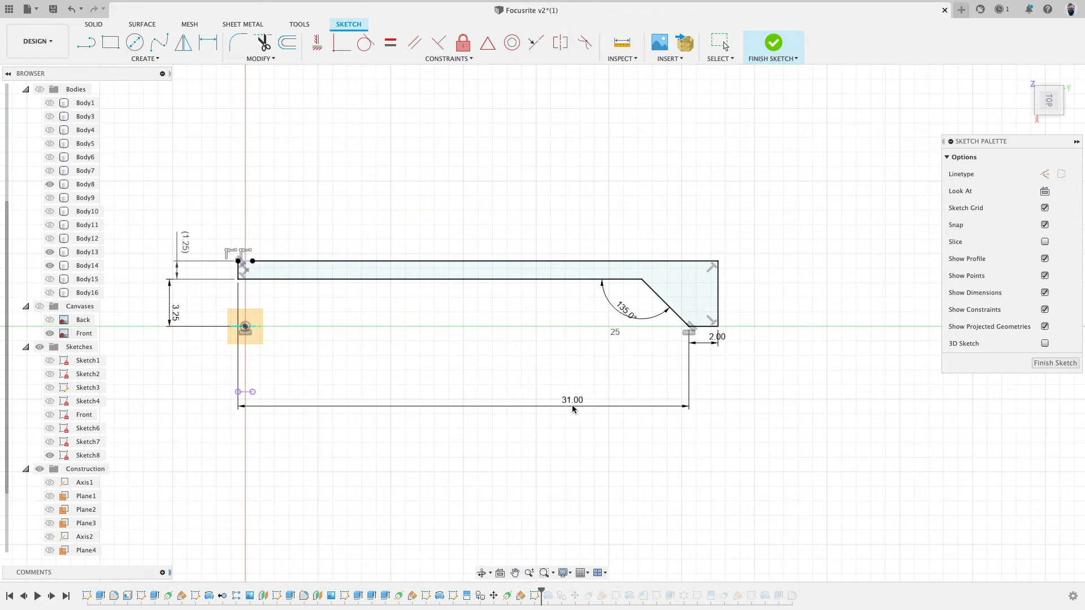
{"action": "key", "text": "d"}
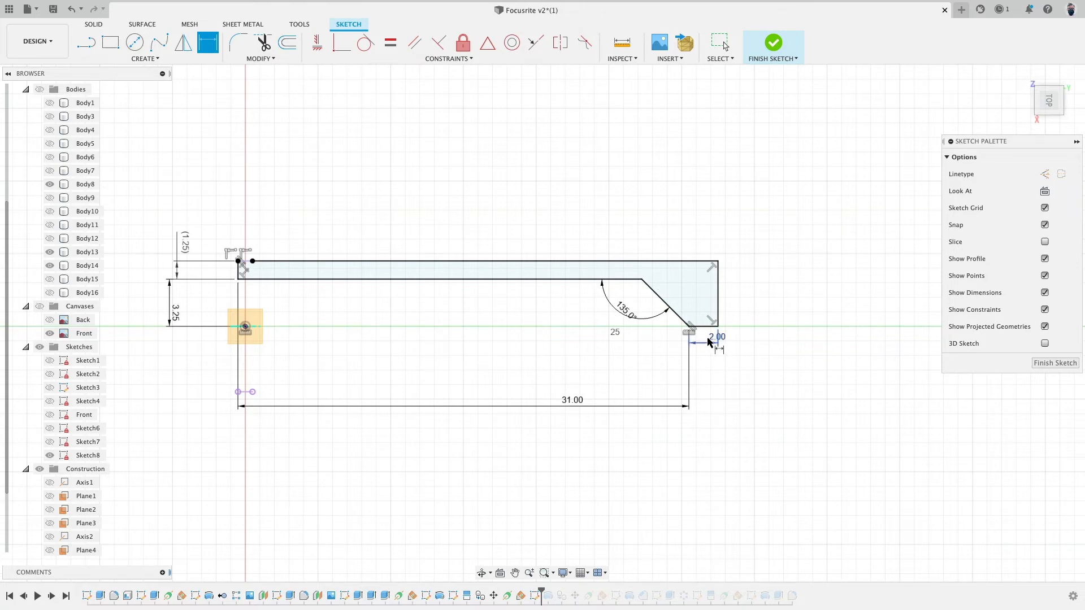
{"action": "left_click", "coordinate": [760, 354]}
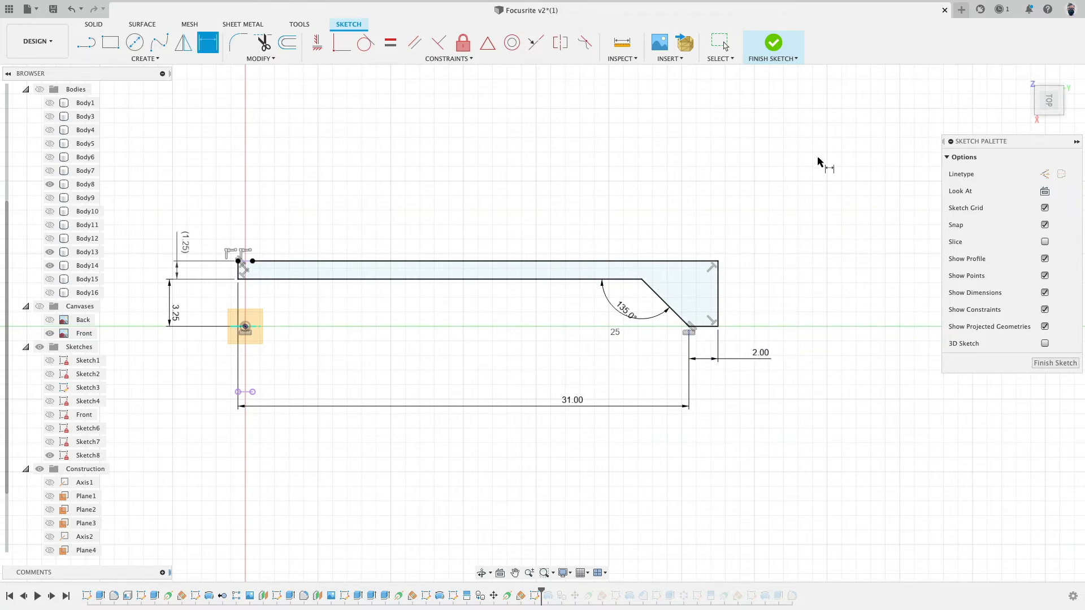
Step: Finish the sketch and roll the timeline forward past the revolve that follows Sketch8
{"action": "left_click", "coordinate": [774, 44]}
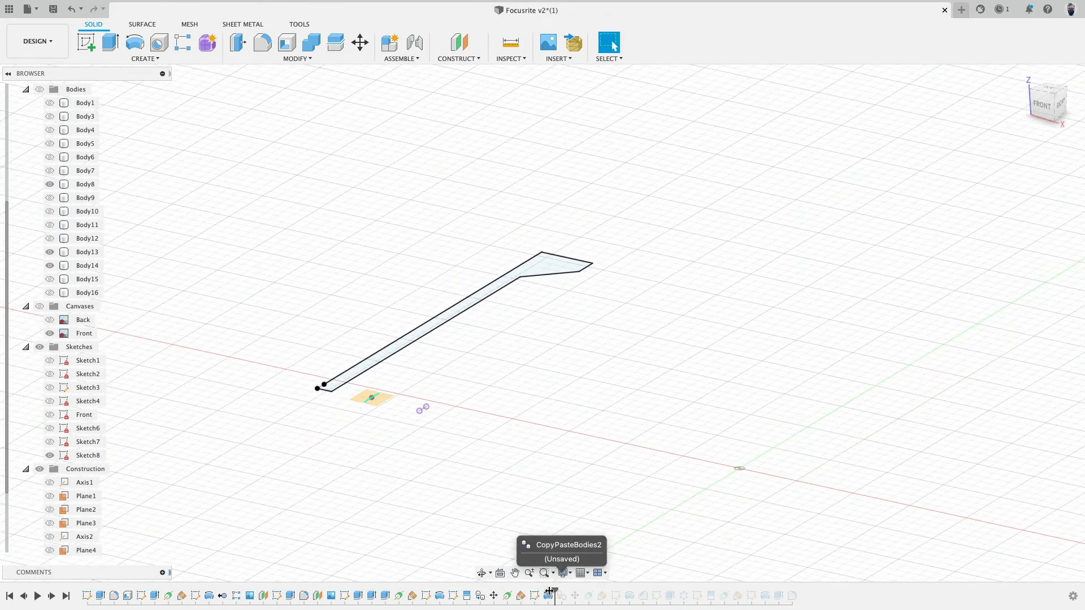
{"action": "left_click_drag", "start_coordinate": [541, 593], "coordinate": [555, 593]}
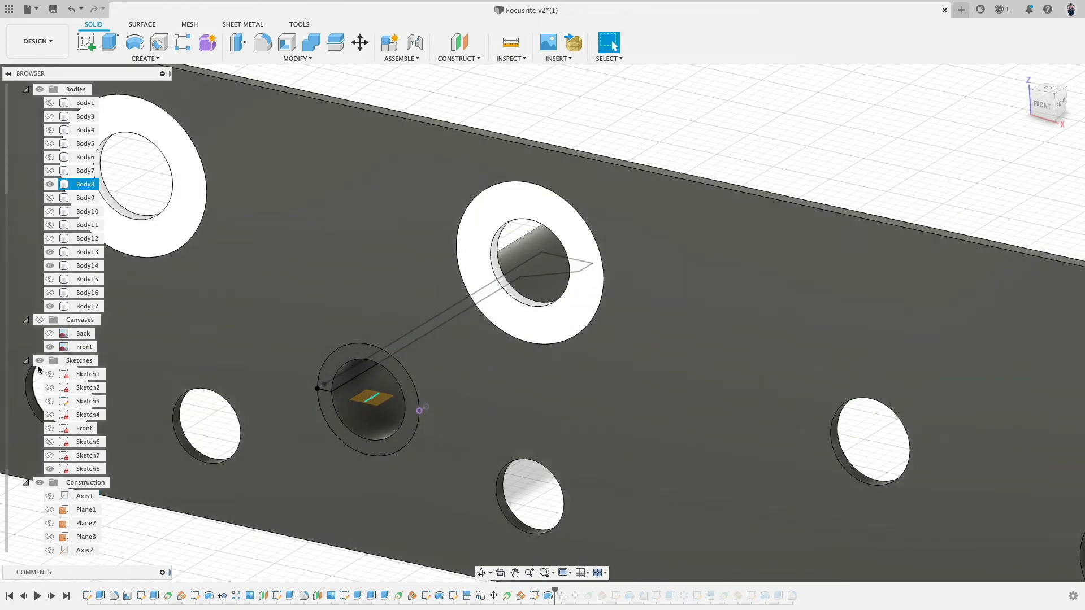
Step: Hide all sketches and roll the timeline forward past Move2 to just before Plane6
{"action": "left_click", "coordinate": [40, 361]}
{"action": "left_click_drag", "start_coordinate": [577, 324], "coordinate": [599, 332]}
{"action": "scroll", "coordinate": [586, 362], "scroll_direction": "down", "scroll_amount": 8}
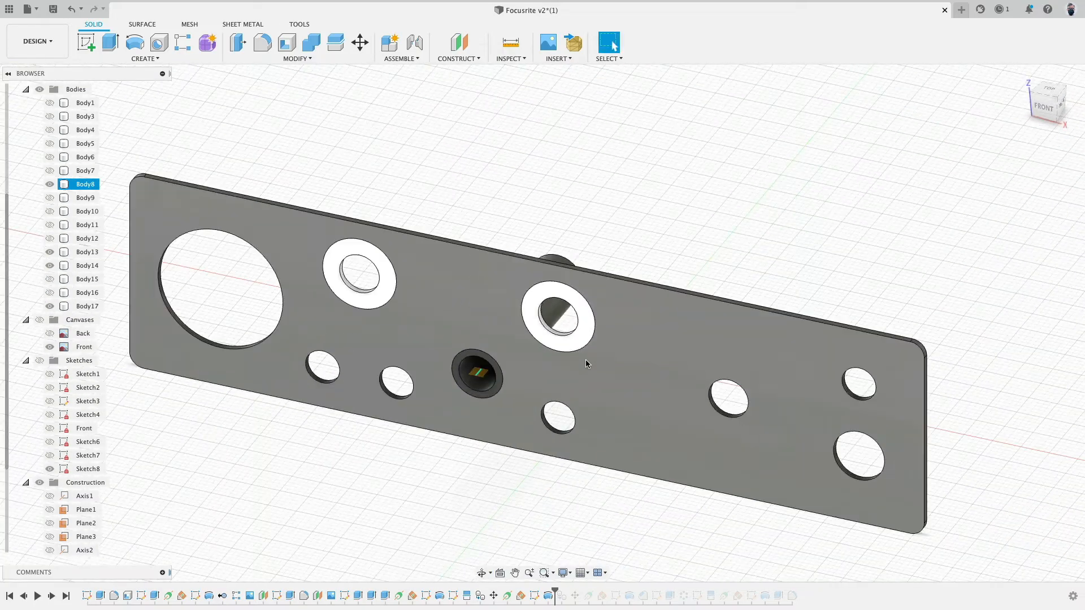
{"action": "left_click", "coordinate": [583, 469]}
{"action": "left_click_drag", "start_coordinate": [554, 589], "coordinate": [582, 589]}
{"action": "scroll", "coordinate": [856, 408], "scroll_direction": "up", "scroll_amount": 3}
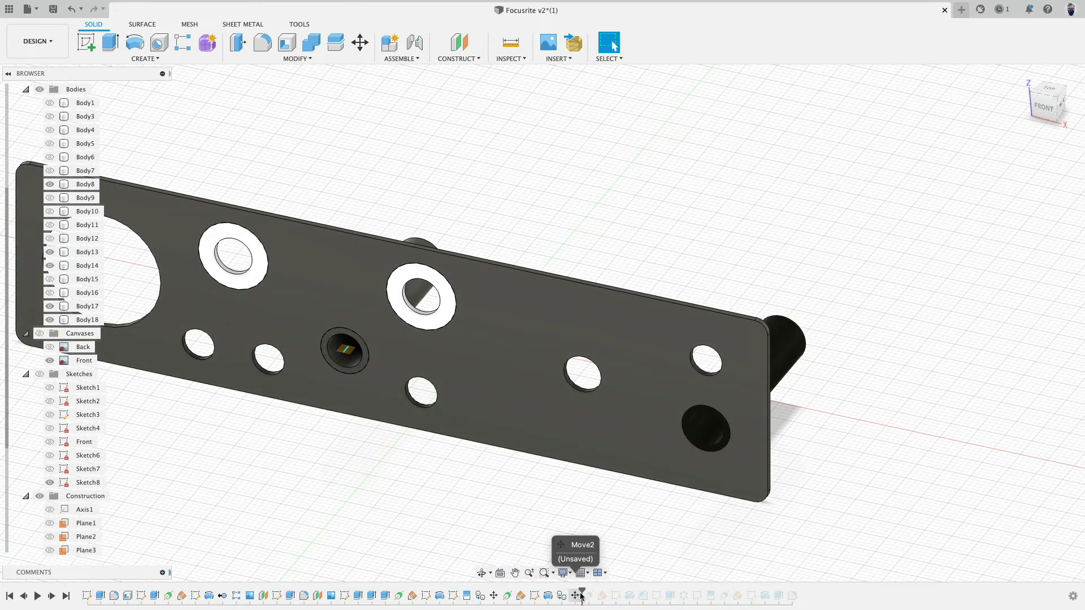
{"action": "left_click_drag", "start_coordinate": [581, 590], "coordinate": [591, 591]}
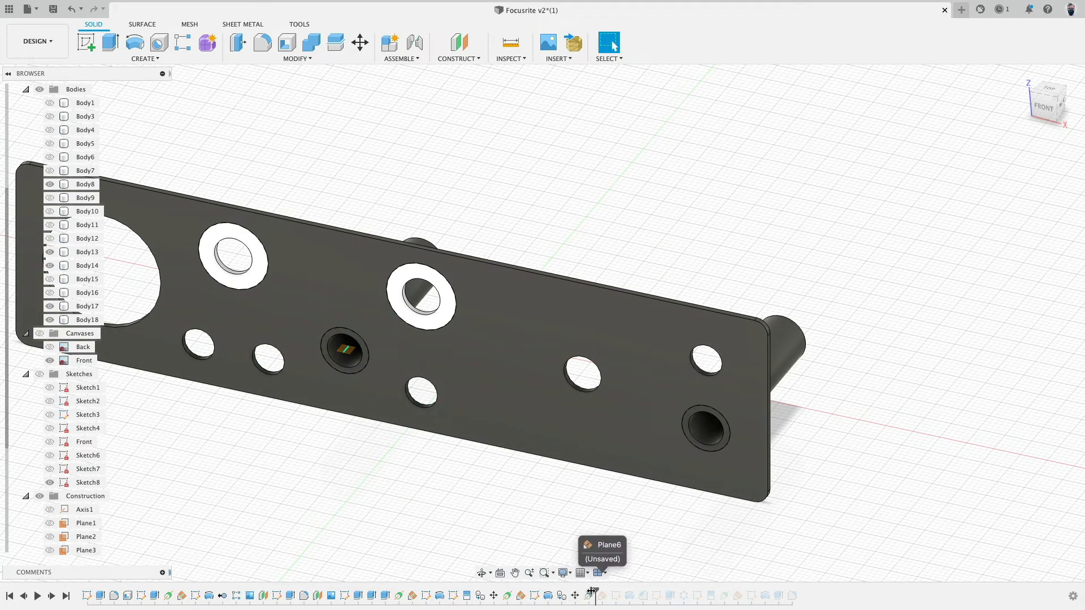
{"action": "middle_click_drag", "start_coordinate": [458, 507], "coordinate": [635, 486]}
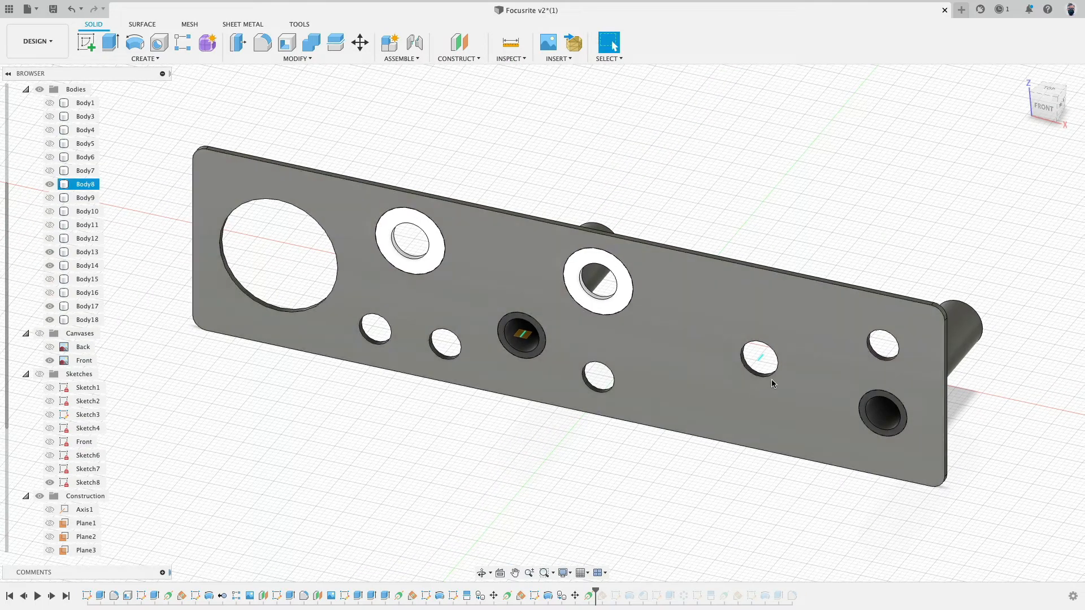
Step: Roll the timeline forward past Sketch9, show the Sketches folder again and hide Sketch8
{"action": "left_click_drag", "start_coordinate": [598, 591], "coordinate": [623, 591]}
{"action": "left_click", "coordinate": [615, 596]}
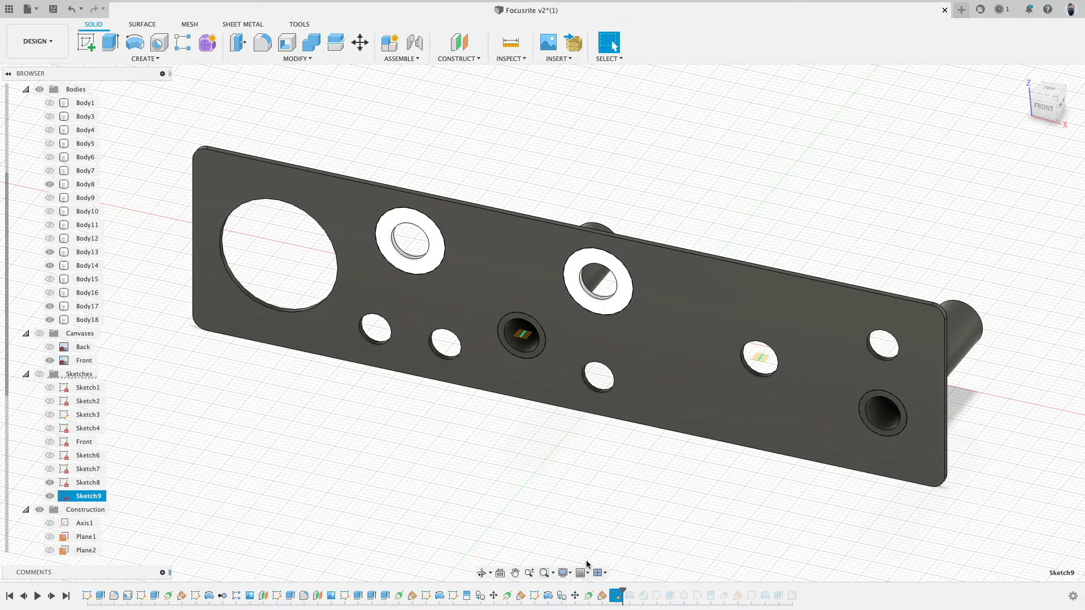
{"action": "left_click", "coordinate": [40, 374]}
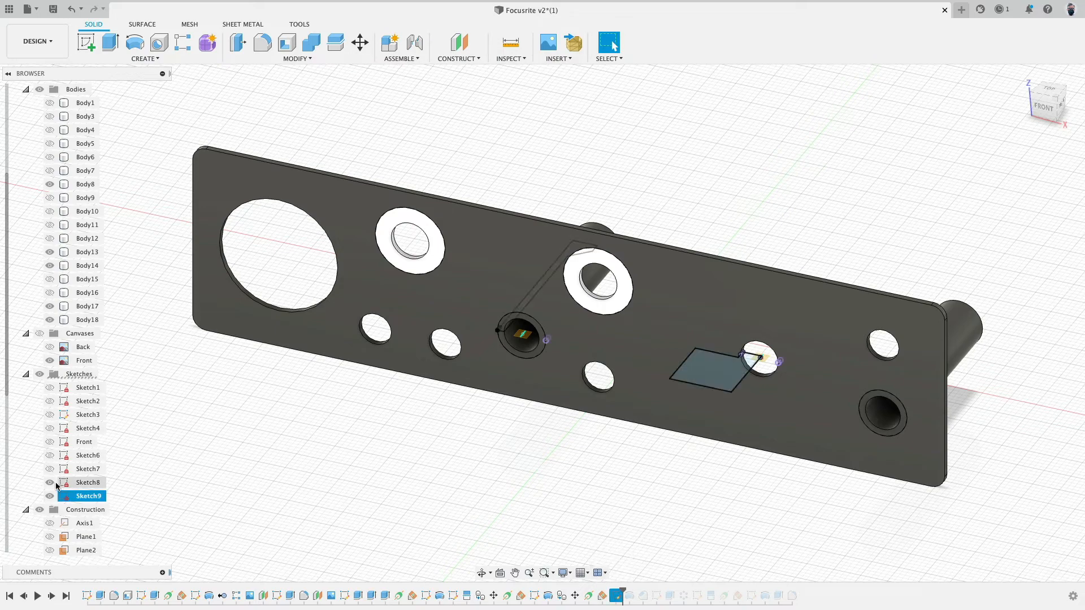
{"action": "left_click", "coordinate": [760, 213]}
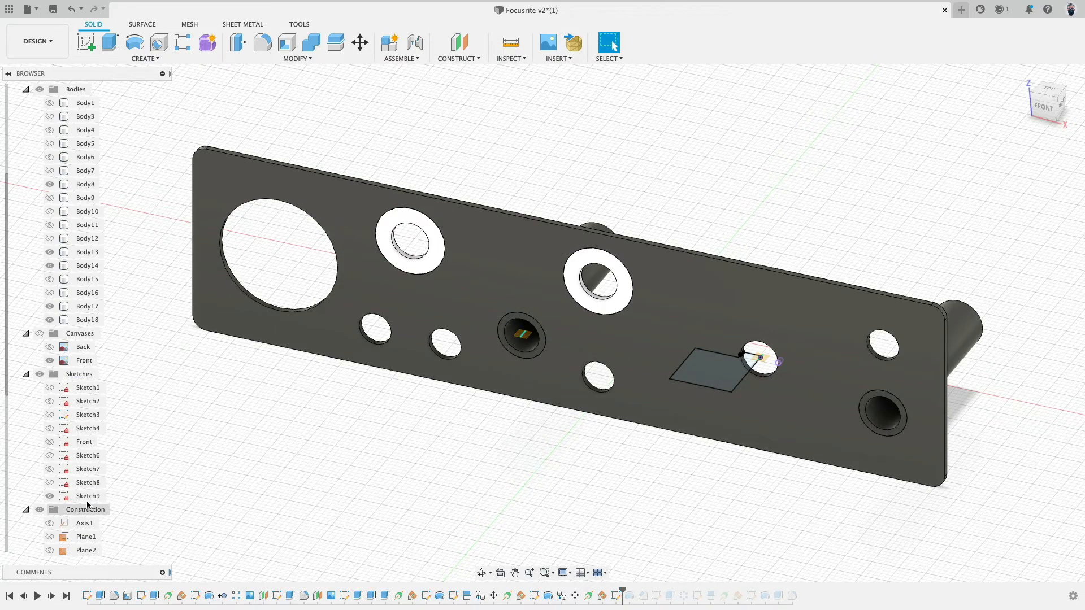
Step: Open Sketch9 for editing, hide all bodies, and move the 1.00 dimension label clear of the profile
{"action": "double_click", "coordinate": [73, 497]}
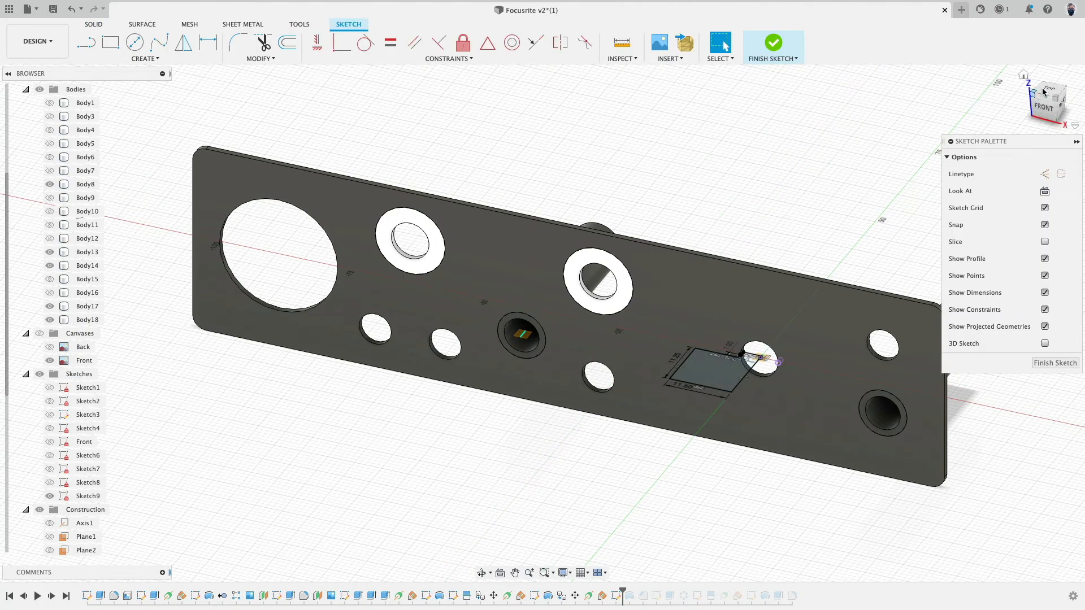
{"action": "scroll", "coordinate": [46, 158], "scroll_direction": "up", "scroll_amount": 2}
{"action": "left_click", "coordinate": [25, 143]}
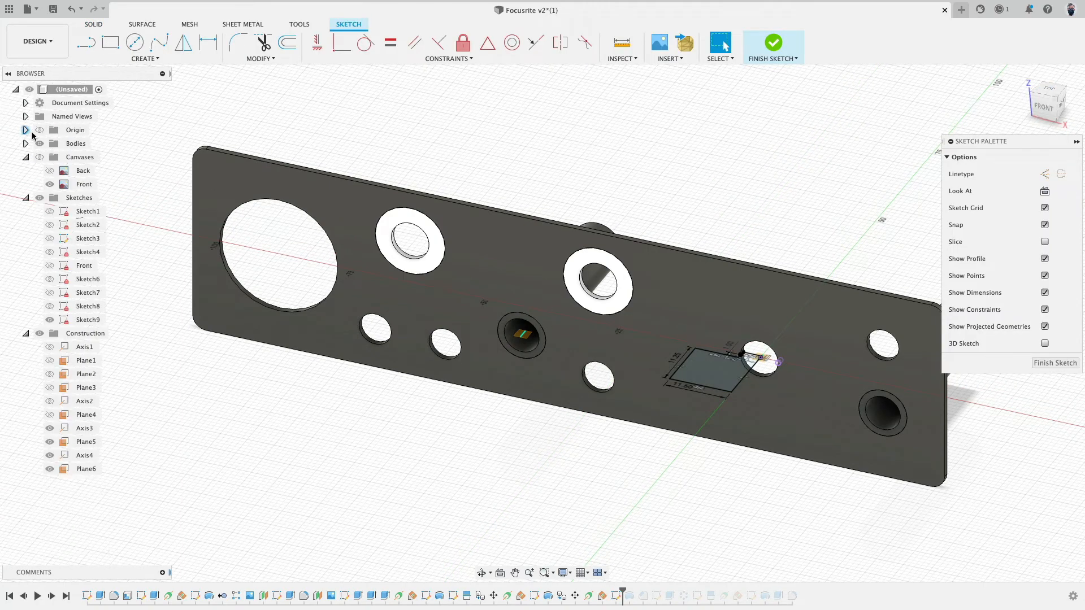
{"action": "left_click", "coordinate": [40, 143]}
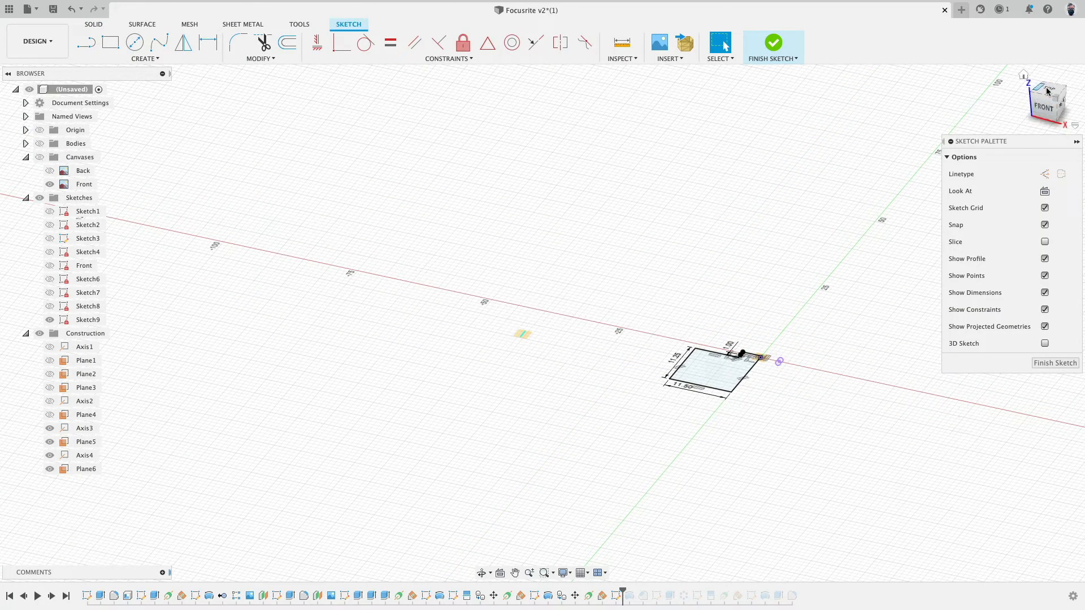
{"action": "mouse_move", "coordinate": [854, 474]}
{"action": "middle_mouse_down"}
{"action": "mouse_move", "coordinate": [702, 339]}
{"action": "mouse_move", "coordinate": [760, 192]}
{"action": "mouse_move", "coordinate": [794, 170]}
{"action": "middle_mouse_up"}
{"action": "scroll", "coordinate": [702, 337], "scroll_direction": "up", "scroll_amount": 7}
{"action": "left_click_drag", "start_coordinate": [551, 108], "coordinate": [514, 119]}
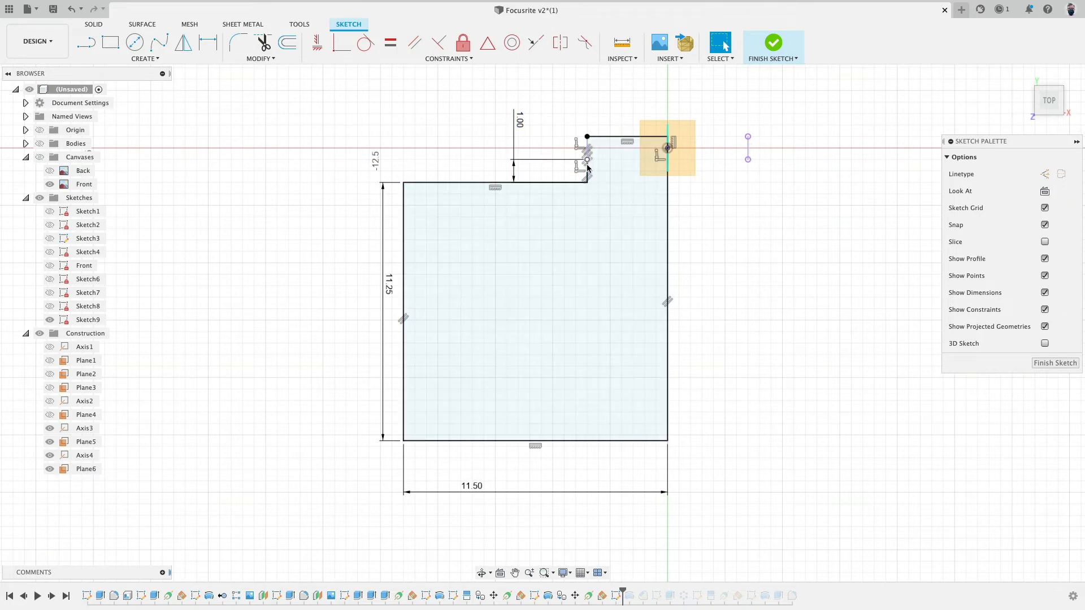
Step: Inspect the expression behind the profile's 11.50 width dimension without changing it, and finish the sketch
{"action": "left_click", "coordinate": [483, 433]}
{"action": "left_click", "coordinate": [556, 449]}
{"action": "double_click", "coordinate": [471, 490]}
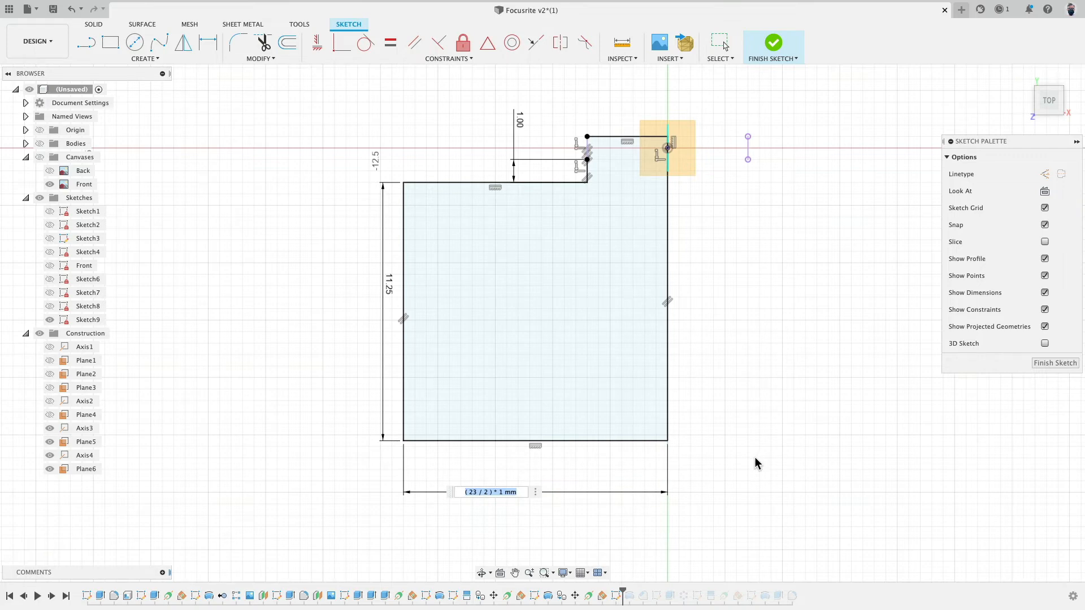
{"action": "left_click", "coordinate": [461, 356]}
{"action": "left_click", "coordinate": [394, 285]}
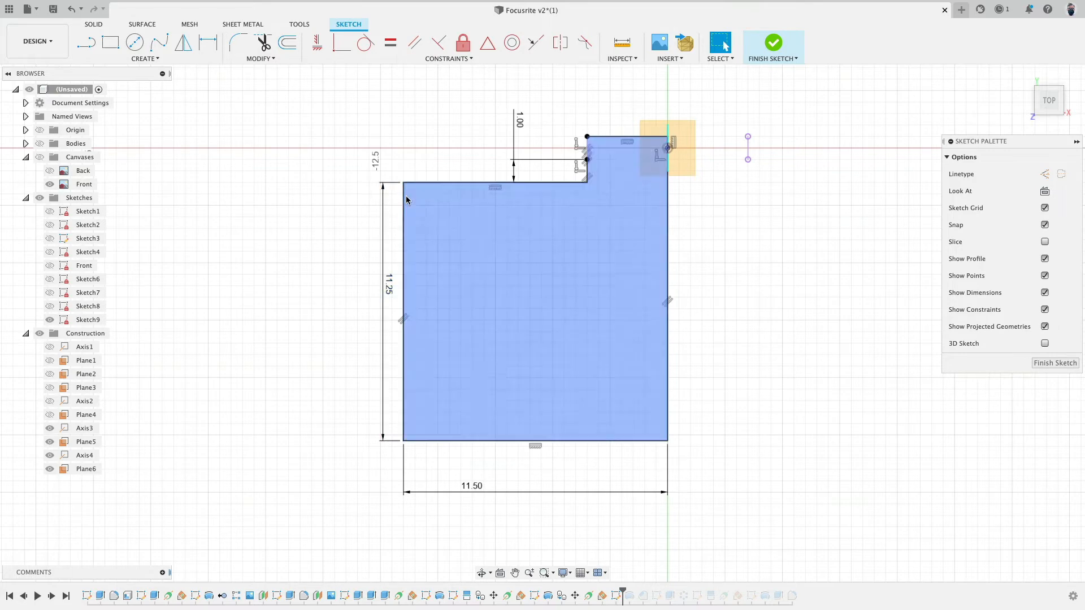
{"action": "scroll", "coordinate": [736, 182], "scroll_direction": "down", "scroll_amount": 3}
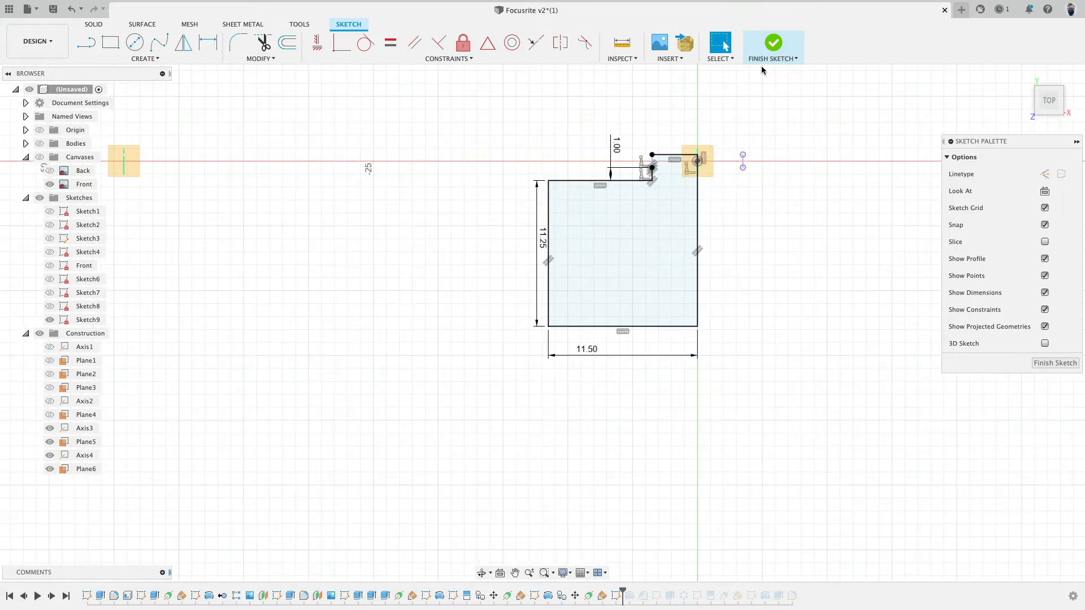
{"action": "left_click", "coordinate": [773, 44]}
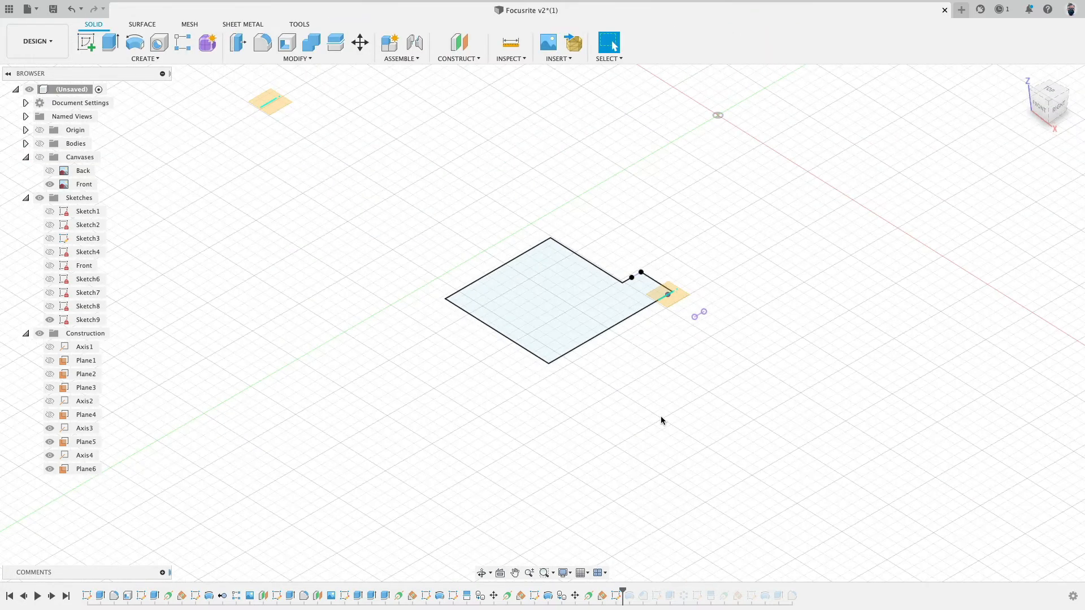
Step: Roll the timeline forward past the knob's revolve and chamfer, and review the chamfer's settings
{"action": "left_click_drag", "start_coordinate": [621, 589], "coordinate": [636, 588]}
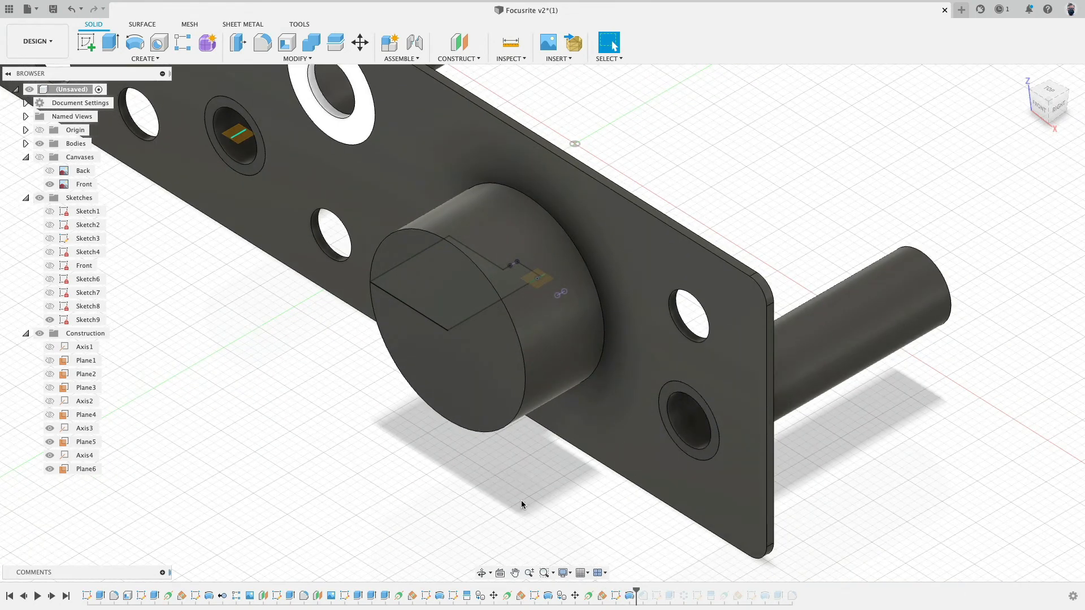
{"action": "left_click_drag", "start_coordinate": [635, 589], "coordinate": [650, 589]}
{"action": "scroll", "coordinate": [487, 457], "scroll_direction": "up", "scroll_amount": 2}
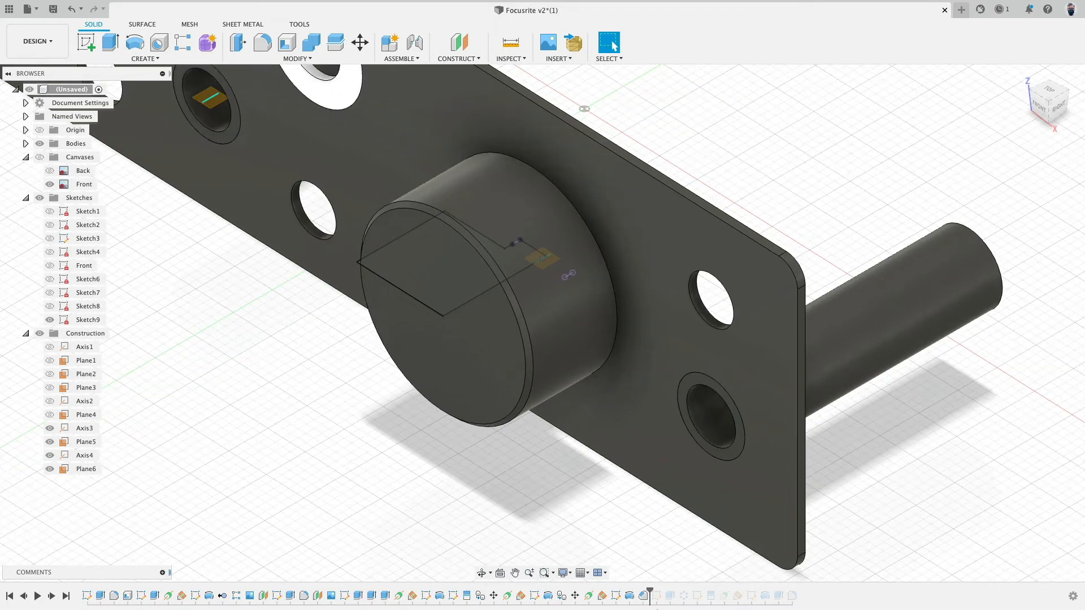
{"action": "double_click", "coordinate": [644, 596]}
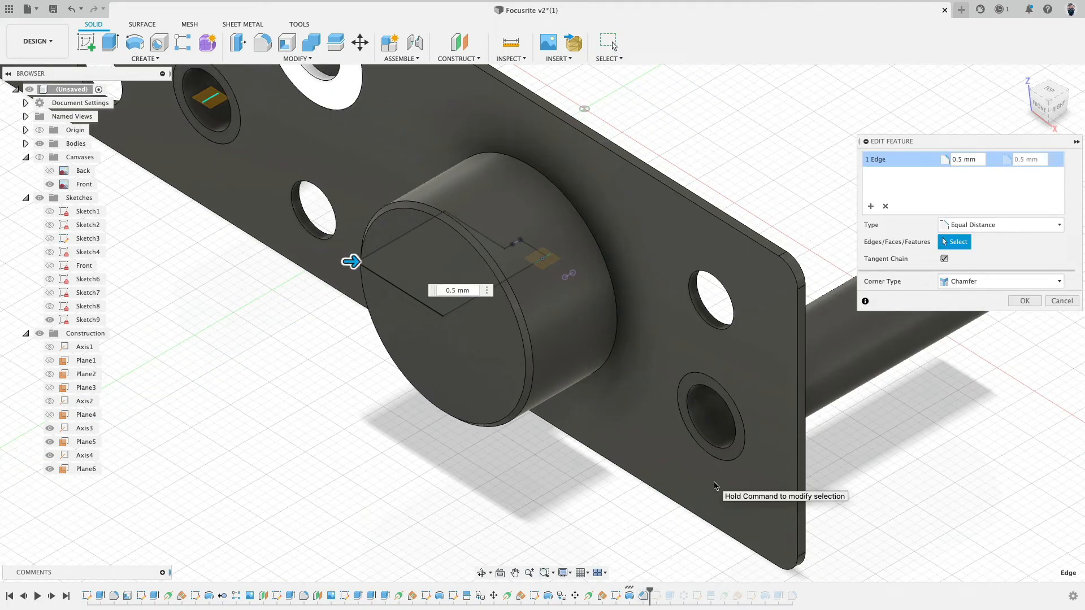
{"action": "key", "text": "Return"}
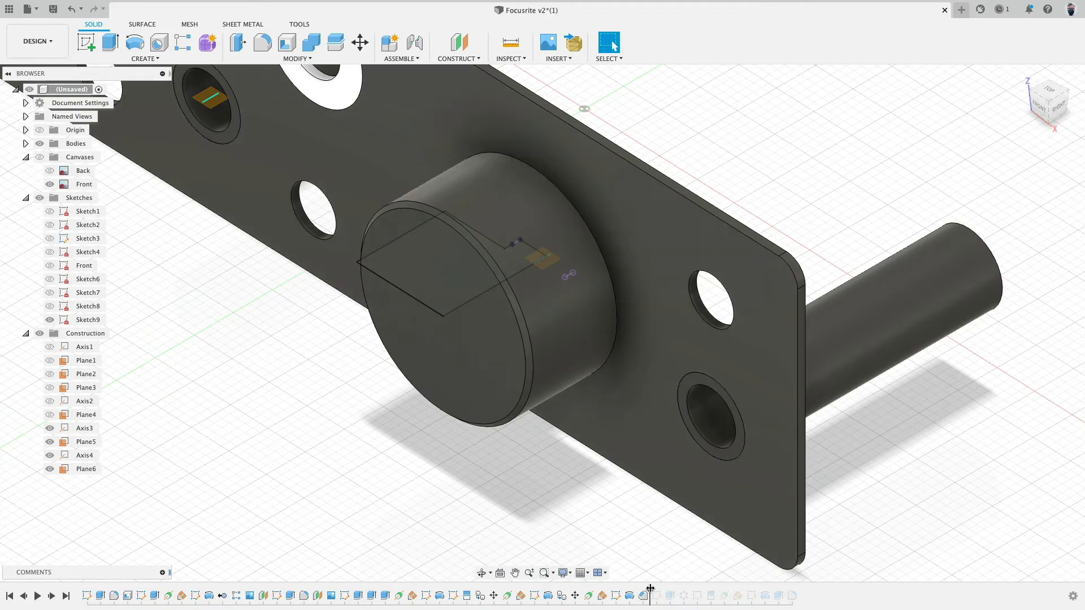
Step: Roll the timeline forward past Sketch10 and open that sketch on the knob's front face for editing
{"action": "left_click_drag", "start_coordinate": [650, 589], "coordinate": [663, 589]}
{"action": "middle_click_drag", "start_coordinate": [492, 507], "coordinate": [587, 468], "text": "shift"}
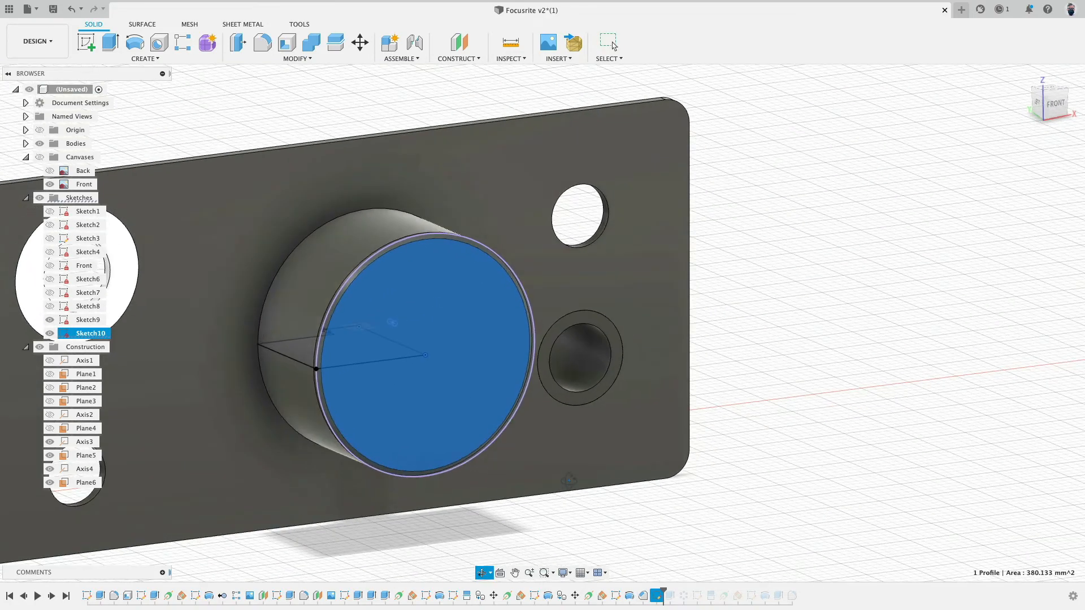
{"action": "double_click", "coordinate": [657, 596]}
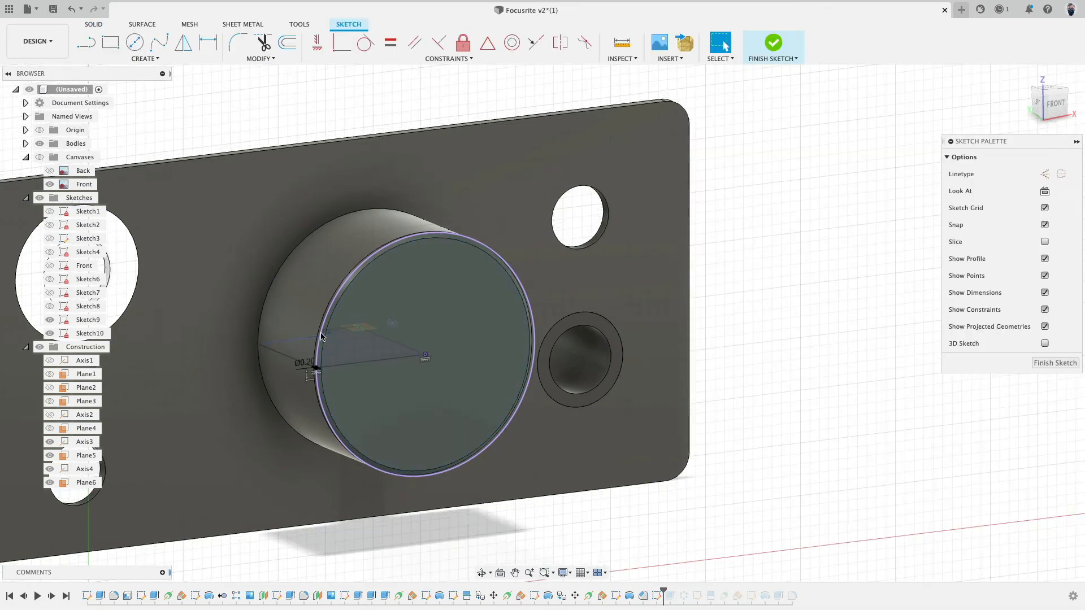
{"action": "scroll", "coordinate": [320, 337], "scroll_direction": "up", "scroll_amount": 5}
{"action": "left_click", "coordinate": [158, 59]}
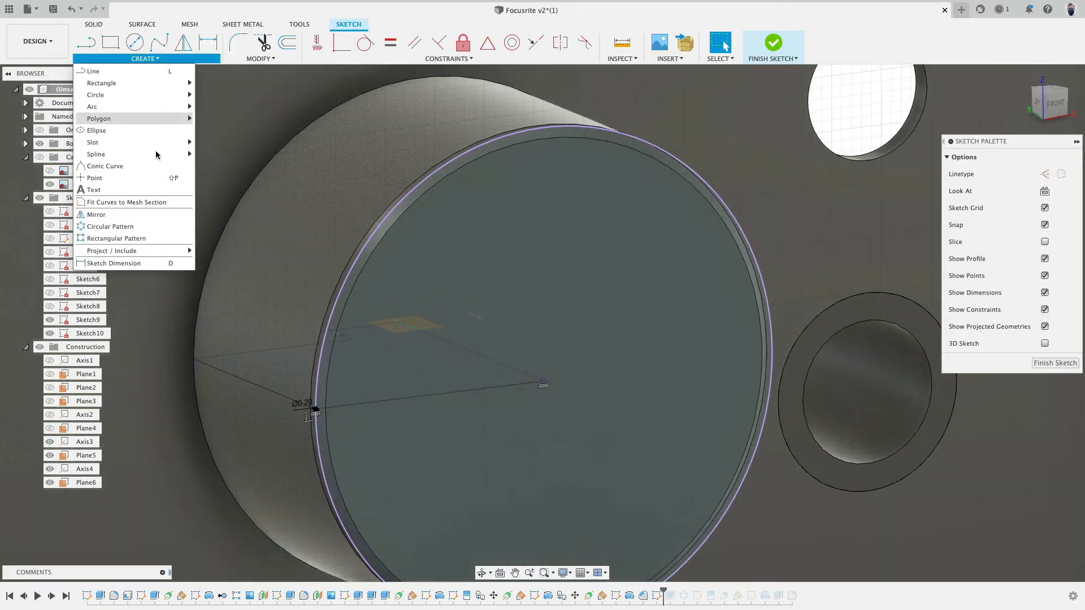
{"action": "mouse_move", "coordinate": [148, 249]}
{"action": "left_click", "coordinate": [229, 251]}
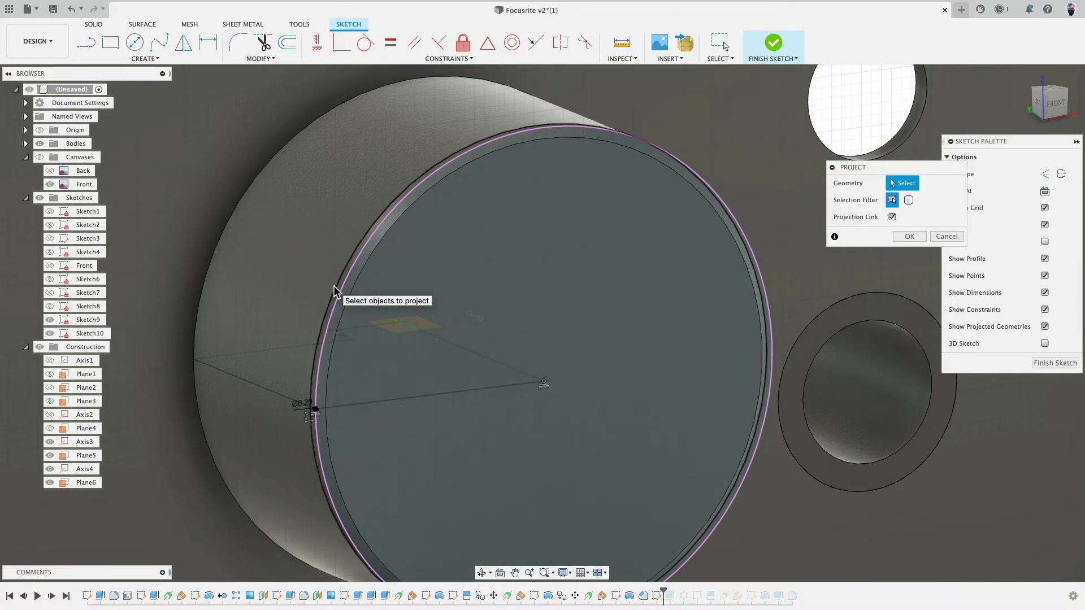
{"action": "left_click", "coordinate": [942, 237]}
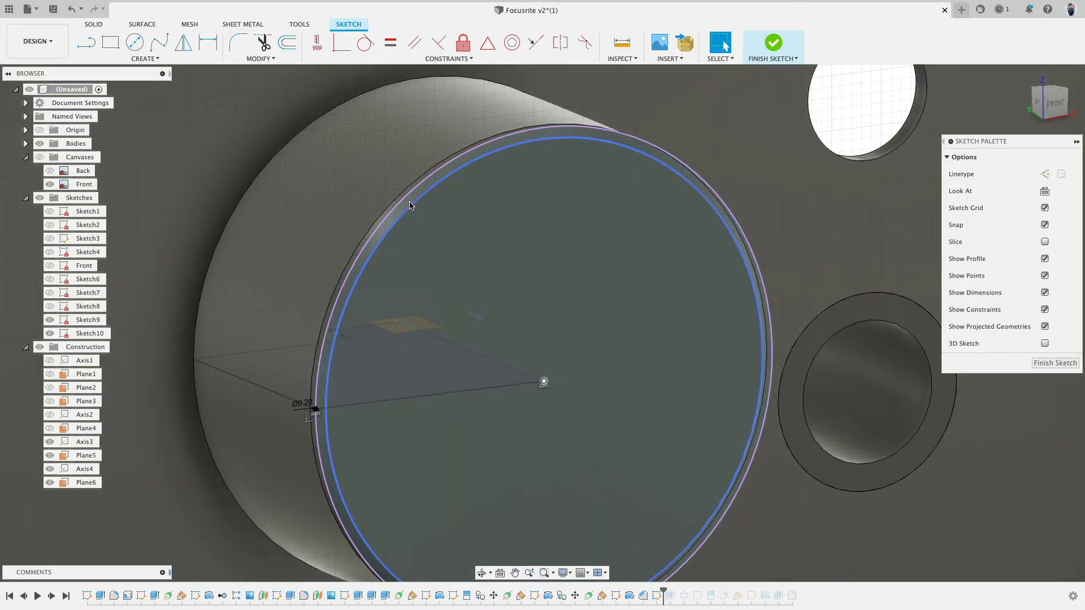
Step: Examine the small 0.20 mm circle centred on the projected knob edge, and finish the sketch
{"action": "scroll", "coordinate": [316, 410], "scroll_direction": "up", "scroll_amount": 10}
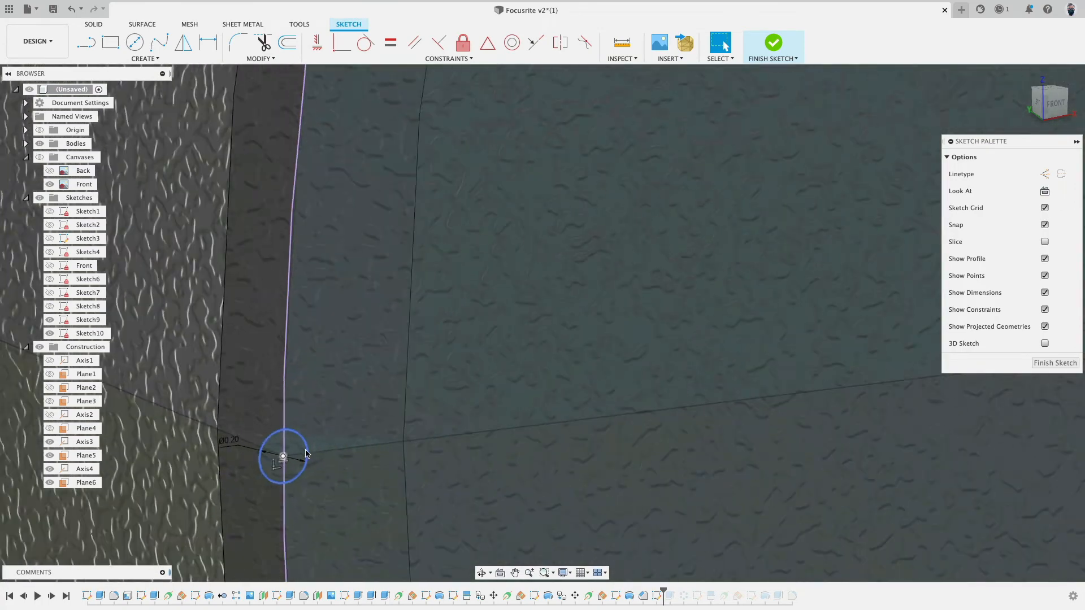
{"action": "middle_click_drag", "start_coordinate": [339, 415], "coordinate": [448, 269]}
{"action": "scroll", "coordinate": [370, 310], "scroll_direction": "up", "scroll_amount": 5}
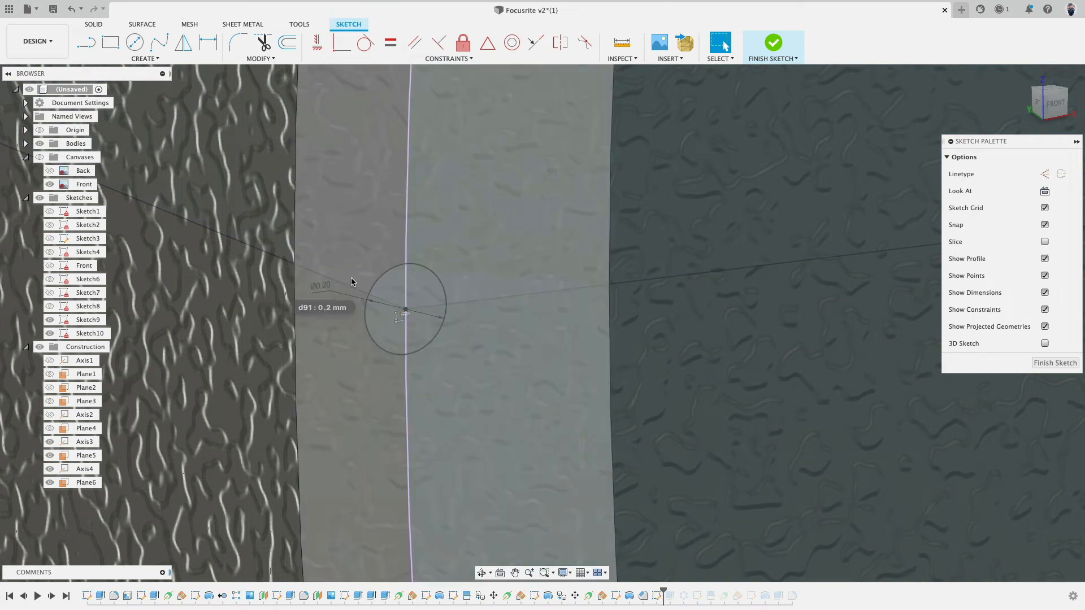
{"action": "left_click", "coordinate": [382, 282]}
{"action": "scroll", "coordinate": [381, 283], "scroll_direction": "down", "scroll_amount": 4}
{"action": "scroll", "coordinate": [384, 285], "scroll_direction": "down", "scroll_amount": 10}
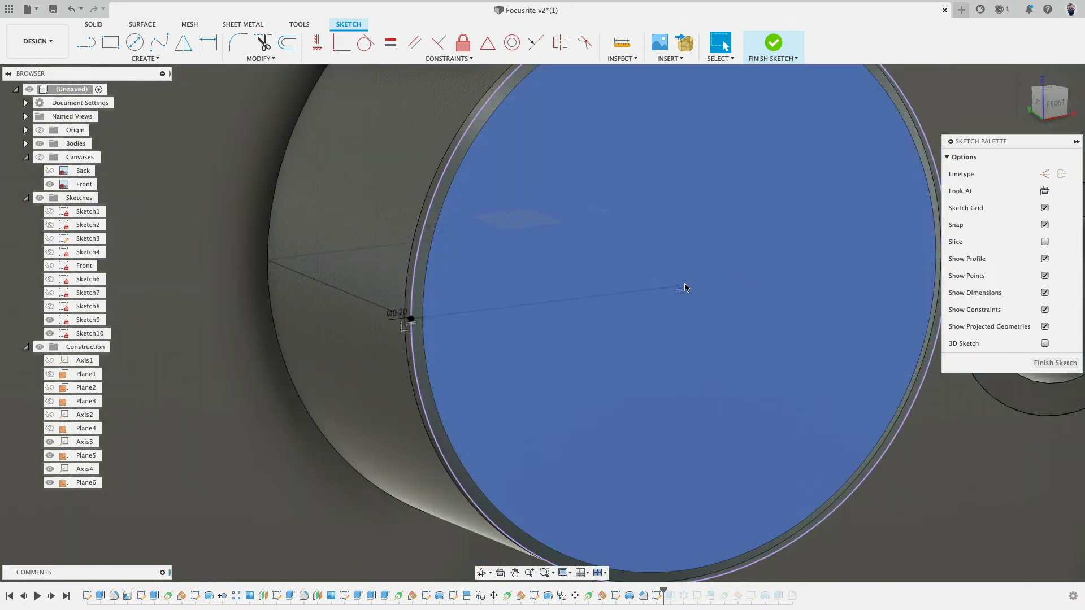
{"action": "scroll", "coordinate": [373, 308], "scroll_direction": "up", "scroll_amount": 10}
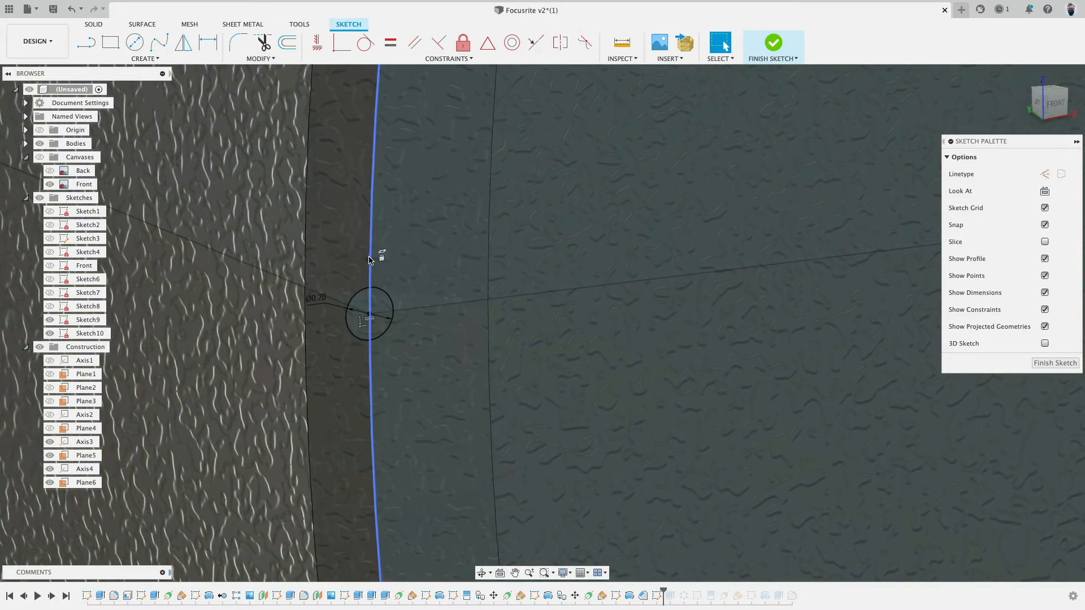
{"action": "left_click", "coordinate": [771, 46]}
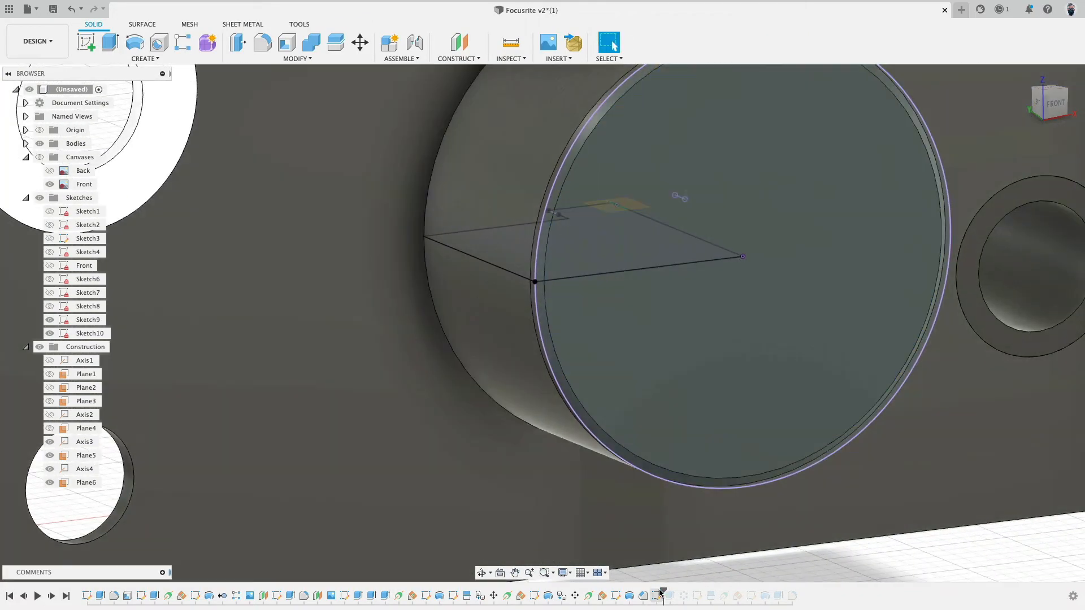
Step: Roll the timeline past Extrude7 and review its profiles, offset and distance, closing it without changes
{"action": "left_click", "coordinate": [659, 594]}
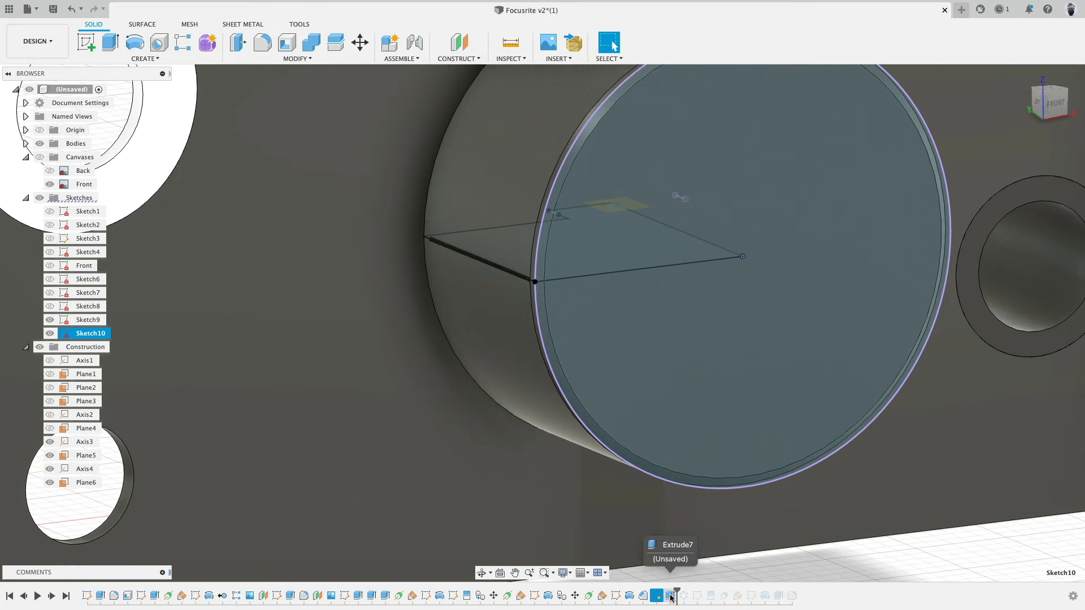
{"action": "double_click", "coordinate": [671, 596]}
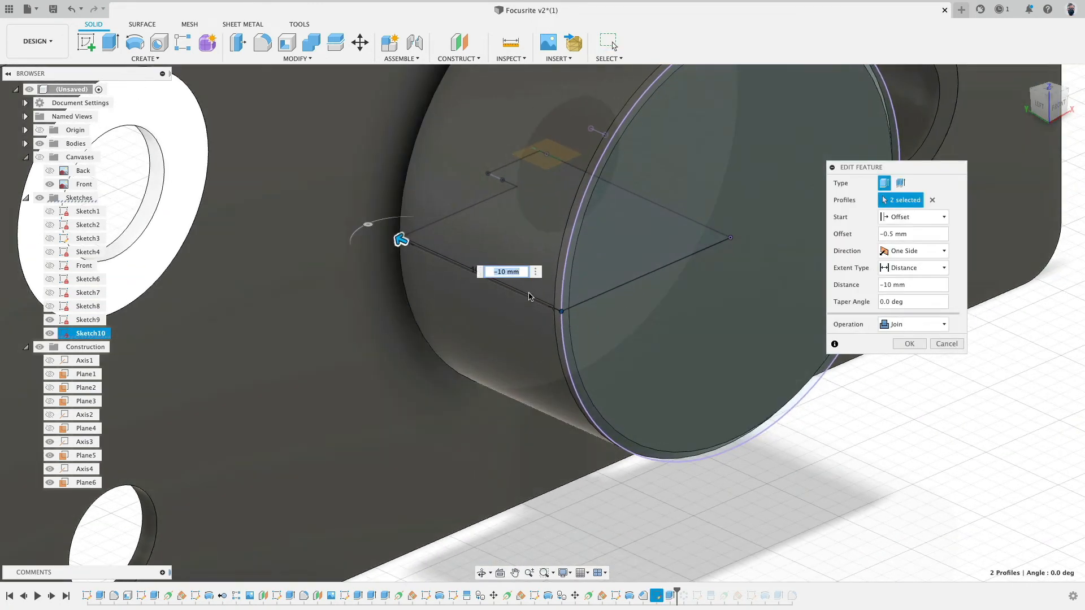
{"action": "scroll", "coordinate": [530, 296], "scroll_direction": "up", "scroll_amount": 5}
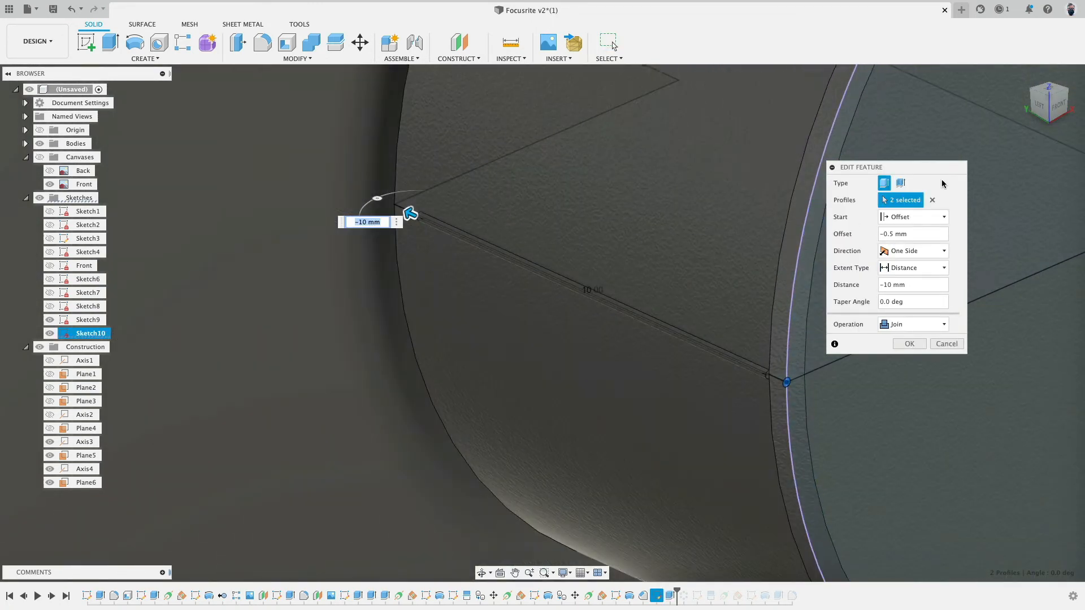
{"action": "left_click", "coordinate": [946, 344]}
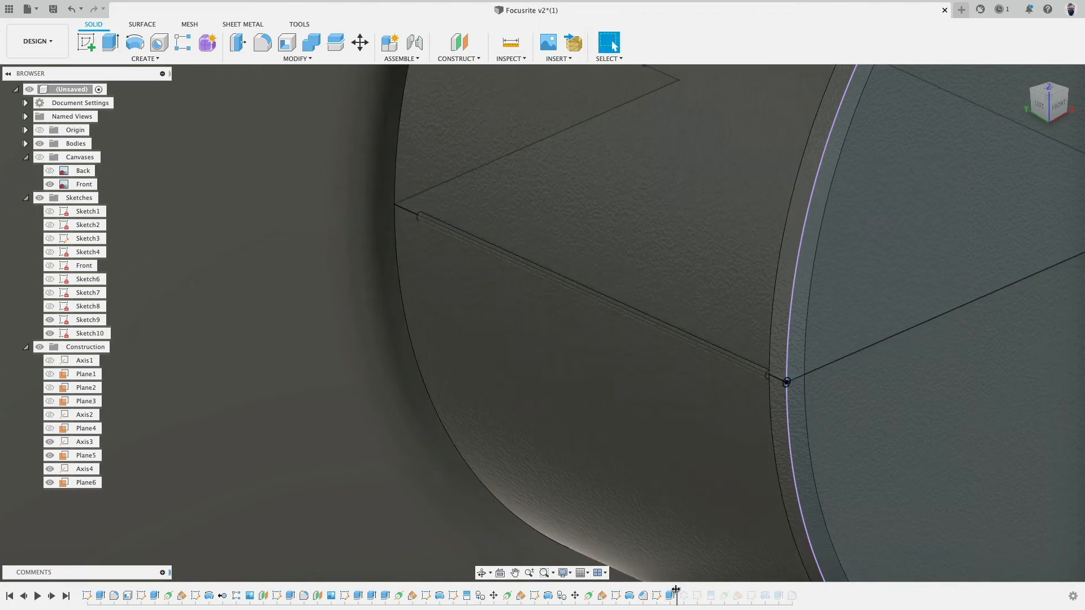
Step: Roll the timeline back before Extrude7 and extrude both halves of the small circle about 1.87 mm into the knob
{"action": "left_click_drag", "start_coordinate": [676, 590], "coordinate": [663, 590]}
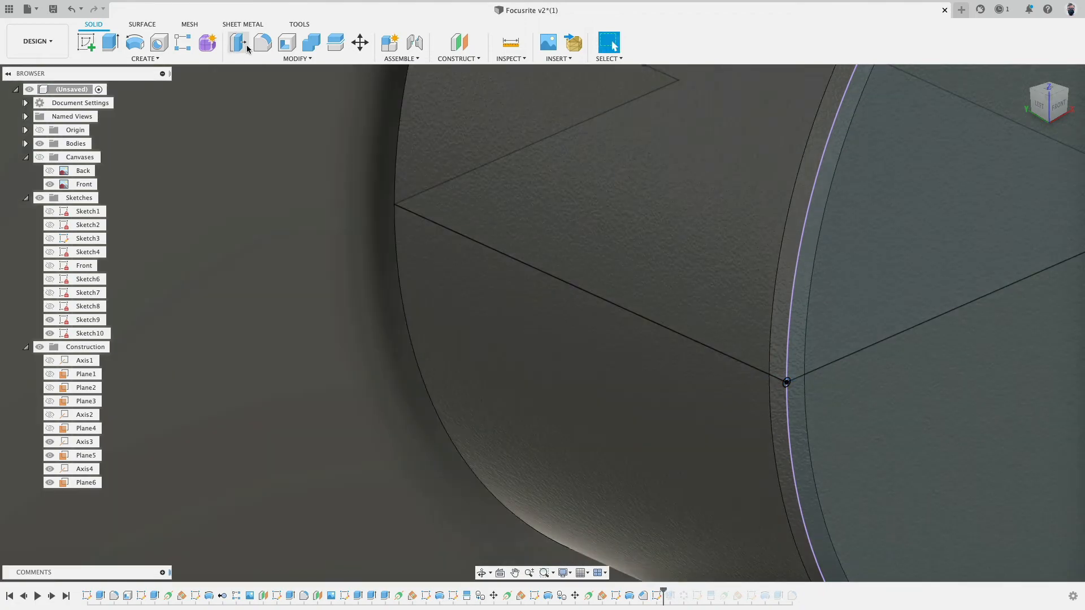
{"action": "key", "text": "e"}
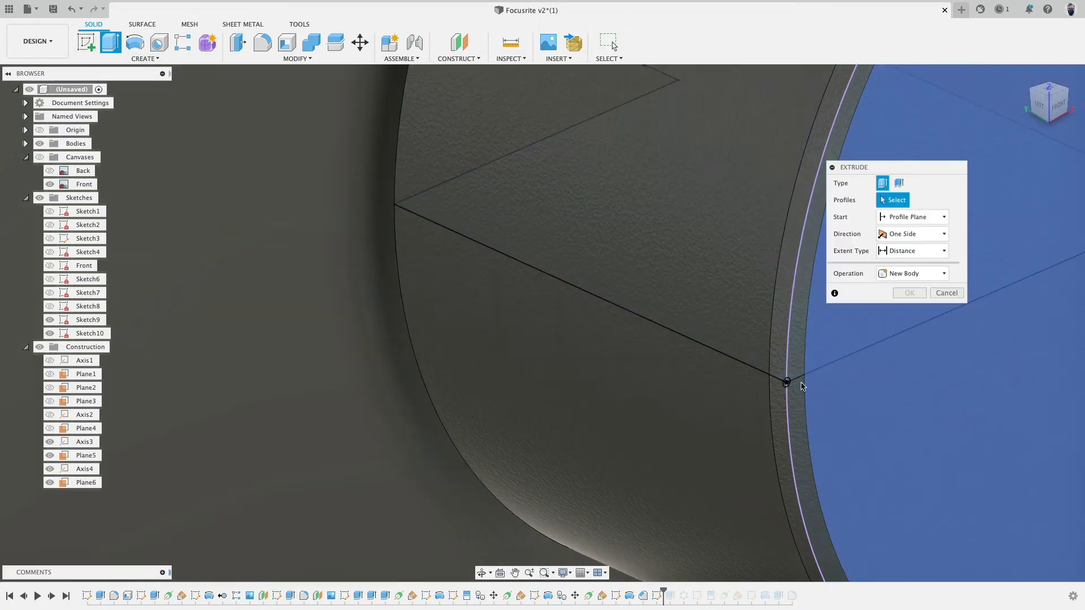
{"action": "scroll", "coordinate": [797, 386], "scroll_direction": "up", "scroll_amount": 5}
{"action": "left_click", "coordinate": [752, 378]}
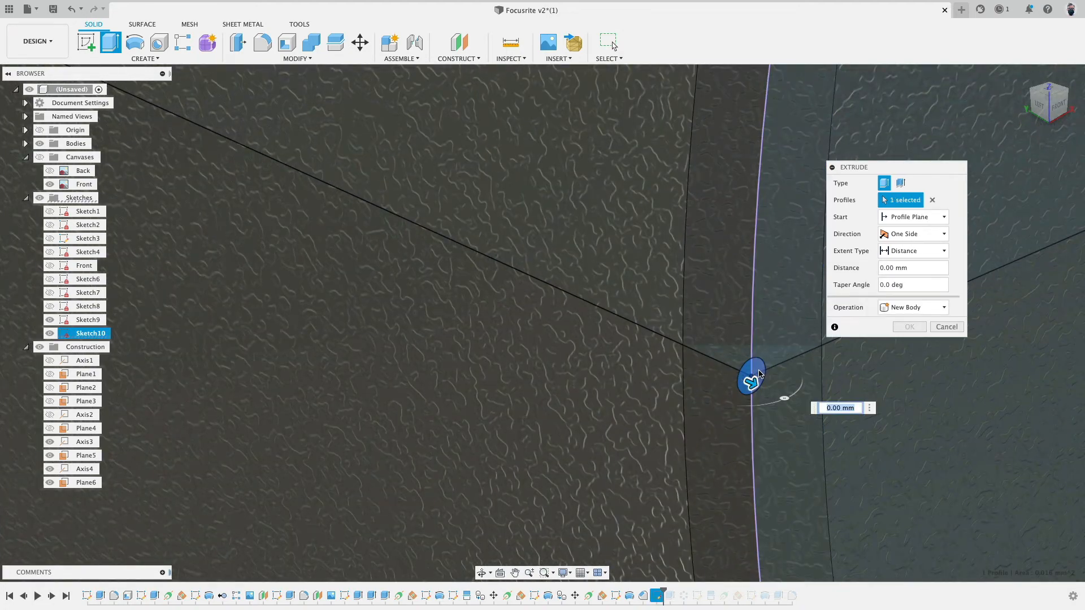
{"action": "left_click", "coordinate": [759, 374]}
{"action": "left_click_drag", "start_coordinate": [765, 377], "coordinate": [505, 272]}
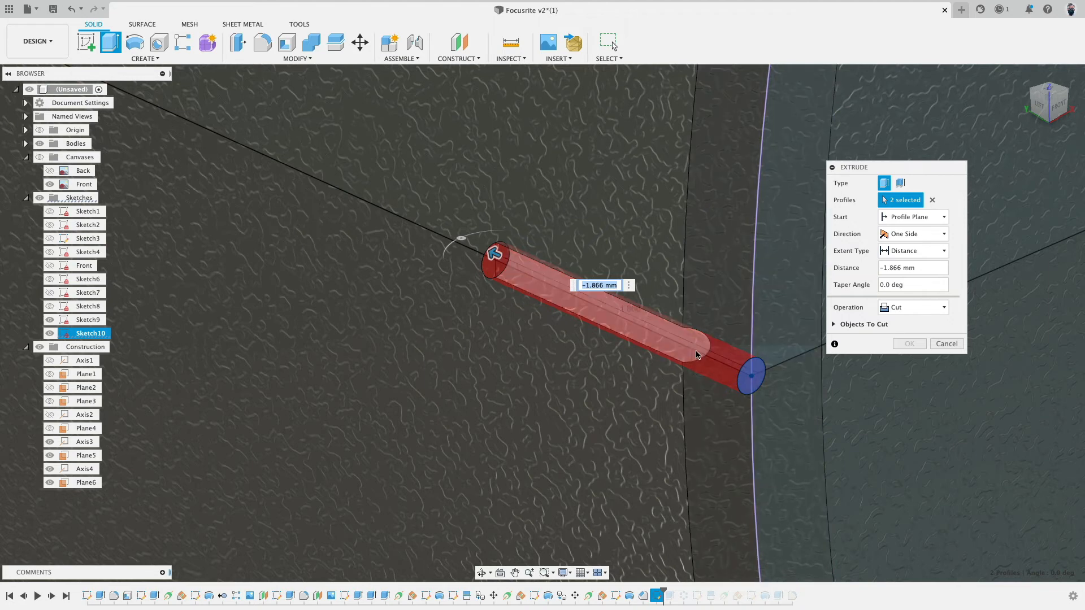
Step: Start the circle's extrusion at a -0.75 mm offset and set its operation to Join
{"action": "left_click", "coordinate": [925, 218]}
{"action": "left_click", "coordinate": [926, 241]}
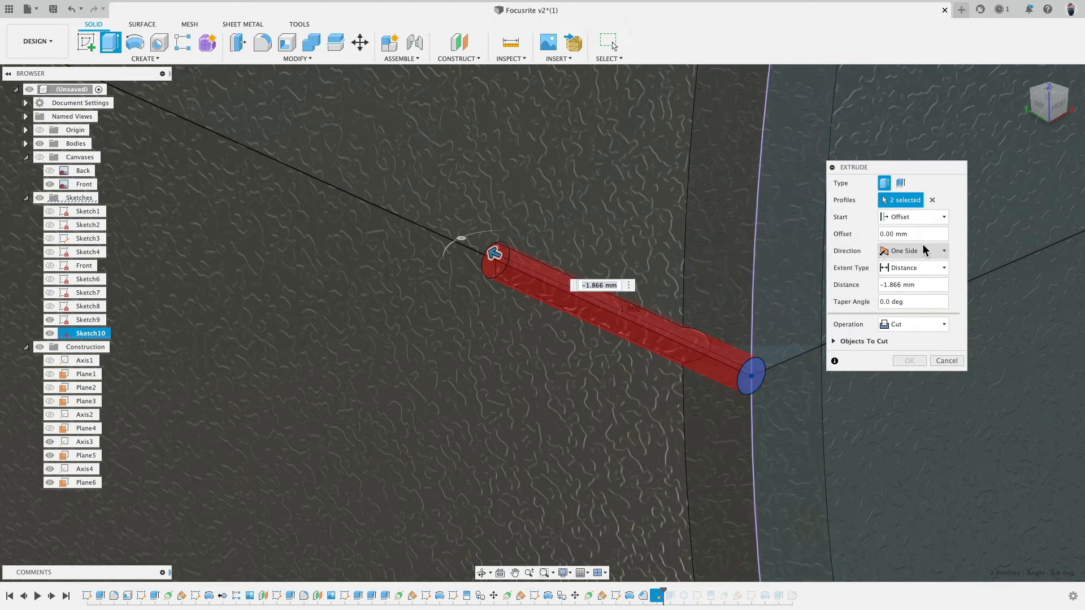
{"action": "left_click", "coordinate": [901, 233]}
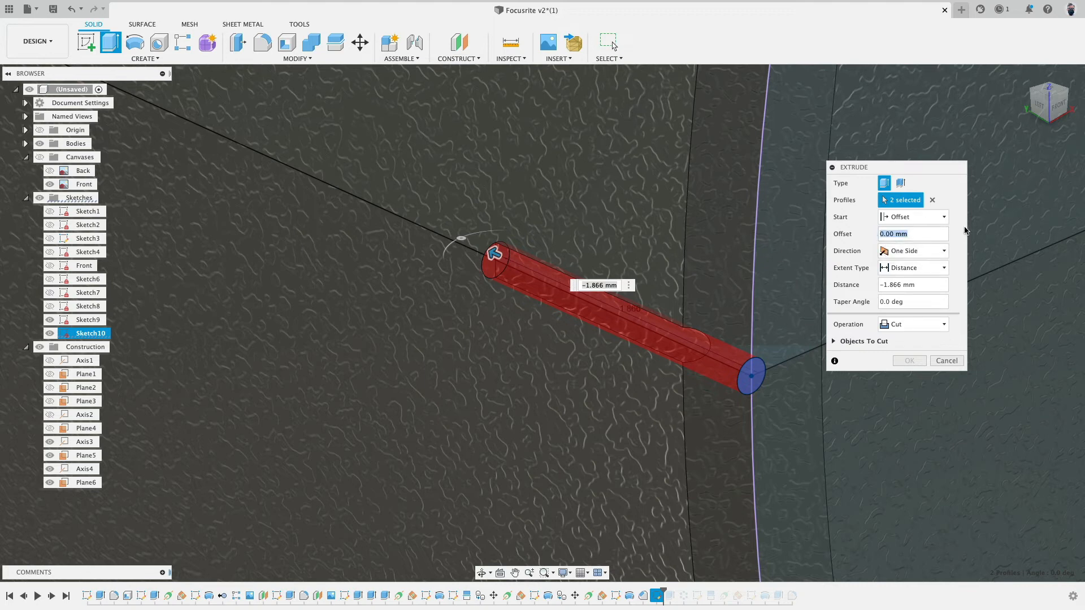
{"action": "type", "text": ".75"}
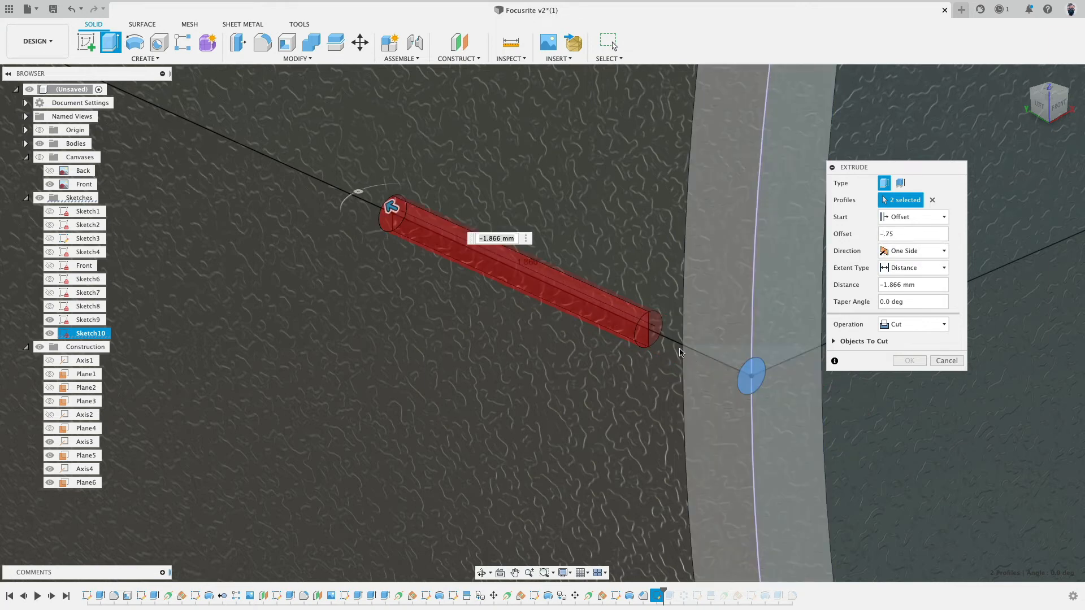
{"action": "left_click", "coordinate": [914, 325]}
{"action": "left_click", "coordinate": [910, 338]}
Step: Stretch the ridge extrusion along the knob's side to the panel end and set its distance to -10.5 mm
{"action": "scroll", "coordinate": [652, 252], "scroll_direction": "down", "scroll_amount": 5}
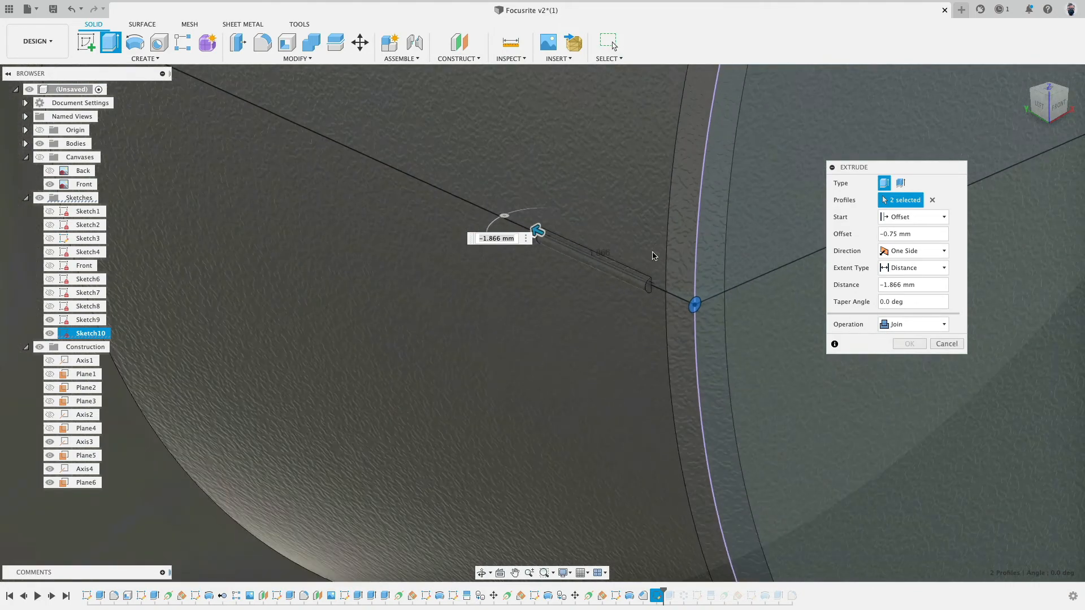
{"action": "middle_click_drag", "start_coordinate": [504, 189], "coordinate": [722, 311]}
{"action": "left_click_drag", "start_coordinate": [755, 353], "coordinate": [231, 137]}
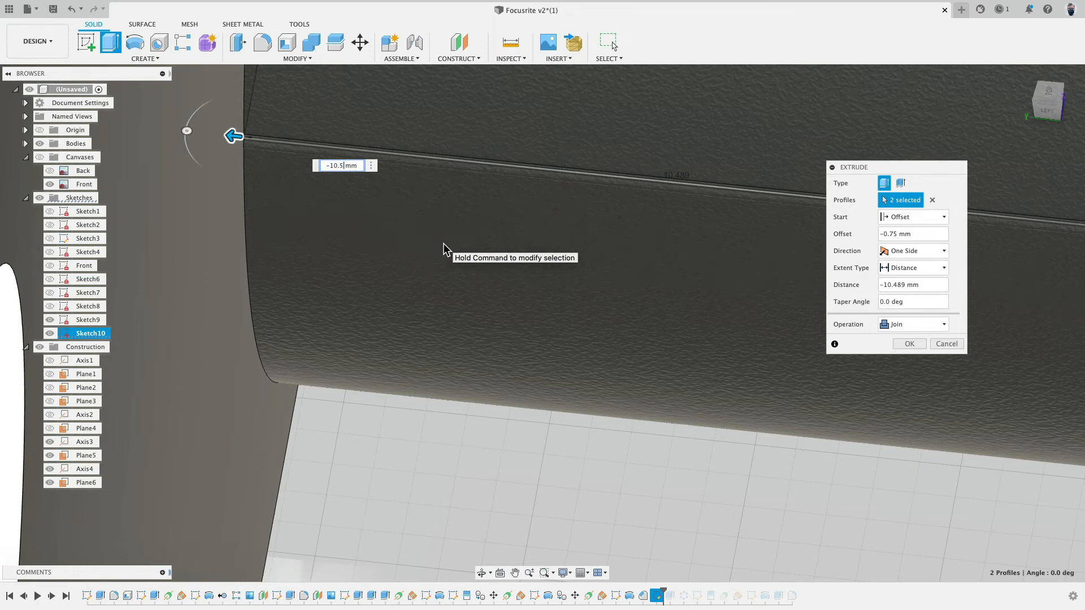
{"action": "key", "text": "Return"}
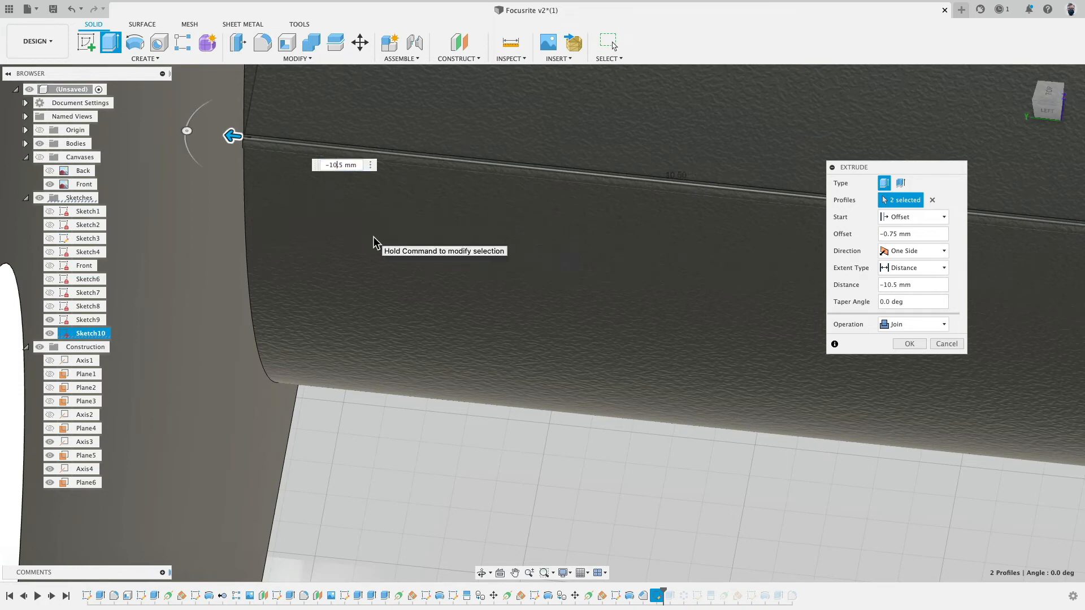
Step: Shorten the ridge extrusion's distance to -9.5 mm, check it at the knob's front edge, and cancel the extrusion
{"action": "key", "text": "Left"}
{"action": "key", "text": "shift+Right"}
{"action": "key", "text": "shift+Right"}
{"action": "type", "text": "8"}
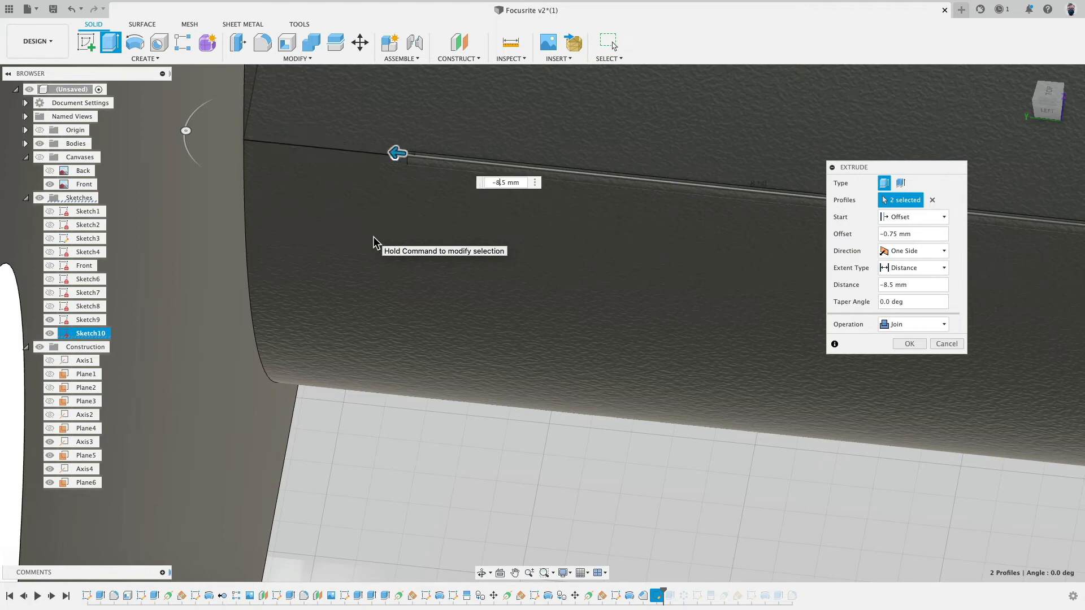
{"action": "key", "text": "BackSpace"}
{"action": "type", "text": "9"}
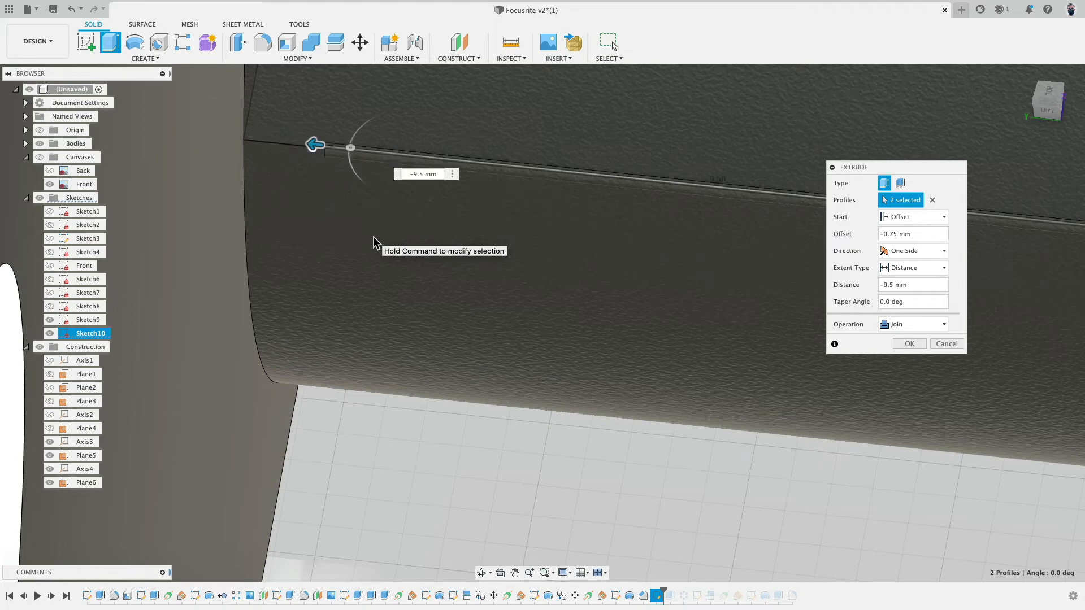
{"action": "middle_click_drag", "start_coordinate": [373, 237], "coordinate": [464, 320], "text": "shift"}
{"action": "scroll", "coordinate": [559, 321], "scroll_direction": "up", "scroll_amount": 3}
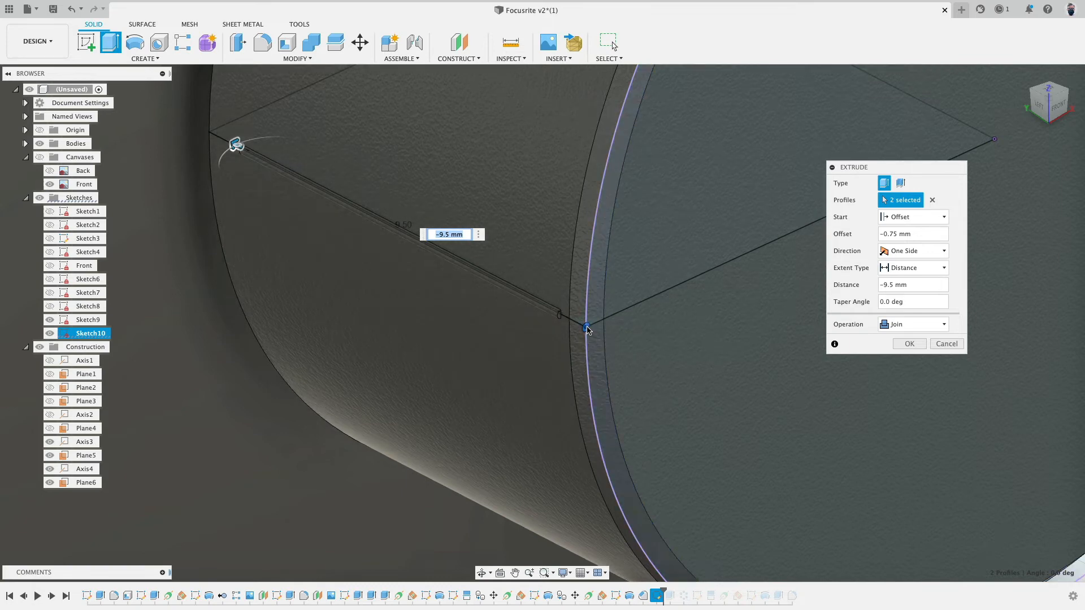
{"action": "left_click", "coordinate": [945, 344]}
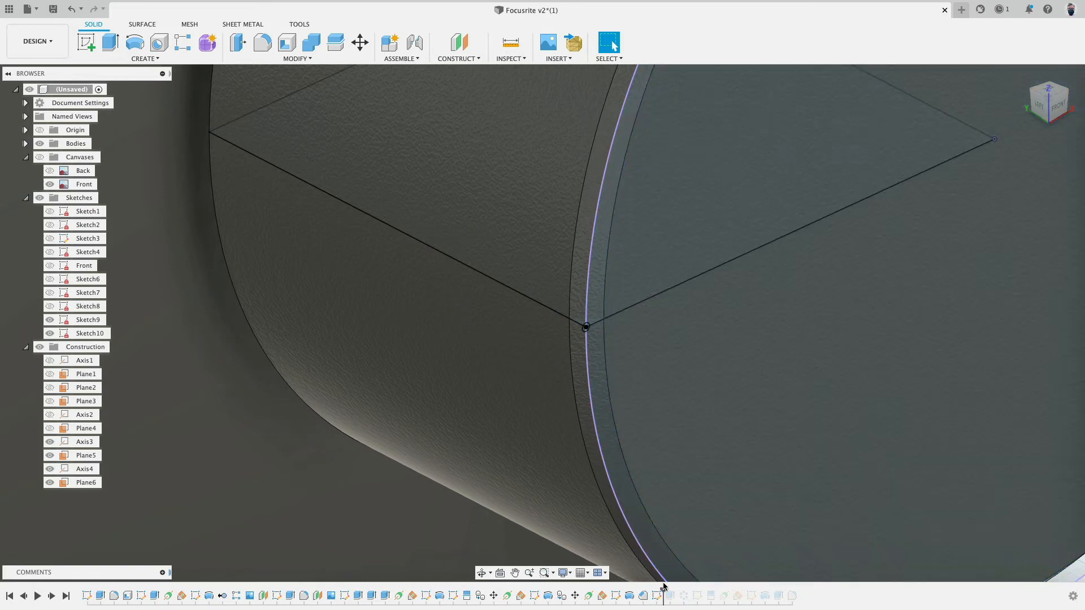
Step: Roll the timeline forward past Extrude7, leaving it just before the circular pattern
{"action": "left_click_drag", "start_coordinate": [661, 589], "coordinate": [683, 590]}
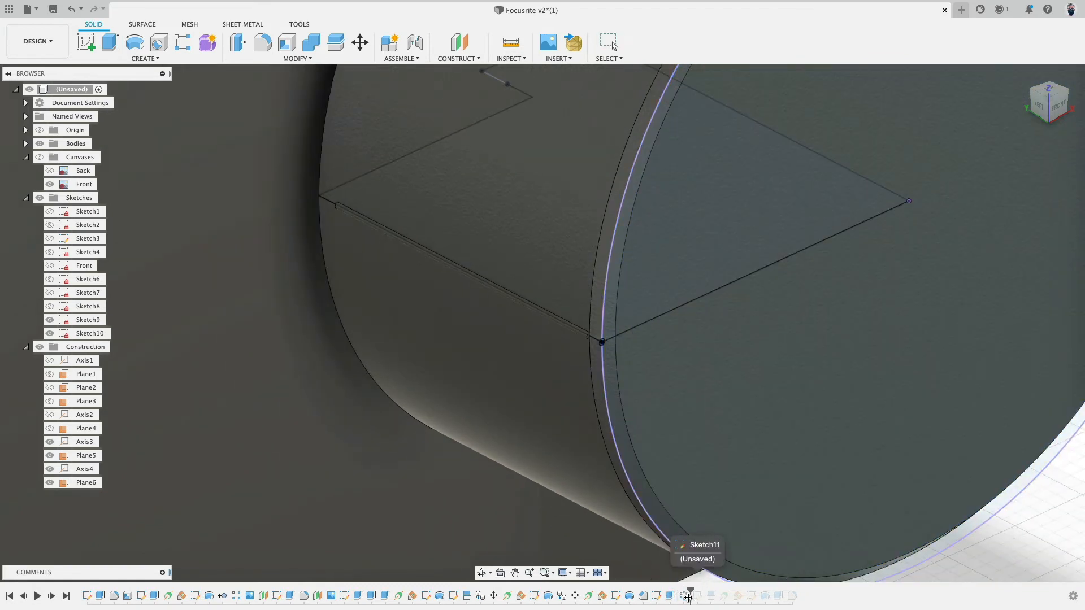
{"action": "left_click", "coordinate": [148, 58]}
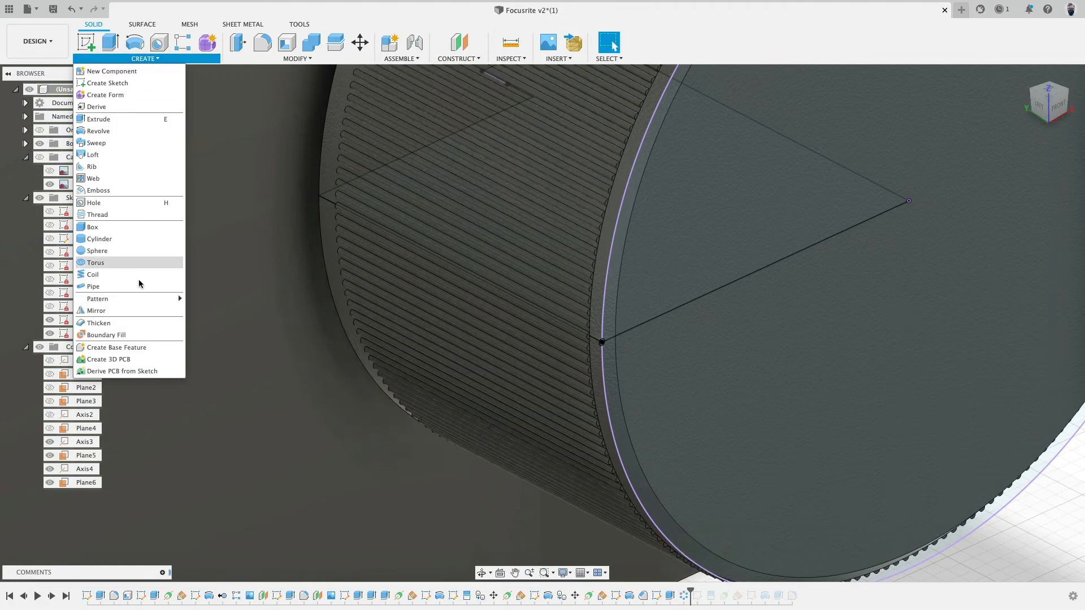
{"action": "mouse_move", "coordinate": [136, 300]}
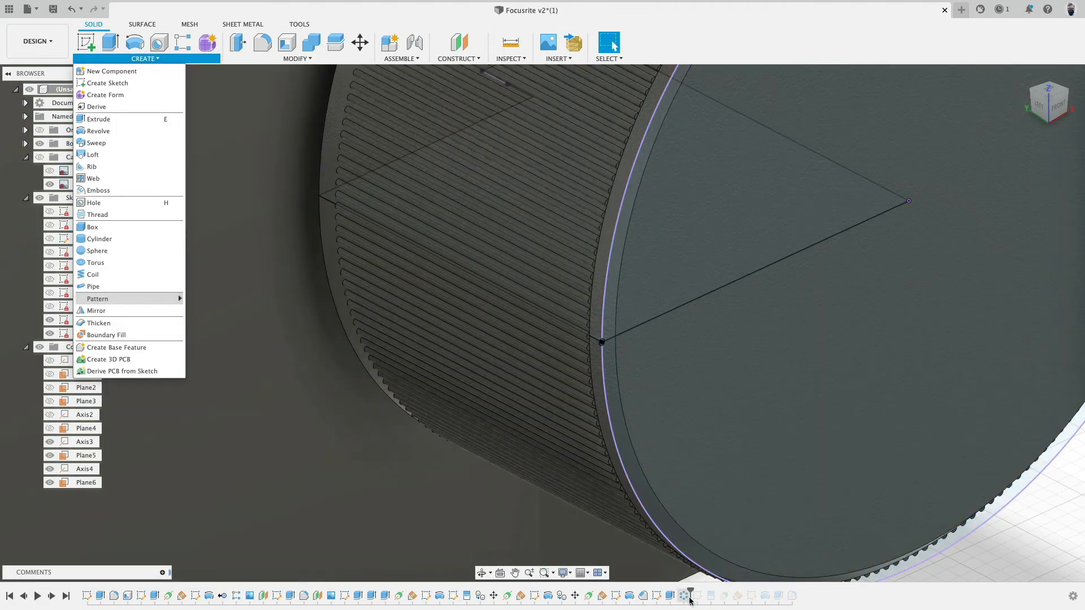
{"action": "left_click", "coordinate": [684, 593]}
{"action": "left_click_drag", "start_coordinate": [682, 593], "coordinate": [677, 591]}
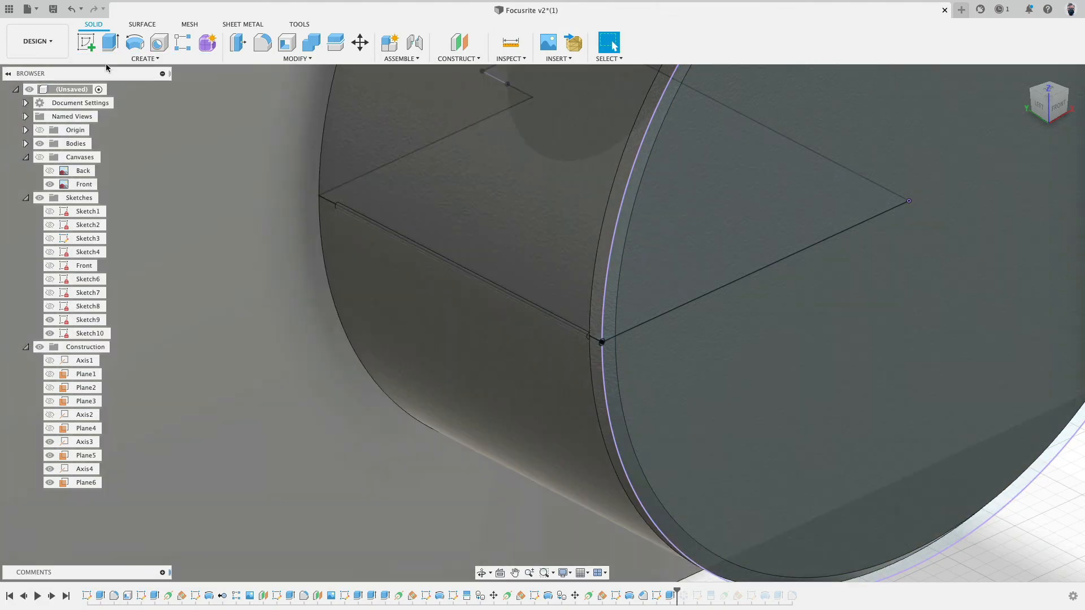
Step: Start a Circular Pattern of type Features with Extrude7 as the patterned object
{"action": "left_click", "coordinate": [113, 58]}
{"action": "mouse_move", "coordinate": [128, 297]}
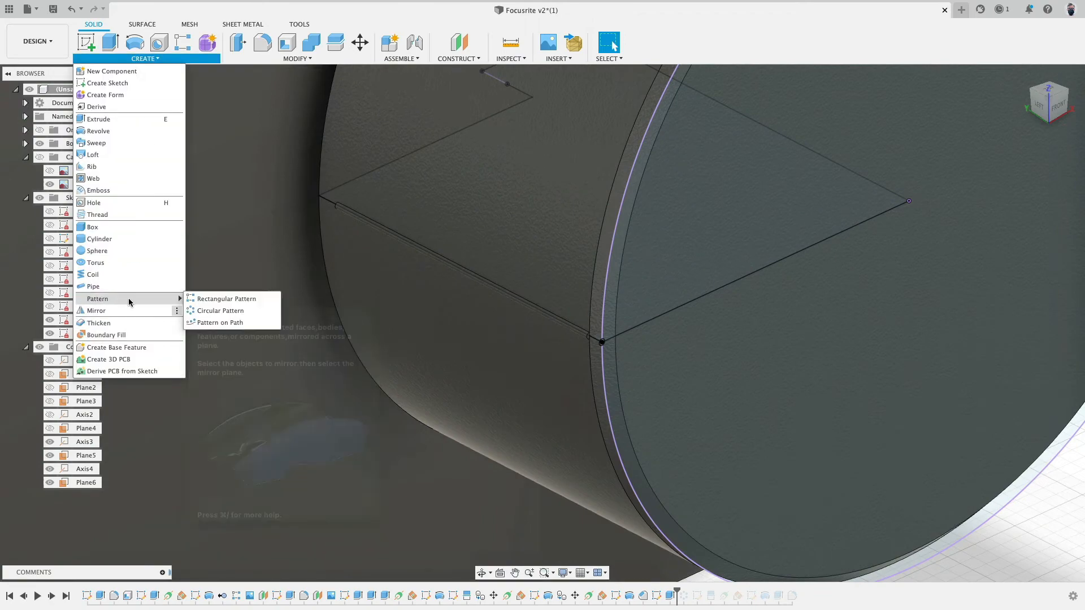
{"action": "left_click", "coordinate": [220, 311]}
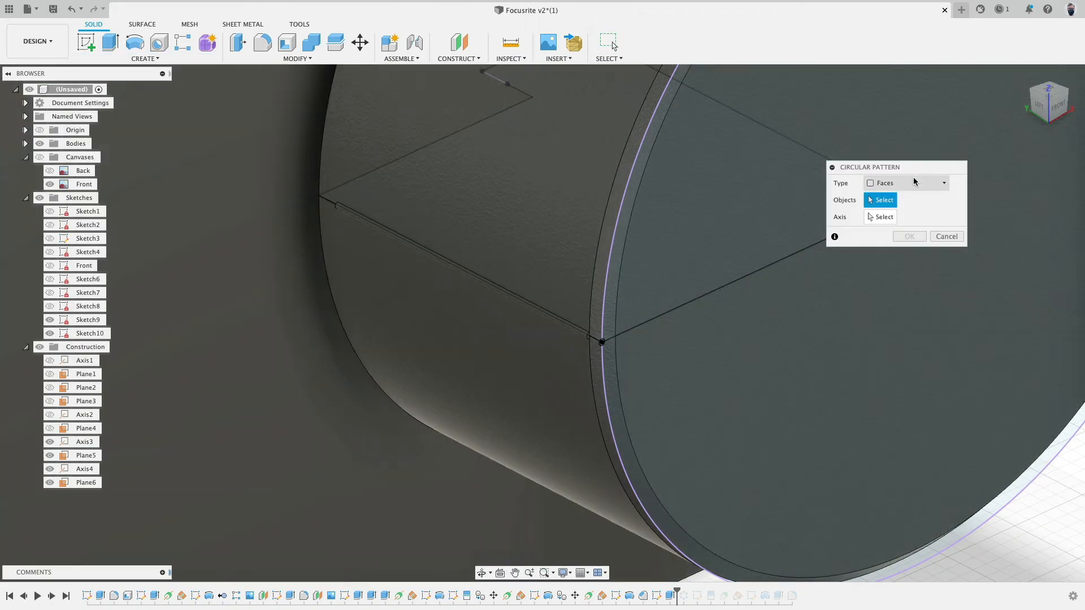
{"action": "left_click", "coordinate": [916, 183]}
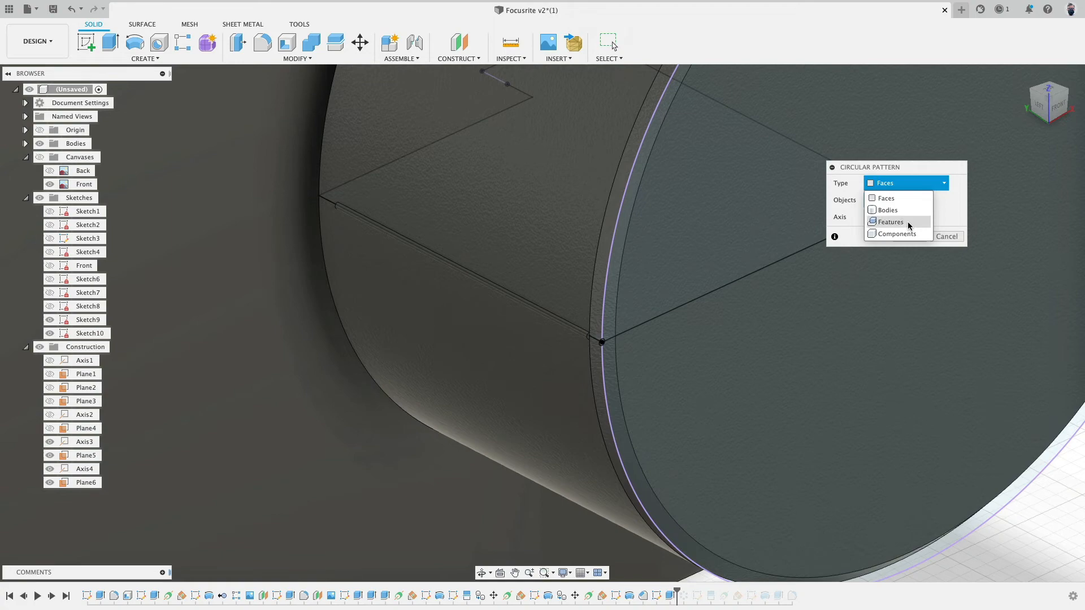
{"action": "left_click", "coordinate": [907, 222]}
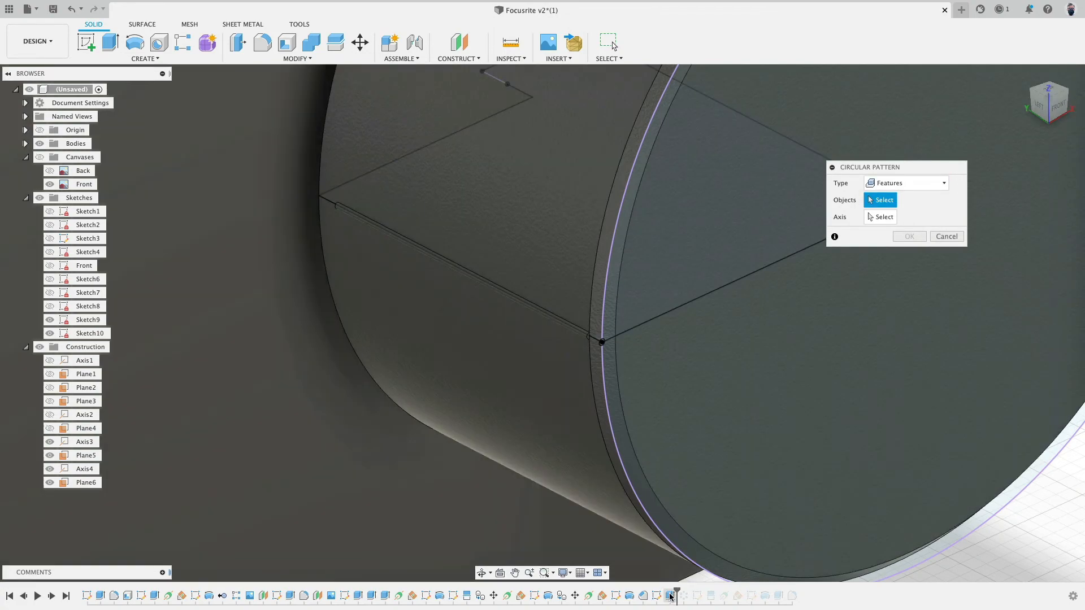
{"action": "left_click", "coordinate": [669, 595]}
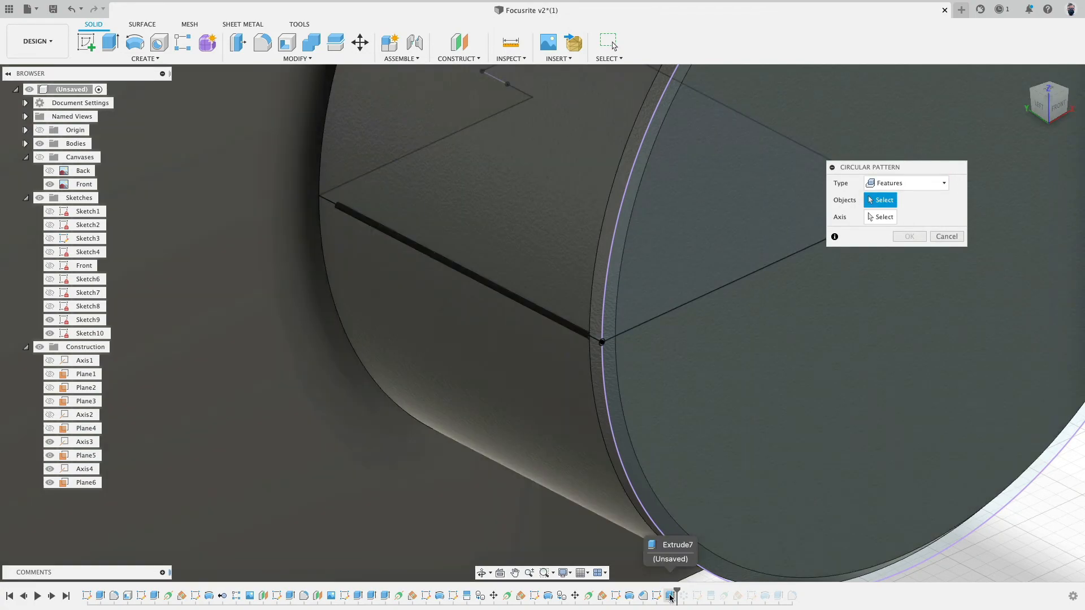
Step: Pattern the ridge fully around the axis of the knob's cylindrical face with a quantity of 60
{"action": "left_click", "coordinate": [908, 217]}
{"action": "scroll", "coordinate": [645, 188], "scroll_direction": "down", "scroll_amount": 3}
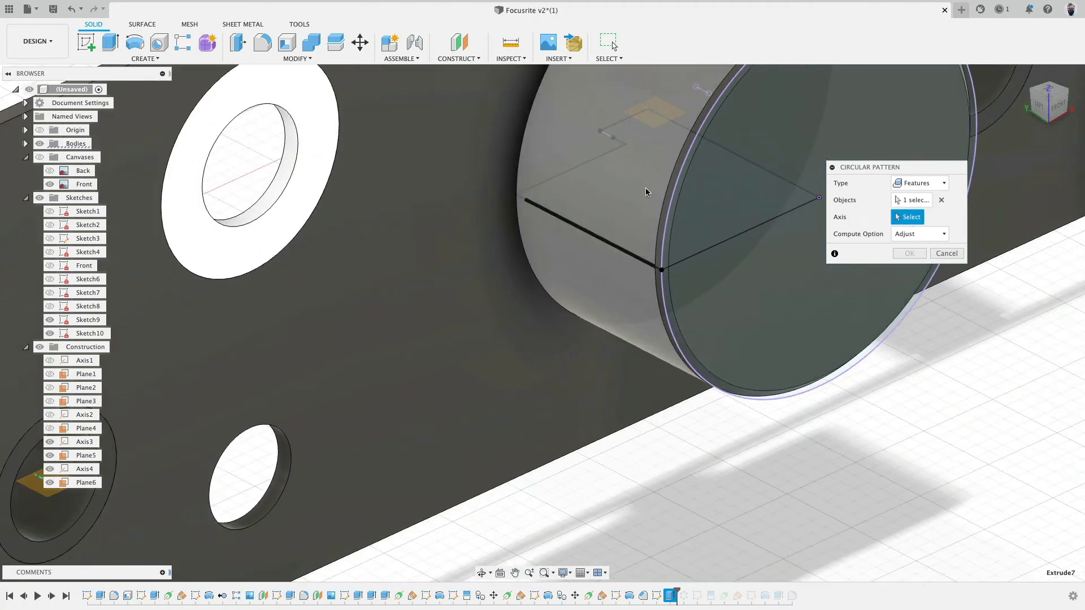
{"action": "left_click", "coordinate": [645, 188]}
{"action": "middle_click_drag", "start_coordinate": [800, 286], "coordinate": [658, 280]}
{"action": "double_click", "coordinate": [906, 267]}
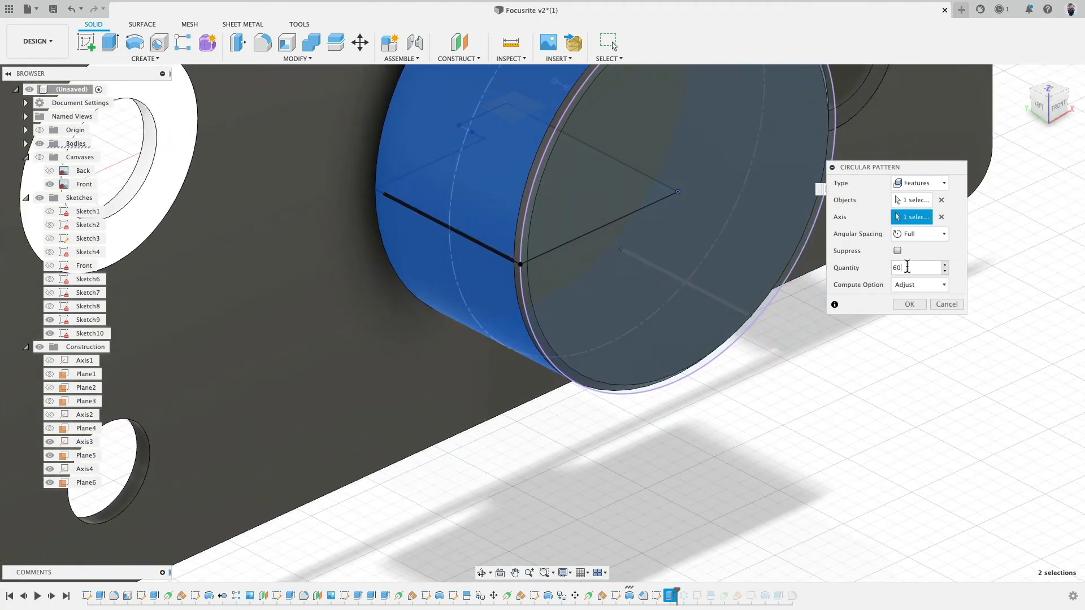
Step: Try the ridge pattern with quantity 90, switch its compute option to Optimized with quantity 200, and cancel the pattern
{"action": "left_click", "coordinate": [925, 286]}
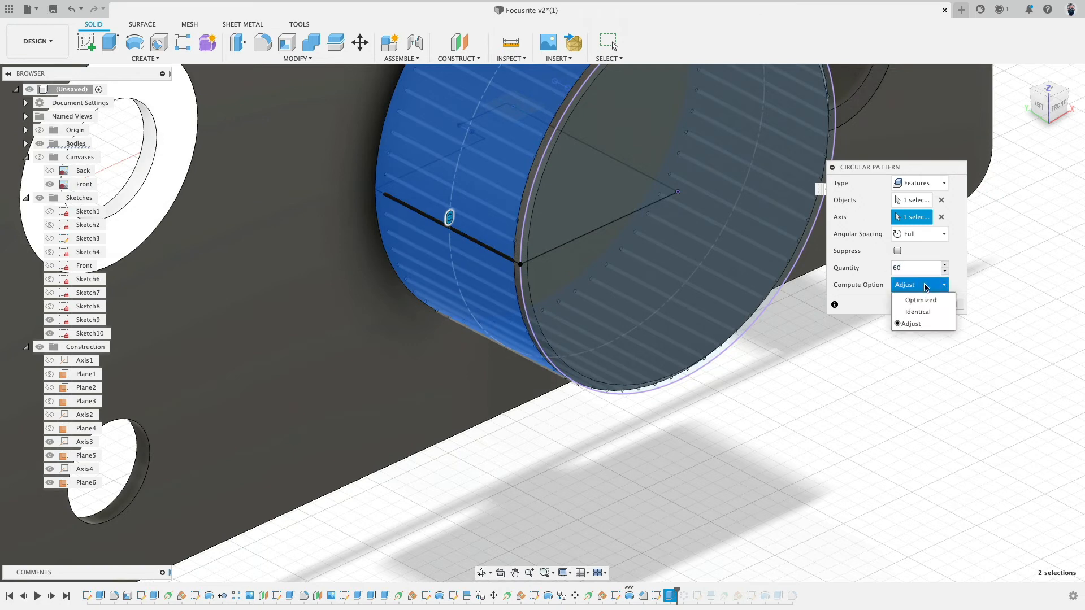
{"action": "left_click", "coordinate": [925, 285]}
{"action": "left_click", "coordinate": [912, 268]}
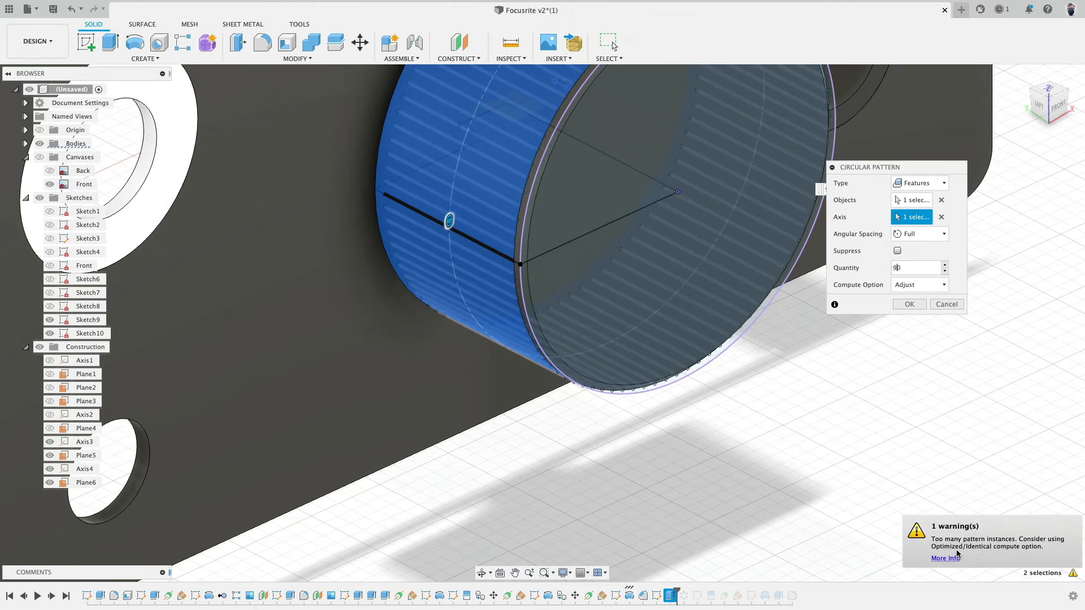
{"action": "left_click", "coordinate": [921, 285]}
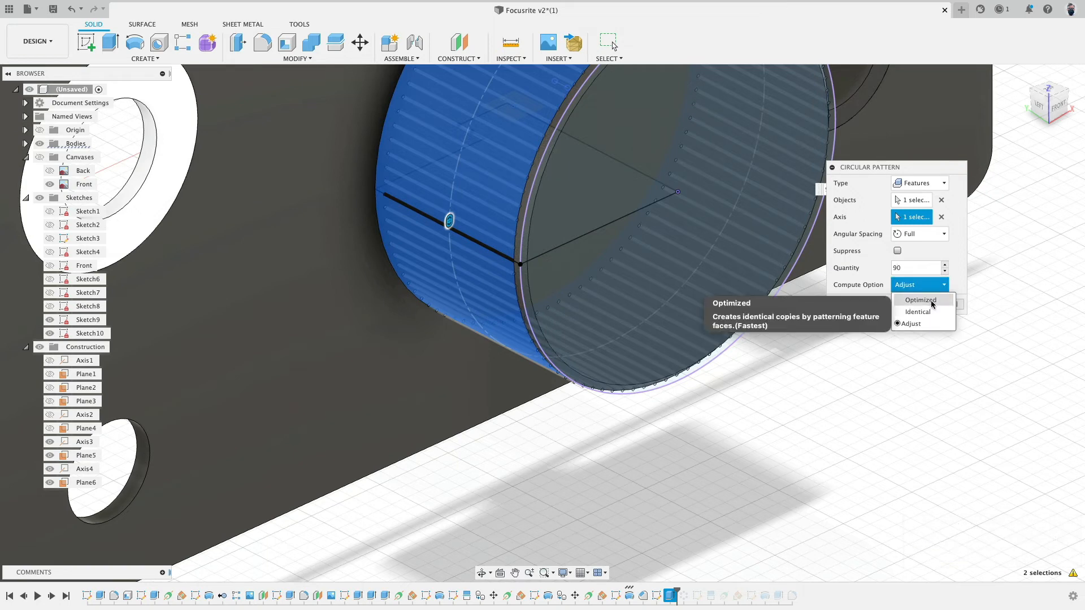
{"action": "left_click", "coordinate": [921, 300]}
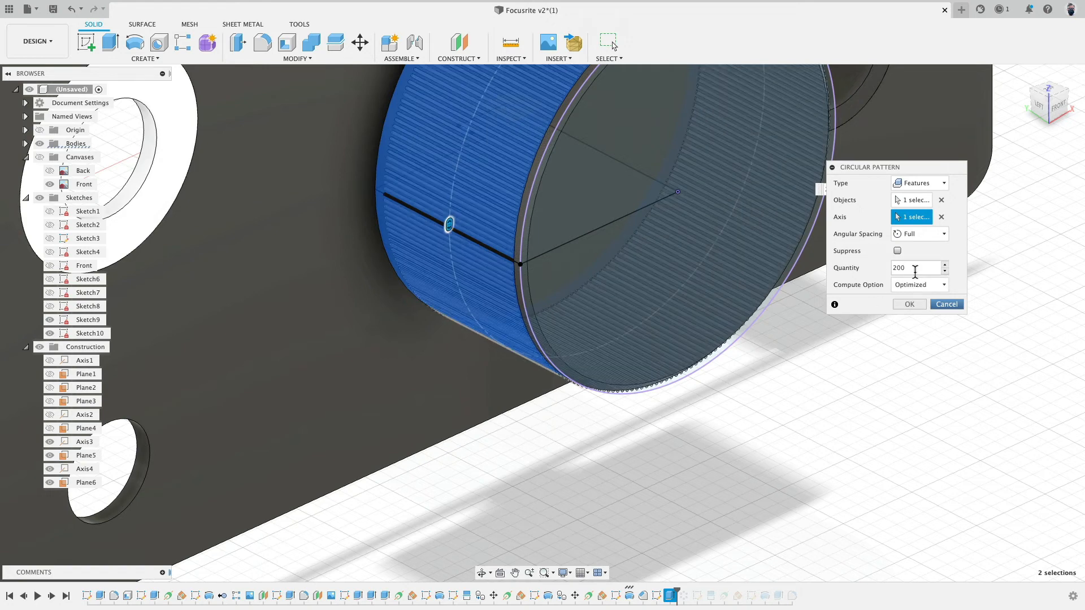
{"action": "left_click", "coordinate": [946, 304]}
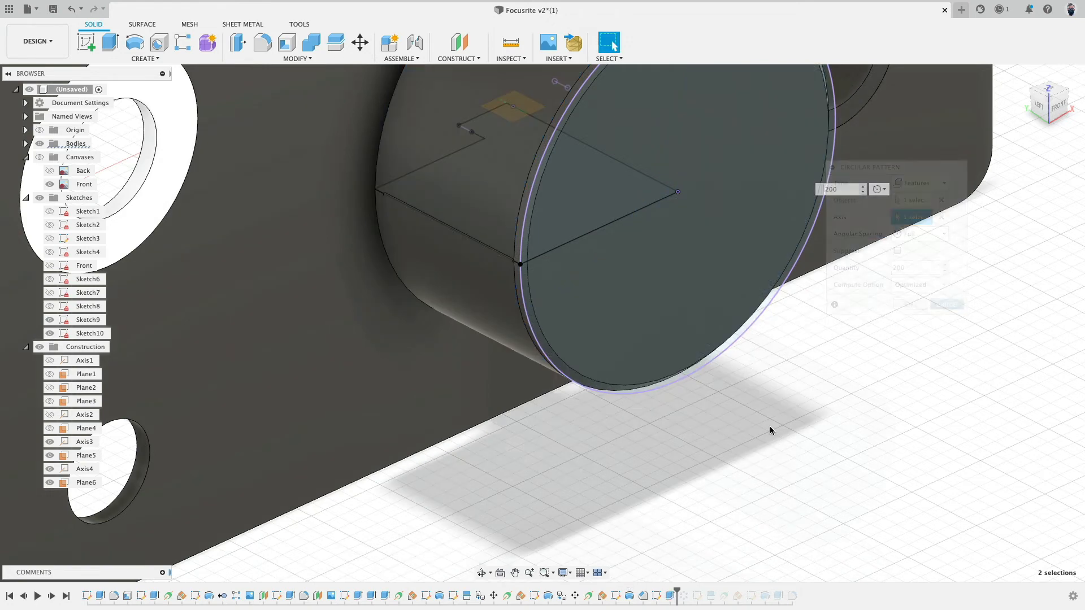
Step: Roll the timeline forward past the existing circular pattern and review its quantity and compute option, closing it without changes
{"action": "left_click_drag", "start_coordinate": [677, 594], "coordinate": [682, 597]}
{"action": "double_click", "coordinate": [682, 596]}
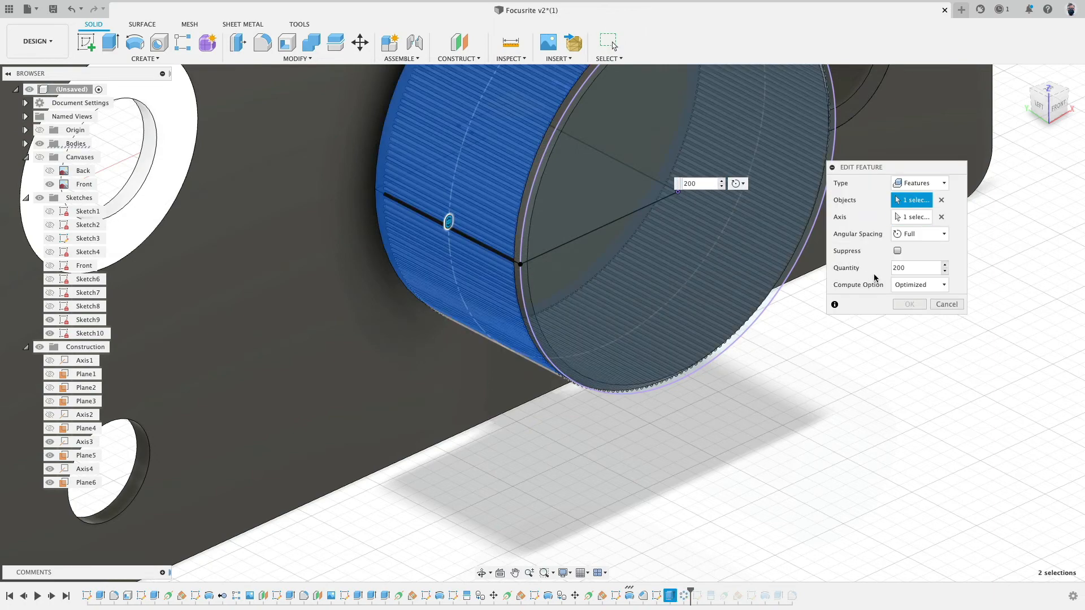
{"action": "left_click", "coordinate": [949, 306]}
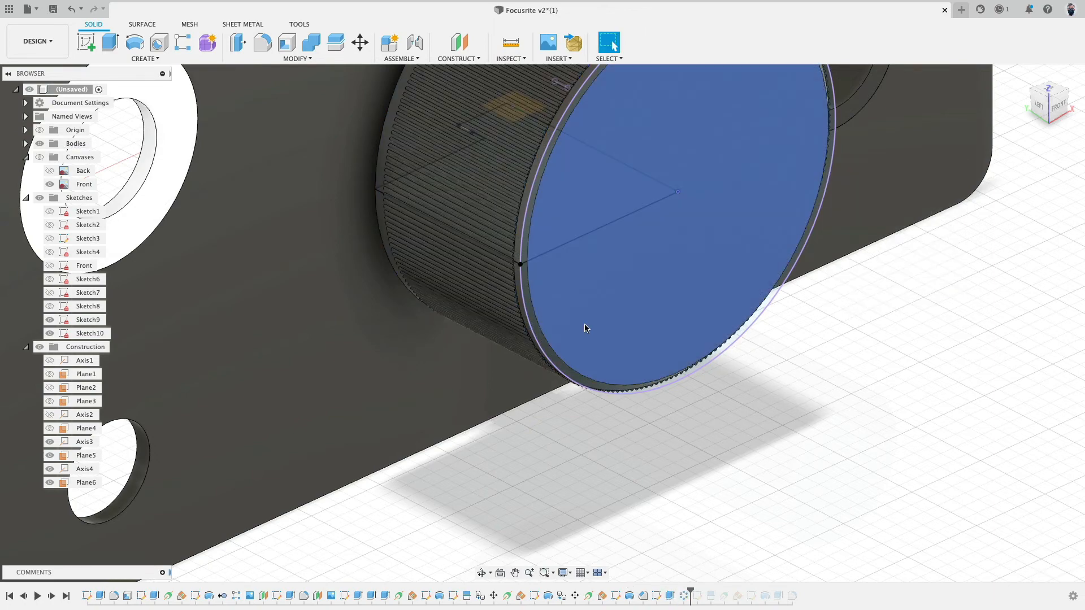
Step: Roll the timeline forward to the knob's indicator-line sketch, examine its dimensions from the front, and close it without changes
{"action": "scroll", "coordinate": [587, 330], "scroll_direction": "up", "scroll_amount": 5}
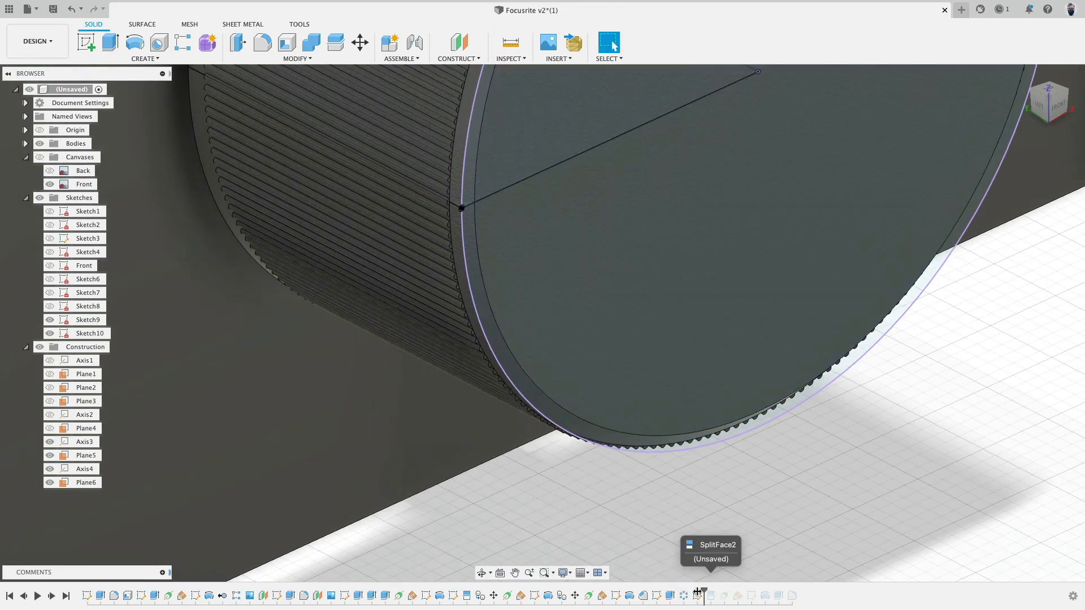
{"action": "left_click_drag", "start_coordinate": [690, 591], "coordinate": [704, 593]}
{"action": "scroll", "coordinate": [697, 477], "scroll_direction": "down", "scroll_amount": 6}
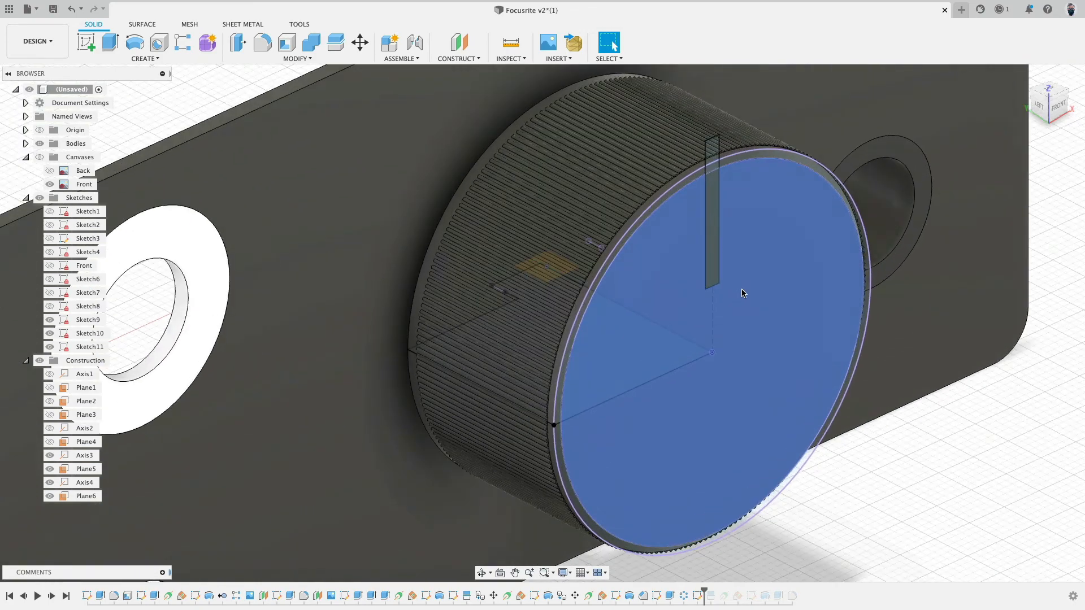
{"action": "double_click", "coordinate": [734, 302]}
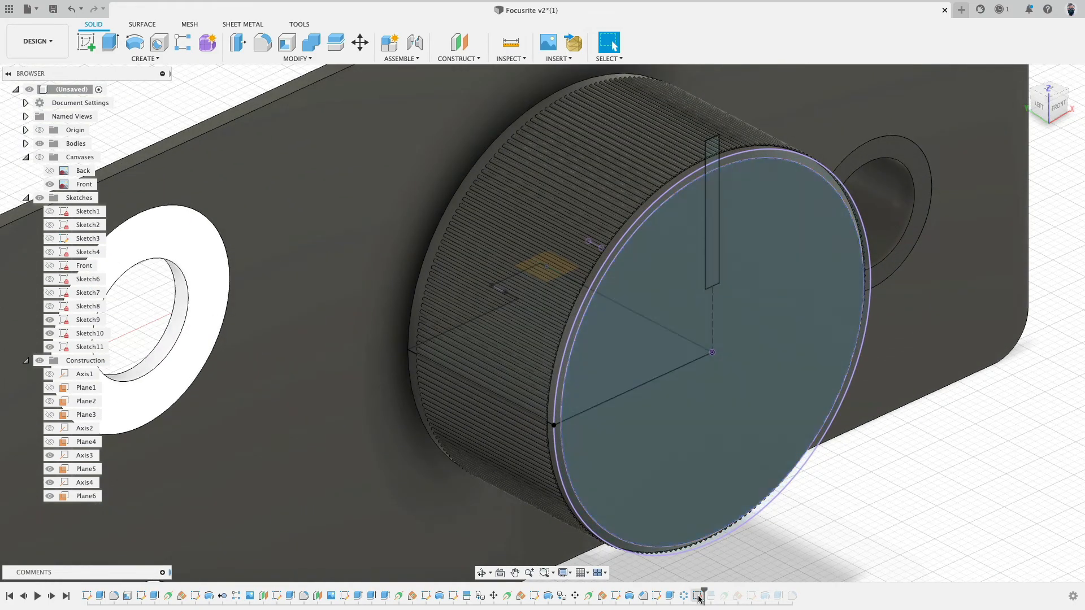
{"action": "middle_click_drag", "start_coordinate": [729, 311], "coordinate": [652, 294], "text": "shift"}
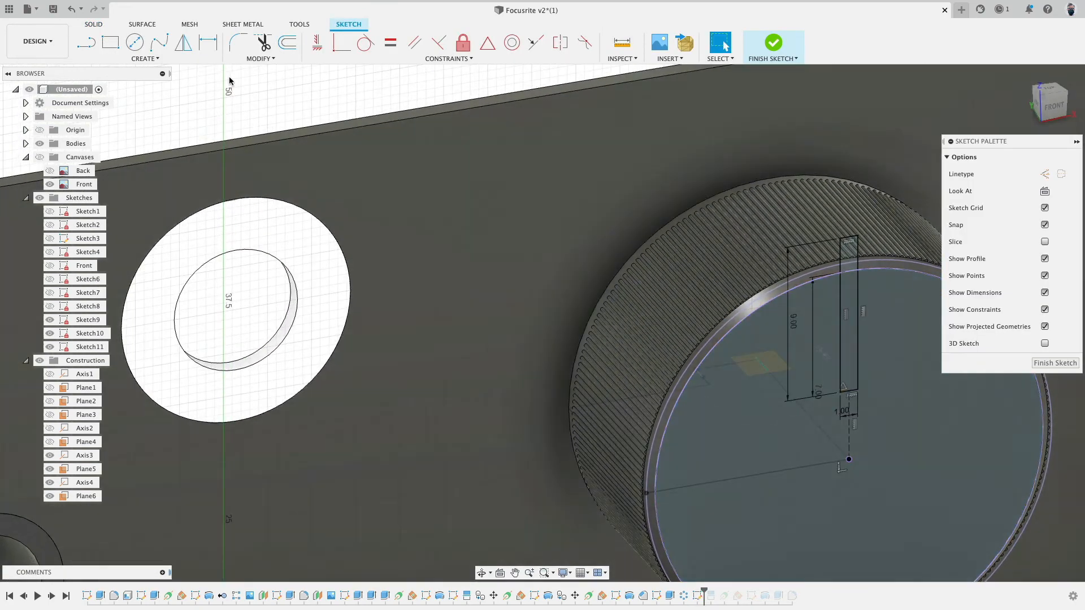
{"action": "left_click", "coordinate": [1053, 106]}
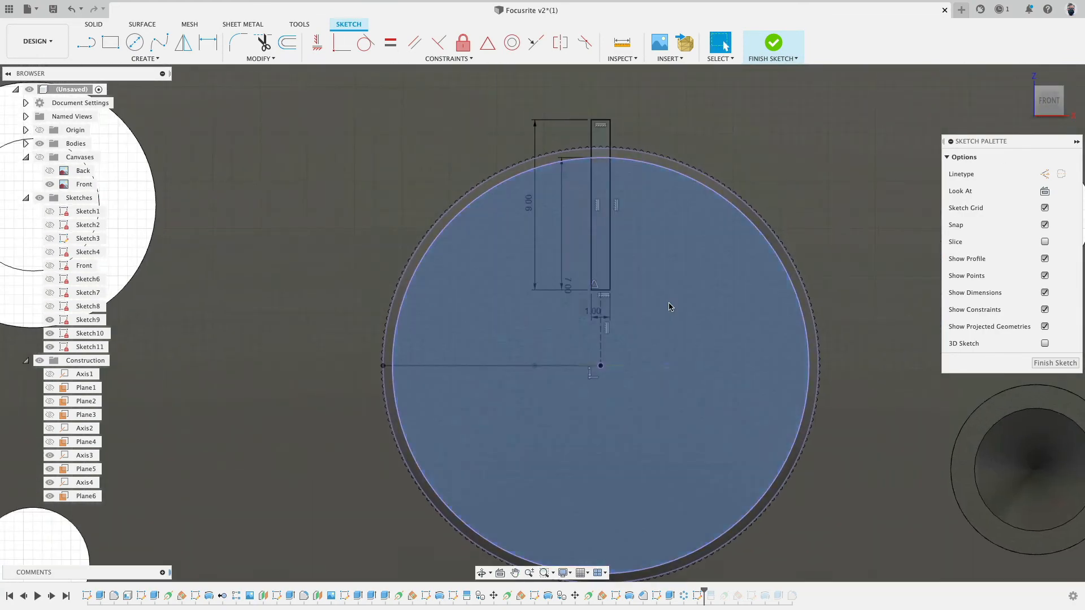
{"action": "scroll", "coordinate": [548, 363], "scroll_direction": "up", "scroll_amount": 5}
{"action": "scroll", "coordinate": [572, 364], "scroll_direction": "down", "scroll_amount": 3}
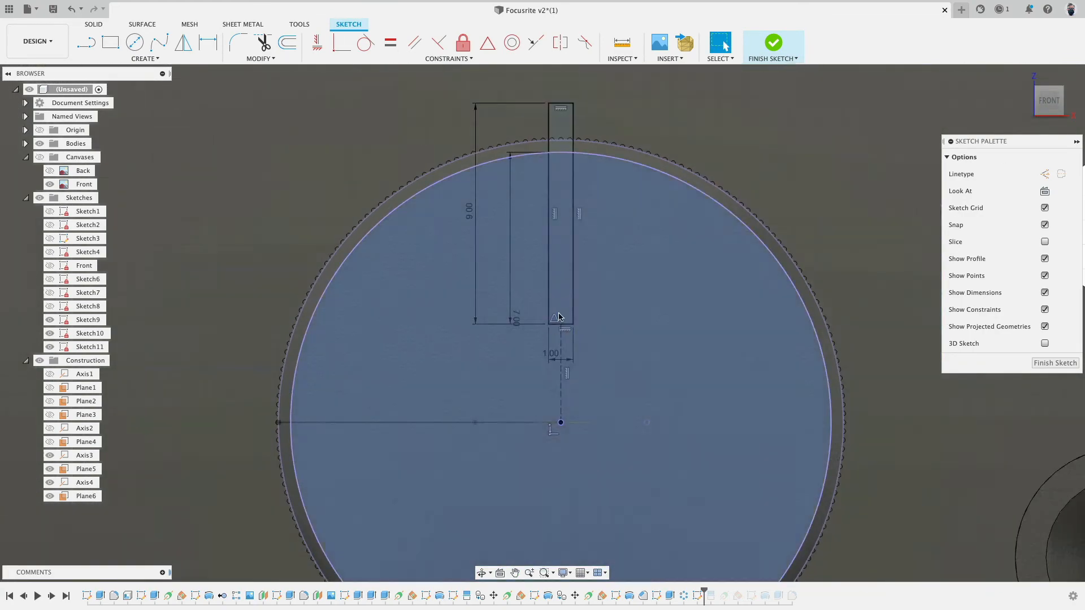
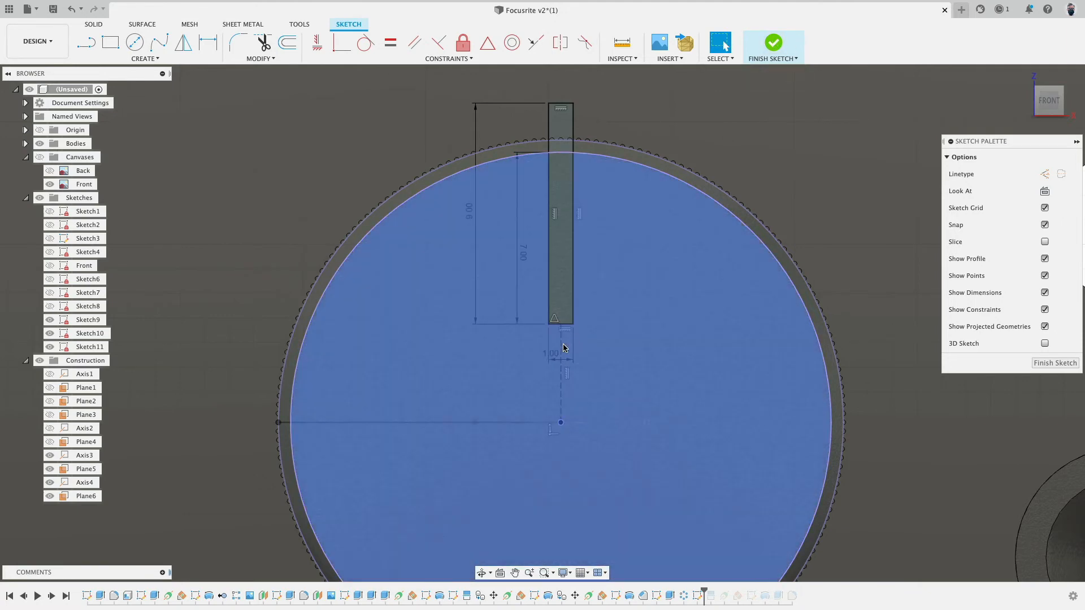
{"action": "left_click", "coordinate": [769, 61]}
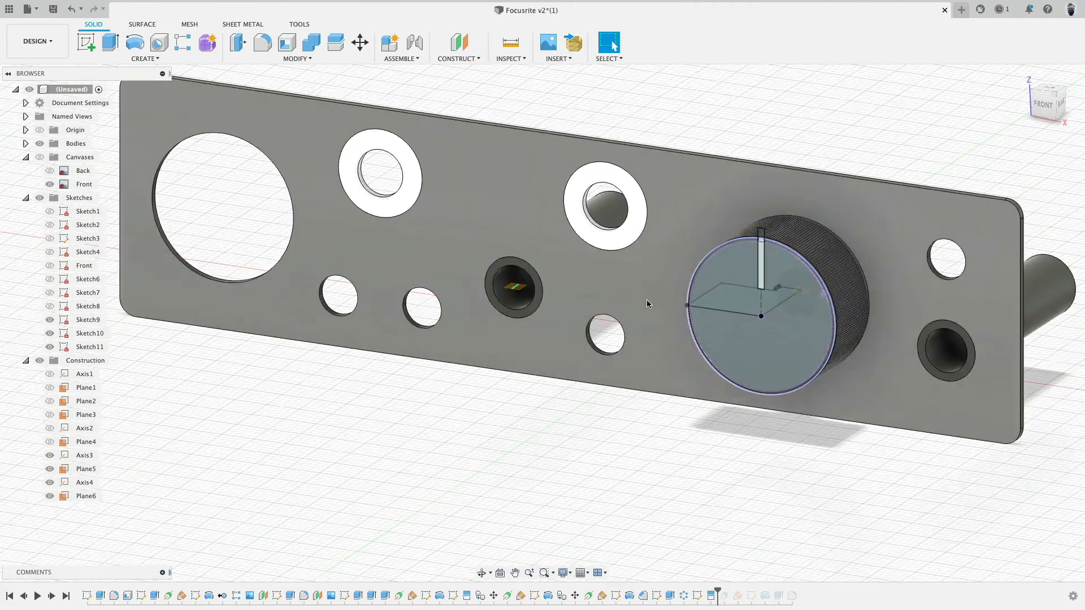
Step: Hide Body19, Body18, Body17, Body14 and Body13 so only the front plate is shown
{"action": "scroll", "coordinate": [647, 303], "scroll_direction": "down", "scroll_amount": 3}
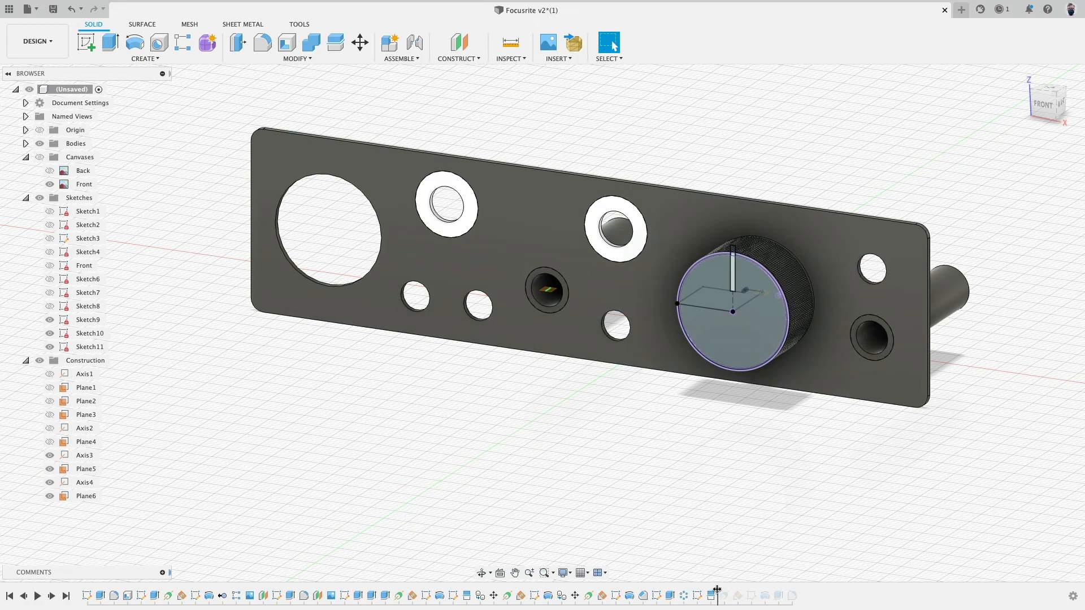
{"action": "left_click", "coordinate": [26, 144]}
{"action": "left_click", "coordinate": [51, 388]}
{"action": "left_click", "coordinate": [51, 374]}
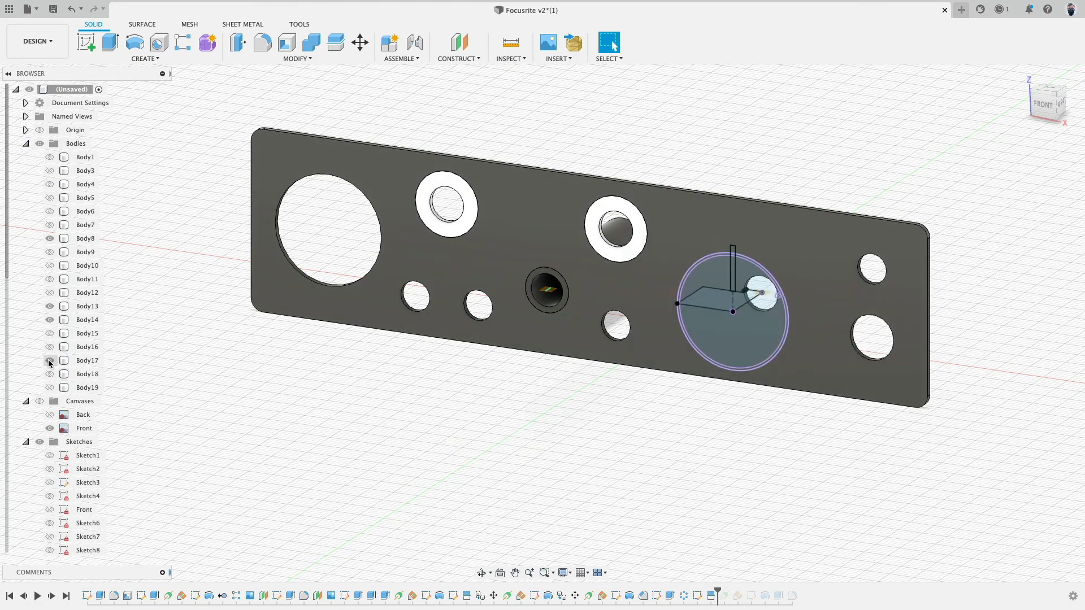
{"action": "left_click", "coordinate": [50, 361]}
{"action": "left_click", "coordinate": [50, 320]}
{"action": "left_click", "coordinate": [50, 306]}
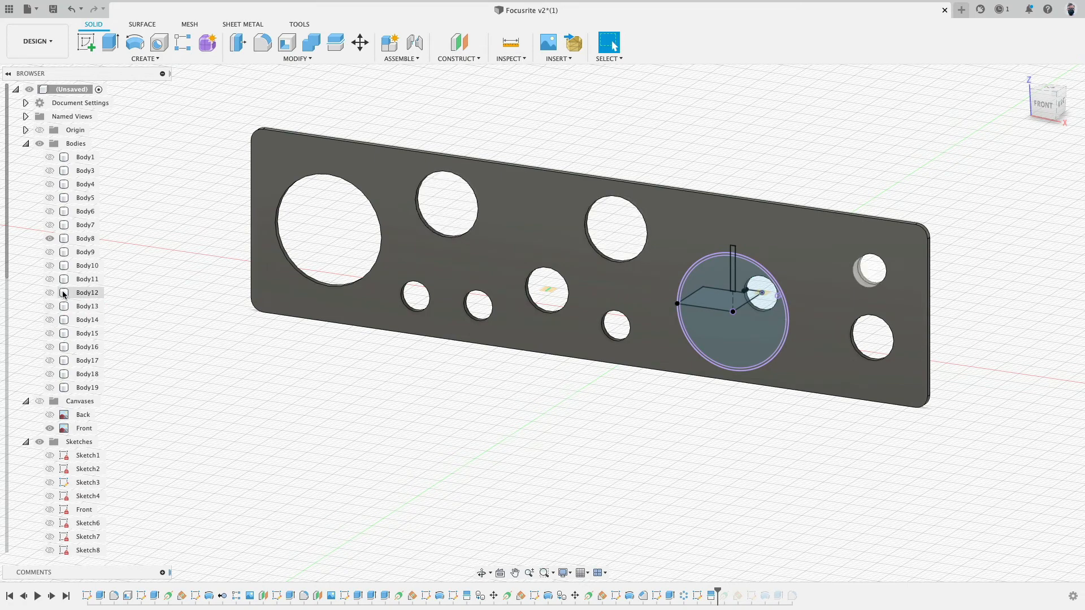
Step: Roll the timeline forward past Axis5 and Plane7 and inspect both in the front plate's largest hole
{"action": "left_click_drag", "start_coordinate": [716, 590], "coordinate": [725, 590]}
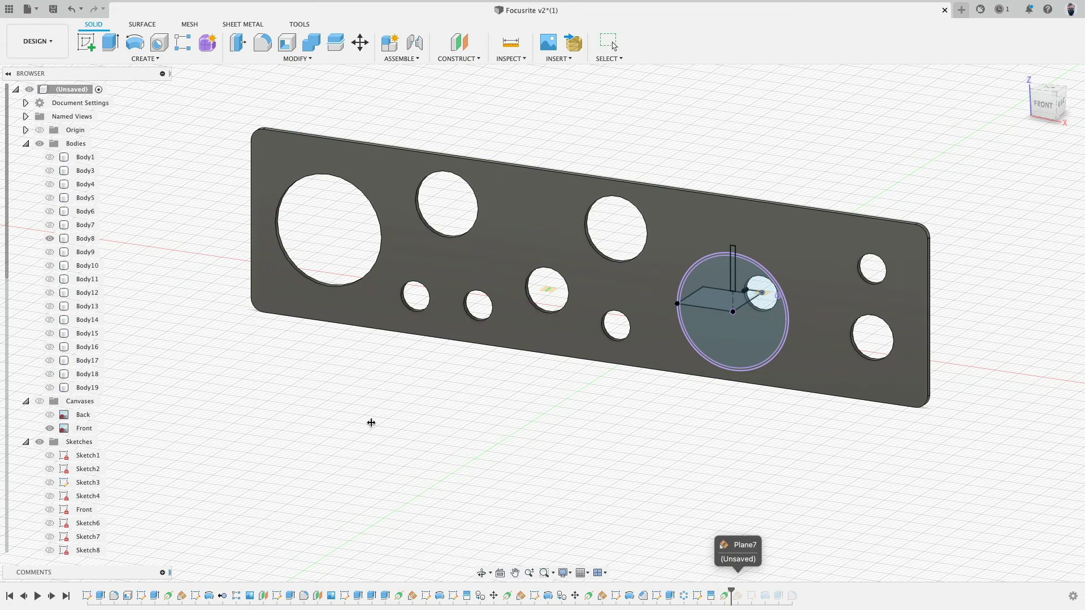
{"action": "scroll", "coordinate": [371, 423], "scroll_direction": "left", "scroll_amount": 5}
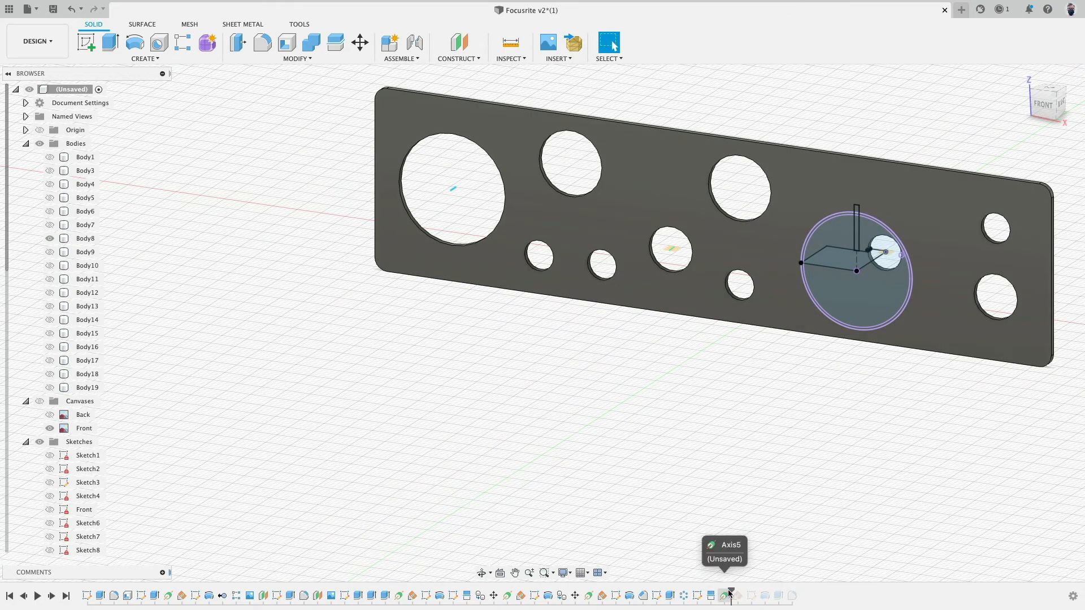
{"action": "left_click_drag", "start_coordinate": [730, 590], "coordinate": [743, 590]}
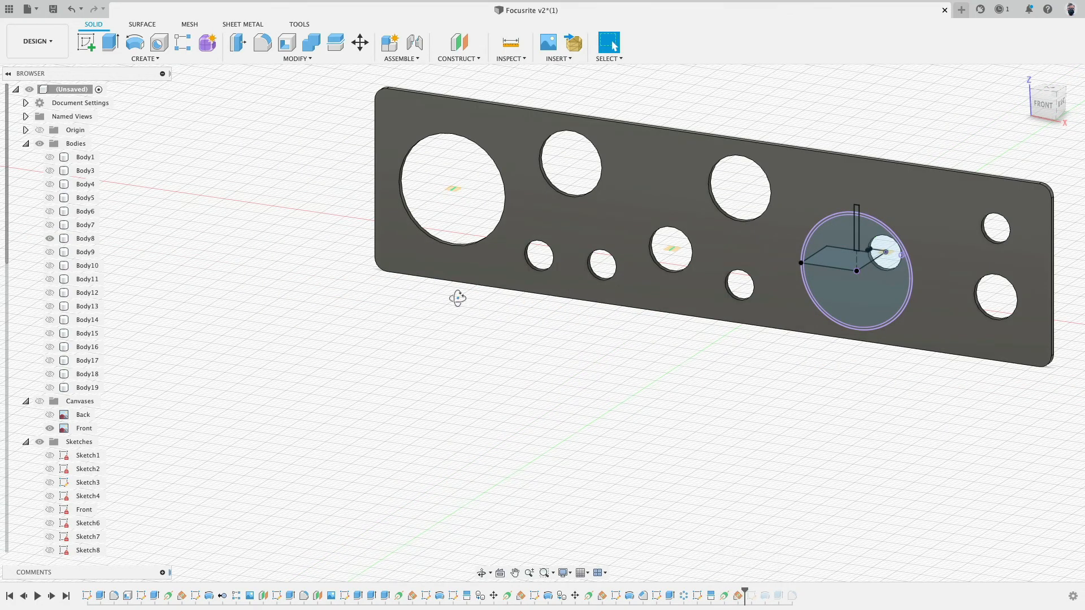
{"action": "middle_click_drag", "start_coordinate": [458, 298], "coordinate": [449, 334], "text": "shift"}
{"action": "scroll", "coordinate": [443, 148], "scroll_direction": "up", "scroll_amount": 5}
{"action": "middle_click_drag", "start_coordinate": [518, 291], "coordinate": [521, 311]}
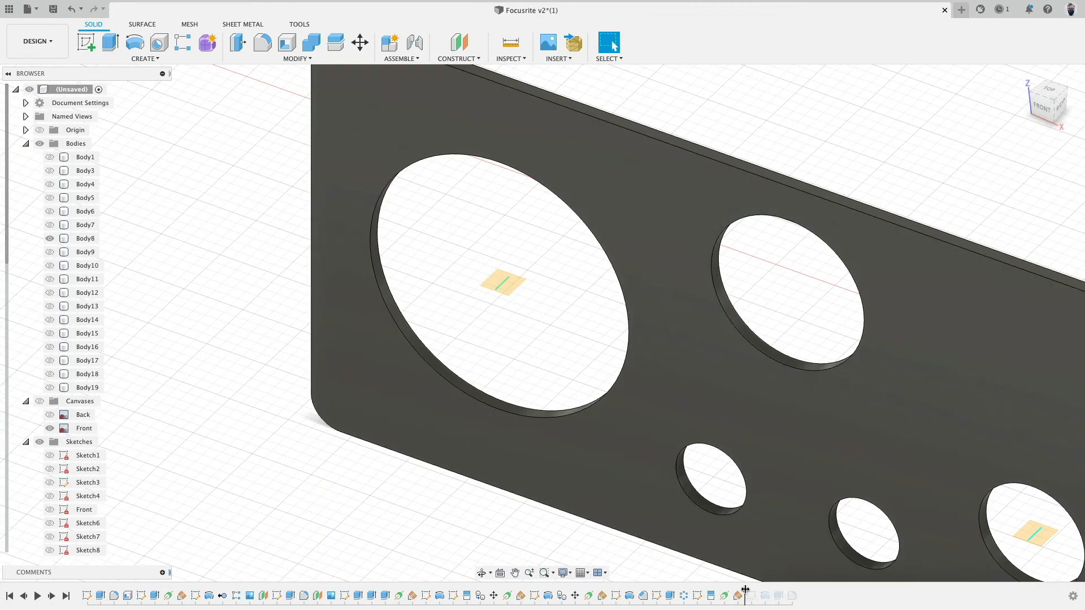
Step: Open the connector's profile sketch for editing and hide the Bodies folder for a clear view
{"action": "double_click", "coordinate": [752, 596]}
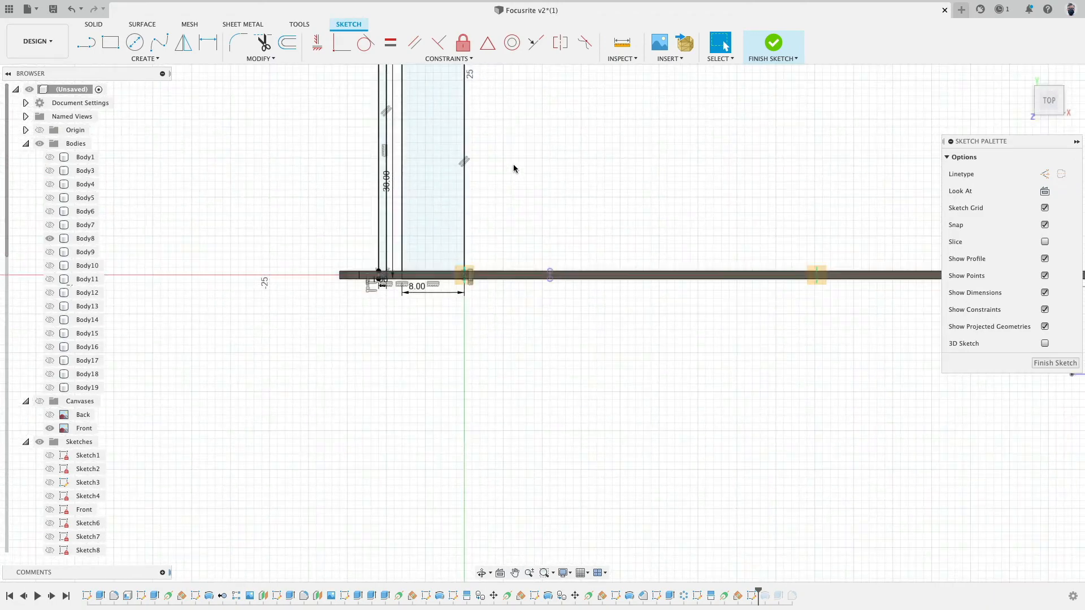
{"action": "left_click", "coordinate": [38, 145]}
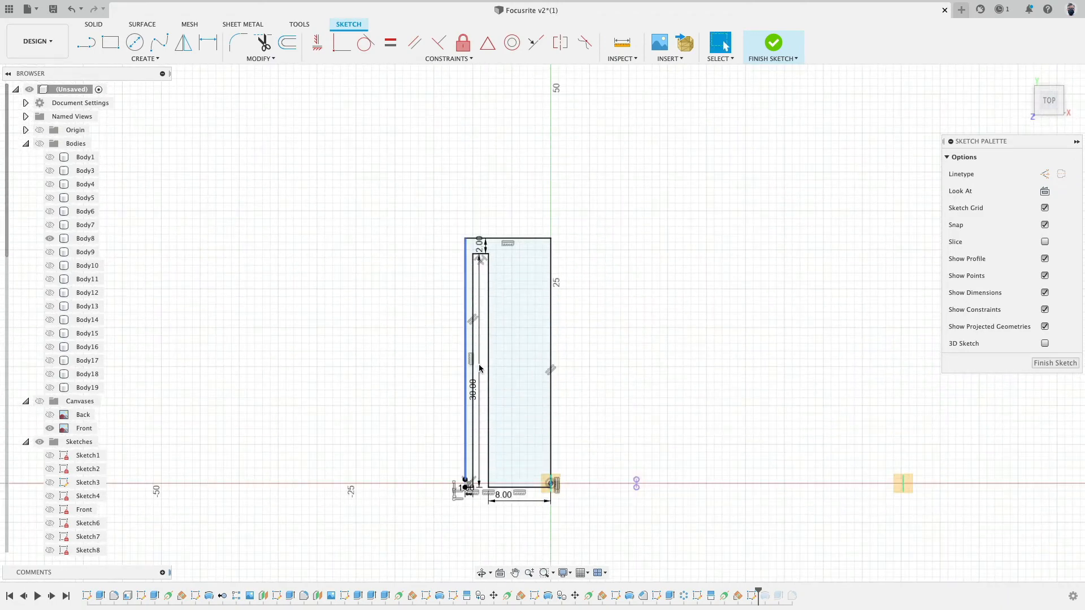
{"action": "middle_click_drag", "start_coordinate": [565, 452], "coordinate": [440, 373], "text": "shift"}
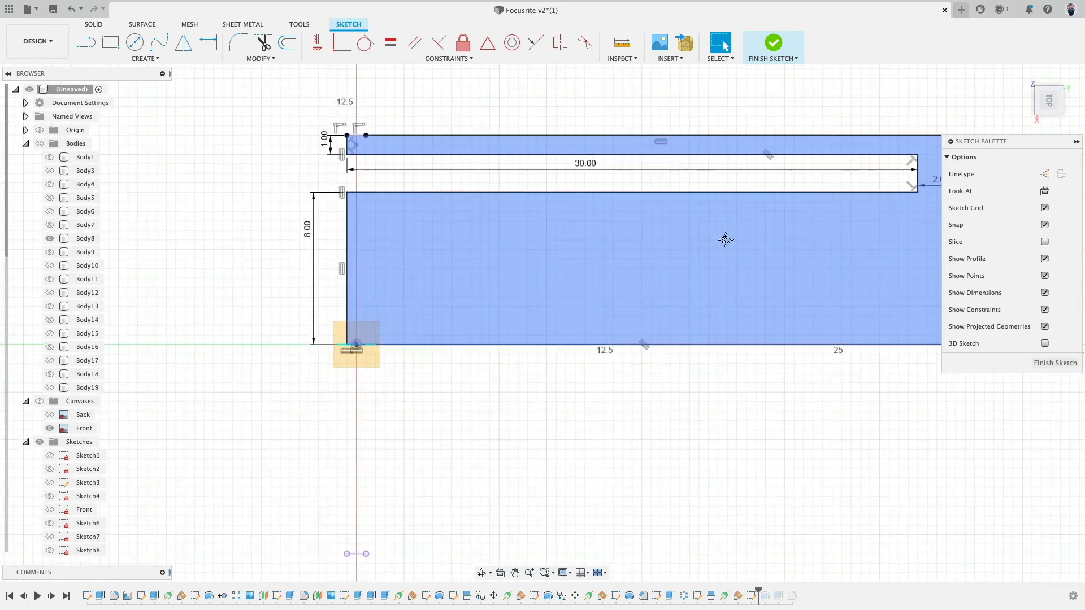
Step: Reposition the 1.00, 30.00 and 2.00 mm dimensions around the connector profile and finish the sketch
{"action": "left_click_drag", "start_coordinate": [213, 212], "coordinate": [214, 164]}
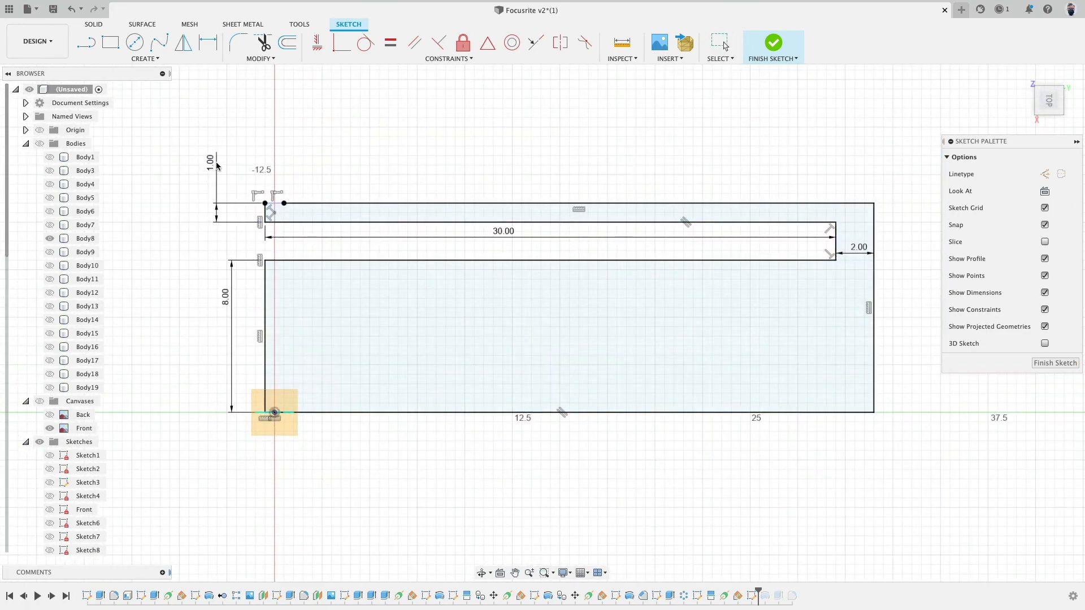
{"action": "left_click_drag", "start_coordinate": [504, 230], "coordinate": [507, 232]}
{"action": "left_click_drag", "start_coordinate": [854, 254], "coordinate": [853, 280]}
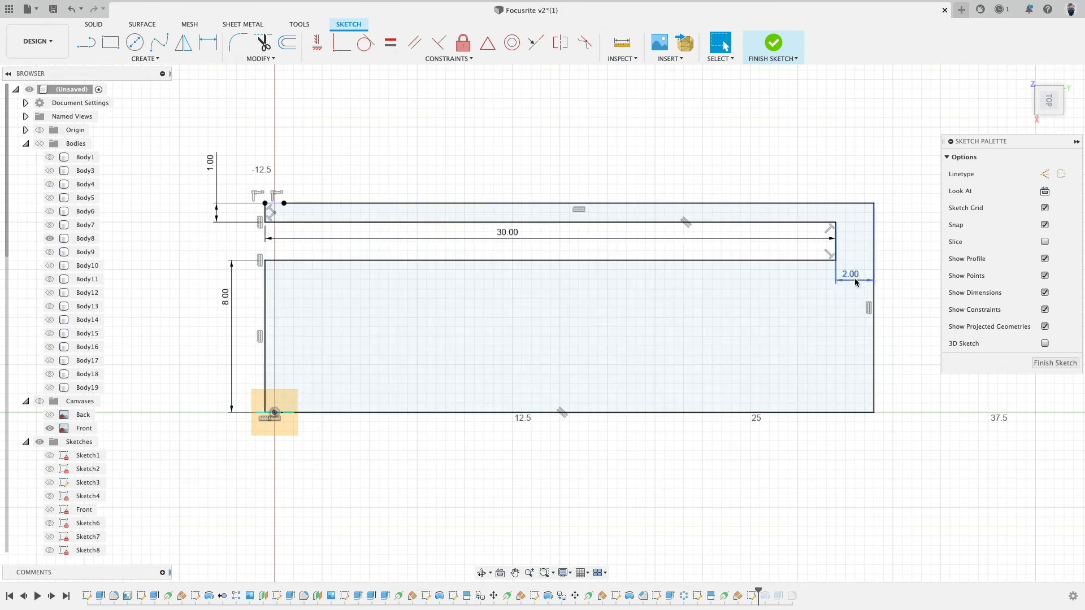
{"action": "left_click_drag", "start_coordinate": [853, 276], "coordinate": [858, 244]}
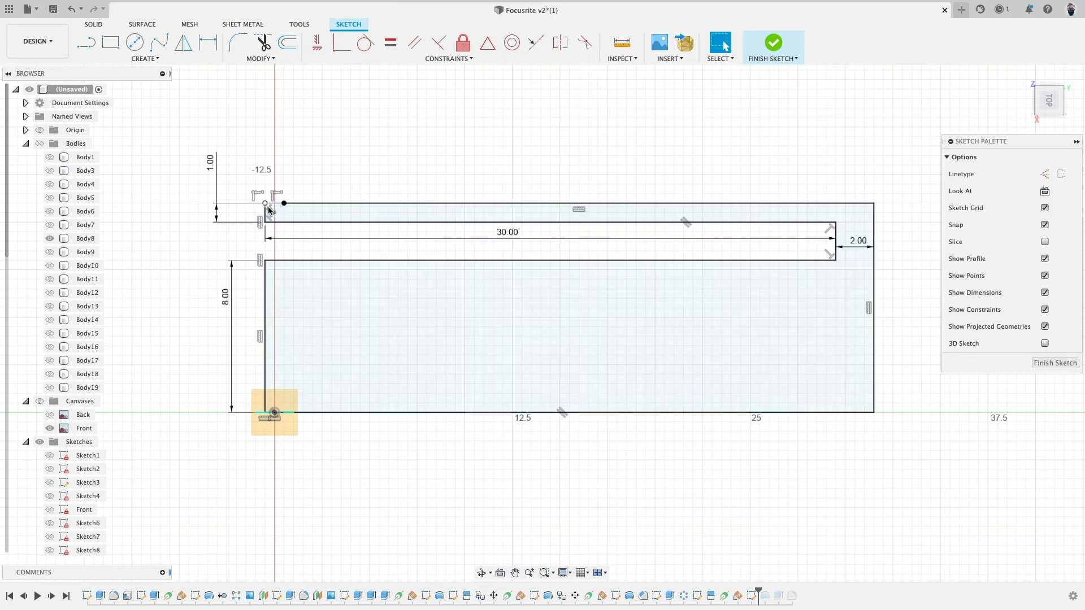
{"action": "scroll", "coordinate": [293, 310], "scroll_direction": "down", "scroll_amount": 3}
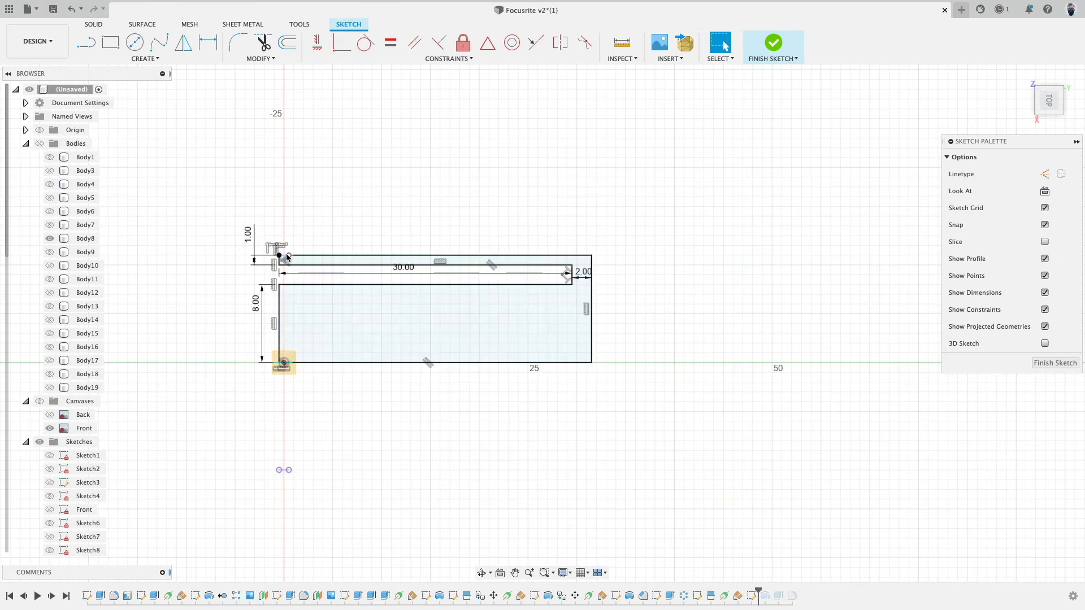
{"action": "mouse_move", "coordinate": [286, 256]}
{"action": "middle_mouse_down", "text": "shift"}
{"action": "mouse_move", "coordinate": [490, 252]}
{"action": "mouse_move", "coordinate": [473, 144]}
{"action": "middle_mouse_up", "text": "shift"}
{"action": "left_click", "coordinate": [775, 45]}
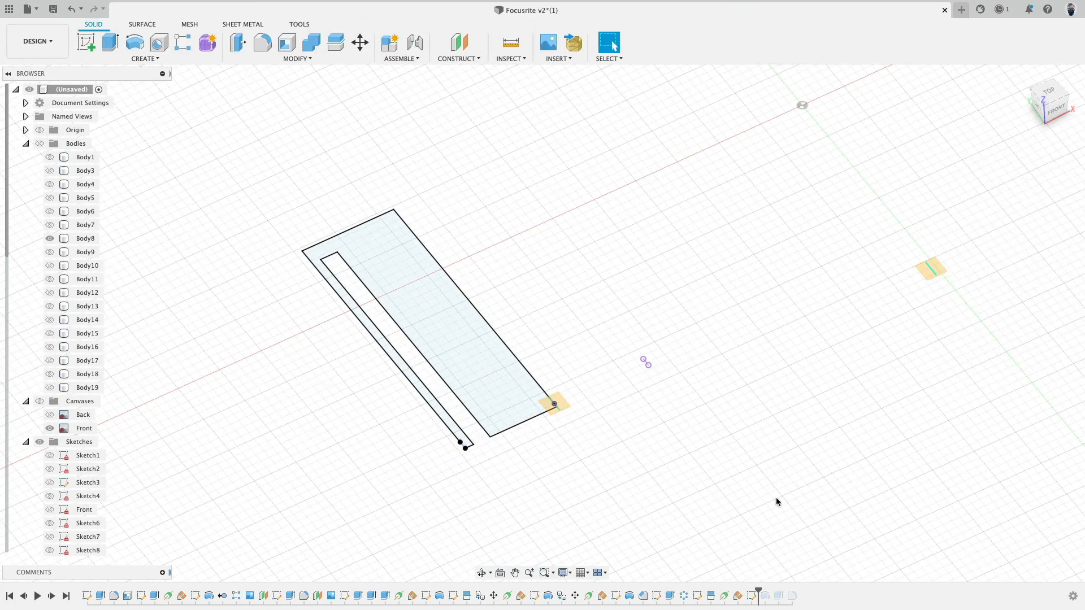
Step: Roll the timeline forward past the connector's revolve and show the Front sketch with its three pin circles
{"action": "left_click_drag", "start_coordinate": [759, 593], "coordinate": [772, 594]}
{"action": "mouse_move", "coordinate": [676, 453]}
{"action": "middle_mouse_down", "text": "shift"}
{"action": "mouse_move", "coordinate": [659, 426]}
{"action": "mouse_move", "coordinate": [614, 410]}
{"action": "middle_mouse_up", "text": "shift"}
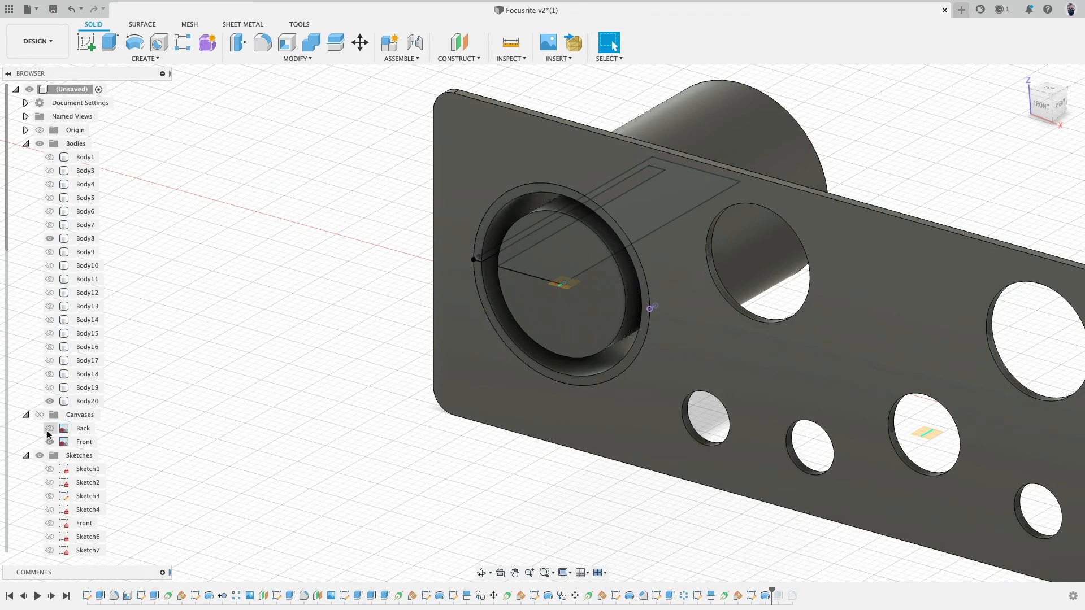
{"action": "left_click", "coordinate": [51, 470]}
{"action": "left_click", "coordinate": [51, 481]}
{"action": "left_click", "coordinate": [51, 480]}
{"action": "left_click", "coordinate": [52, 495]}
{"action": "left_click", "coordinate": [51, 496]}
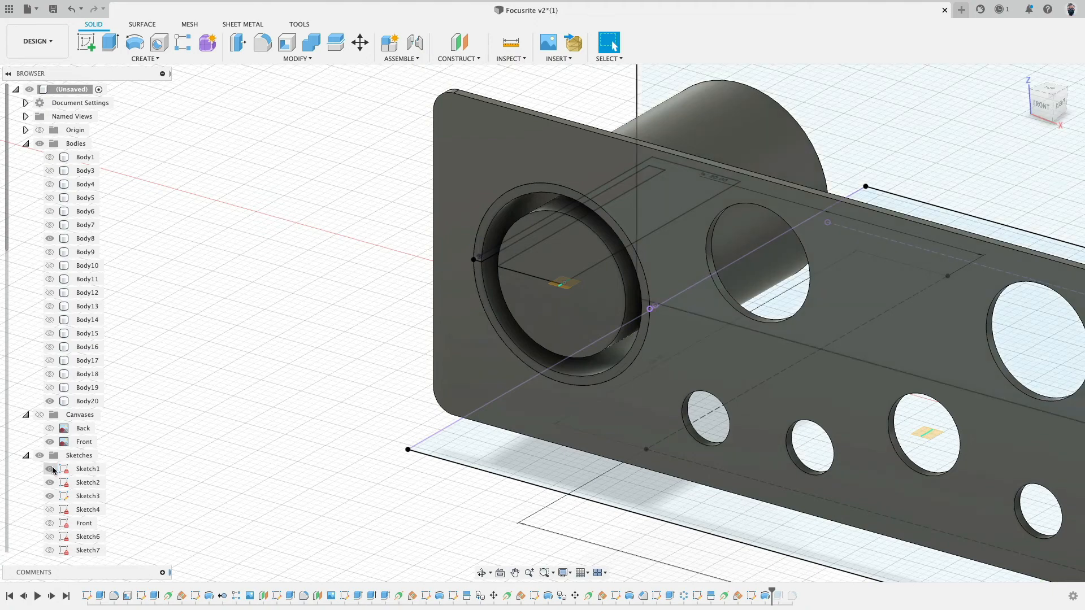
{"action": "left_click", "coordinate": [50, 510]}
{"action": "left_click", "coordinate": [51, 510]}
{"action": "left_click", "coordinate": [50, 497]}
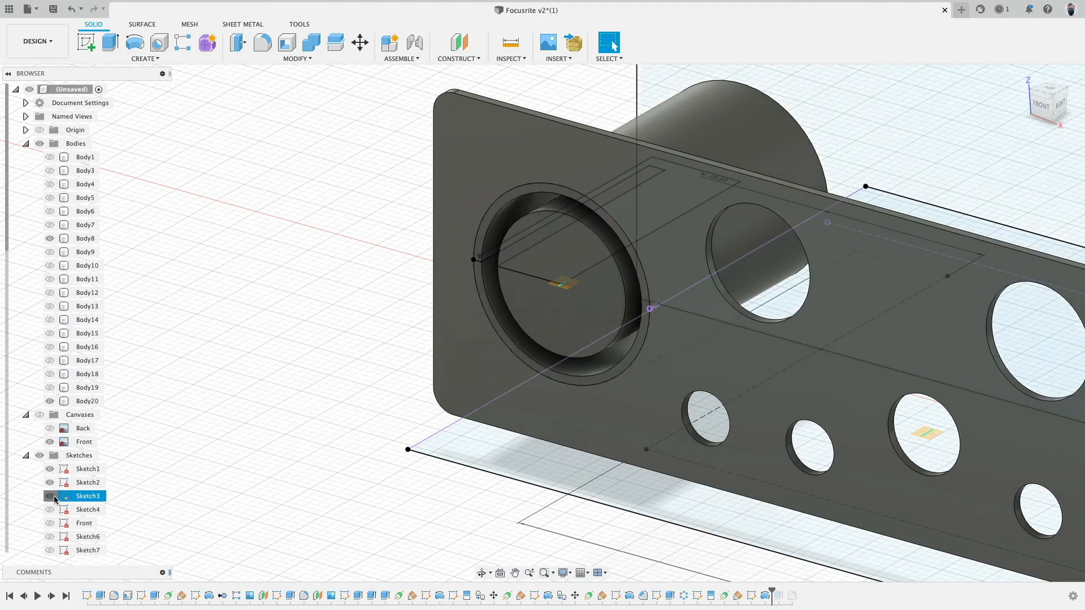
{"action": "left_click", "coordinate": [49, 483]}
{"action": "left_click", "coordinate": [50, 470]}
{"action": "left_click", "coordinate": [50, 523]}
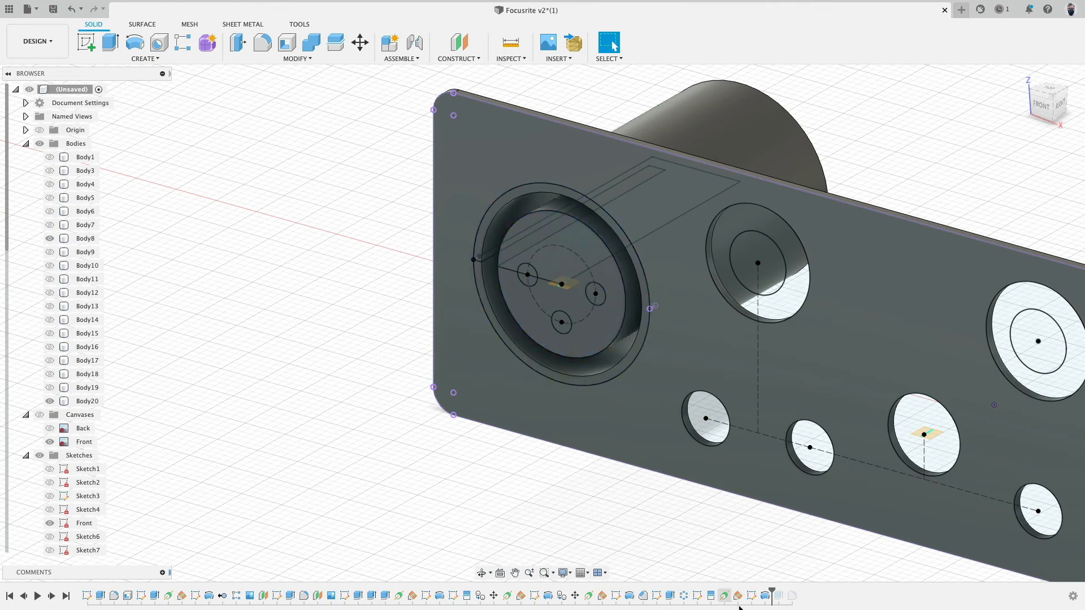
Step: Review the cut extrude for the connector's three pin holes, accept it unchanged, and roll the timeline to the end
{"action": "double_click", "coordinate": [777, 595]}
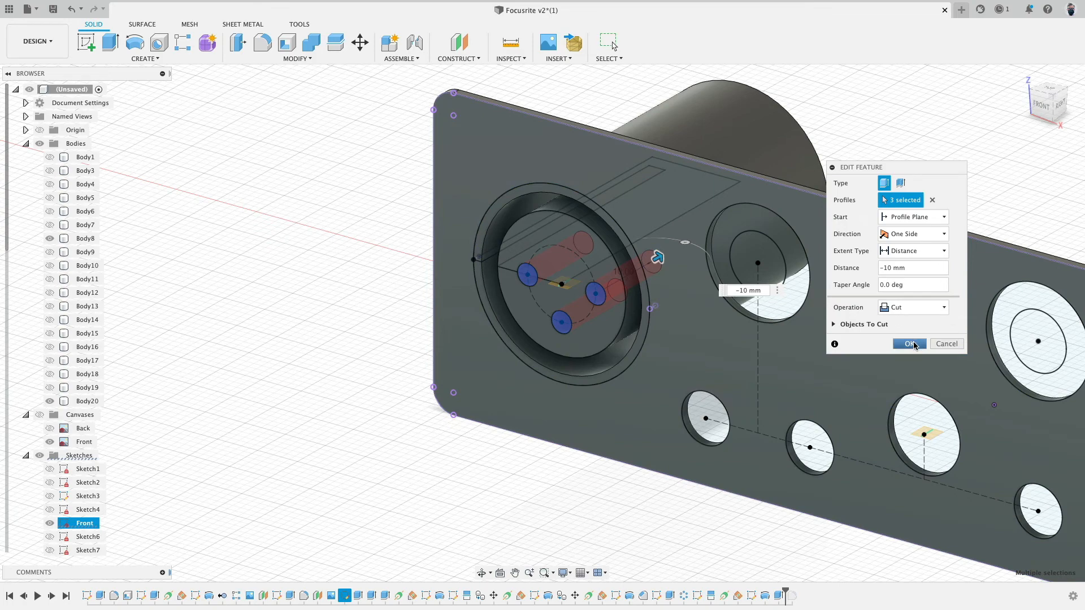
{"action": "left_click", "coordinate": [909, 344]}
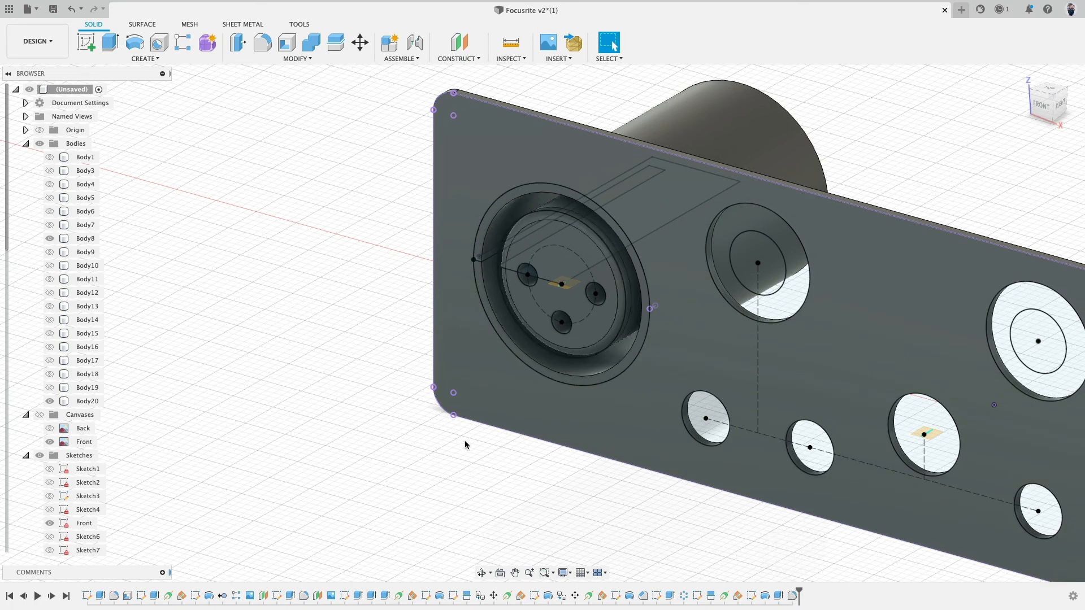
{"action": "scroll", "coordinate": [280, 277], "scroll_direction": "down", "scroll_amount": 3}
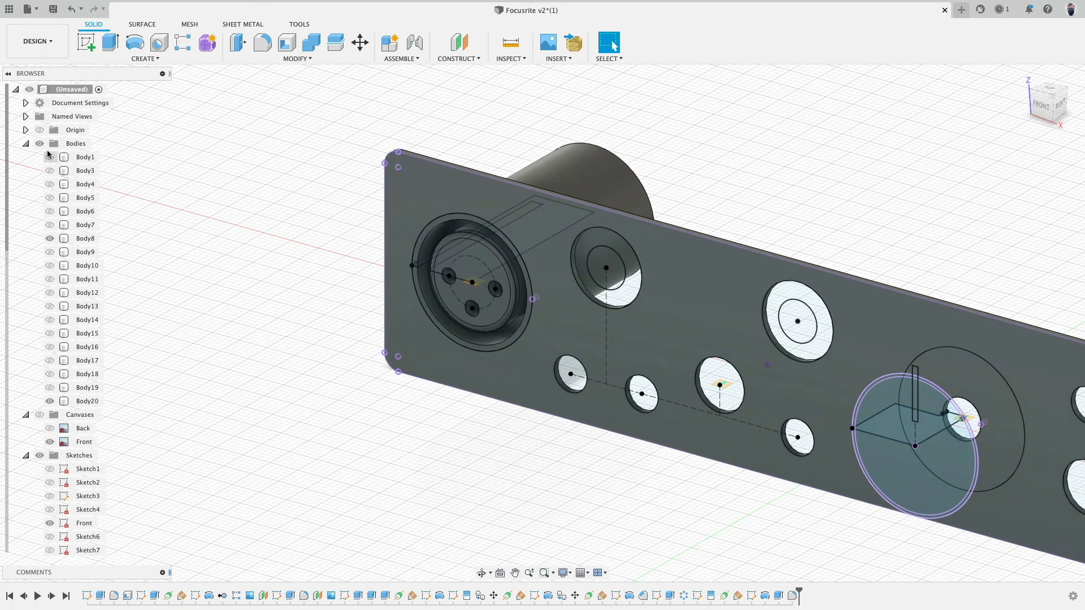
Step: Hide the Sketches folder and show all hidden bodies, Body9 to Body19 and Body1 to Body7
{"action": "left_click", "coordinate": [39, 456]}
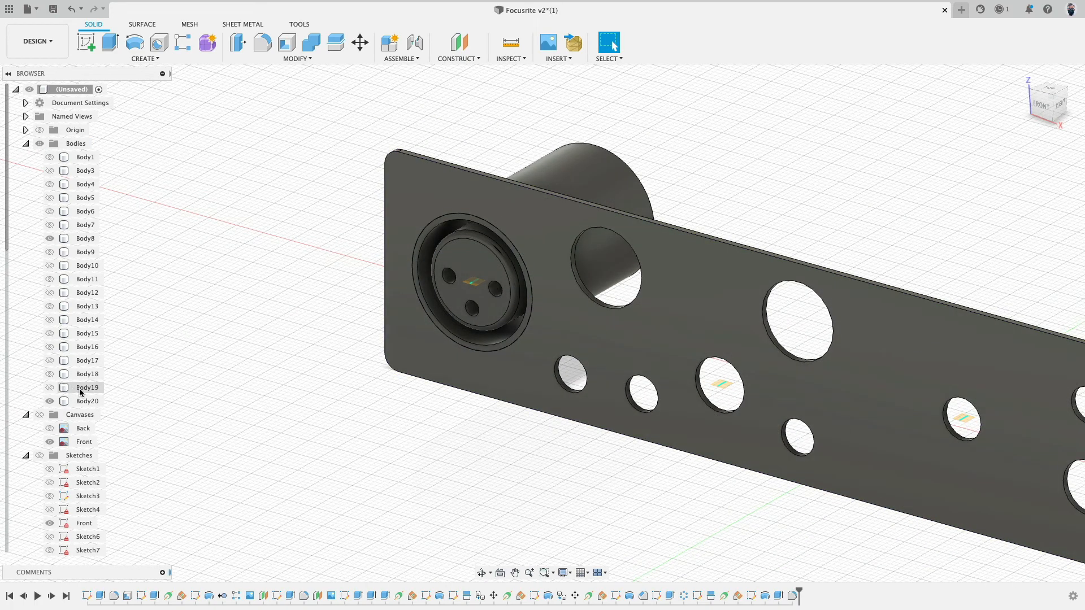
{"action": "left_click", "coordinate": [77, 389]}
{"action": "left_click", "coordinate": [84, 253], "text": "shift"}
{"action": "key", "text": "v"}
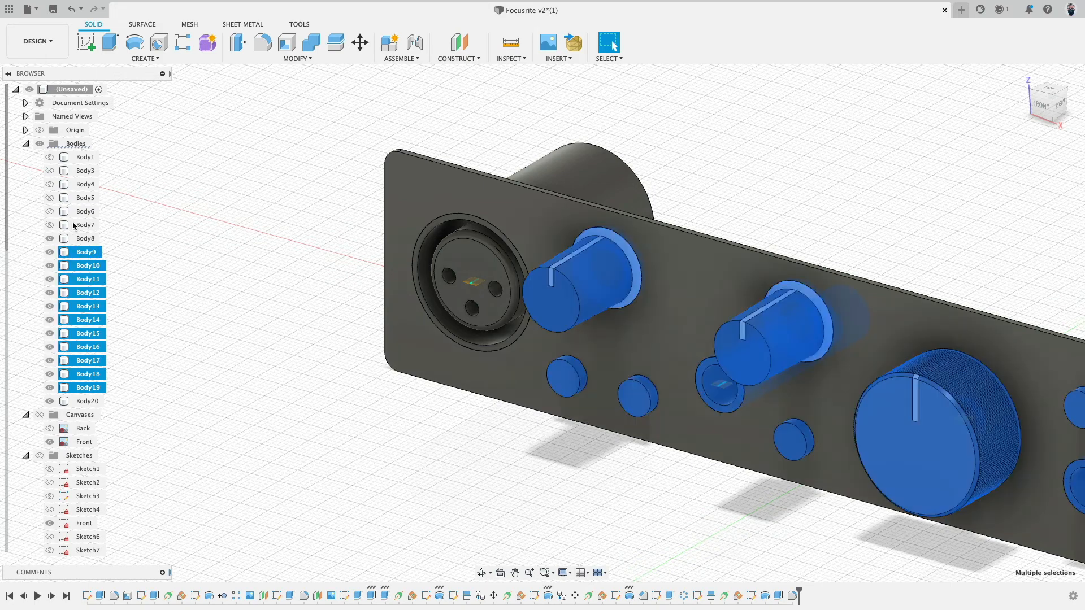
{"action": "left_click", "coordinate": [85, 225]}
{"action": "left_click", "coordinate": [85, 157], "text": "shift"}
{"action": "key", "text": "v"}
{"action": "left_click", "coordinate": [213, 301]}
{"action": "scroll", "coordinate": [213, 301], "scroll_direction": "down", "scroll_amount": 4}
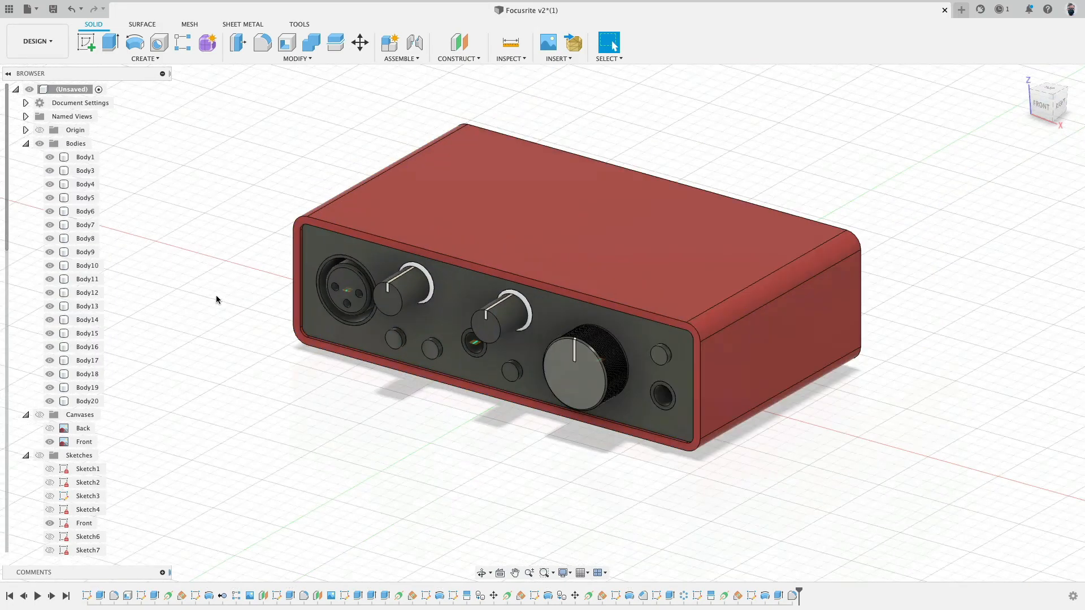
Step: Collapse the Bodies, Sketches, Canvases and Construction folders in the browser
{"action": "left_click", "coordinate": [25, 143]}
{"action": "left_click", "coordinate": [26, 198]}
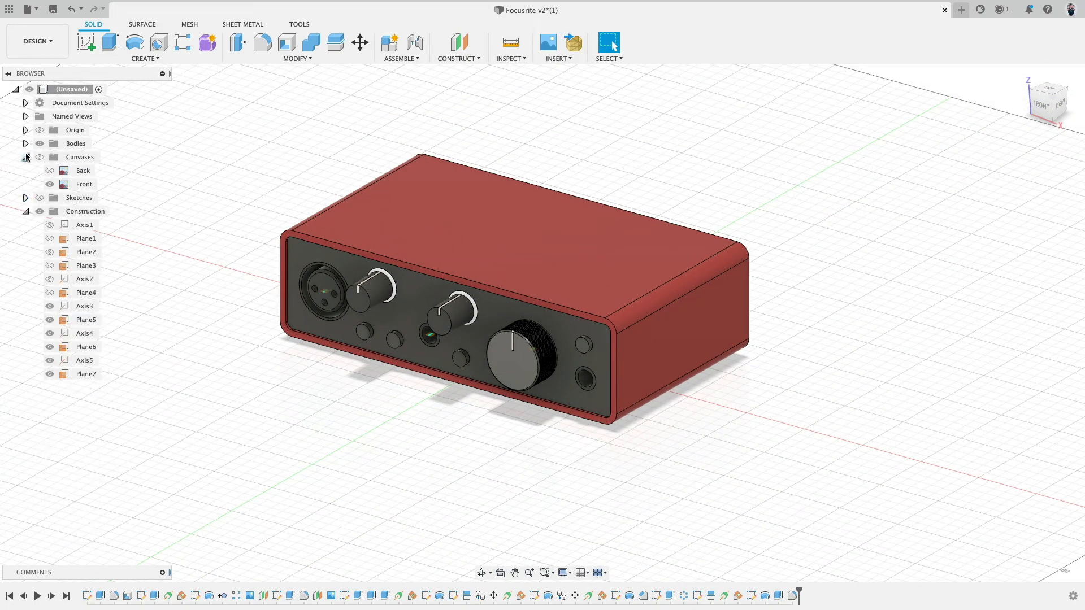
{"action": "left_click", "coordinate": [25, 157]}
{"action": "left_click", "coordinate": [25, 184]}
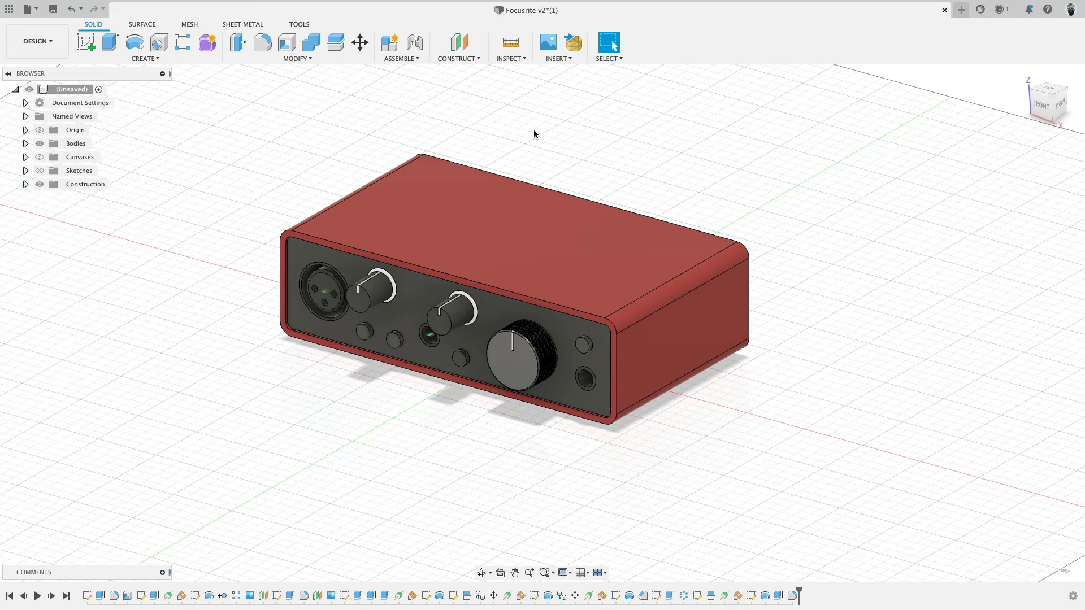
Step: Hide the Construction folder and inspect the complete interface model from the front and at an angle
{"action": "left_click", "coordinate": [1041, 105]}
{"action": "scroll", "coordinate": [610, 121], "scroll_direction": "up", "scroll_amount": 5}
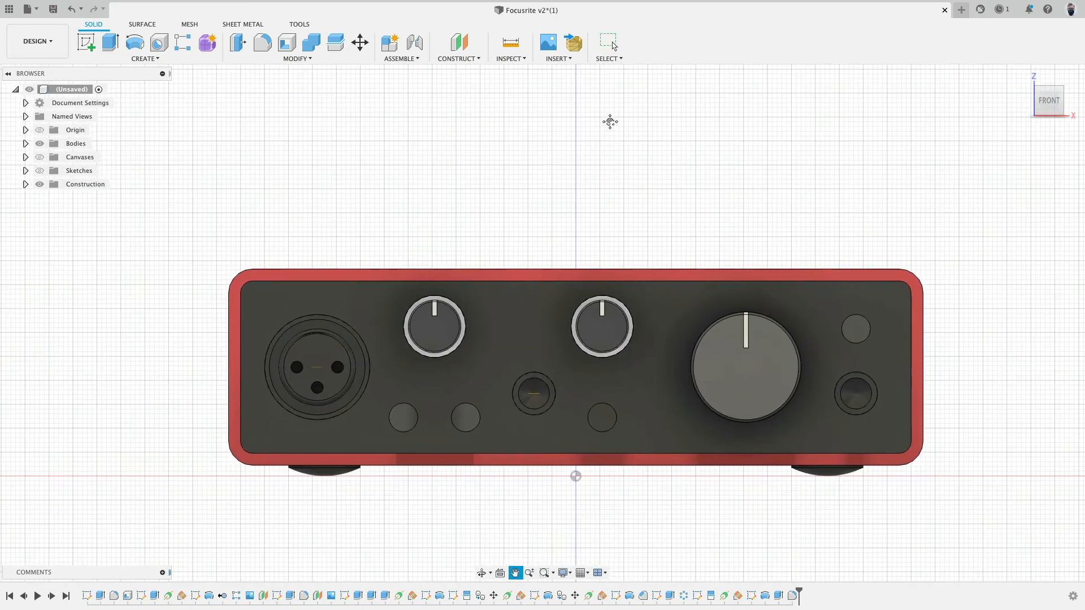
{"action": "middle_click_drag", "start_coordinate": [617, 144], "coordinate": [601, 164], "text": "shift"}
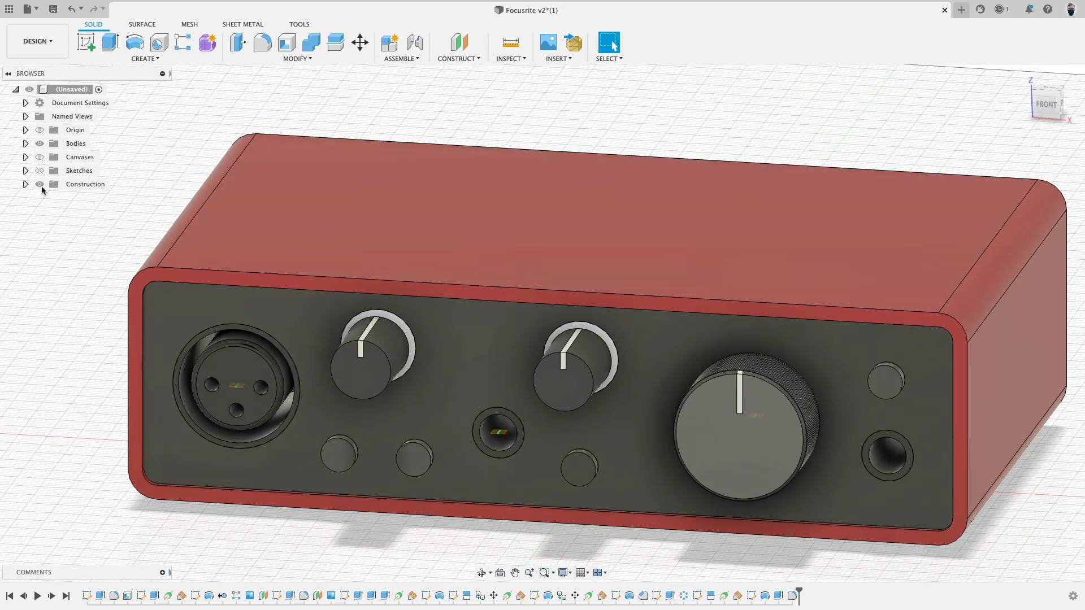
{"action": "left_click", "coordinate": [39, 185]}
{"action": "scroll", "coordinate": [416, 326], "scroll_direction": "up", "scroll_amount": 3}
{"action": "middle_click_drag", "start_coordinate": [416, 327], "coordinate": [444, 324], "text": "shift"}
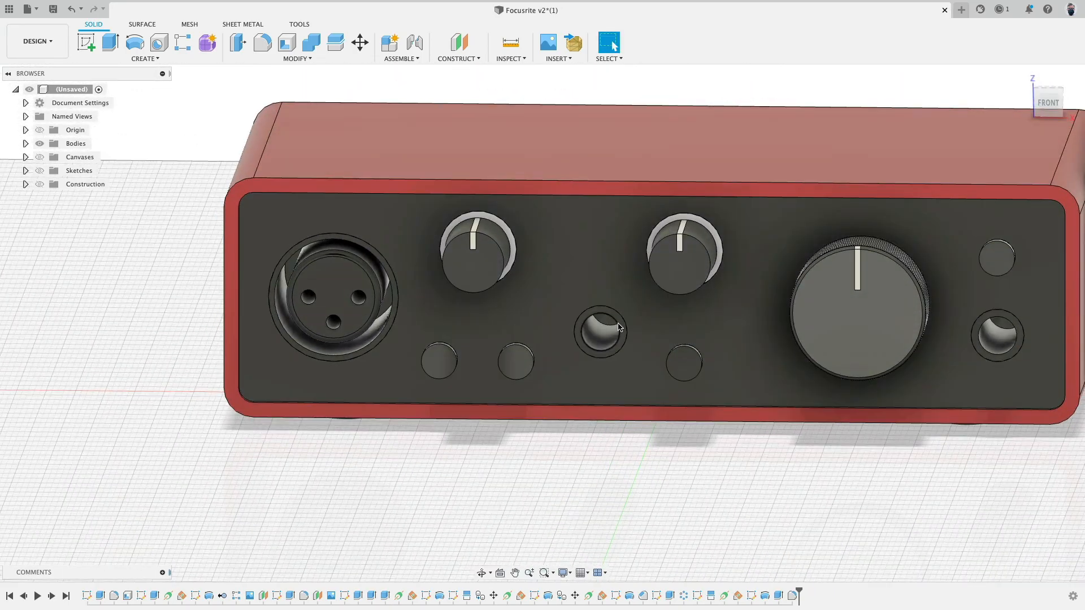
{"action": "scroll", "coordinate": [618, 326], "scroll_direction": "down", "scroll_amount": 5}
{"action": "left_click", "coordinate": [1054, 101]}
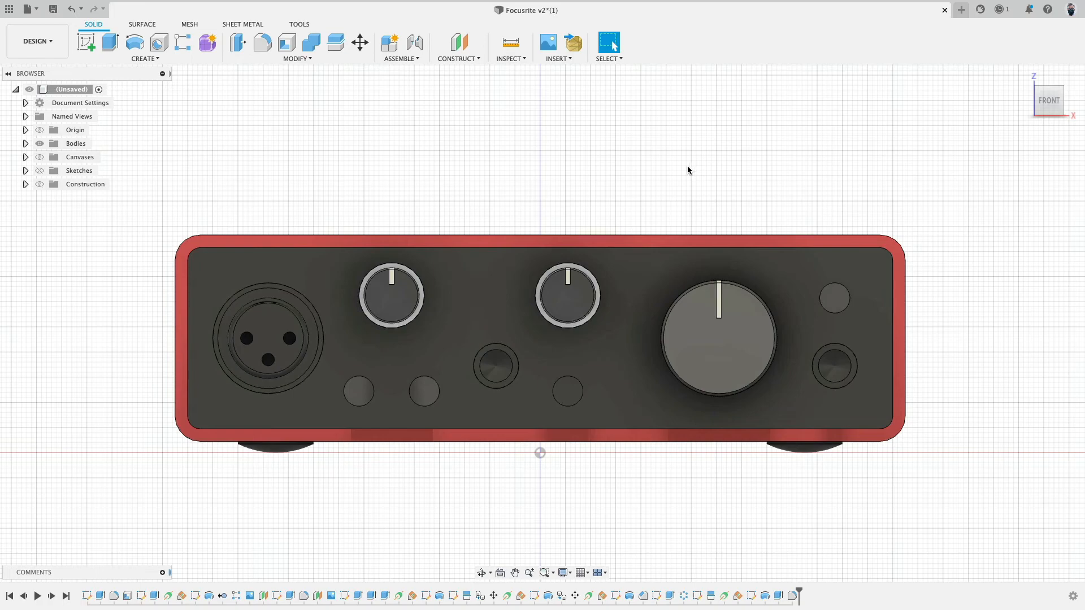
{"action": "middle_click_drag", "start_coordinate": [688, 170], "coordinate": [679, 212], "text": "shift"}
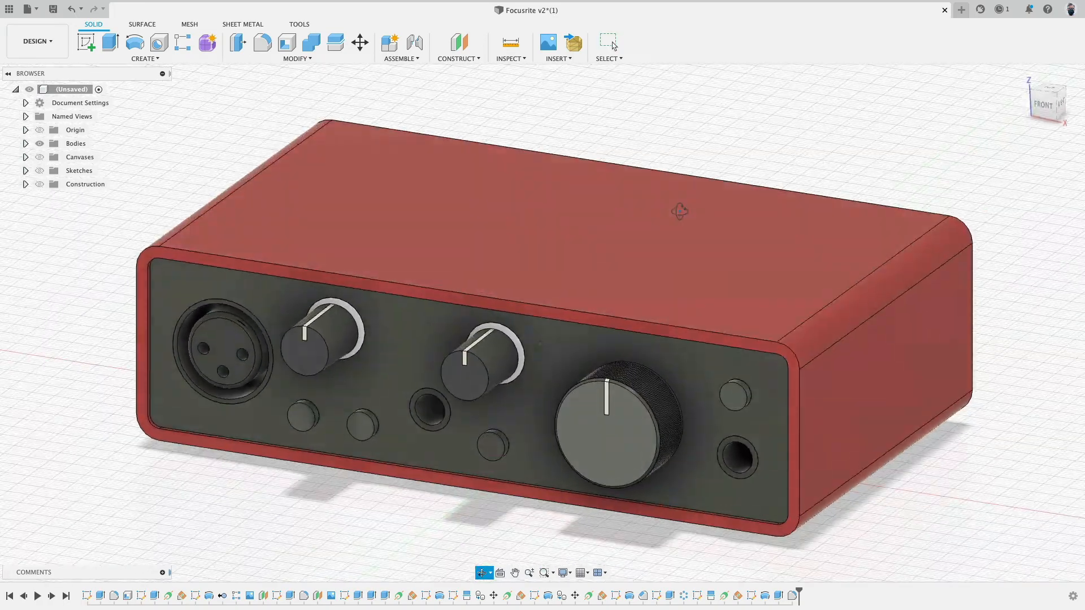
{"action": "scroll", "coordinate": [678, 212], "scroll_direction": "down", "scroll_amount": 4}
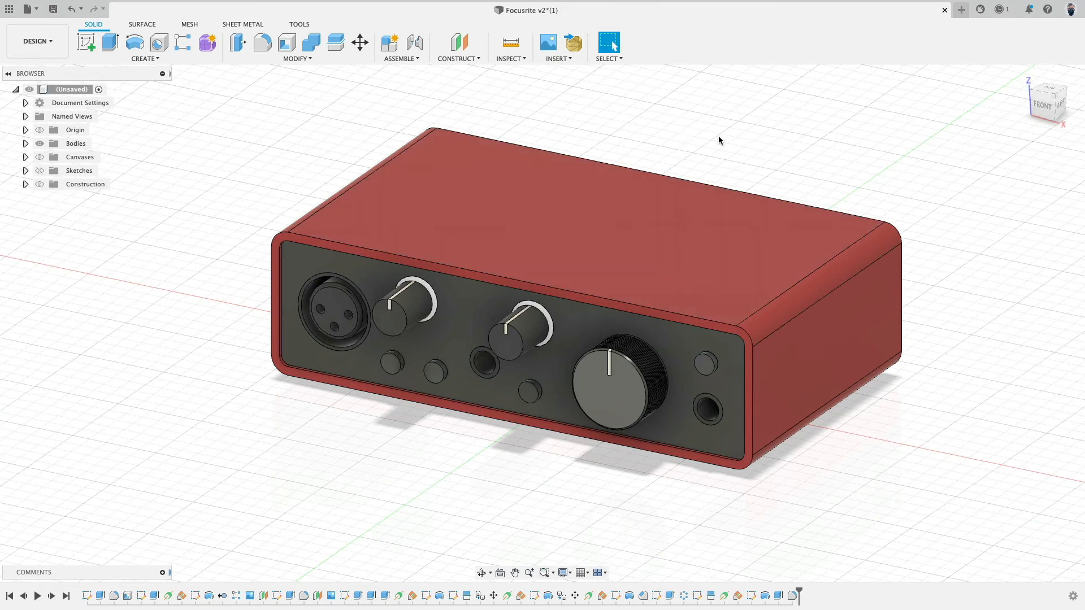
Step: Open the Appearance settings and reposition and lengthen their window to show the whole list of library folders
{"action": "left_click", "coordinate": [288, 60]}
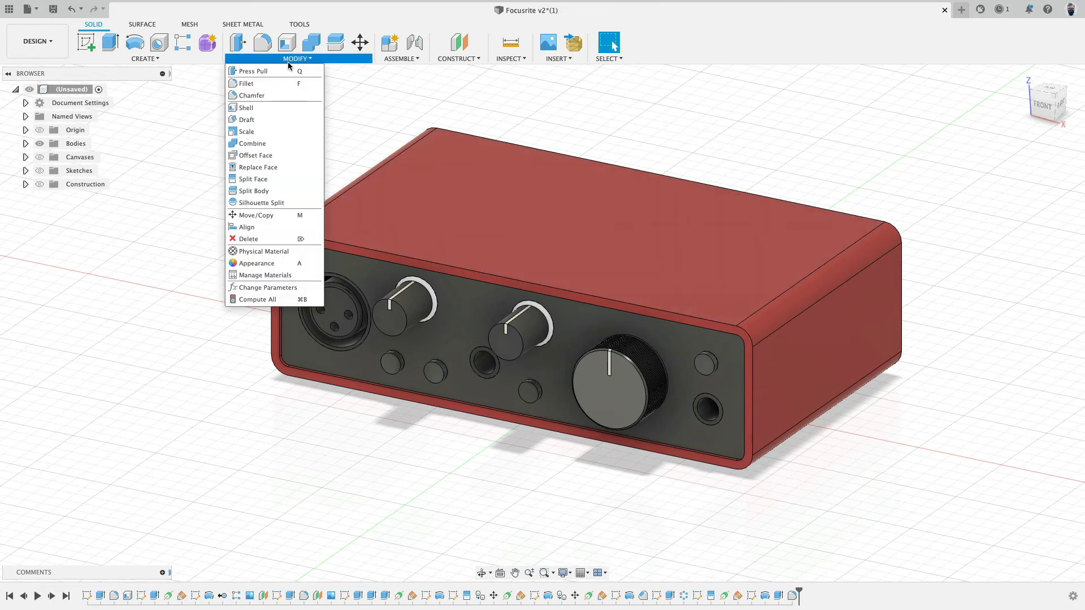
{"action": "left_click", "coordinate": [276, 264]}
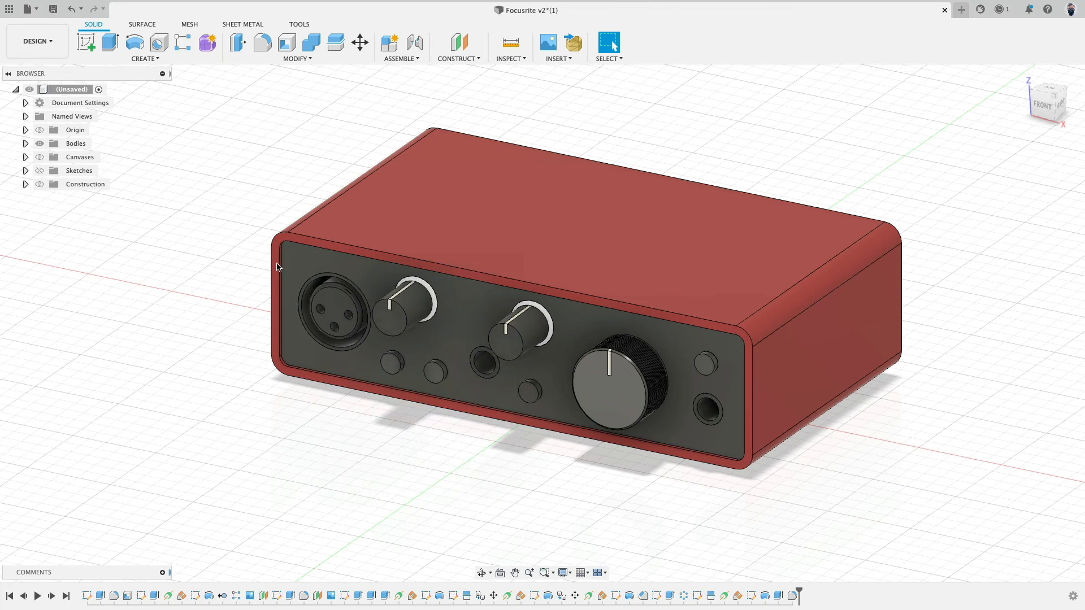
{"action": "middle_click_drag", "start_coordinate": [680, 129], "coordinate": [584, 133]}
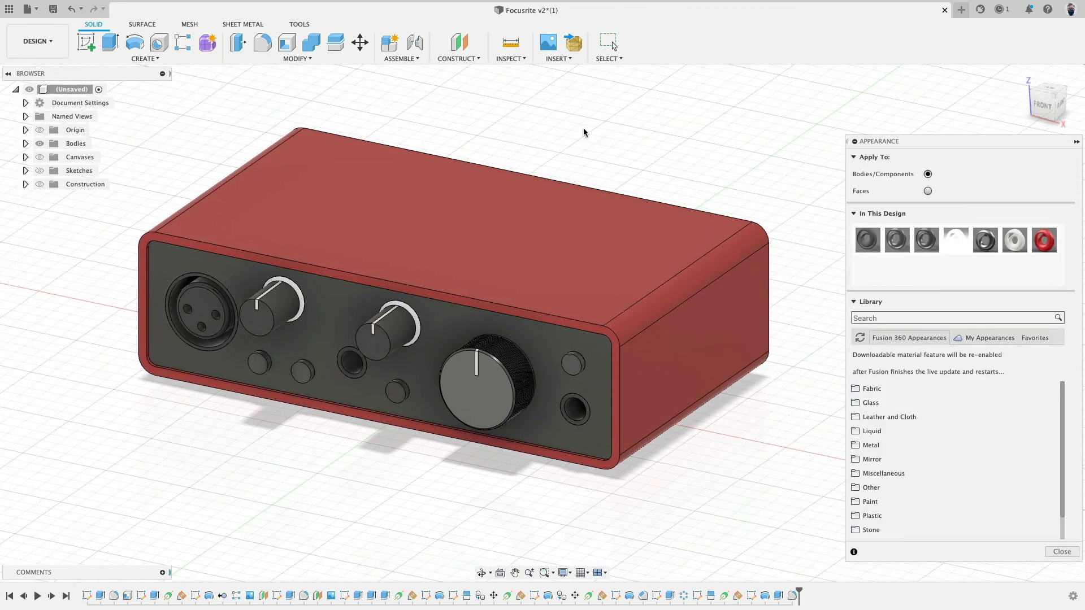
{"action": "left_click_drag", "start_coordinate": [933, 141], "coordinate": [930, 76]}
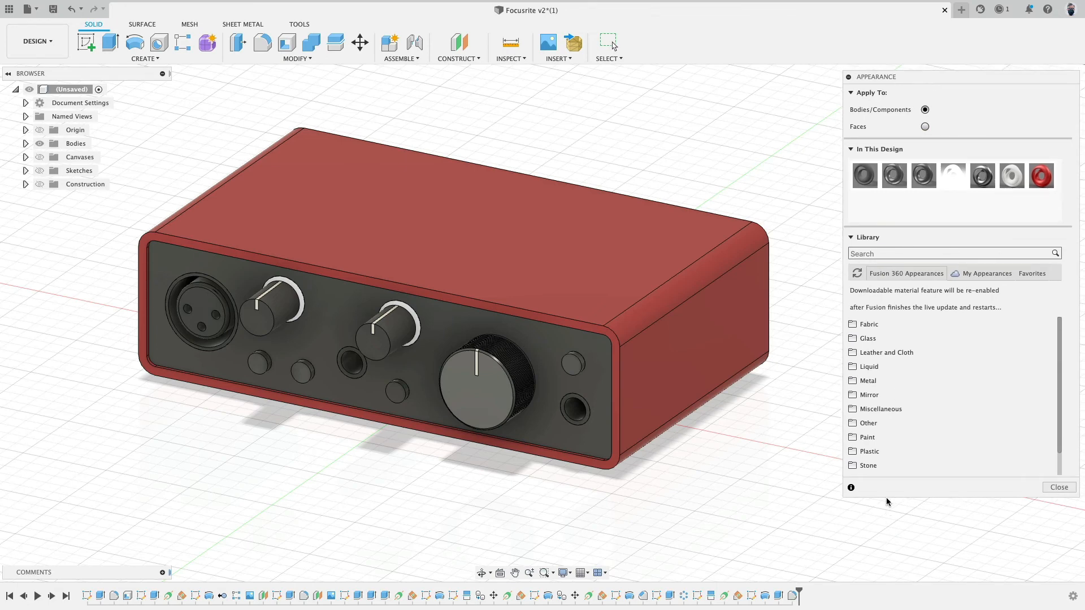
{"action": "left_click_drag", "start_coordinate": [1078, 495], "coordinate": [1077, 562]}
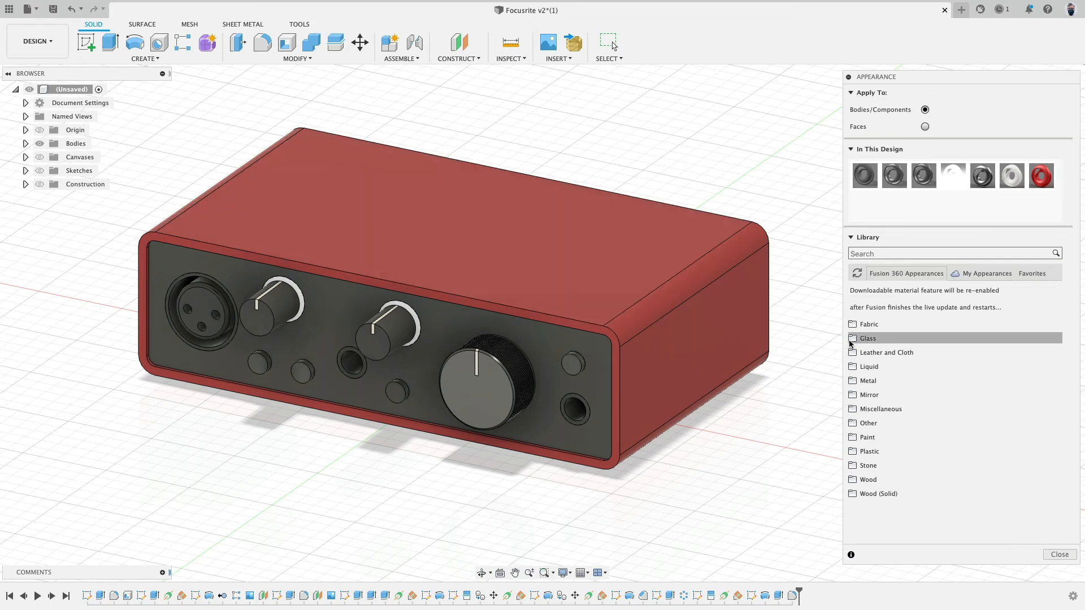
Step: Expand the Metal and Aluminum folders of the appearance library and browse the anodized aluminum finishes
{"action": "left_click", "coordinate": [851, 381]}
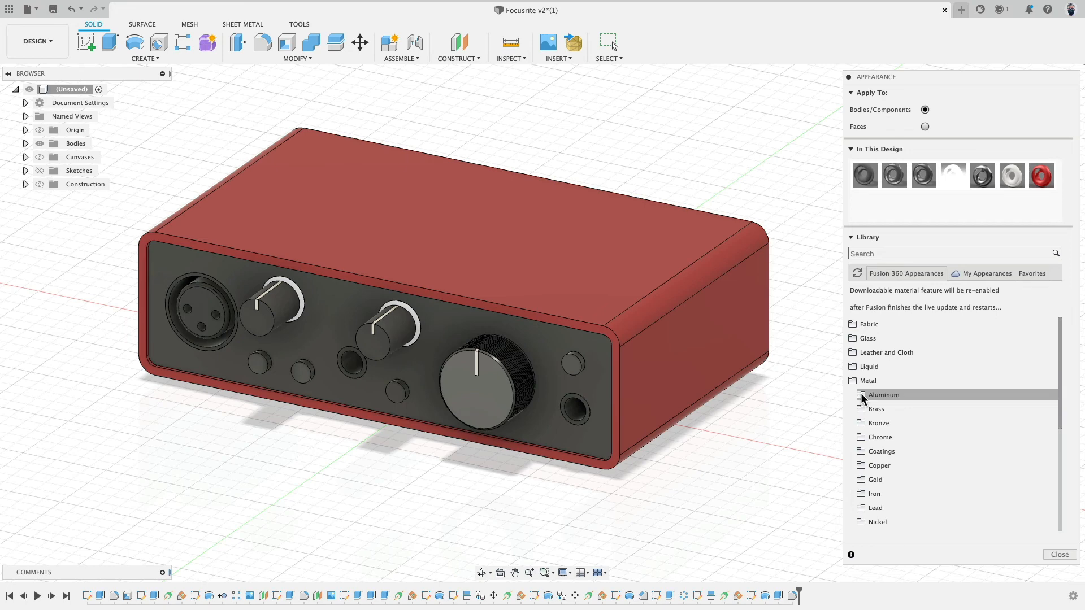
{"action": "left_click", "coordinate": [863, 395]}
{"action": "scroll", "coordinate": [904, 396], "scroll_direction": "down", "scroll_amount": 3}
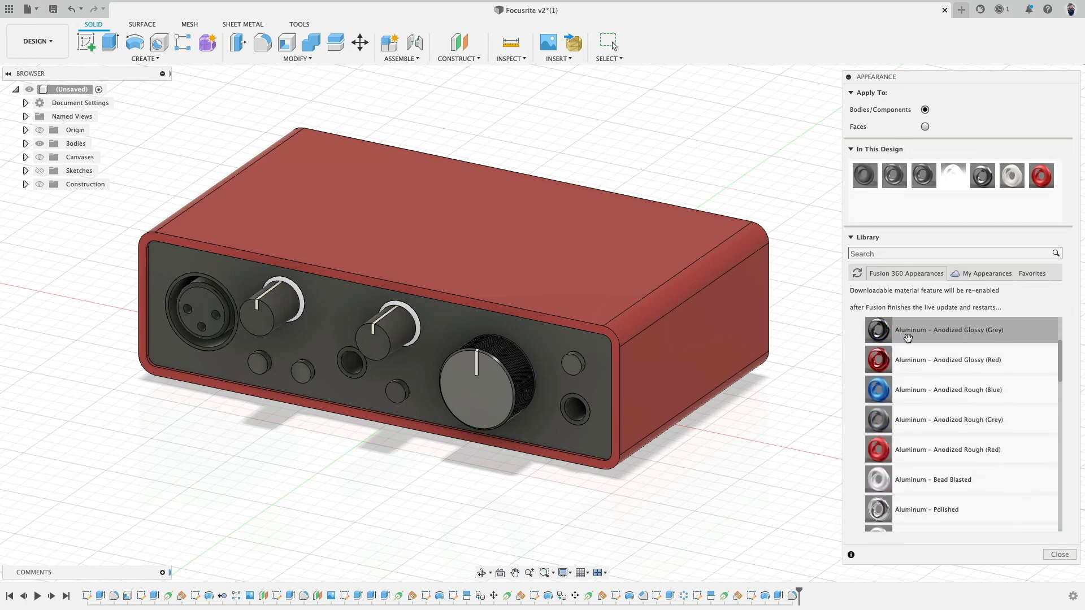
{"action": "scroll", "coordinate": [908, 338], "scroll_direction": "down", "scroll_amount": 1}
{"action": "scroll", "coordinate": [921, 407], "scroll_direction": "down", "scroll_amount": 1}
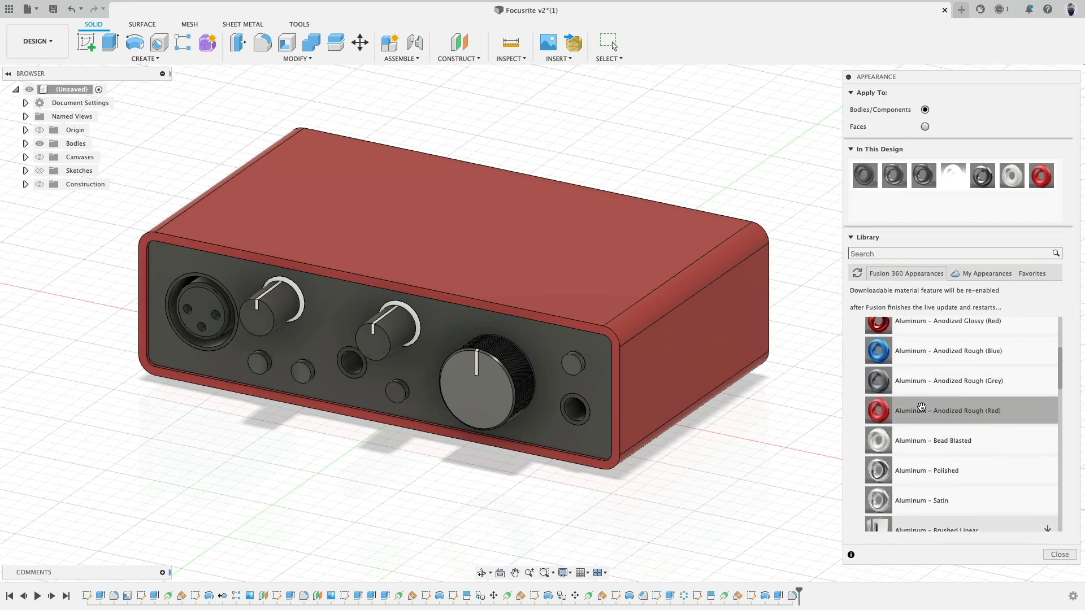
{"action": "scroll", "coordinate": [921, 381], "scroll_direction": "up", "scroll_amount": 2}
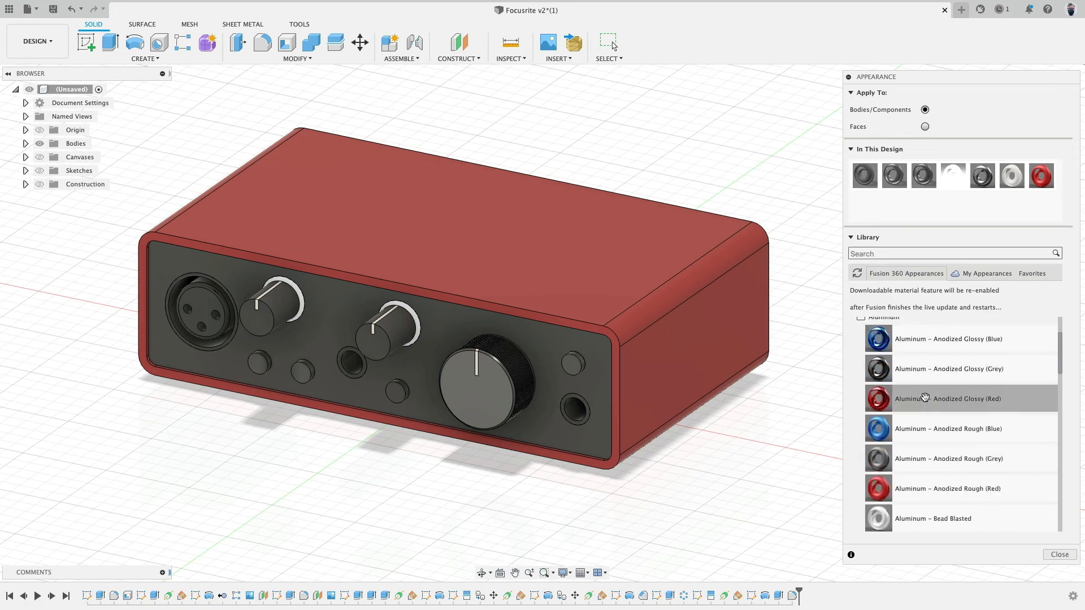
Step: Apply Aluminum - Anodized Glossy (Red) to the case body, and replace it with Aluminum - Anodized Rough (Red)
{"action": "left_click_drag", "start_coordinate": [943, 404], "coordinate": [701, 233]}
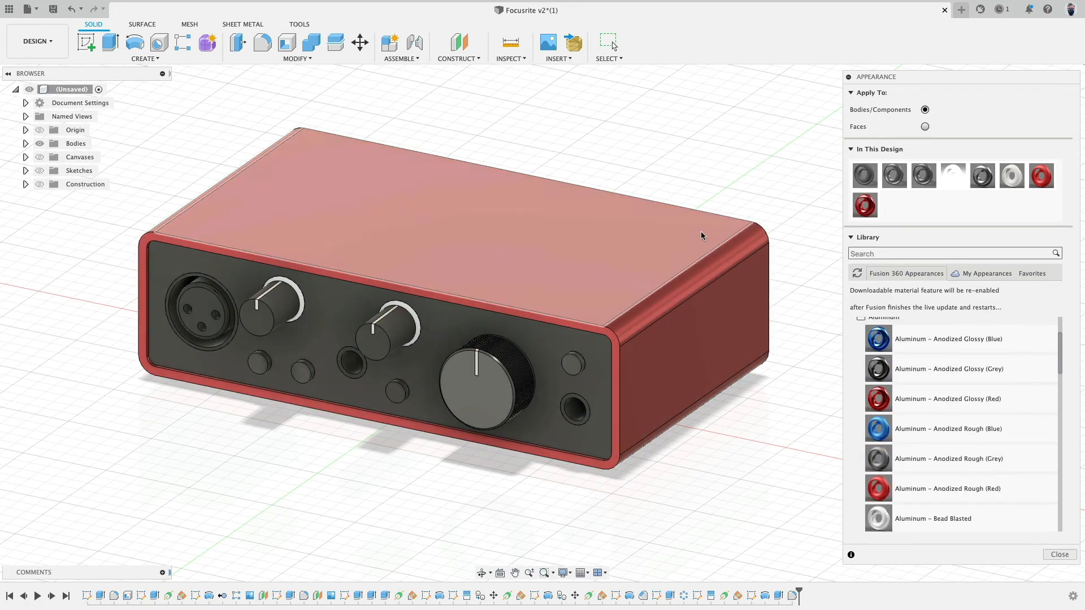
{"action": "mouse_move", "coordinate": [703, 170]}
{"action": "middle_mouse_down", "text": "shift"}
{"action": "mouse_move", "coordinate": [721, 209]}
{"action": "mouse_move", "coordinate": [673, 139]}
{"action": "mouse_move", "coordinate": [748, 178]}
{"action": "mouse_move", "coordinate": [702, 170]}
{"action": "mouse_move", "coordinate": [709, 165]}
{"action": "middle_mouse_up", "text": "shift"}
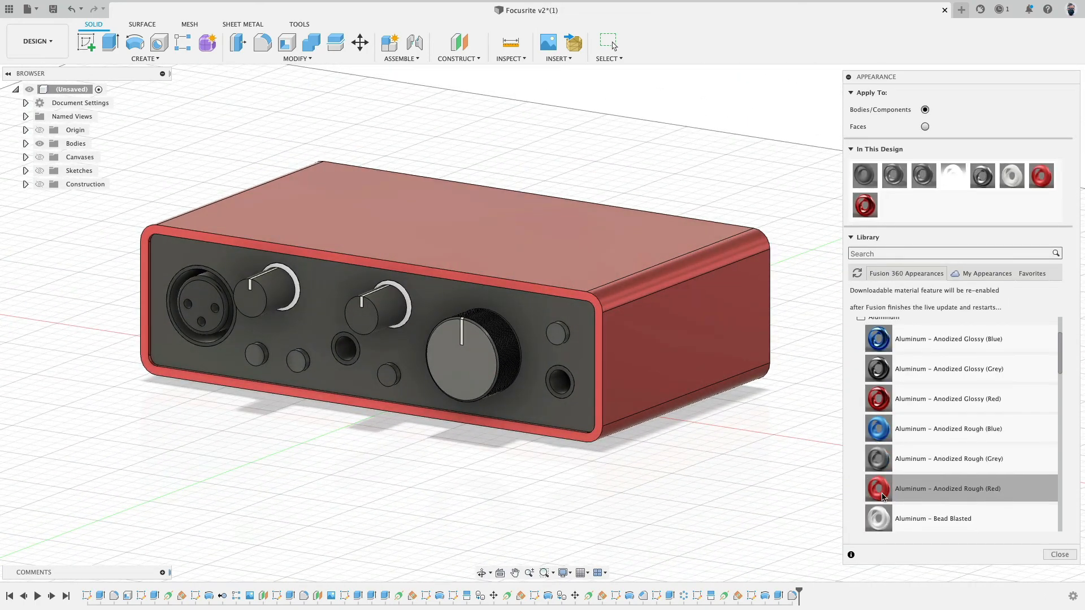
{"action": "left_click_drag", "start_coordinate": [879, 496], "coordinate": [507, 180]}
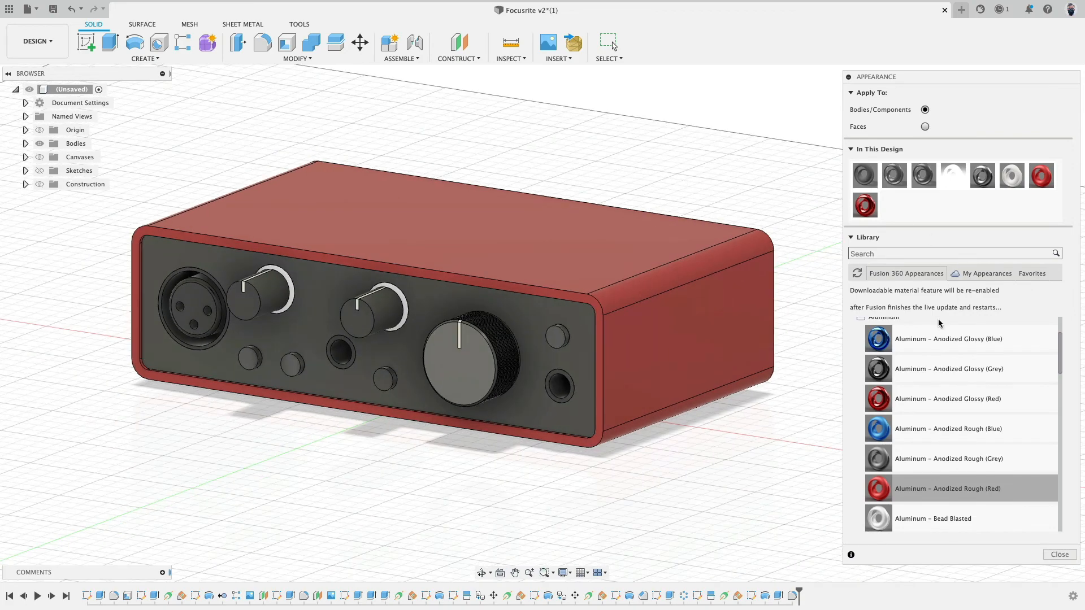
Step: Set appearances to apply to faces and put Aluminum - Anodized Glossy (Grey) on the large knob's front face and the four round buttons' faces
{"action": "left_click_drag", "start_coordinate": [938, 336], "coordinate": [665, 349]}
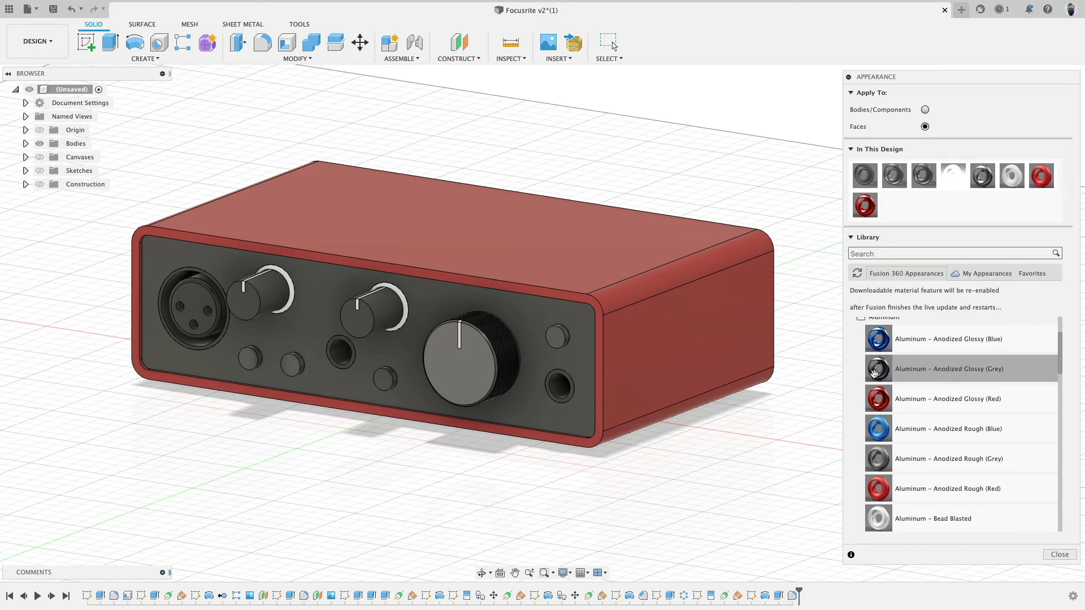
{"action": "left_click_drag", "start_coordinate": [874, 373], "coordinate": [469, 363]}
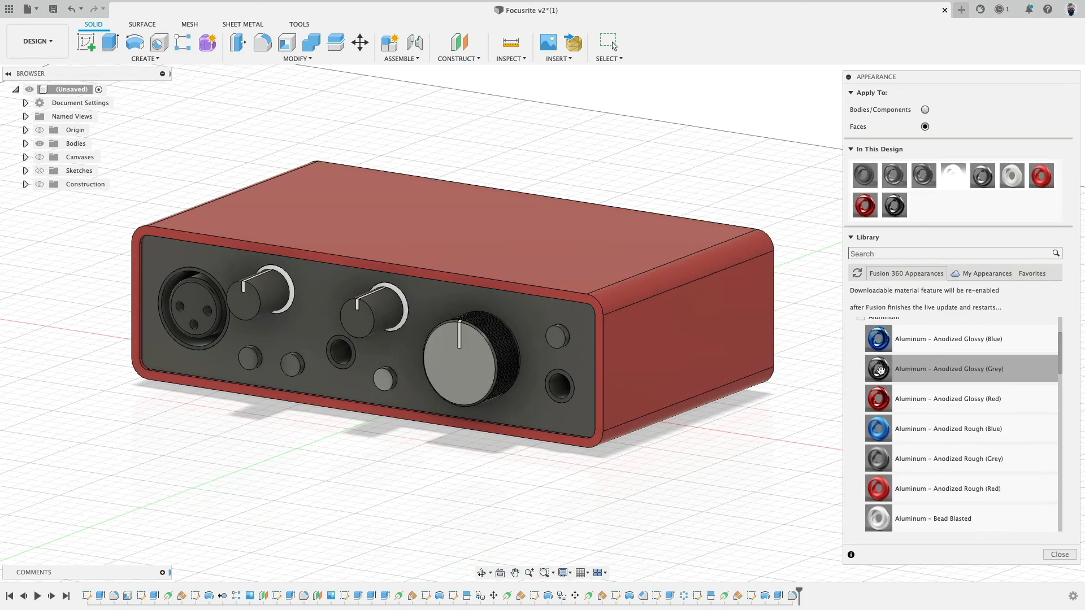
{"action": "left_click_drag", "start_coordinate": [880, 370], "coordinate": [553, 343]}
{"action": "left_click_drag", "start_coordinate": [878, 368], "coordinate": [292, 368]}
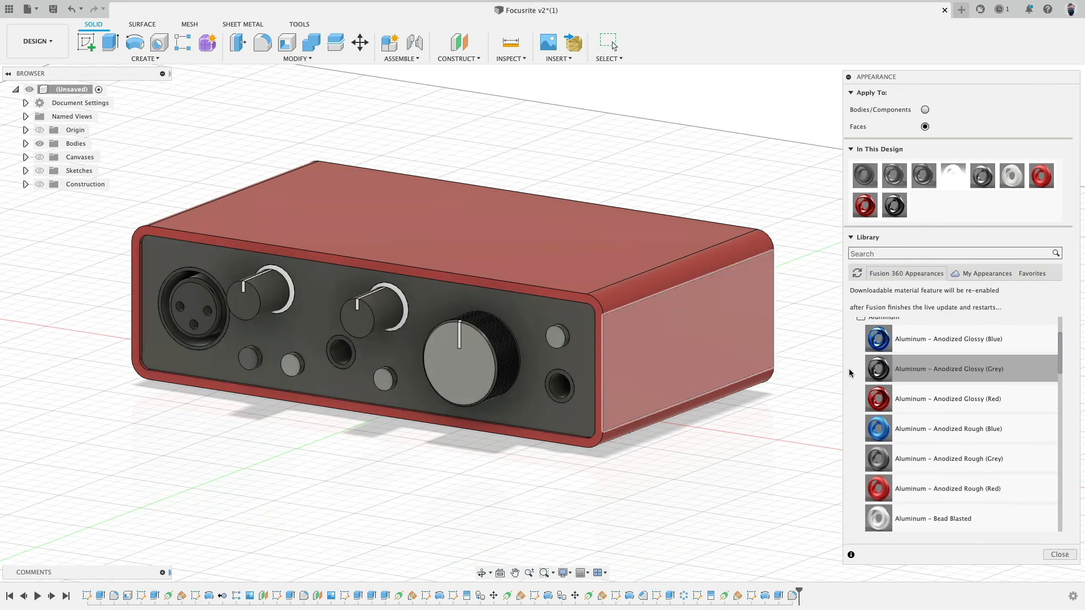
{"action": "left_click_drag", "start_coordinate": [879, 364], "coordinate": [249, 364]}
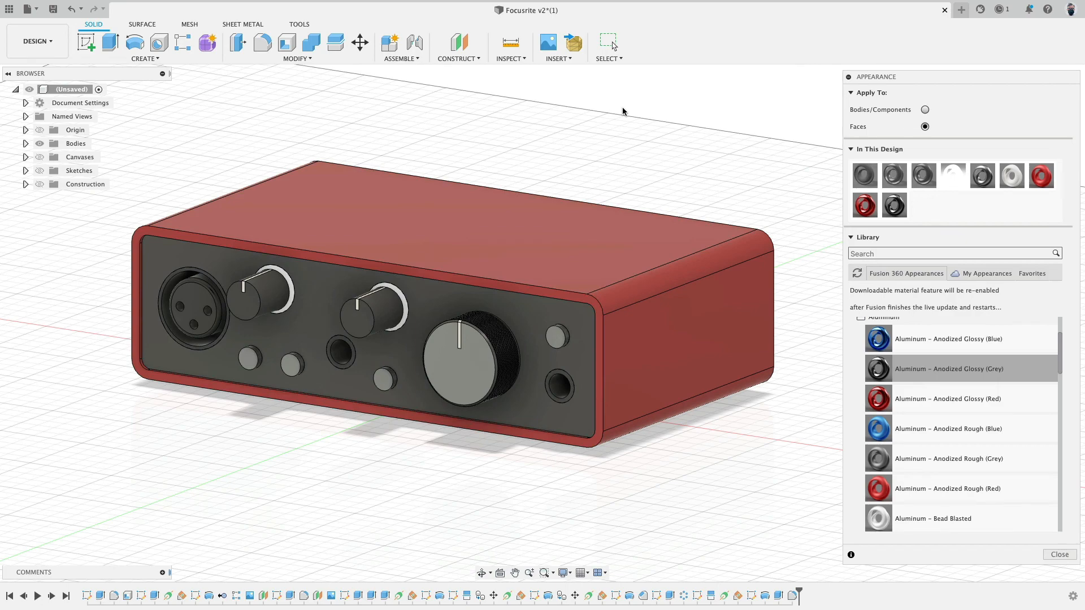
Step: Switch the appearance target back to Bodies/Components, collapse the Metal folder and search the library for "rubb"
{"action": "scroll", "coordinate": [622, 107], "scroll_direction": "up", "scroll_amount": 3}
{"action": "middle_click_drag", "start_coordinate": [622, 106], "coordinate": [680, 68]}
{"action": "scroll", "coordinate": [517, 209], "scroll_direction": "up", "scroll_amount": 3}
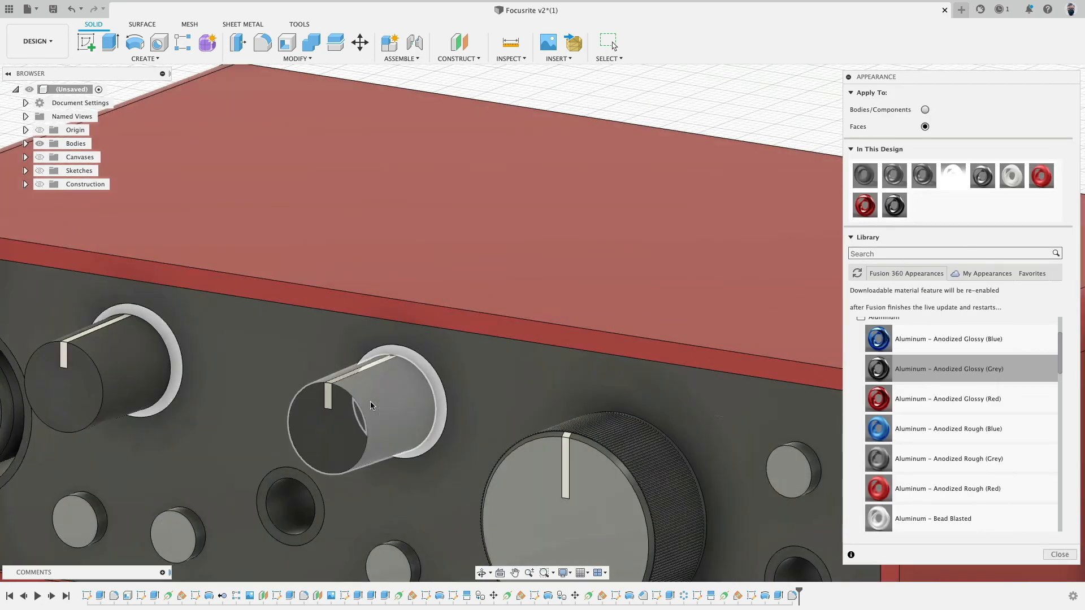
{"action": "scroll", "coordinate": [340, 386], "scroll_direction": "down", "scroll_amount": 4}
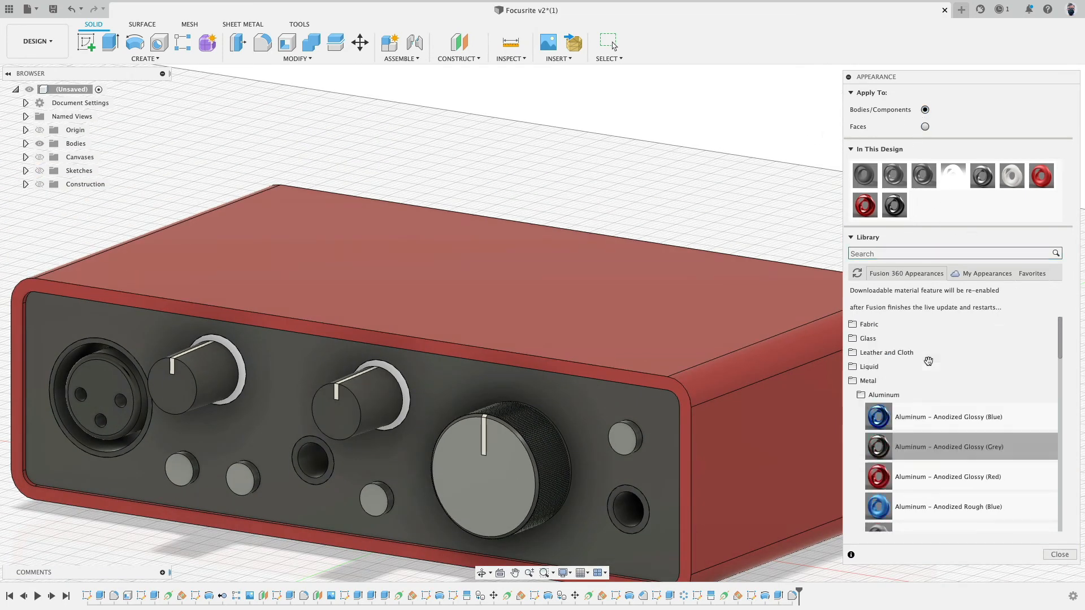
{"action": "scroll", "coordinate": [881, 396], "scroll_direction": "up", "scroll_amount": 3}
{"action": "left_click", "coordinate": [859, 382]}
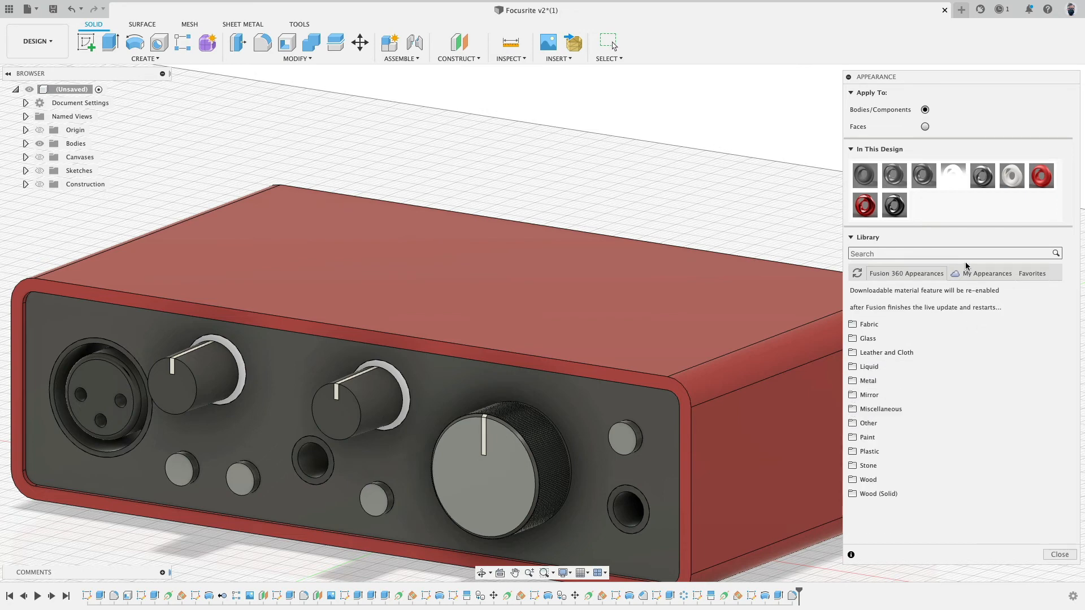
{"action": "left_click", "coordinate": [934, 255]}
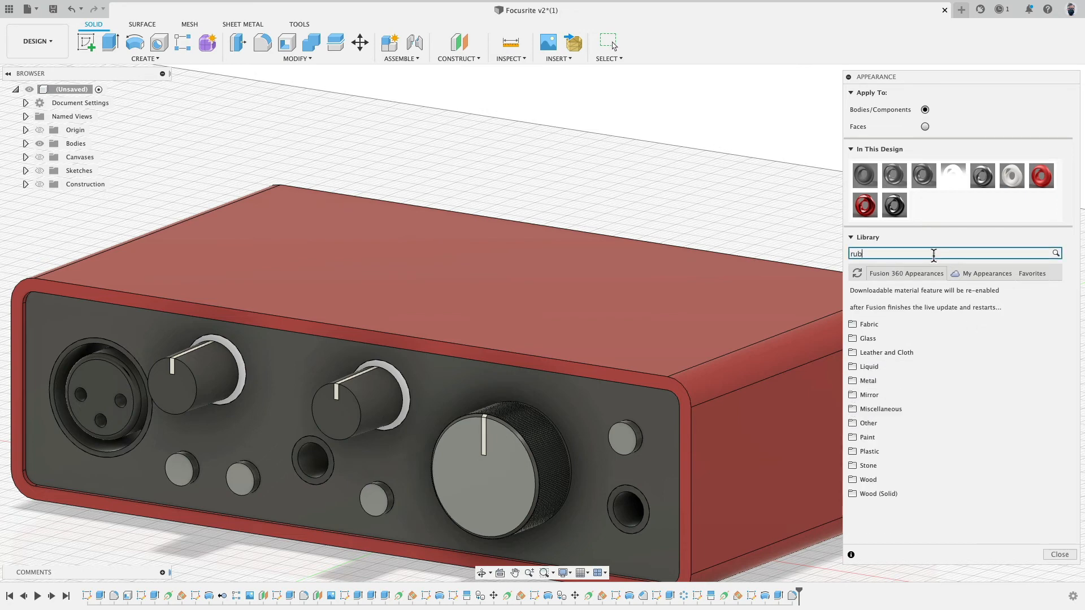
{"action": "type", "text": "ruber"}
{"action": "key", "text": "BackSpace"}
{"action": "key", "text": "BackSpace"}
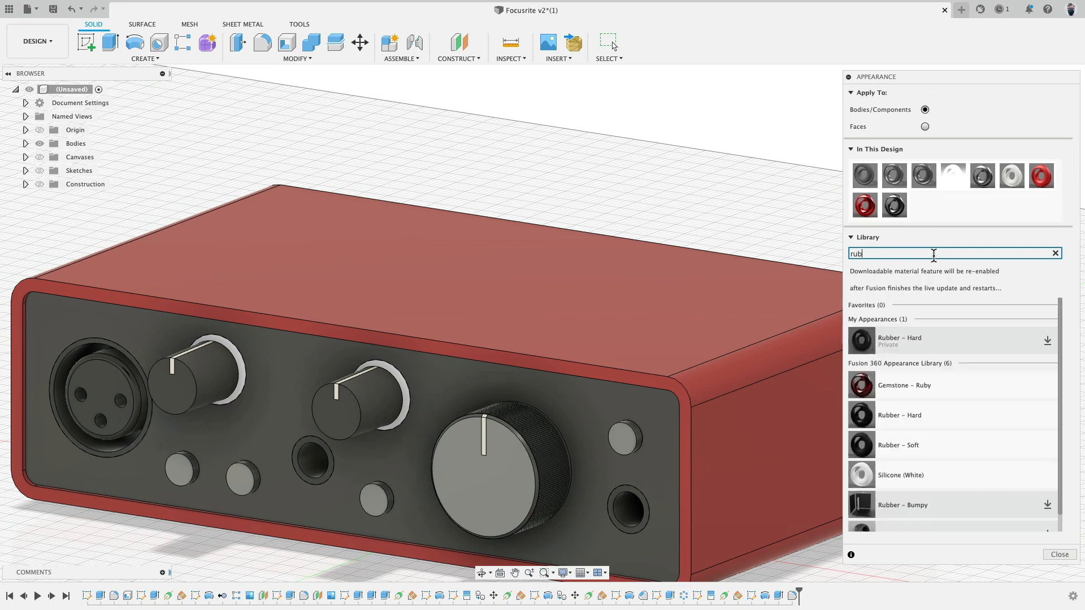
{"action": "type", "text": "b"}
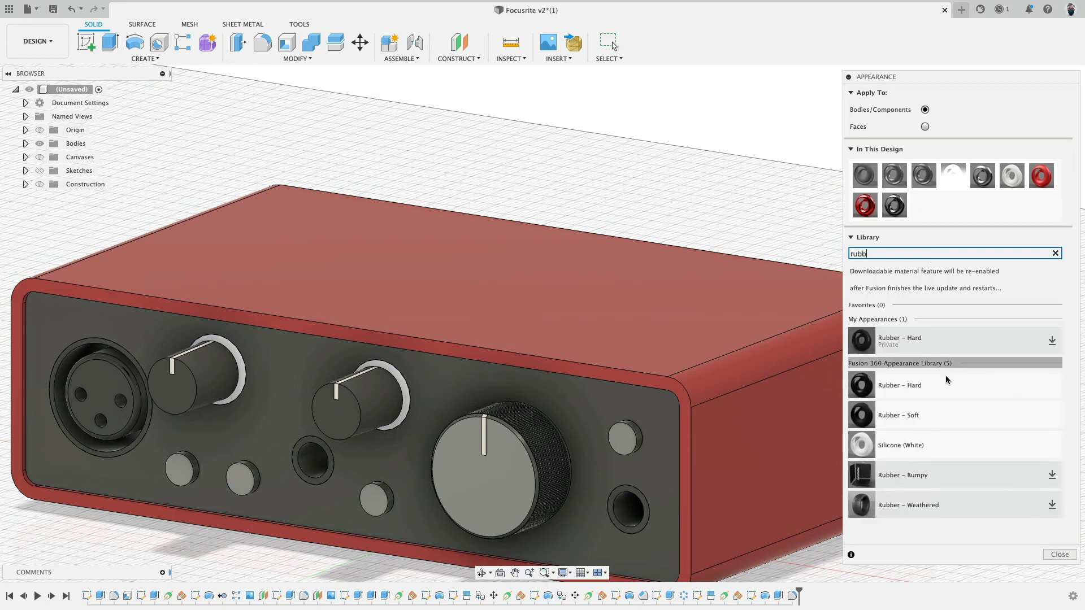
Step: Apply the library's Rubber - Soft to the middle knob, removing its face appearances, and replace it with the design's existing grey Rubber - Soft
{"action": "left_click_drag", "start_coordinate": [918, 425], "coordinate": [360, 395]}
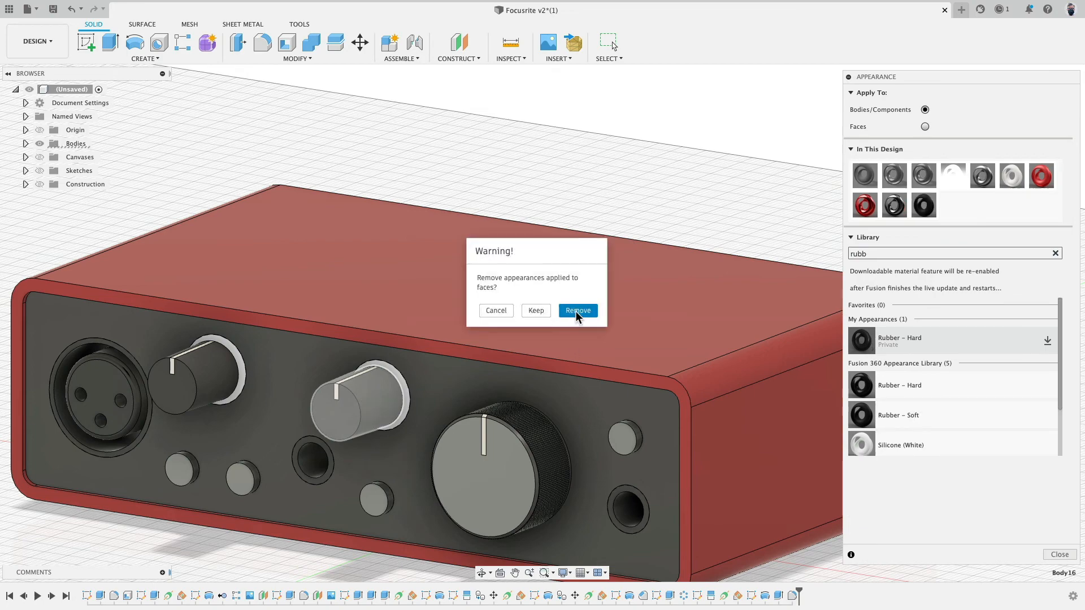
{"action": "left_click", "coordinate": [576, 311]}
{"action": "middle_click_drag", "start_coordinate": [533, 161], "coordinate": [707, 138]}
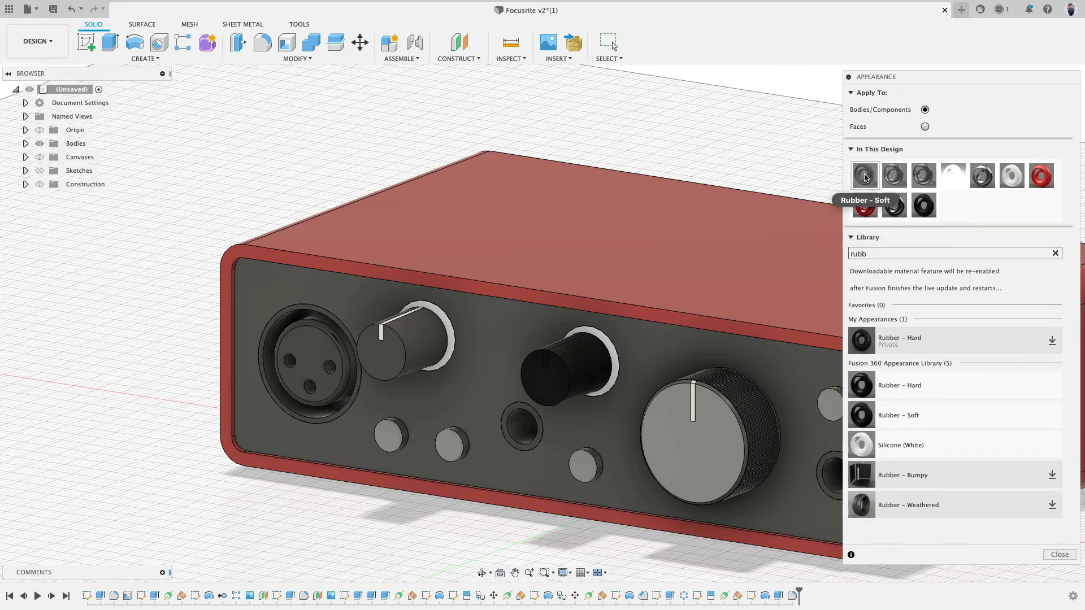
{"action": "left_click_drag", "start_coordinate": [777, 227], "coordinate": [567, 369]}
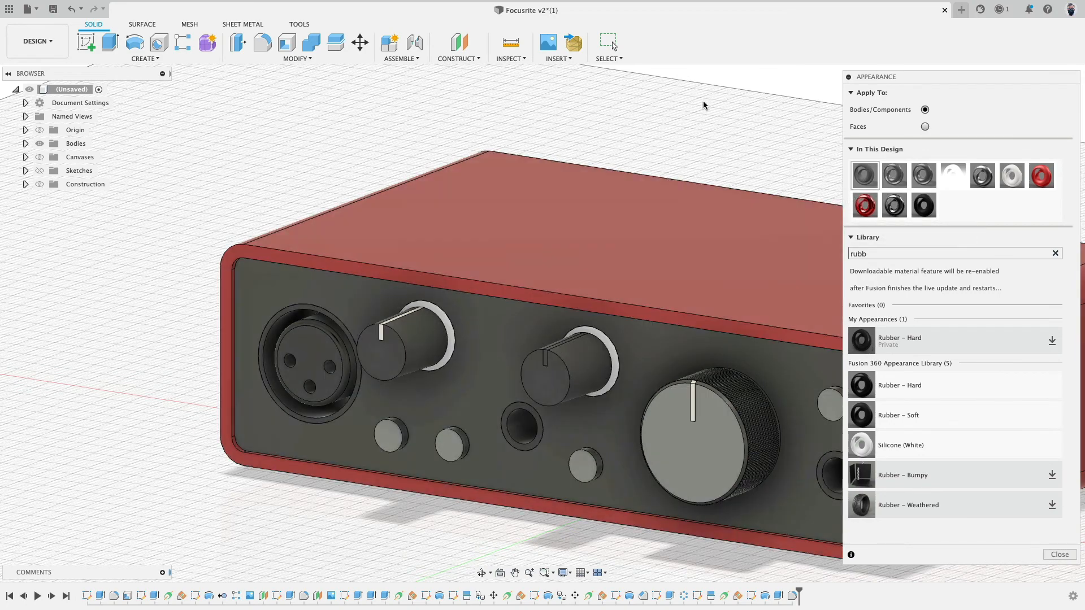
Step: Set appearances to apply to faces and put the library's ABS (White) plastic on the middle knob's indicator line, on both its front and top faces
{"action": "scroll", "coordinate": [566, 358], "scroll_direction": "up", "scroll_amount": 5}
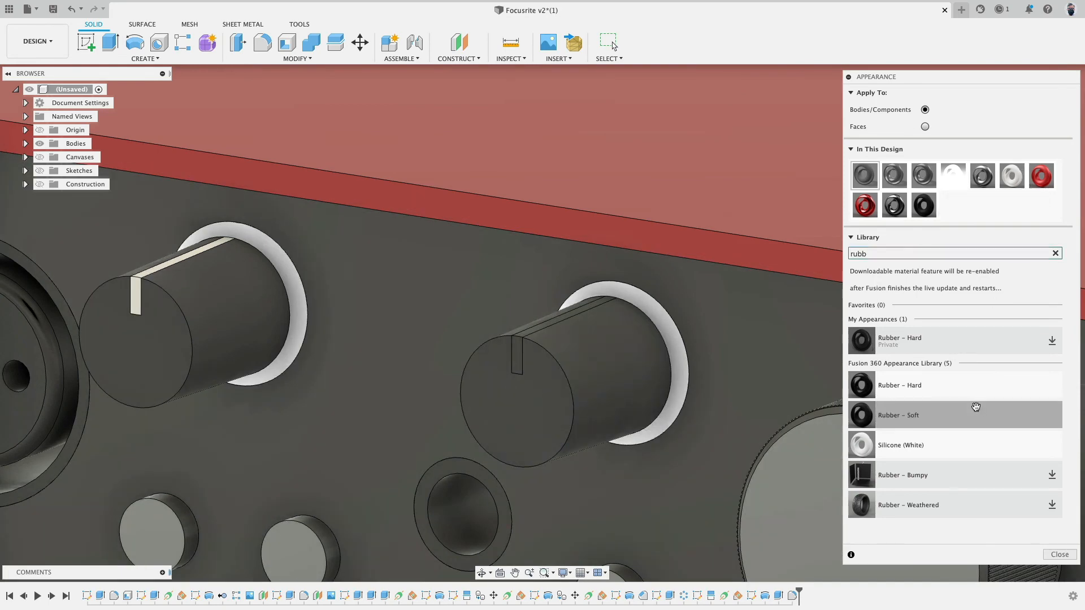
{"action": "left_click", "coordinate": [1055, 253]}
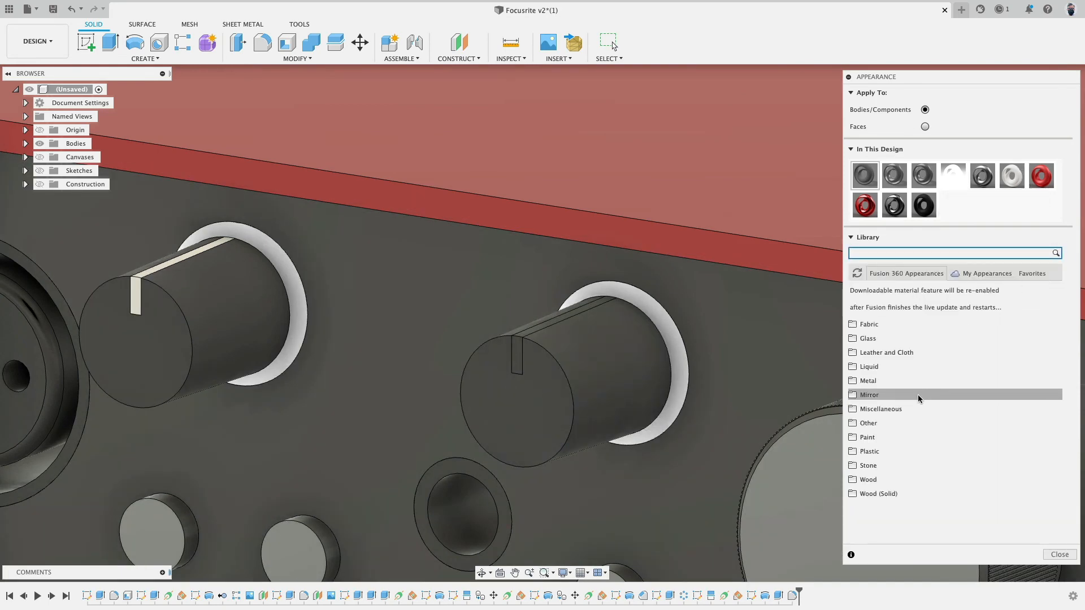
{"action": "left_click", "coordinate": [851, 452]}
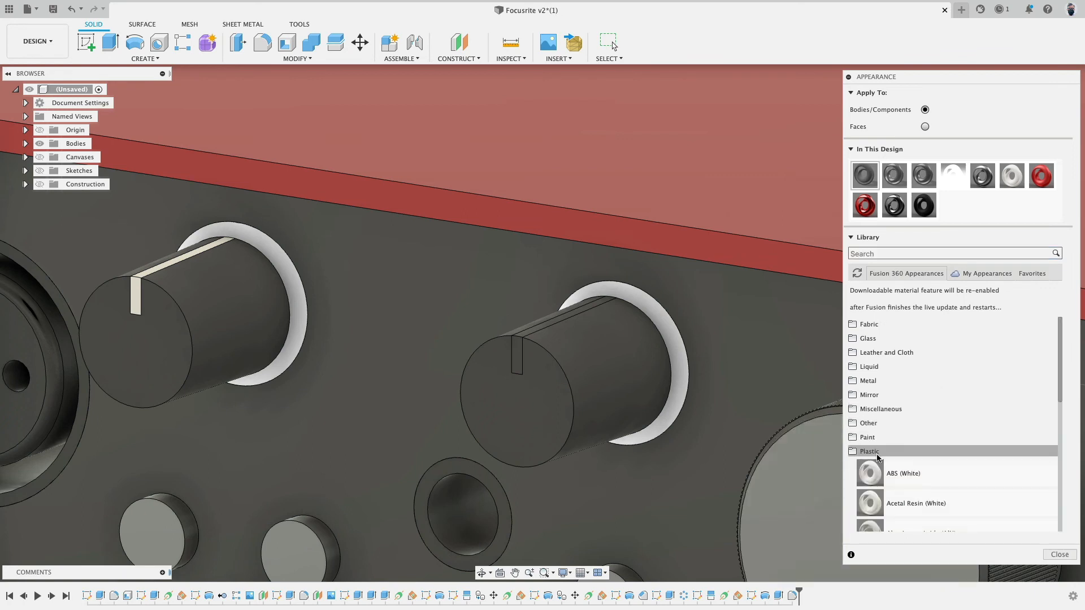
{"action": "scroll", "coordinate": [875, 396], "scroll_direction": "down", "scroll_amount": 4}
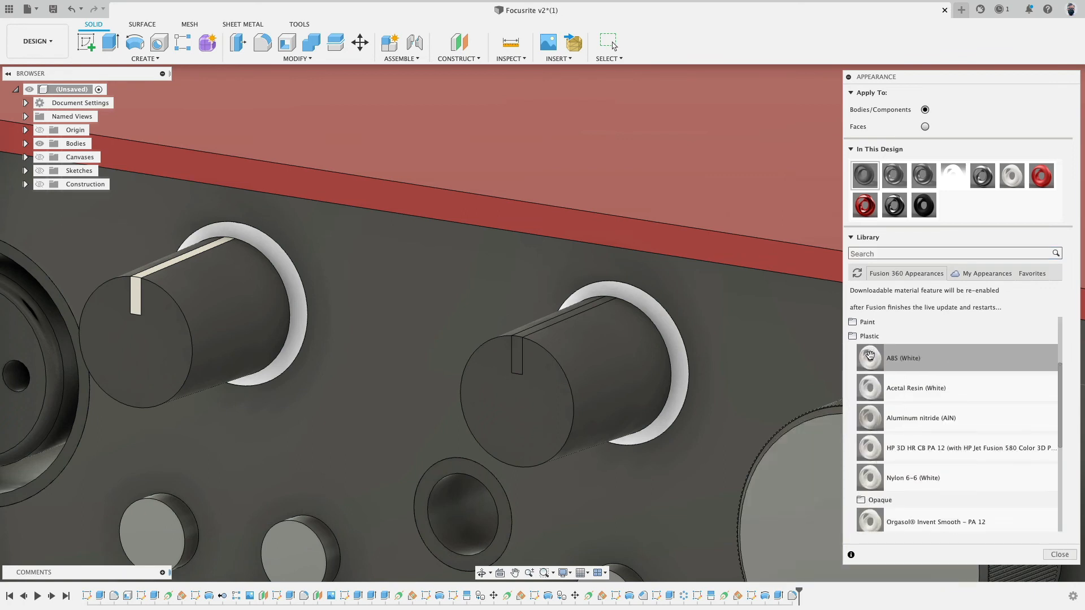
{"action": "left_click", "coordinate": [925, 126]}
{"action": "left_click_drag", "start_coordinate": [870, 359], "coordinate": [602, 285]}
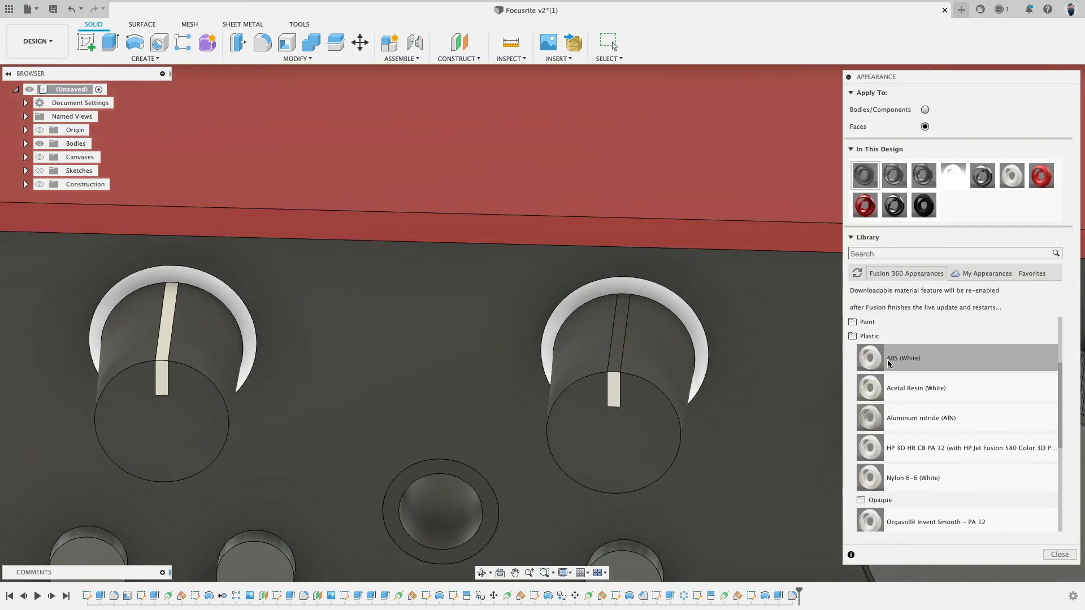
{"action": "left_click_drag", "start_coordinate": [873, 361], "coordinate": [615, 337]}
Step: Apply Plastic - Texture - Random from the library's textured plastics to the XLR connector's front face
{"action": "scroll", "coordinate": [667, 394], "scroll_direction": "down", "scroll_amount": 10}
{"action": "middle_click_drag", "start_coordinate": [696, 513], "coordinate": [512, 446]}
{"action": "scroll", "coordinate": [219, 186], "scroll_direction": "up", "scroll_amount": 10}
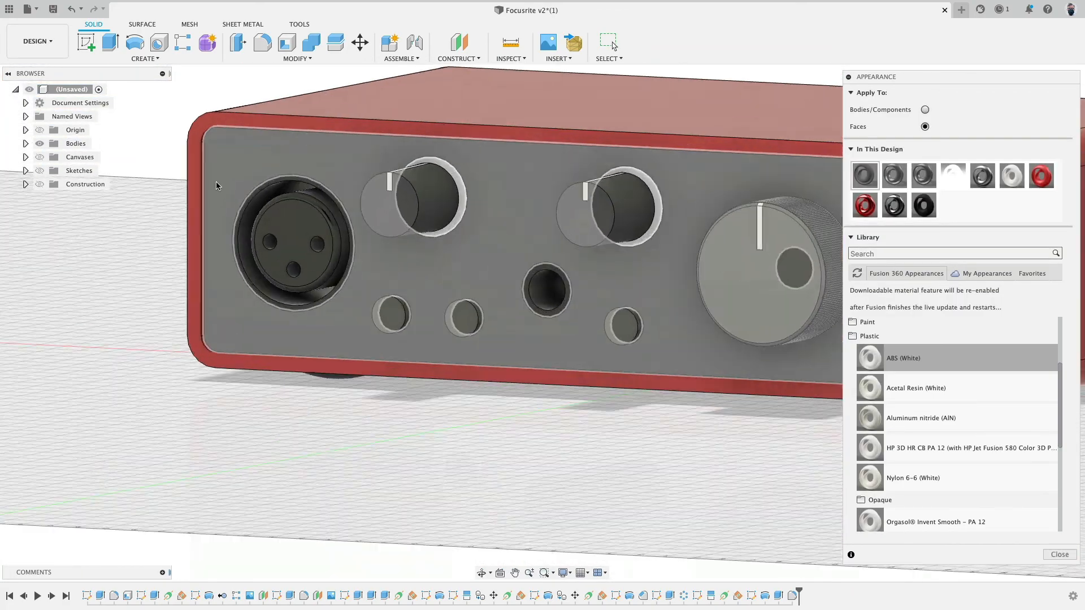
{"action": "scroll", "coordinate": [486, 353], "scroll_direction": "up", "scroll_amount": 5}
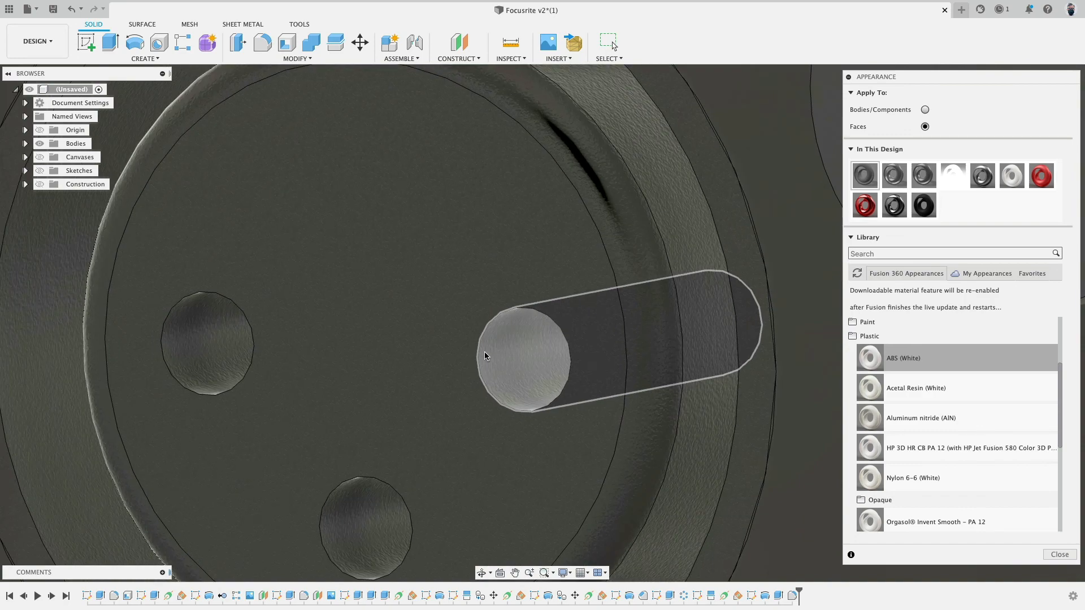
{"action": "scroll", "coordinate": [482, 177], "scroll_direction": "up", "scroll_amount": 5}
{"action": "scroll", "coordinate": [483, 169], "scroll_direction": "down", "scroll_amount": 10}
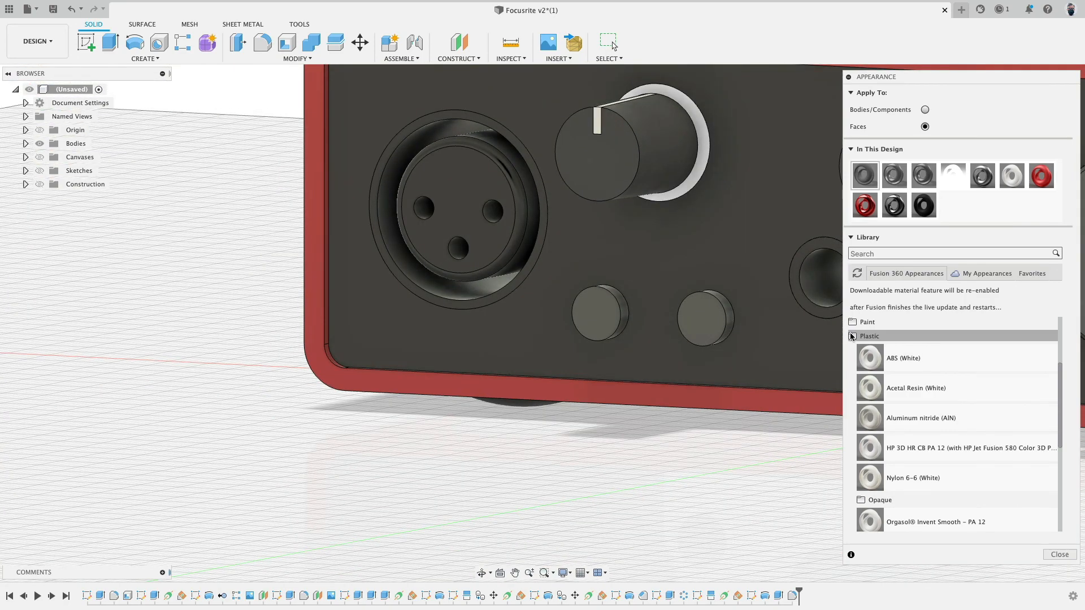
{"action": "left_click", "coordinate": [852, 337]}
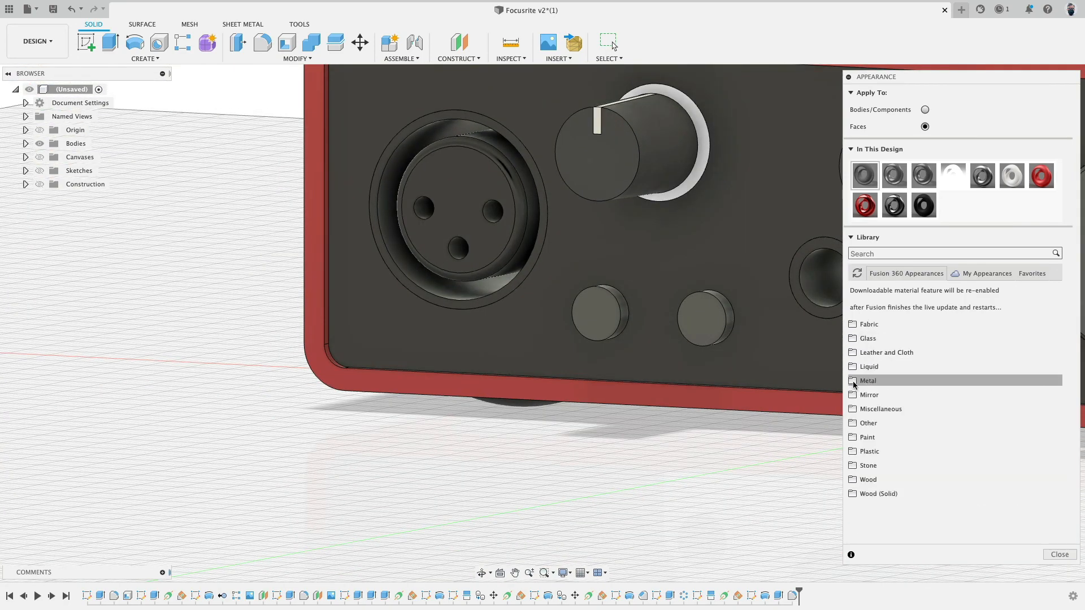
{"action": "left_click", "coordinate": [853, 451]}
{"action": "scroll", "coordinate": [904, 435], "scroll_direction": "down", "scroll_amount": 5}
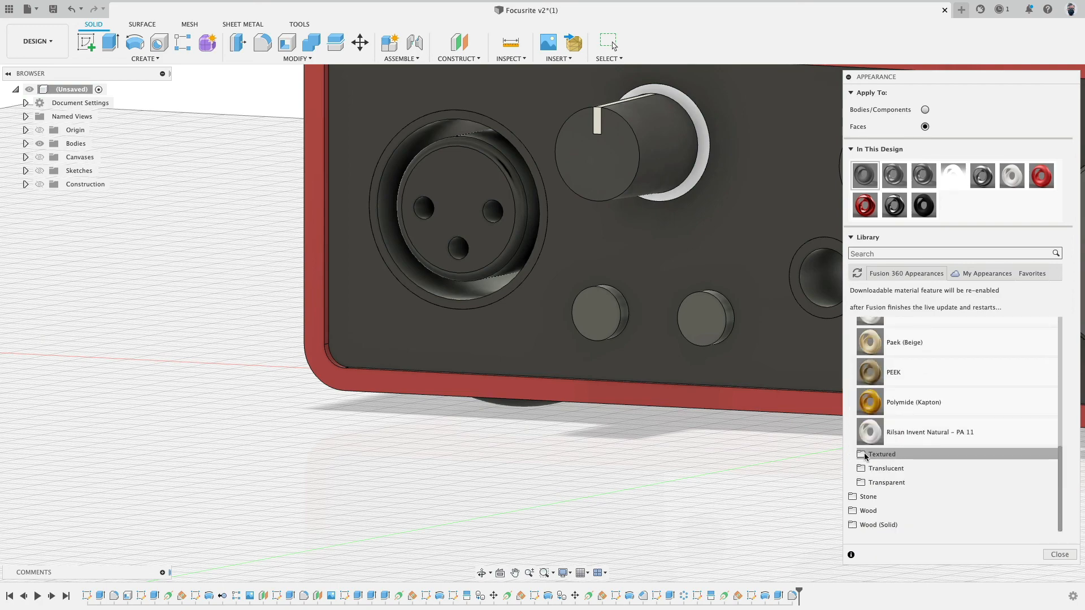
{"action": "left_click", "coordinate": [866, 454]}
{"action": "scroll", "coordinate": [874, 435], "scroll_direction": "down", "scroll_amount": 2}
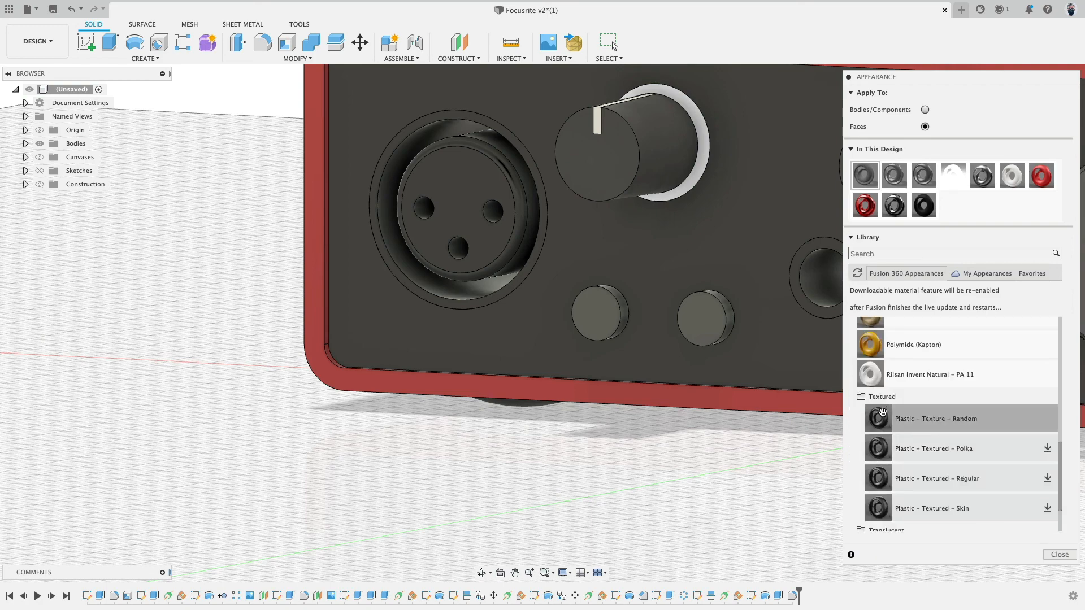
{"action": "left_click_drag", "start_coordinate": [882, 412], "coordinate": [462, 231]}
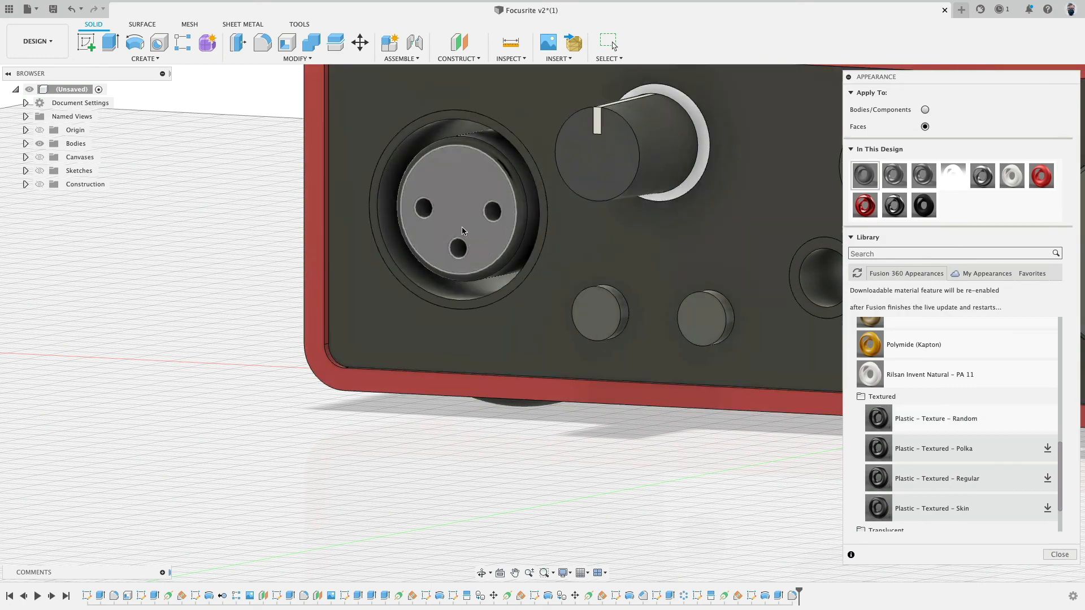
Step: Apply Plastic - Texture - Random to the front panel, first as a face appearance and again with the target set to Bodies/Components
{"action": "middle_click_drag", "start_coordinate": [585, 138], "coordinate": [537, 212]}
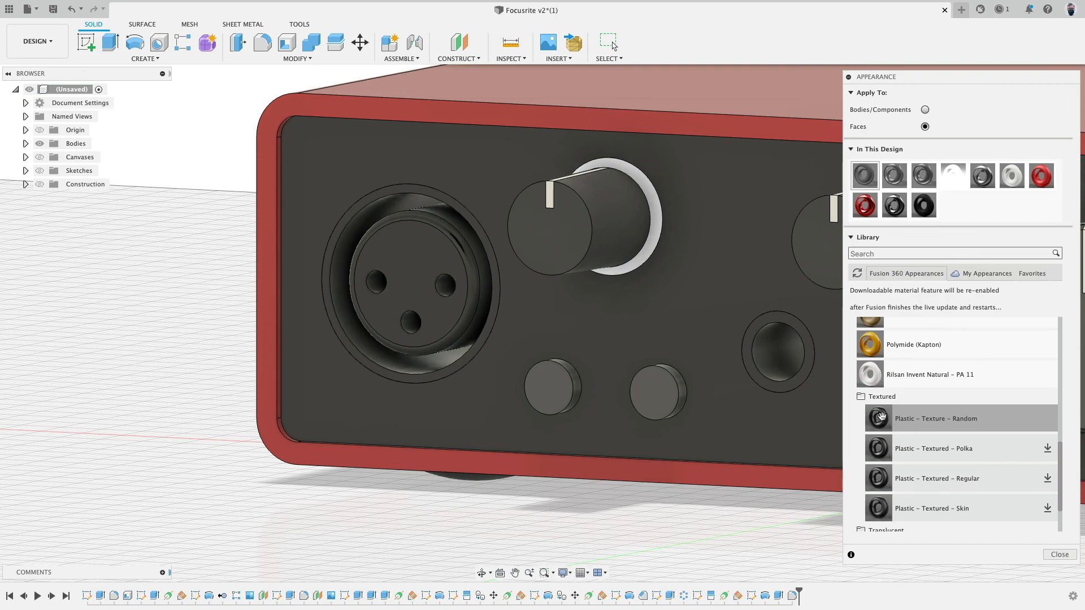
{"action": "left_click_drag", "start_coordinate": [882, 417], "coordinate": [582, 348]}
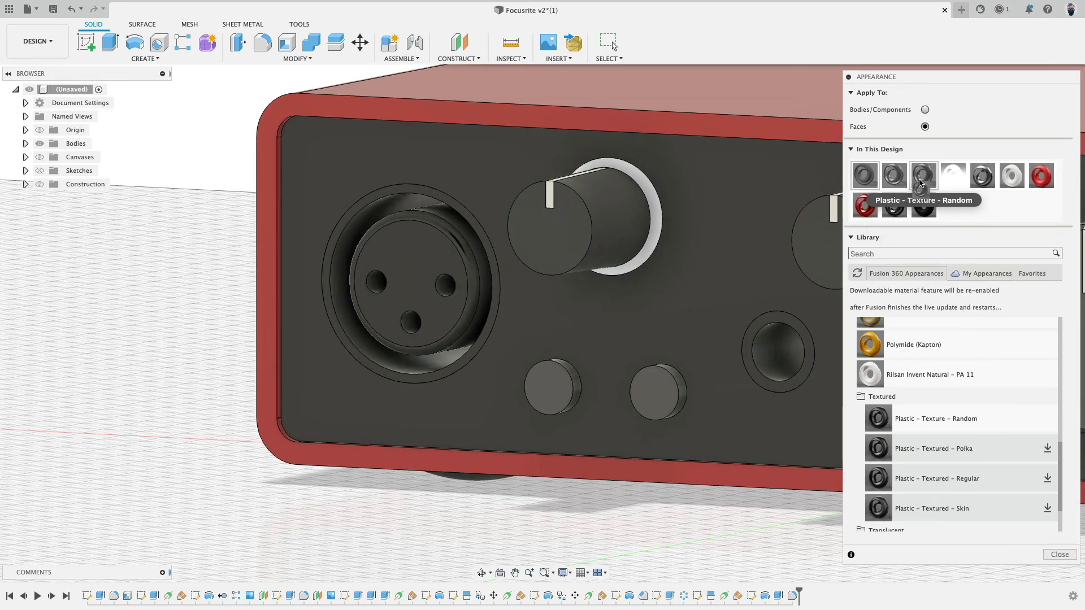
{"action": "left_click", "coordinate": [925, 110]}
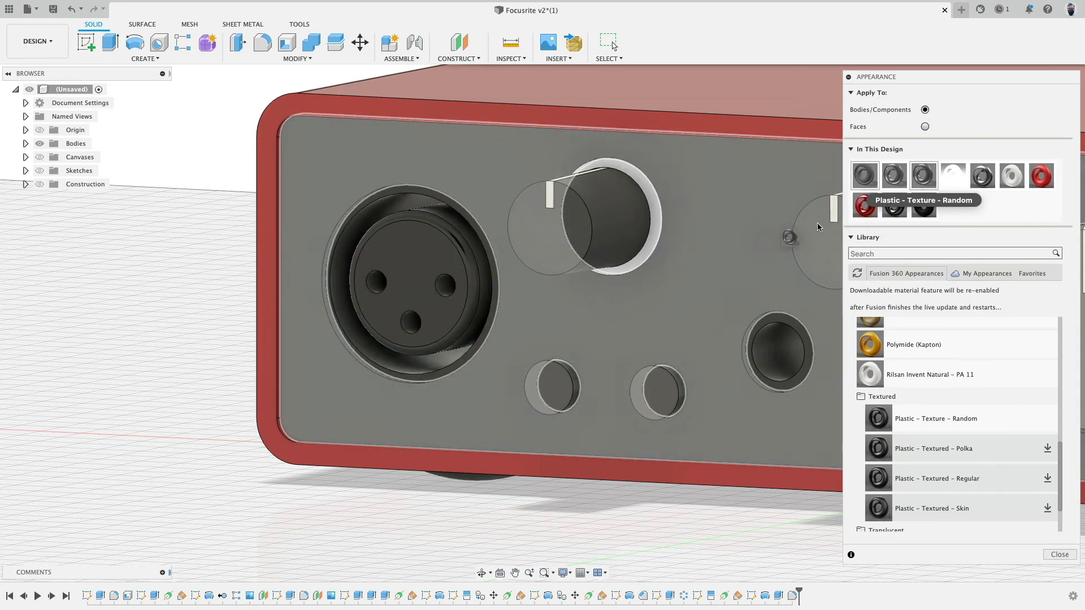
{"action": "left_click_drag", "start_coordinate": [925, 176], "coordinate": [924, 177]}
Step: Edit the design's Plastic - Texture - Random appearance, adjusting its texture scale
{"action": "double_click", "coordinate": [924, 177]}
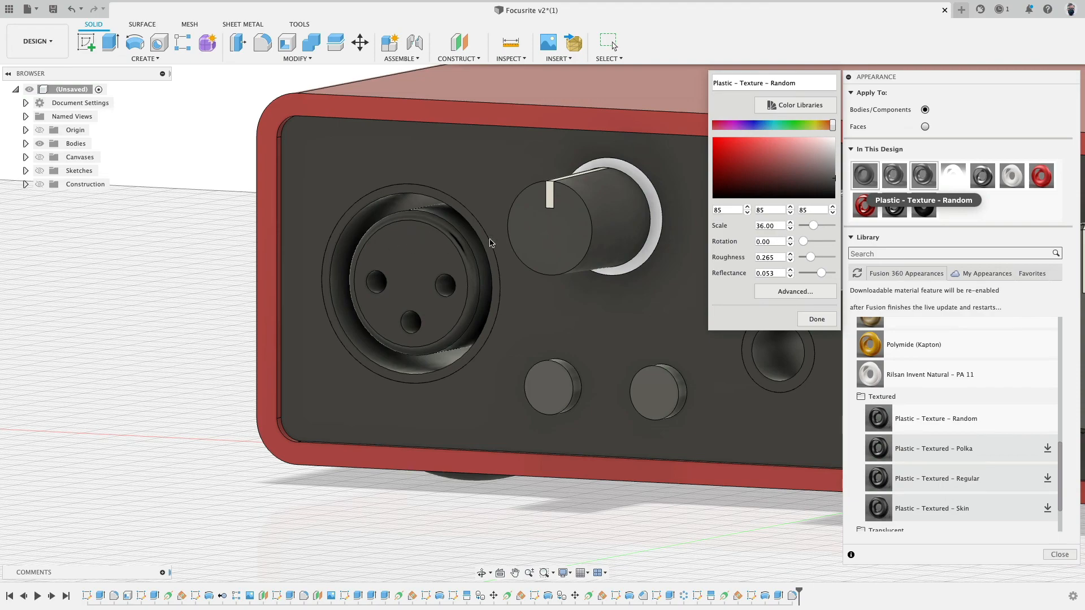
{"action": "middle_click_drag", "start_coordinate": [408, 182], "coordinate": [437, 202]}
{"action": "scroll", "coordinate": [428, 235], "scroll_direction": "down", "scroll_amount": 5}
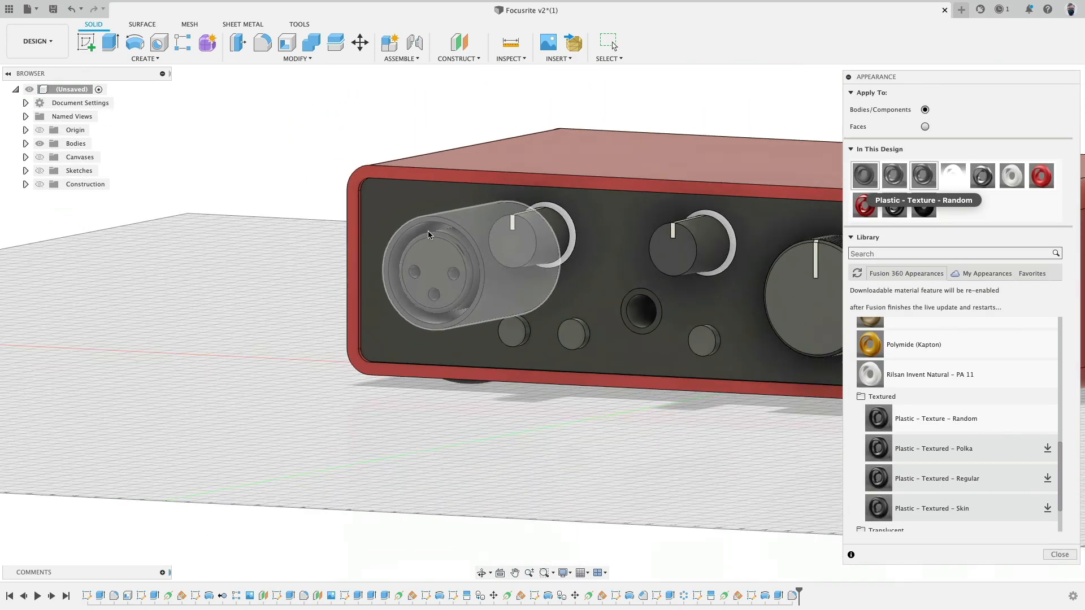
{"action": "scroll", "coordinate": [428, 235], "scroll_direction": "up", "scroll_amount": 6}
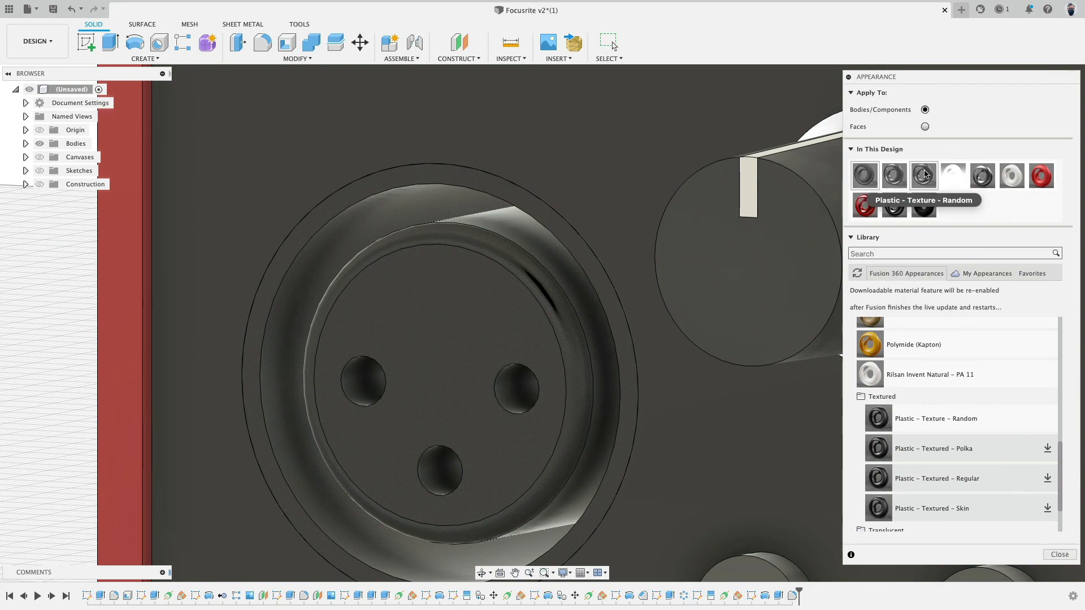
{"action": "double_click", "coordinate": [916, 173]}
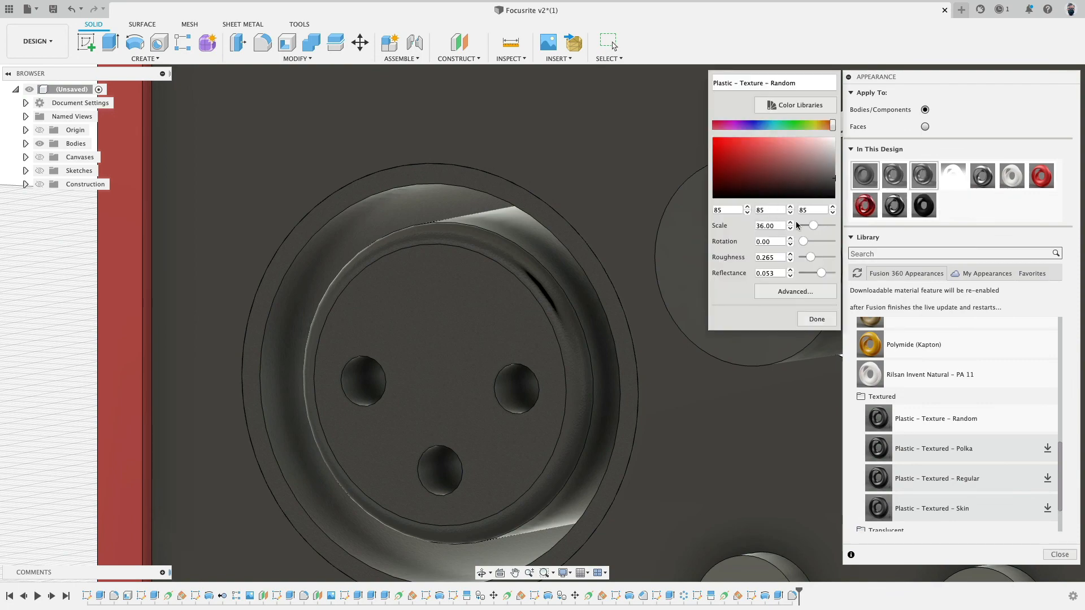
{"action": "left_click_drag", "start_coordinate": [814, 228], "coordinate": [815, 224]}
{"action": "left_click", "coordinate": [816, 318]}
Step: Check the plastic texture up close on the XLR connector and close the Appearance dialog
{"action": "scroll", "coordinate": [469, 242], "scroll_direction": "up", "scroll_amount": 6}
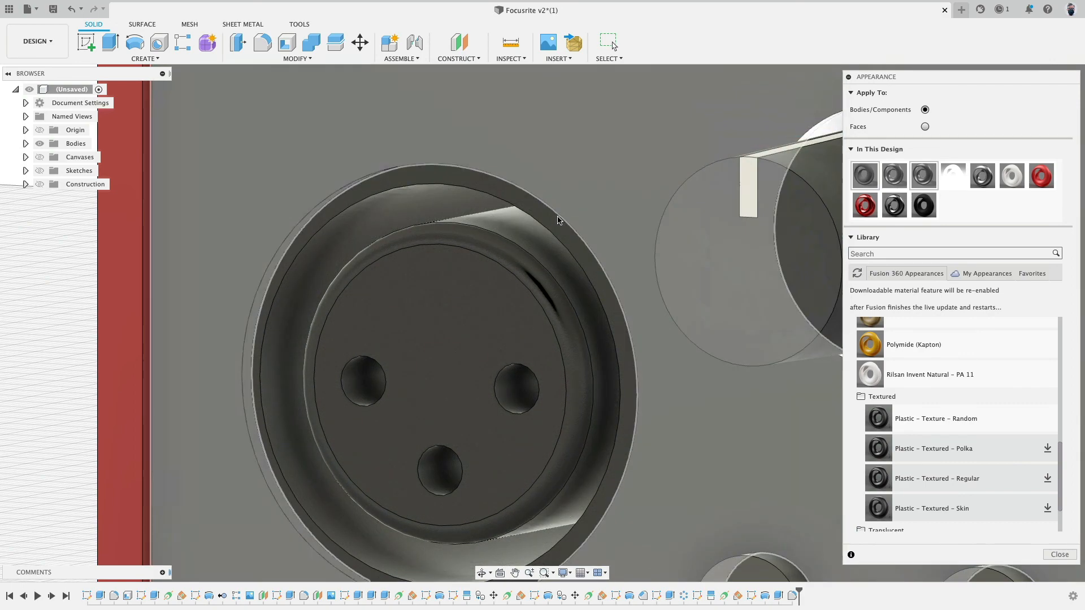
{"action": "scroll", "coordinate": [469, 240], "scroll_direction": "up", "scroll_amount": 5}
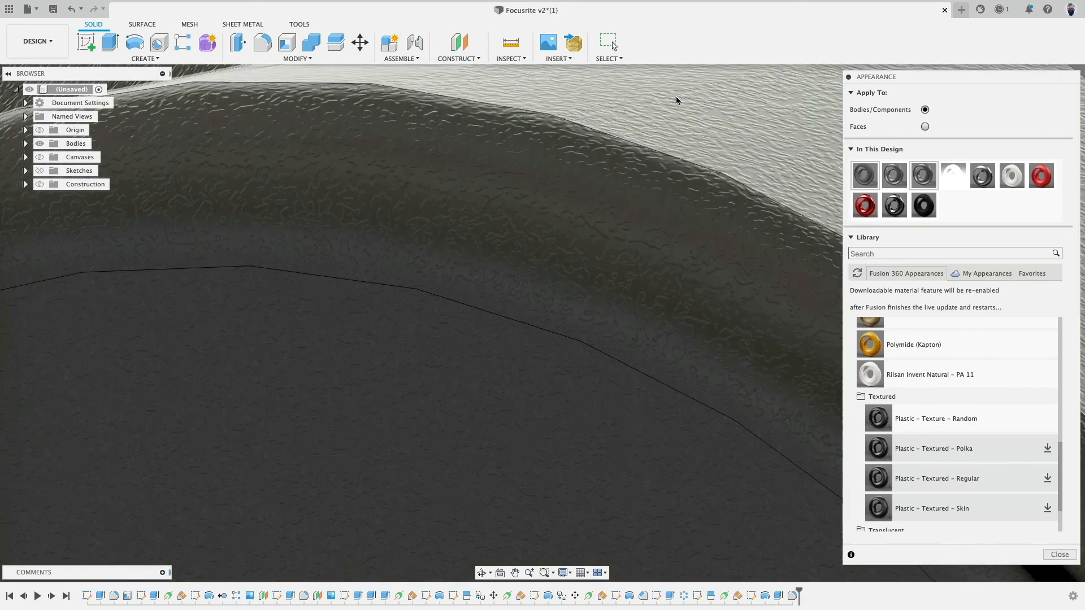
{"action": "scroll", "coordinate": [484, 201], "scroll_direction": "down", "scroll_amount": 10}
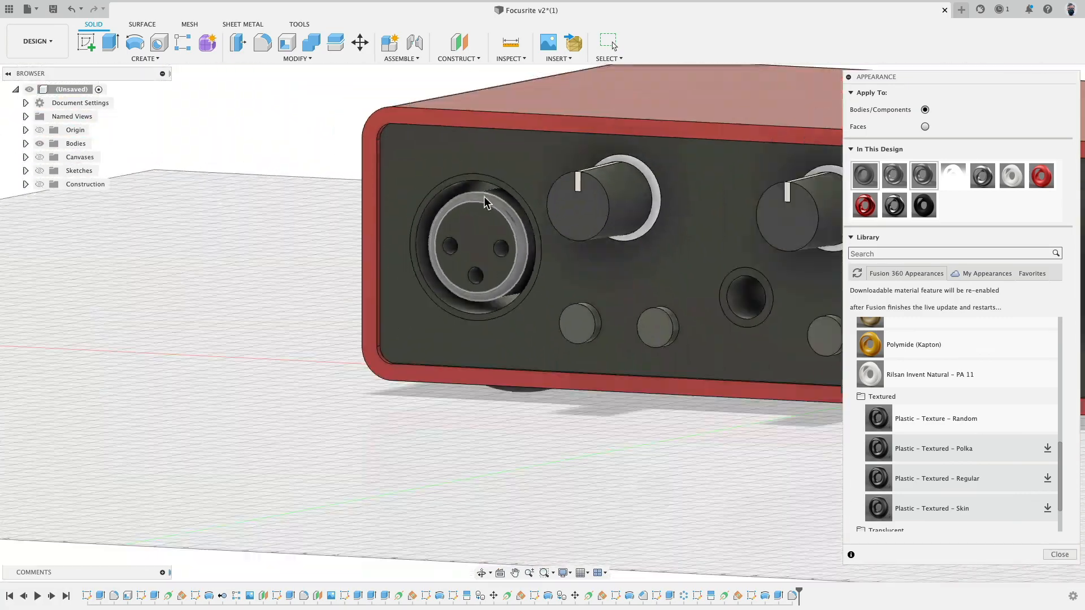
{"action": "middle_click_drag", "start_coordinate": [484, 195], "coordinate": [578, 409]}
{"action": "scroll", "coordinate": [579, 409], "scroll_direction": "down", "scroll_amount": 5}
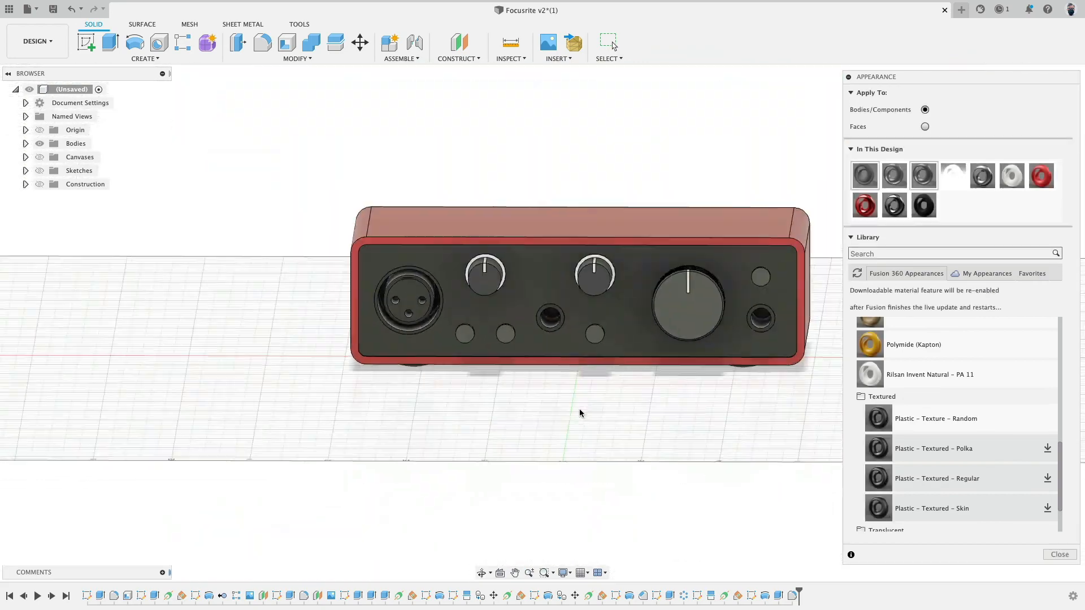
{"action": "left_click", "coordinate": [1058, 554]}
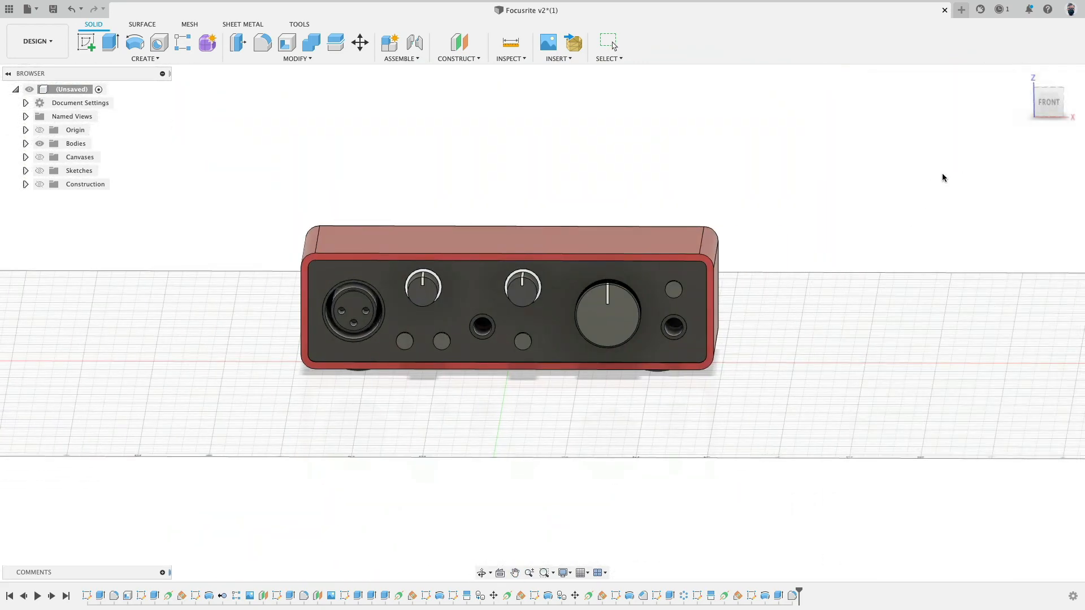
Step: Examine the finished appearances on the case, knobs, buttons and front panel from an angled view
{"action": "left_click", "coordinate": [1049, 104]}
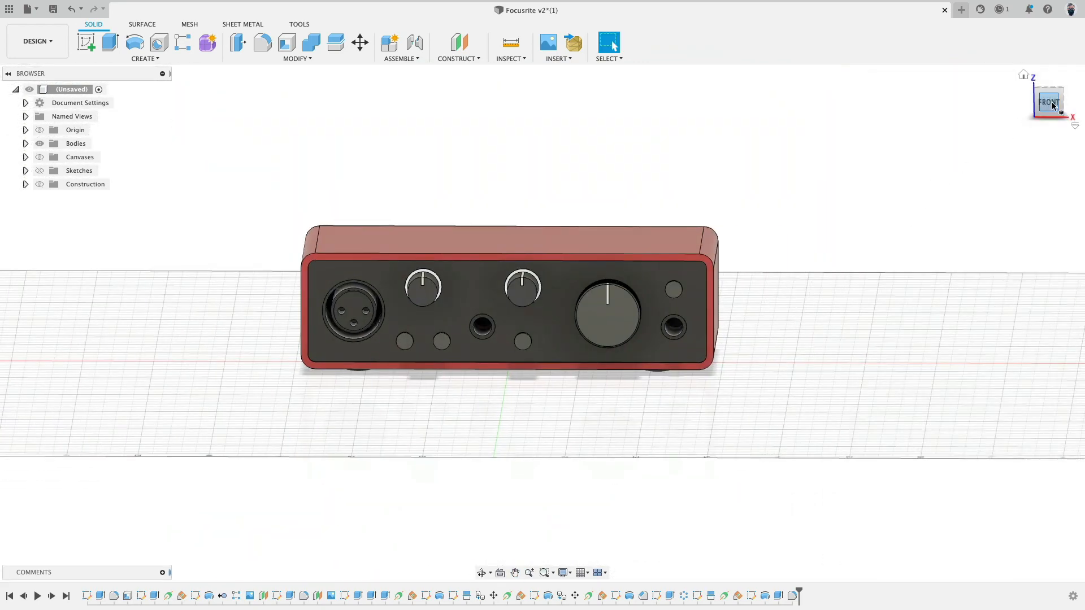
{"action": "middle_click_drag", "start_coordinate": [455, 195], "coordinate": [493, 178]}
{"action": "scroll", "coordinate": [500, 202], "scroll_direction": "up", "scroll_amount": 5}
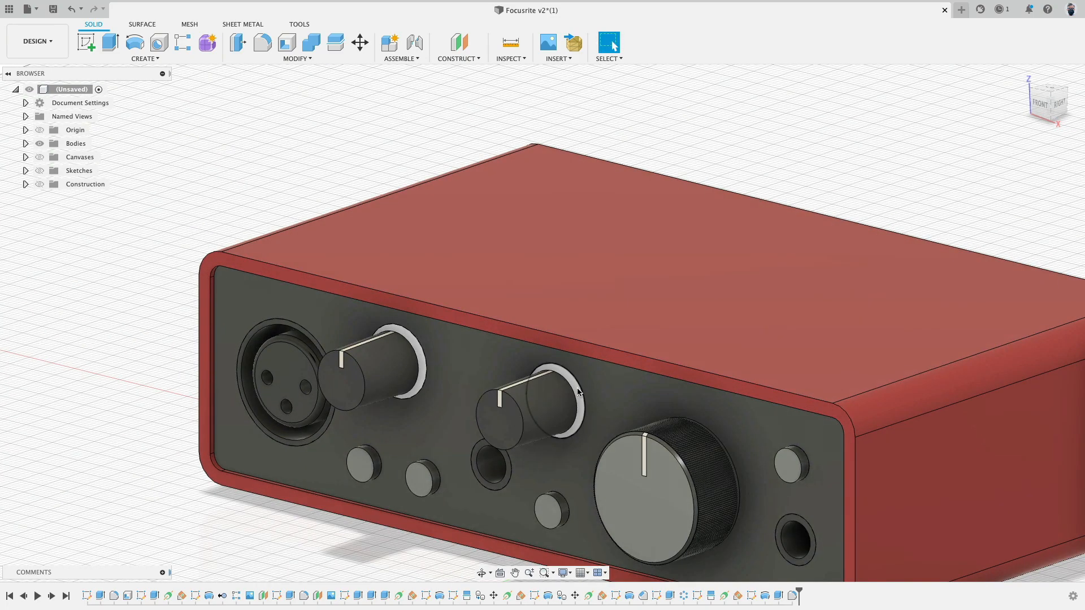
{"action": "scroll", "coordinate": [577, 389], "scroll_direction": "up", "scroll_amount": 4}
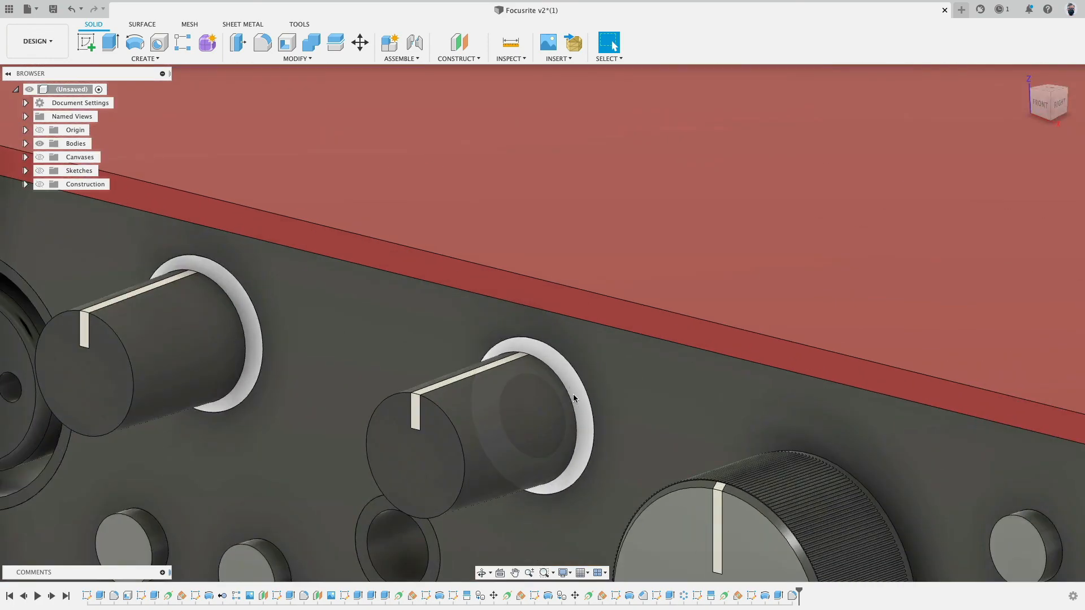
{"action": "scroll", "coordinate": [573, 394], "scroll_direction": "down", "scroll_amount": 10}
{"action": "middle_click_drag", "start_coordinate": [450, 425], "coordinate": [412, 376]}
{"action": "scroll", "coordinate": [411, 377], "scroll_direction": "down", "scroll_amount": 2}
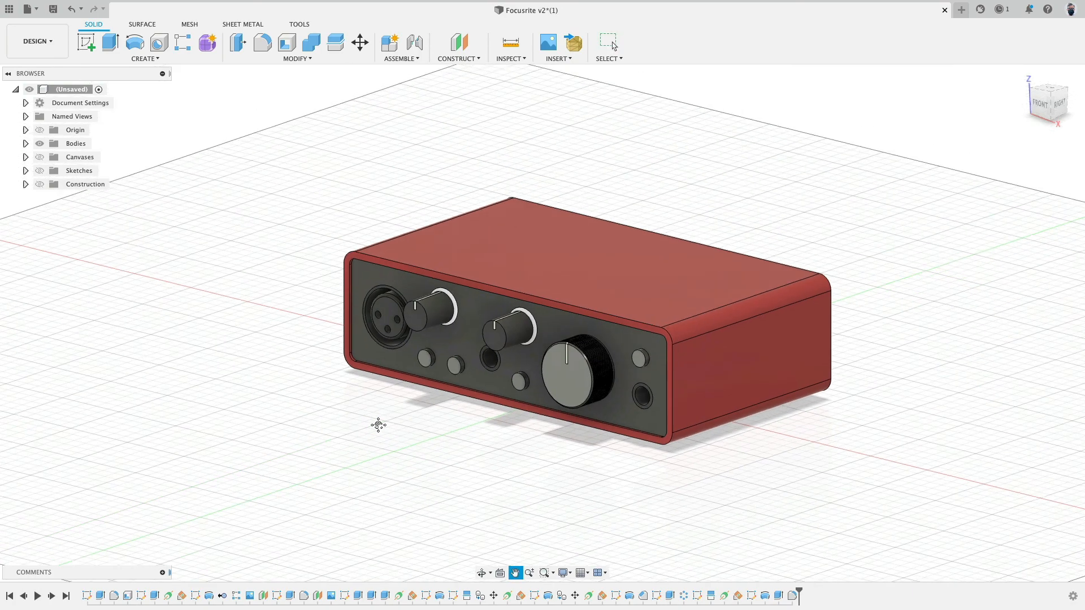
{"action": "middle_click_drag", "start_coordinate": [378, 425], "coordinate": [378, 428]}
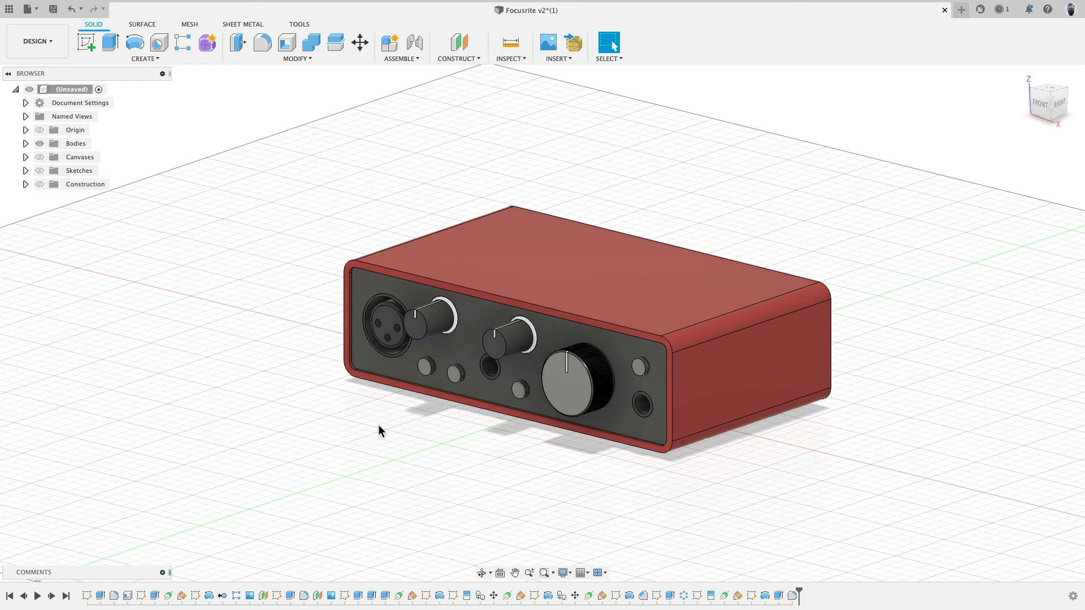
{"action": "scroll", "coordinate": [347, 422], "scroll_direction": "up", "scroll_amount": 5}
{"action": "left_click", "coordinate": [666, 260]}
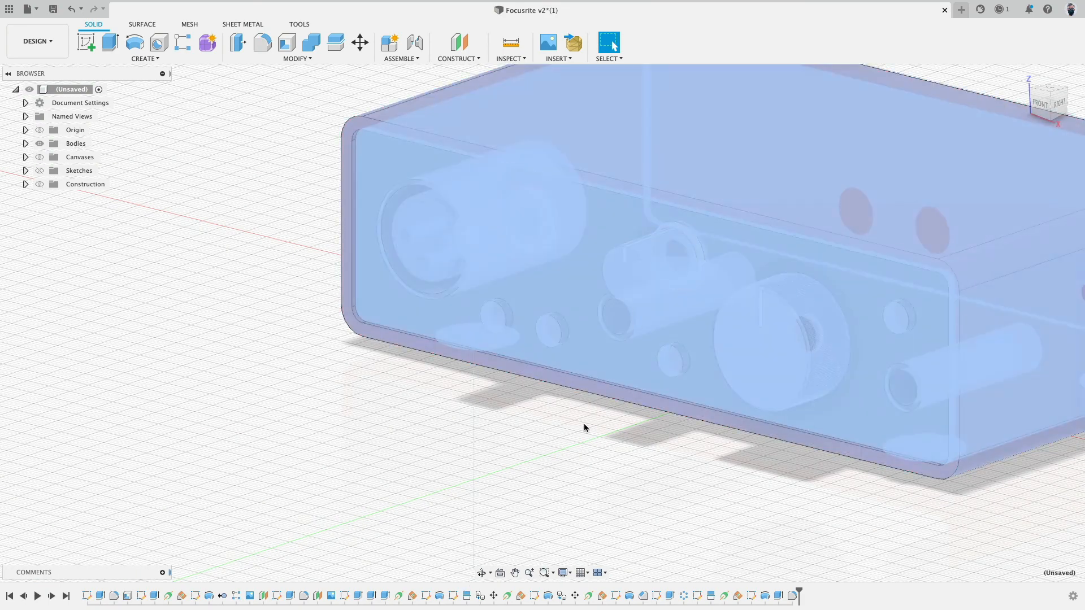
{"action": "left_click", "coordinate": [584, 424]}
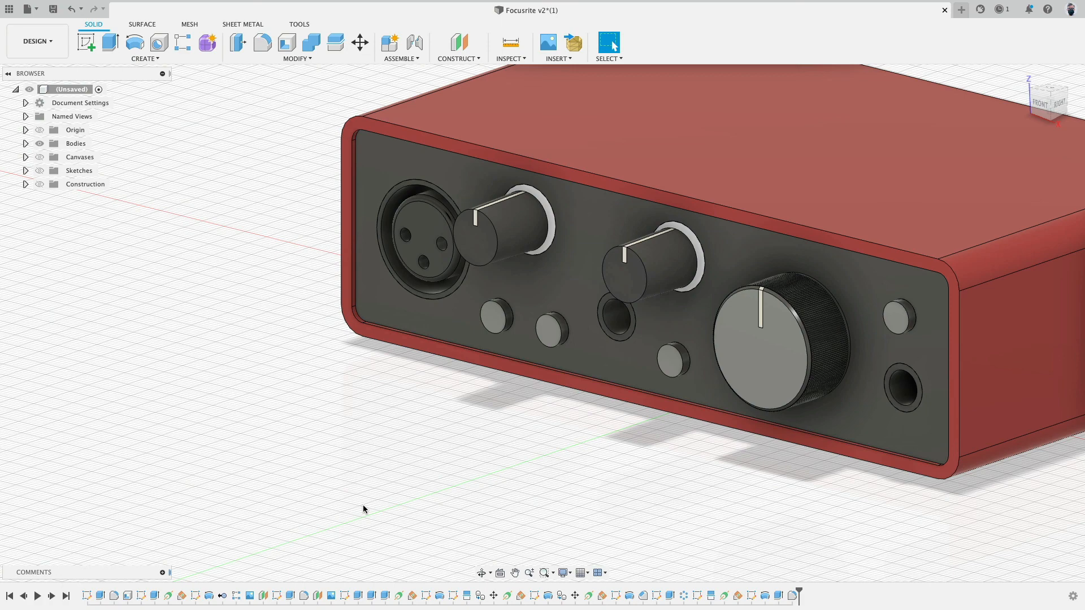
Step: Show the model in a straight front view with the whole front panel framed
{"action": "middle_click_drag", "start_coordinate": [337, 494], "coordinate": [378, 455], "text": "shift"}
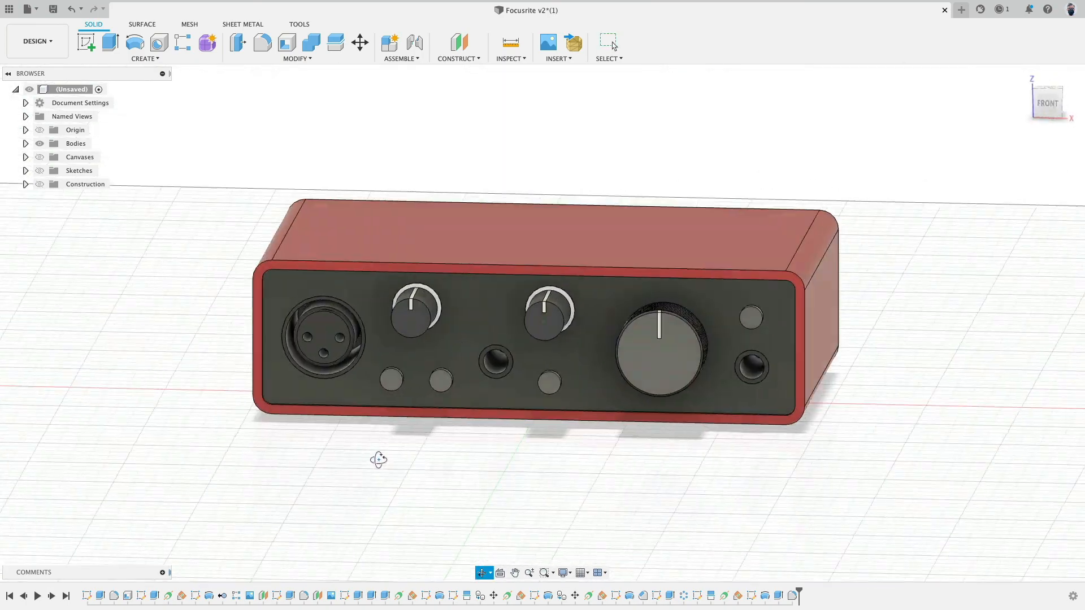
{"action": "left_click", "coordinate": [1042, 105]}
{"action": "middle_click_drag", "start_coordinate": [622, 182], "coordinate": [671, 174]}
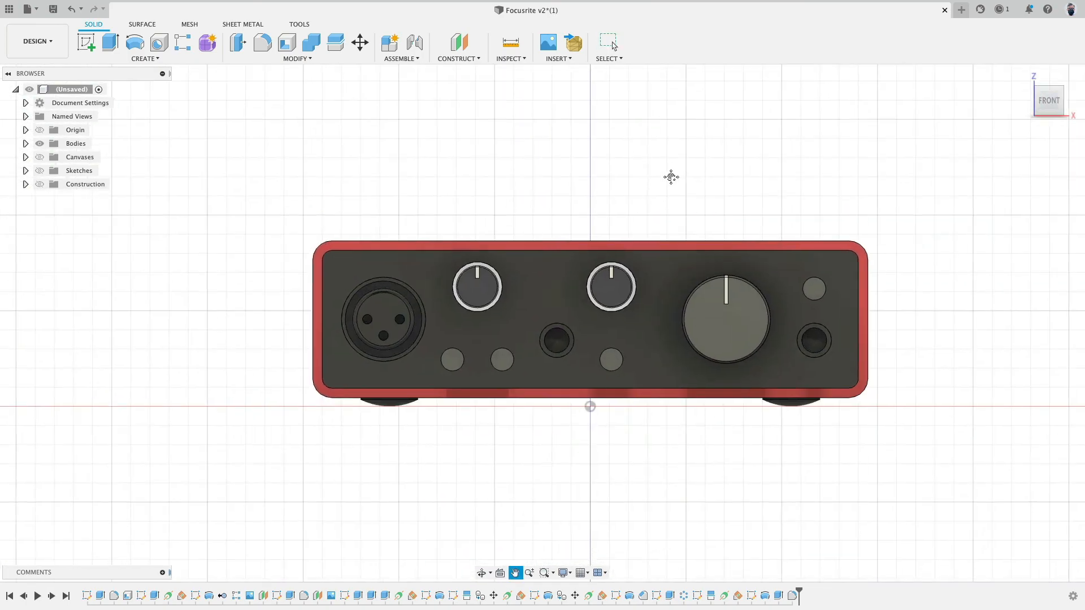
{"action": "scroll", "coordinate": [669, 185], "scroll_direction": "up", "scroll_amount": 2}
{"action": "scroll", "coordinate": [667, 182], "scroll_direction": "up", "scroll_amount": 1}
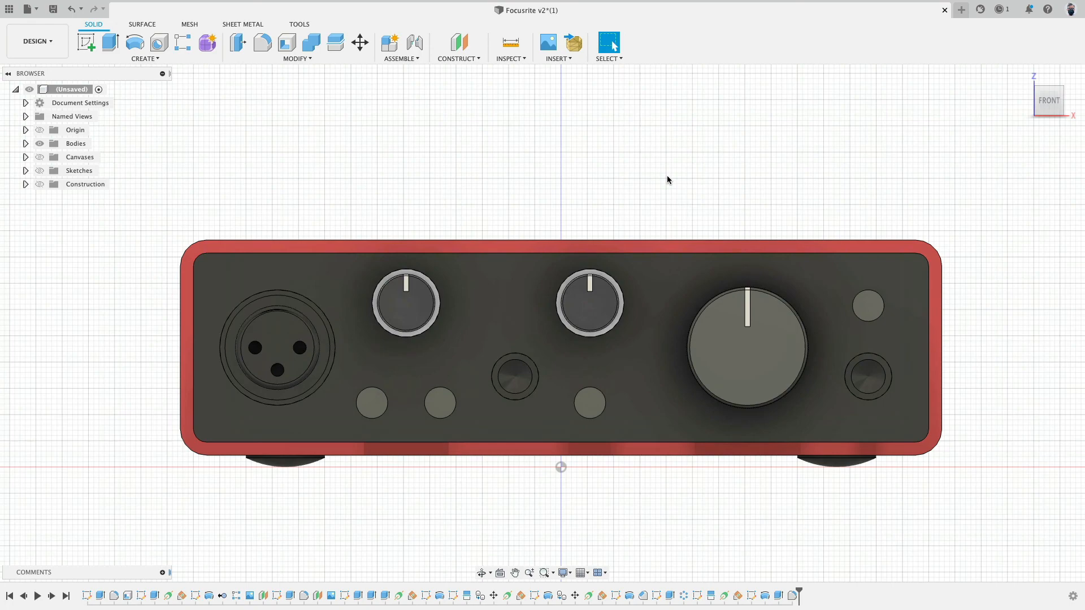